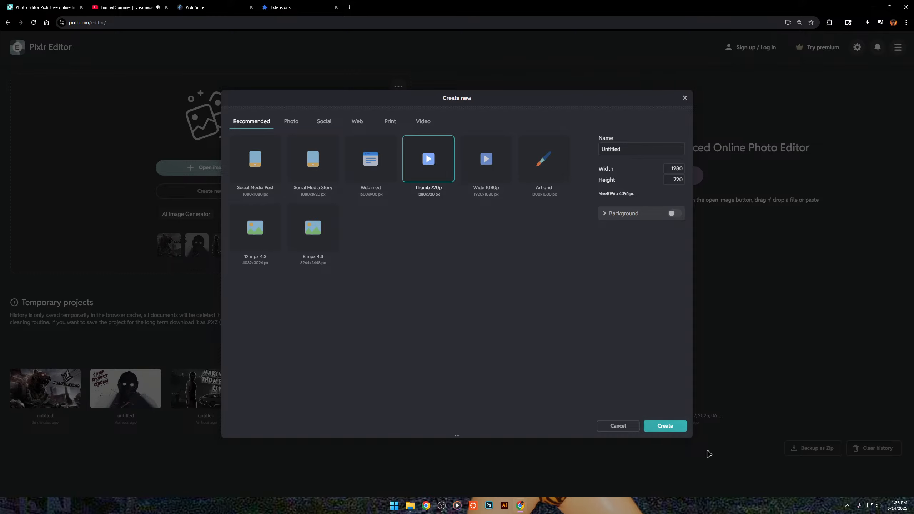
Create a blank 1280 x 720 px document from the Thumb 720p preset and reopen it from the Pixlr Editor start page.
{"action": "left_click", "coordinate": [659, 427]}
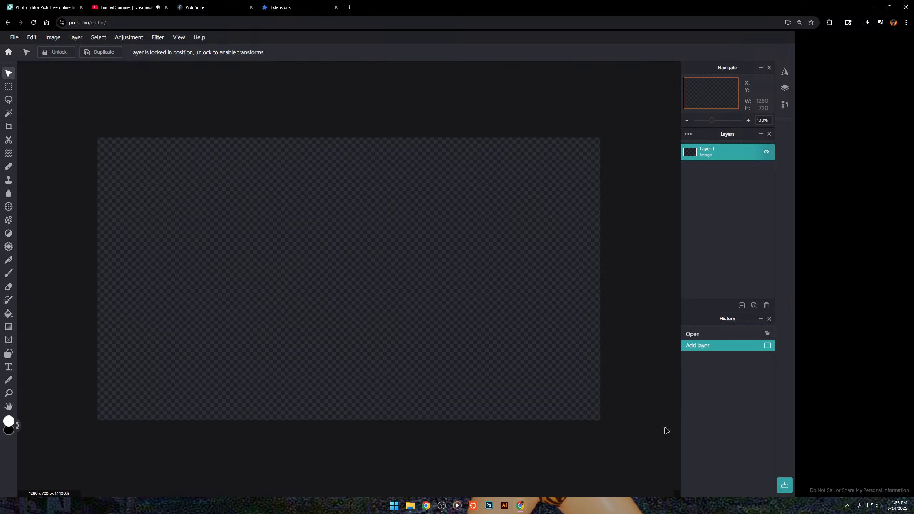
{"action": "left_click", "coordinate": [8, 52]}
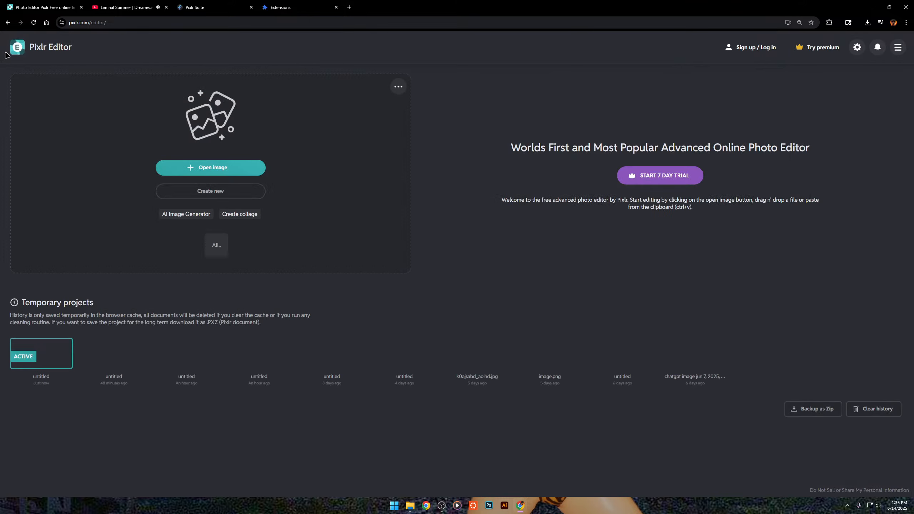
{"action": "left_click", "coordinate": [170, 253]}
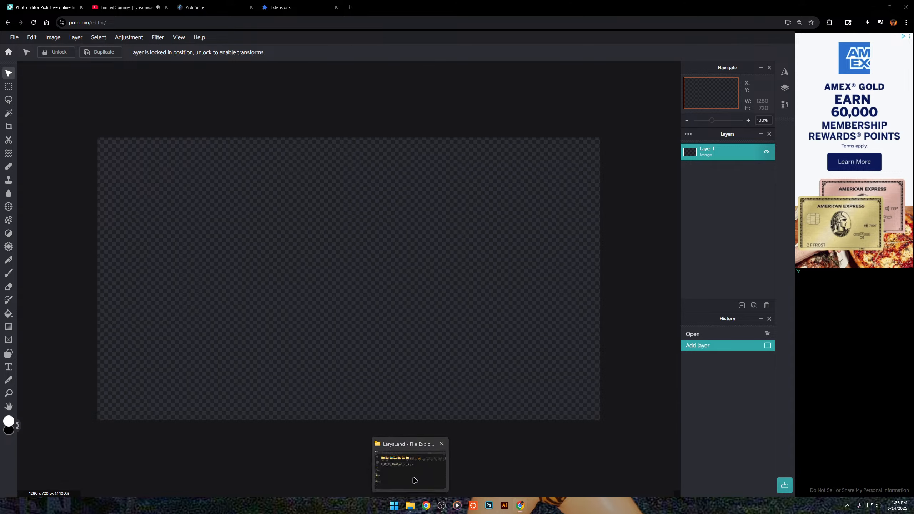
Switch to Steam and open the Screenshots page of the user's own profile.
{"action": "left_click", "coordinate": [414, 480]}
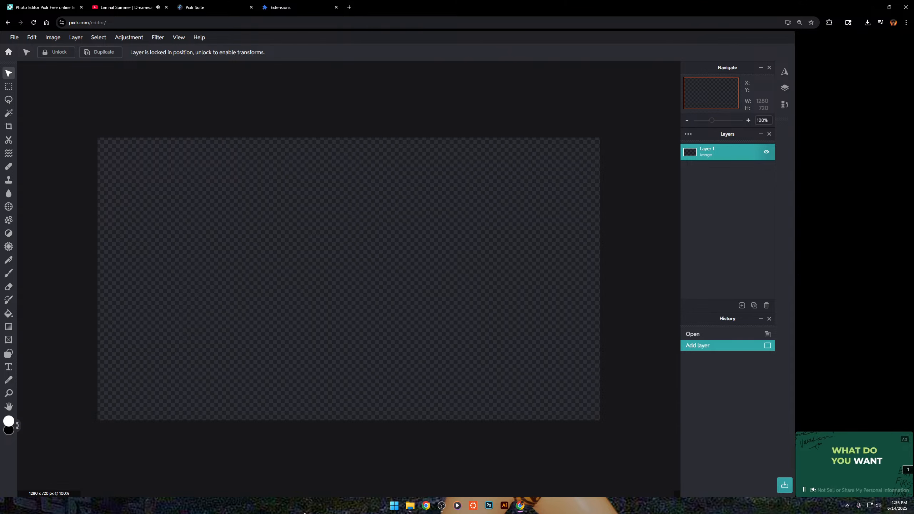
{"action": "key", "text": "super"}
{"action": "type", "text": "steam"}
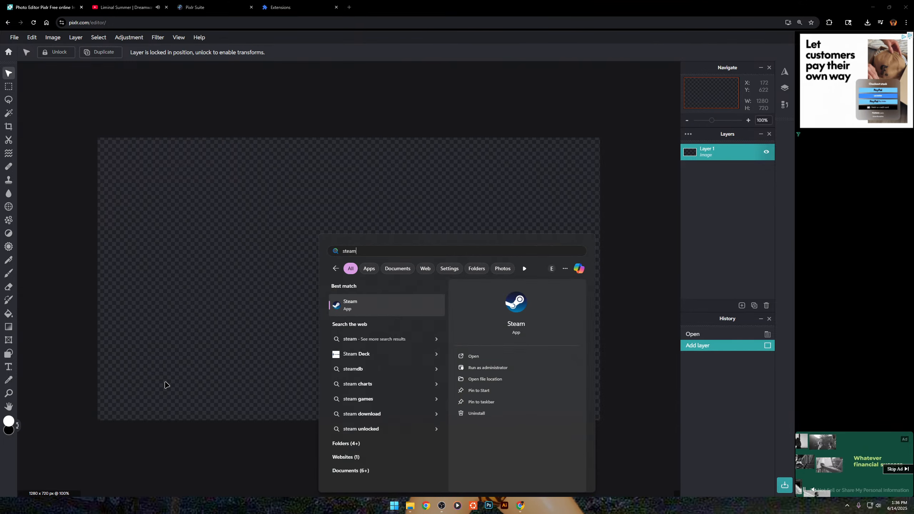
{"action": "key", "text": "Return"}
{"action": "mouse_move", "coordinate": [155, 18]}
{"action": "left_click", "coordinate": [153, 42]}
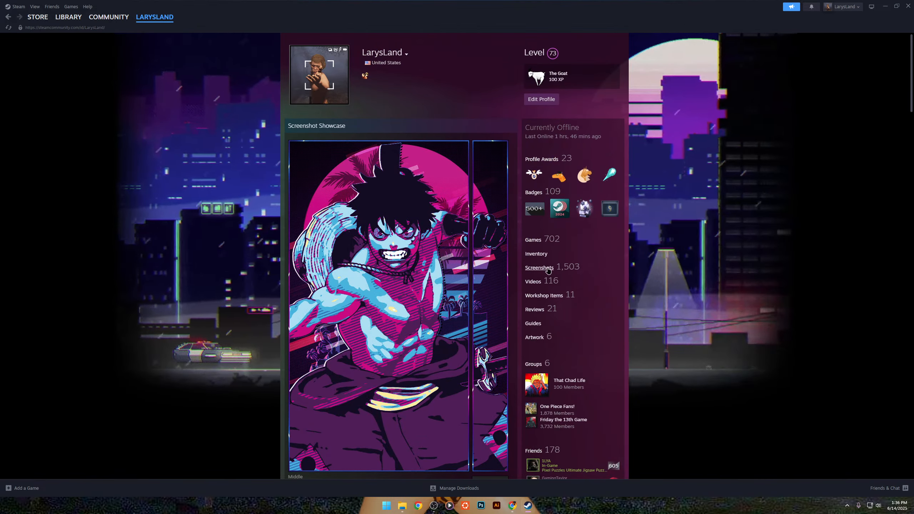
{"action": "left_click", "coordinate": [548, 268]}
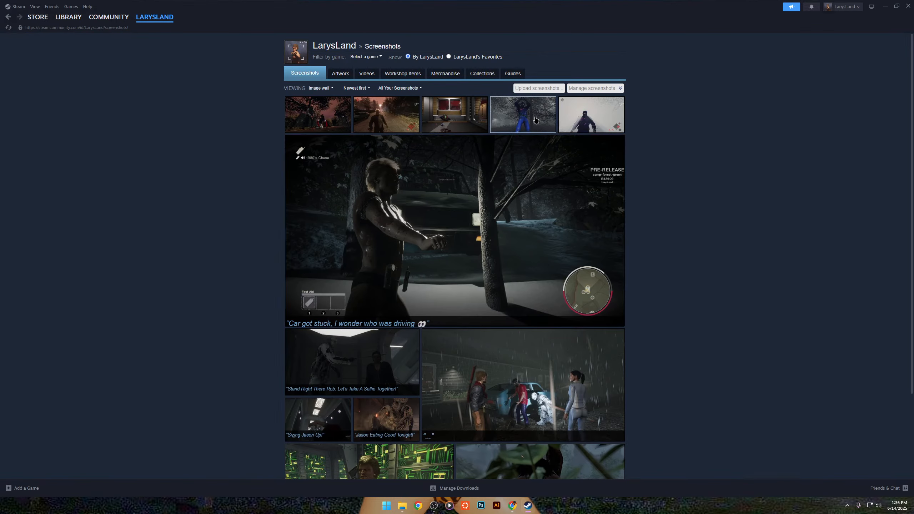
Show the red-tinted screenshot's folder on disk from the Steam recordings and screenshots manager, and close the manager.
{"action": "left_click", "coordinate": [555, 90]}
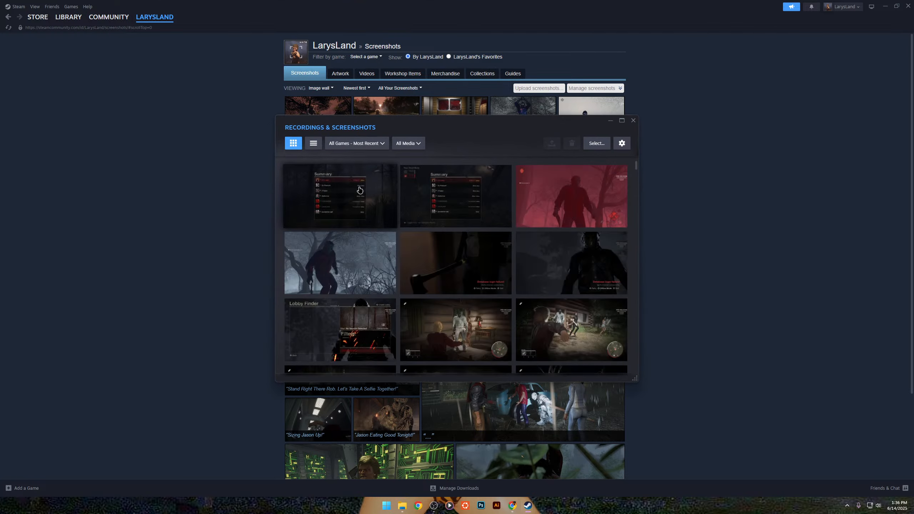
{"action": "right_click", "coordinate": [550, 186]}
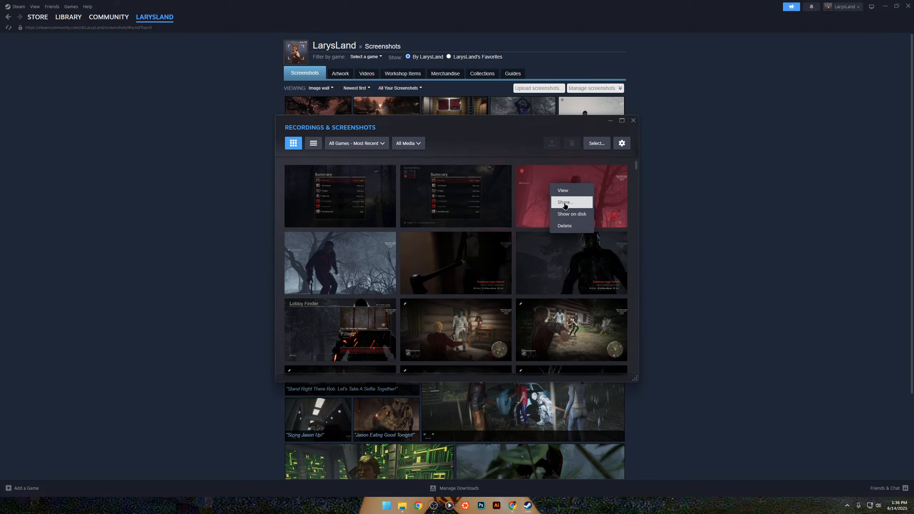
{"action": "left_click", "coordinate": [571, 217]}
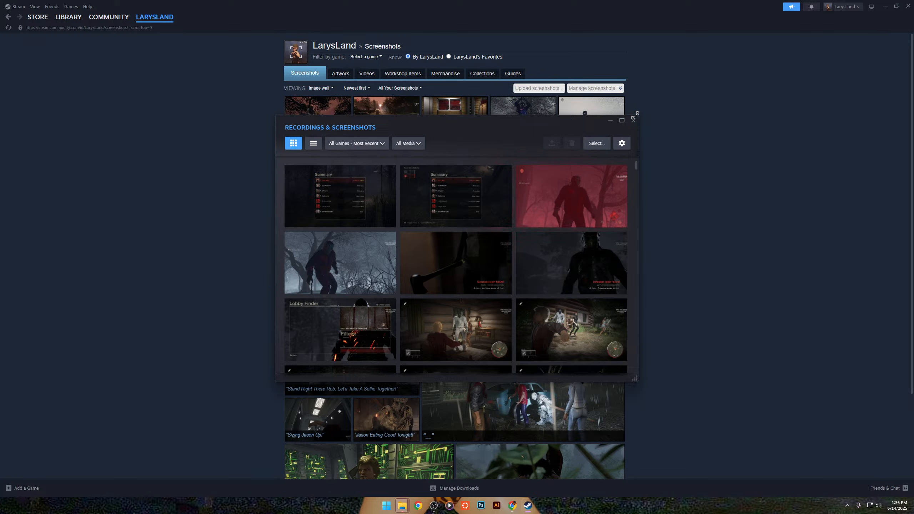
{"action": "left_click", "coordinate": [634, 121]}
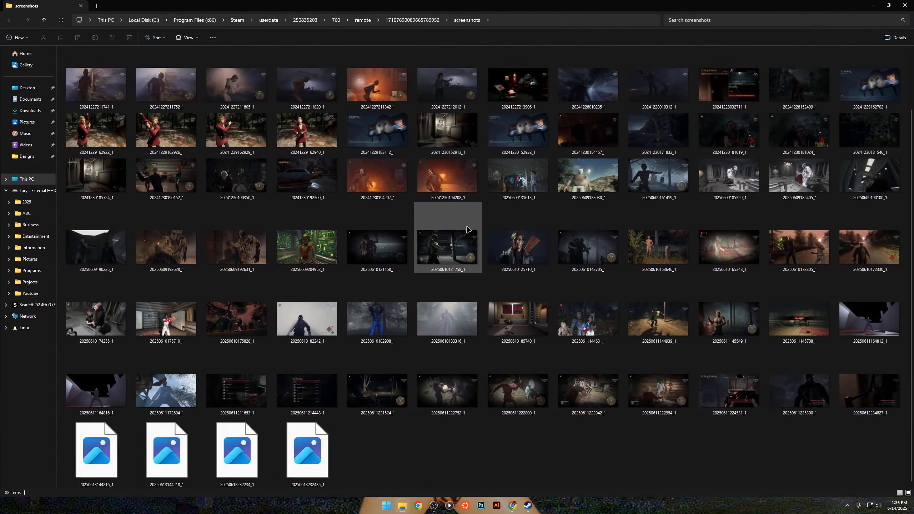
{"action": "scroll", "coordinate": [478, 240], "scroll_direction": "up", "scroll_amount": 2}
{"action": "scroll", "coordinate": [464, 237], "scroll_direction": "down", "scroll_amount": 2}
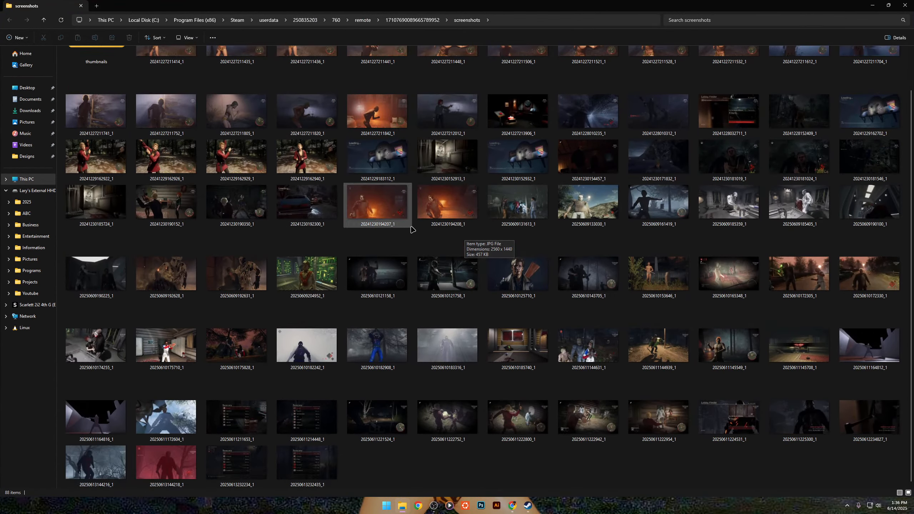
{"action": "scroll", "coordinate": [543, 322], "scroll_direction": "up", "scroll_amount": 2, "text": "ctrl"}
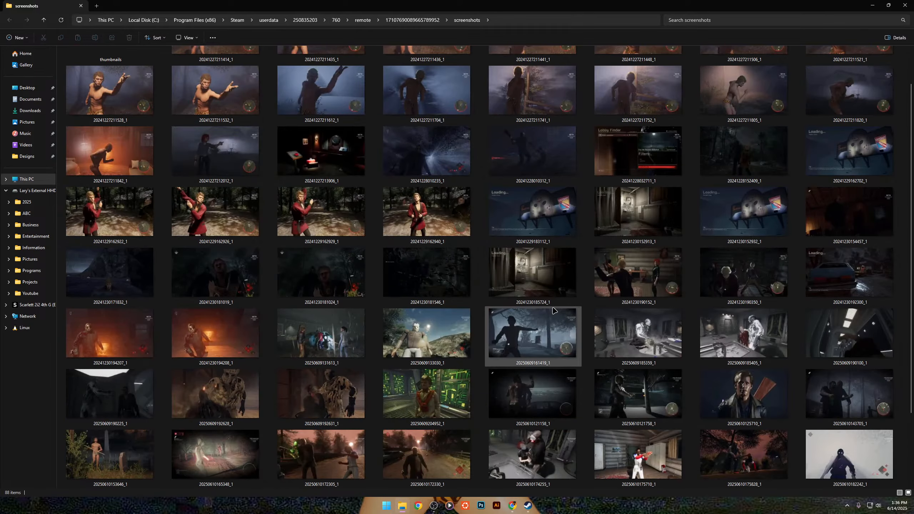
{"action": "scroll", "coordinate": [538, 273], "scroll_direction": "down", "scroll_amount": 1}
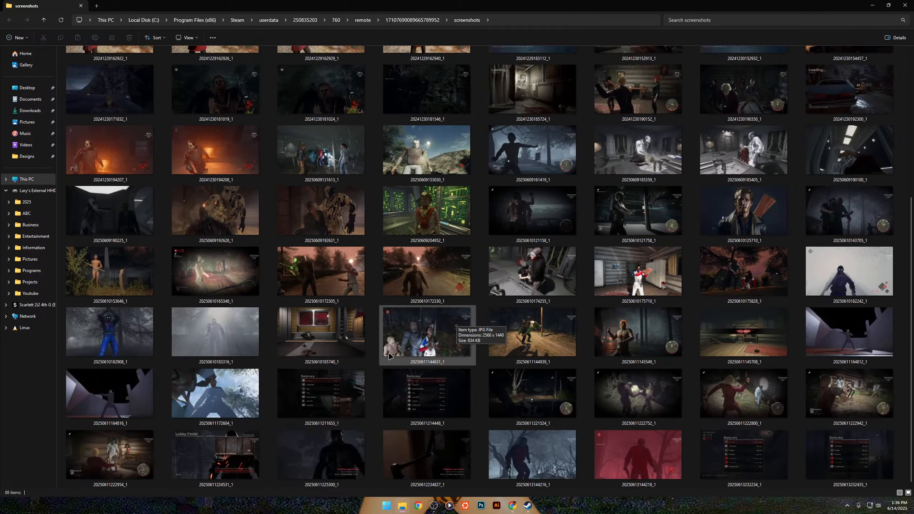
{"action": "double_click", "coordinate": [122, 259]}
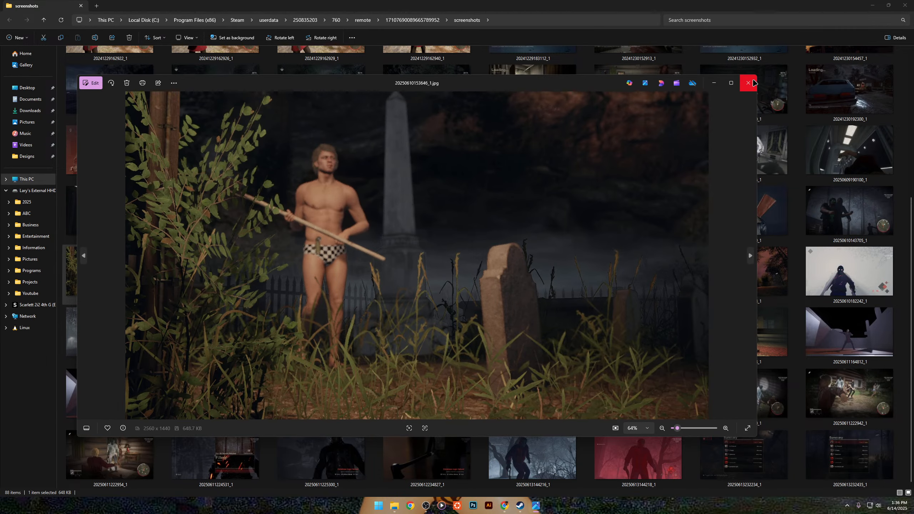
{"action": "left_click", "coordinate": [753, 83]}
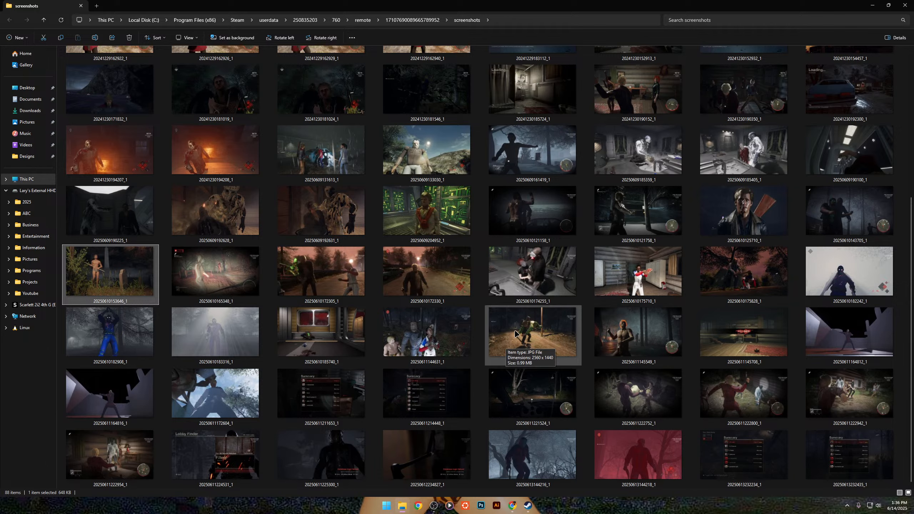
{"action": "double_click", "coordinate": [468, 209]}
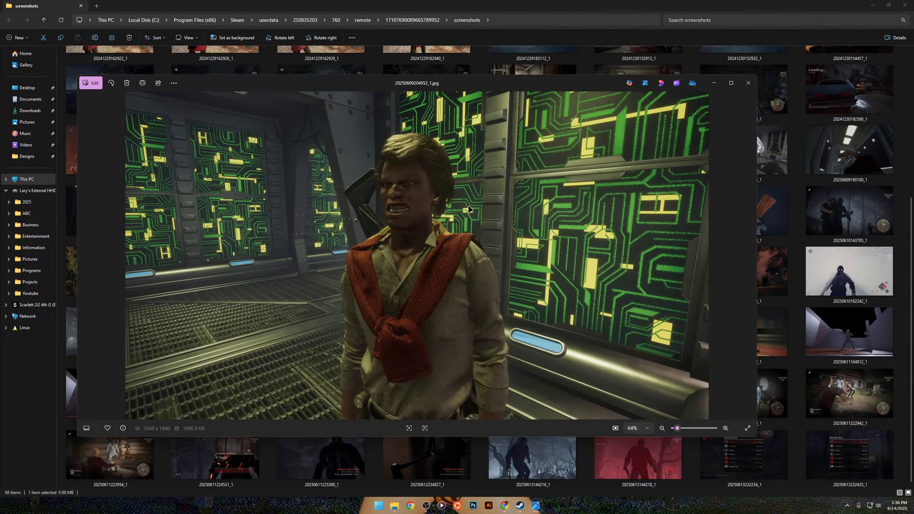
{"action": "scroll", "coordinate": [443, 187], "scroll_direction": "up", "scroll_amount": 5}
{"action": "scroll", "coordinate": [444, 187], "scroll_direction": "down", "scroll_amount": 5}
{"action": "left_click", "coordinate": [750, 87]}
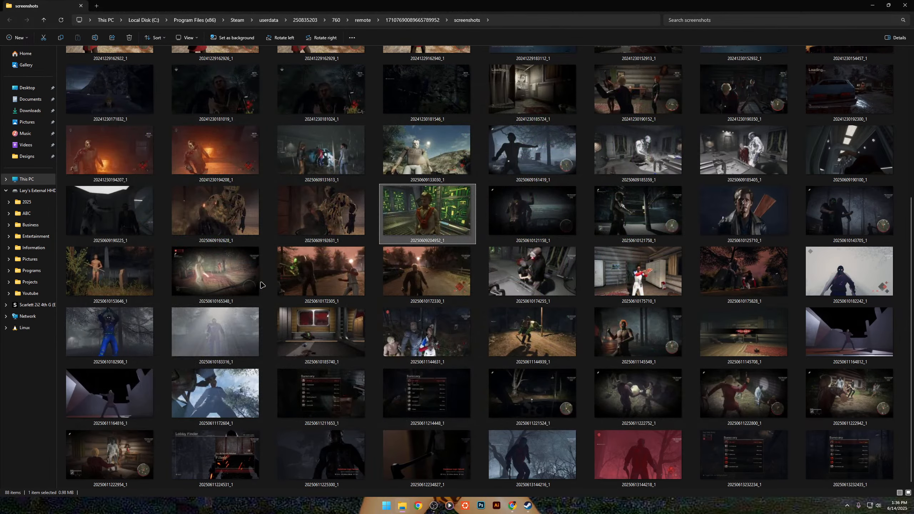
{"action": "scroll", "coordinate": [120, 305], "scroll_direction": "up", "scroll_amount": 4}
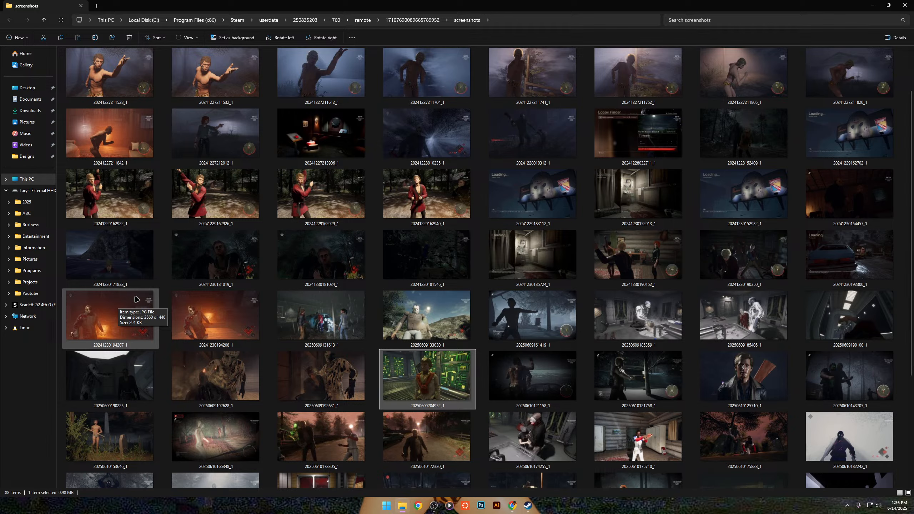
{"action": "scroll", "coordinate": [137, 300], "scroll_direction": "up", "scroll_amount": 3}
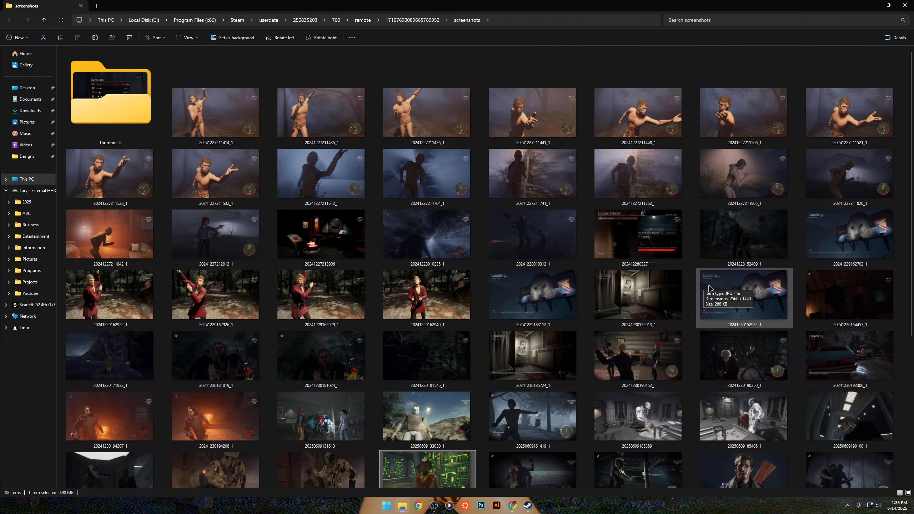
{"action": "scroll", "coordinate": [709, 289], "scroll_direction": "down", "scroll_amount": 3}
{"action": "scroll", "coordinate": [713, 293], "scroll_direction": "down", "scroll_amount": 3}
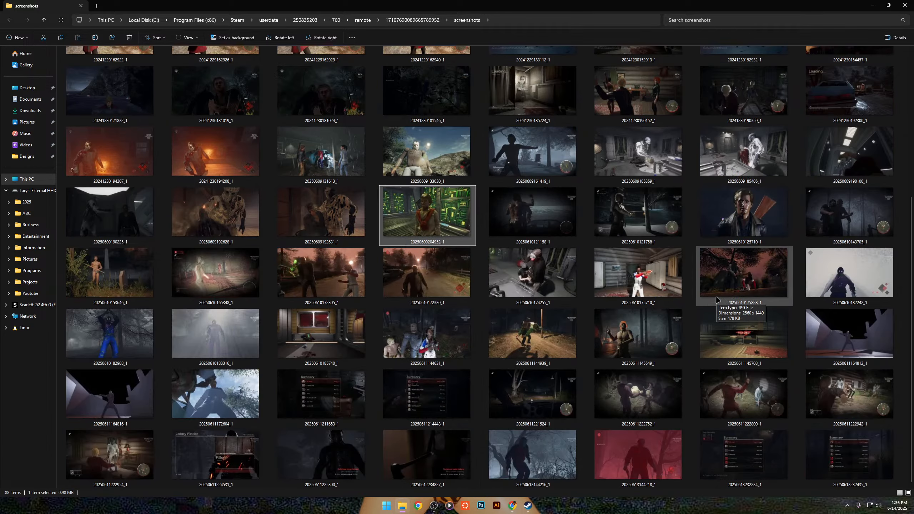
{"action": "double_click", "coordinate": [748, 276]}
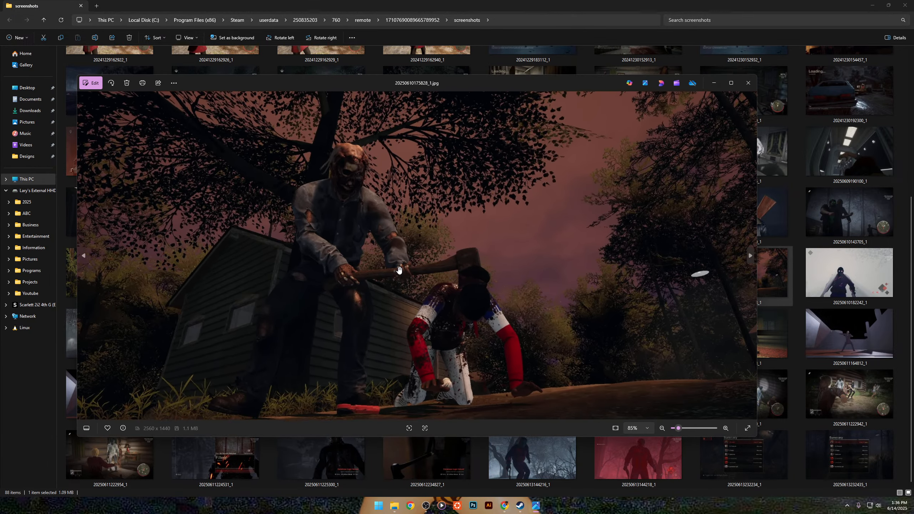
{"action": "scroll", "coordinate": [399, 270], "scroll_direction": "up", "scroll_amount": 1}
{"action": "scroll", "coordinate": [468, 238], "scroll_direction": "down", "scroll_amount": 2}
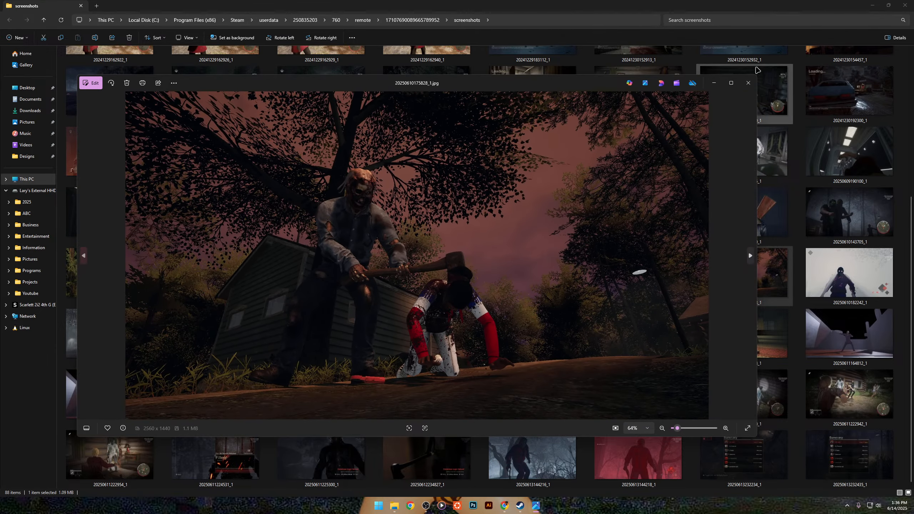
{"action": "left_click", "coordinate": [748, 83]}
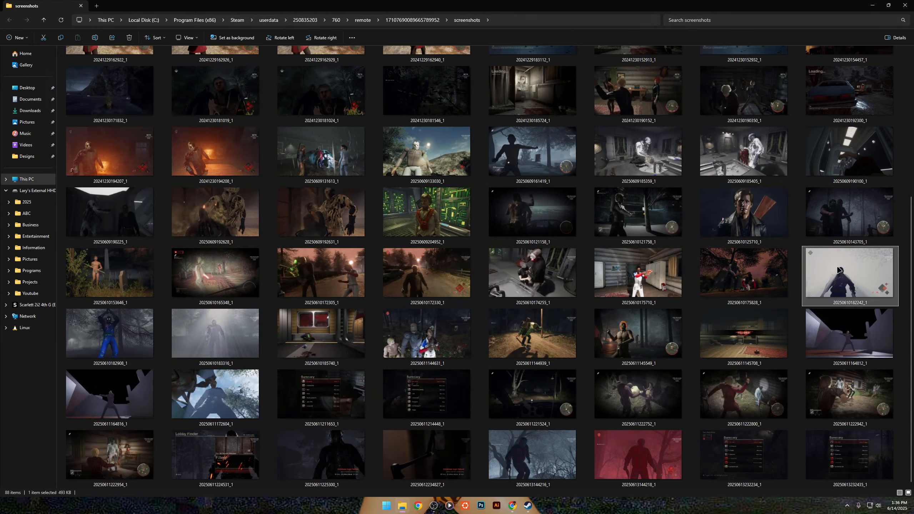
{"action": "double_click", "coordinate": [850, 272]}
{"action": "scroll", "coordinate": [332, 252], "scroll_direction": "up", "scroll_amount": 7}
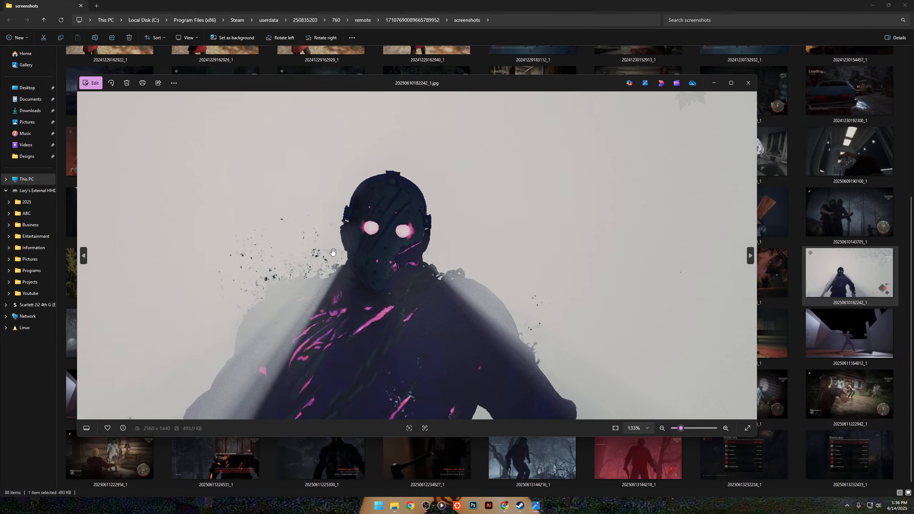
{"action": "scroll", "coordinate": [335, 250], "scroll_direction": "down", "scroll_amount": 7}
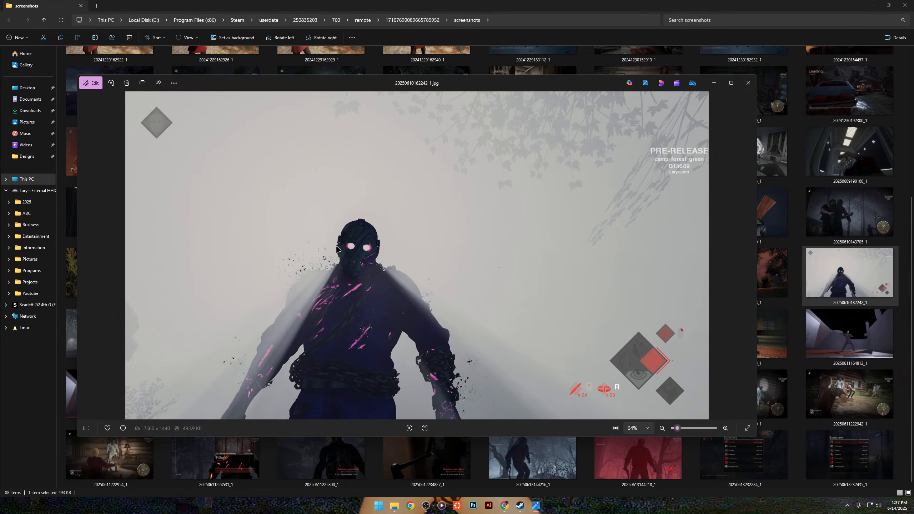
{"action": "left_click", "coordinate": [748, 83]}
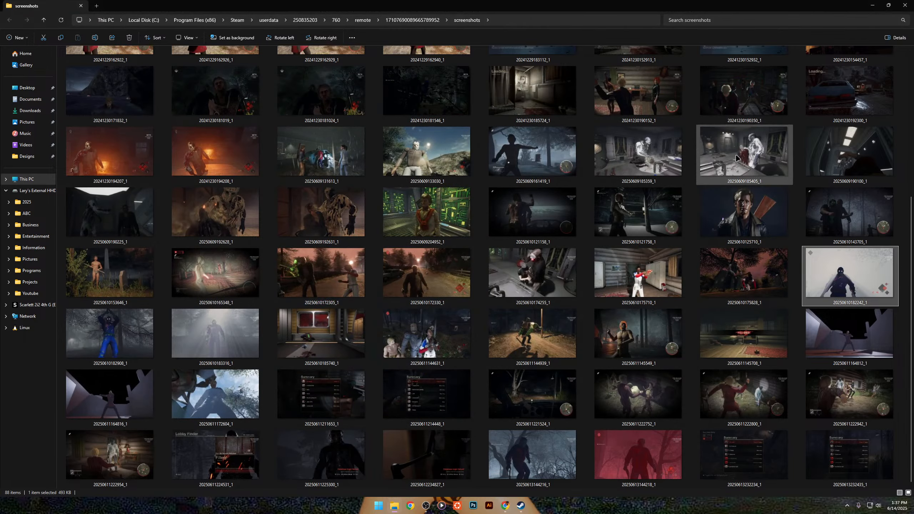
{"action": "double_click", "coordinate": [854, 282]}
{"action": "left_click", "coordinate": [748, 82]}
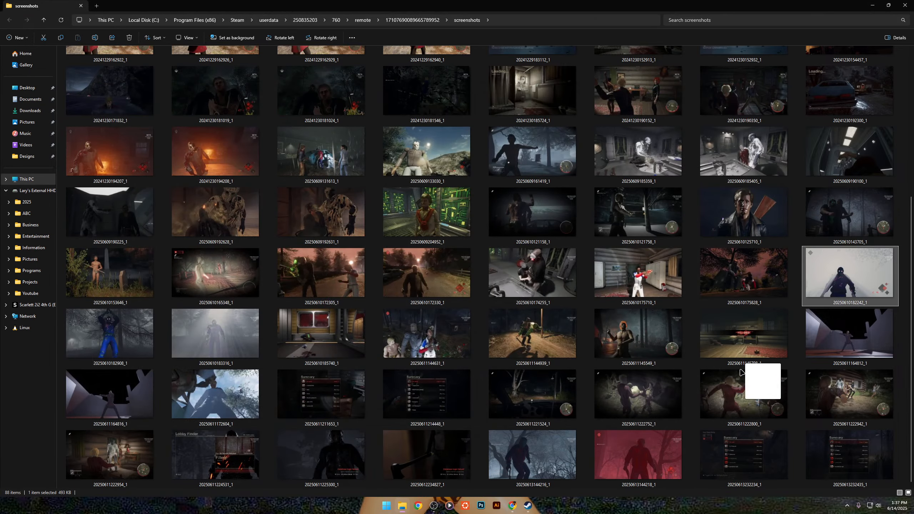
{"action": "mouse_move", "coordinate": [512, 505]}
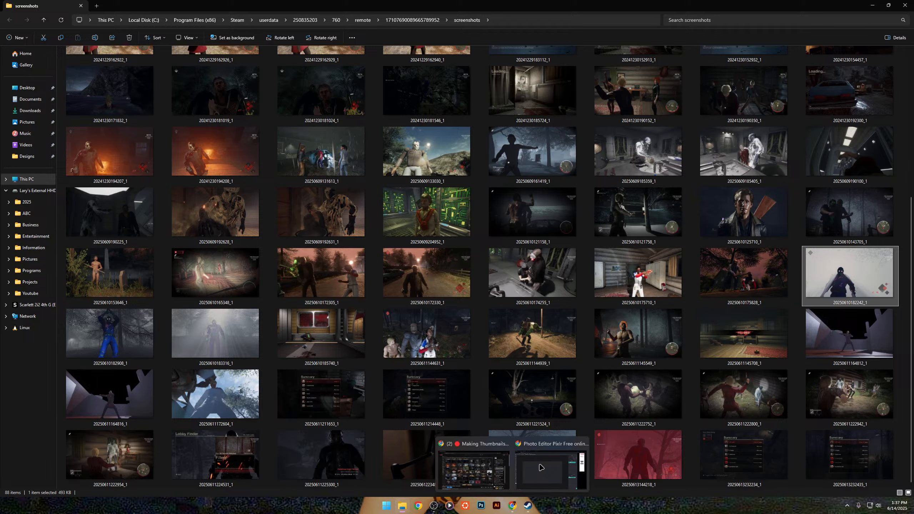
{"action": "left_click_drag", "start_coordinate": [540, 467], "coordinate": [504, 379]}
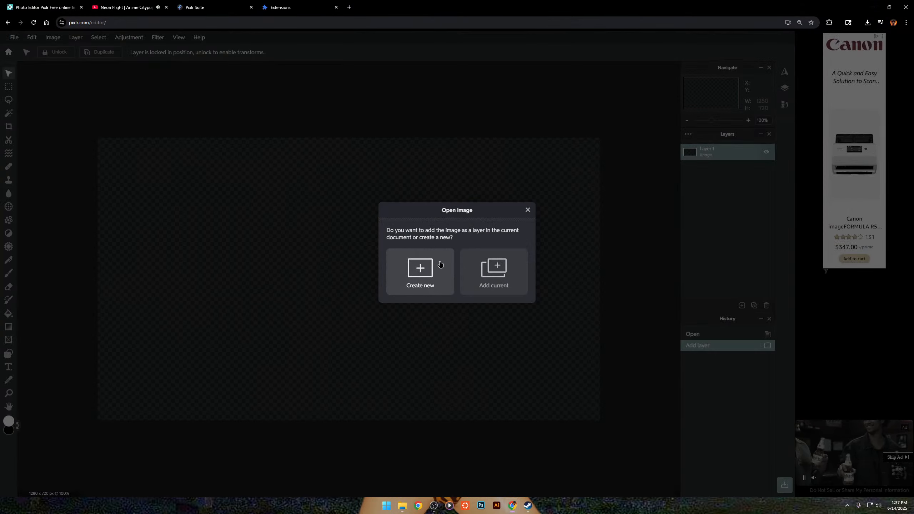
{"action": "left_click", "coordinate": [495, 261]}
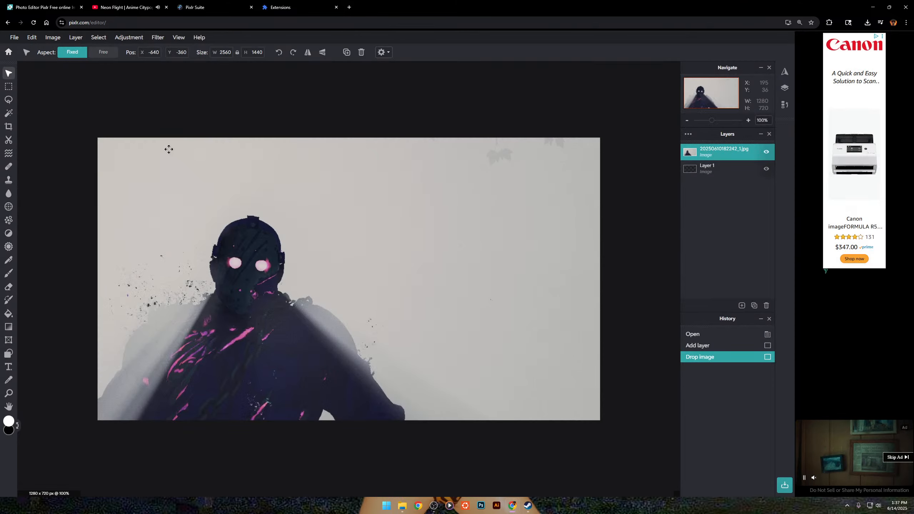
Switch to Pixlr Express and open the most recent project with the masked figure.
{"action": "left_click", "coordinate": [9, 52]}
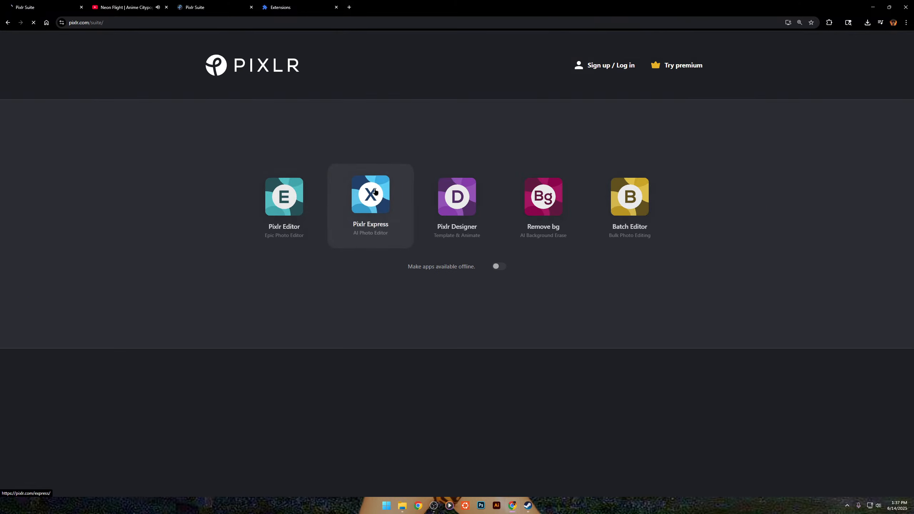
{"action": "left_click", "coordinate": [374, 191]}
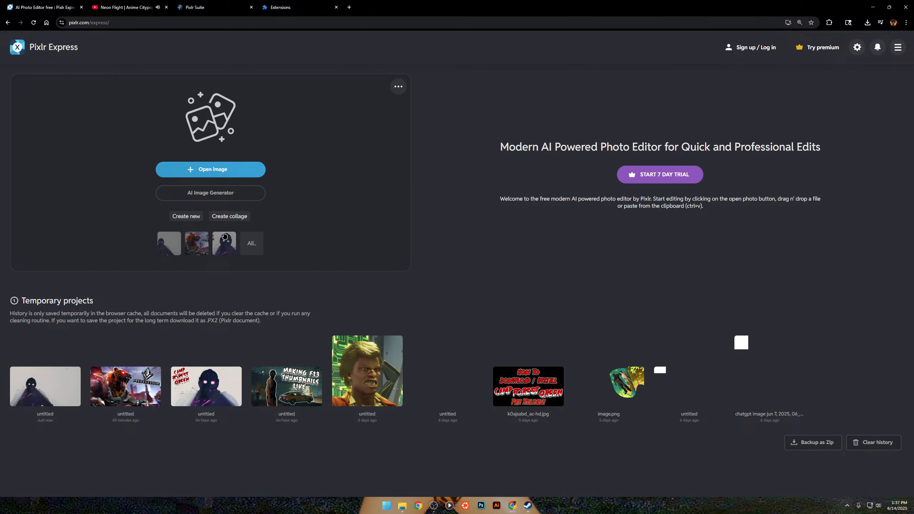
{"action": "left_click", "coordinate": [178, 248]}
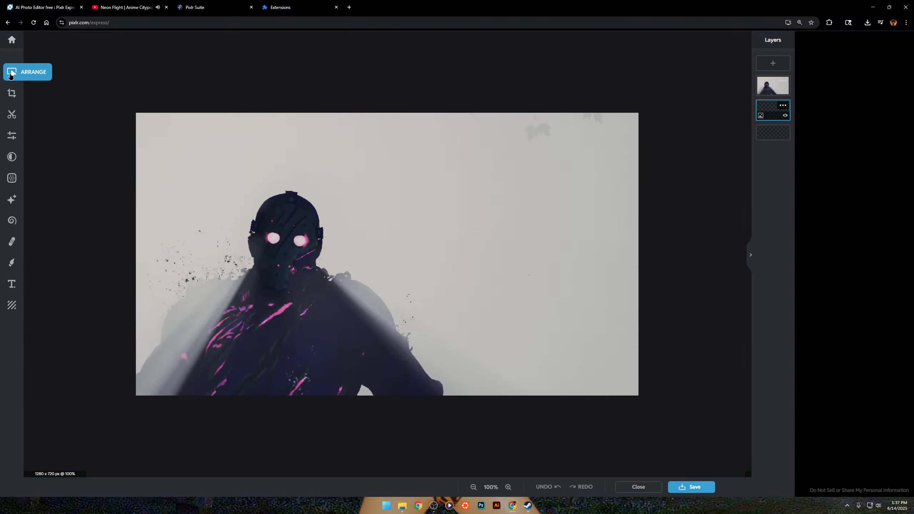
Move the screenshot layer to the right so the masked figure sits near the middle of the canvas.
{"action": "left_click", "coordinate": [11, 72]}
{"action": "left_click_drag", "start_coordinate": [393, 237], "coordinate": [510, 239]}
{"action": "scroll", "coordinate": [510, 238], "scroll_direction": "down", "scroll_amount": 5}
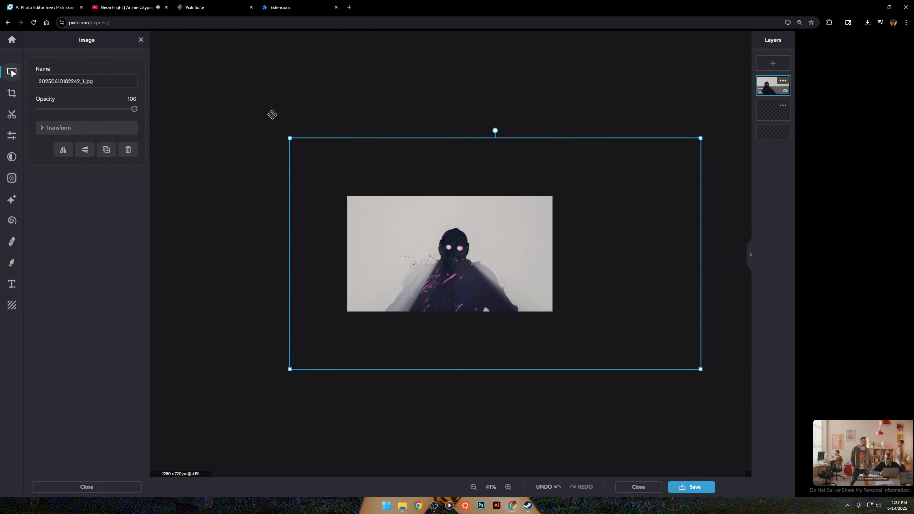
Enlarge the screenshot layer and reposition it so the masked figure fills more of the canvas, slightly right of centre.
{"action": "left_click_drag", "start_coordinate": [309, 153], "coordinate": [161, 67]}
{"action": "left_click_drag", "start_coordinate": [481, 255], "coordinate": [548, 280]}
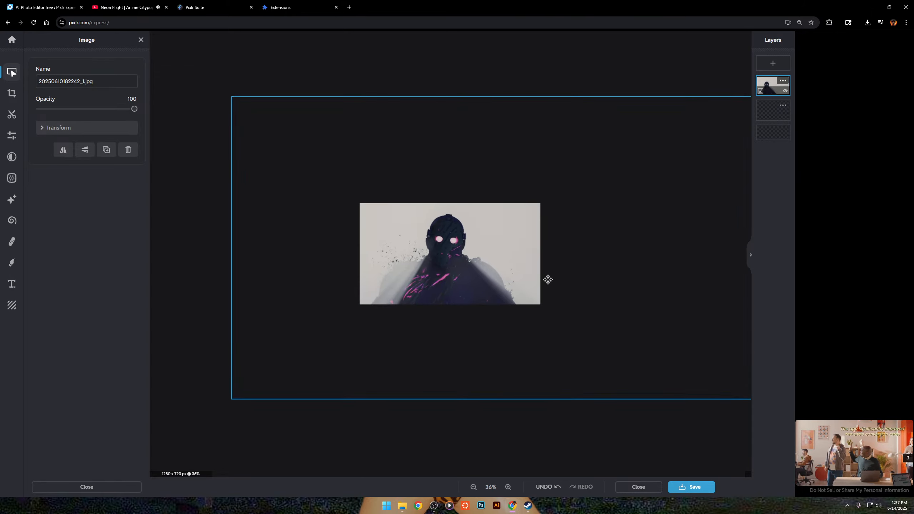
{"action": "scroll", "coordinate": [547, 280], "scroll_direction": "down", "scroll_amount": 2}
{"action": "left_click_drag", "start_coordinate": [320, 157], "coordinate": [483, 289]}
{"action": "left_click_drag", "start_coordinate": [524, 308], "coordinate": [461, 320]}
{"action": "scroll", "coordinate": [460, 288], "scroll_direction": "up", "scroll_amount": 2}
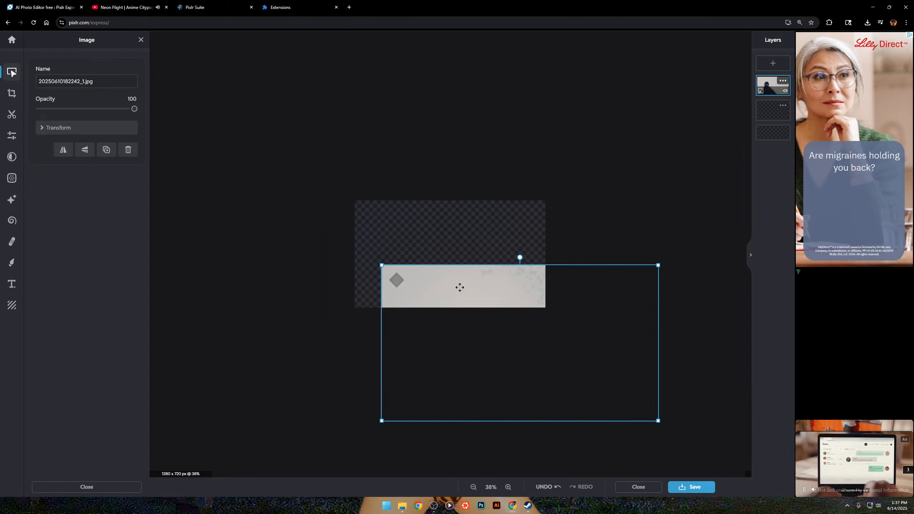
{"action": "scroll", "coordinate": [459, 288], "scroll_direction": "up", "scroll_amount": 1}
{"action": "left_click_drag", "start_coordinate": [373, 266], "coordinate": [105, 56]}
{"action": "left_click_drag", "start_coordinate": [363, 205], "coordinate": [561, 202]}
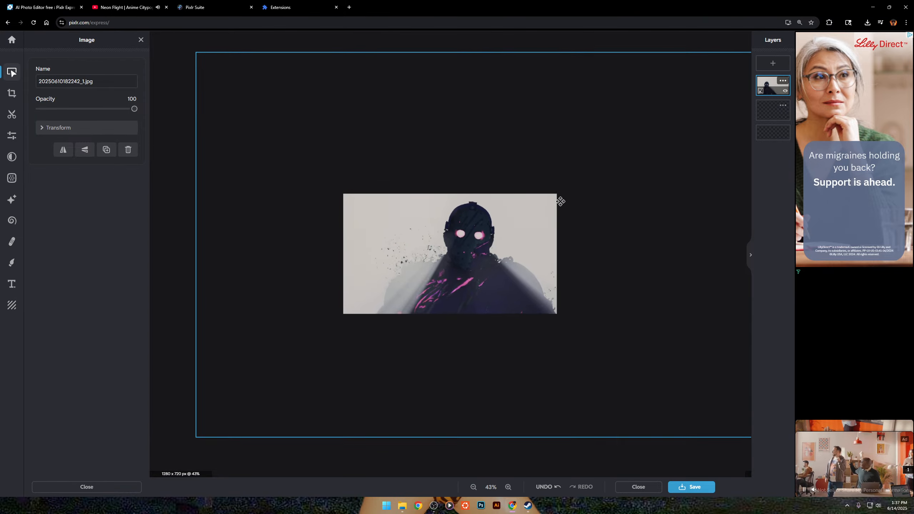
Rotate the screenshot layer slightly clockwise so the masked figure is tilted.
{"action": "scroll", "coordinate": [554, 194], "scroll_direction": "down", "scroll_amount": 2}
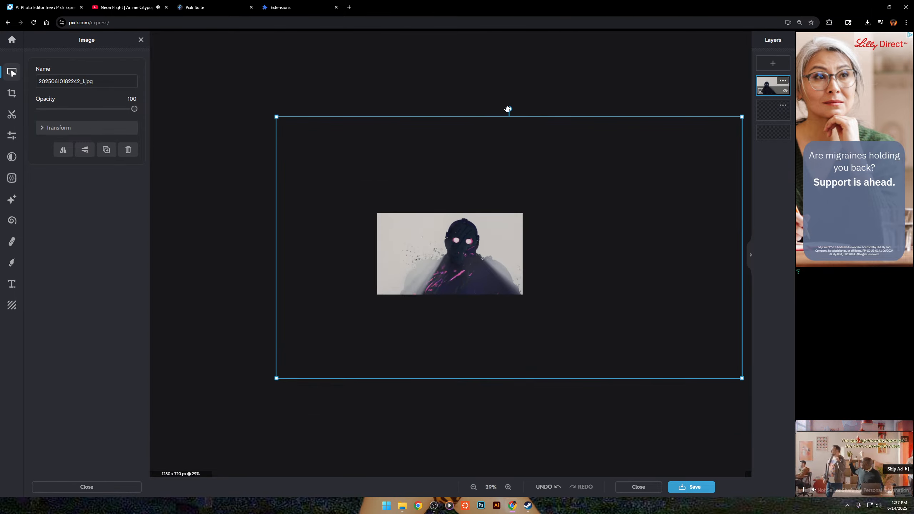
{"action": "left_click_drag", "start_coordinate": [508, 109], "coordinate": [537, 151]}
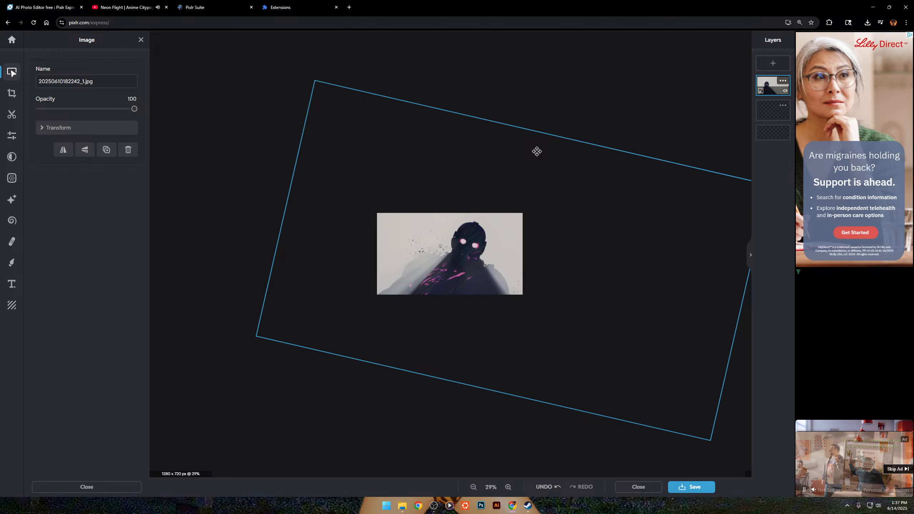
{"action": "scroll", "coordinate": [452, 177], "scroll_direction": "up", "scroll_amount": 3}
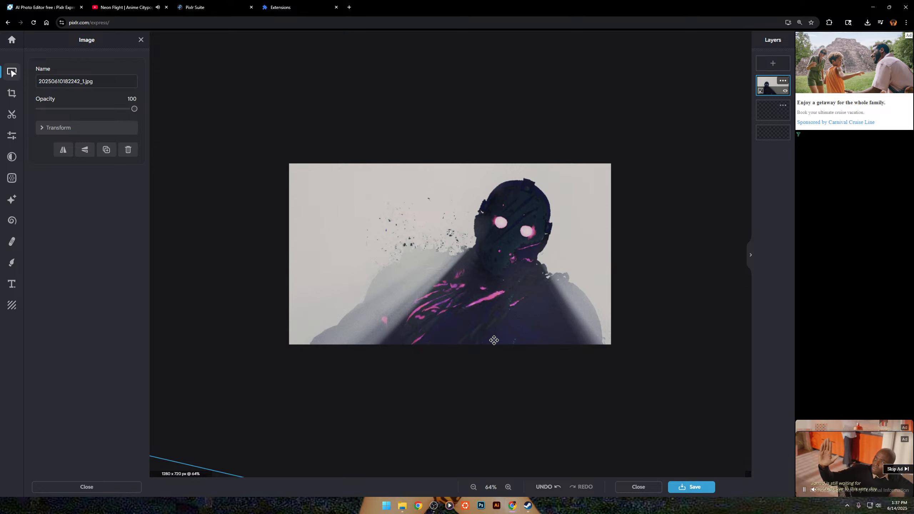
Open Discord and go to the Camp Forest Green server.
{"action": "key", "text": "super"}
{"action": "type", "text": "disc"}
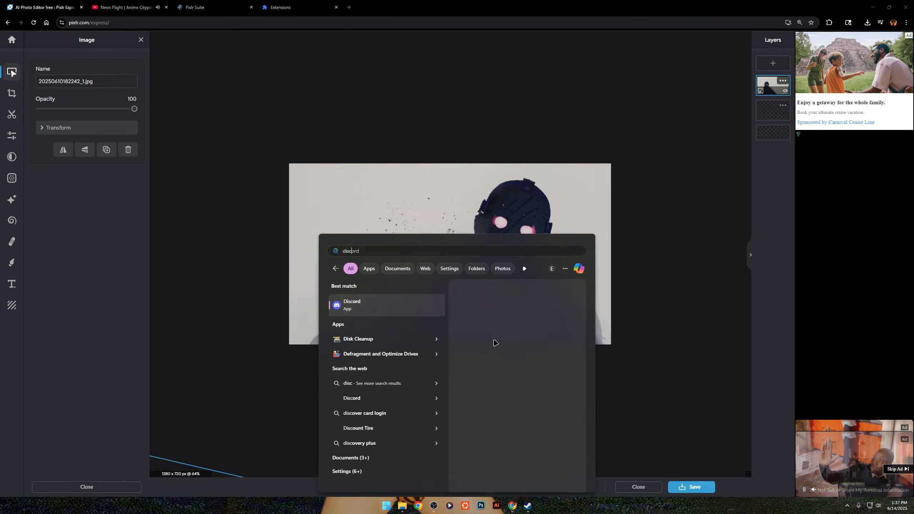
{"action": "key", "text": "Return"}
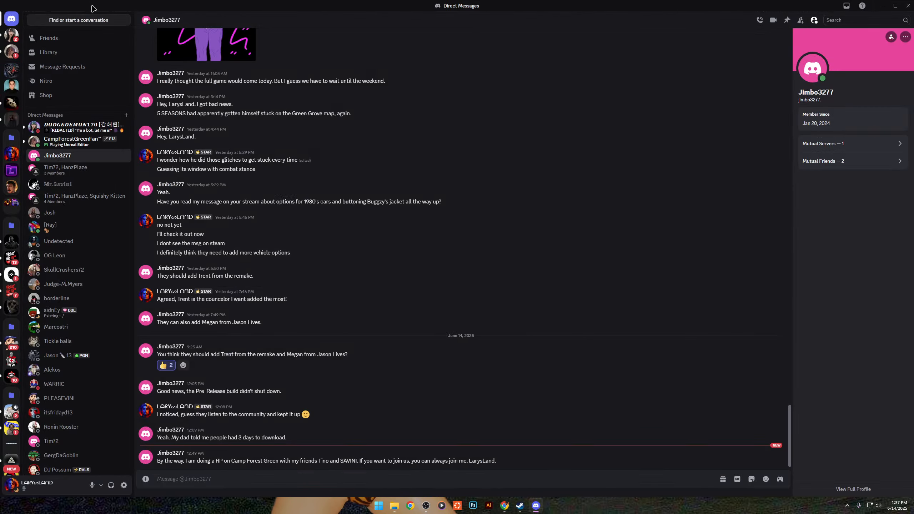
{"action": "left_click", "coordinate": [11, 85]}
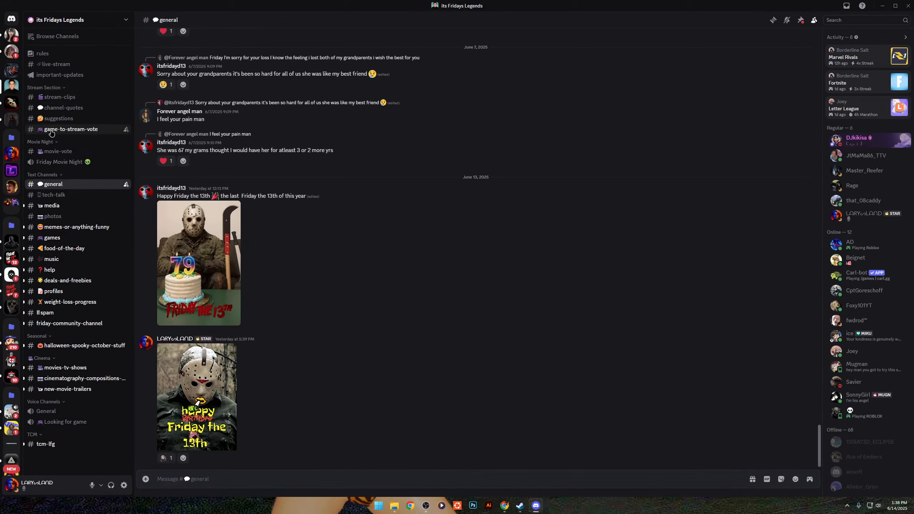
{"action": "left_click", "coordinate": [14, 102]}
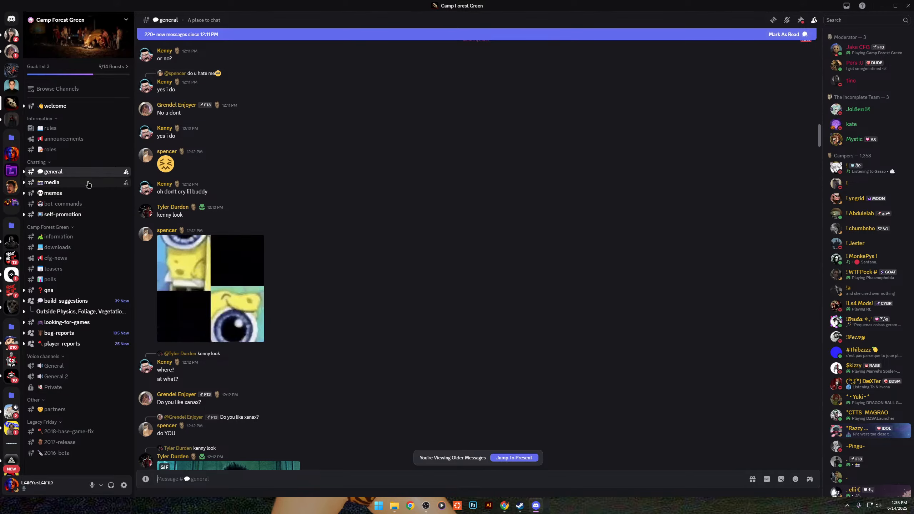
{"action": "mouse_move", "coordinate": [72, 247]}
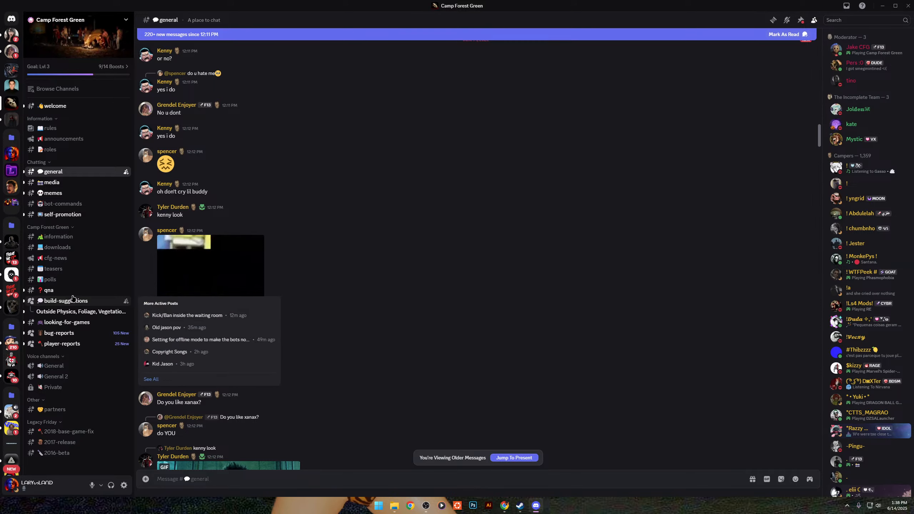
Search the Camp Forest Green server's messages for "logo".
{"action": "left_click", "coordinate": [859, 21]}
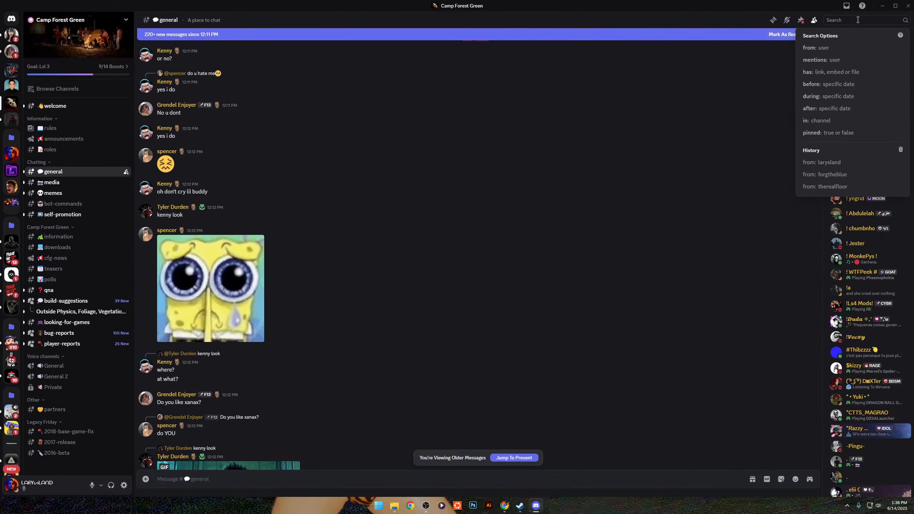
{"action": "type", "text": "logo"}
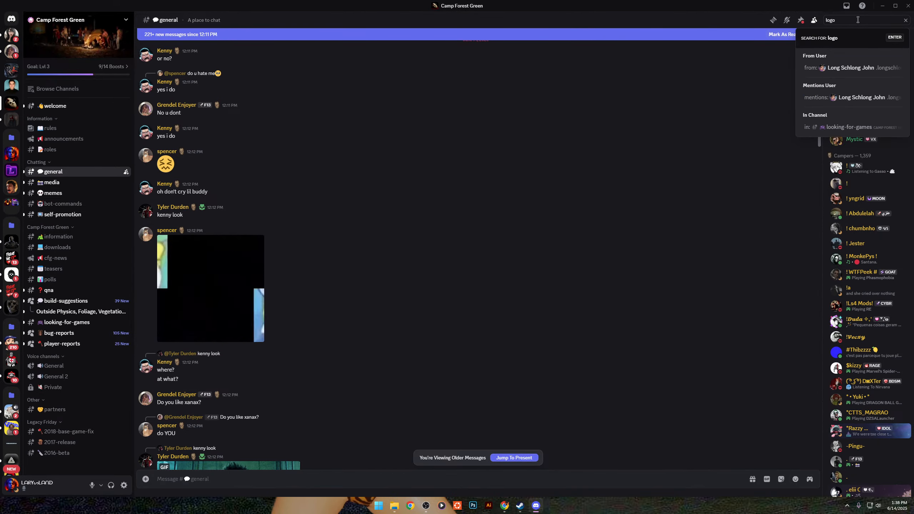
{"action": "key", "text": "Return"}
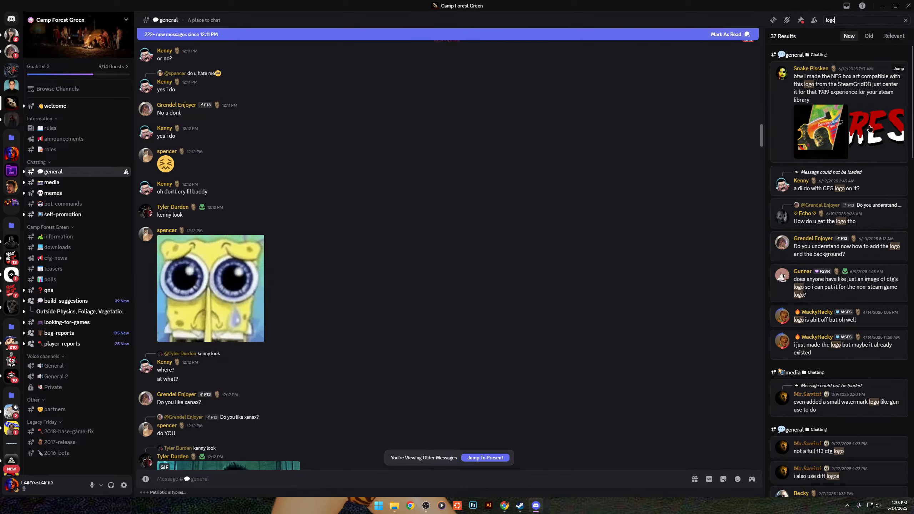
Examine the logo images on both pages of the search results for one suited to the thumbnail.
{"action": "left_click", "coordinate": [874, 127]}
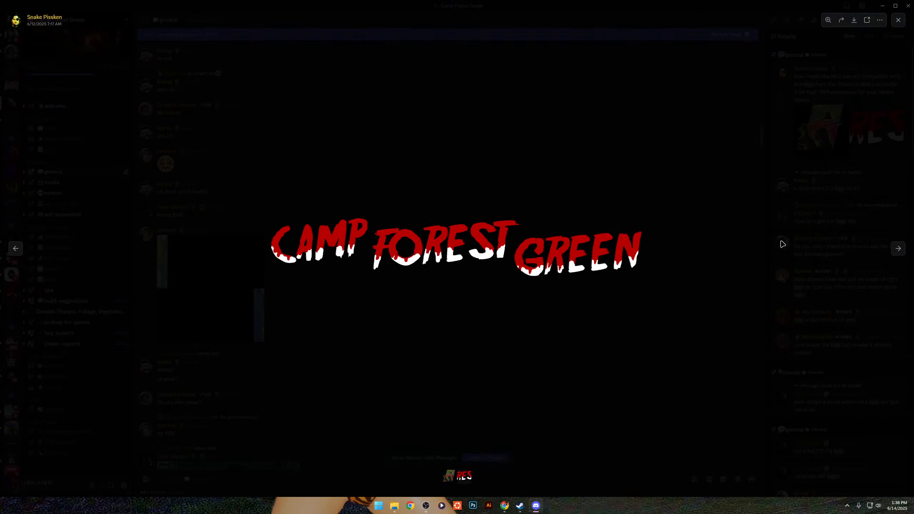
{"action": "left_click", "coordinate": [802, 183]}
{"action": "scroll", "coordinate": [842, 210], "scroll_direction": "down", "scroll_amount": 10}
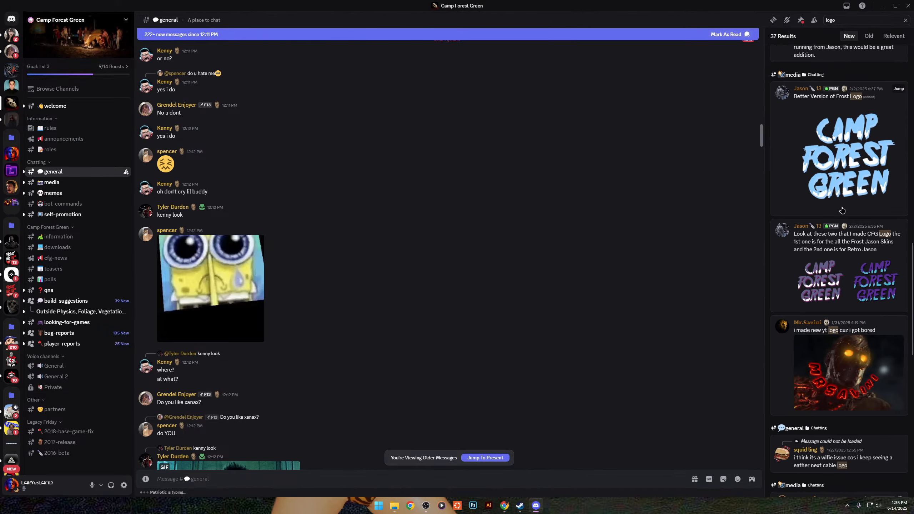
{"action": "scroll", "coordinate": [840, 212], "scroll_direction": "down", "scroll_amount": 15}
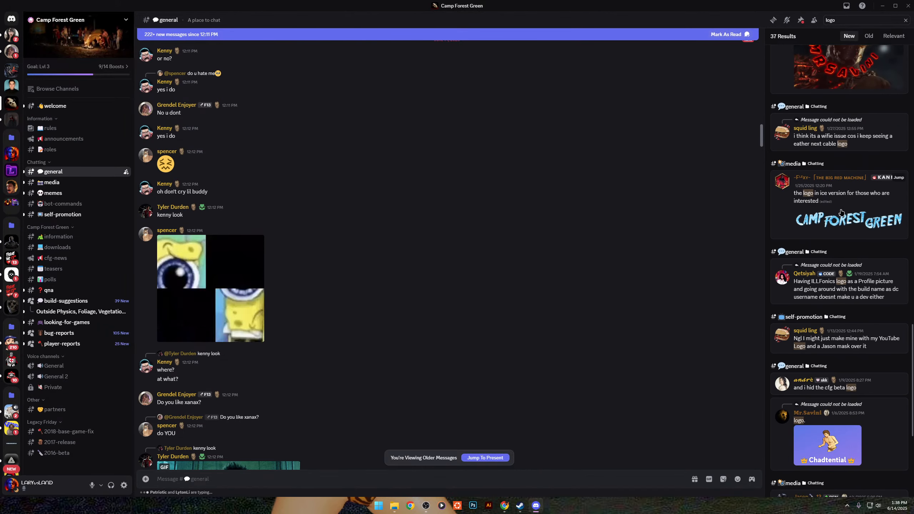
{"action": "left_click", "coordinate": [846, 487]}
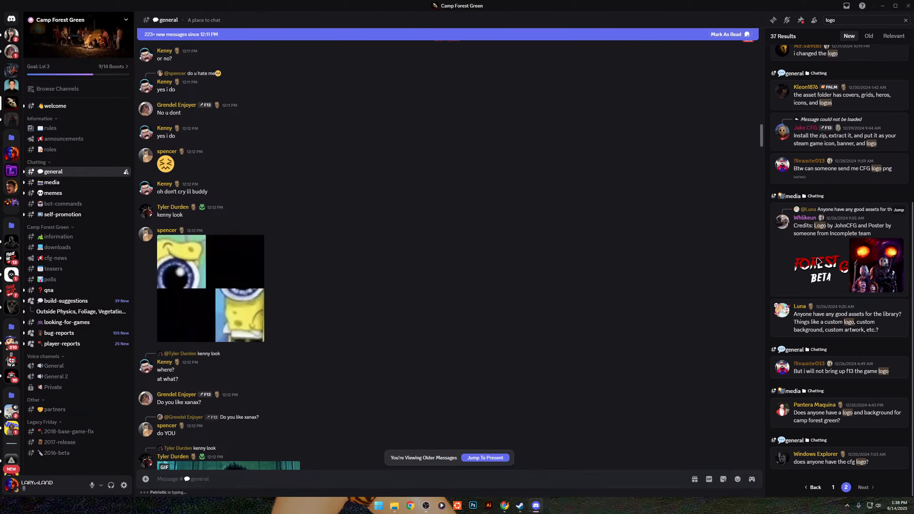
{"action": "left_click", "coordinate": [818, 260]}
{"action": "left_click", "coordinate": [805, 386]}
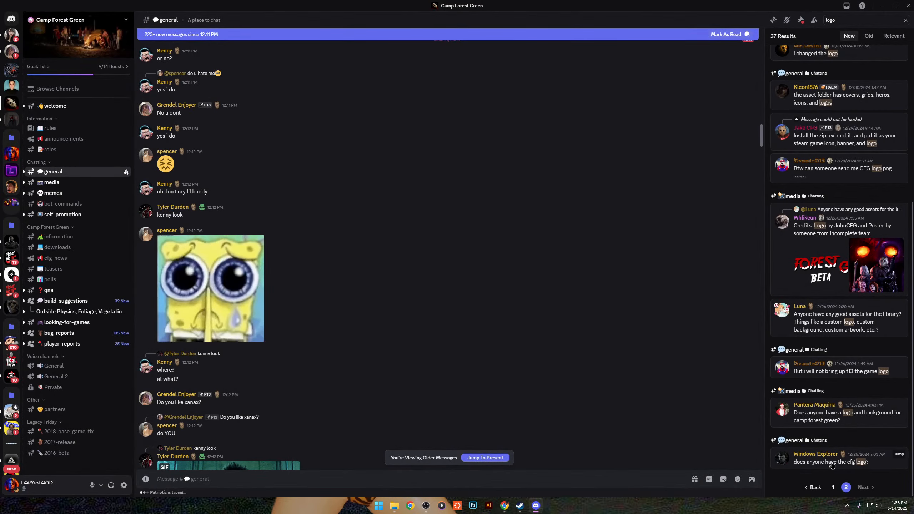
{"action": "left_click", "coordinate": [833, 488]}
Save the red and white Camp Forest Green logo to the Downloads folder as cfglogo2 in png format, and clear the message search.
{"action": "left_click", "coordinate": [877, 136]}
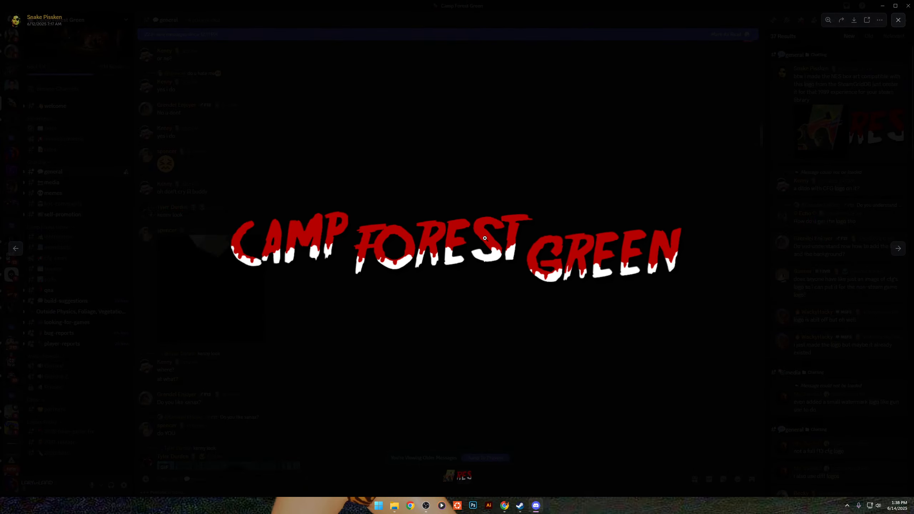
{"action": "left_click", "coordinate": [854, 20]}
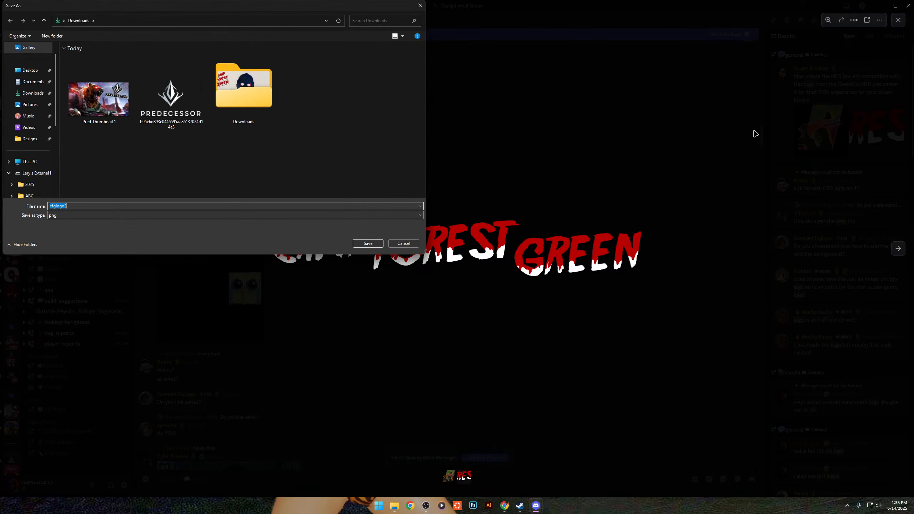
{"action": "left_click", "coordinate": [368, 244]}
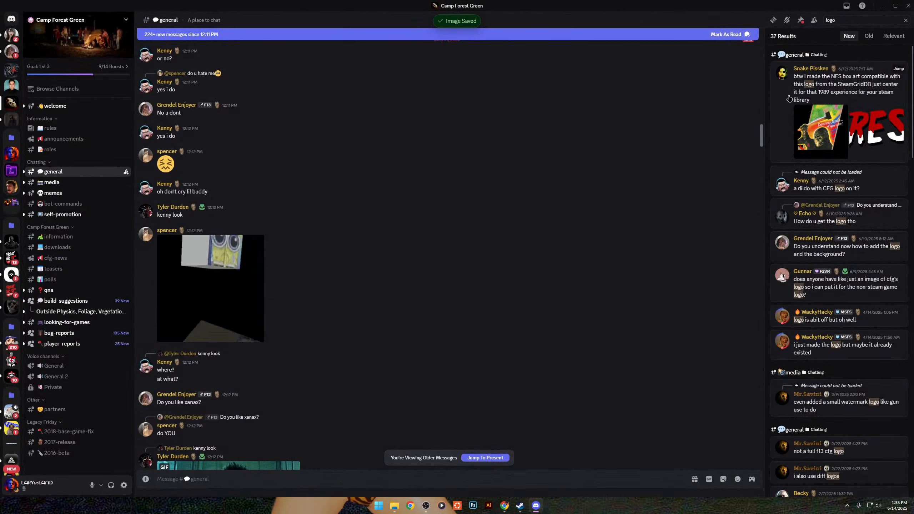
{"action": "scroll", "coordinate": [816, 148], "scroll_direction": "down", "scroll_amount": 4}
{"action": "scroll", "coordinate": [821, 156], "scroll_direction": "up", "scroll_amount": 4}
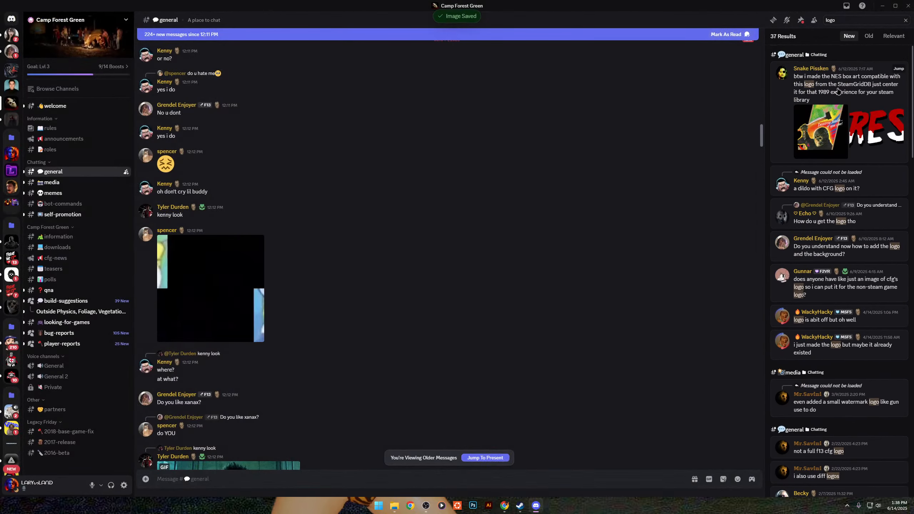
{"action": "left_click", "coordinate": [905, 19]}
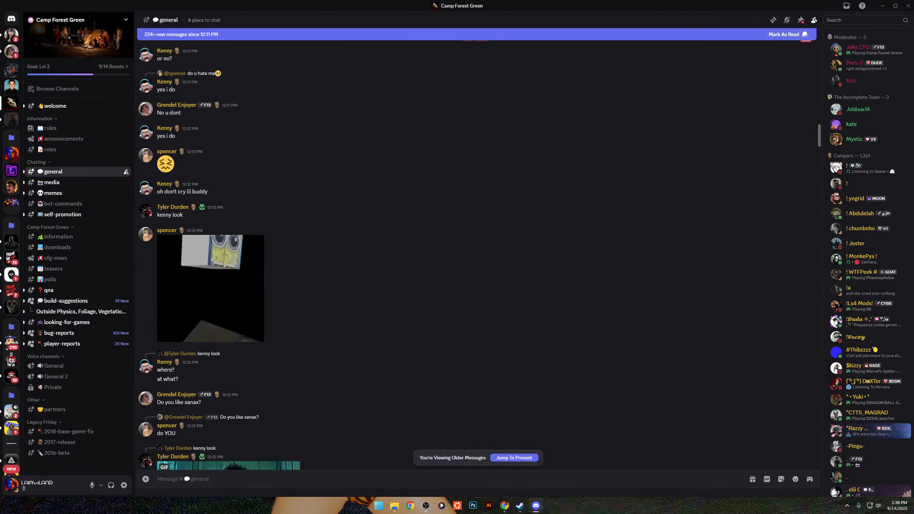
Switch back to Pixlr Express and add cfglogo2 from the Downloads folder as a layer of the current document.
{"action": "key", "text": "alt+Tab"}
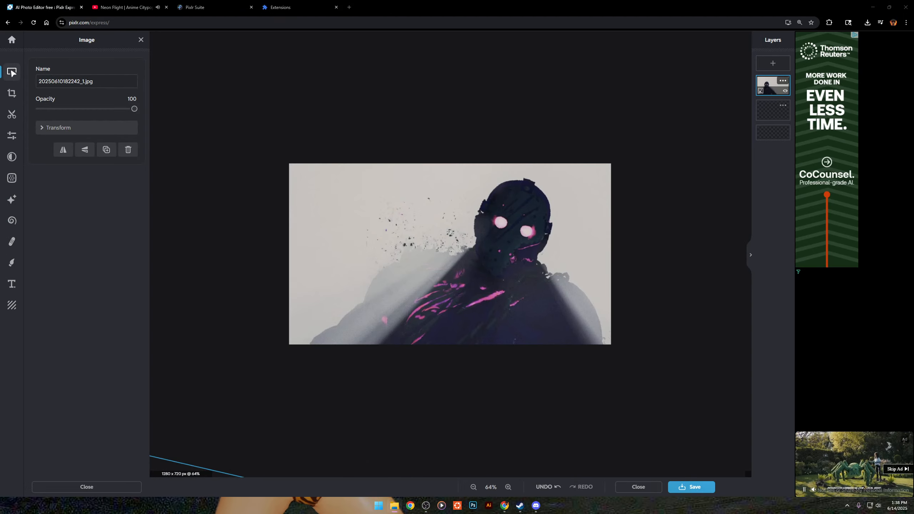
{"action": "left_click_drag", "start_coordinate": [407, 44], "coordinate": [410, 3]}
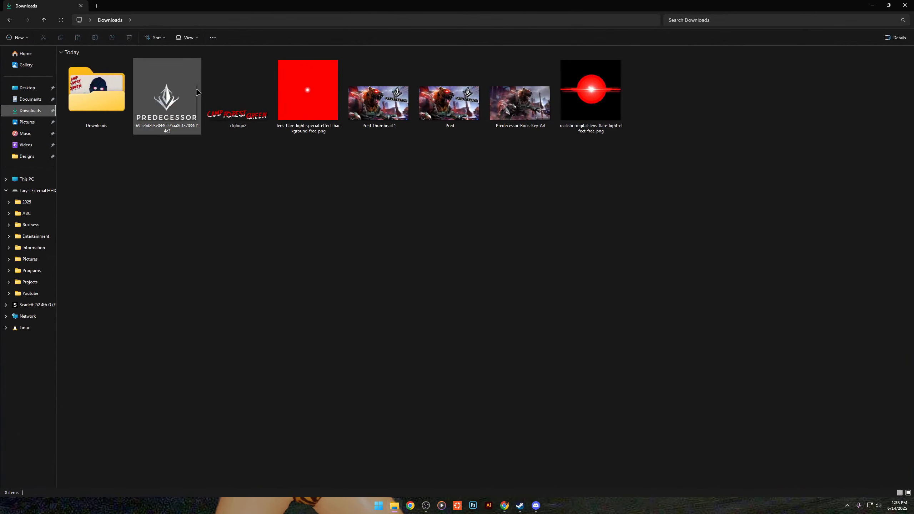
{"action": "left_click_drag", "start_coordinate": [349, 3], "coordinate": [418, 190]}
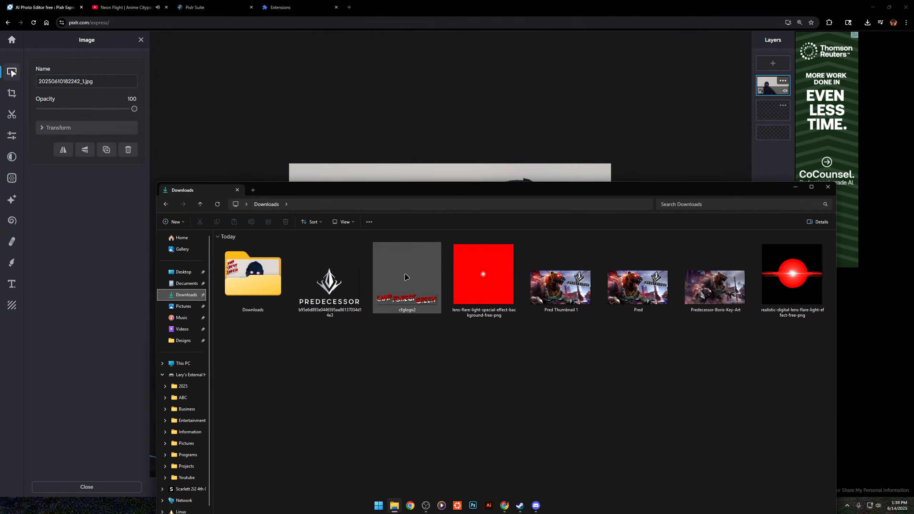
{"action": "left_click_drag", "start_coordinate": [407, 277], "coordinate": [415, 167]}
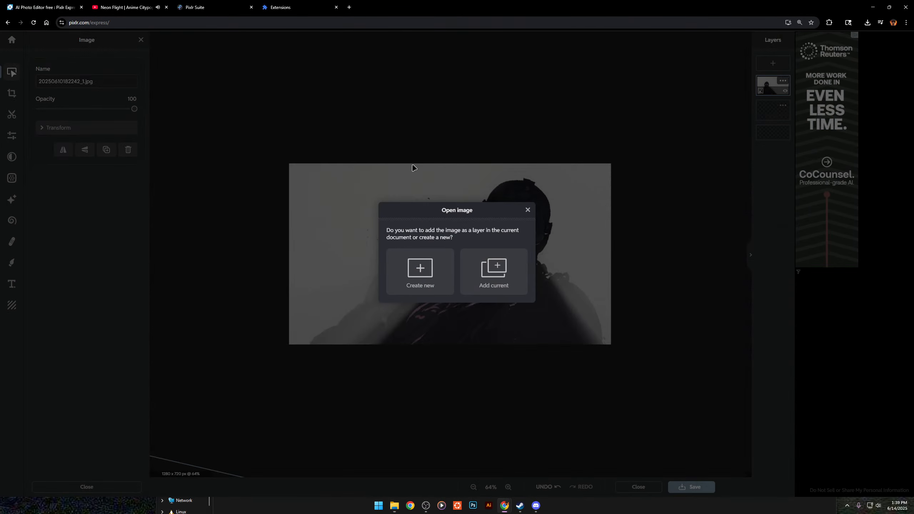
{"action": "left_click", "coordinate": [506, 283]}
Shrink the Camp Forest Green logo and place it in the canvas's upper left corner, beside the figure's head.
{"action": "left_click_drag", "start_coordinate": [516, 257], "coordinate": [485, 174]}
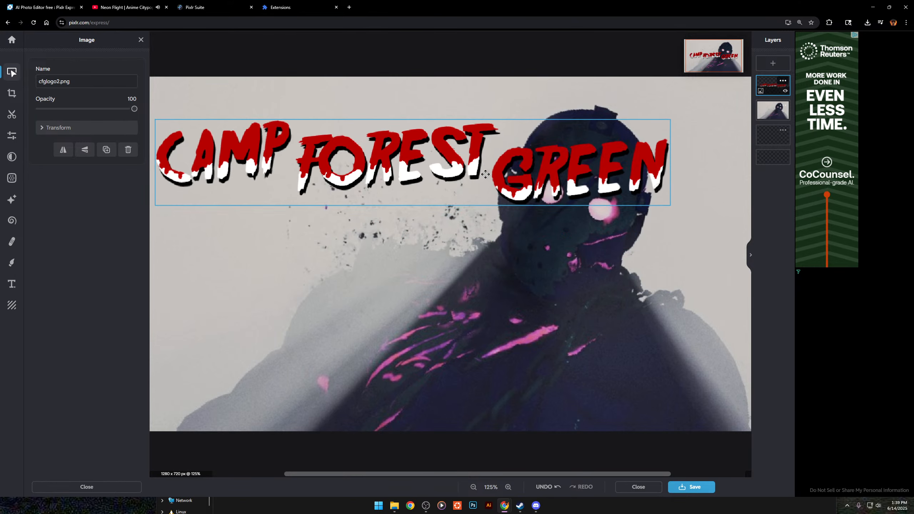
{"action": "scroll", "coordinate": [515, 185], "scroll_direction": "down", "scroll_amount": 5}
{"action": "scroll", "coordinate": [551, 229], "scroll_direction": "up", "scroll_amount": 4}
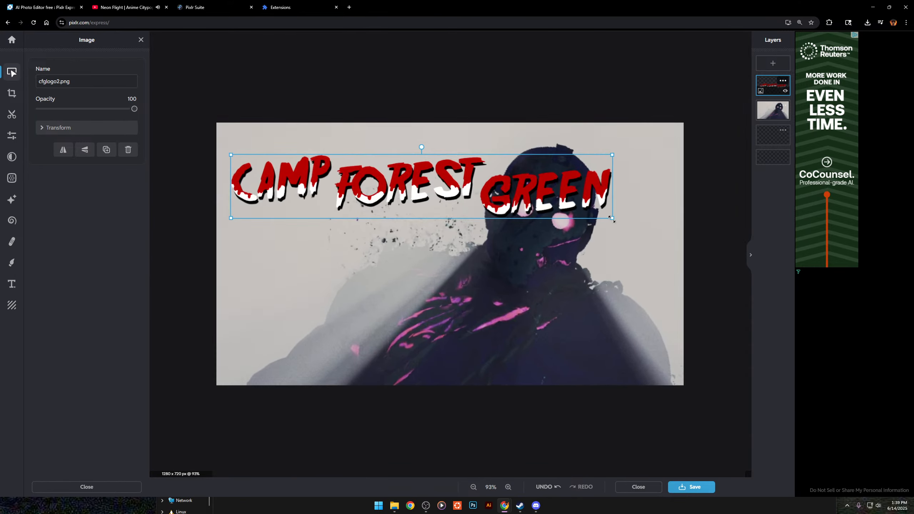
{"action": "left_click_drag", "start_coordinate": [610, 219], "coordinate": [457, 166]}
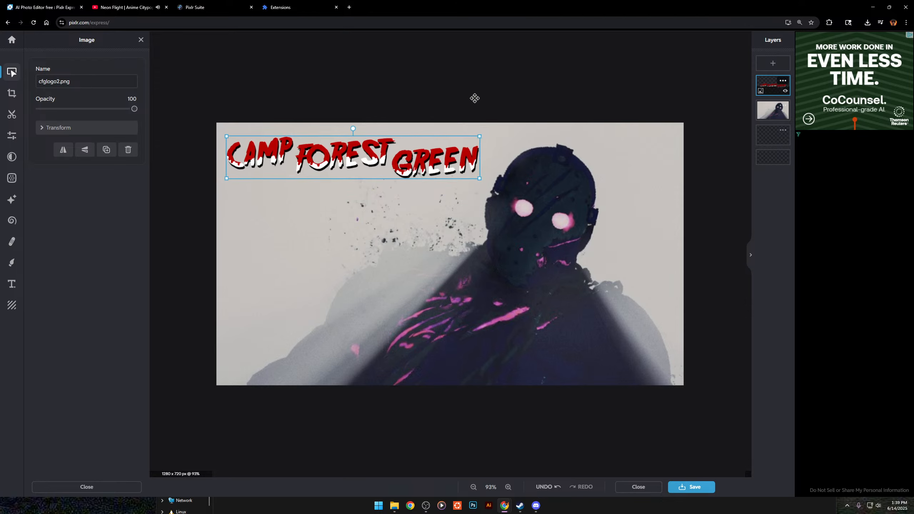
{"action": "mouse_move", "coordinate": [386, 170]}
{"action": "left_mouse_down"}
{"action": "mouse_move", "coordinate": [376, 156]}
{"action": "mouse_move", "coordinate": [387, 169]}
{"action": "left_mouse_up"}
{"action": "left_click", "coordinate": [398, 99]}
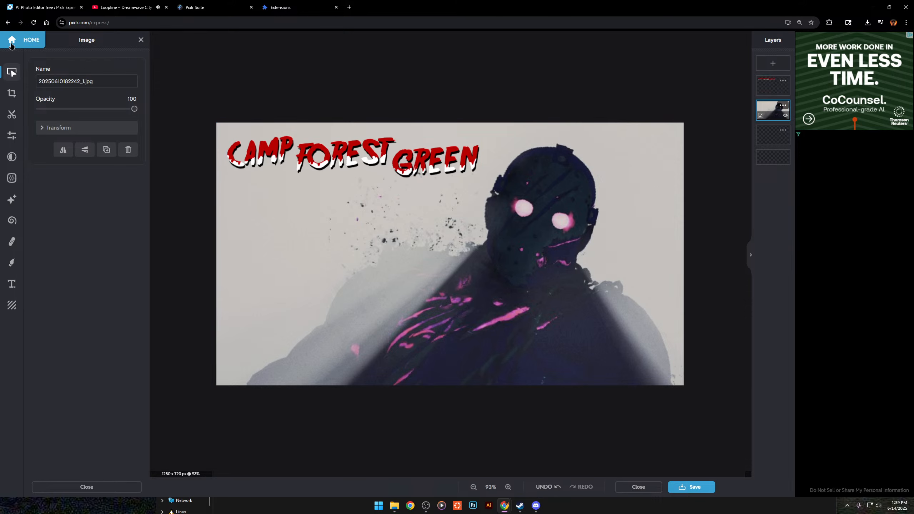
Leave Pixlr Express for Pixlr Editor and open the most recent project with the logo and masked figure.
{"action": "left_click", "coordinate": [11, 42]}
{"action": "left_click", "coordinate": [60, 50]}
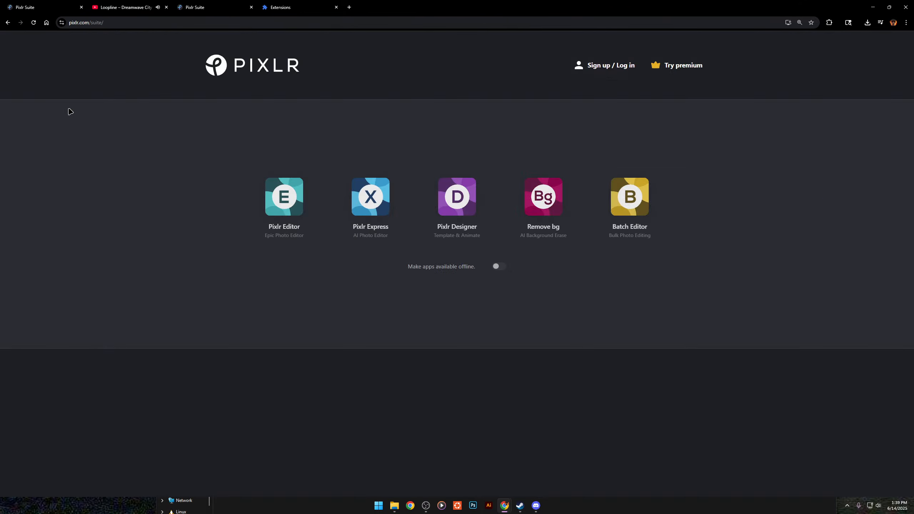
{"action": "left_click", "coordinate": [285, 200]}
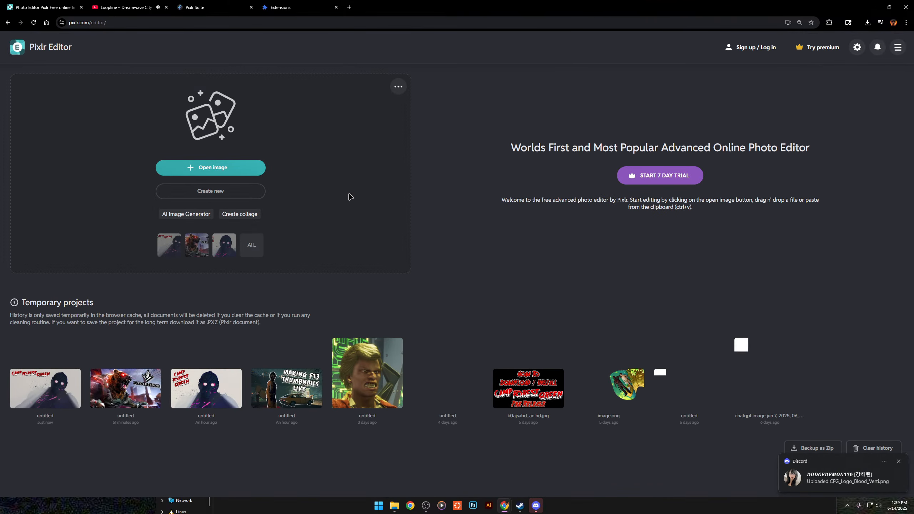
{"action": "left_click", "coordinate": [169, 248]}
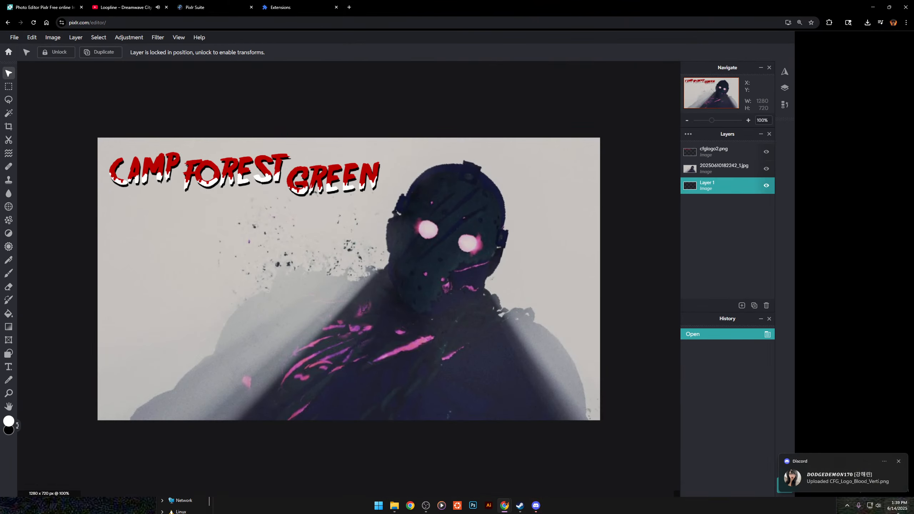
Dismiss the Discord notification and quit Discord.
{"action": "left_click", "coordinate": [899, 461]}
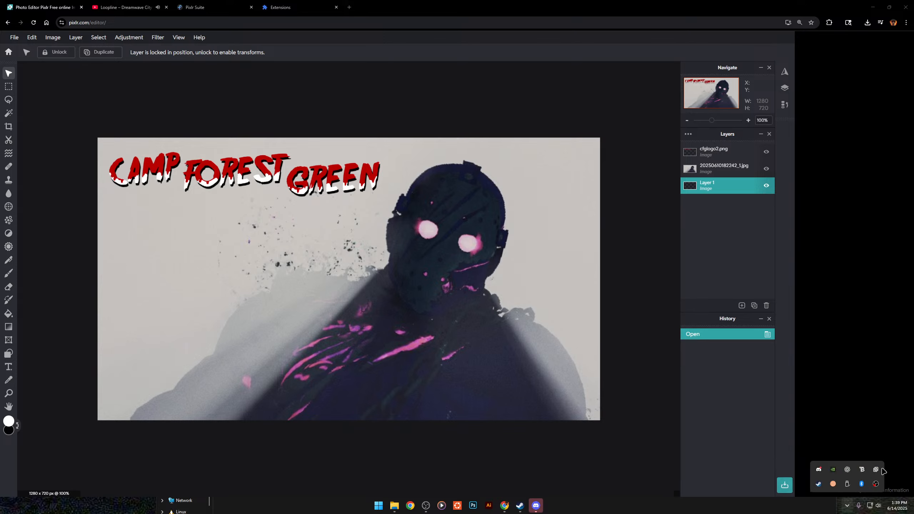
{"action": "right_click", "coordinate": [820, 469]}
{"action": "left_click", "coordinate": [839, 466]}
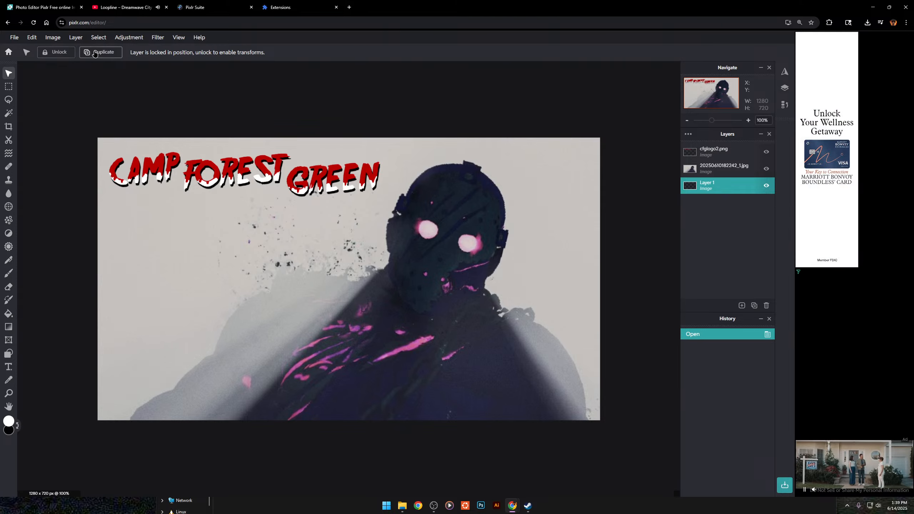
{"action": "left_click", "coordinate": [6, 52]}
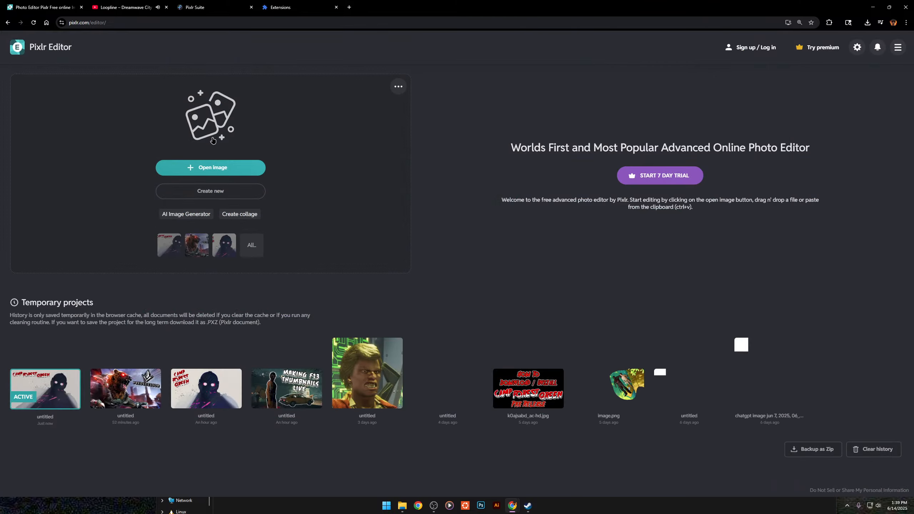
{"action": "left_click", "coordinate": [164, 252]}
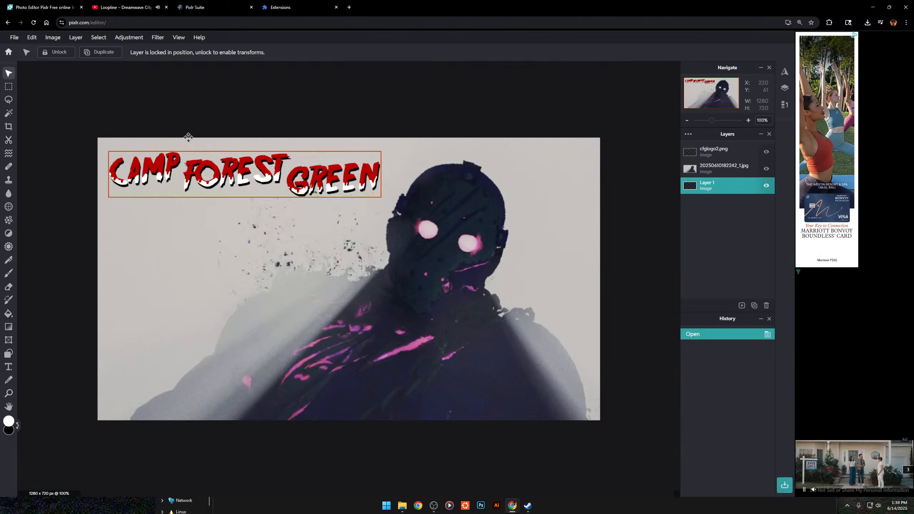
{"action": "left_click", "coordinate": [158, 37]}
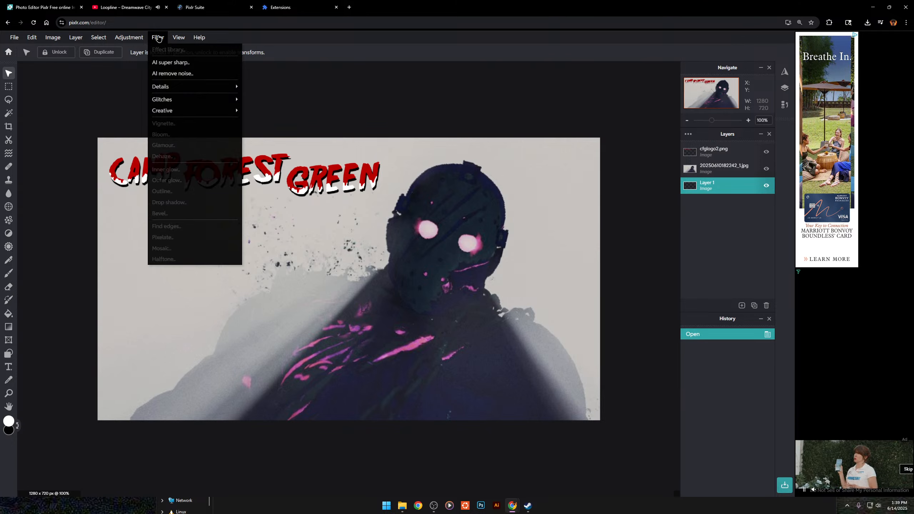
{"action": "left_click", "coordinate": [158, 38]}
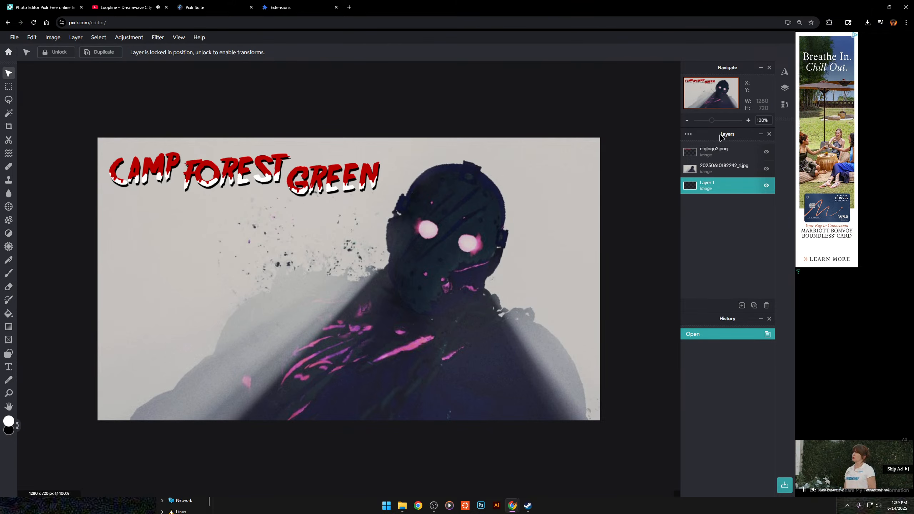
{"action": "left_click", "coordinate": [197, 77]}
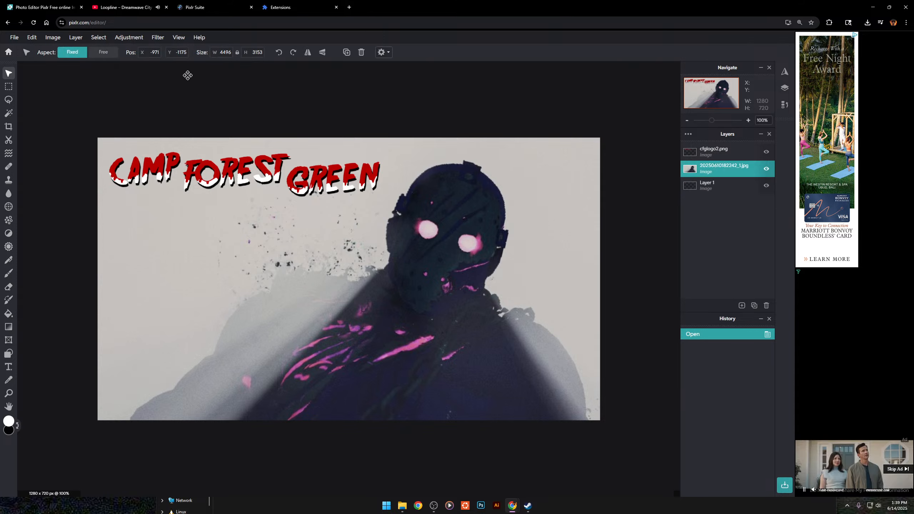
Apply a white outer glow of 14 px with 50% feather and 100% opacity to the cfglogo2 layer.
{"action": "left_click", "coordinate": [728, 156]}
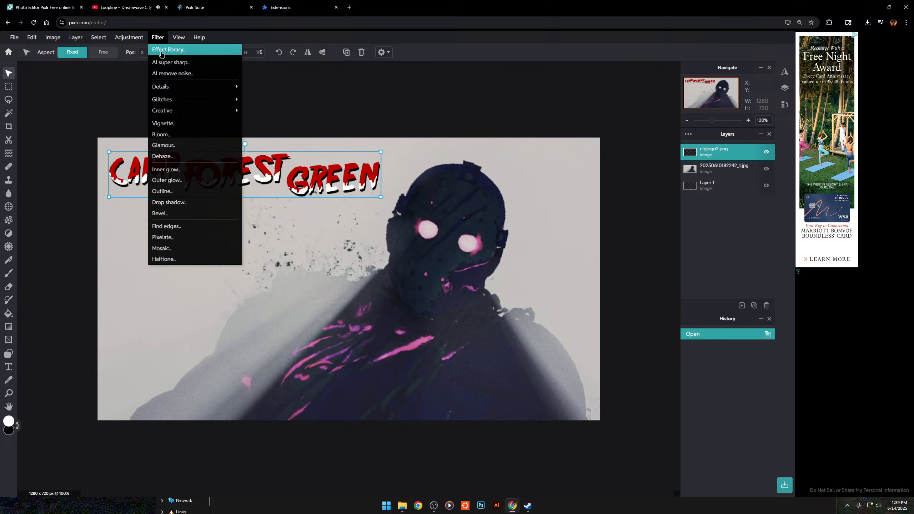
{"action": "left_click", "coordinate": [156, 43]}
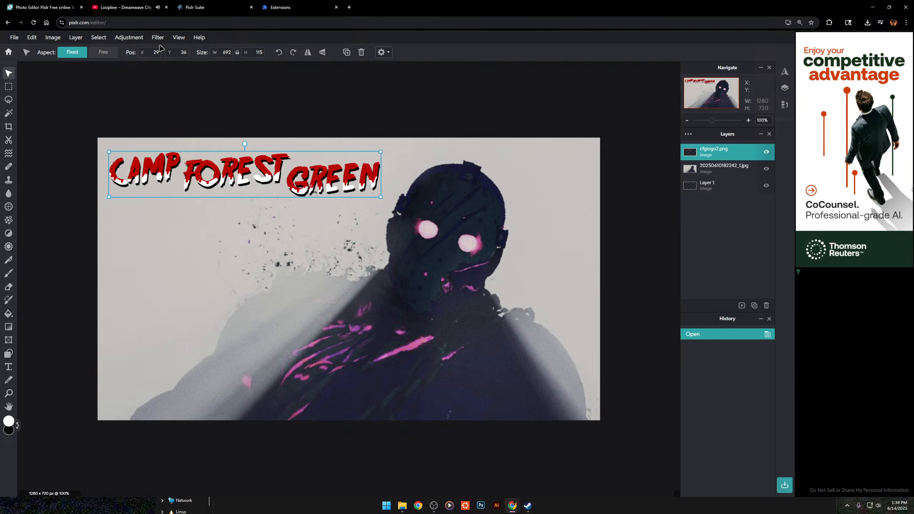
{"action": "left_click", "coordinate": [157, 39]}
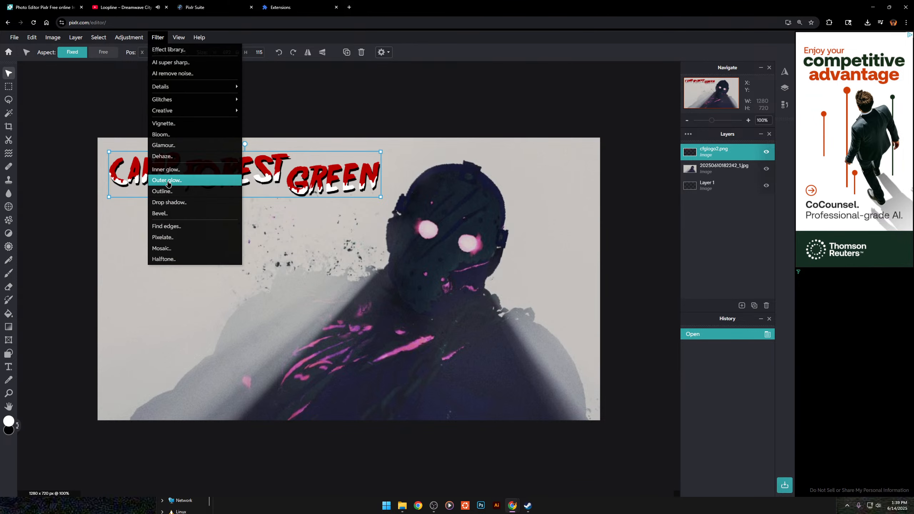
{"action": "left_click", "coordinate": [167, 184]}
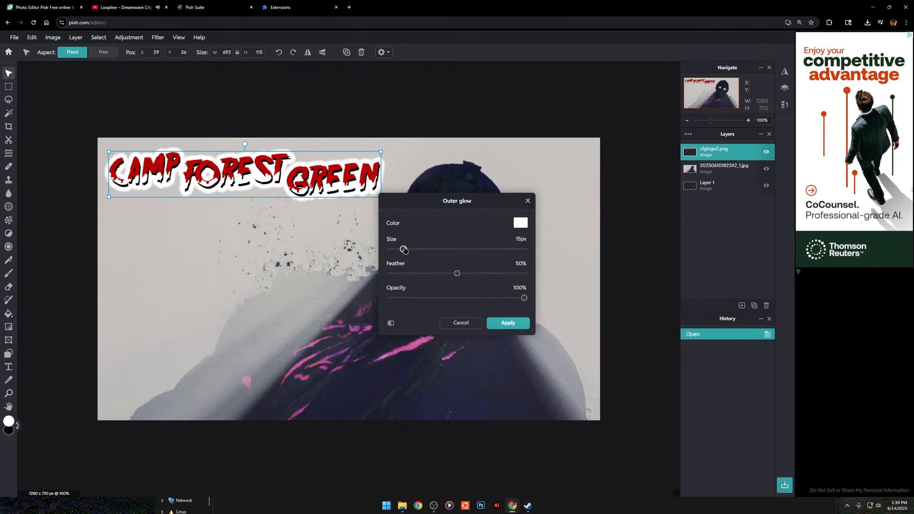
{"action": "left_click_drag", "start_coordinate": [404, 250], "coordinate": [399, 251]}
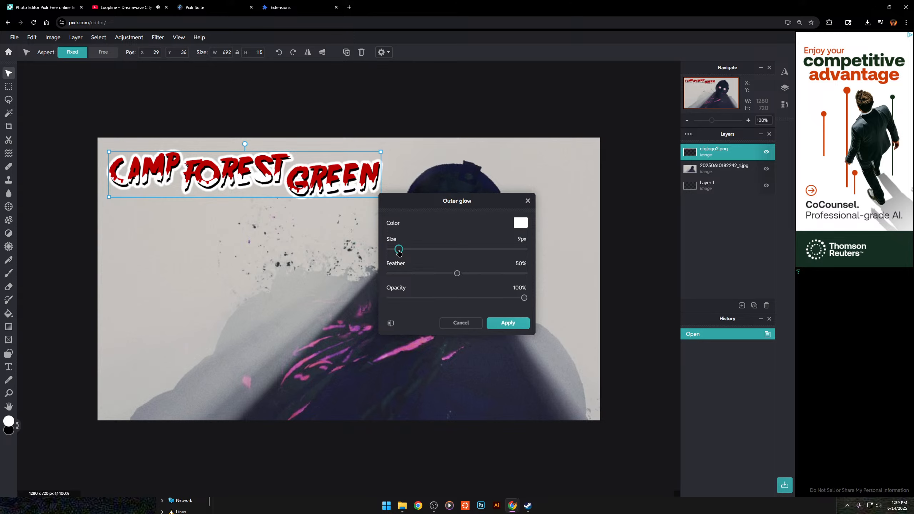
{"action": "left_click_drag", "start_coordinate": [400, 253], "coordinate": [402, 251]}
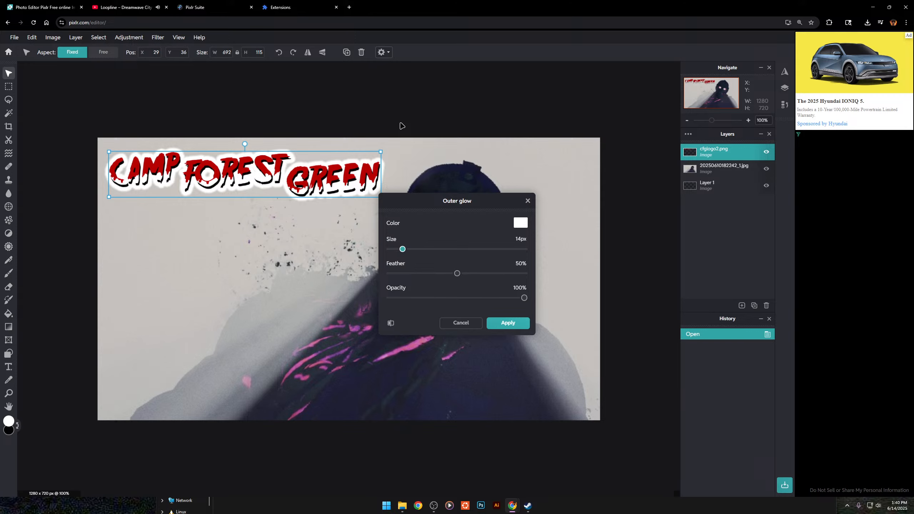
{"action": "left_click", "coordinate": [520, 326]}
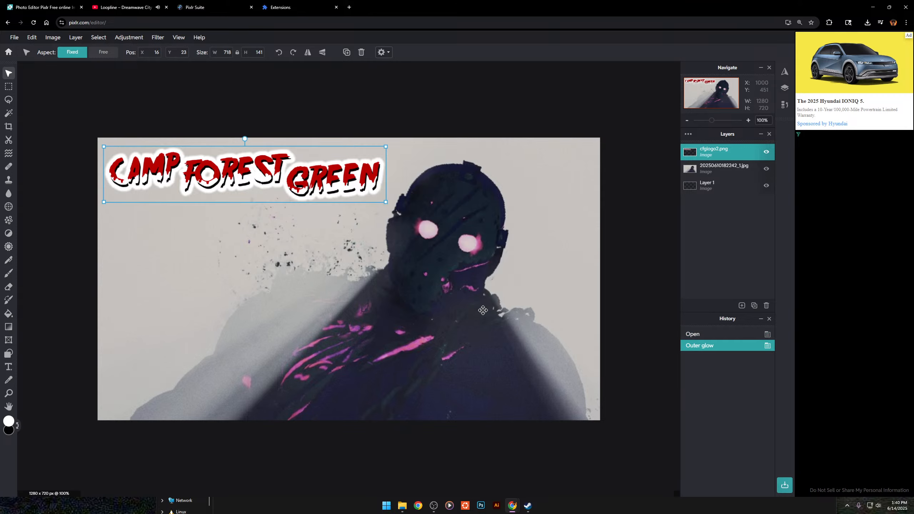
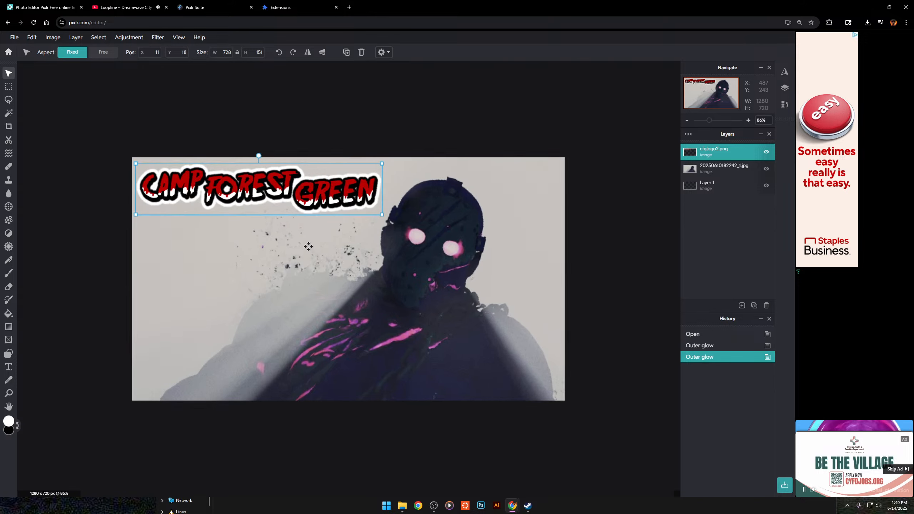
Leave Pixlr Editor for Pixlr Express and open the most recent project with the glowing logo and masked figure.
{"action": "scroll", "coordinate": [306, 247], "scroll_direction": "down", "scroll_amount": 2}
{"action": "left_click", "coordinate": [725, 175]}
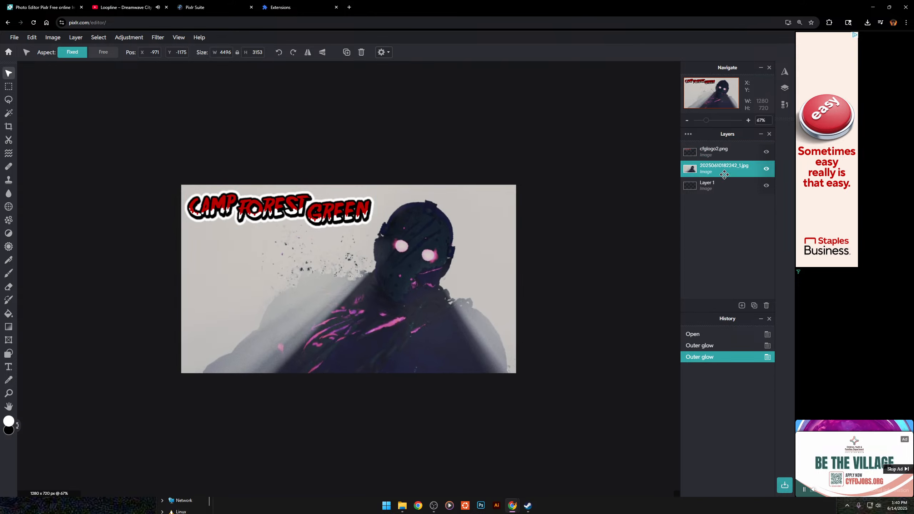
{"action": "left_click", "coordinate": [9, 51]}
{"action": "left_click", "coordinate": [25, 47]}
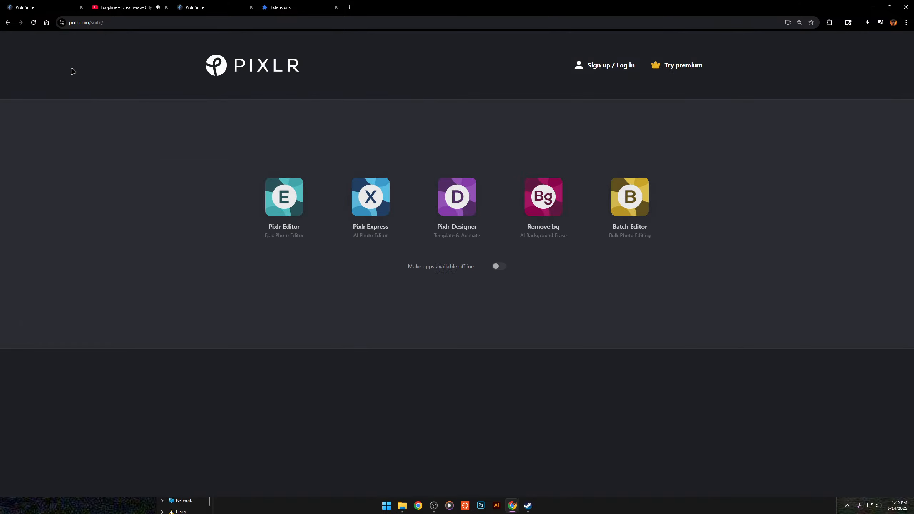
{"action": "left_click", "coordinate": [391, 199]}
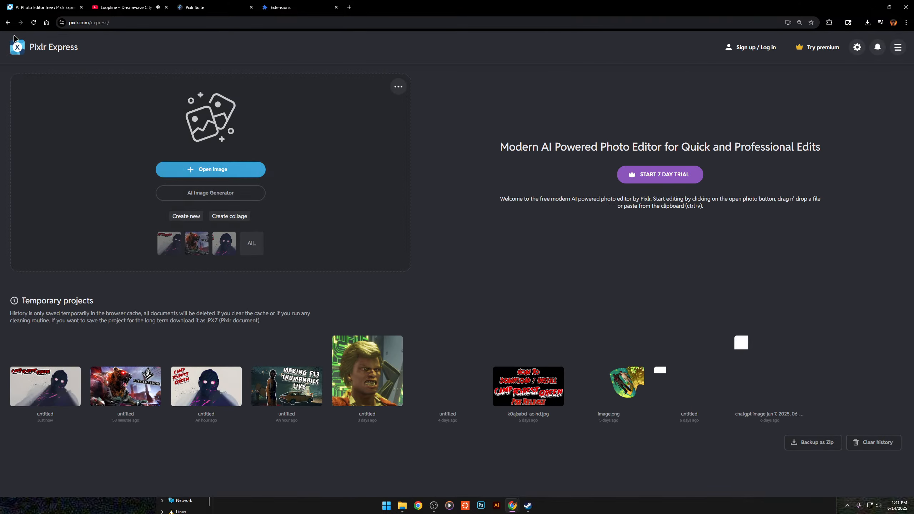
{"action": "left_click", "coordinate": [169, 243]}
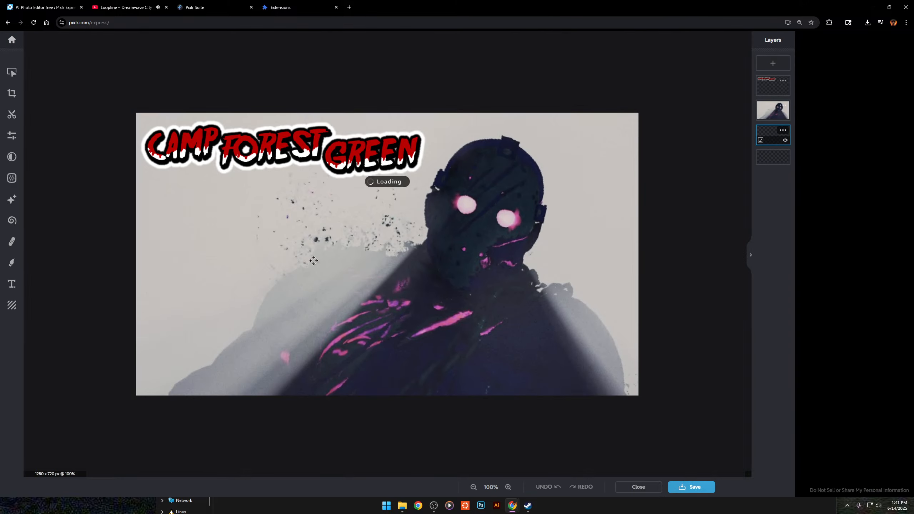
Select the masked-figure image layer and open its Adjust settings.
{"action": "left_click", "coordinate": [12, 136]}
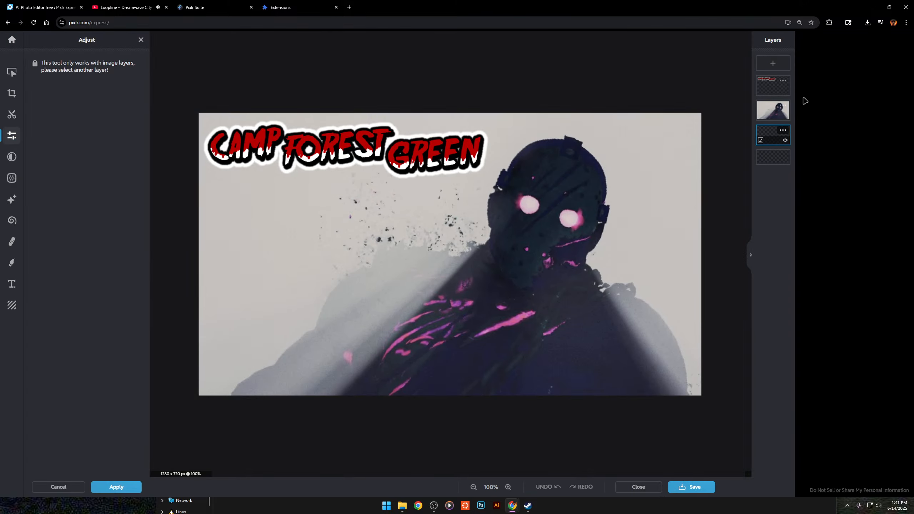
{"action": "left_click", "coordinate": [768, 111]}
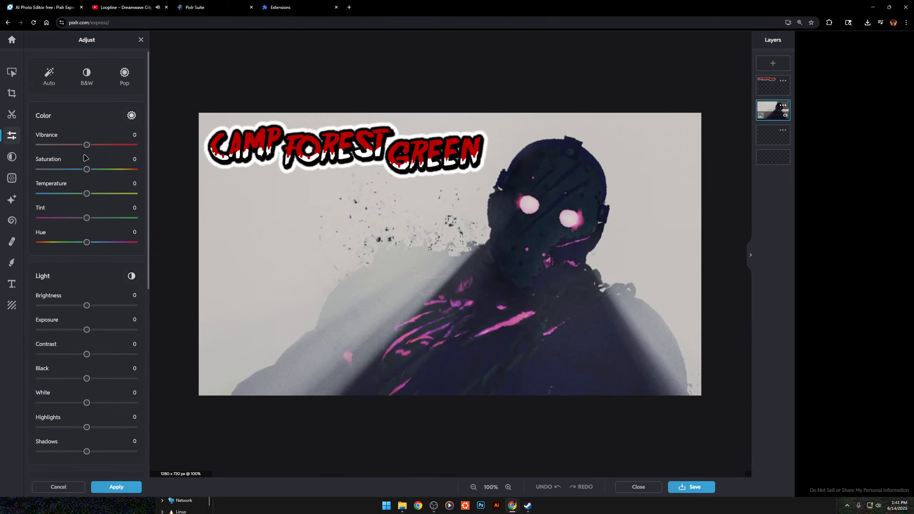
{"action": "left_click", "coordinate": [11, 114]}
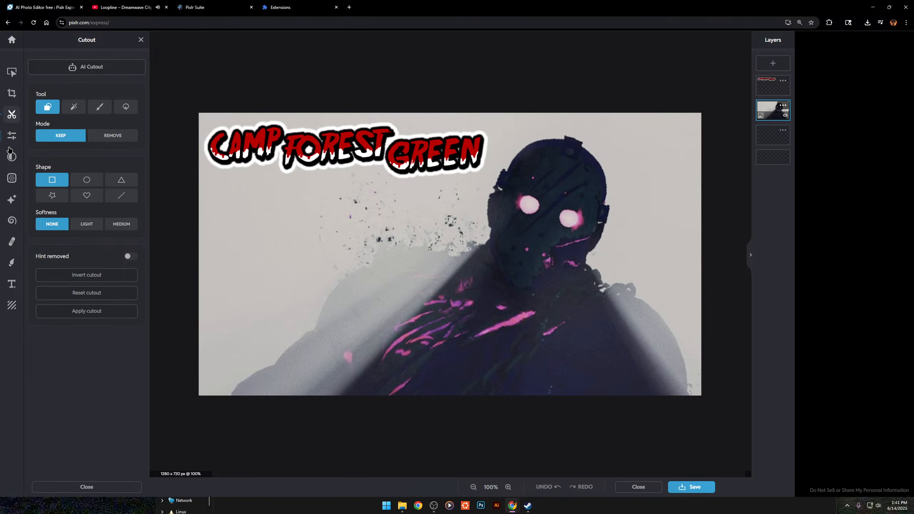
{"action": "left_click", "coordinate": [11, 136]}
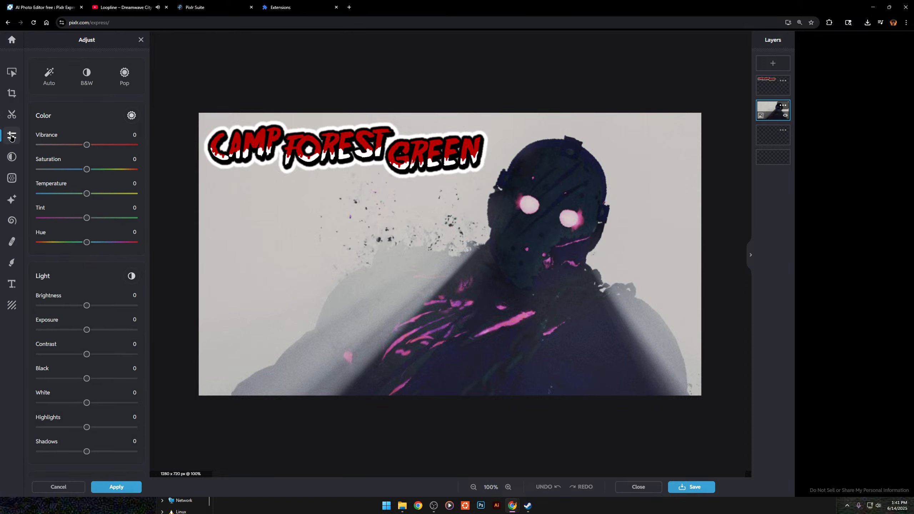
Try vibrance and saturation at 100 on the masked-figure layer.
{"action": "left_click_drag", "start_coordinate": [87, 145], "coordinate": [203, 143]}
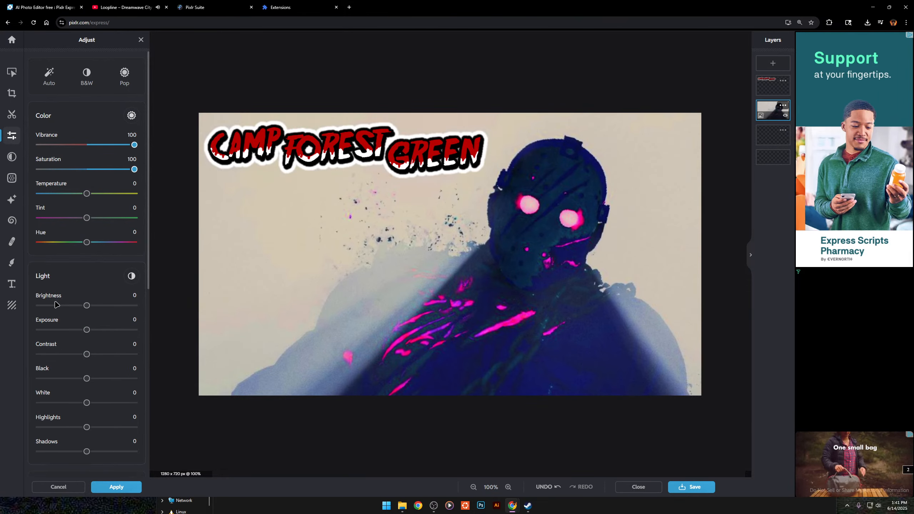
{"action": "scroll", "coordinate": [86, 344], "scroll_direction": "down", "scroll_amount": 6}
{"action": "scroll", "coordinate": [70, 362], "scroll_direction": "up", "scroll_amount": 6}
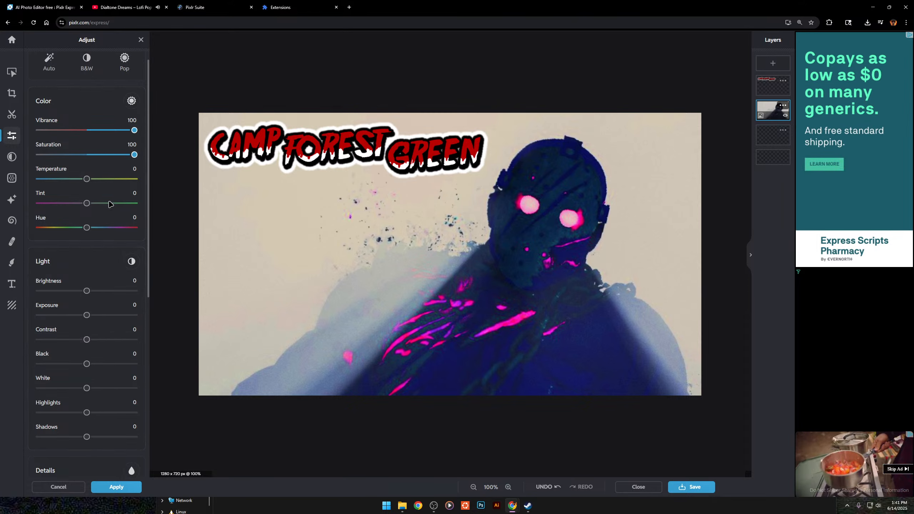
{"action": "scroll", "coordinate": [109, 184], "scroll_direction": "up", "scroll_amount": 1}
Compare the automatic adjustment presets on the masked-figure layer and settle on Pop.
{"action": "left_click", "coordinate": [126, 78]}
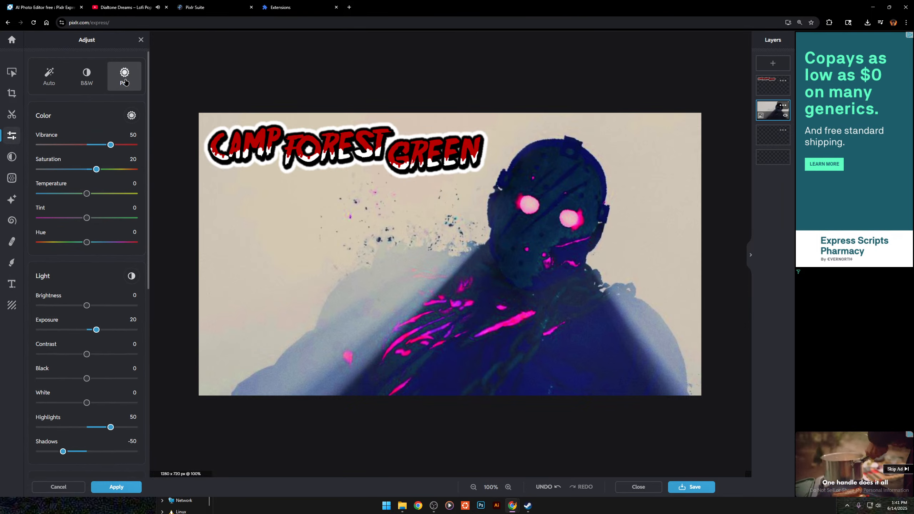
{"action": "left_click", "coordinate": [50, 77]}
{"action": "left_click", "coordinate": [122, 84]}
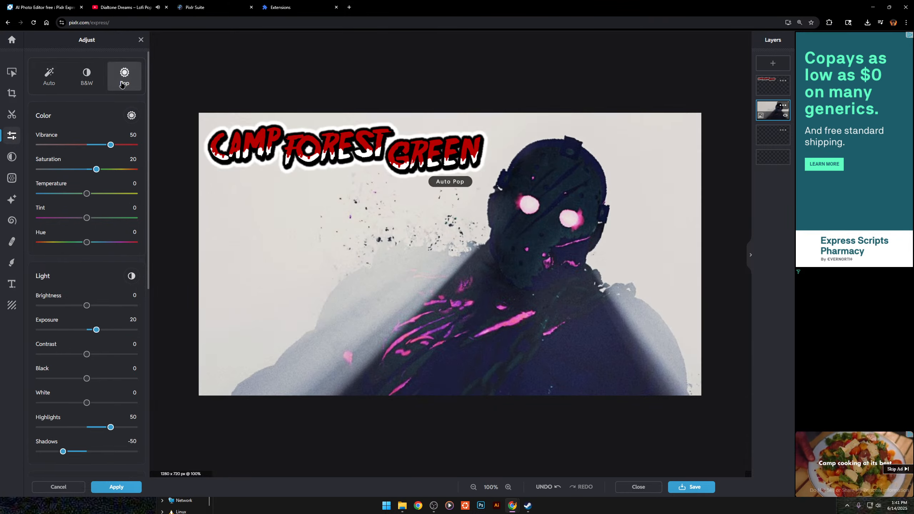
{"action": "left_click", "coordinate": [95, 80]}
{"action": "left_click", "coordinate": [137, 67]}
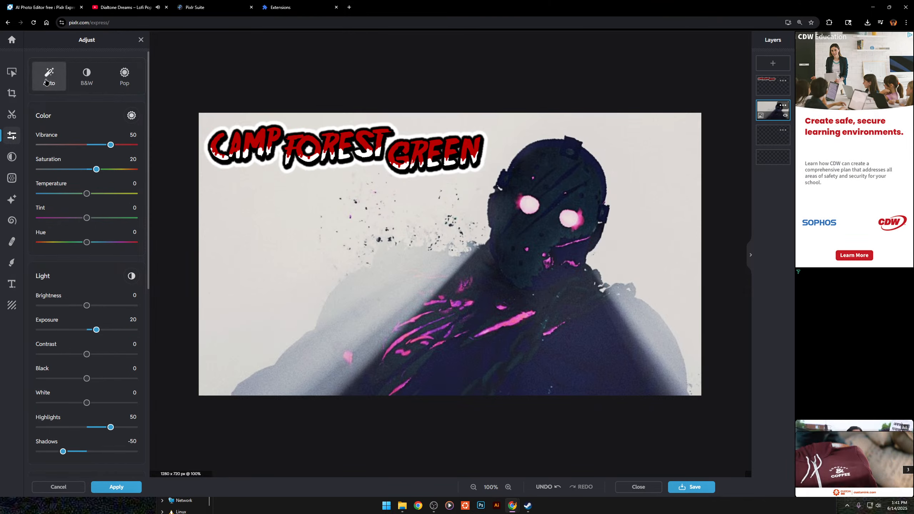
{"action": "left_click", "coordinate": [123, 77]}
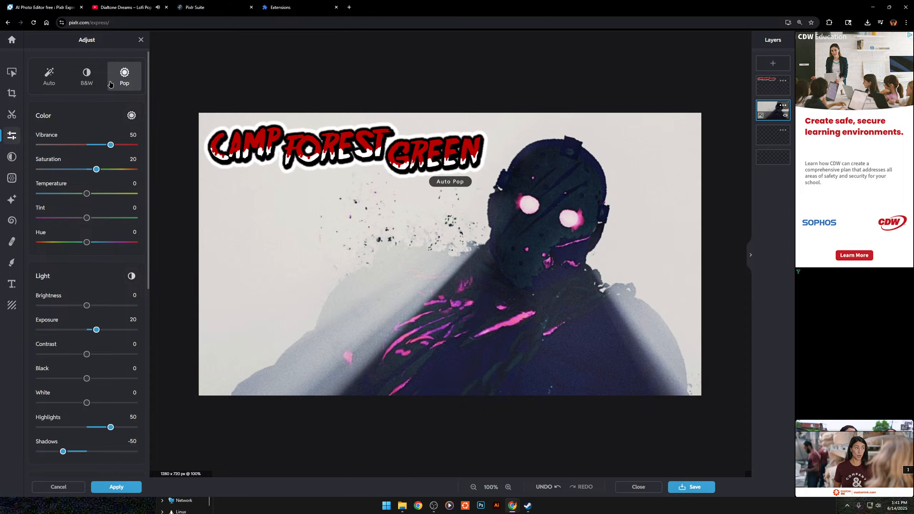
{"action": "right_click", "coordinate": [60, 85]}
{"action": "left_click", "coordinate": [125, 76]}
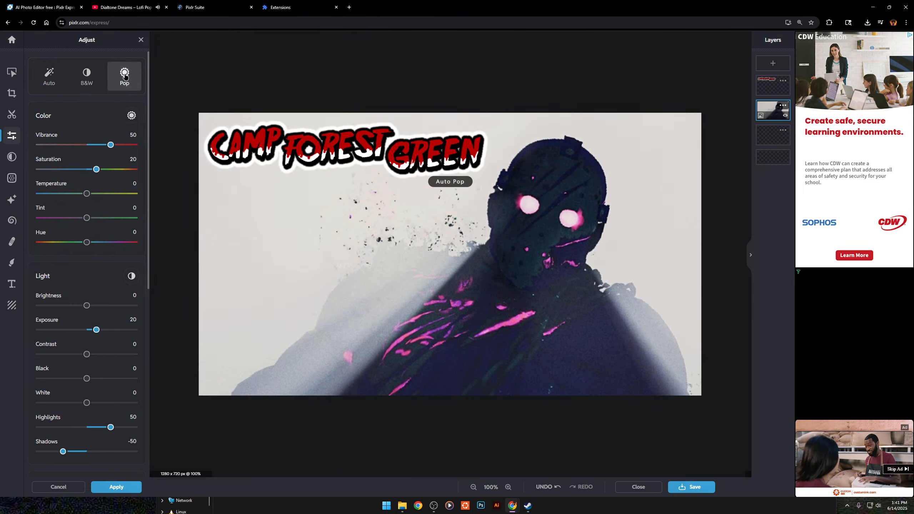
{"action": "left_click", "coordinate": [50, 77]}
{"action": "left_click", "coordinate": [123, 79]}
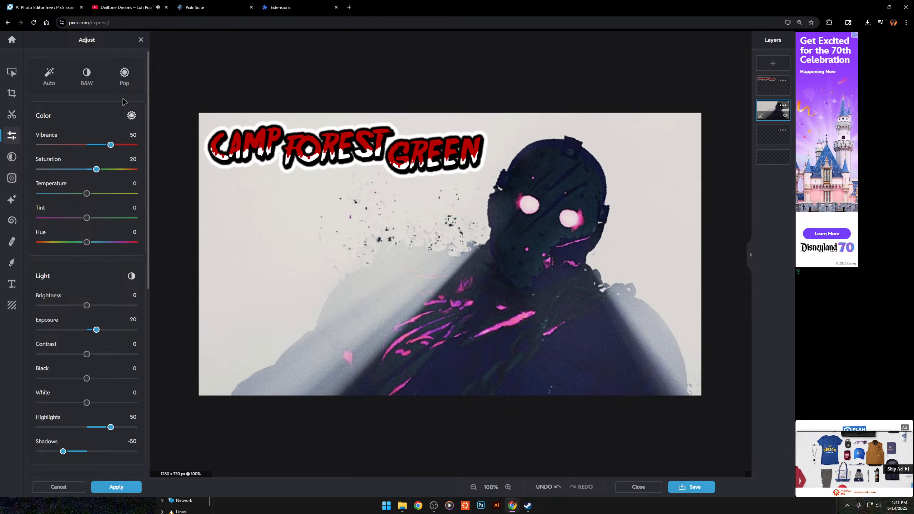
{"action": "left_click", "coordinate": [125, 75]}
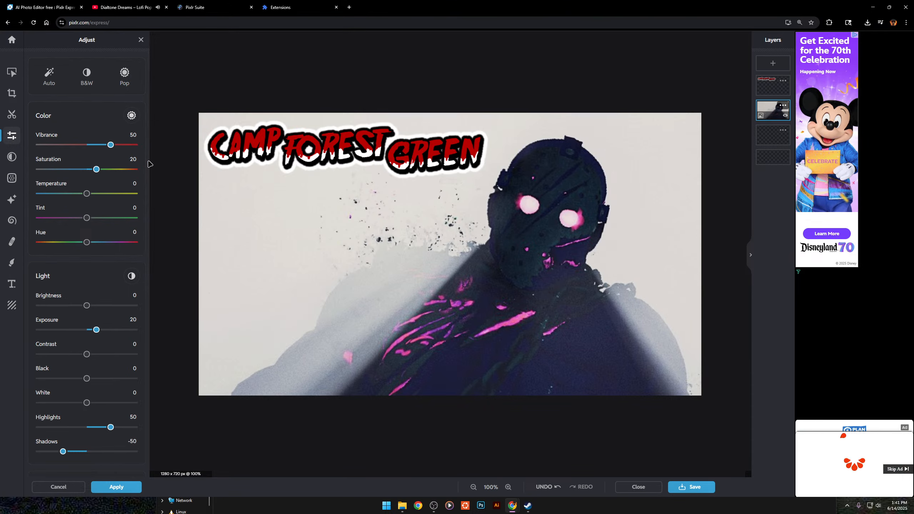
Raise the masked-figure layer's vibrance to 100 and its sharpening to 100.
{"action": "left_click_drag", "start_coordinate": [111, 144], "coordinate": [137, 144]}
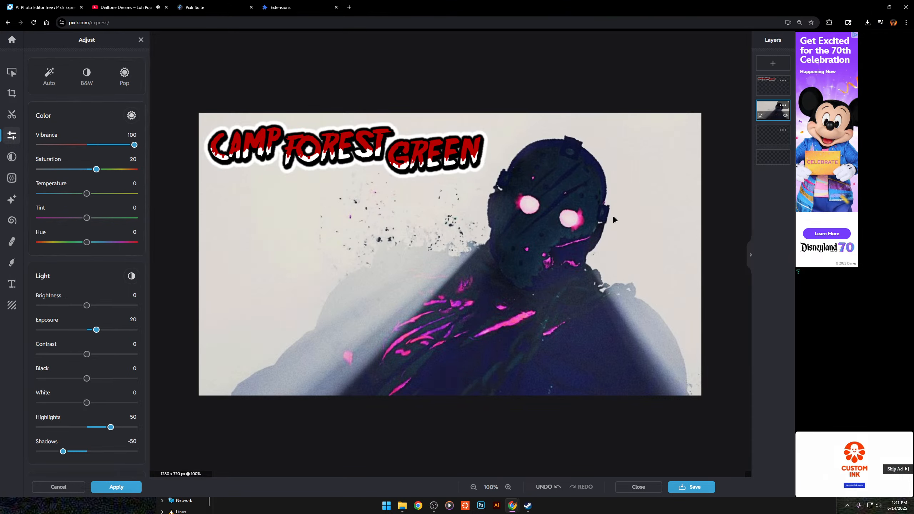
{"action": "scroll", "coordinate": [49, 296], "scroll_direction": "down", "scroll_amount": 5}
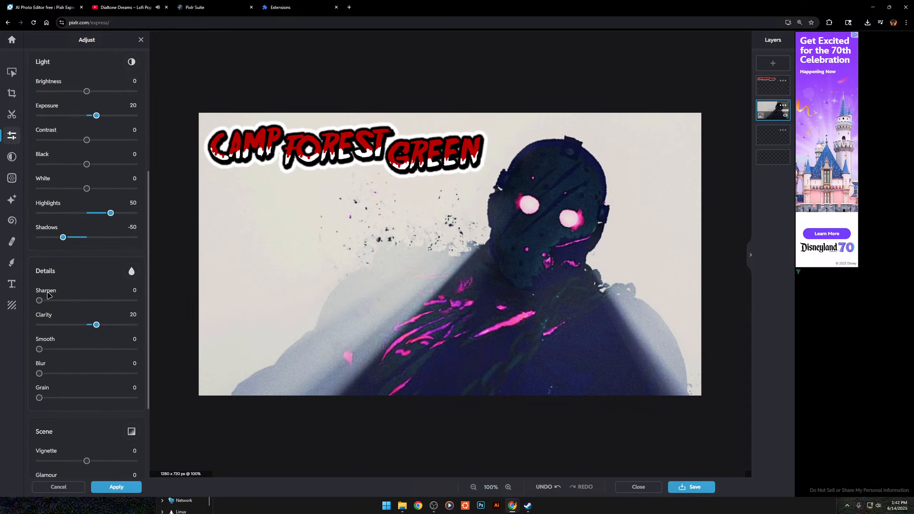
{"action": "left_click_drag", "start_coordinate": [40, 300], "coordinate": [306, 297]}
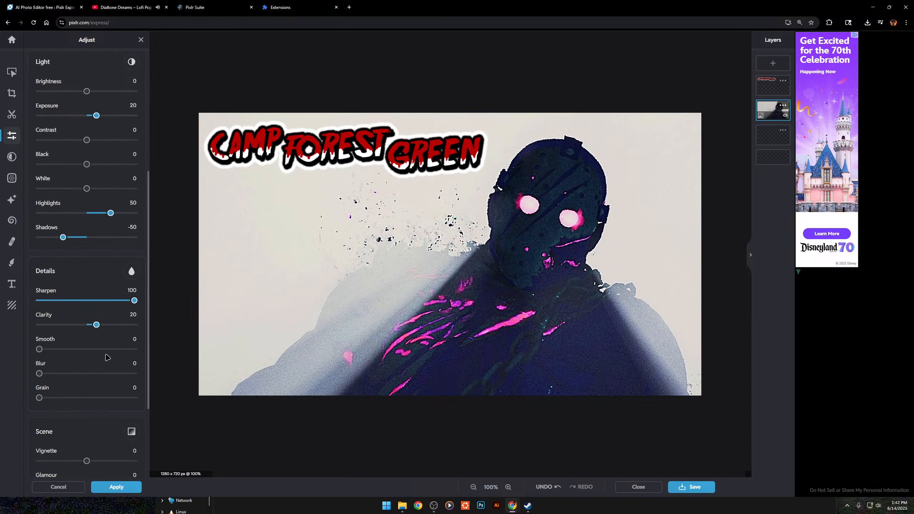
Set the masked-figure layer's smoothing to 100 and check the result at thumbnail size.
{"action": "left_click_drag", "start_coordinate": [63, 347], "coordinate": [312, 328]}
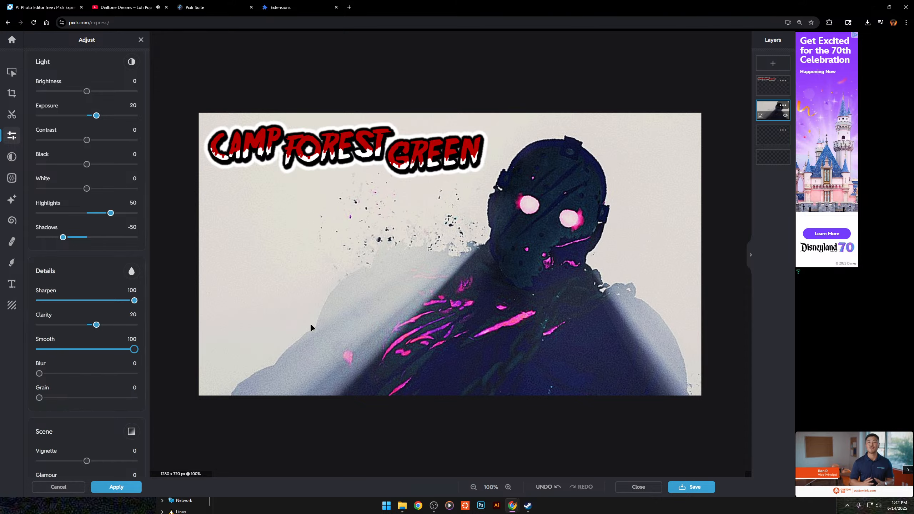
{"action": "scroll", "coordinate": [347, 260], "scroll_direction": "down", "scroll_amount": 5}
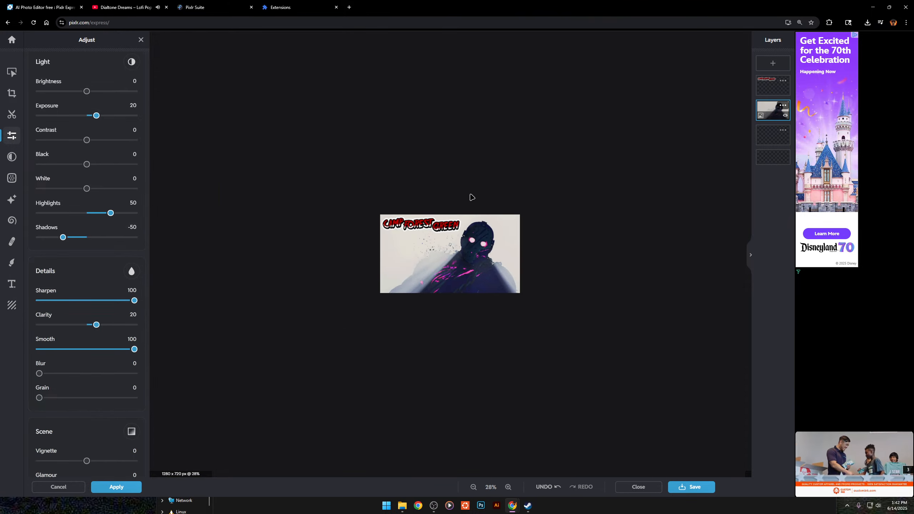
{"action": "scroll", "coordinate": [472, 198], "scroll_direction": "up", "scroll_amount": 5}
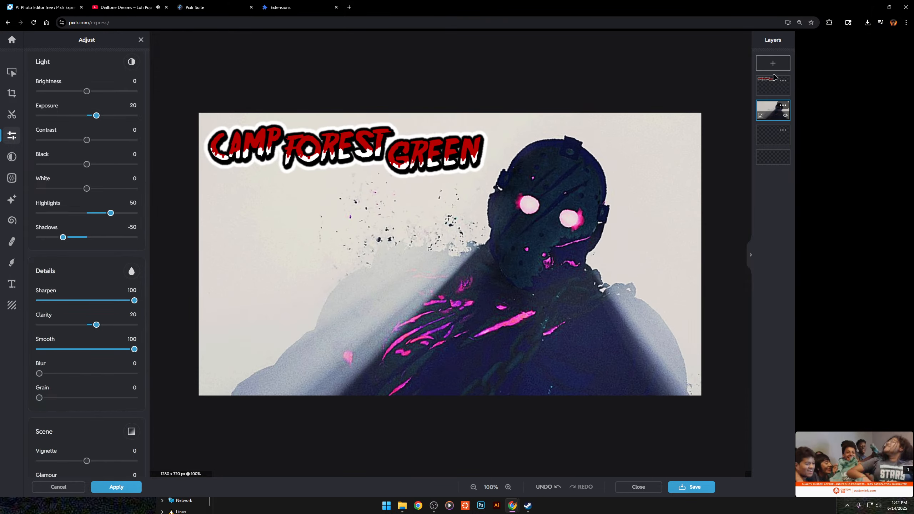
Tilt the Camp Forest Green logo slightly counterclockwise and shift it down a little so it stays inside the canvas.
{"action": "left_click", "coordinate": [773, 83]}
{"action": "left_click", "coordinate": [12, 74]}
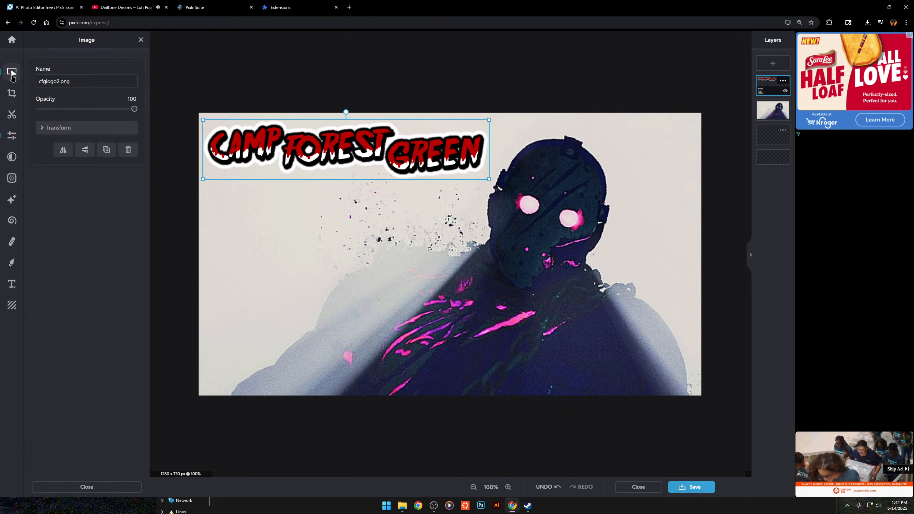
{"action": "left_click_drag", "start_coordinate": [346, 113], "coordinate": [342, 108]}
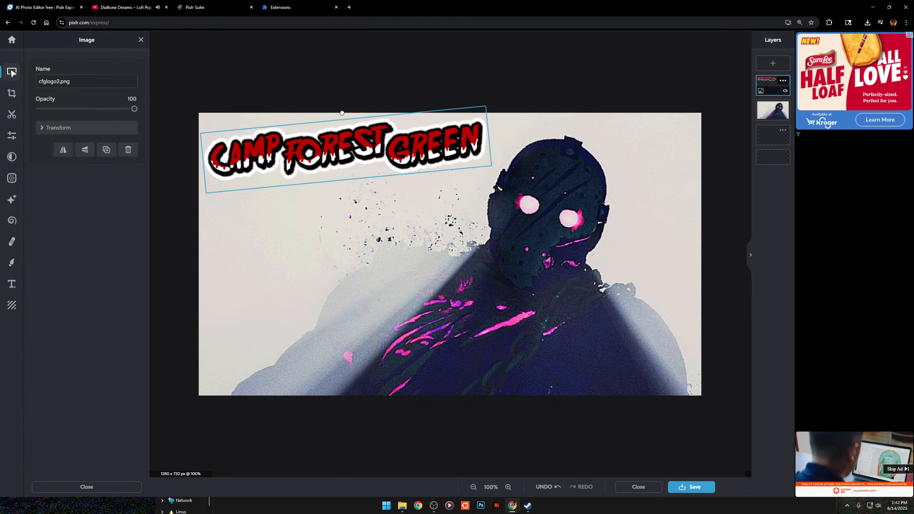
{"action": "left_click_drag", "start_coordinate": [357, 140], "coordinate": [357, 151]}
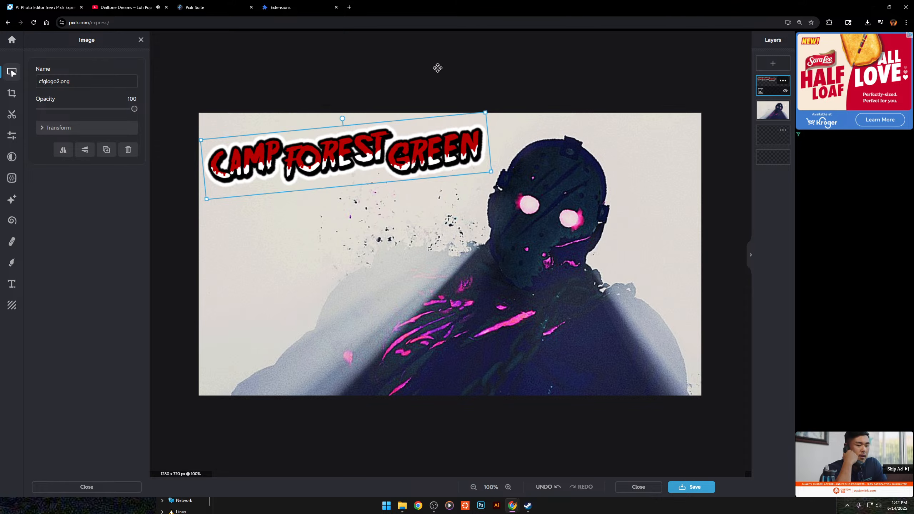
{"action": "left_click", "coordinate": [466, 28]}
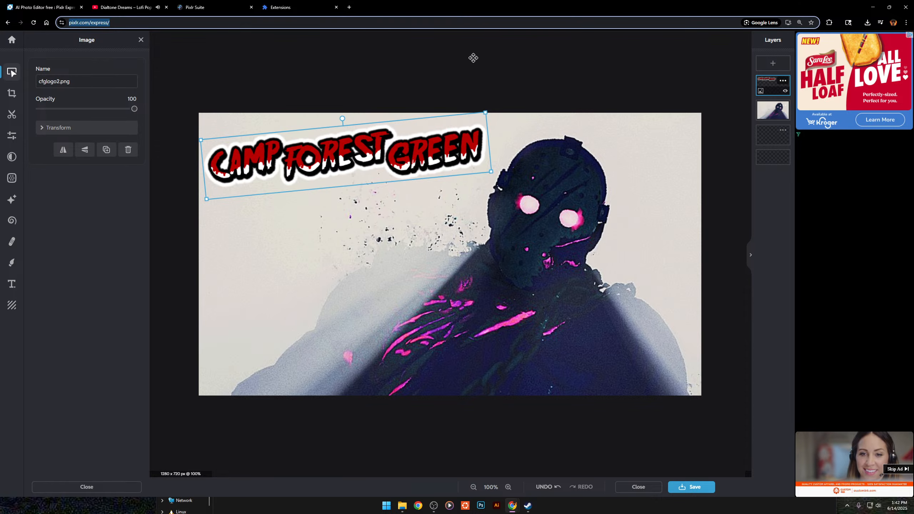
{"action": "left_click", "coordinate": [482, 65]}
{"action": "scroll", "coordinate": [490, 73], "scroll_direction": "down", "scroll_amount": 4}
{"action": "scroll", "coordinate": [500, 114], "scroll_direction": "up", "scroll_amount": 4}
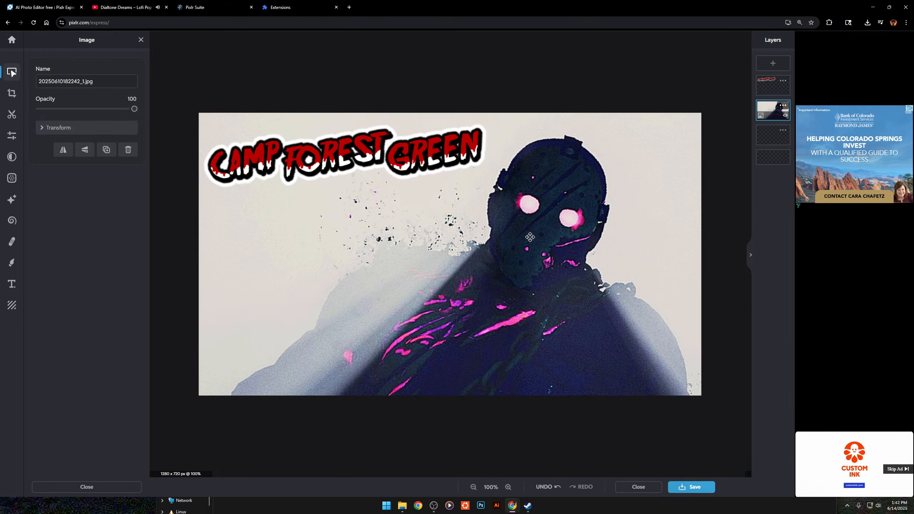
Export the masked-figure thumbnail as a transparent PNG to the Downloads folder and close the save dialog.
{"action": "left_click", "coordinate": [696, 487]}
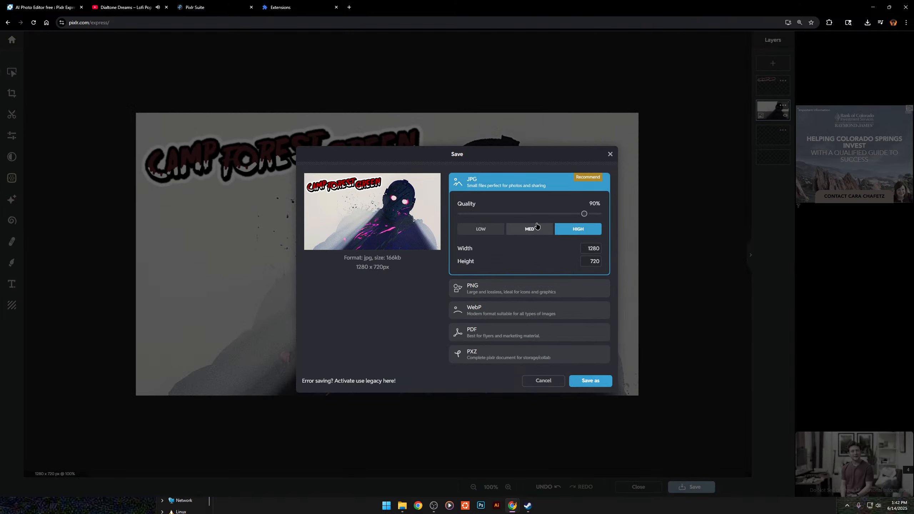
{"action": "left_click", "coordinate": [537, 287]}
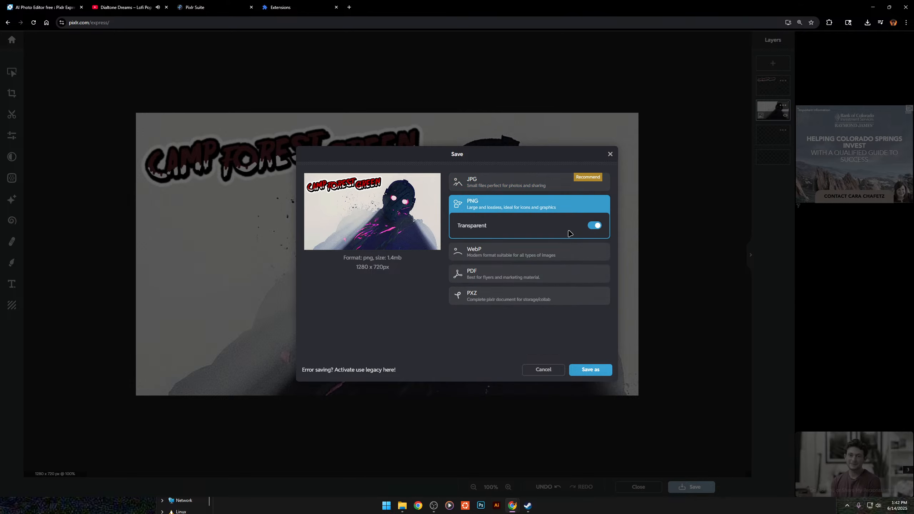
{"action": "left_click", "coordinate": [604, 373]}
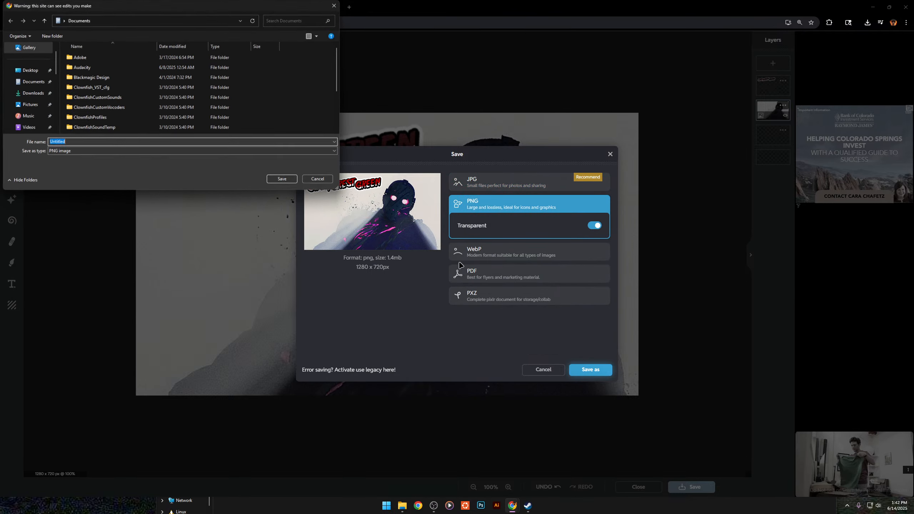
{"action": "left_click", "coordinate": [30, 97]}
{"action": "left_click", "coordinate": [282, 179]}
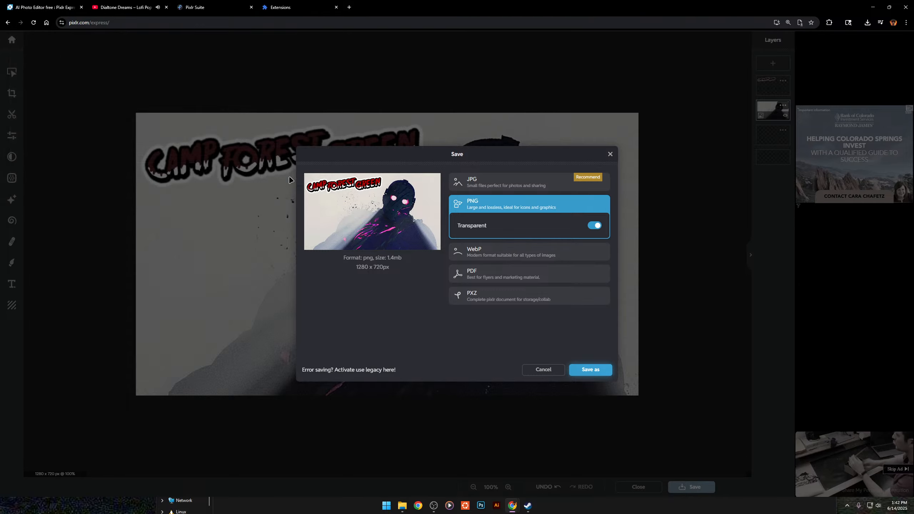
{"action": "left_click", "coordinate": [537, 161]}
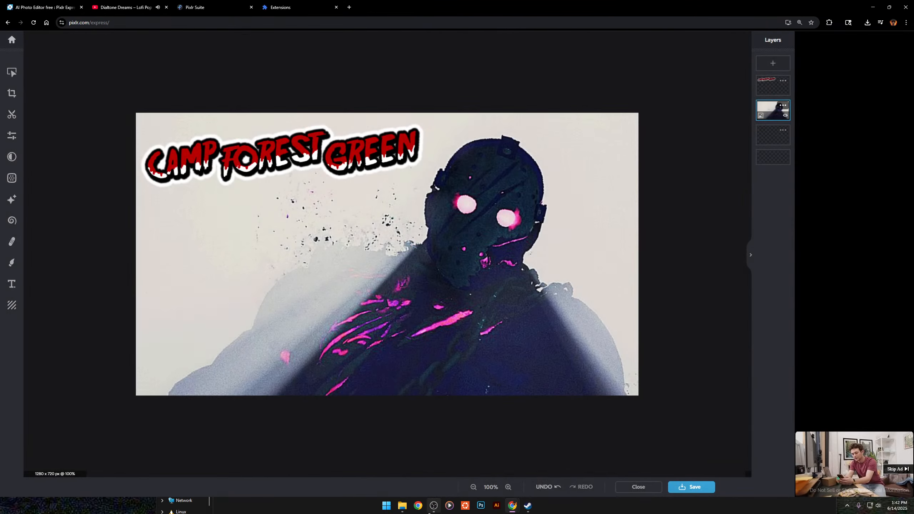
{"action": "mouse_move", "coordinate": [404, 500]}
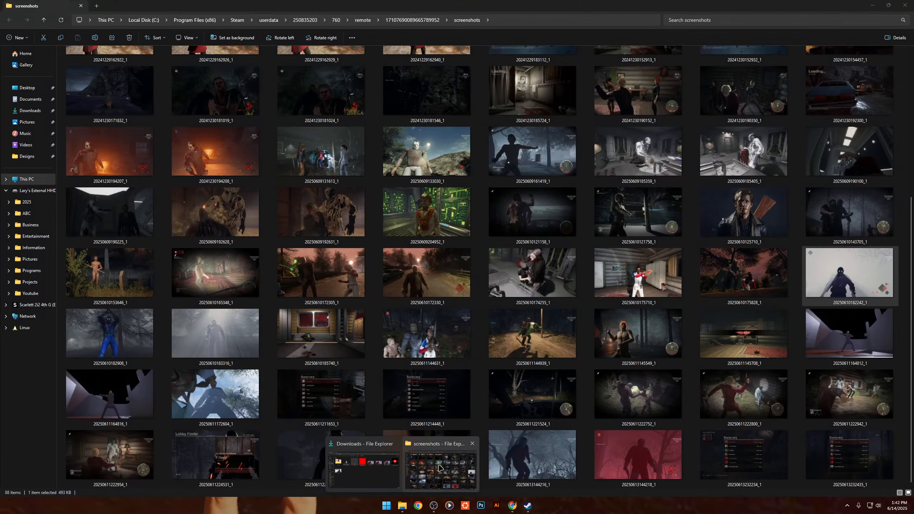
{"action": "left_click", "coordinate": [441, 468]}
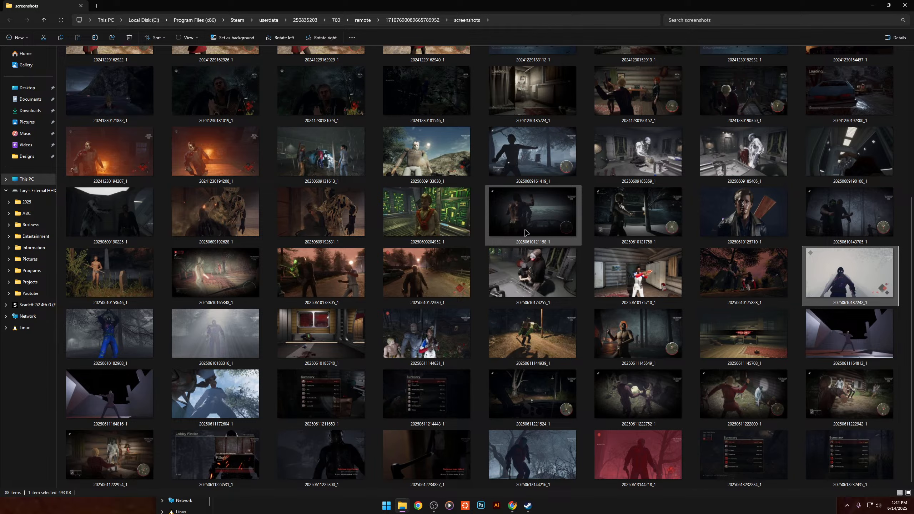
{"action": "double_click", "coordinate": [446, 159]}
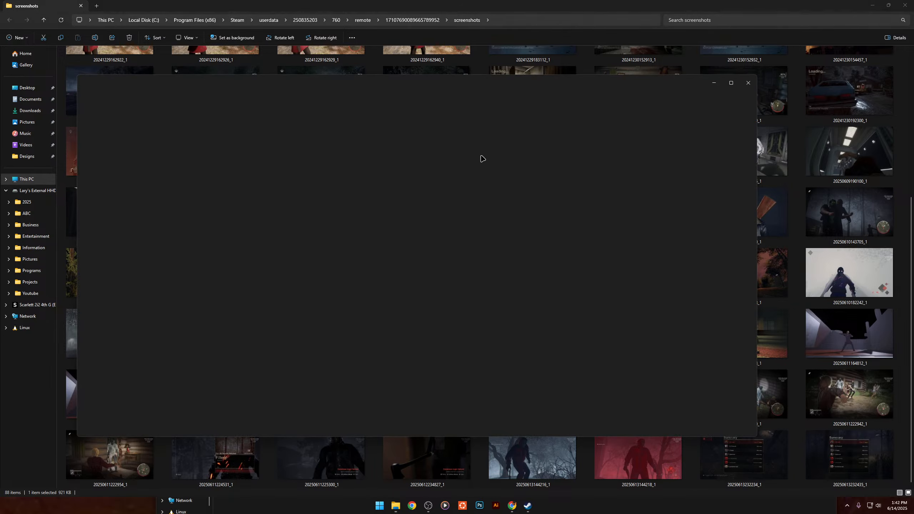
{"action": "left_click", "coordinate": [748, 83]}
{"action": "double_click", "coordinate": [716, 261]}
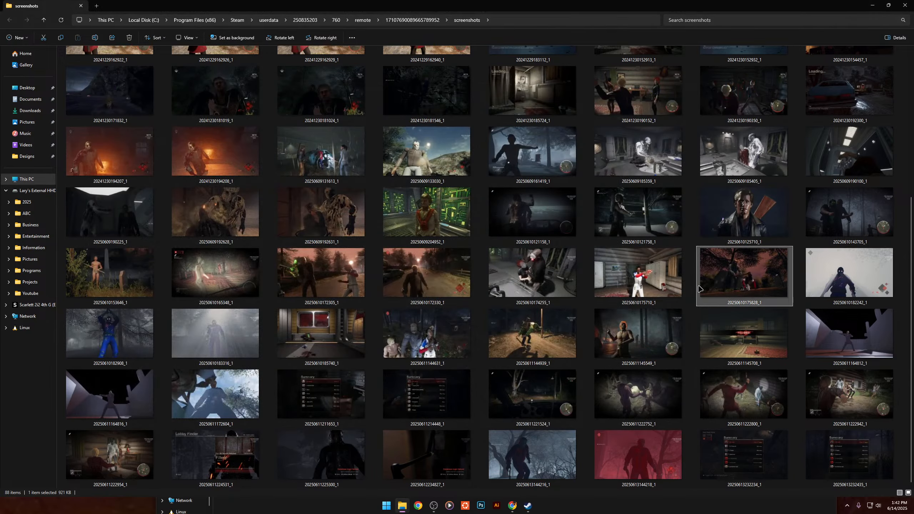
{"action": "left_click", "coordinate": [748, 83]}
{"action": "mouse_move", "coordinate": [559, 425]}
{"action": "left_mouse_down"}
{"action": "mouse_move", "coordinate": [523, 496]}
{"action": "mouse_move", "coordinate": [490, 471]}
{"action": "mouse_move", "coordinate": [517, 511]}
{"action": "mouse_move", "coordinate": [560, 446]}
{"action": "mouse_move", "coordinate": [547, 418]}
{"action": "left_mouse_up"}
{"action": "left_click", "coordinate": [514, 327]}
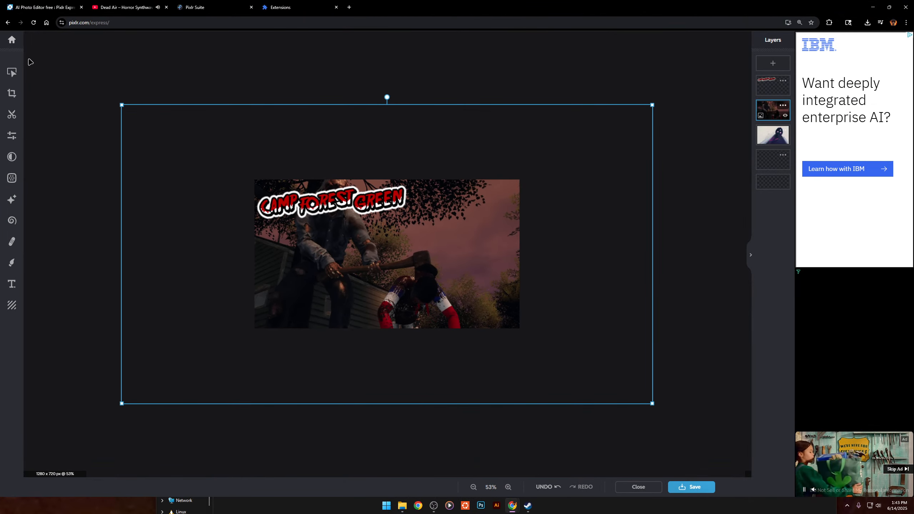
Flip the axe-scene image horizontally and rotate it clockwise so both figures fit inside the canvas.
{"action": "left_click", "coordinate": [12, 72]}
{"action": "left_click", "coordinate": [63, 149]}
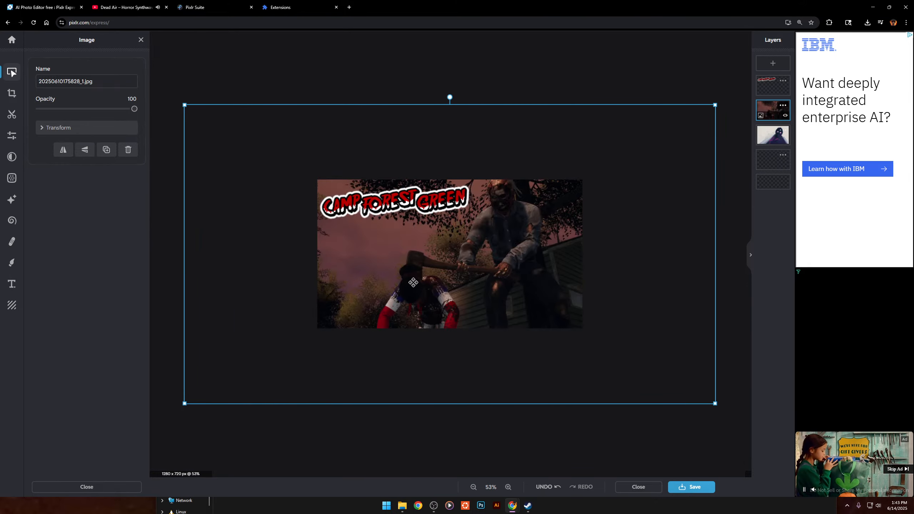
{"action": "left_click_drag", "start_coordinate": [450, 97], "coordinate": [511, 110]}
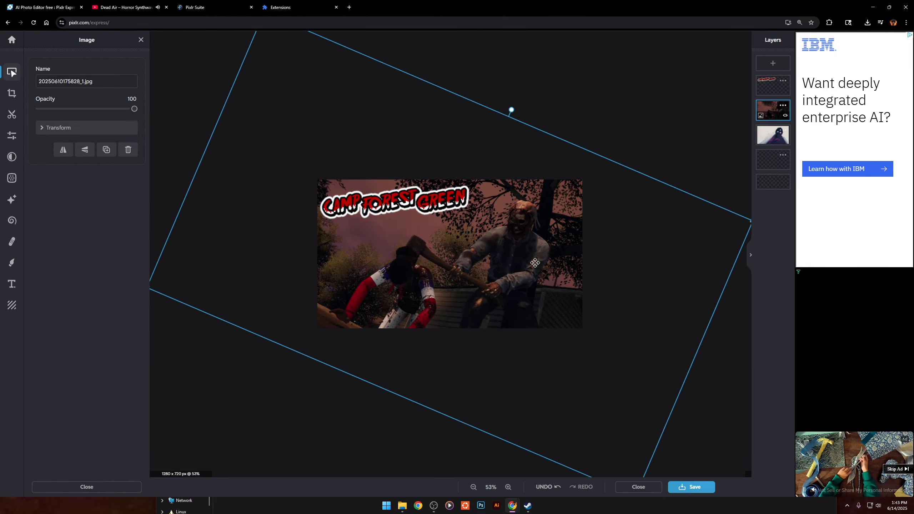
{"action": "scroll", "coordinate": [497, 179], "scroll_direction": "up", "scroll_amount": 5}
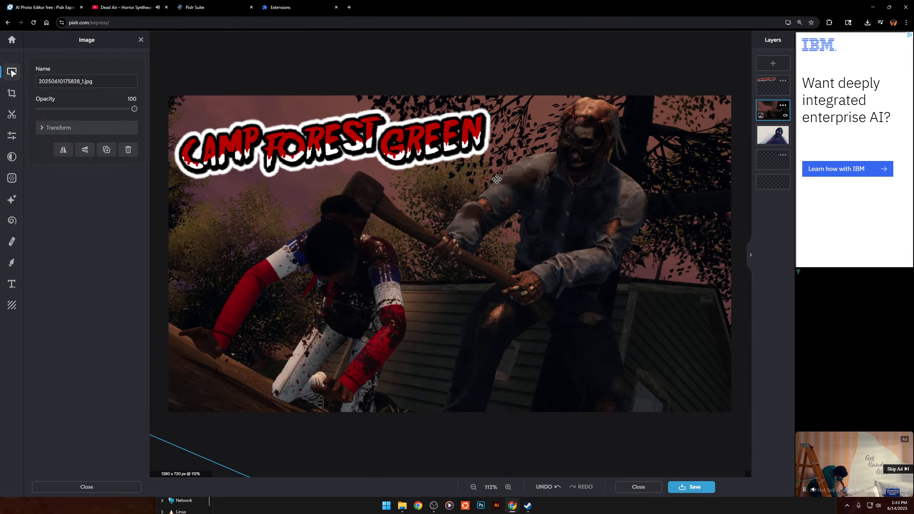
{"action": "scroll", "coordinate": [513, 161], "scroll_direction": "down", "scroll_amount": 7}
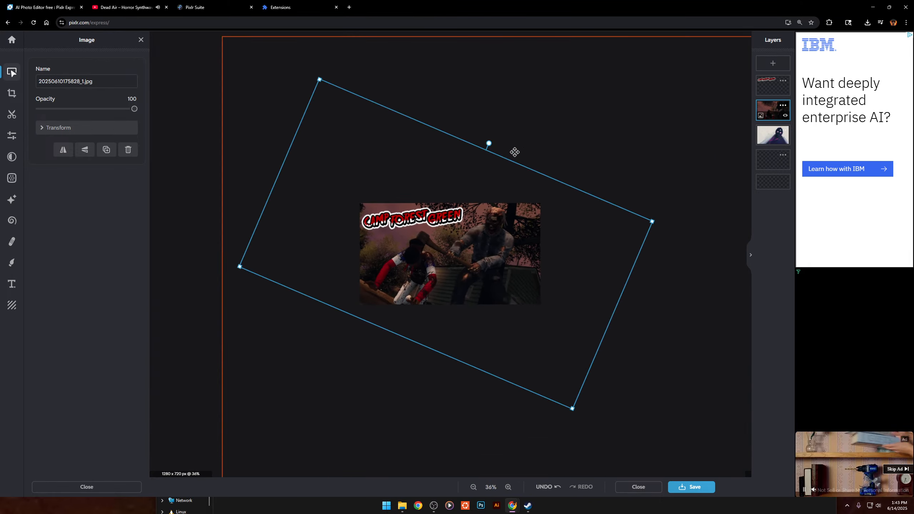
{"action": "scroll", "coordinate": [339, 194], "scroll_direction": "up", "scroll_amount": 6}
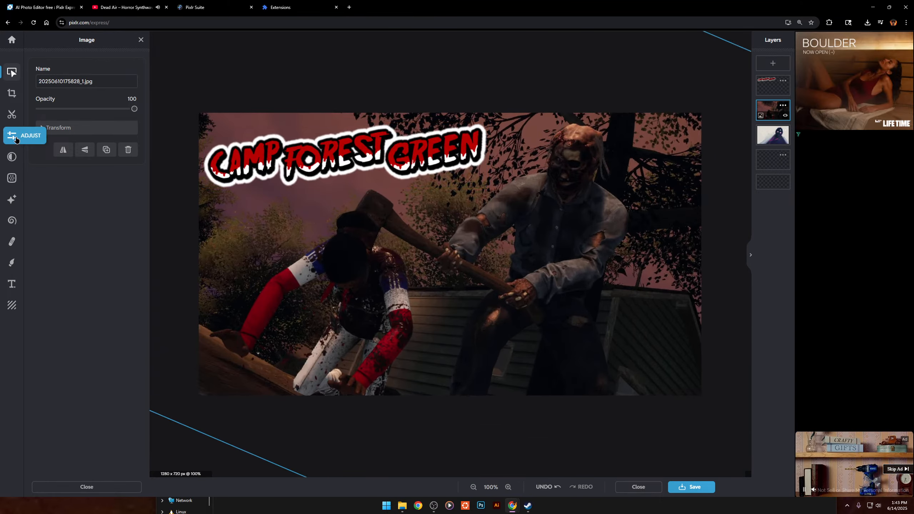
Compare the Pop and Auto adjustment presets on the axe-scene layer and settle on Auto.
{"action": "left_click", "coordinate": [16, 137]}
{"action": "left_click", "coordinate": [125, 76]}
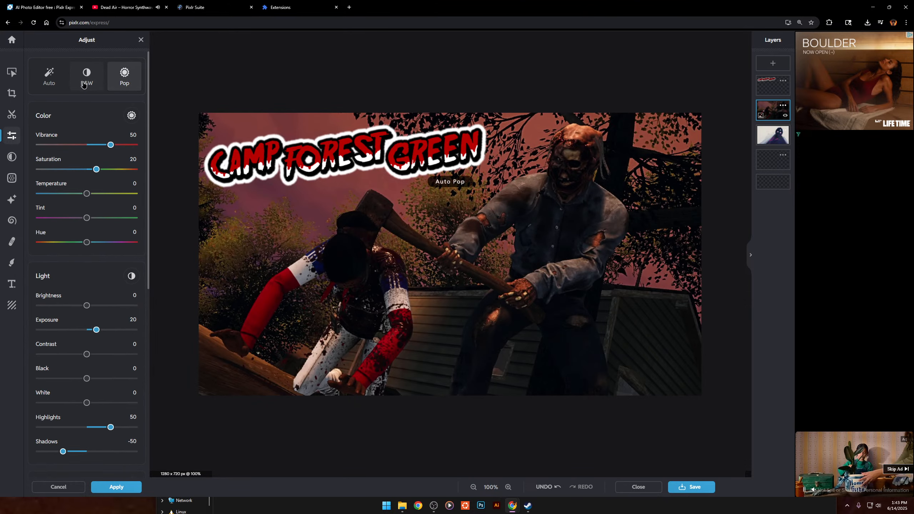
{"action": "left_click", "coordinate": [55, 85]}
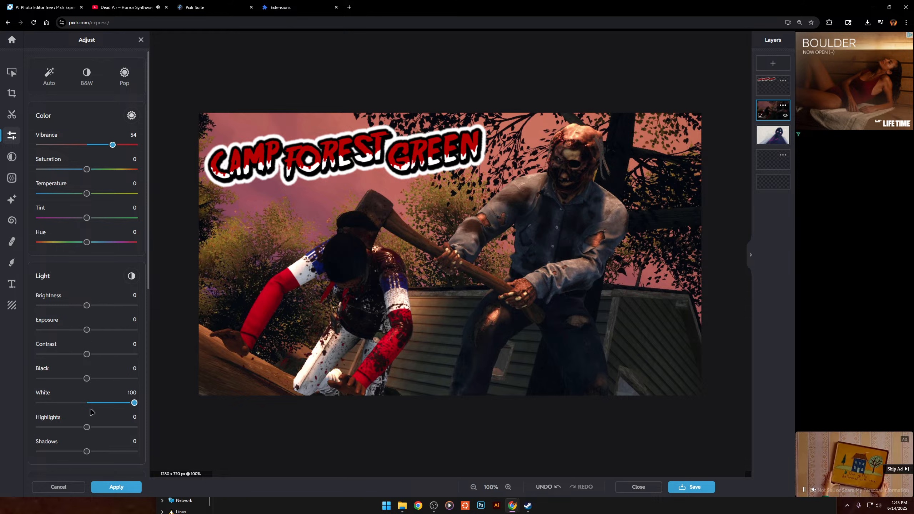
Set the axe-scene layer's brightness to 31, vibrance to 100 and saturation to 15.
{"action": "left_click_drag", "start_coordinate": [85, 312], "coordinate": [102, 314]}
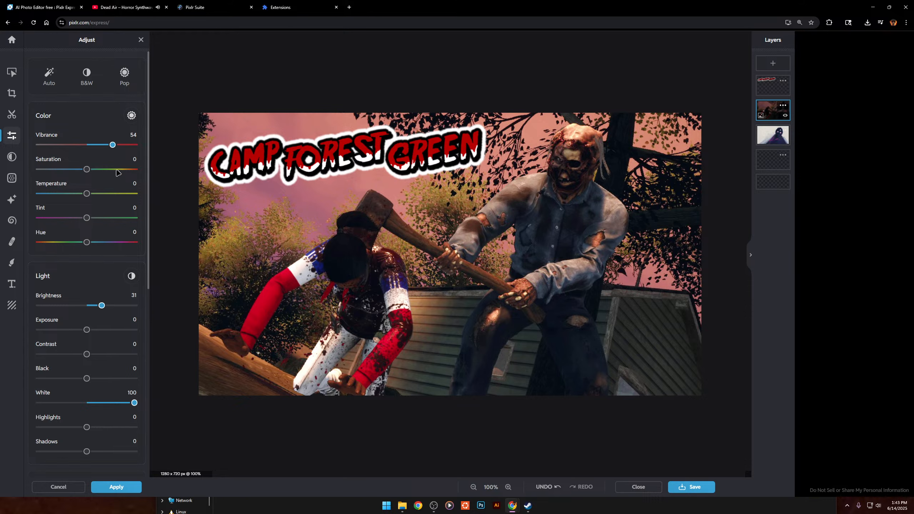
{"action": "left_click_drag", "start_coordinate": [113, 145], "coordinate": [135, 145]}
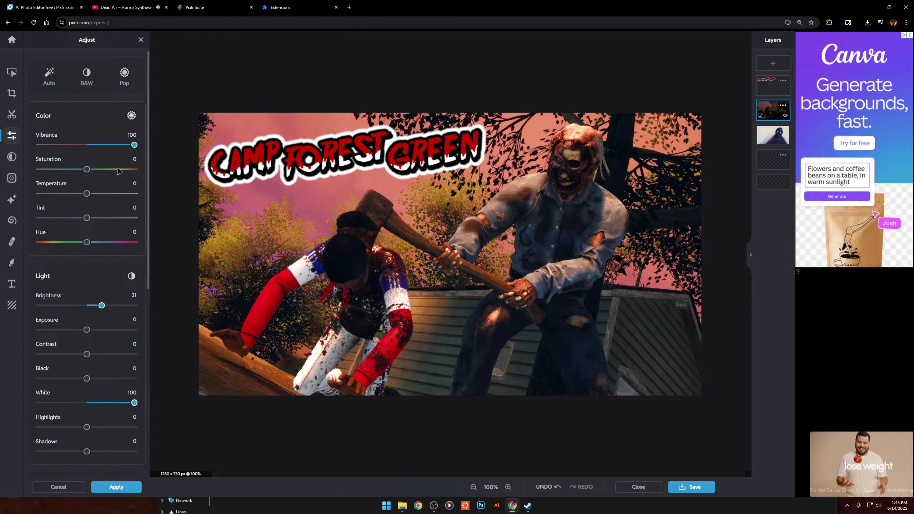
{"action": "left_click_drag", "start_coordinate": [87, 170], "coordinate": [95, 168]}
{"action": "scroll", "coordinate": [468, 190], "scroll_direction": "down", "scroll_amount": 6}
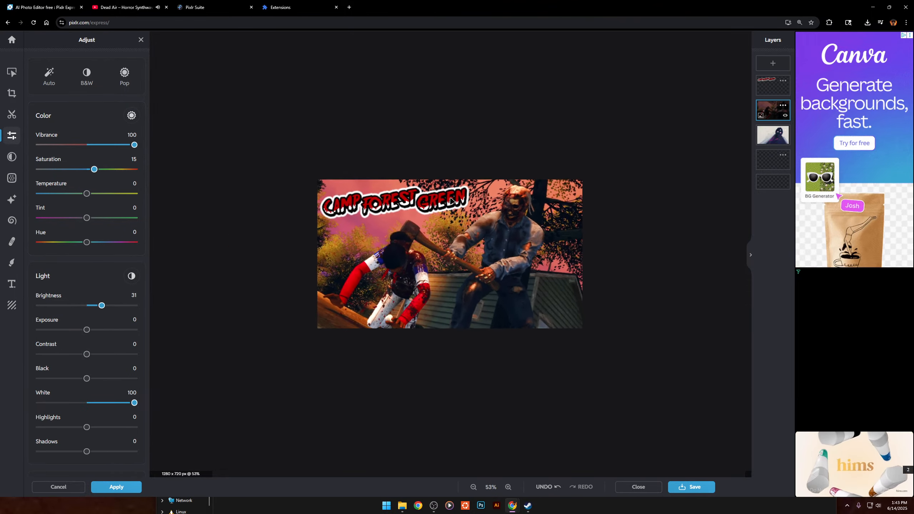
{"action": "scroll", "coordinate": [467, 187], "scroll_direction": "up", "scroll_amount": 5}
Raise the axe-scene layer's sharpening and smoothing to 100 each.
{"action": "scroll", "coordinate": [72, 316], "scroll_direction": "down", "scroll_amount": 8}
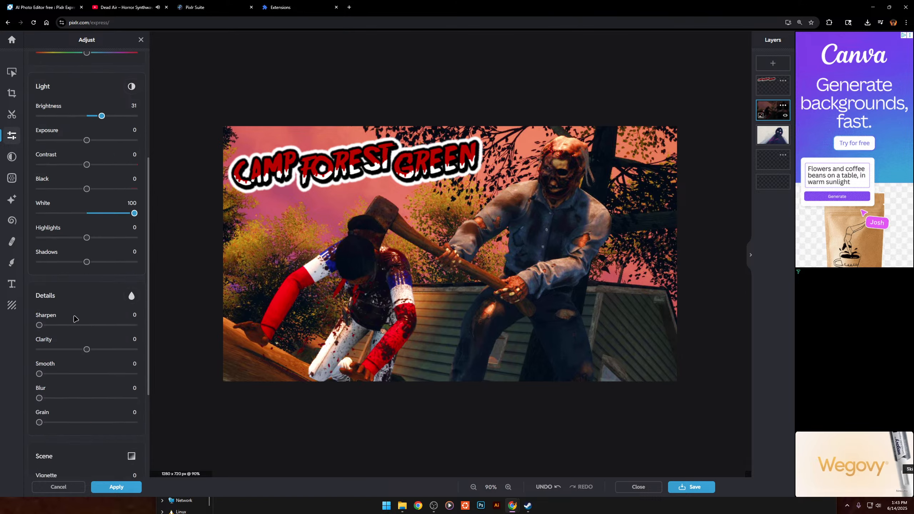
{"action": "left_click_drag", "start_coordinate": [44, 178], "coordinate": [136, 179]}
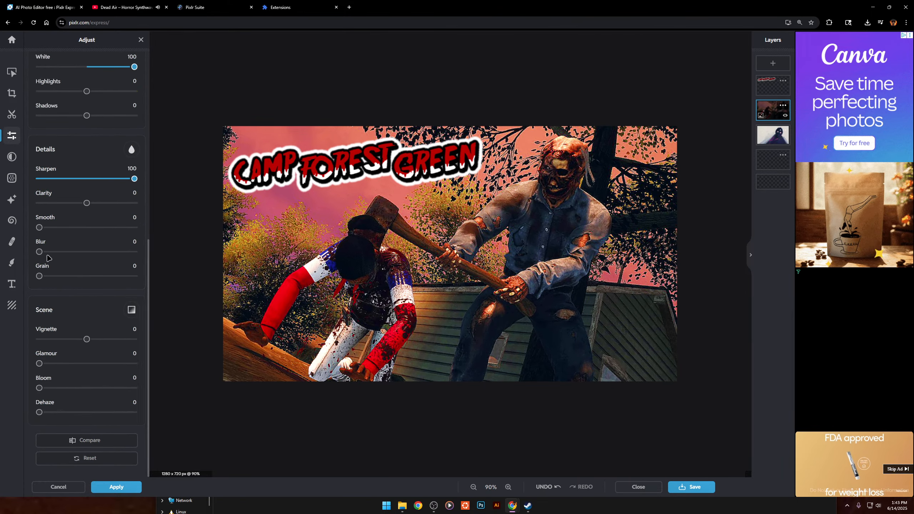
{"action": "left_click_drag", "start_coordinate": [40, 227], "coordinate": [187, 227]}
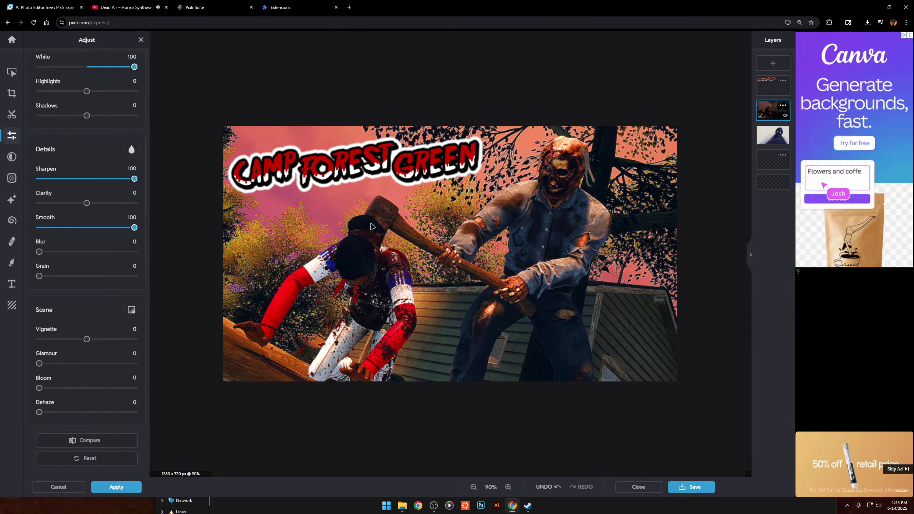
{"action": "scroll", "coordinate": [608, 322], "scroll_direction": "down", "scroll_amount": 1}
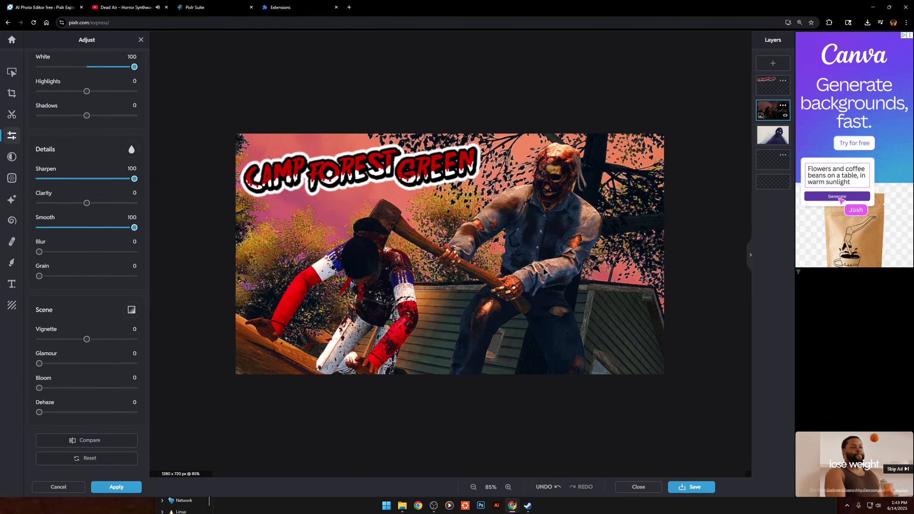
Compare the JPG and PNG export options for the axe-scene thumbnail and settle on JPG at 100% quality.
{"action": "left_click", "coordinate": [705, 491]}
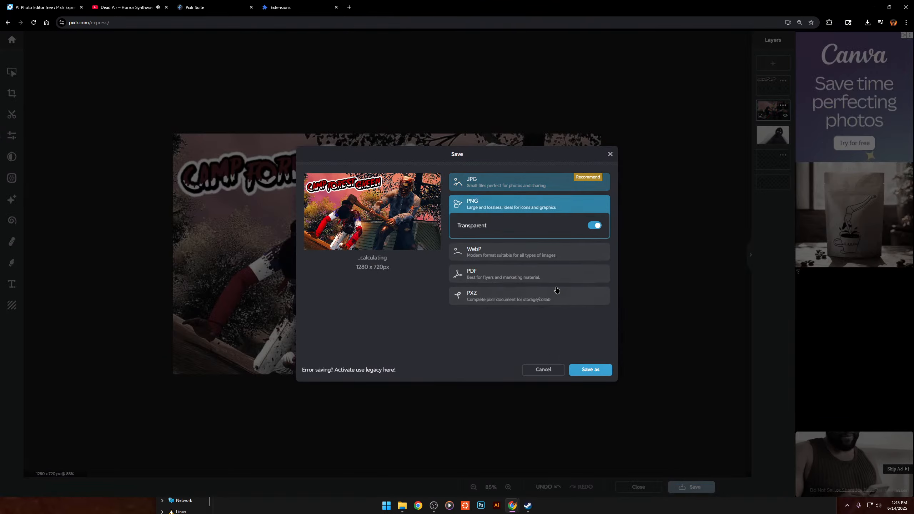
{"action": "left_click", "coordinate": [560, 184]}
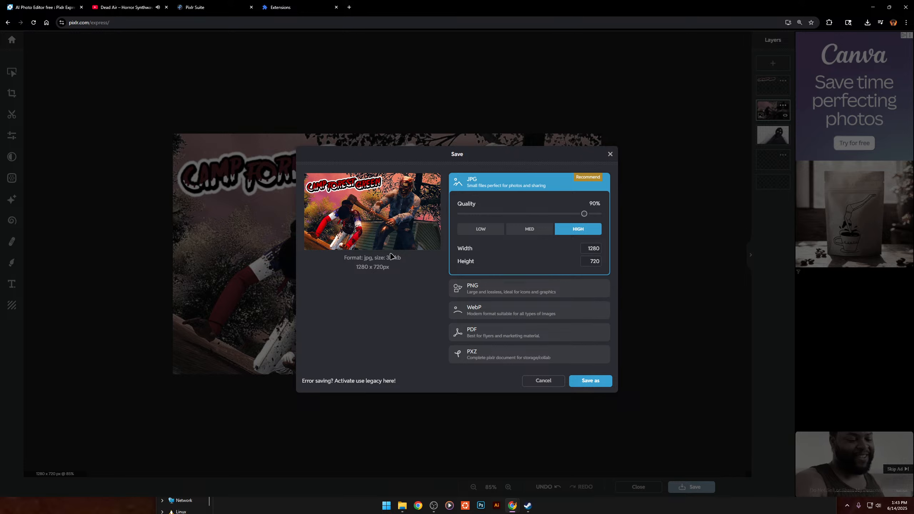
{"action": "left_click", "coordinate": [570, 224]}
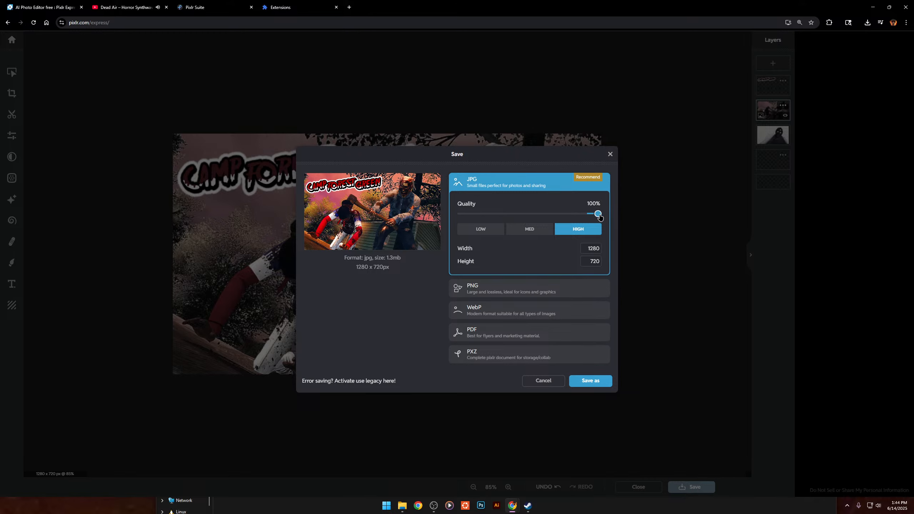
{"action": "left_click", "coordinate": [604, 293]}
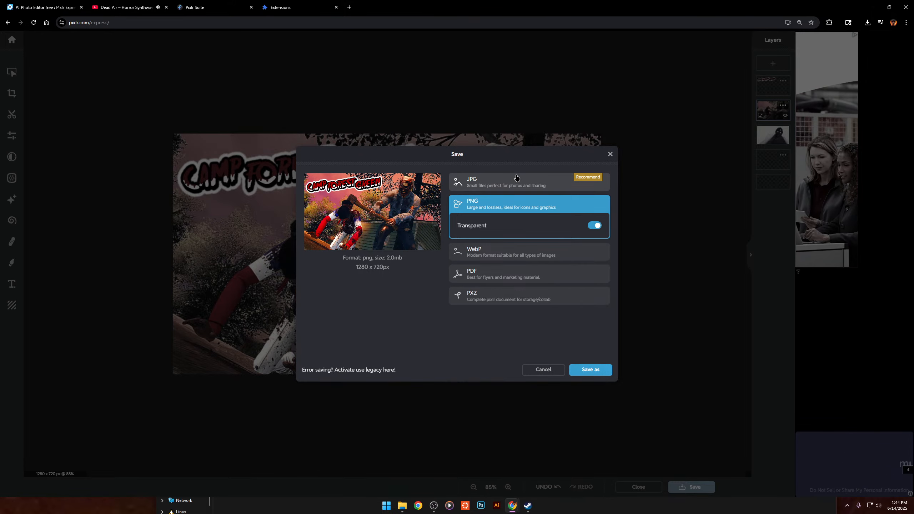
{"action": "right_click", "coordinate": [483, 209]}
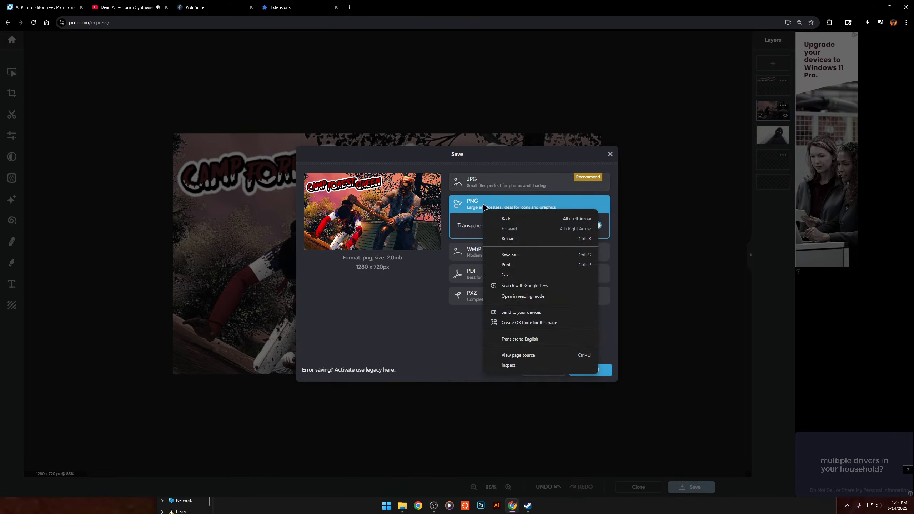
{"action": "left_click", "coordinate": [486, 168]}
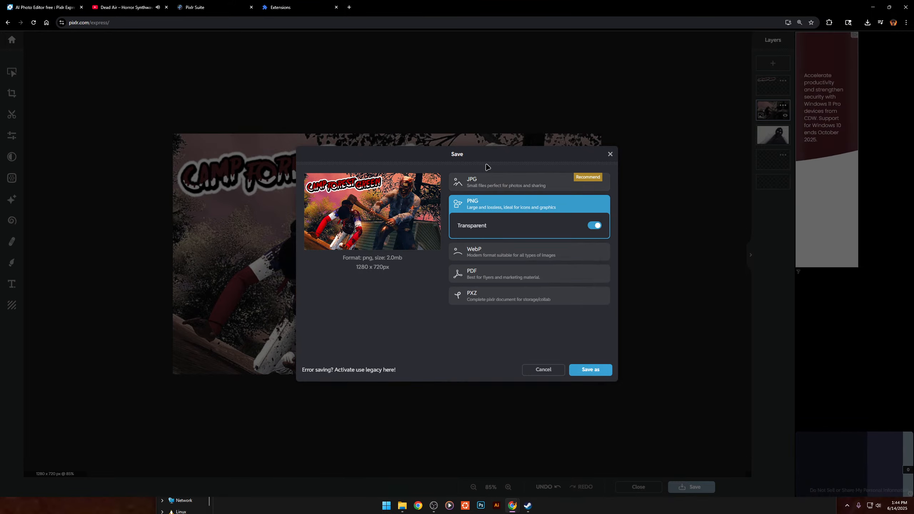
{"action": "left_click", "coordinate": [486, 181]}
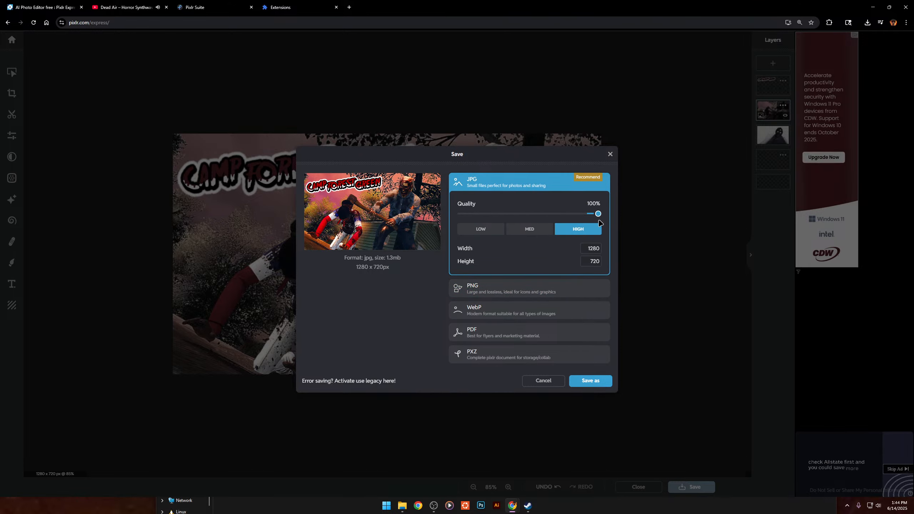
Save the axe-scene thumbnail to the Downloads folder as Untitled(1) and dismiss the sign-up offer.
{"action": "left_click", "coordinate": [603, 382]}
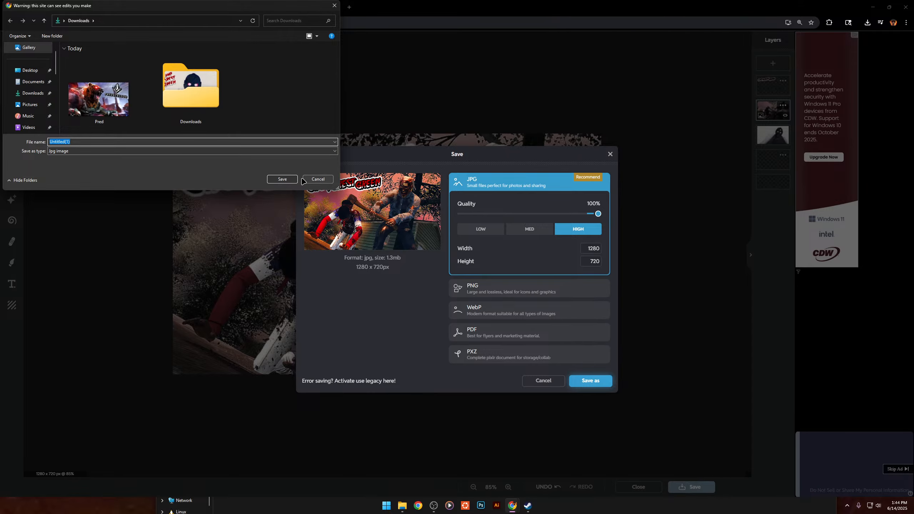
{"action": "left_click", "coordinate": [282, 179]}
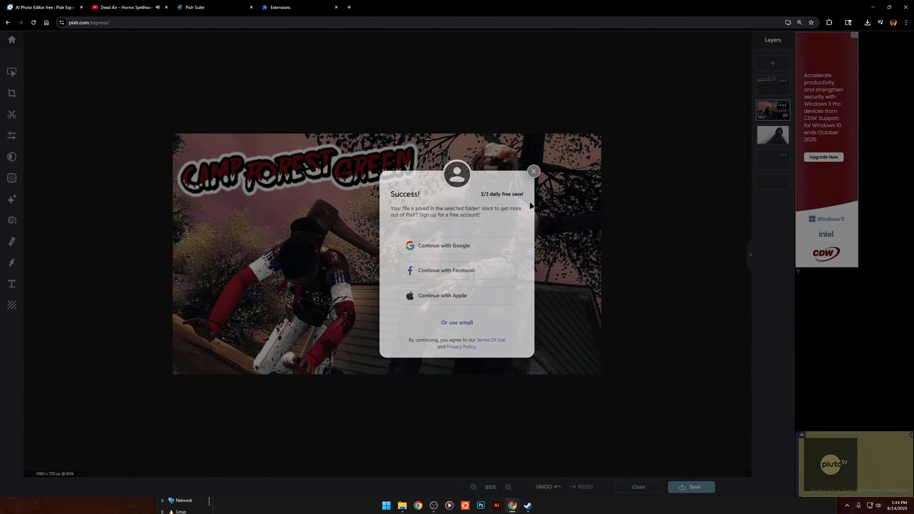
{"action": "left_click", "coordinate": [539, 165]}
{"action": "mouse_move", "coordinate": [402, 505]}
{"action": "left_click", "coordinate": [441, 468]}
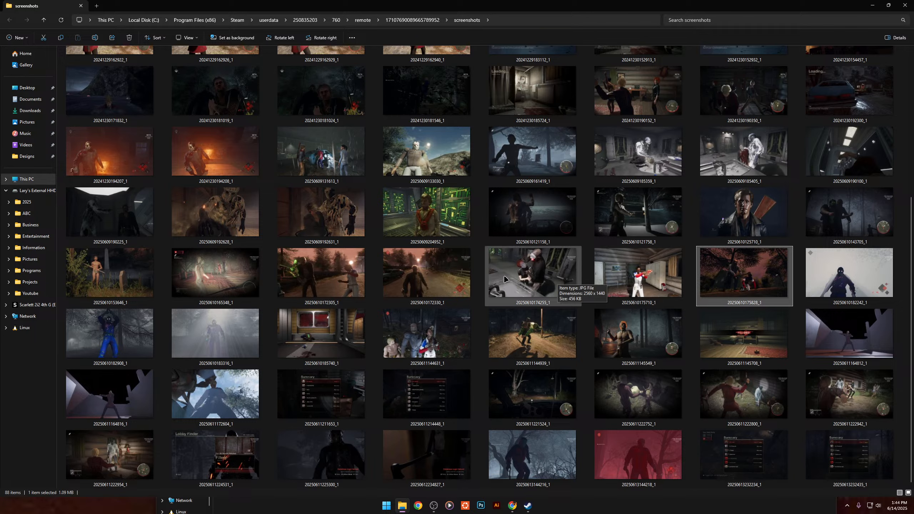
{"action": "double_click", "coordinate": [506, 281]}
{"action": "scroll", "coordinate": [373, 131], "scroll_direction": "up", "scroll_amount": 3}
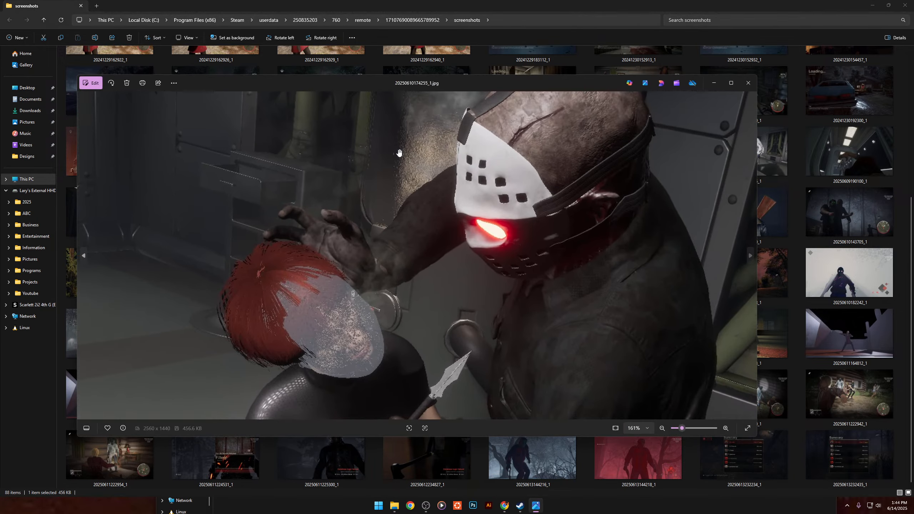
{"action": "left_click_drag", "start_coordinate": [477, 176], "coordinate": [488, 202]}
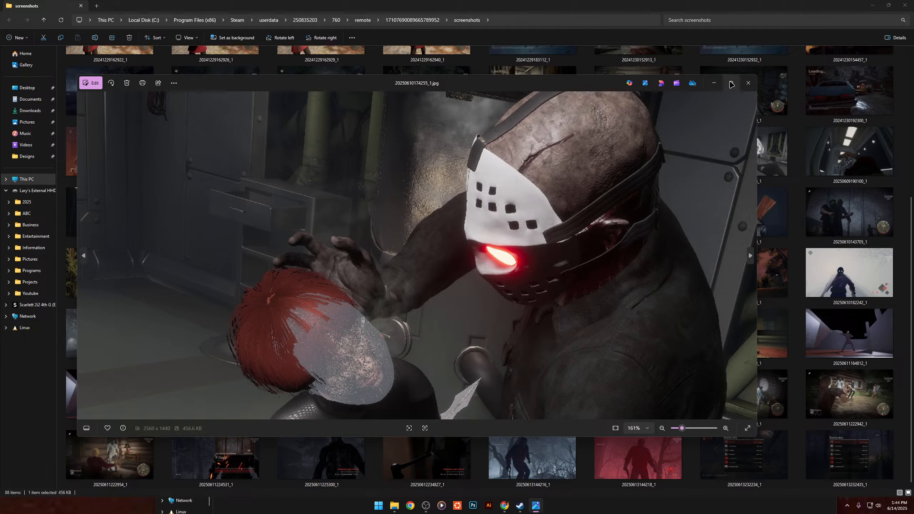
{"action": "left_click", "coordinate": [745, 88]}
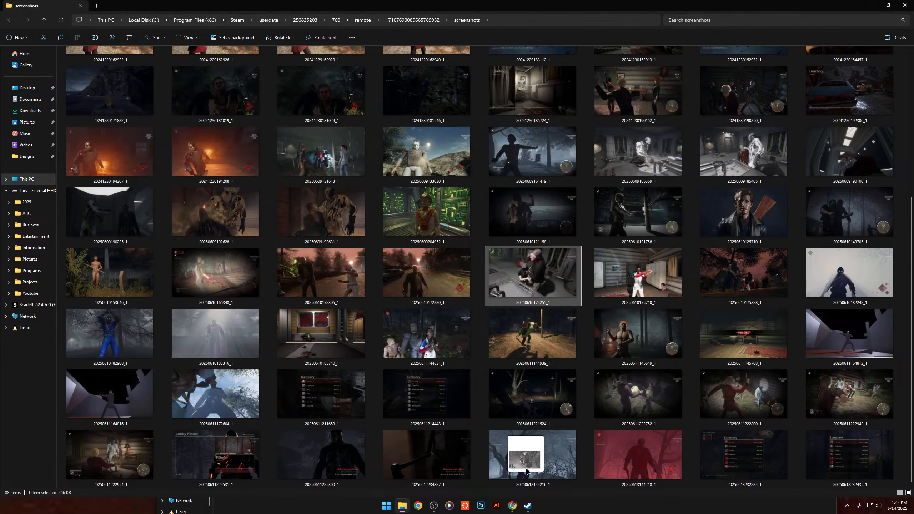
Add the masked-killer screenshot to the current Pixlr thumbnail as a new layer.
{"action": "mouse_move", "coordinate": [512, 505]}
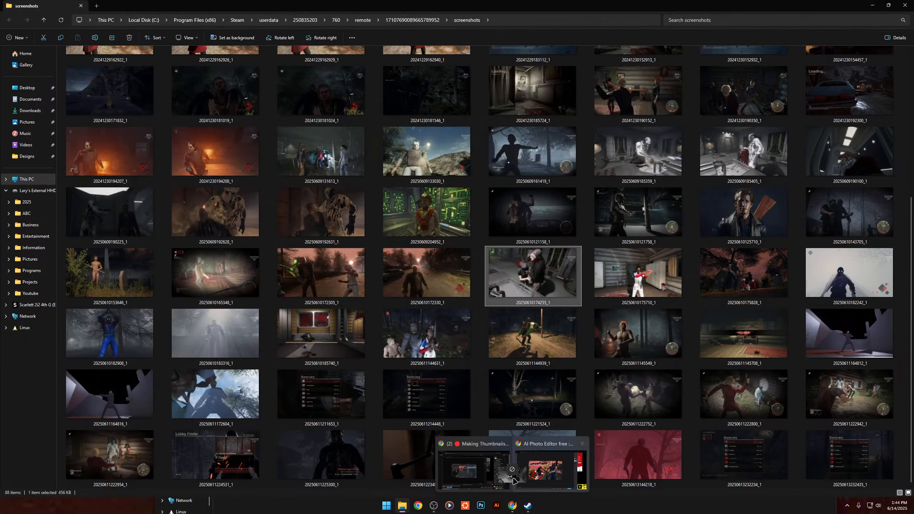
{"action": "left_click_drag", "start_coordinate": [538, 466], "coordinate": [474, 271]}
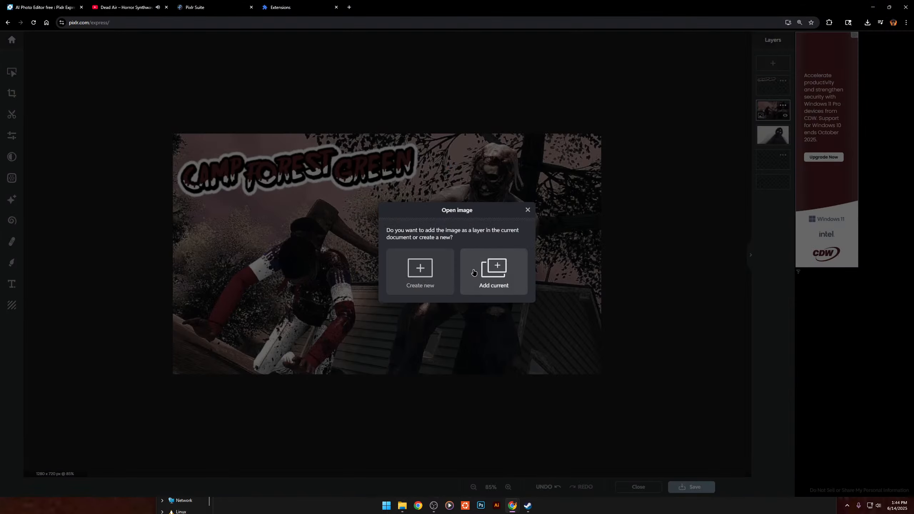
{"action": "left_click", "coordinate": [495, 268]}
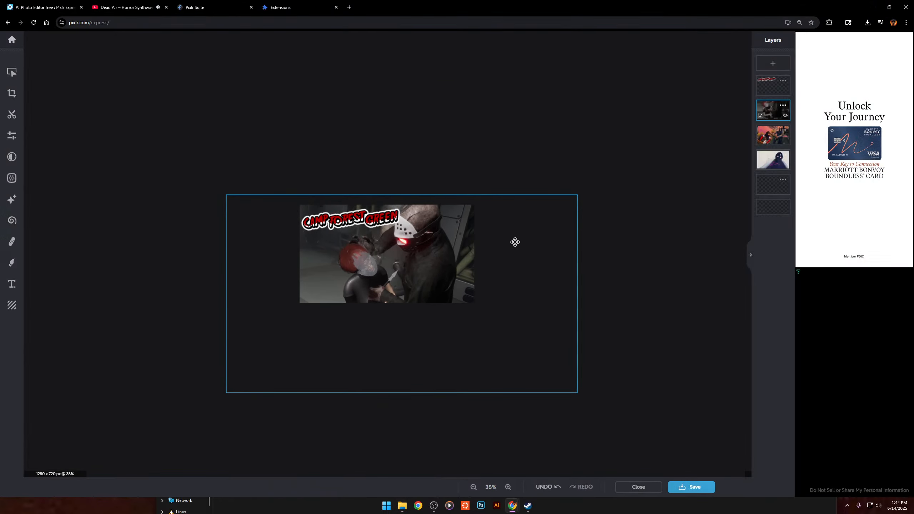
Rotate the masked-killer layer clockwise, enlarge it and position it so both figures fill the canvas.
{"action": "left_click_drag", "start_coordinate": [408, 203], "coordinate": [446, 211]}
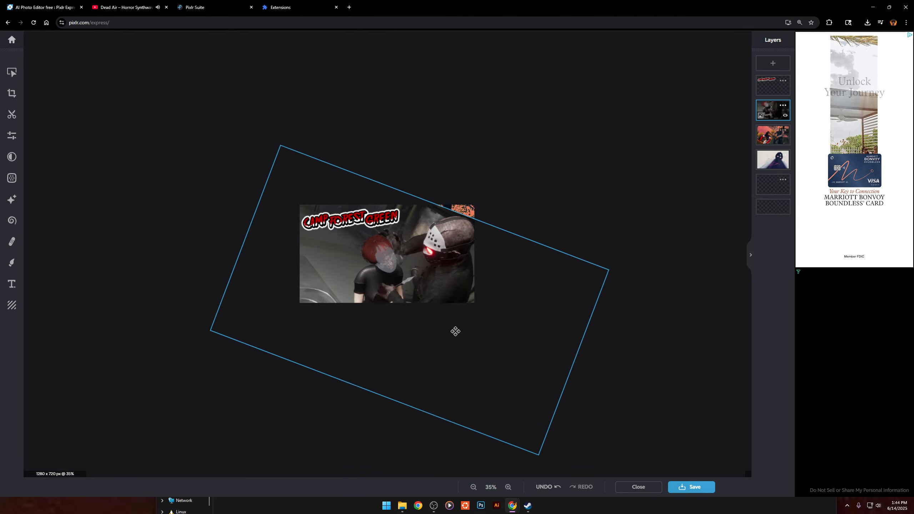
{"action": "left_click_drag", "start_coordinate": [450, 338], "coordinate": [459, 331]}
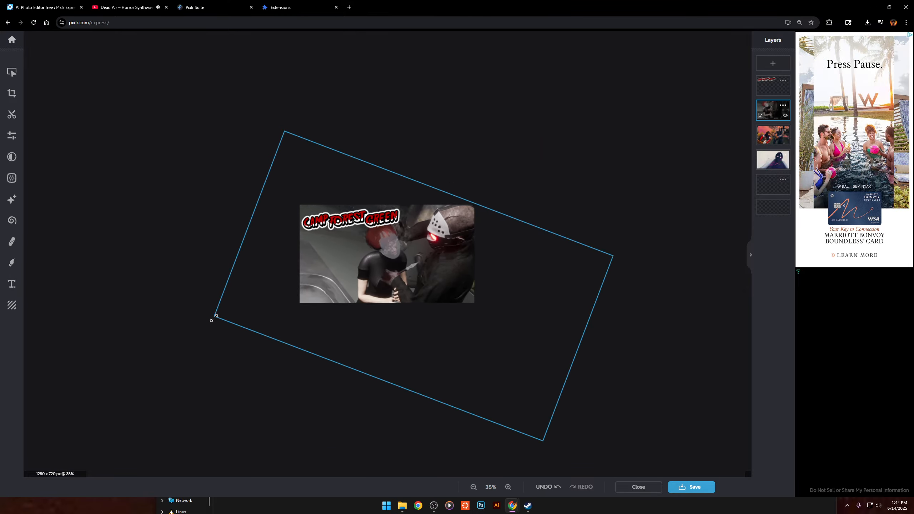
{"action": "left_click_drag", "start_coordinate": [213, 317], "coordinate": [73, 363]}
{"action": "left_click_drag", "start_coordinate": [362, 424], "coordinate": [393, 435]}
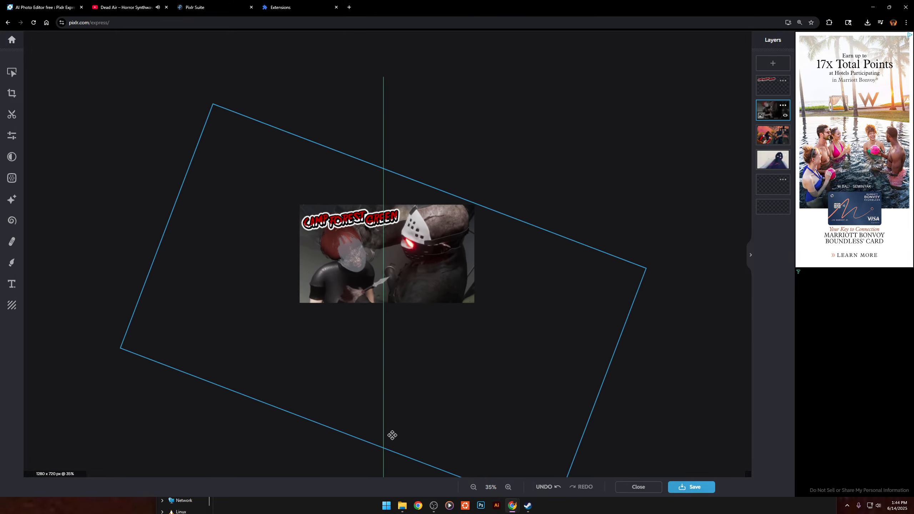
{"action": "scroll", "coordinate": [321, 120], "scroll_direction": "up", "scroll_amount": 5}
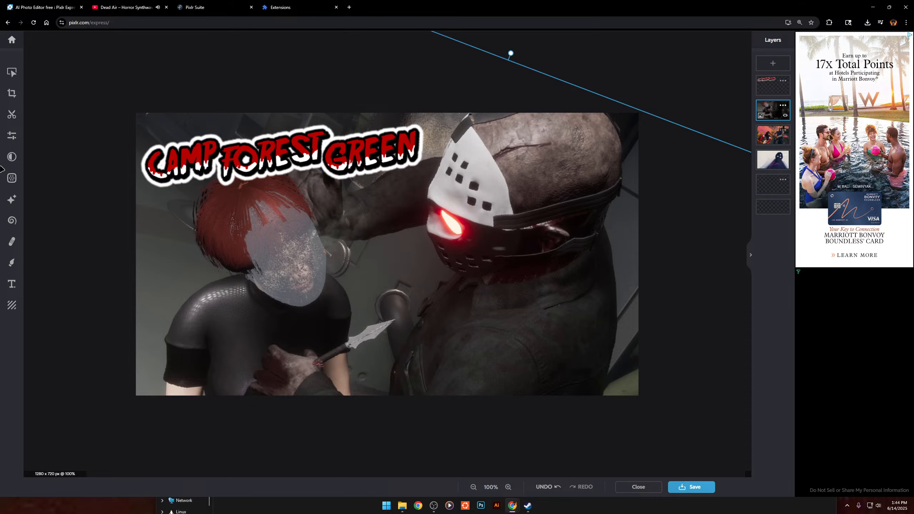
Apply the Pop adjustment preset to the masked-killer layer, with vibrance at 100 and saturation at 39.
{"action": "left_click", "coordinate": [12, 140]}
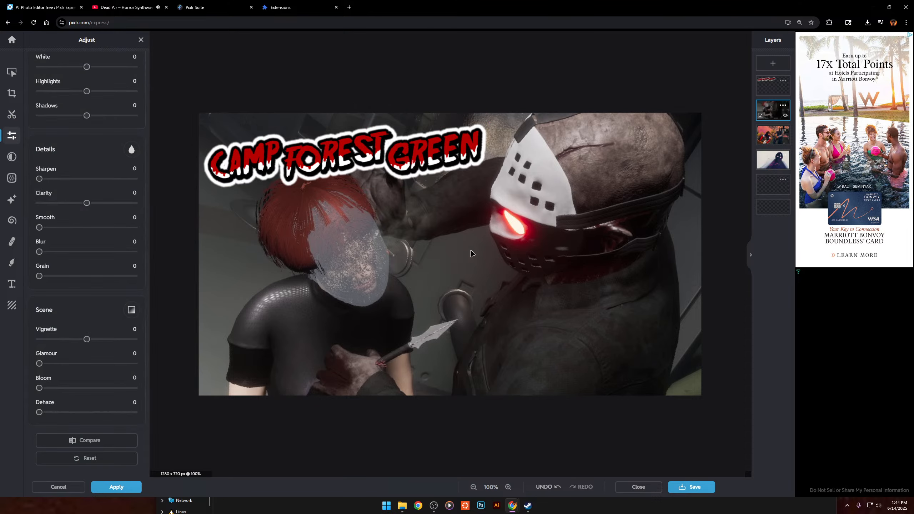
{"action": "scroll", "coordinate": [94, 104], "scroll_direction": "up", "scroll_amount": 10}
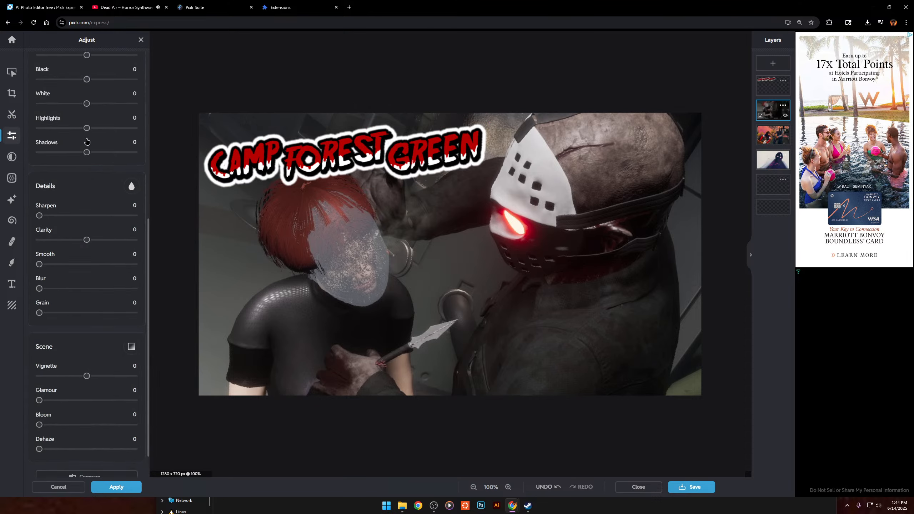
{"action": "left_click", "coordinate": [116, 75]}
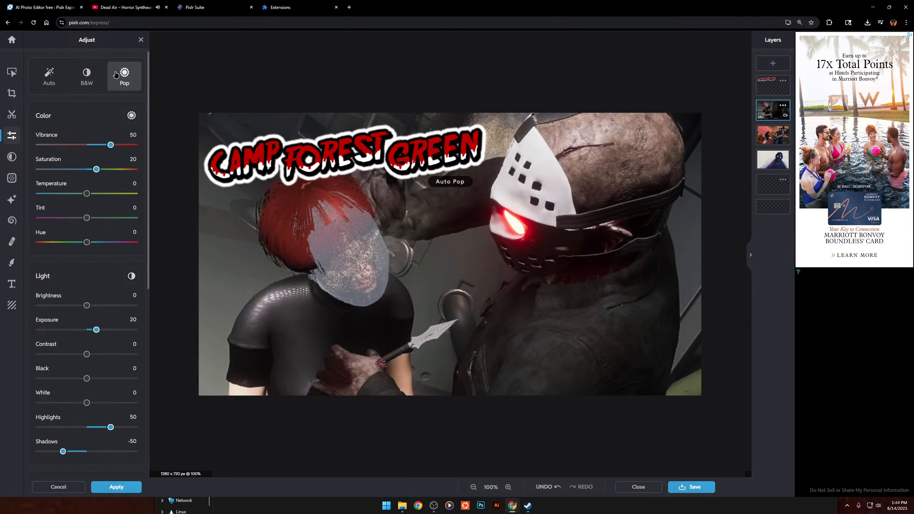
{"action": "left_click", "coordinate": [44, 81]}
{"action": "left_click", "coordinate": [118, 83]}
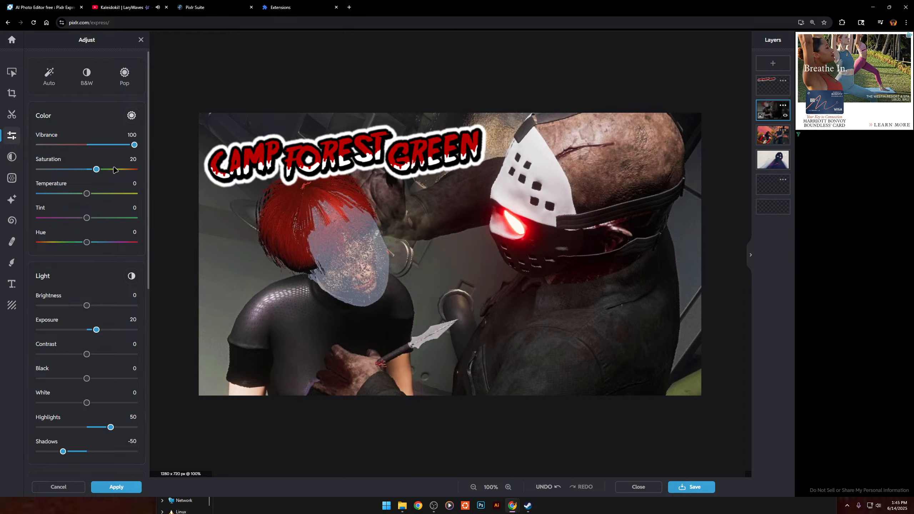
{"action": "left_click_drag", "start_coordinate": [96, 169], "coordinate": [105, 170]}
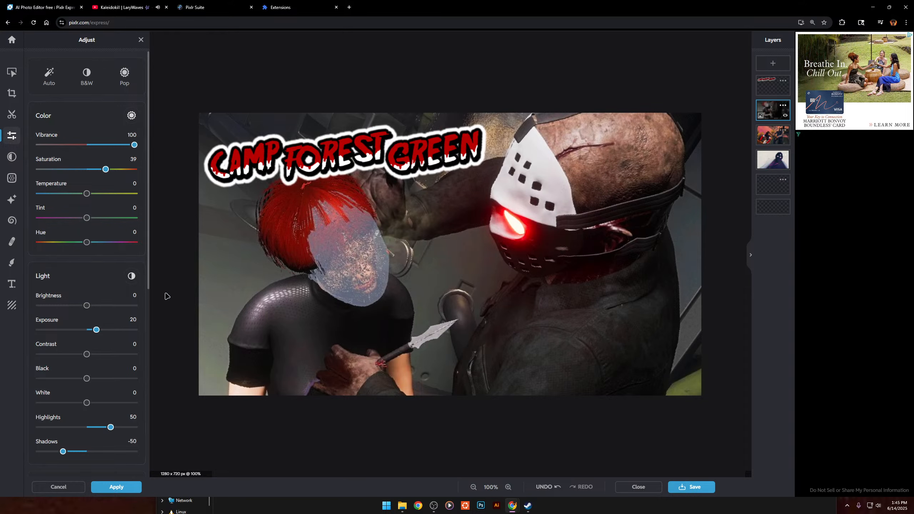
Try adding the red lens-flare image from Downloads as a layer in the current thumbnail, and delete it.
{"action": "scroll", "coordinate": [521, 203], "scroll_direction": "up", "scroll_amount": 4}
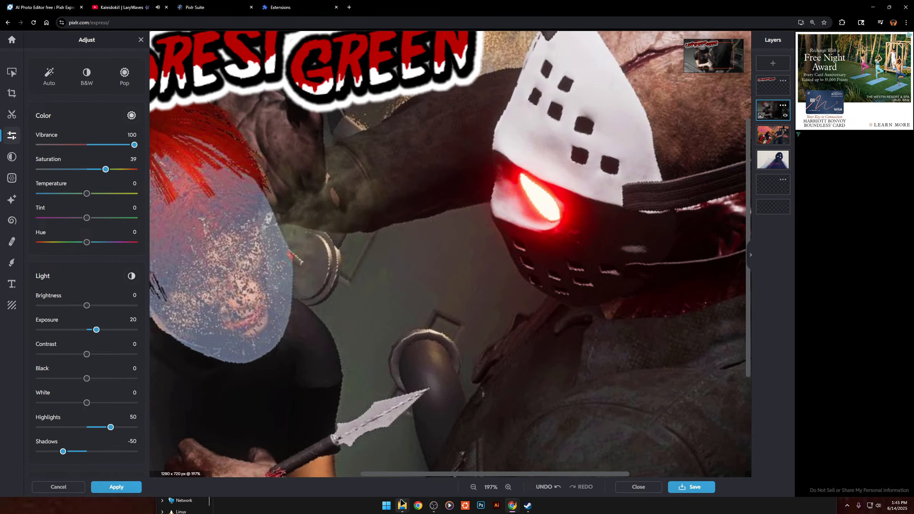
{"action": "mouse_move", "coordinate": [402, 502]}
{"action": "left_click", "coordinate": [367, 470]}
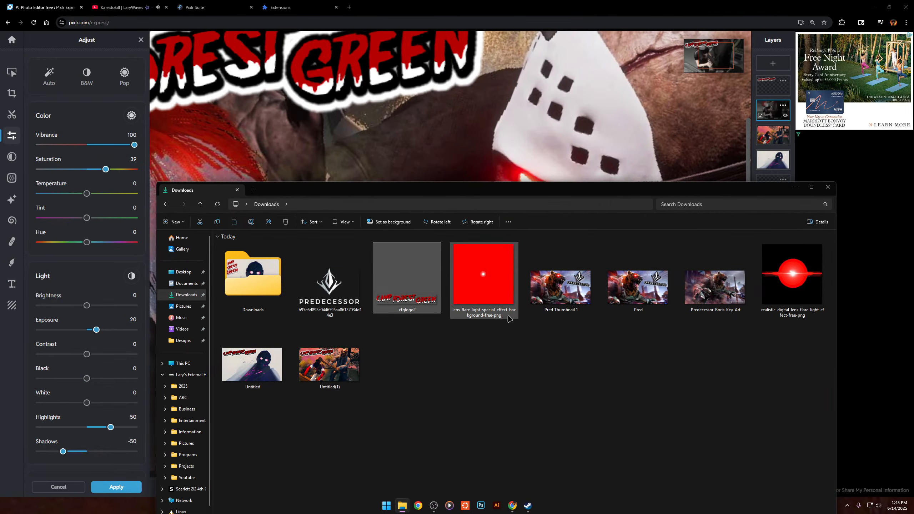
{"action": "left_click", "coordinate": [498, 348]}
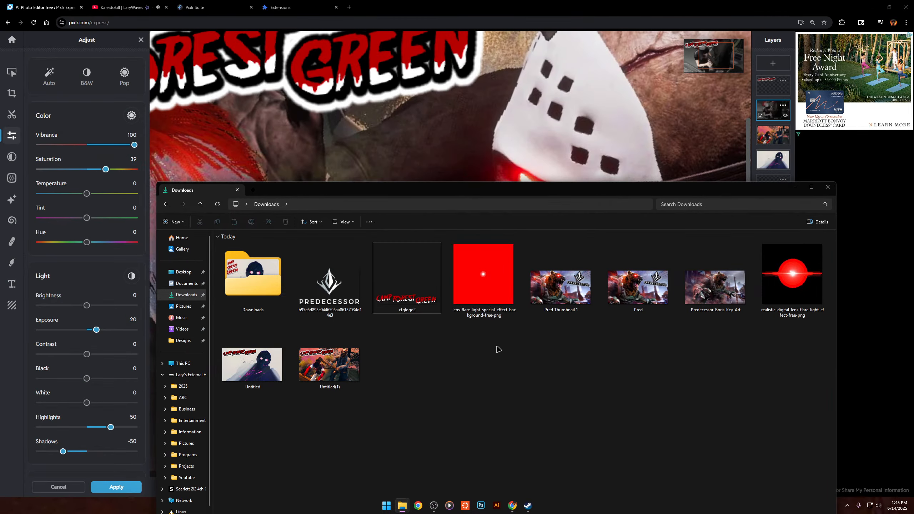
{"action": "left_click_drag", "start_coordinate": [499, 323], "coordinate": [516, 287]}
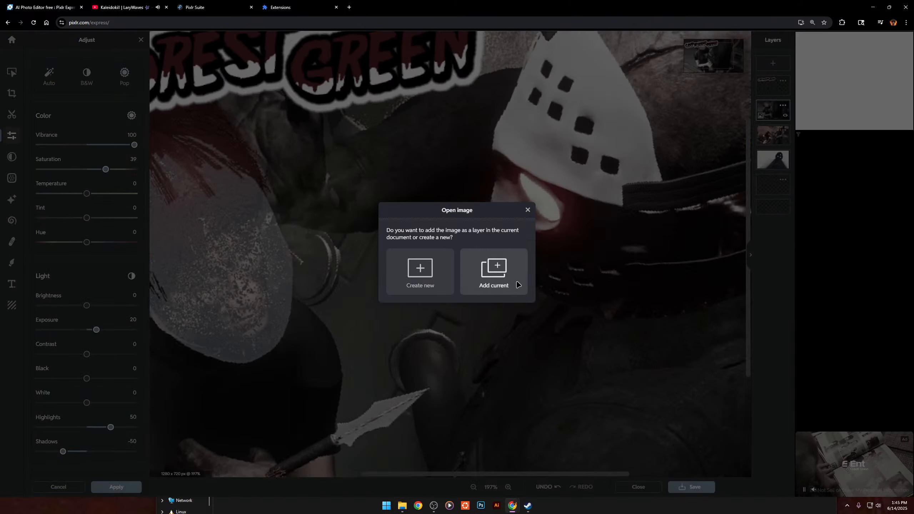
{"action": "left_click", "coordinate": [515, 287]}
{"action": "scroll", "coordinate": [530, 277], "scroll_direction": "down", "scroll_amount": 5}
{"action": "key", "text": "Delete"}
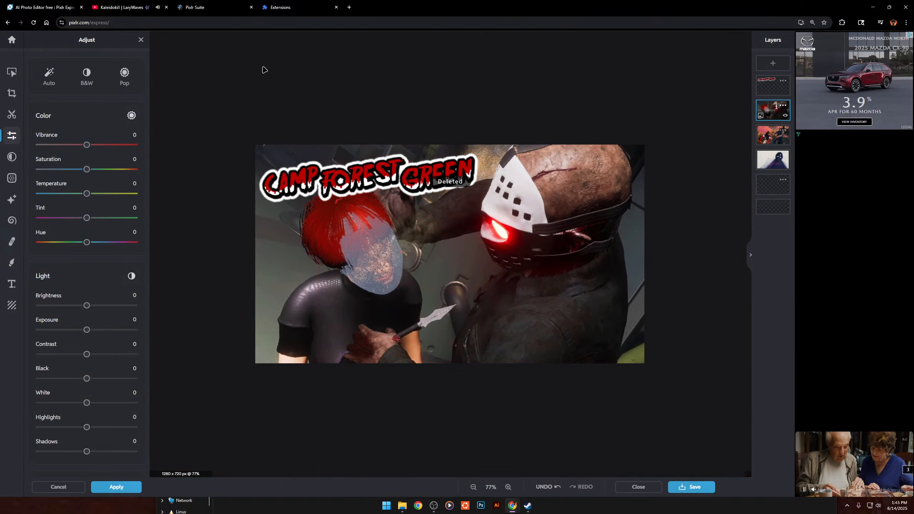
Search Google Images in a new browser tab for "red transparent glow" and browse the results for a suitable glow.
{"action": "left_click", "coordinate": [350, 6]}
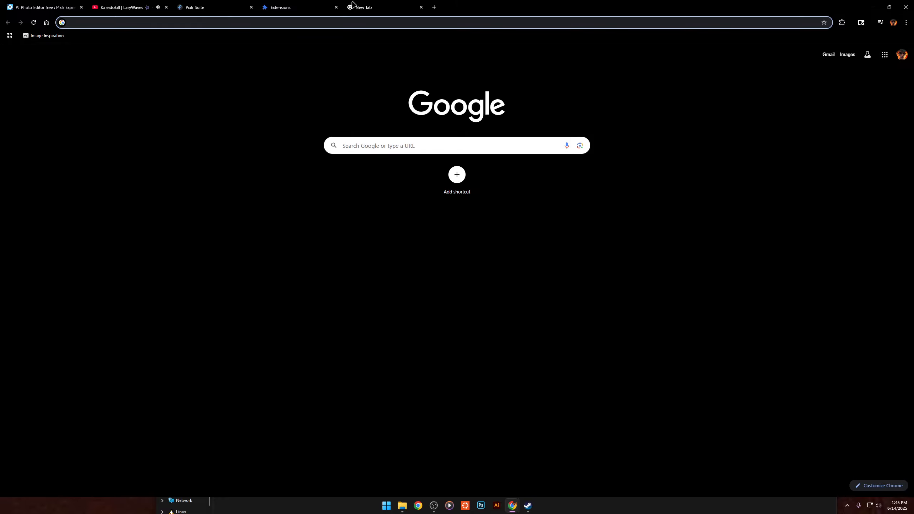
{"action": "type", "text": "red transparent glow"}
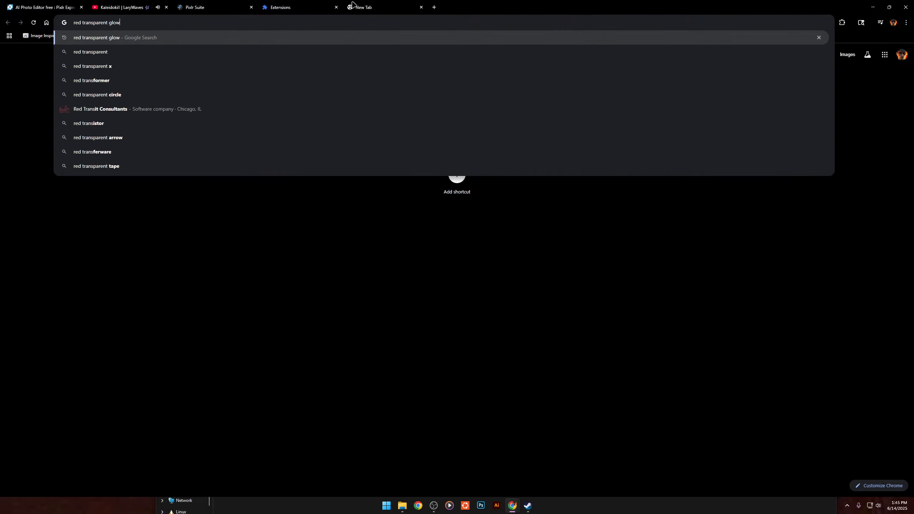
{"action": "key", "text": "Return"}
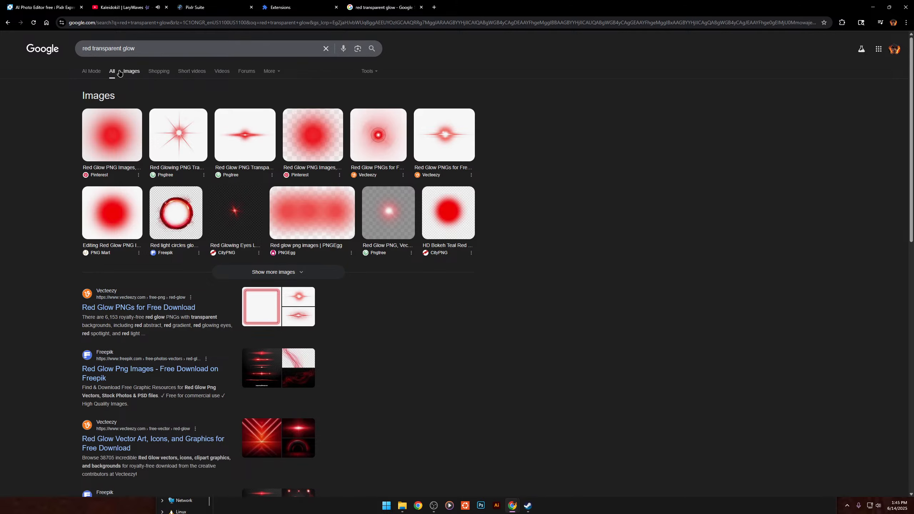
{"action": "left_click", "coordinate": [129, 72]}
{"action": "scroll", "coordinate": [442, 177], "scroll_direction": "down", "scroll_amount": 5}
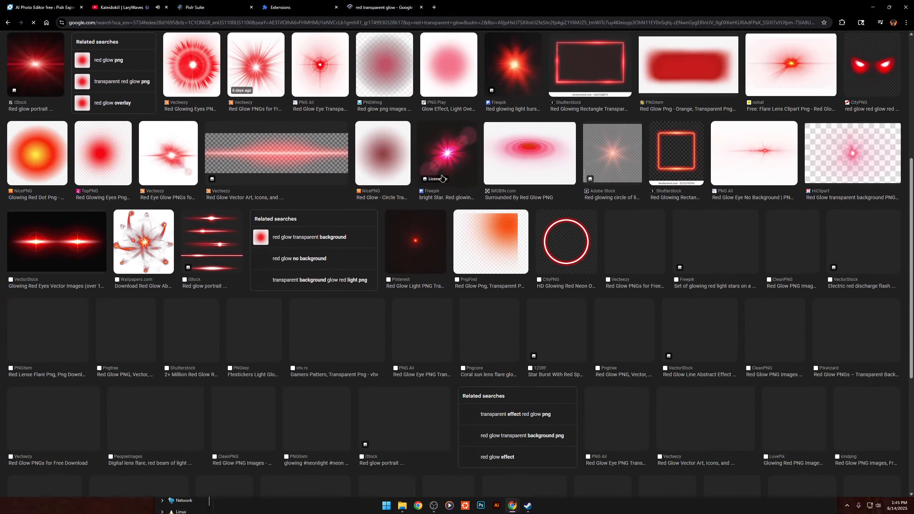
{"action": "scroll", "coordinate": [561, 206], "scroll_direction": "up", "scroll_amount": 7}
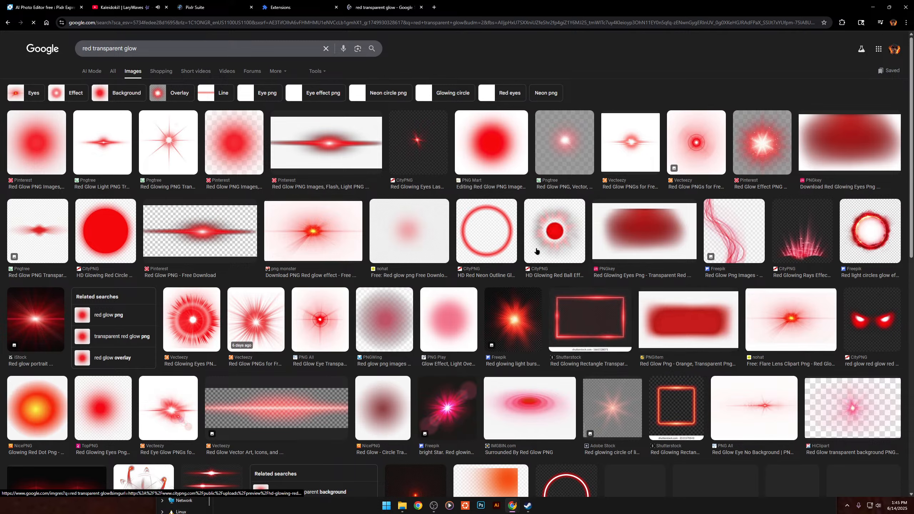
Open the Pngtree red glow light image from the results in its own tab and save it as a PNG to Downloads.
{"action": "left_click", "coordinate": [102, 143]}
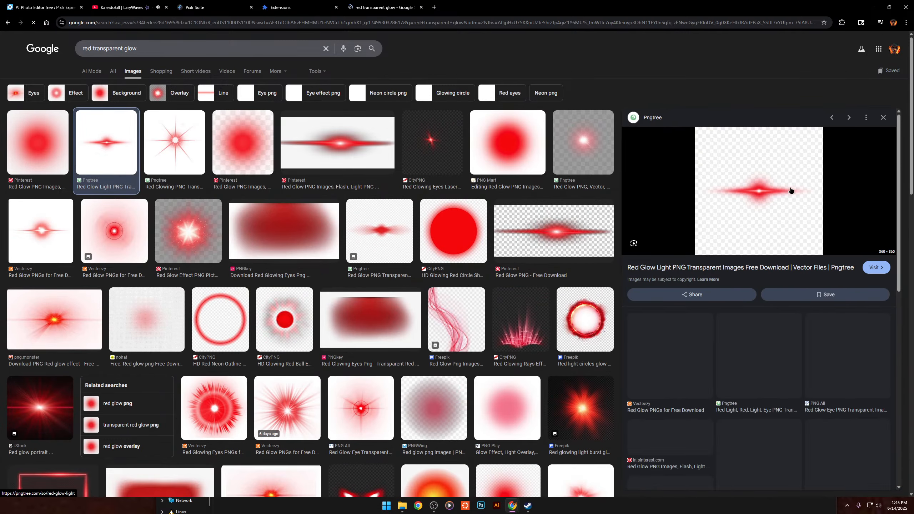
{"action": "right_click", "coordinate": [759, 192]}
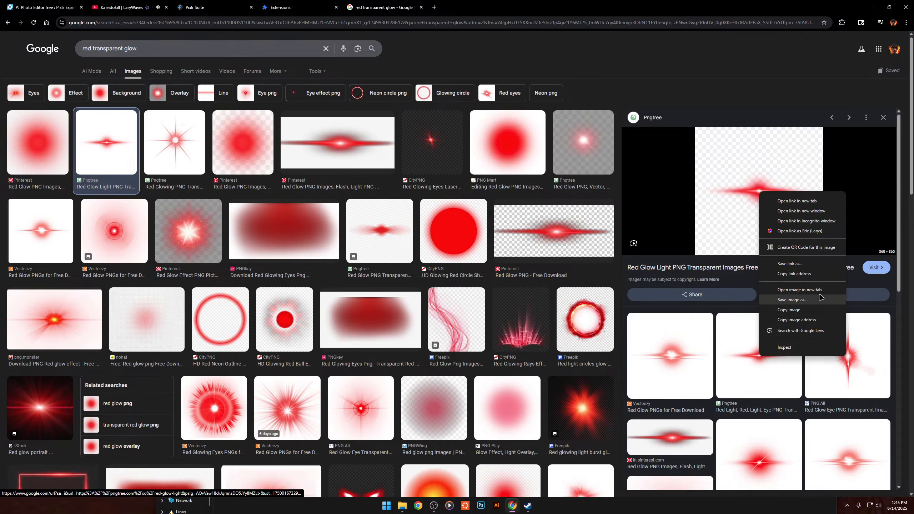
{"action": "left_click", "coordinate": [819, 300]}
{"action": "left_click", "coordinate": [333, 7]}
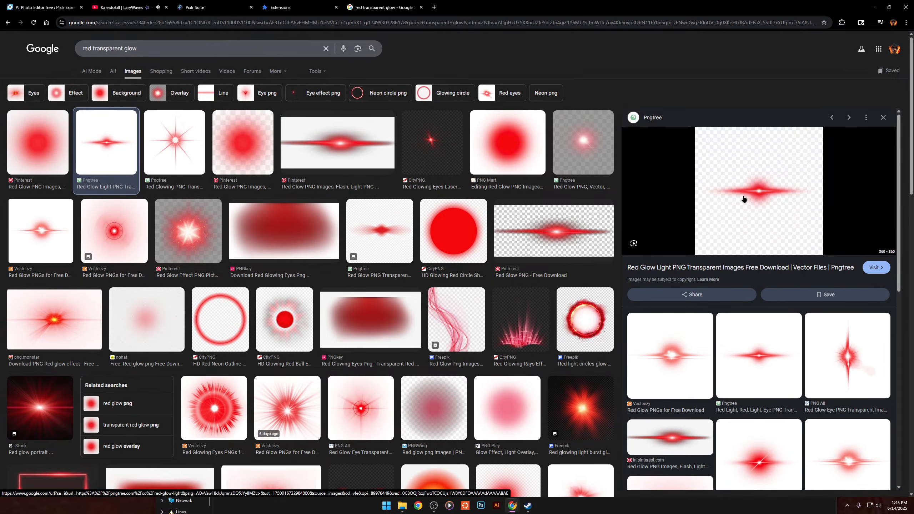
{"action": "right_click", "coordinate": [779, 198]}
{"action": "left_click", "coordinate": [835, 296]}
{"action": "left_click", "coordinate": [467, 8]}
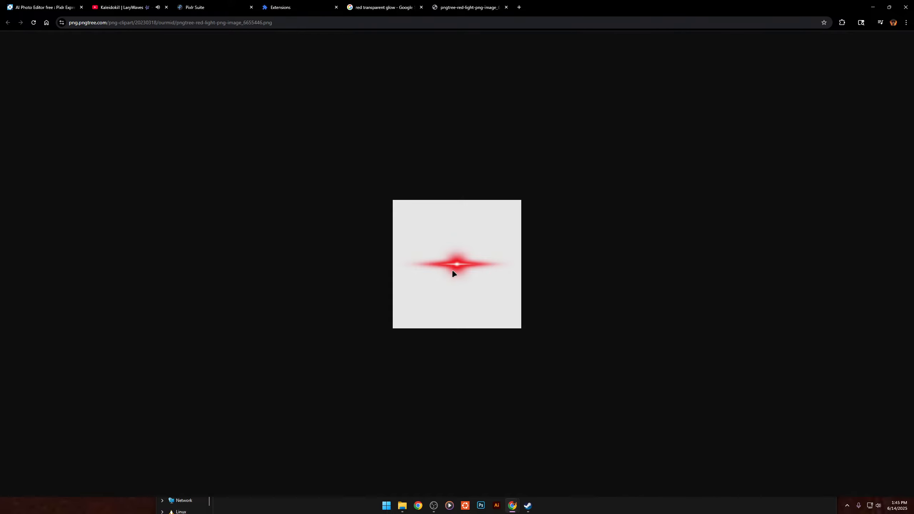
{"action": "right_click", "coordinate": [452, 271]}
{"action": "left_click", "coordinate": [500, 290]}
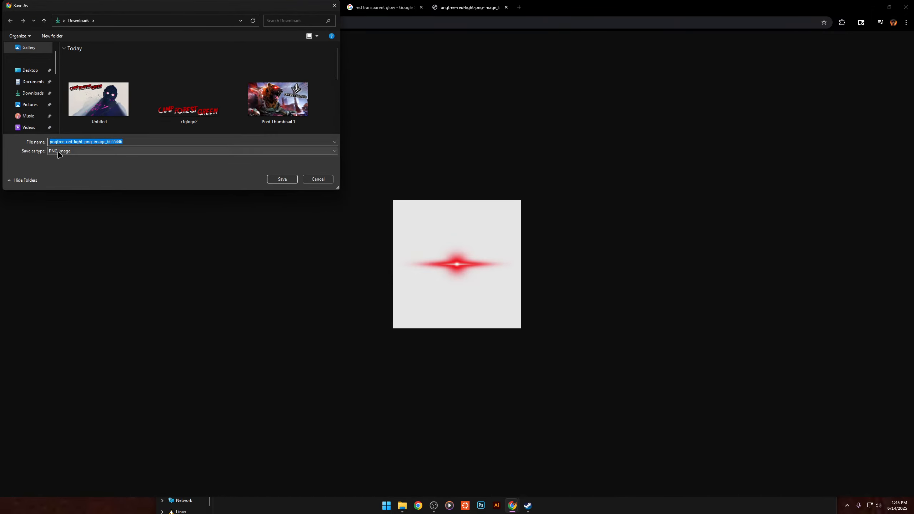
{"action": "left_click", "coordinate": [280, 179]}
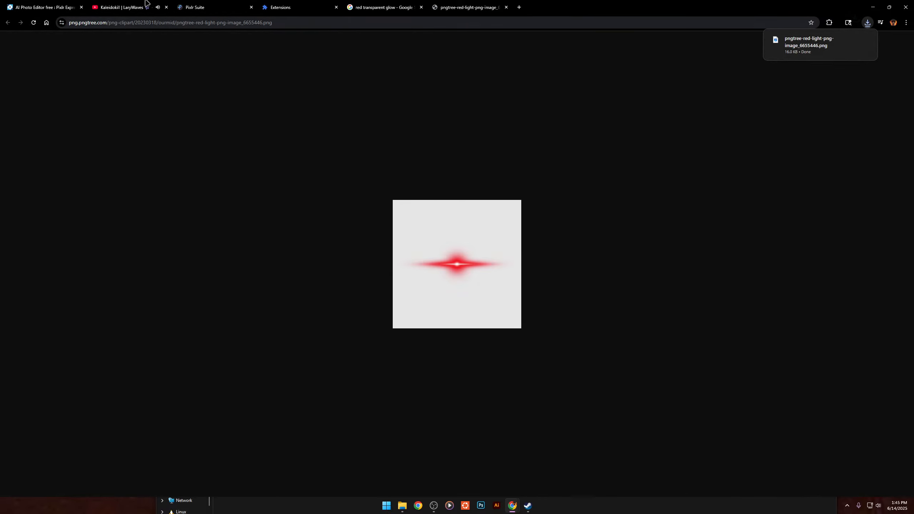
Switch back to the Pixlr thumbnail and add the downloaded pngtree red light PNG as a new layer.
{"action": "left_click", "coordinate": [126, 4]}
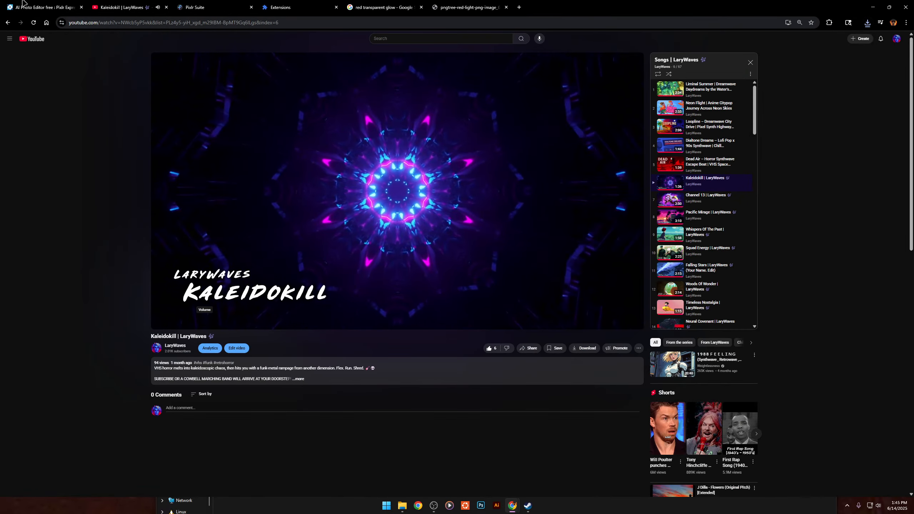
{"action": "left_click", "coordinate": [23, 5]}
{"action": "left_click", "coordinate": [867, 23]}
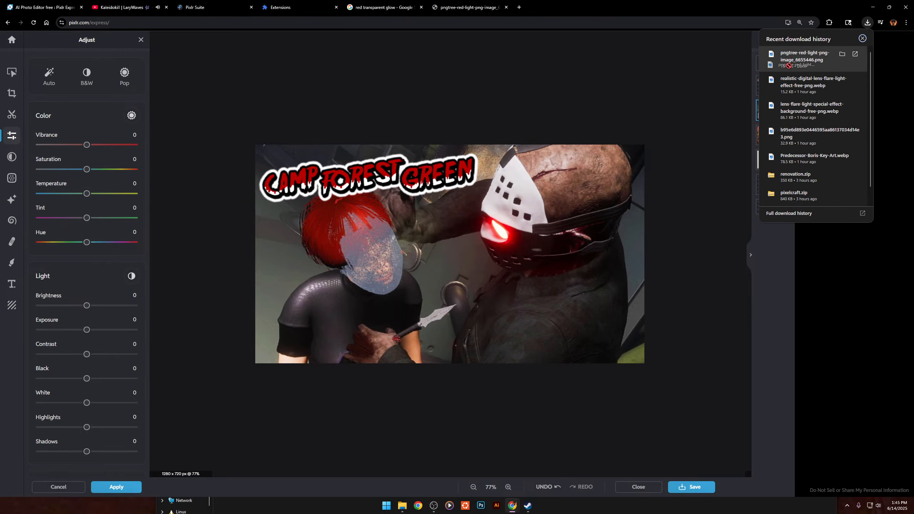
{"action": "left_click_drag", "start_coordinate": [778, 65], "coordinate": [468, 259]}
{"action": "left_click", "coordinate": [501, 267]}
{"action": "scroll", "coordinate": [482, 274], "scroll_direction": "up", "scroll_amount": 2}
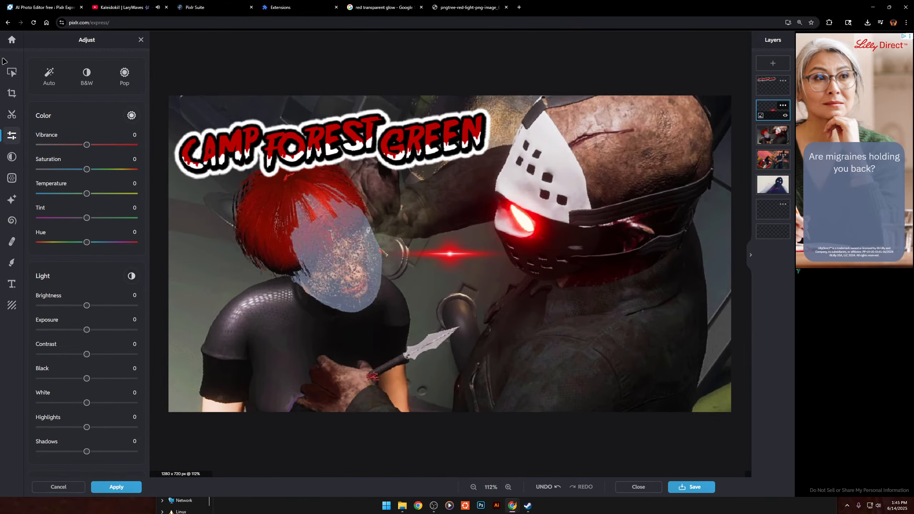
Enlarge the red glow layer and position its bright centre over the masked killer's eye.
{"action": "left_click", "coordinate": [11, 72]}
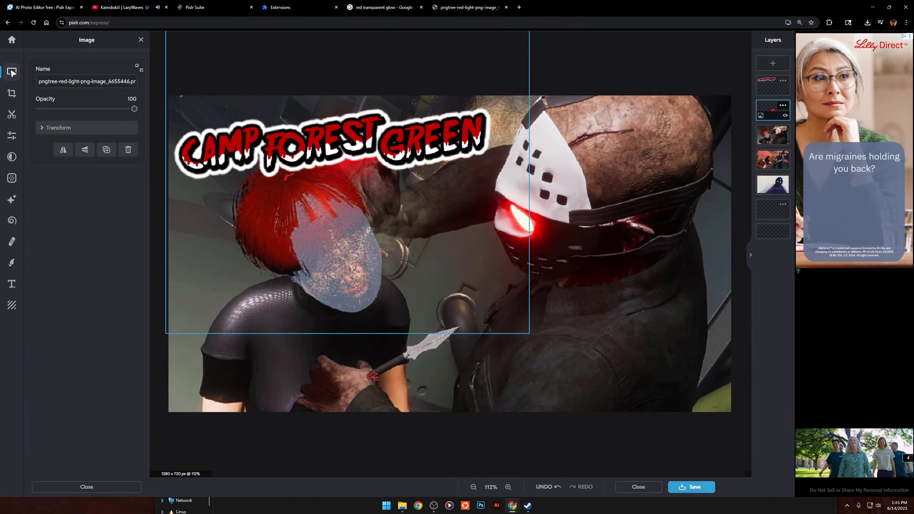
{"action": "left_click_drag", "start_coordinate": [139, 68], "coordinate": [1, 11]}
{"action": "left_click_drag", "start_coordinate": [478, 300], "coordinate": [731, 453]}
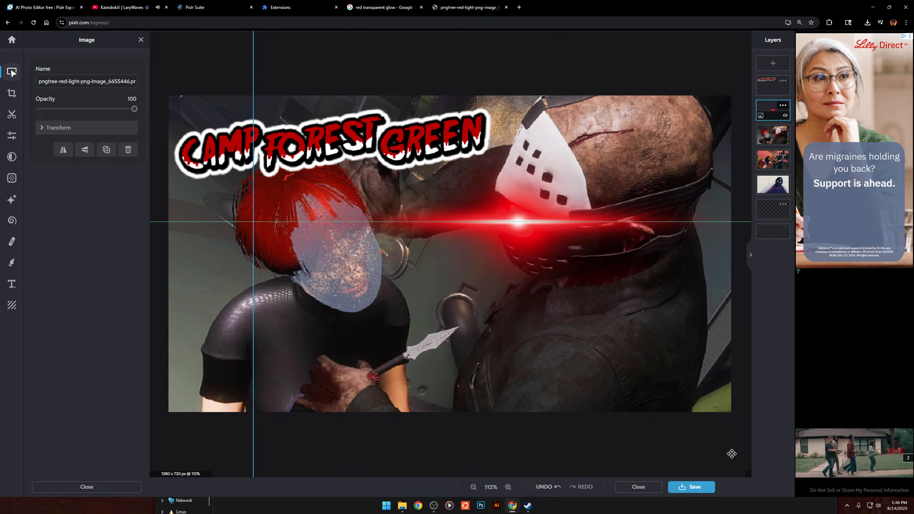
{"action": "left_click", "coordinate": [223, 445]}
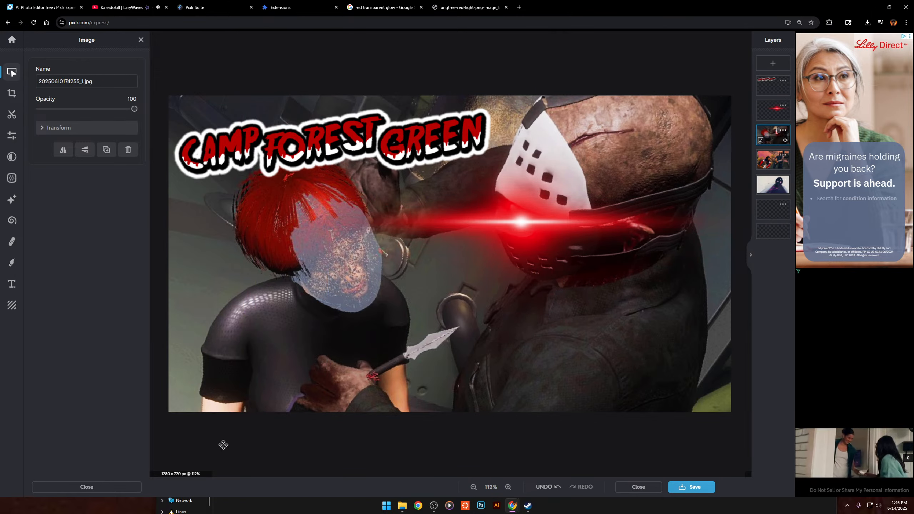
{"action": "scroll", "coordinate": [520, 259], "scroll_direction": "down", "scroll_amount": 5}
{"action": "scroll", "coordinate": [554, 200], "scroll_direction": "up", "scroll_amount": 5}
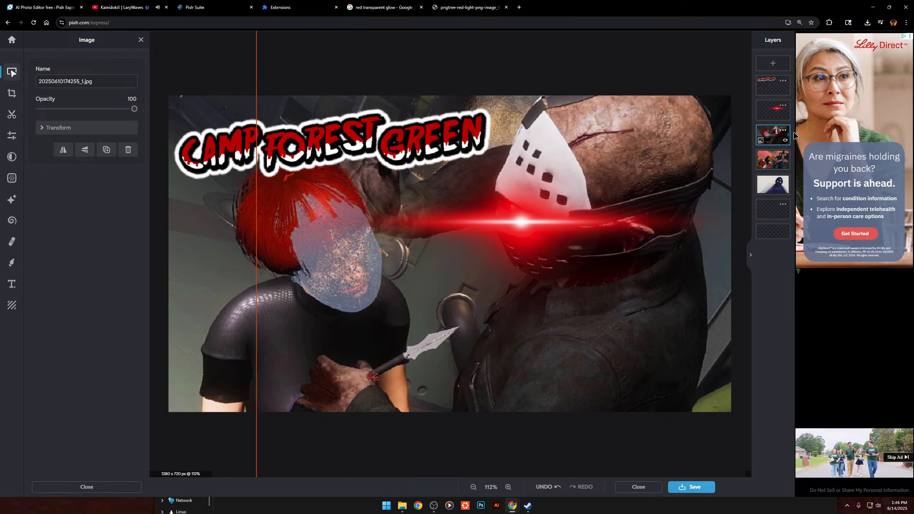
Try the Multiply blend mode on the masked-killer layer and return it to None.
{"action": "left_click", "coordinate": [783, 131]}
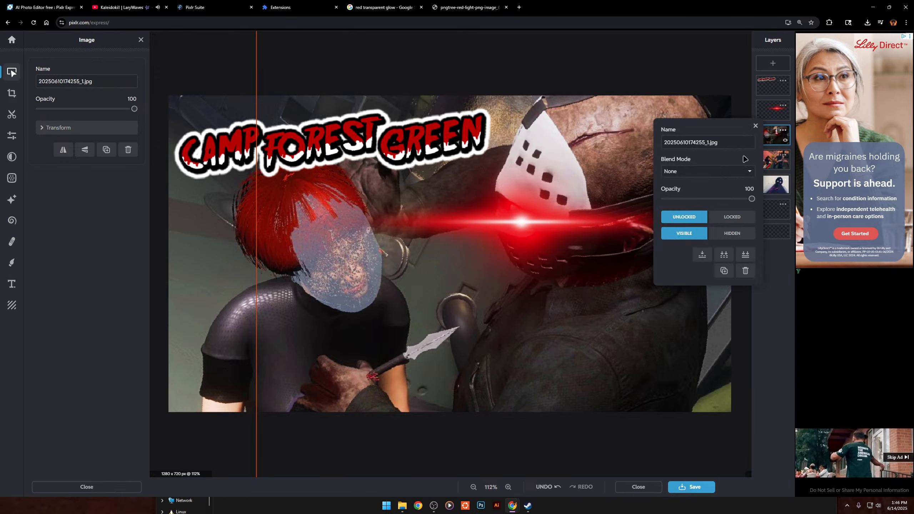
{"action": "left_click", "coordinate": [719, 175]}
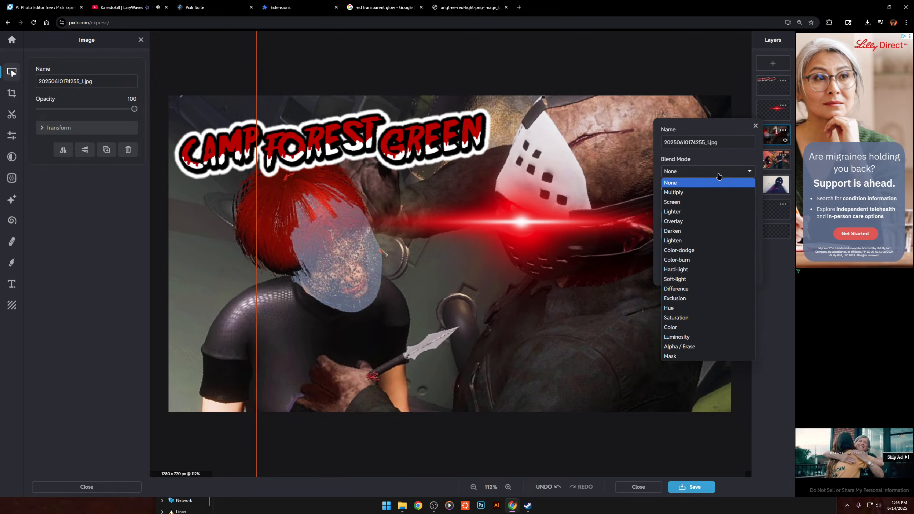
{"action": "left_click", "coordinate": [678, 192]}
{"action": "left_click", "coordinate": [679, 171]}
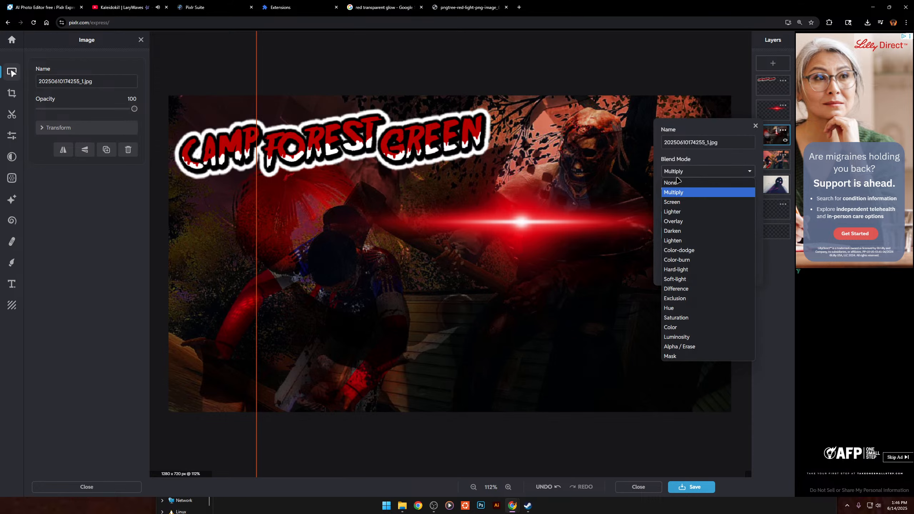
{"action": "left_click", "coordinate": [679, 181]}
{"action": "left_click", "coordinate": [755, 126]}
Try the Multiply, Lighter and Soft-light blend modes on the red glow layer, and settle on Hard-light.
{"action": "left_click", "coordinate": [774, 115]}
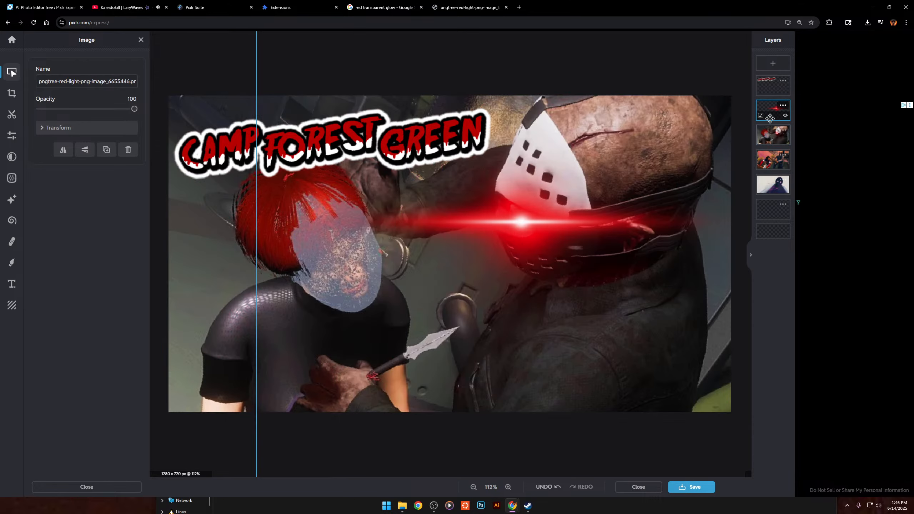
{"action": "left_click", "coordinate": [783, 105]}
{"action": "left_click", "coordinate": [707, 146]}
{"action": "left_click", "coordinate": [690, 168]}
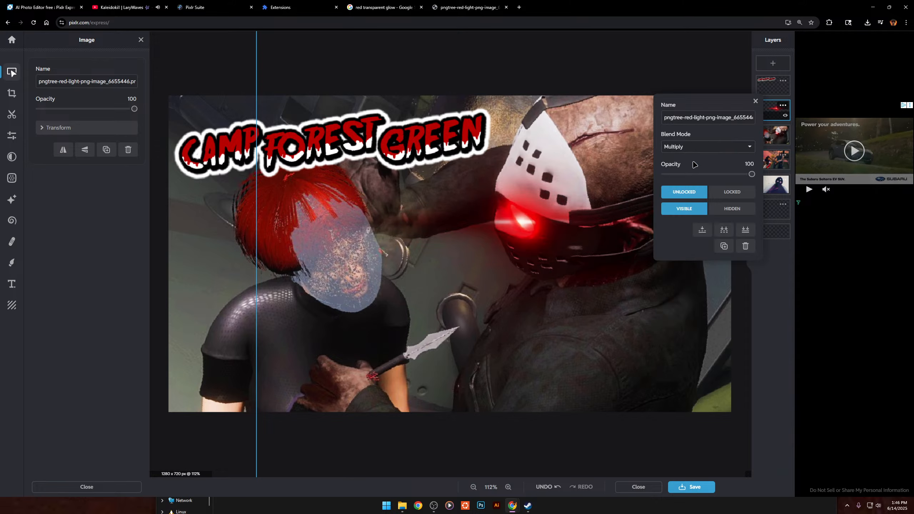
{"action": "left_click", "coordinate": [684, 148]}
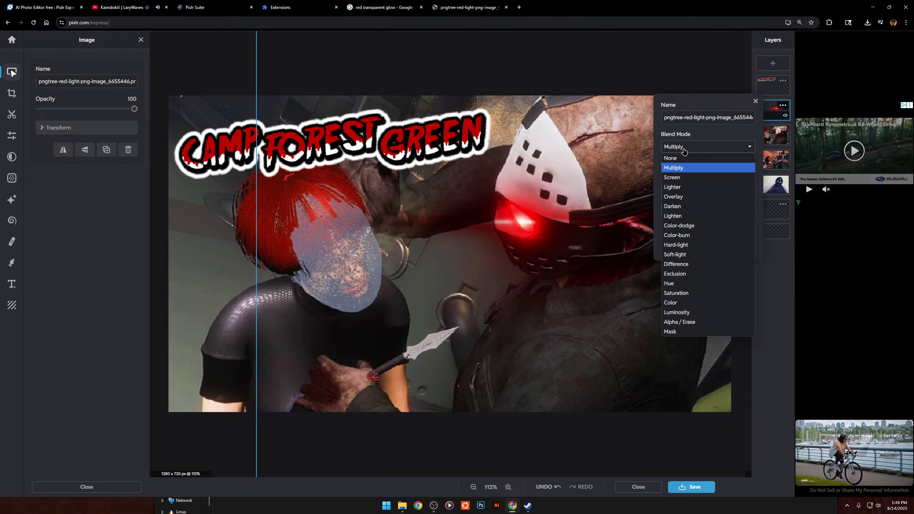
{"action": "left_click", "coordinate": [683, 187]}
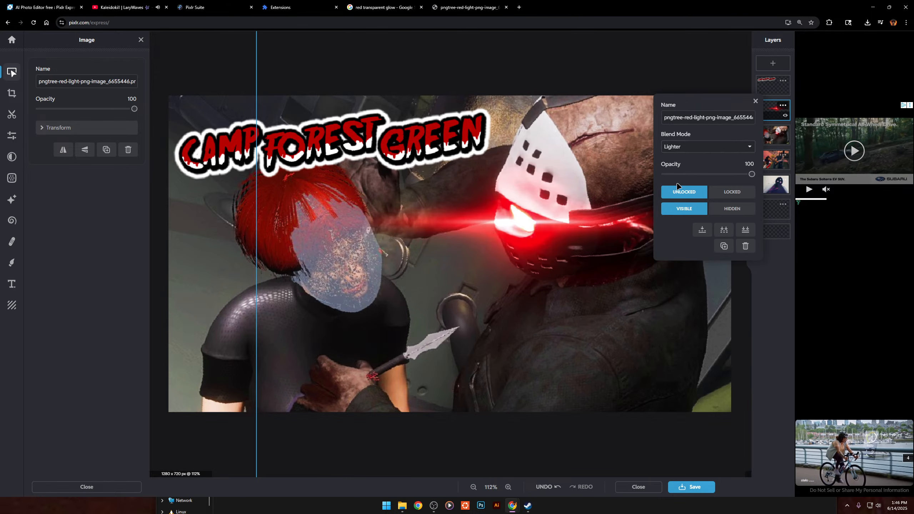
{"action": "left_click", "coordinate": [683, 147]}
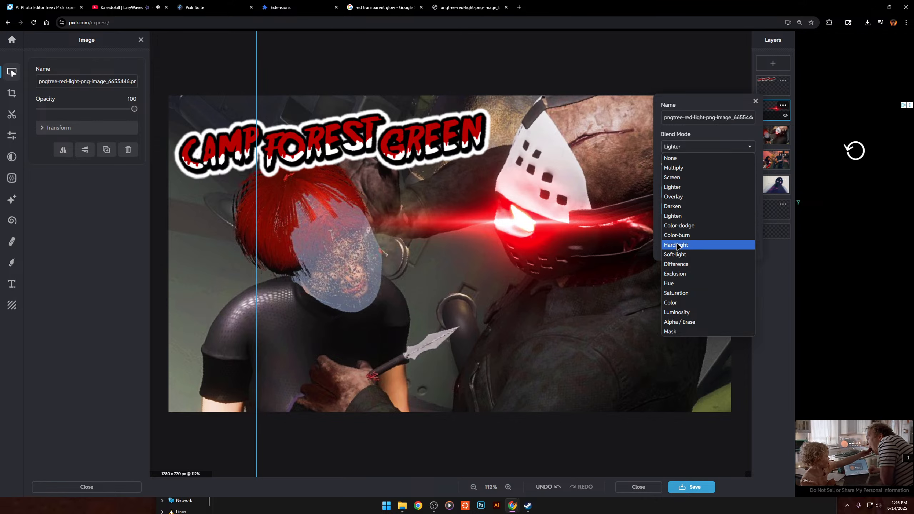
{"action": "left_click", "coordinate": [686, 255]}
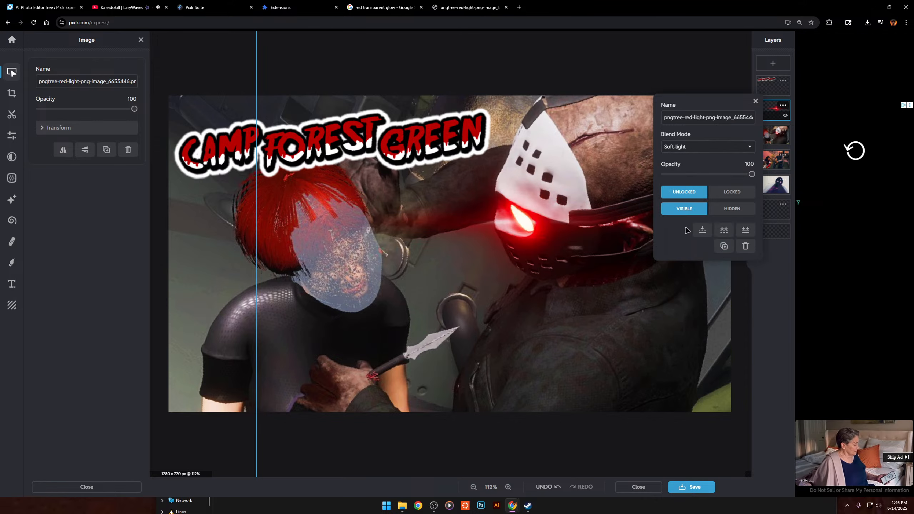
{"action": "left_click", "coordinate": [678, 147]}
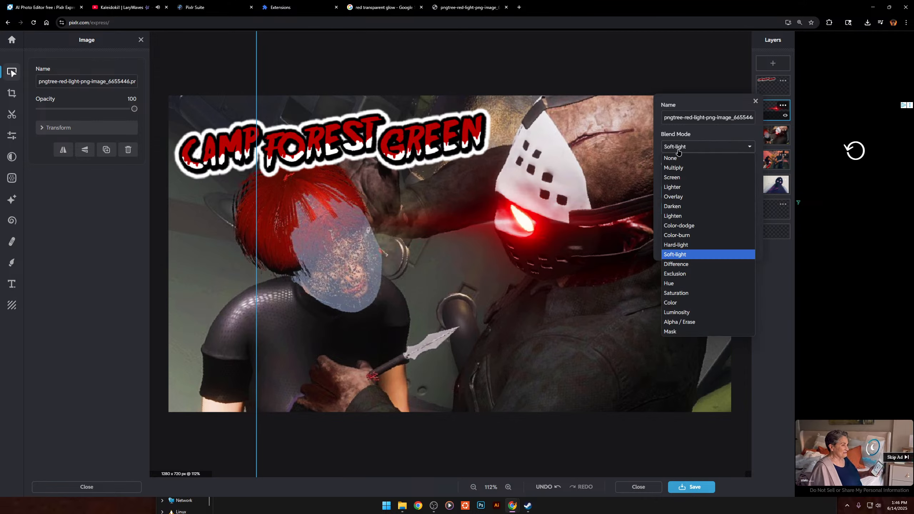
{"action": "left_click", "coordinate": [679, 245]}
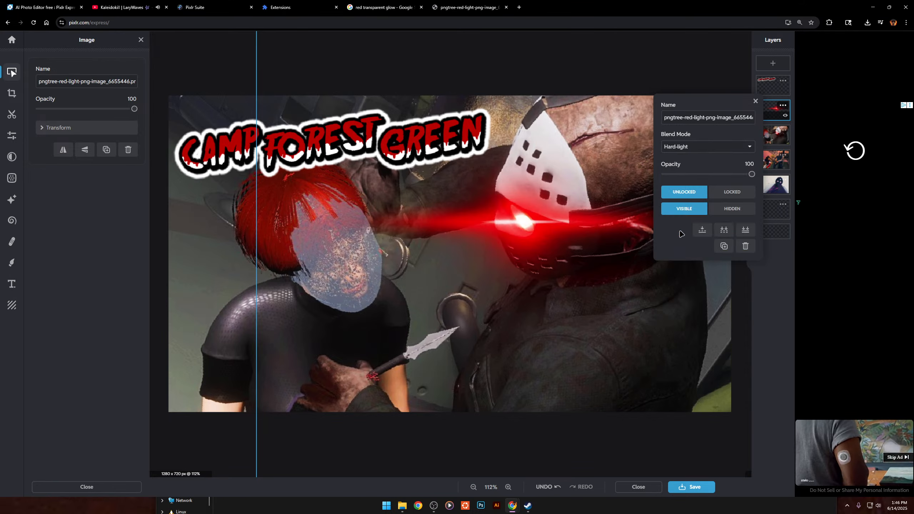
Rotate the red glow clockwise to match the mask's tilt, make it smaller and recentre it on the killer's eye.
{"action": "scroll", "coordinate": [563, 269], "scroll_direction": "down", "scroll_amount": 3}
{"action": "scroll", "coordinate": [549, 213], "scroll_direction": "up", "scroll_amount": 4}
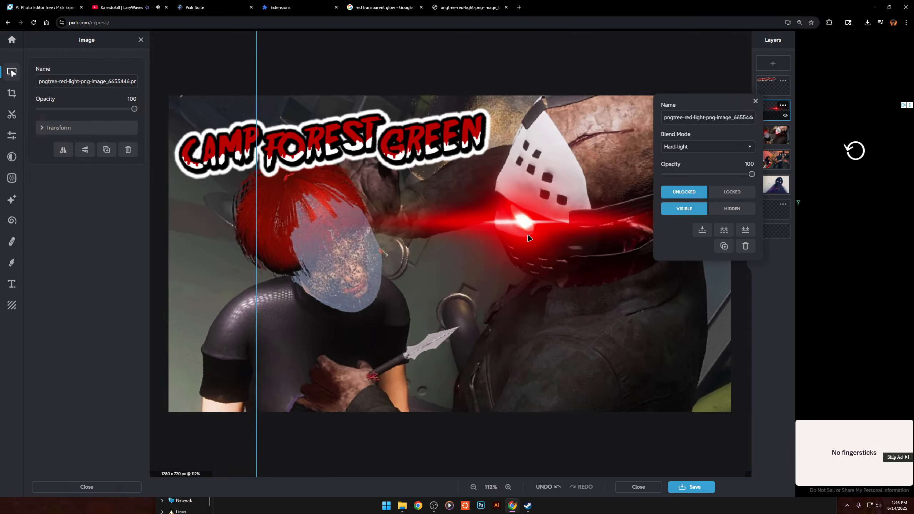
{"action": "scroll", "coordinate": [551, 266], "scroll_direction": "down", "scroll_amount": 5}
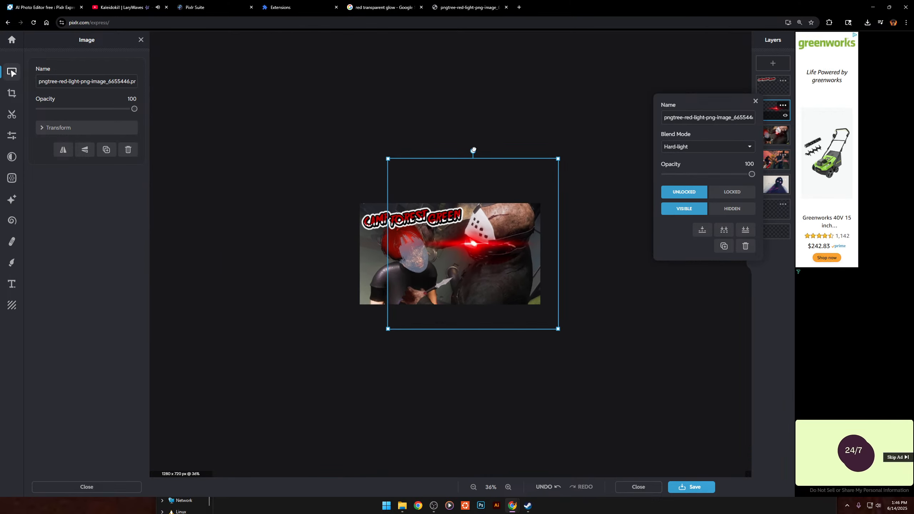
{"action": "left_click_drag", "start_coordinate": [474, 149], "coordinate": [494, 166]}
{"action": "scroll", "coordinate": [493, 149], "scroll_direction": "up", "scroll_amount": 4}
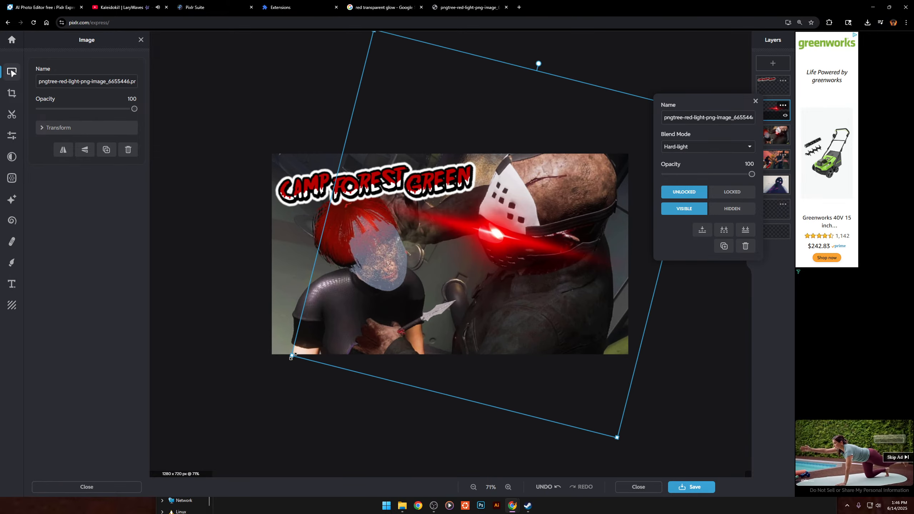
{"action": "left_click_drag", "start_coordinate": [291, 358], "coordinate": [542, 240]}
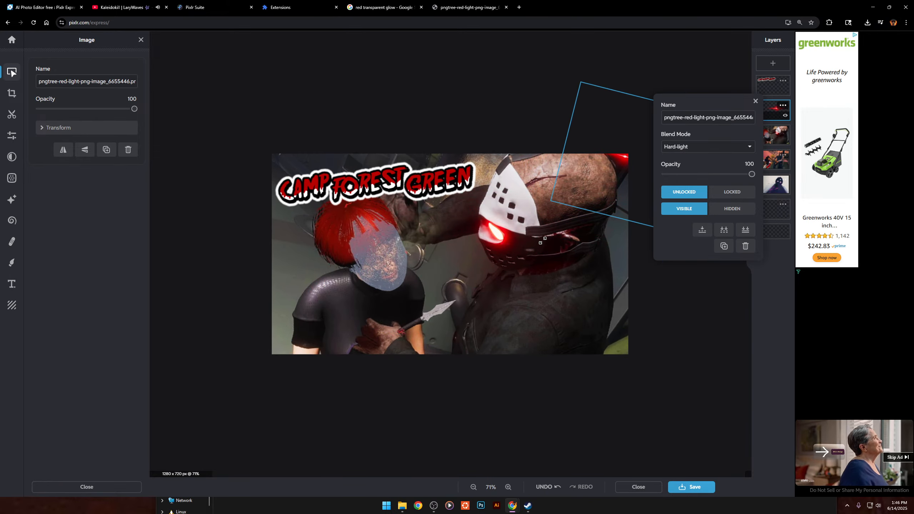
{"action": "left_click_drag", "start_coordinate": [613, 114], "coordinate": [483, 190]}
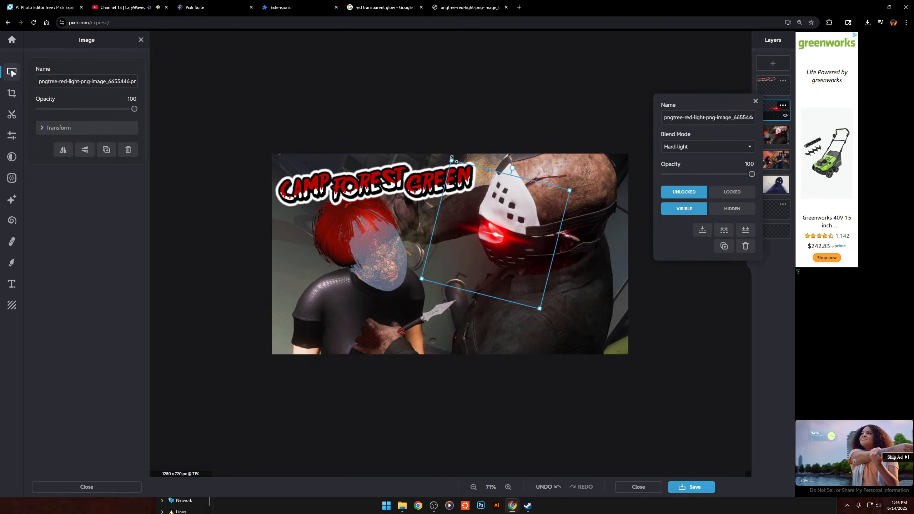
{"action": "left_click_drag", "start_coordinate": [452, 160], "coordinate": [363, 62]}
{"action": "left_click_drag", "start_coordinate": [434, 91], "coordinate": [479, 139]}
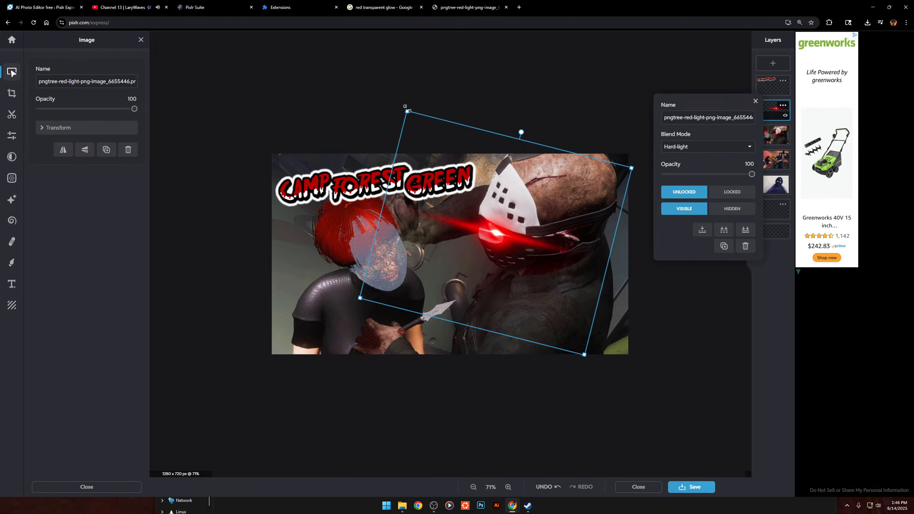
Reshape the red glow layer narrower and taller, centred on the killer's eye, and deselect it.
{"action": "left_click_drag", "start_coordinate": [407, 111], "coordinate": [579, 159]}
{"action": "left_click_drag", "start_coordinate": [617, 204], "coordinate": [531, 177]}
{"action": "left_click_drag", "start_coordinate": [495, 137], "coordinate": [411, 63]}
{"action": "left_click_drag", "start_coordinate": [451, 89], "coordinate": [493, 123]}
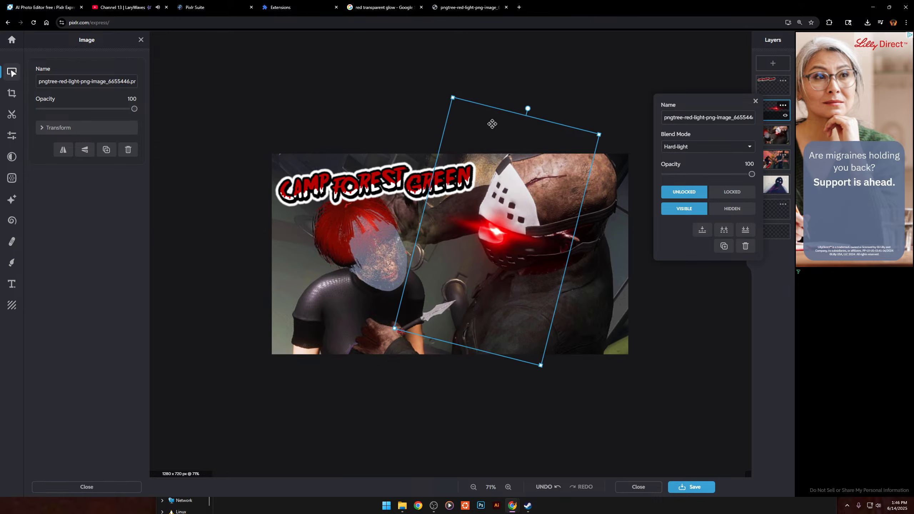
{"action": "left_click", "coordinate": [584, 47]}
Examine the eye glow in the thumbnail both close up and at reduced size.
{"action": "scroll", "coordinate": [504, 180], "scroll_direction": "down", "scroll_amount": 5}
{"action": "scroll", "coordinate": [402, 239], "scroll_direction": "up", "scroll_amount": 6}
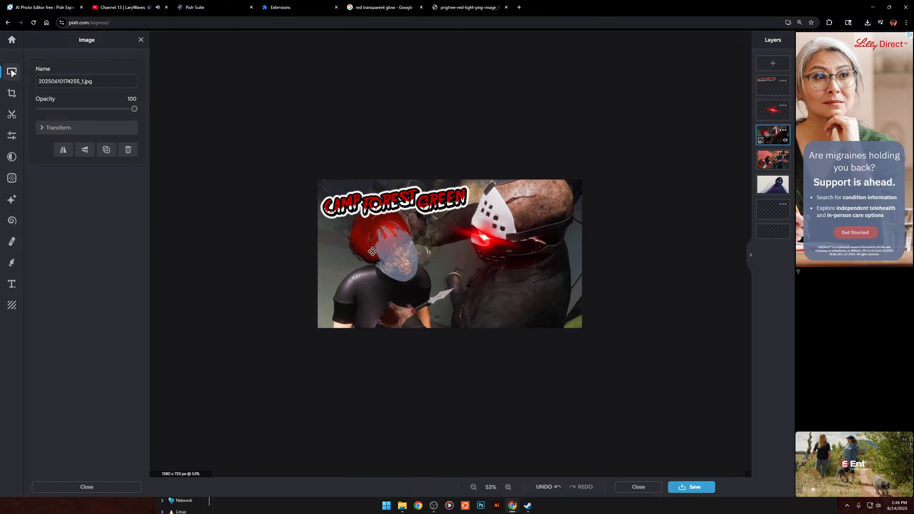
{"action": "scroll", "coordinate": [403, 239], "scroll_direction": "up", "scroll_amount": 2}
{"action": "scroll", "coordinate": [472, 176], "scroll_direction": "up", "scroll_amount": 3}
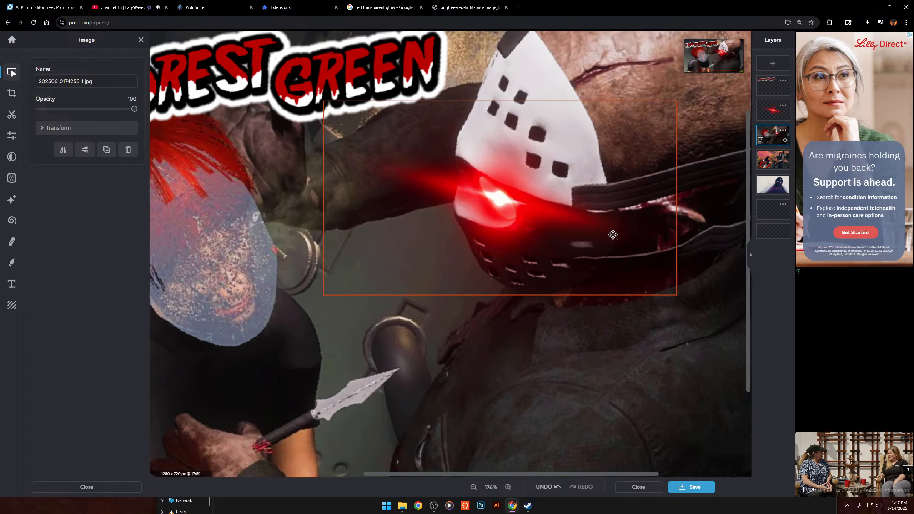
{"action": "scroll", "coordinate": [471, 176], "scroll_direction": "down", "scroll_amount": 6}
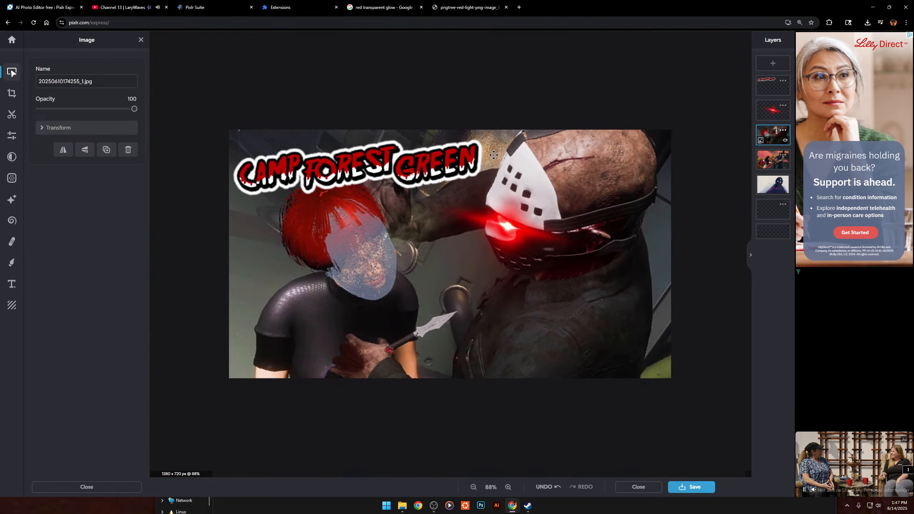
{"action": "scroll", "coordinate": [491, 156], "scroll_direction": "down", "scroll_amount": 2}
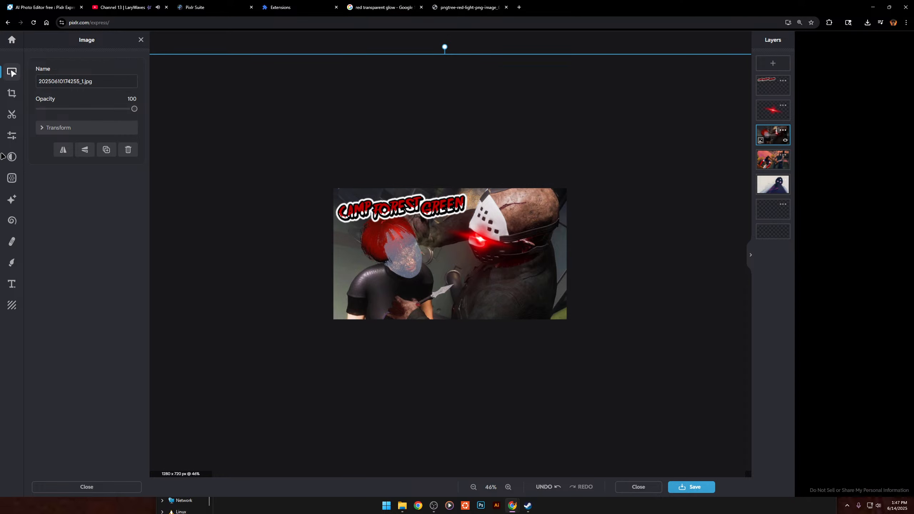
{"action": "left_click", "coordinate": [6, 143]}
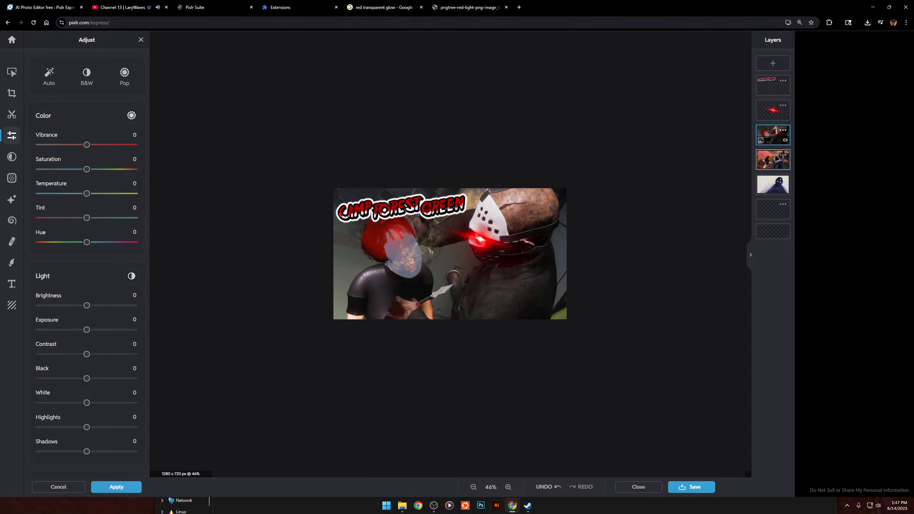
{"action": "scroll", "coordinate": [88, 323], "scroll_direction": "down", "scroll_amount": 8}
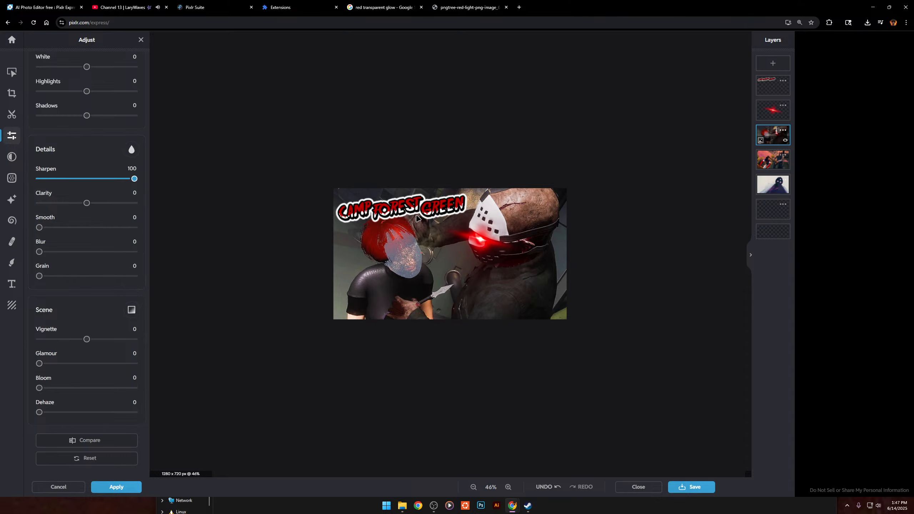
{"action": "scroll", "coordinate": [418, 218], "scroll_direction": "up", "scroll_amount": 5}
{"action": "left_click_drag", "start_coordinate": [40, 227], "coordinate": [231, 242]}
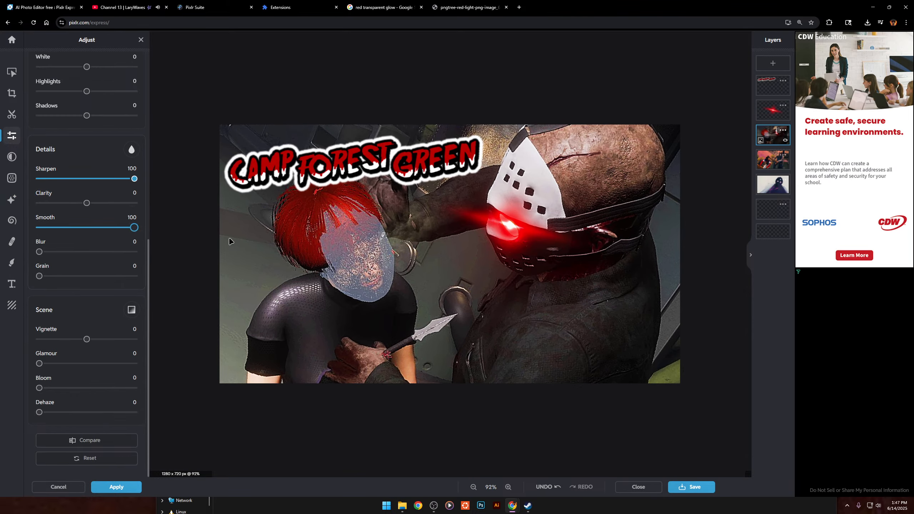
{"action": "scroll", "coordinate": [670, 471], "scroll_direction": "down", "scroll_amount": 3}
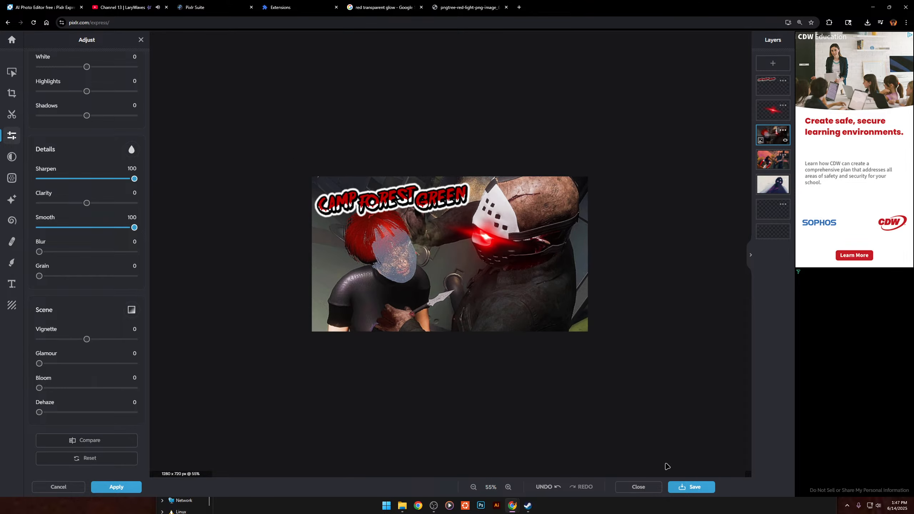
Export the thumbnail as a transparent PNG named Untitled(2) in Downloads and dismiss the sign-up prompt.
{"action": "left_click", "coordinate": [690, 488]}
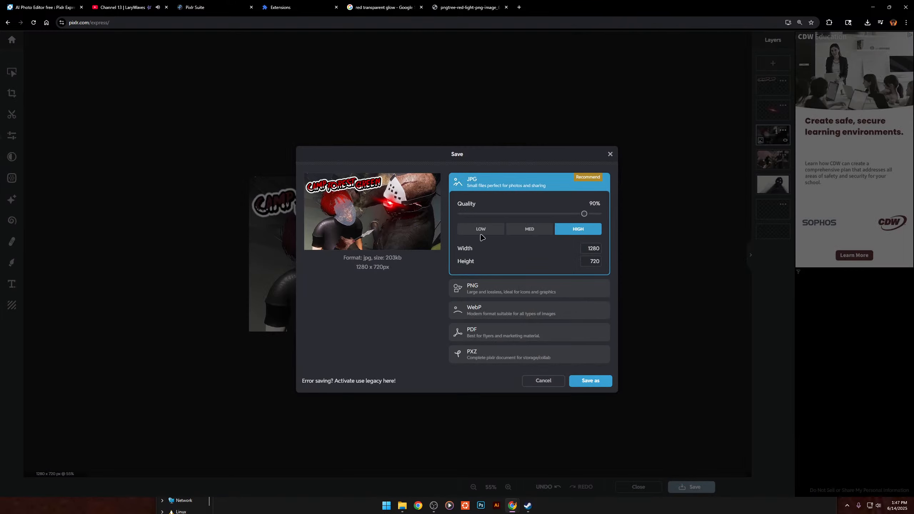
{"action": "left_click", "coordinate": [546, 290]}
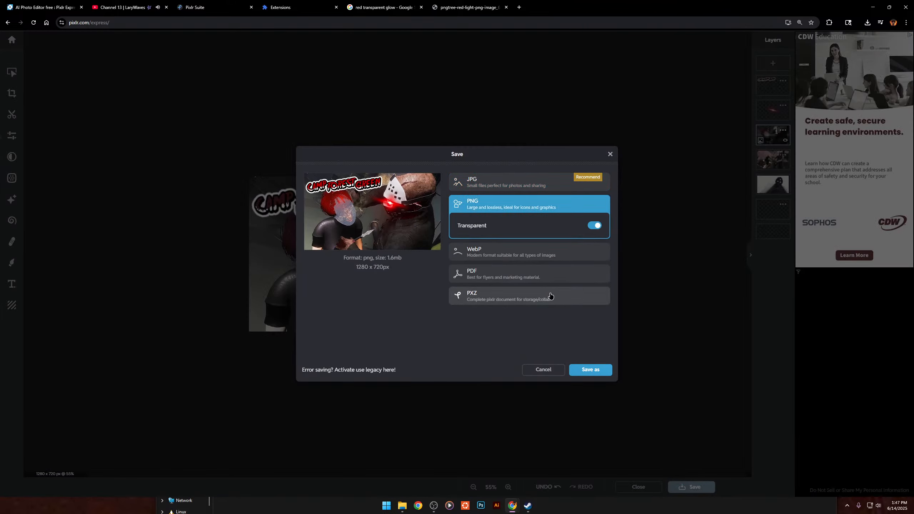
{"action": "left_click", "coordinate": [589, 371]}
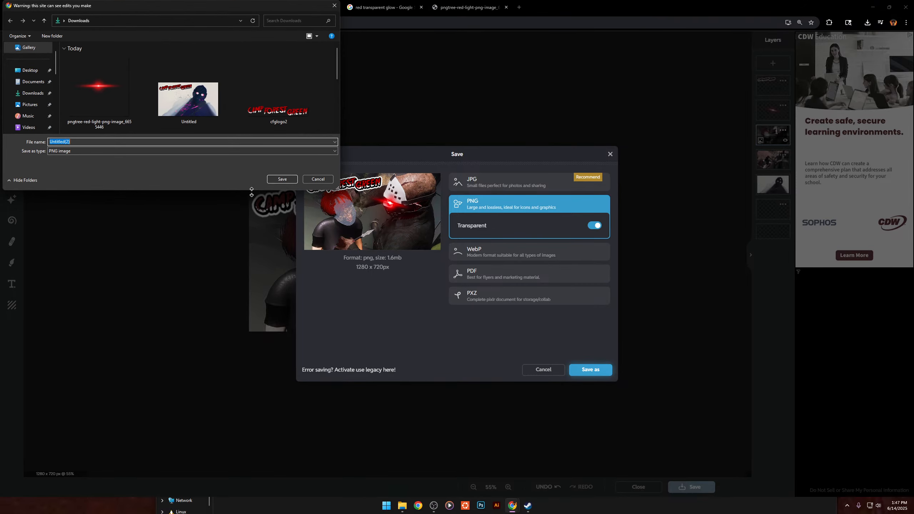
{"action": "left_click", "coordinate": [283, 179]}
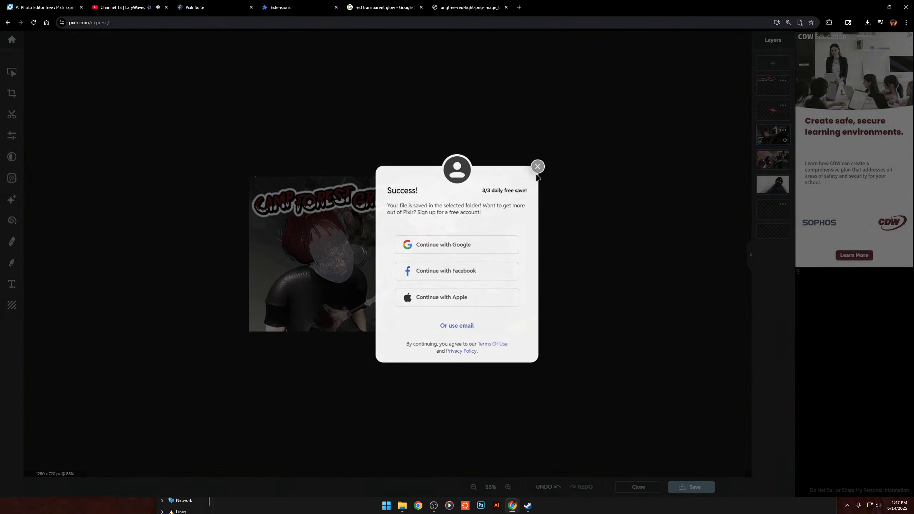
{"action": "left_click", "coordinate": [537, 167]}
{"action": "left_click", "coordinate": [402, 511]}
{"action": "left_click", "coordinate": [441, 469]}
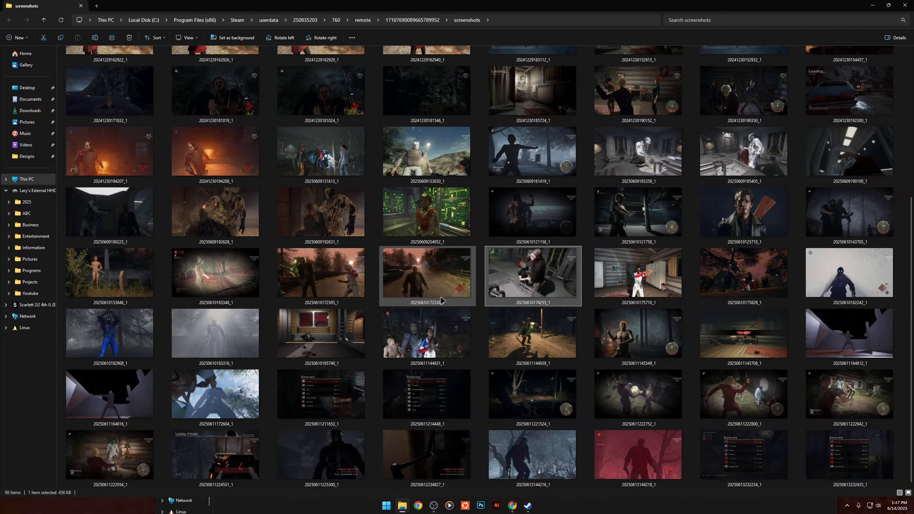
{"action": "left_click_drag", "start_coordinate": [430, 167], "coordinate": [433, 177]}
{"action": "double_click", "coordinate": [431, 164]}
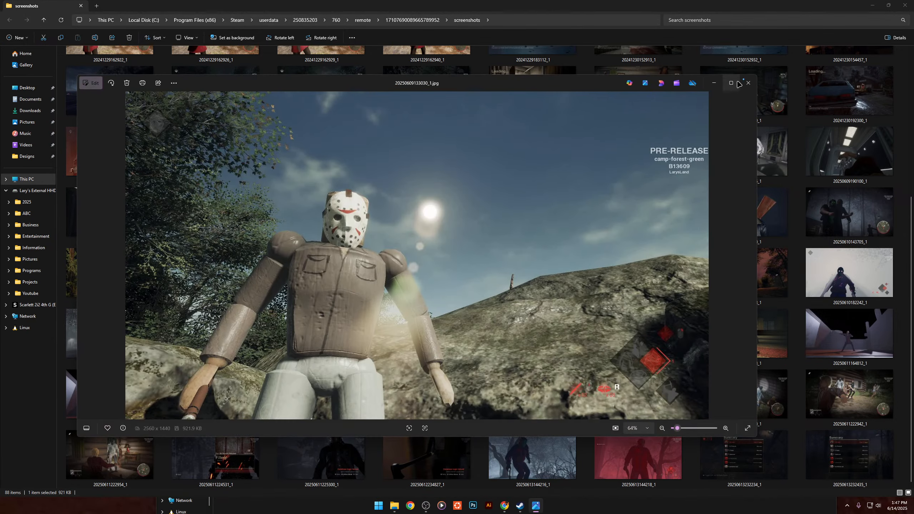
{"action": "left_click", "coordinate": [748, 83]}
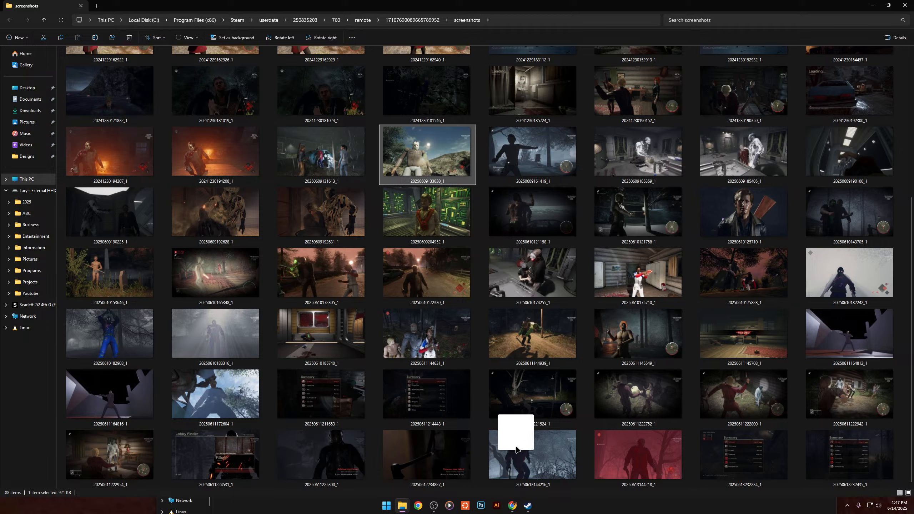
{"action": "left_click_drag", "start_coordinate": [517, 448], "coordinate": [447, 168]}
{"action": "double_click", "coordinate": [447, 169]}
{"action": "scroll", "coordinate": [473, 251], "scroll_direction": "up", "scroll_amount": 5}
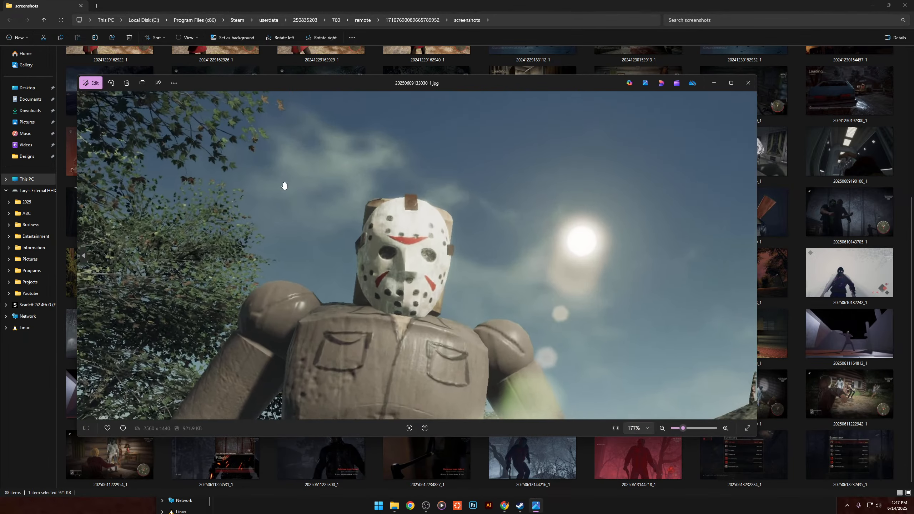
{"action": "left_click_drag", "start_coordinate": [552, 299], "coordinate": [530, 244]}
{"action": "left_click_drag", "start_coordinate": [572, 313], "coordinate": [582, 294]}
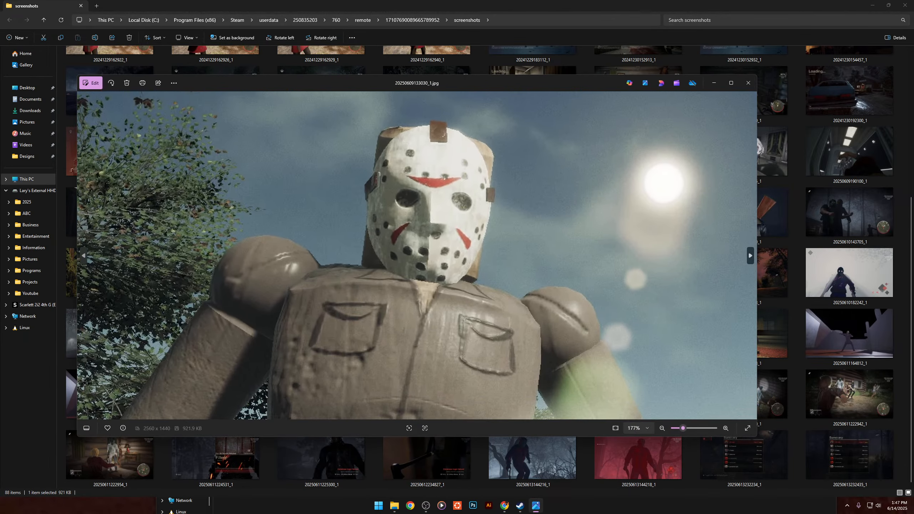
{"action": "left_click", "coordinate": [748, 82]}
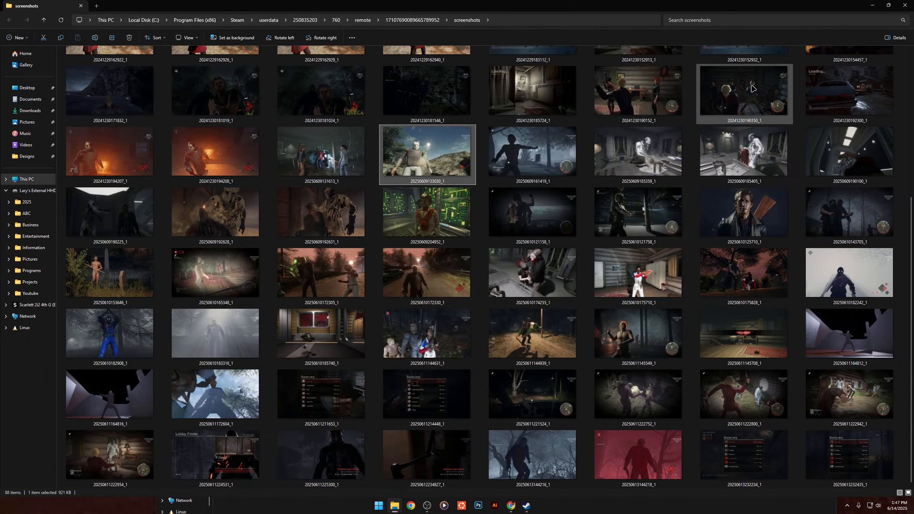
{"action": "left_click_drag", "start_coordinate": [419, 148], "coordinate": [465, 310]}
{"action": "left_click", "coordinate": [492, 271]}
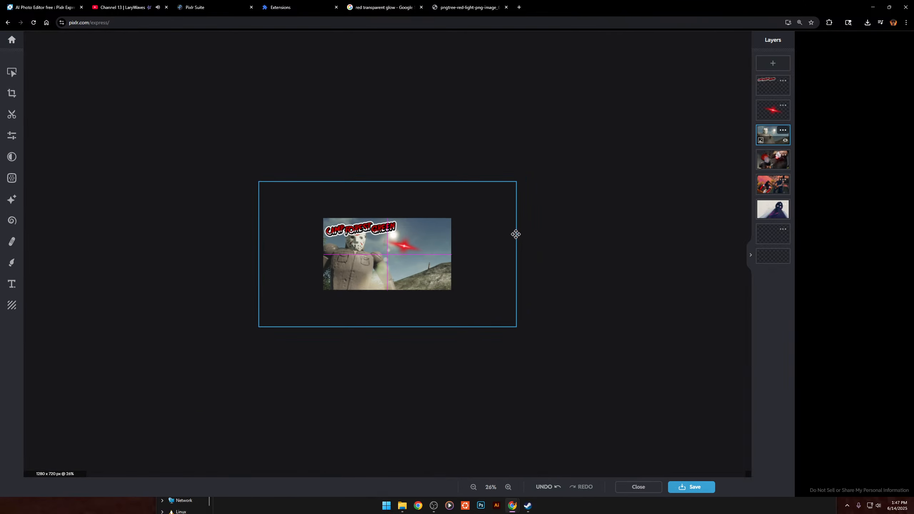
{"action": "left_click_drag", "start_coordinate": [516, 234], "coordinate": [534, 239]}
{"action": "left_click_drag", "start_coordinate": [774, 113], "coordinate": [775, 139]}
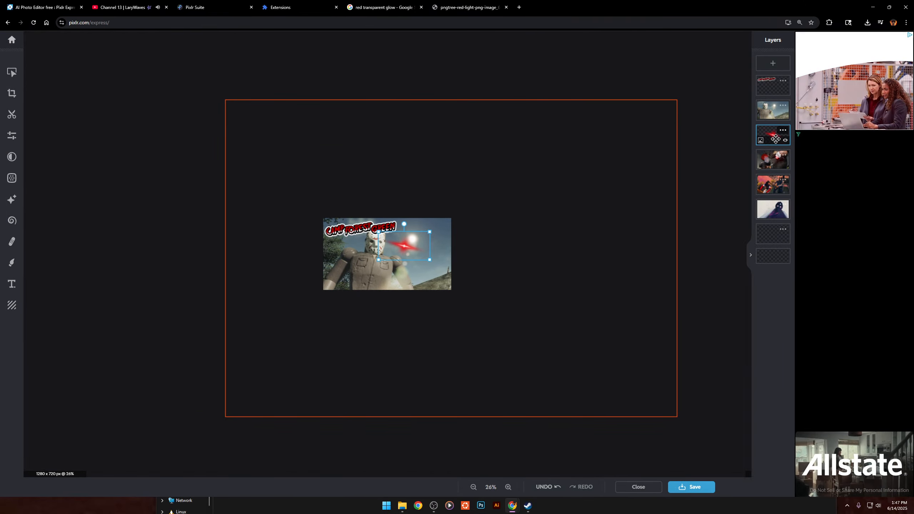
Hide the red glow layer and the three older screenshot layers beneath the new image.
{"action": "left_click", "coordinate": [785, 140]}
{"action": "left_click", "coordinate": [784, 168]}
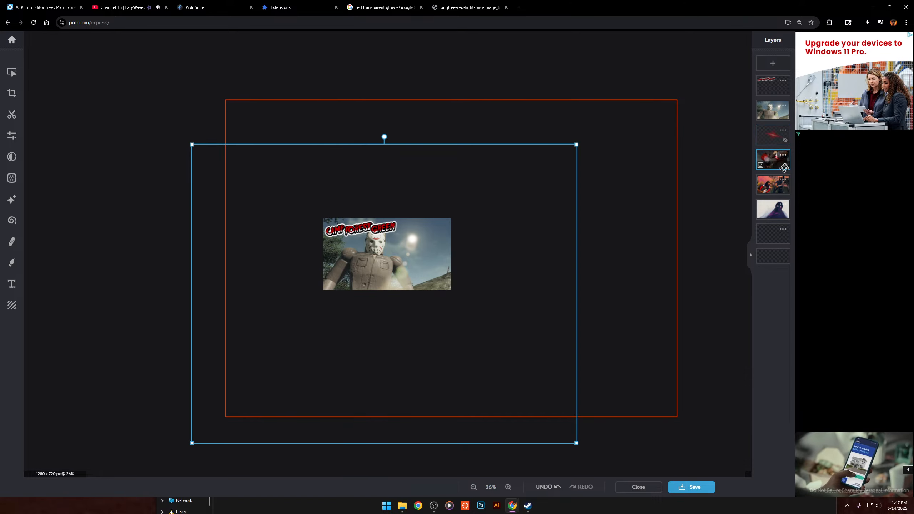
{"action": "left_click", "coordinate": [785, 165]}
{"action": "left_click", "coordinate": [786, 190]}
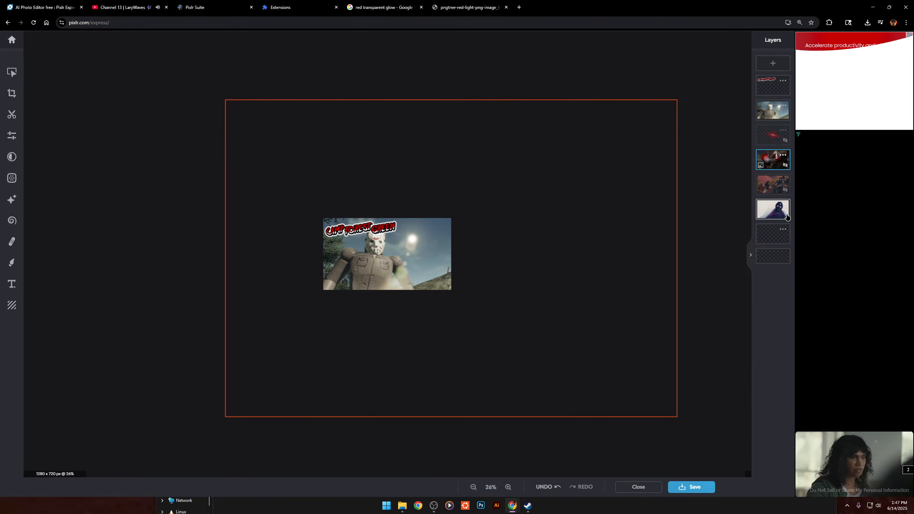
{"action": "left_click", "coordinate": [785, 215]}
{"action": "left_click", "coordinate": [772, 111]}
{"action": "left_click", "coordinate": [15, 74]}
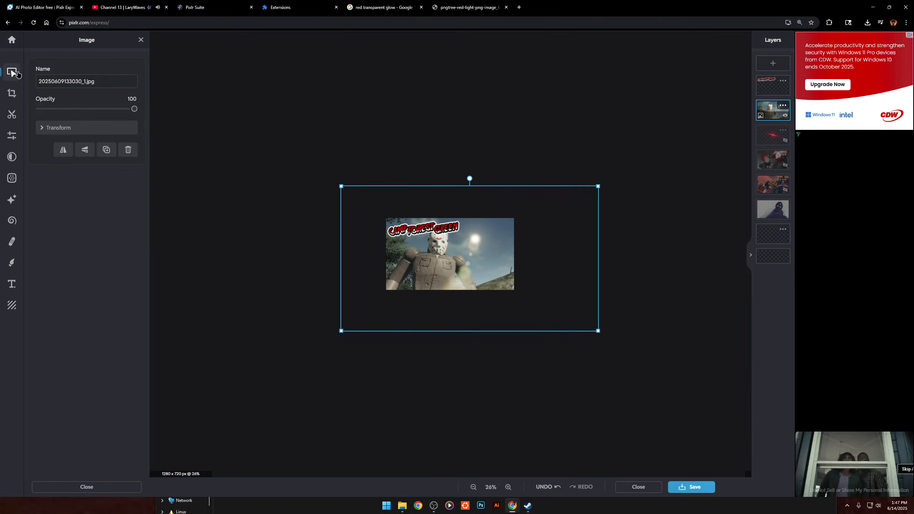
{"action": "left_click", "coordinate": [63, 149]}
{"action": "scroll", "coordinate": [424, 179], "scroll_direction": "up", "scroll_amount": 3}
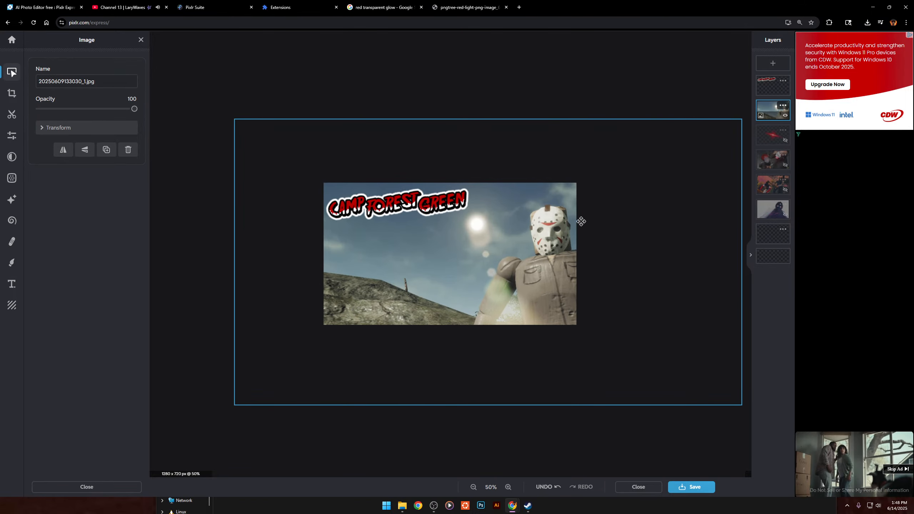
{"action": "left_click", "coordinate": [63, 149]}
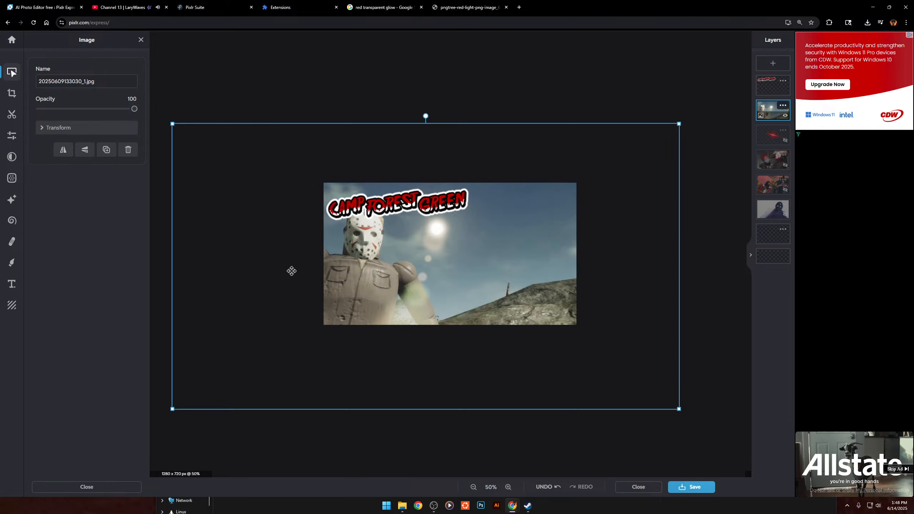
{"action": "left_click_drag", "start_coordinate": [263, 339], "coordinate": [322, 372]}
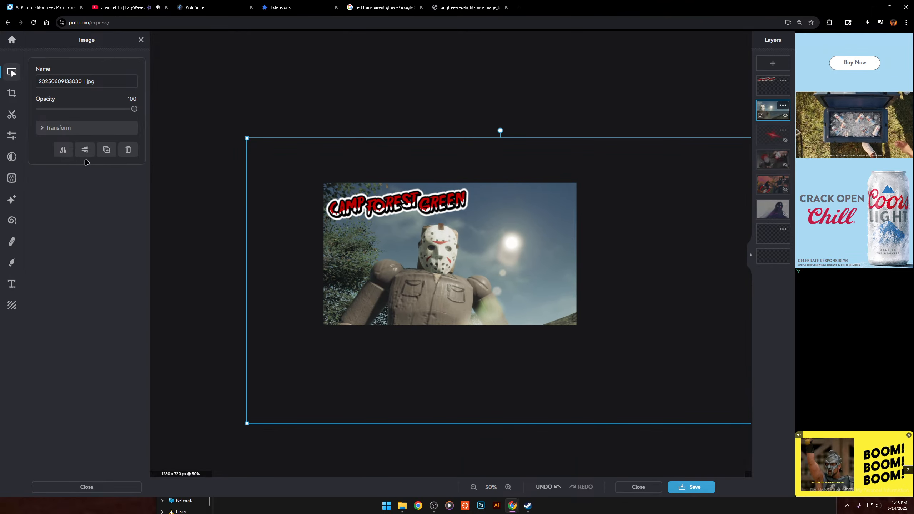
{"action": "left_click", "coordinate": [63, 149]}
{"action": "left_click_drag", "start_coordinate": [407, 327], "coordinate": [291, 327]}
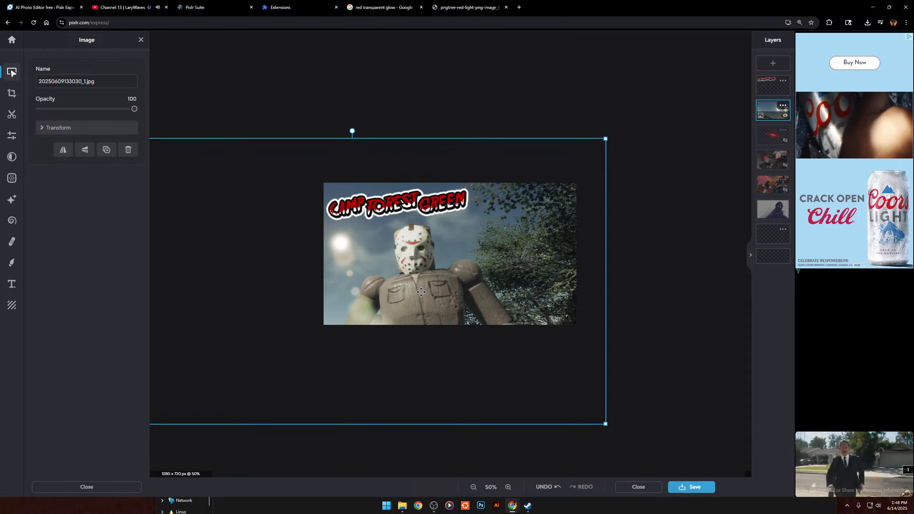
{"action": "left_click_drag", "start_coordinate": [421, 293], "coordinate": [418, 288]}
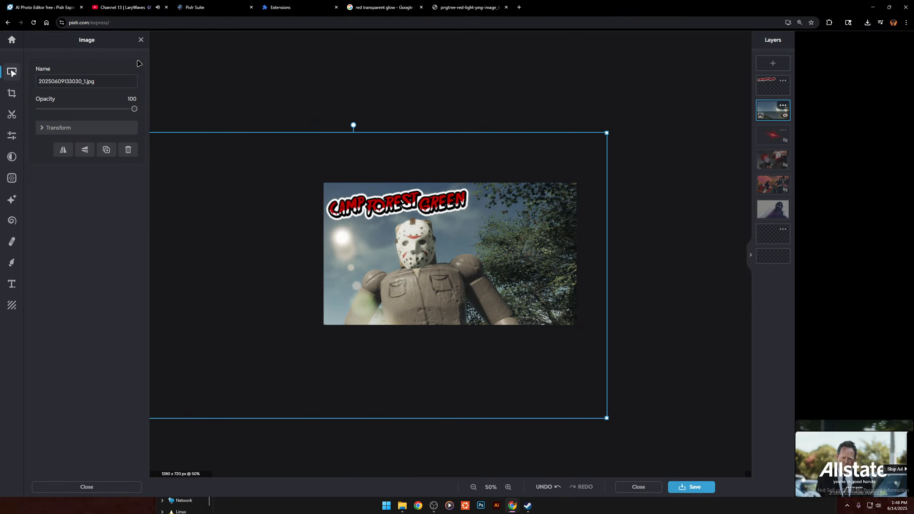
Apply the Pop adjustment to the masked killer layer, with Vibrance at 100 and Saturation at 24.
{"action": "left_click", "coordinate": [13, 136]}
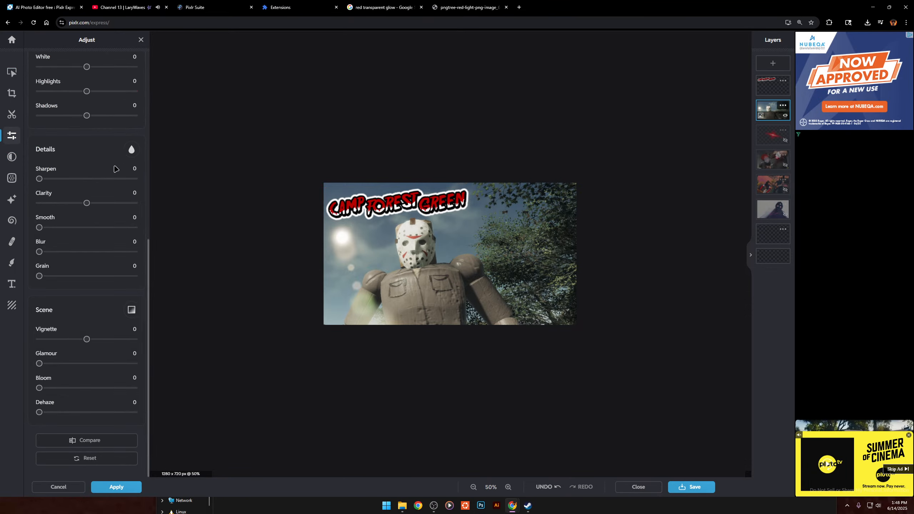
{"action": "scroll", "coordinate": [115, 168], "scroll_direction": "up", "scroll_amount": 10}
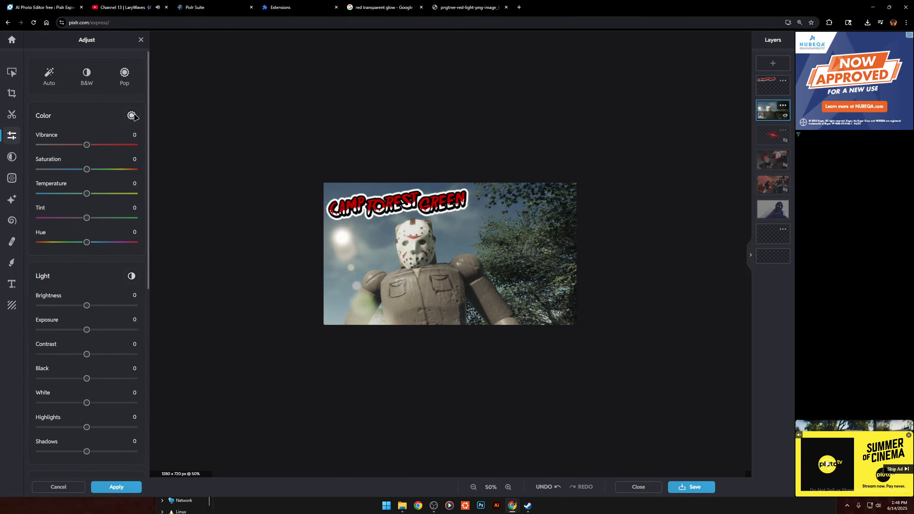
{"action": "left_click", "coordinate": [117, 78]}
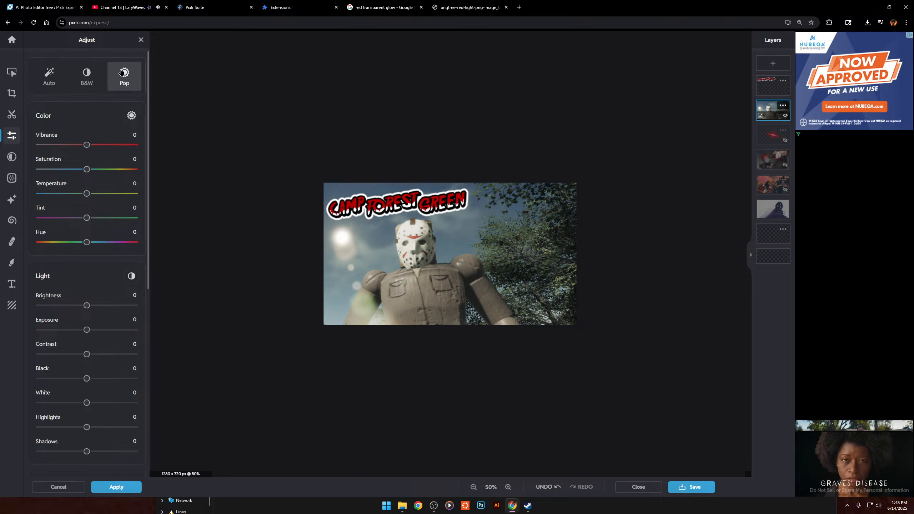
{"action": "left_click", "coordinate": [52, 77]}
{"action": "left_click", "coordinate": [125, 81]}
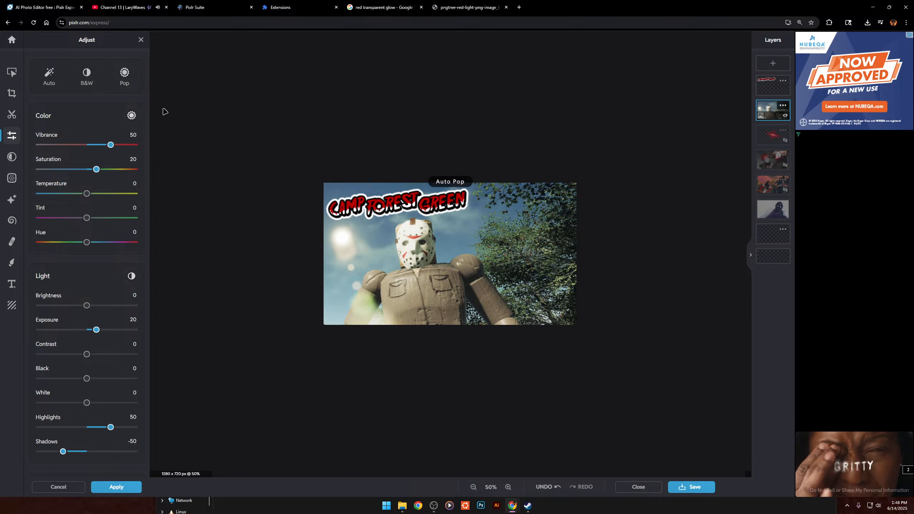
{"action": "left_click_drag", "start_coordinate": [110, 144], "coordinate": [137, 145]}
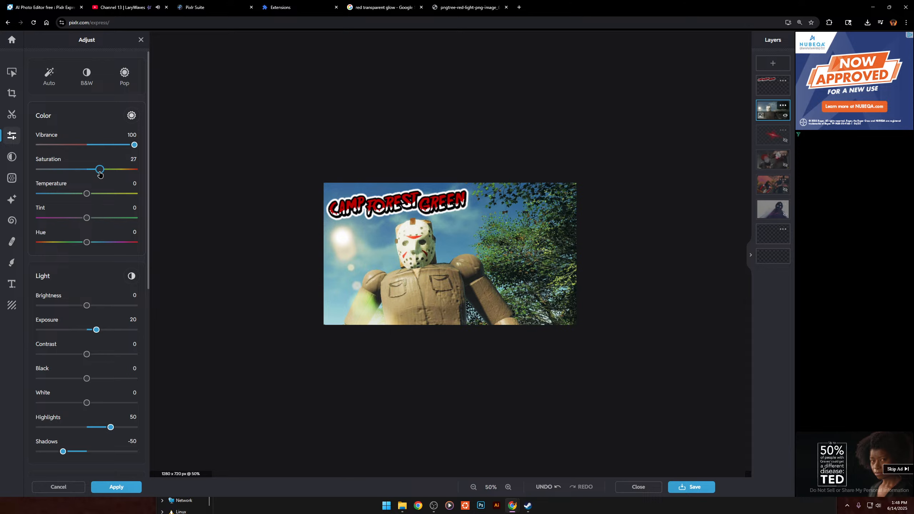
{"action": "left_click_drag", "start_coordinate": [100, 173], "coordinate": [101, 177]}
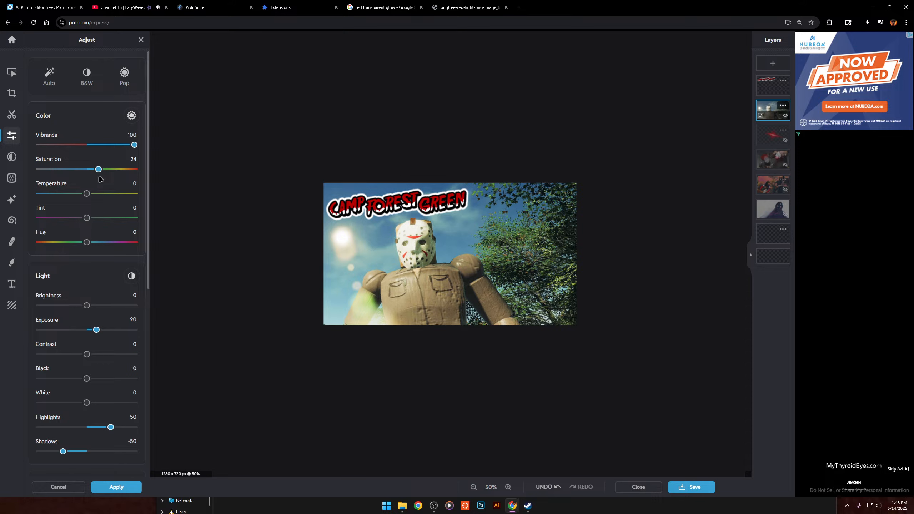
Set the masked killer layer's Sharpen and Smooth to 100.
{"action": "scroll", "coordinate": [71, 335], "scroll_direction": "down", "scroll_amount": 5}
{"action": "left_click_drag", "start_coordinate": [40, 341], "coordinate": [207, 355]}
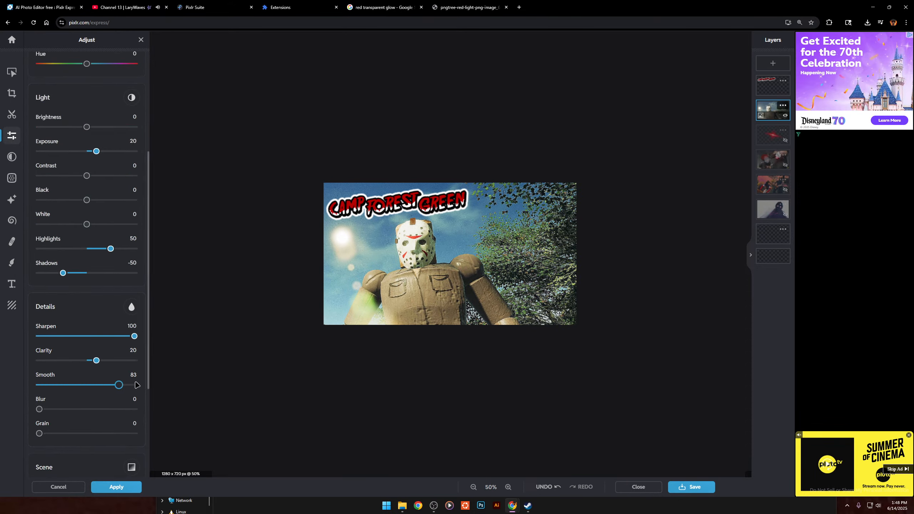
{"action": "left_click_drag", "start_coordinate": [137, 385], "coordinate": [269, 348]}
Set the masked killer layer's Brightness to 11, Exposure to 5, Contrast to 8 and White to -8, and apply the adjustments.
{"action": "scroll", "coordinate": [63, 231], "scroll_direction": "up", "scroll_amount": 2}
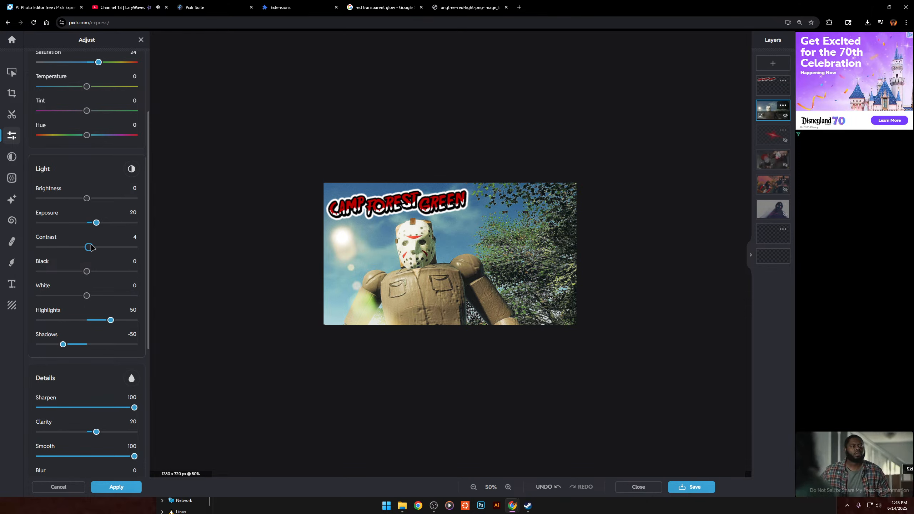
{"action": "left_click_drag", "start_coordinate": [90, 248], "coordinate": [100, 249]}
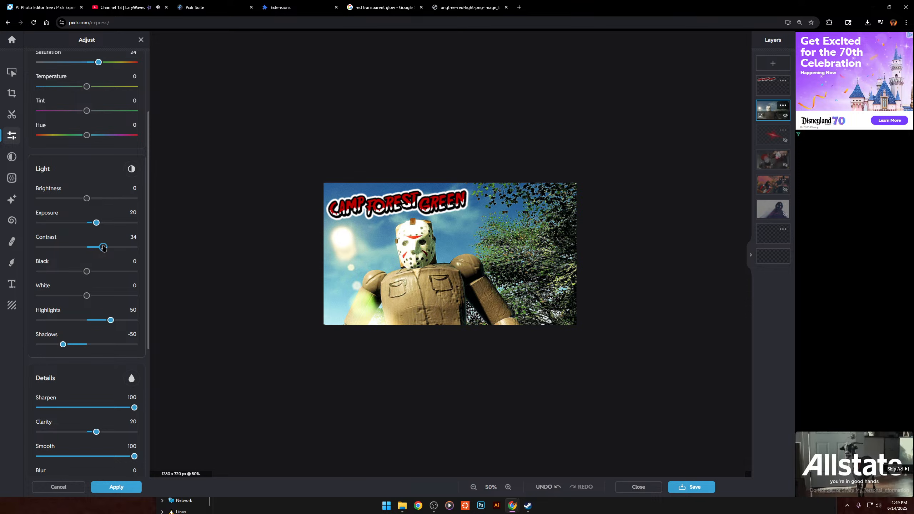
{"action": "left_click_drag", "start_coordinate": [103, 247], "coordinate": [90, 220]}
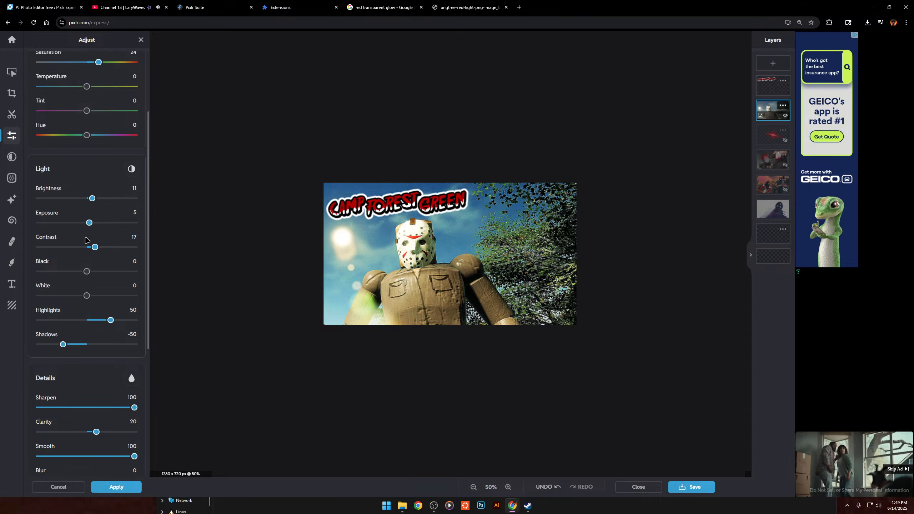
{"action": "left_click_drag", "start_coordinate": [86, 295], "coordinate": [91, 270]}
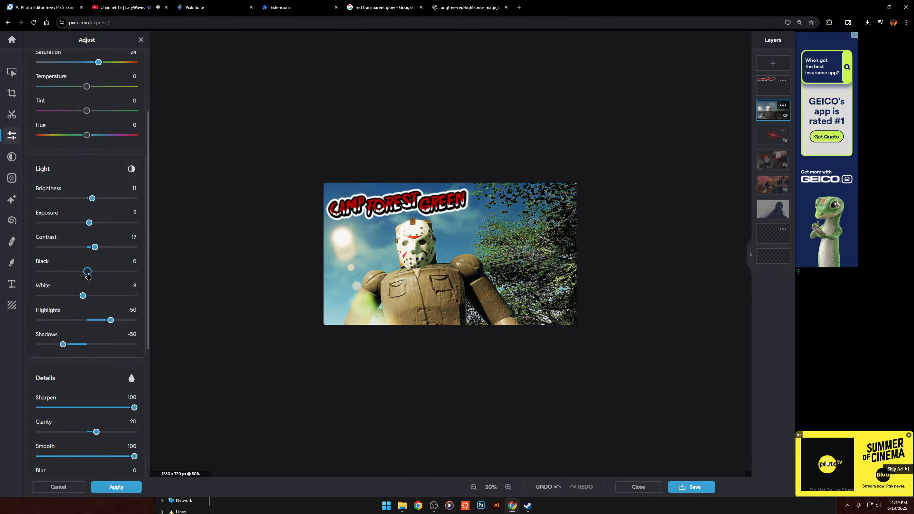
{"action": "mouse_move", "coordinate": [94, 248]}
{"action": "left_mouse_down"}
{"action": "mouse_move", "coordinate": [104, 247]}
{"action": "mouse_move", "coordinate": [91, 251]}
{"action": "left_mouse_up"}
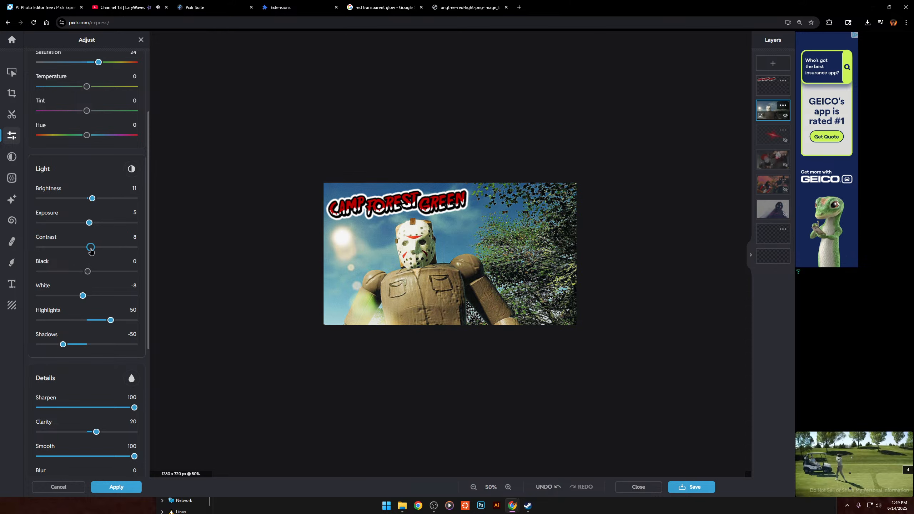
{"action": "scroll", "coordinate": [85, 202], "scroll_direction": "up", "scroll_amount": 3}
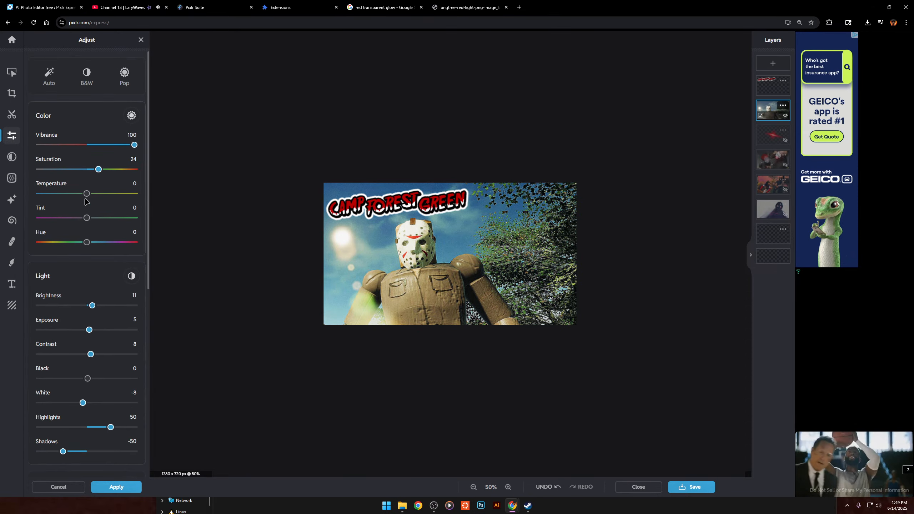
{"action": "left_click", "coordinate": [103, 488]}
Start a second adjustment on the masked killer layer with the Auto preset and Vibrance at 50.
{"action": "left_click", "coordinate": [12, 136]}
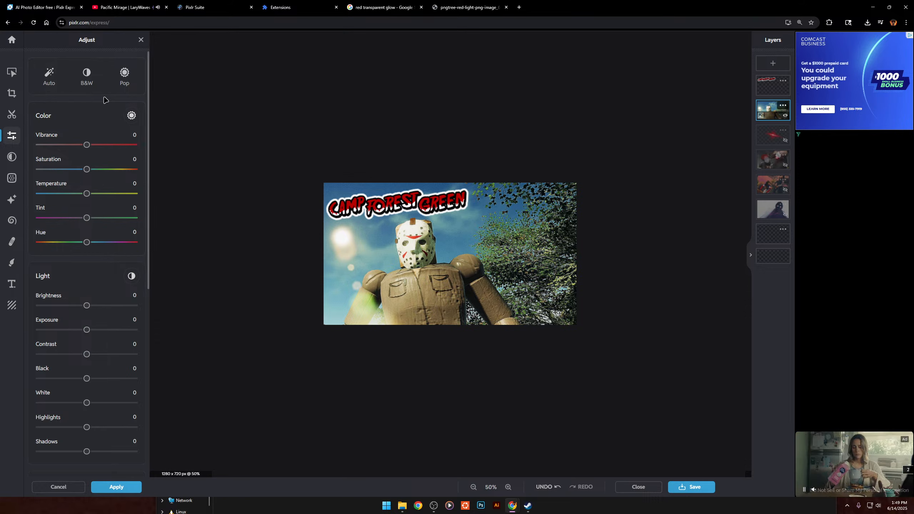
{"action": "left_click", "coordinate": [124, 75]}
{"action": "left_click", "coordinate": [54, 81]}
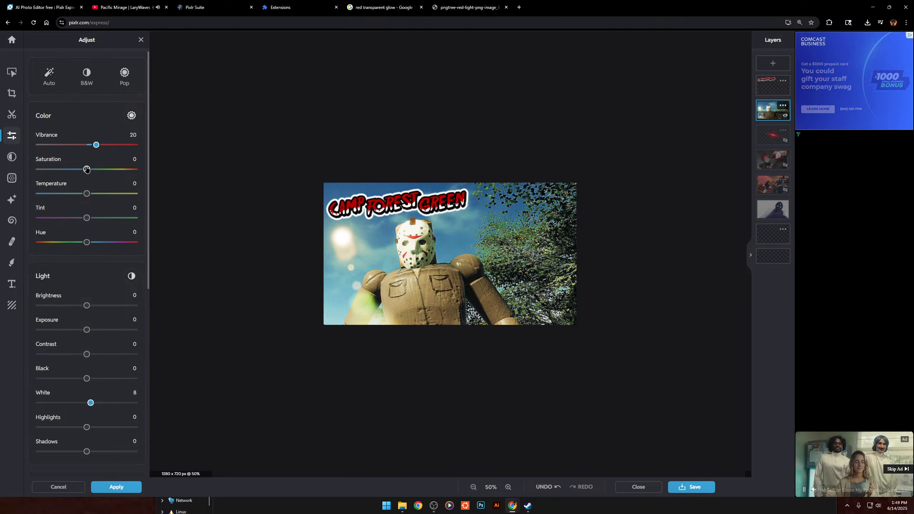
{"action": "left_click_drag", "start_coordinate": [97, 145], "coordinate": [116, 151]}
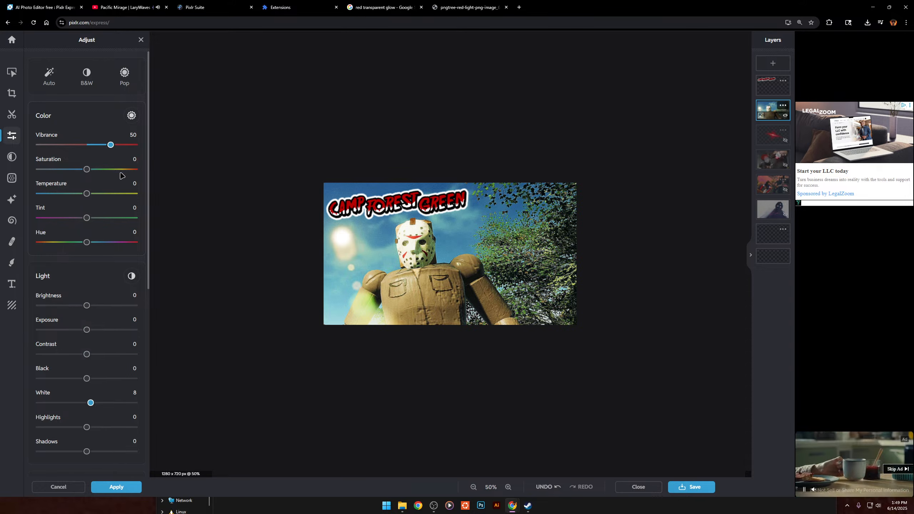
Set the masked killer layer's Smooth to 100 and check the effect on the image.
{"action": "scroll", "coordinate": [378, 200], "scroll_direction": "down", "scroll_amount": 2}
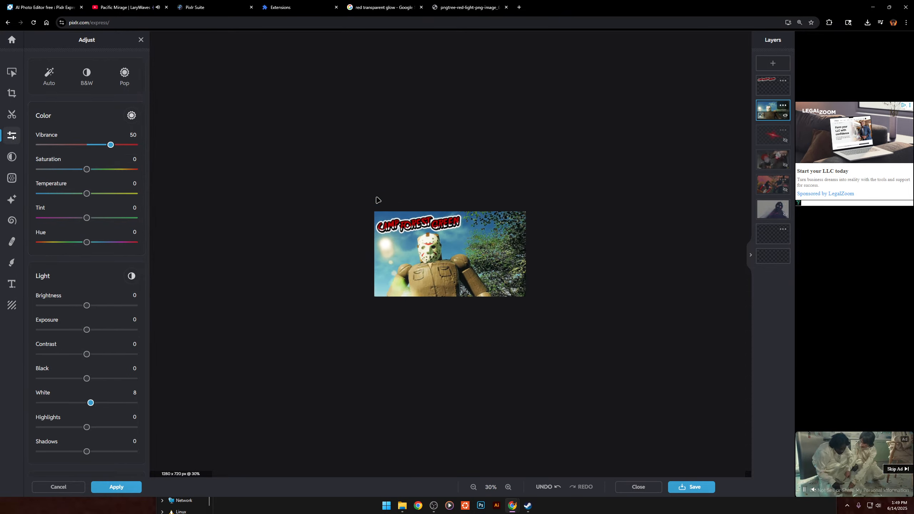
{"action": "scroll", "coordinate": [450, 171], "scroll_direction": "up", "scroll_amount": 4}
{"action": "scroll", "coordinate": [446, 165], "scroll_direction": "up", "scroll_amount": 2}
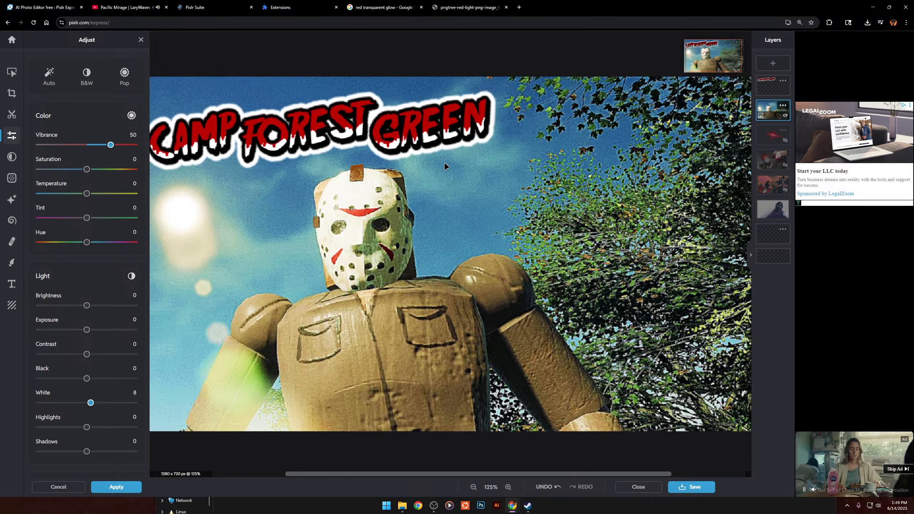
{"action": "scroll", "coordinate": [445, 164], "scroll_direction": "down", "scroll_amount": 2}
{"action": "scroll", "coordinate": [83, 356], "scroll_direction": "down", "scroll_amount": 1}
{"action": "scroll", "coordinate": [84, 356], "scroll_direction": "down", "scroll_amount": 5}
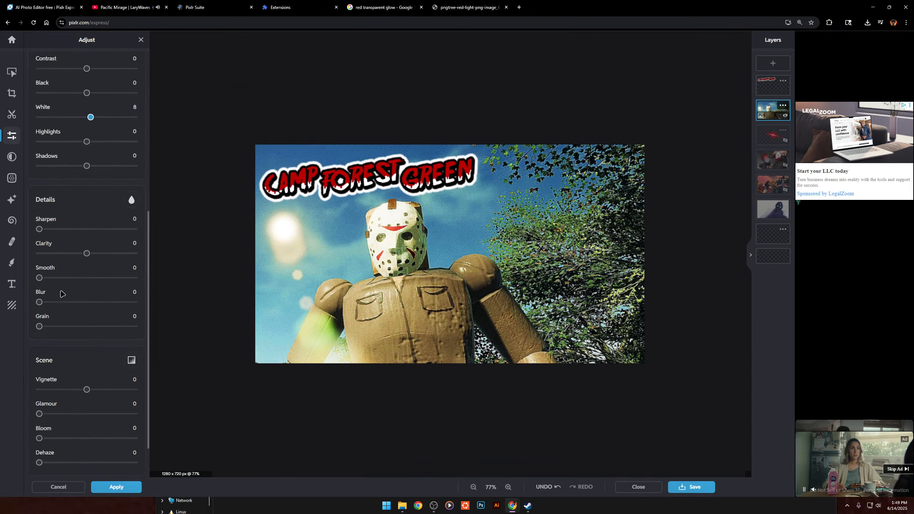
{"action": "left_click_drag", "start_coordinate": [41, 278], "coordinate": [3, 287]}
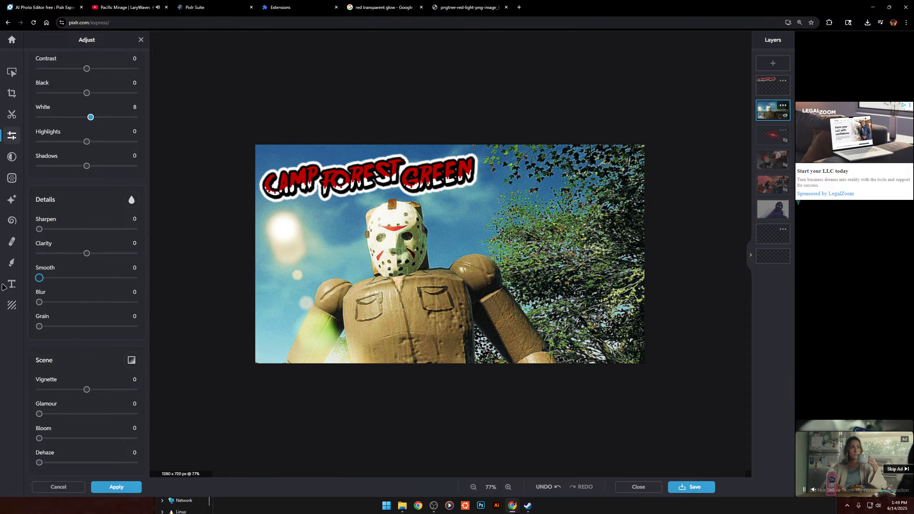
{"action": "scroll", "coordinate": [435, 326], "scroll_direction": "down", "scroll_amount": 3}
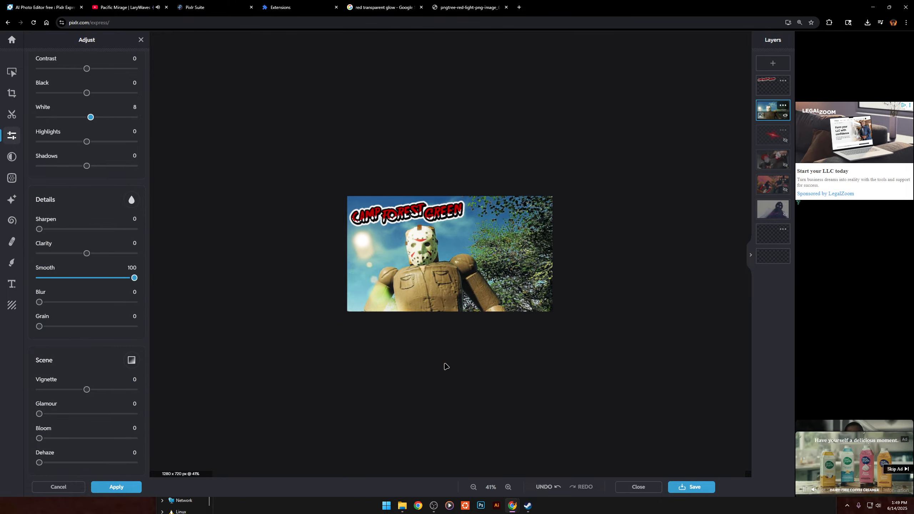
{"action": "scroll", "coordinate": [445, 368], "scroll_direction": "up", "scroll_amount": 4}
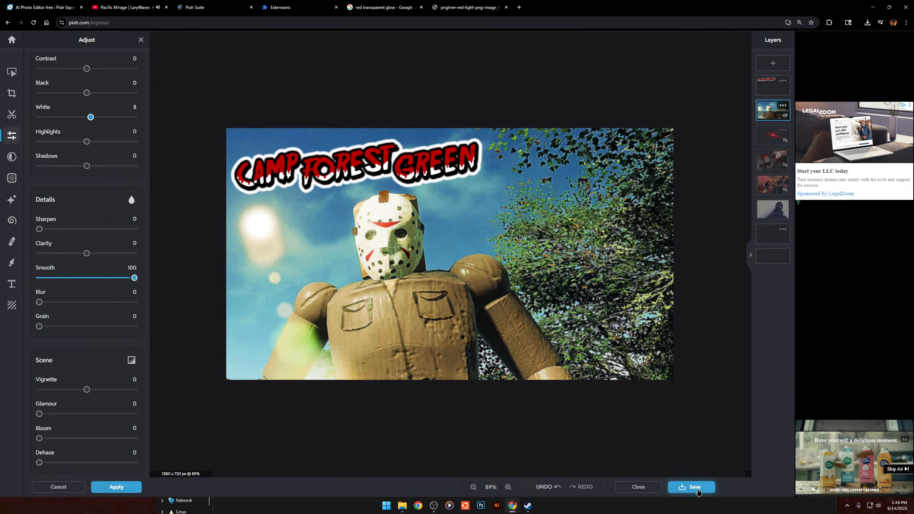
Try to save the masked killer thumbnail.
{"action": "left_click", "coordinate": [697, 490]}
{"action": "left_click", "coordinate": [667, 119]}
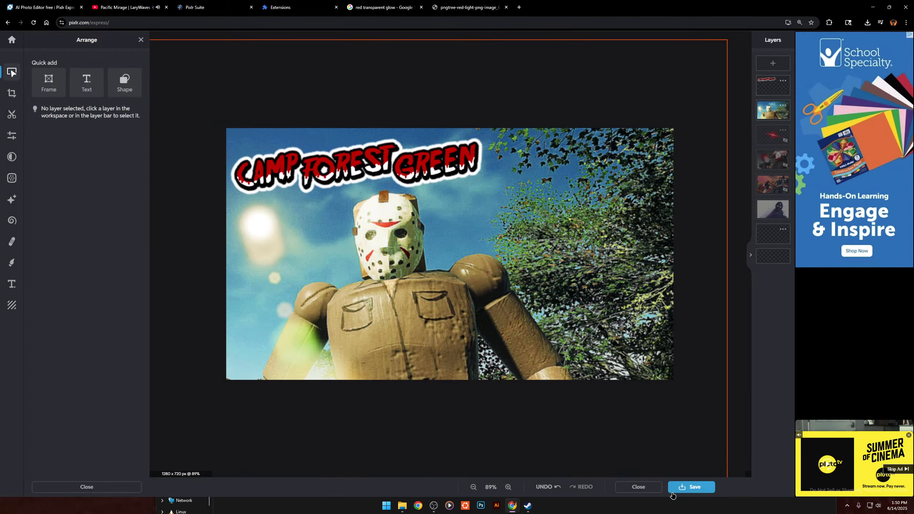
{"action": "left_click", "coordinate": [673, 491]}
{"action": "left_click", "coordinate": [667, 120]}
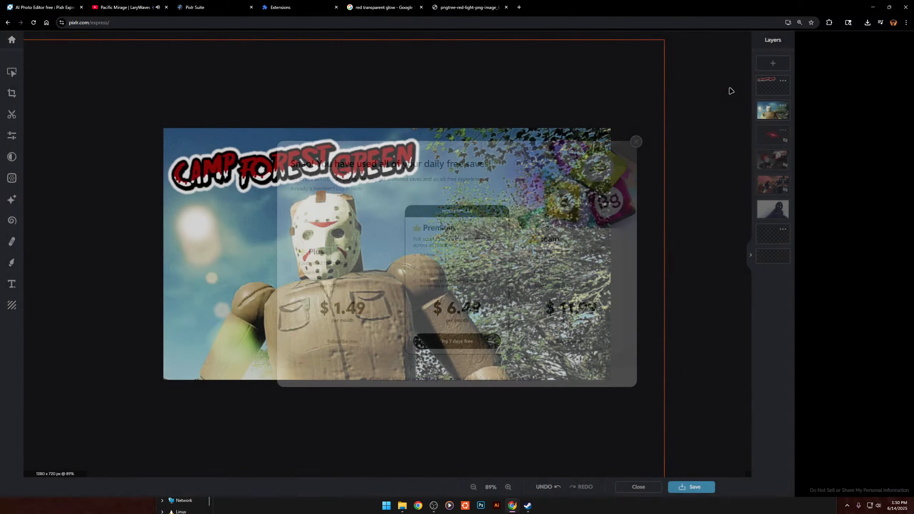
Reset the daily save limit with the Pixlr.com Reset Limit browser extension.
{"action": "left_click", "coordinate": [830, 23]}
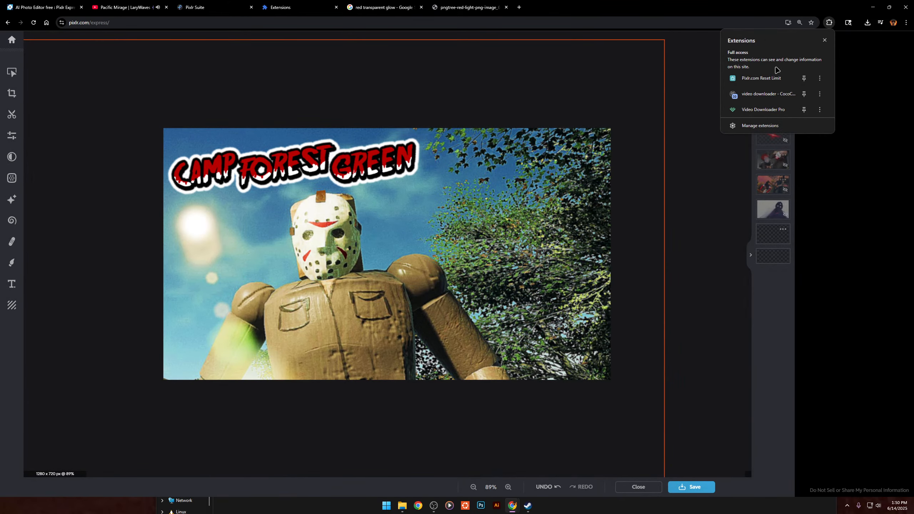
{"action": "left_click", "coordinate": [774, 78]}
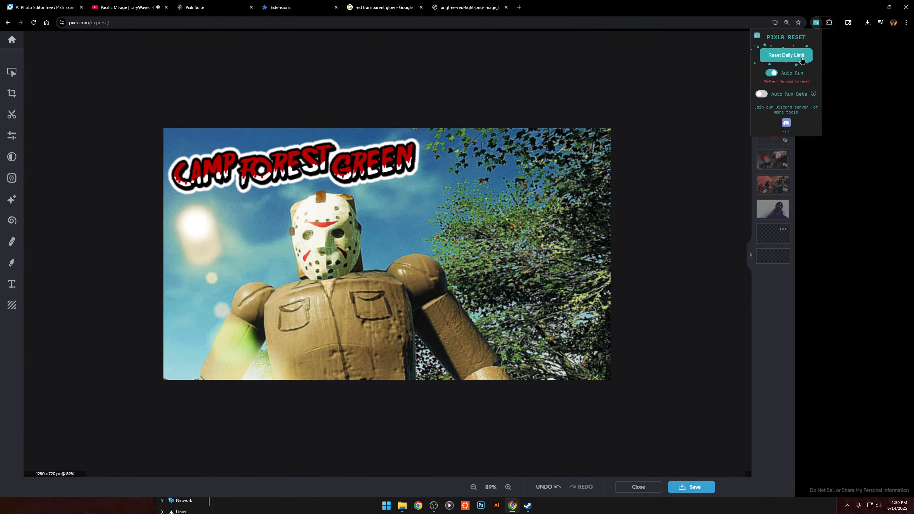
{"action": "left_click", "coordinate": [792, 56]}
{"action": "left_click", "coordinate": [519, 66]}
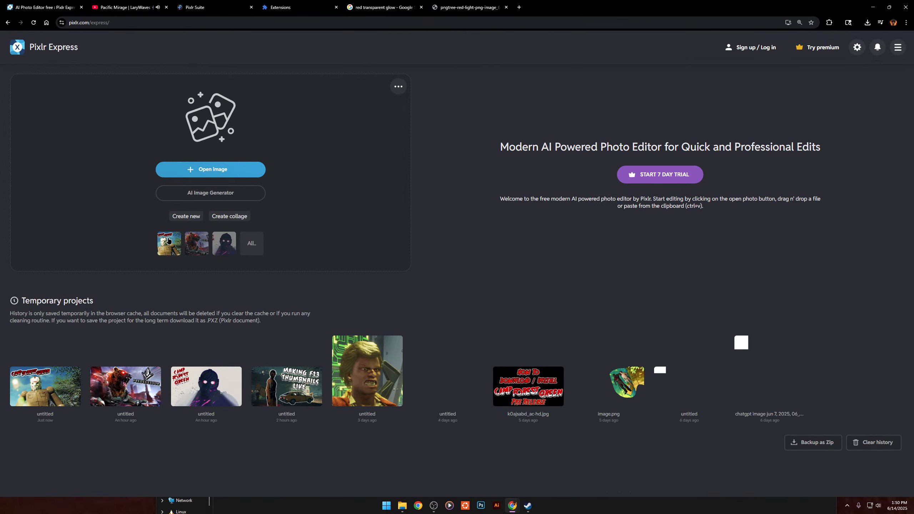
Reopen the most recent thumbnail project and export it as a transparent PNG named cdsec in Downloads.
{"action": "left_click", "coordinate": [168, 241]}
{"action": "left_click", "coordinate": [699, 487]}
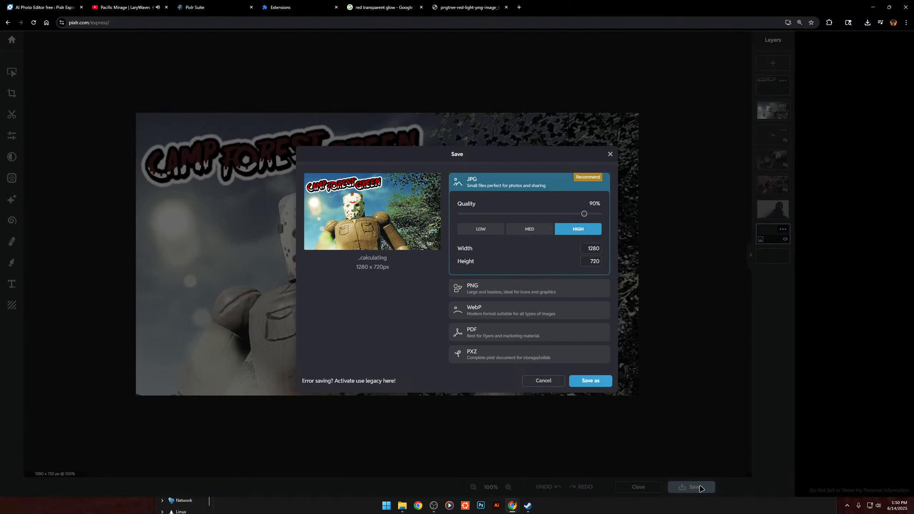
{"action": "left_click", "coordinate": [532, 287]}
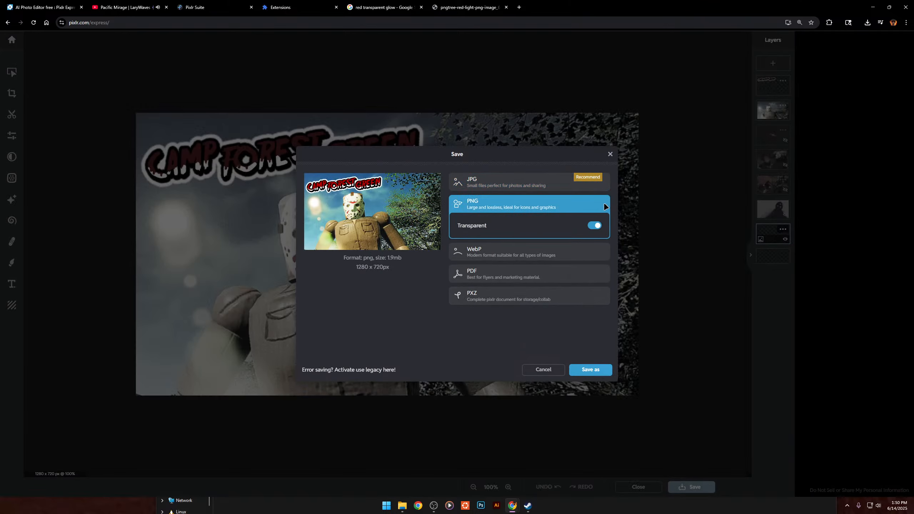
{"action": "left_click", "coordinate": [590, 370]}
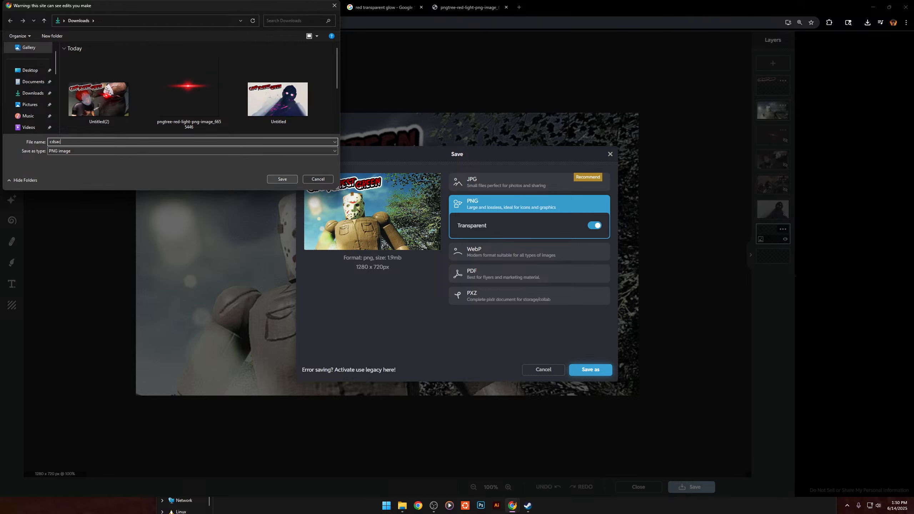
{"action": "left_click", "coordinate": [287, 179]}
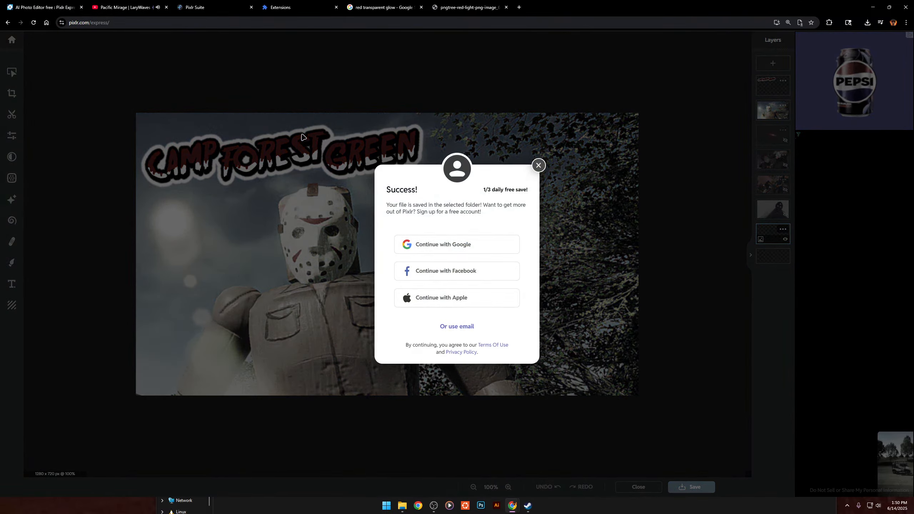
{"action": "left_click", "coordinate": [539, 166]}
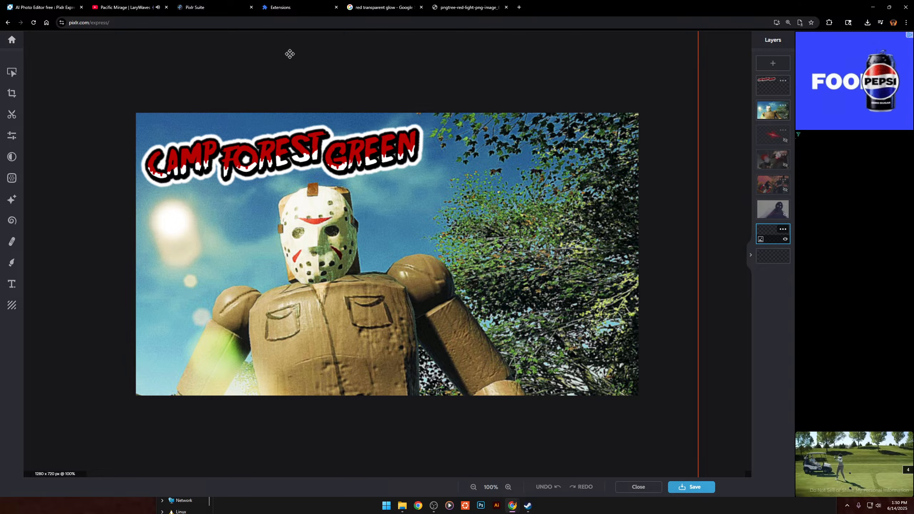
{"action": "mouse_move", "coordinate": [402, 505]}
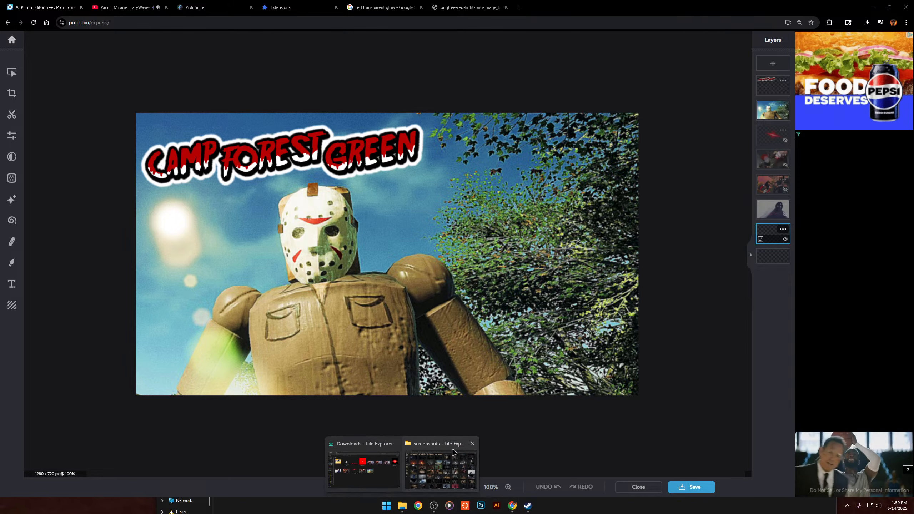
{"action": "left_click", "coordinate": [443, 472]}
{"action": "double_click", "coordinate": [337, 154]}
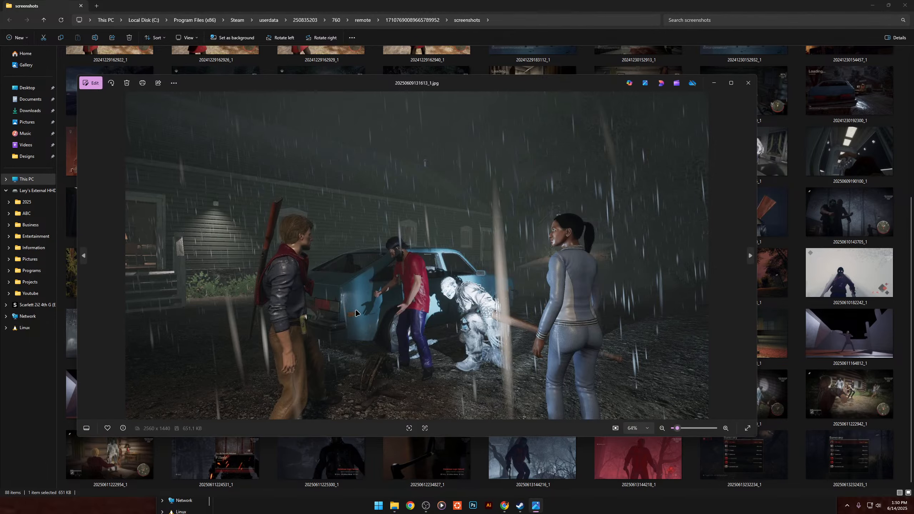
{"action": "scroll", "coordinate": [355, 312], "scroll_direction": "up", "scroll_amount": 5}
{"action": "scroll", "coordinate": [442, 337], "scroll_direction": "down", "scroll_amount": 3}
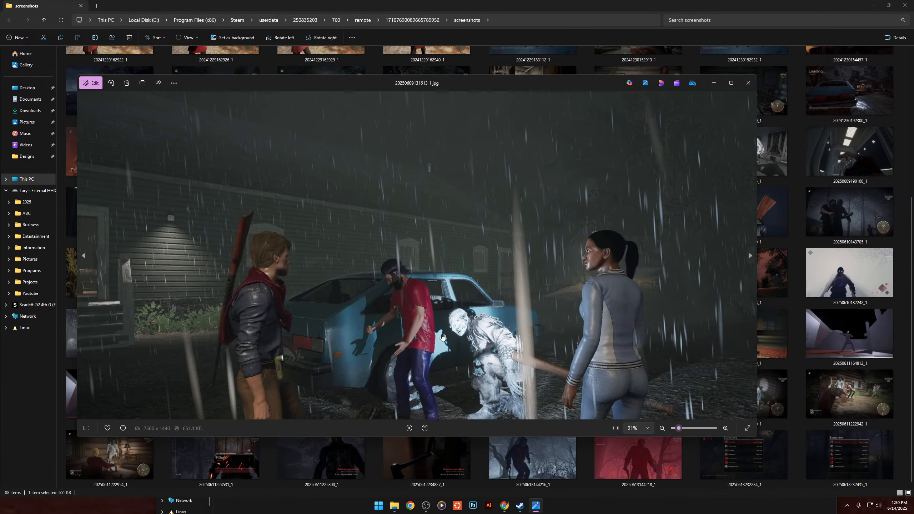
{"action": "scroll", "coordinate": [443, 337], "scroll_direction": "up", "scroll_amount": 3}
{"action": "scroll", "coordinate": [425, 335], "scroll_direction": "up", "scroll_amount": 3}
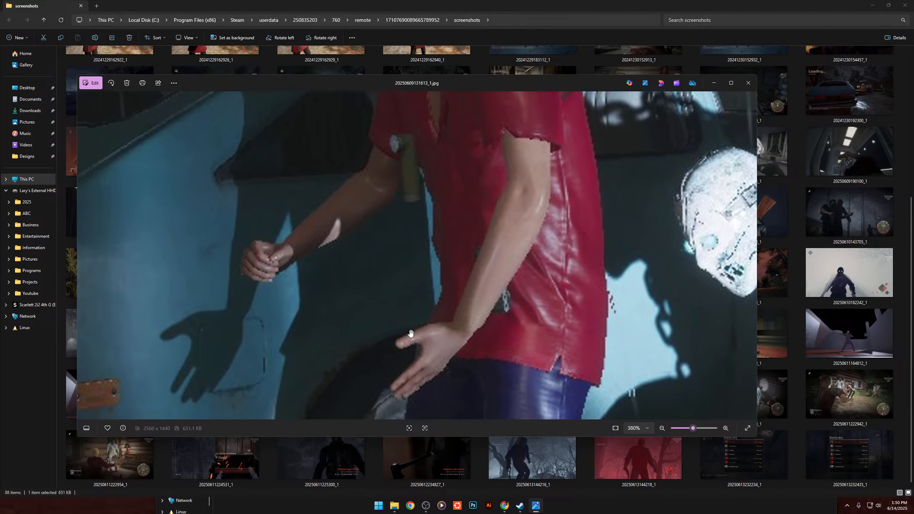
{"action": "scroll", "coordinate": [411, 334], "scroll_direction": "down", "scroll_amount": 3}
{"action": "scroll", "coordinate": [666, 288], "scroll_direction": "up", "scroll_amount": 4}
{"action": "scroll", "coordinate": [605, 245], "scroll_direction": "down", "scroll_amount": 8}
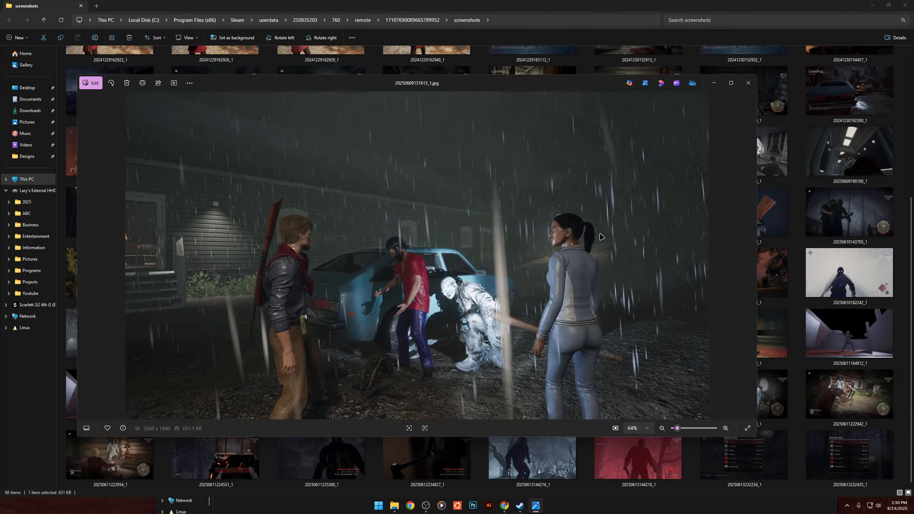
{"action": "scroll", "coordinate": [611, 223], "scroll_direction": "up", "scroll_amount": 3}
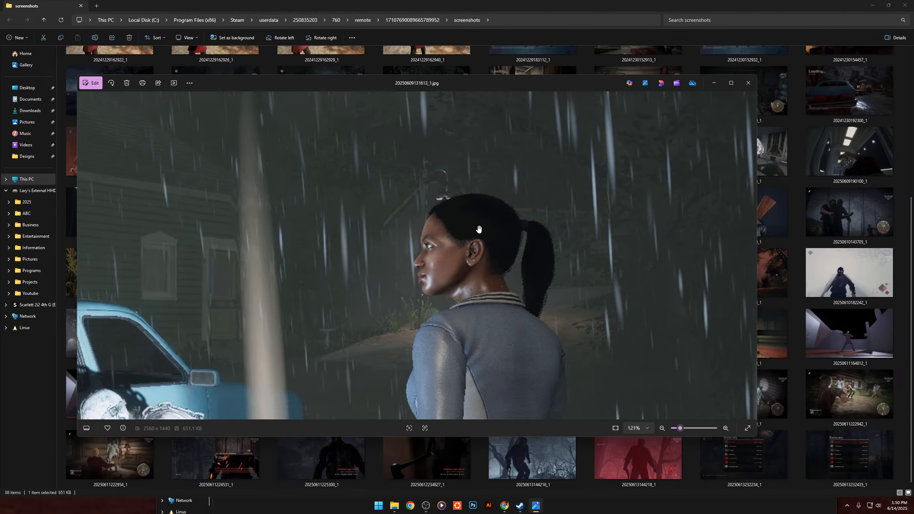
{"action": "scroll", "coordinate": [478, 229], "scroll_direction": "down", "scroll_amount": 3}
{"action": "scroll", "coordinate": [540, 230], "scroll_direction": "up", "scroll_amount": 5}
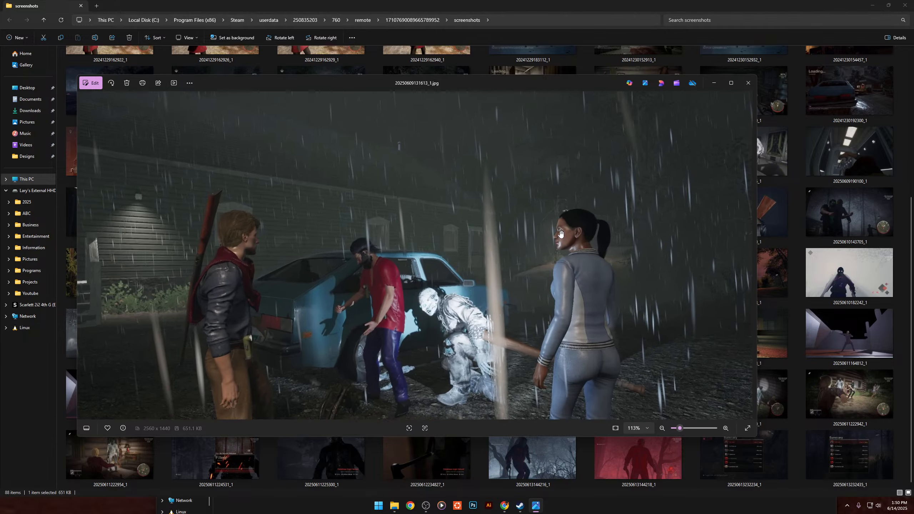
{"action": "scroll", "coordinate": [628, 219], "scroll_direction": "down", "scroll_amount": 5}
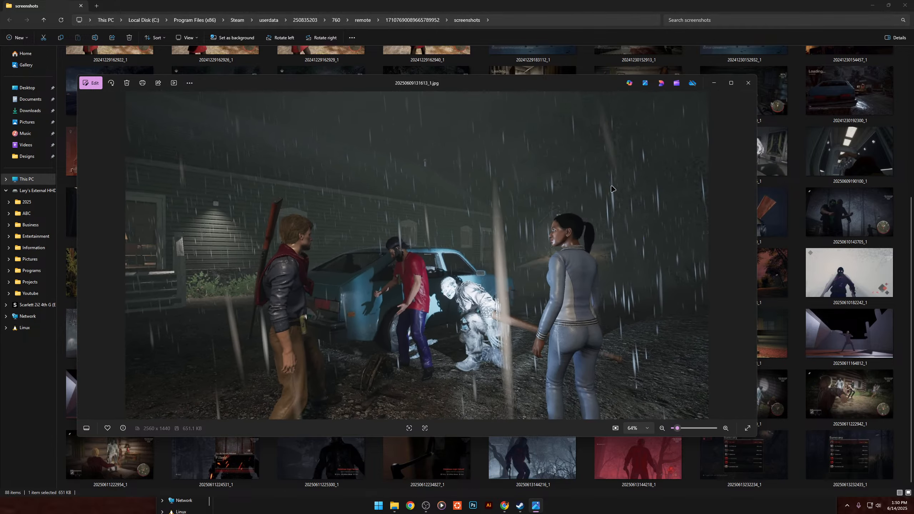
{"action": "left_click", "coordinate": [749, 80]}
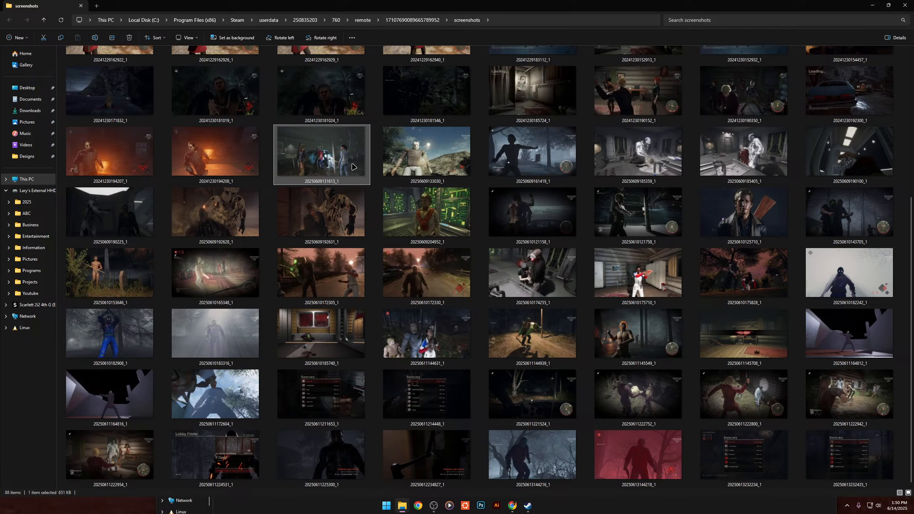
{"action": "left_click_drag", "start_coordinate": [345, 150], "coordinate": [474, 329]}
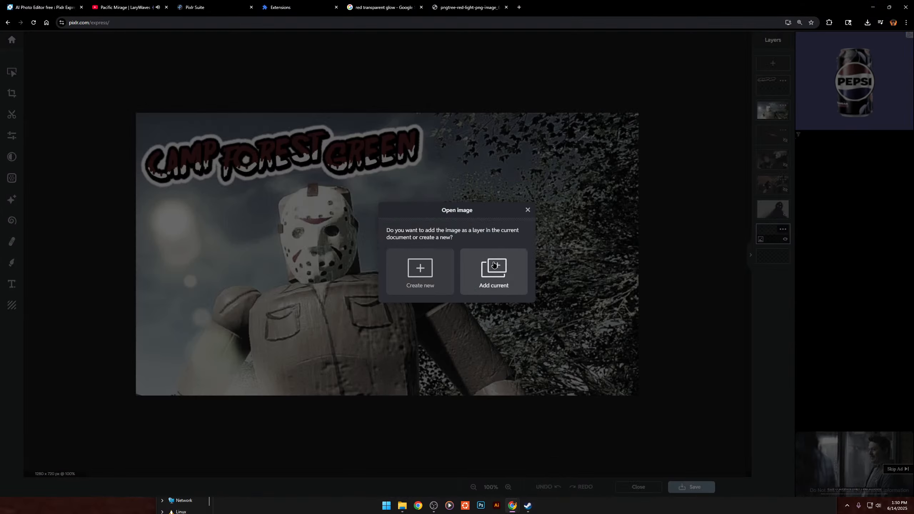
{"action": "left_click", "coordinate": [500, 272]}
{"action": "scroll", "coordinate": [676, 204], "scroll_direction": "down", "scroll_amount": 4}
{"action": "left_click_drag", "start_coordinate": [787, 239], "coordinate": [786, 115]}
{"action": "left_click", "coordinate": [785, 140]}
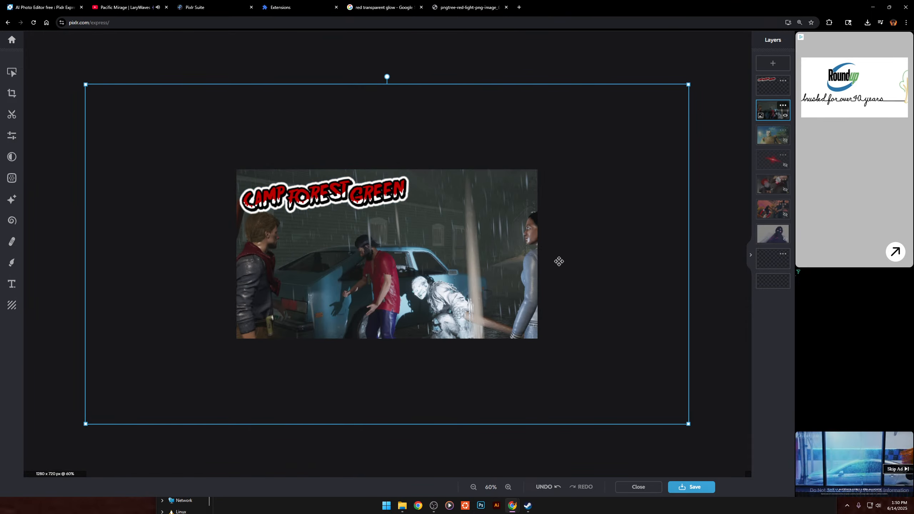
Scale down the rainy car scene layer and position it so all the characters fit inside the canvas.
{"action": "scroll", "coordinate": [578, 242], "scroll_direction": "down", "scroll_amount": 2}
{"action": "left_click_drag", "start_coordinate": [386, 245], "coordinate": [375, 236]}
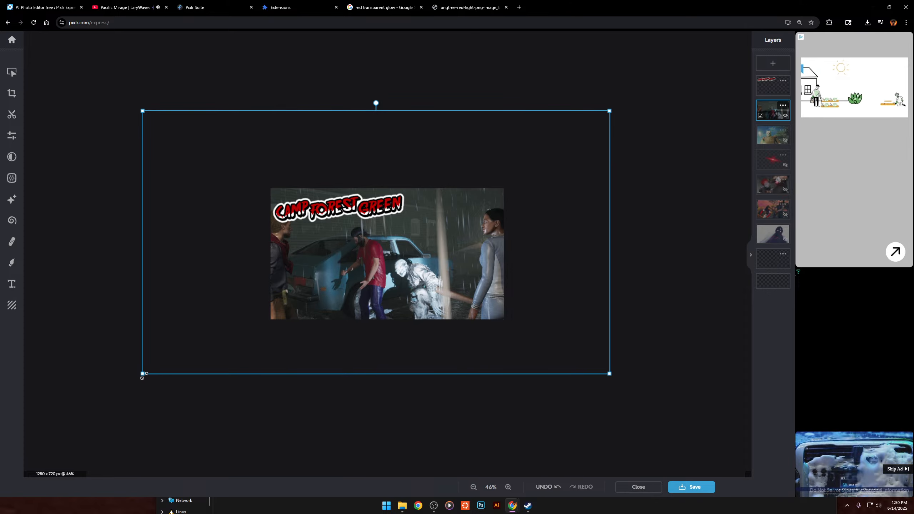
{"action": "left_click_drag", "start_coordinate": [143, 378], "coordinate": [224, 314]}
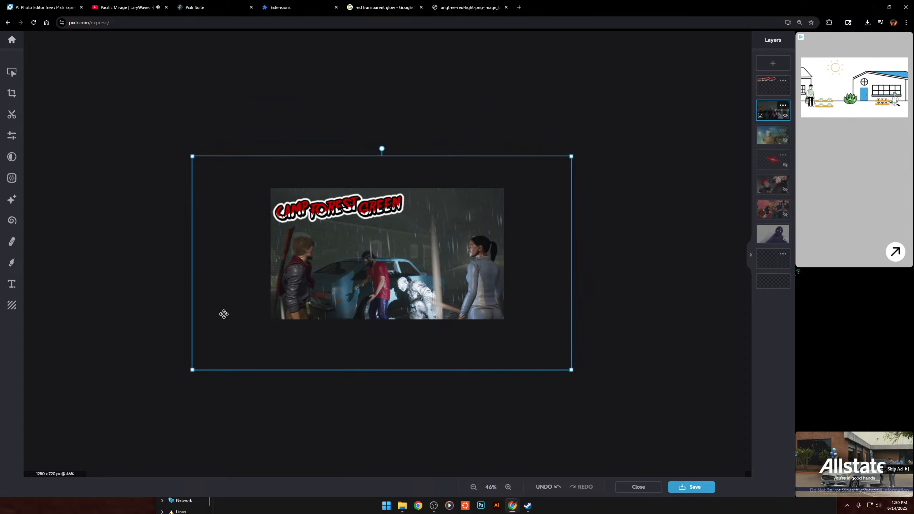
Flip the rainy car scene layer horizontally and shift it to frame the woman and the blond man at opposite edges.
{"action": "left_click", "coordinate": [10, 74]}
{"action": "scroll", "coordinate": [284, 205], "scroll_direction": "up", "scroll_amount": 8}
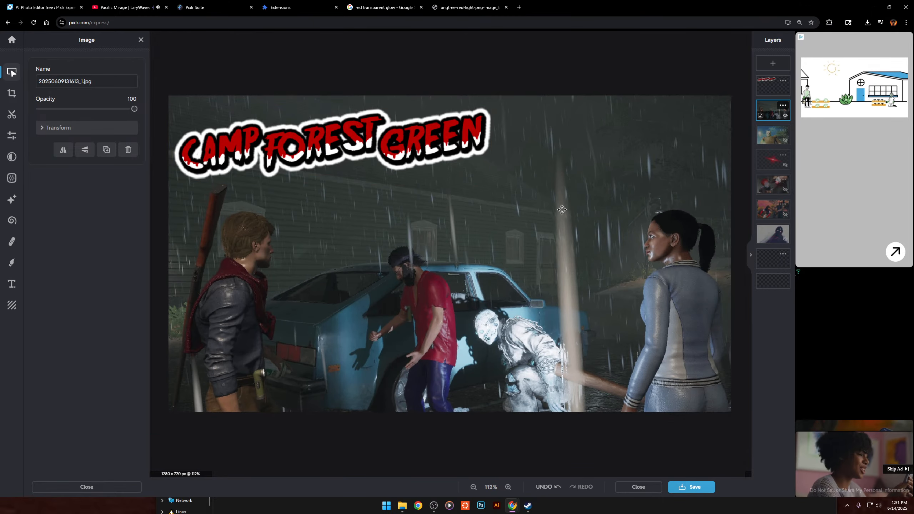
{"action": "scroll", "coordinate": [244, 170], "scroll_direction": "up", "scroll_amount": 1}
{"action": "scroll", "coordinate": [243, 170], "scroll_direction": "down", "scroll_amount": 3}
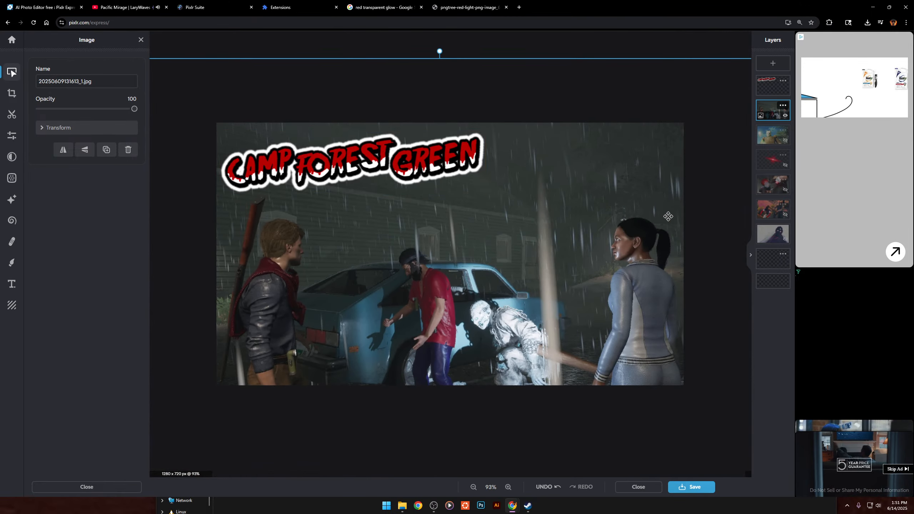
{"action": "left_click", "coordinate": [63, 148]}
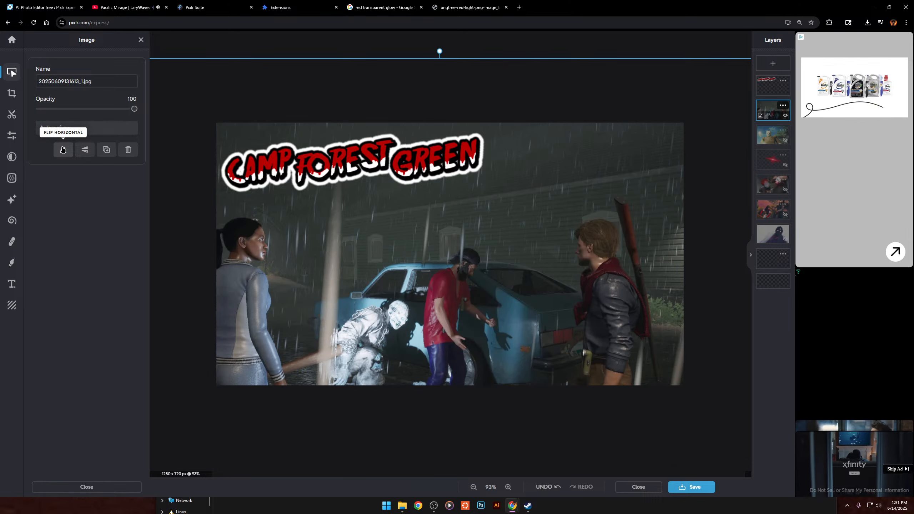
{"action": "left_click_drag", "start_coordinate": [549, 275], "coordinate": [582, 258]}
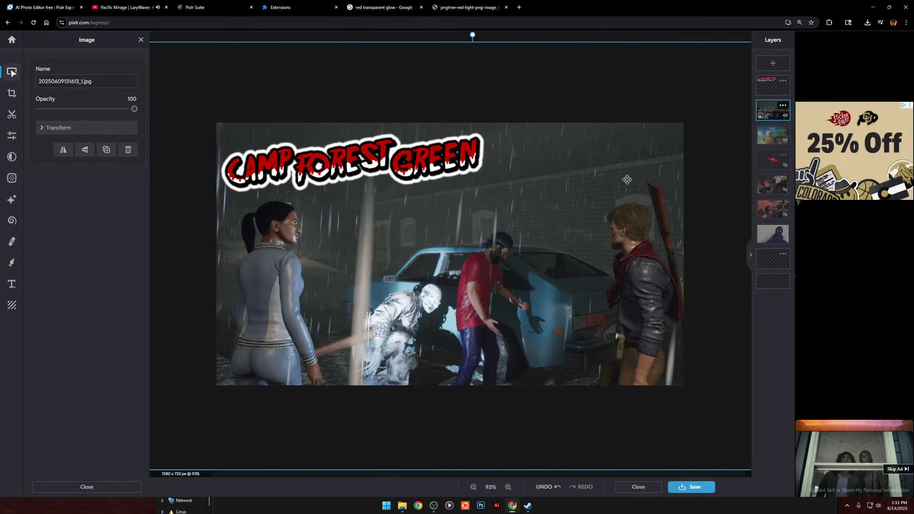
Tilt the car scene layer slightly counterclockwise, shrink it a little and nudge it up so it still covers the canvas.
{"action": "left_click_drag", "start_coordinate": [472, 35], "coordinate": [415, 35]}
{"action": "scroll", "coordinate": [604, 109], "scroll_direction": "down", "scroll_amount": 5}
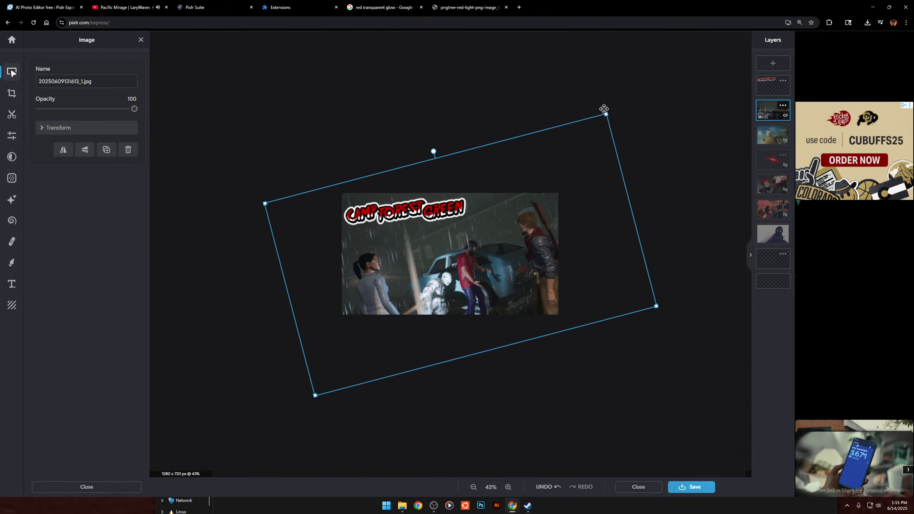
{"action": "mouse_move", "coordinate": [608, 112]}
{"action": "left_mouse_down"}
{"action": "mouse_move", "coordinate": [628, 98]}
{"action": "mouse_move", "coordinate": [606, 114]}
{"action": "left_mouse_up"}
{"action": "left_click_drag", "start_coordinate": [558, 136], "coordinate": [558, 138]}
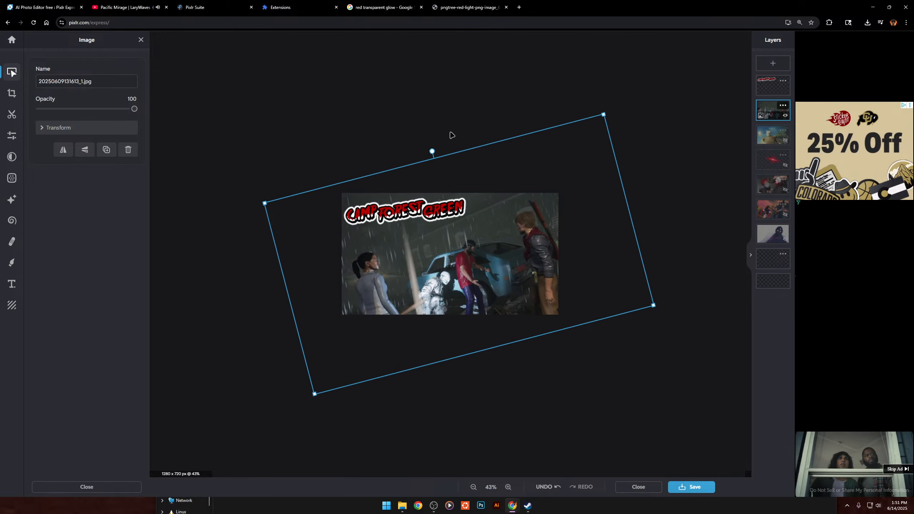
{"action": "left_click_drag", "start_coordinate": [432, 150], "coordinate": [449, 136]}
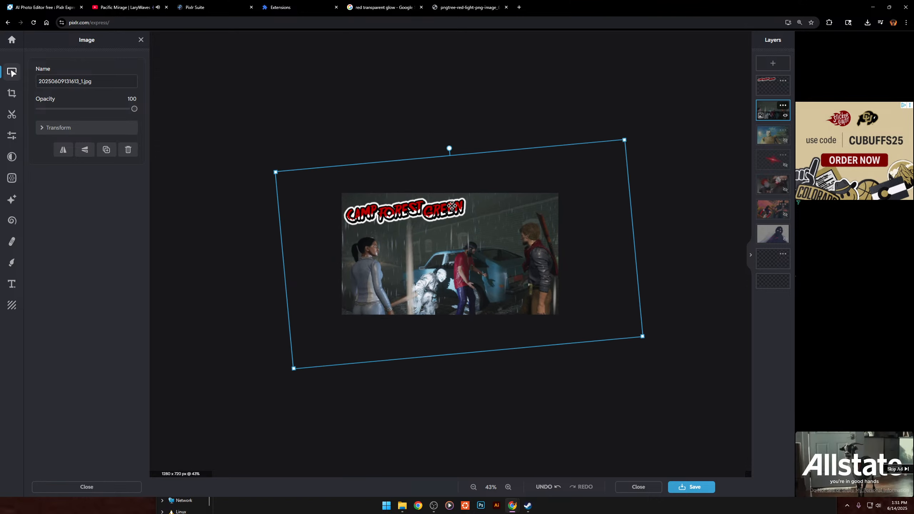
{"action": "left_click_drag", "start_coordinate": [482, 167], "coordinate": [482, 159]}
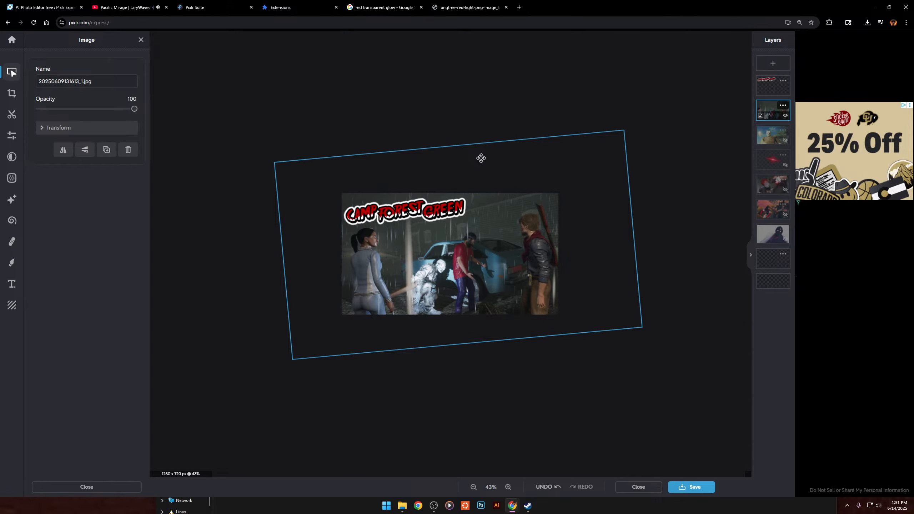
{"action": "scroll", "coordinate": [310, 202], "scroll_direction": "up", "scroll_amount": 6}
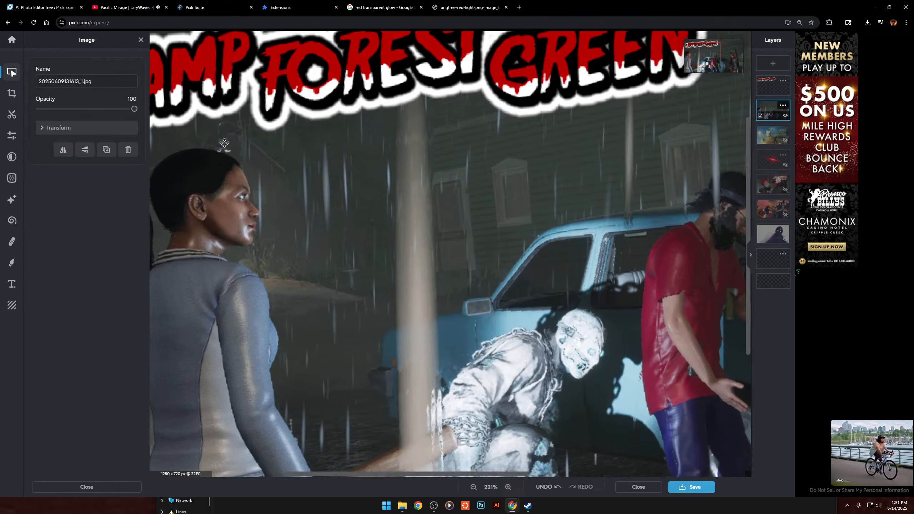
{"action": "scroll", "coordinate": [244, 141], "scroll_direction": "down", "scroll_amount": 2}
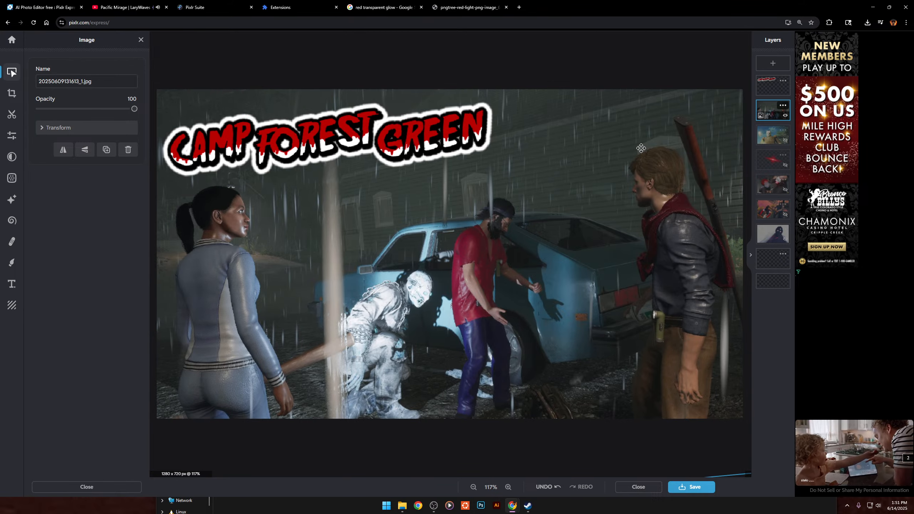
{"action": "scroll", "coordinate": [637, 148], "scroll_direction": "down", "scroll_amount": 3}
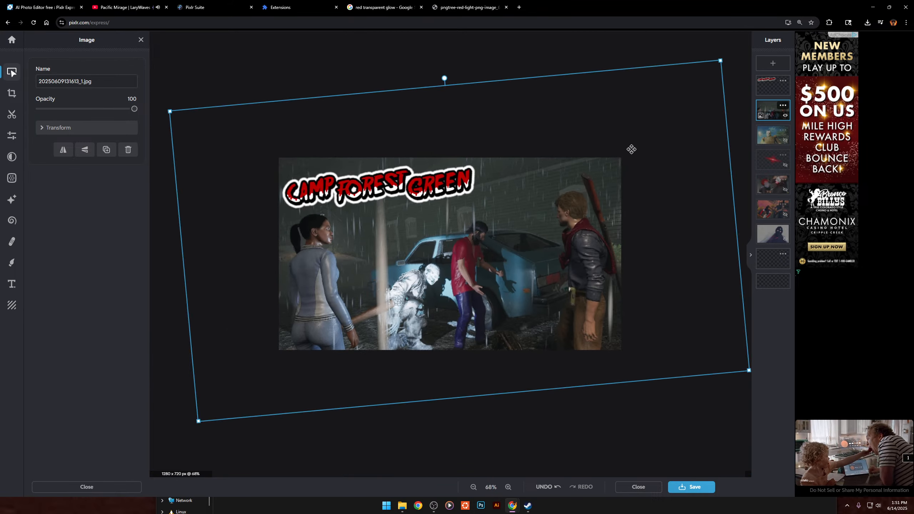
Apply the Pop auto adjustment to the car scene layer and raise Vibrance to 100.
{"action": "left_click", "coordinate": [12, 135]}
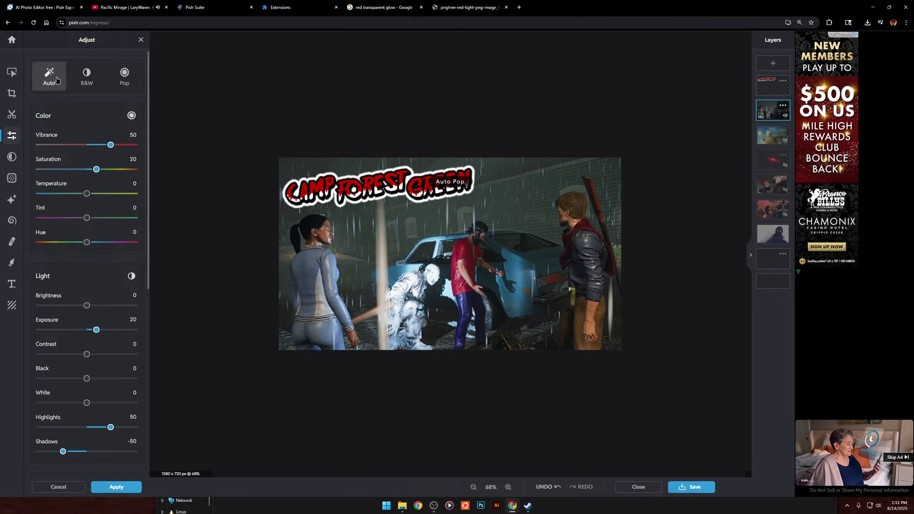
{"action": "left_click", "coordinate": [49, 76]}
{"action": "left_click", "coordinate": [138, 78]}
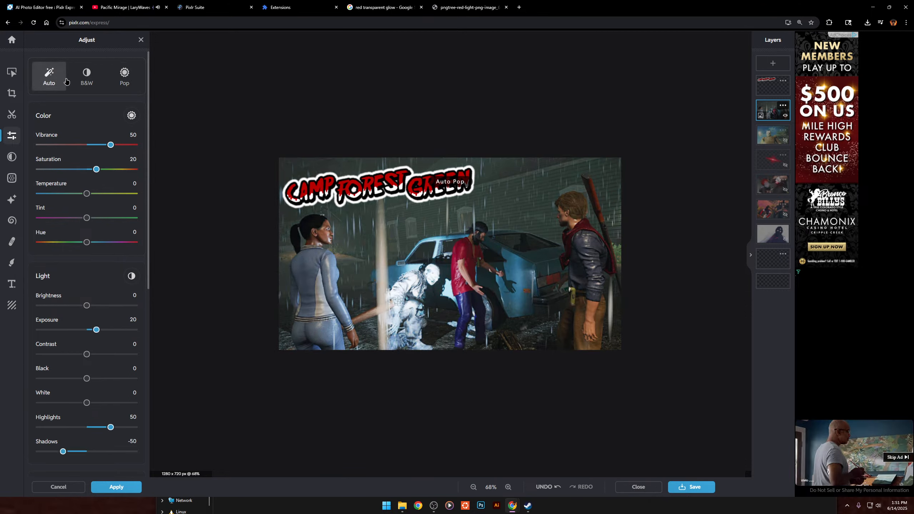
{"action": "left_click_drag", "start_coordinate": [109, 146], "coordinate": [305, 159]}
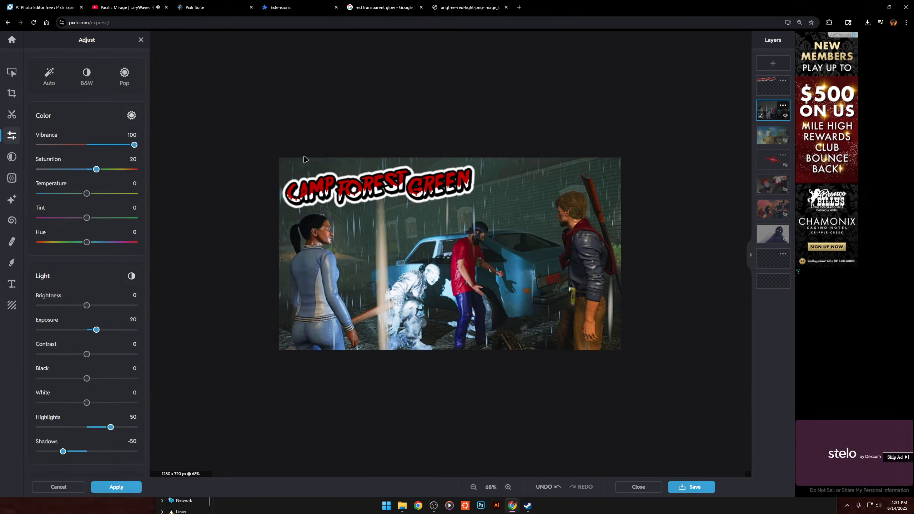
Set both Sharpen and Smooth to 100 for the car scene layer.
{"action": "scroll", "coordinate": [75, 307], "scroll_direction": "down", "scroll_amount": 8}
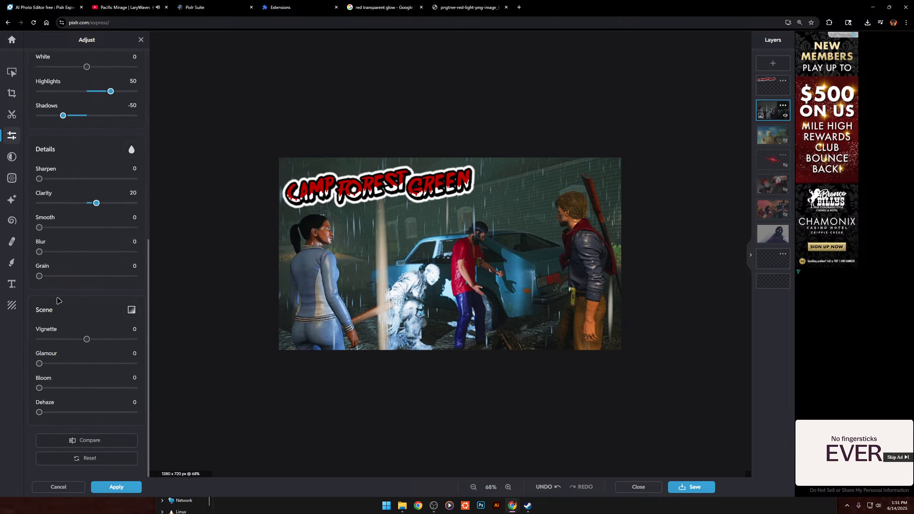
{"action": "left_click_drag", "start_coordinate": [71, 179], "coordinate": [136, 179]}
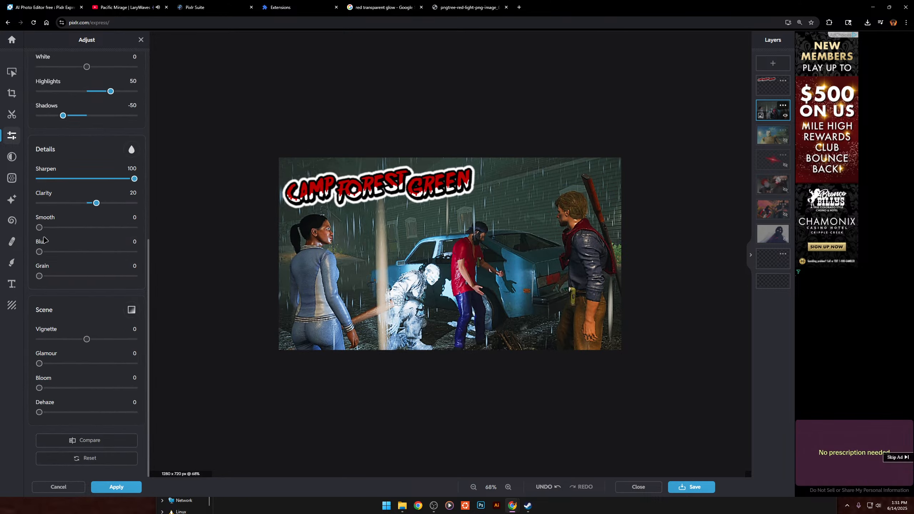
{"action": "scroll", "coordinate": [456, 198], "scroll_direction": "up", "scroll_amount": 5}
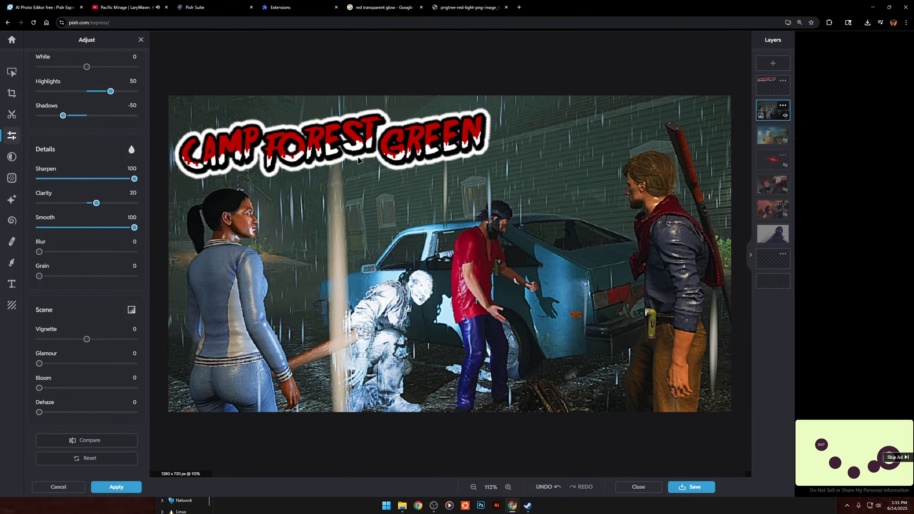
Set the car scene layer's Saturation to 50 and check the image at several magnifications.
{"action": "scroll", "coordinate": [101, 159], "scroll_direction": "up", "scroll_amount": 8}
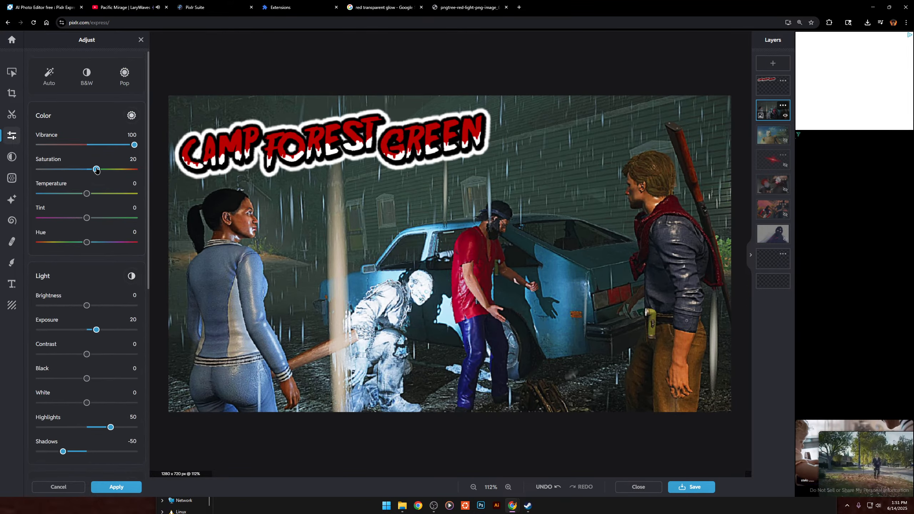
{"action": "left_click_drag", "start_coordinate": [97, 170], "coordinate": [109, 169]}
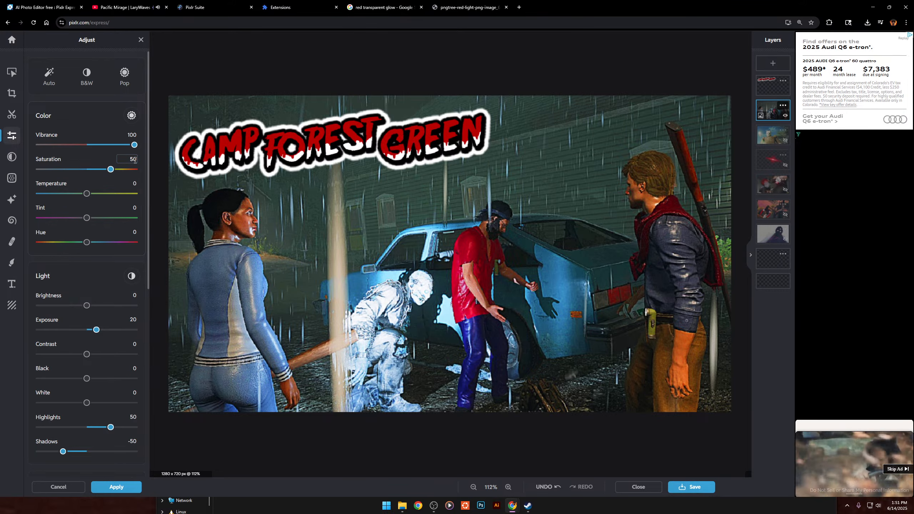
{"action": "scroll", "coordinate": [85, 331], "scroll_direction": "down", "scroll_amount": 2}
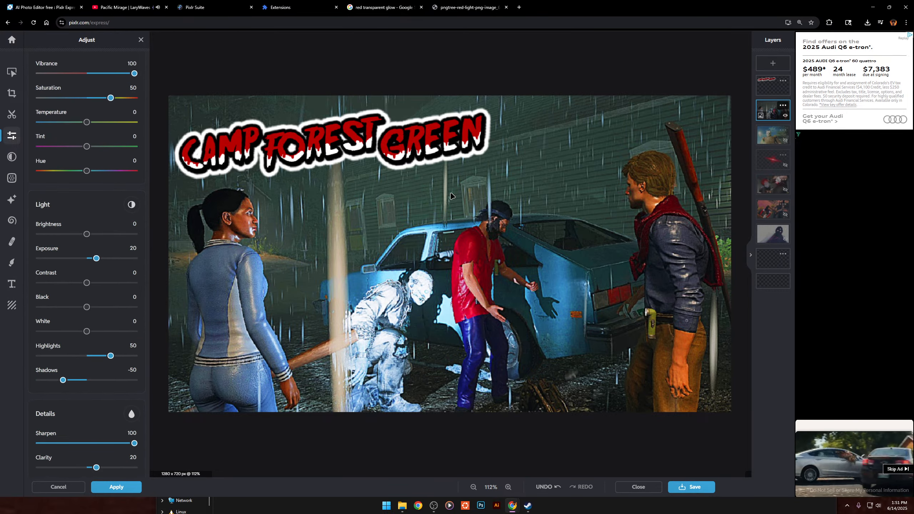
{"action": "scroll", "coordinate": [455, 163], "scroll_direction": "up", "scroll_amount": 1}
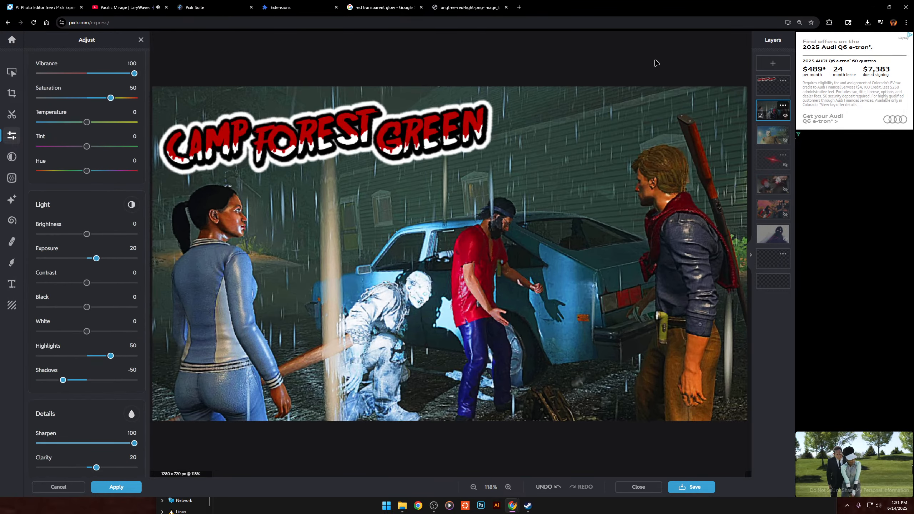
{"action": "scroll", "coordinate": [618, 88], "scroll_direction": "down", "scroll_amount": 3}
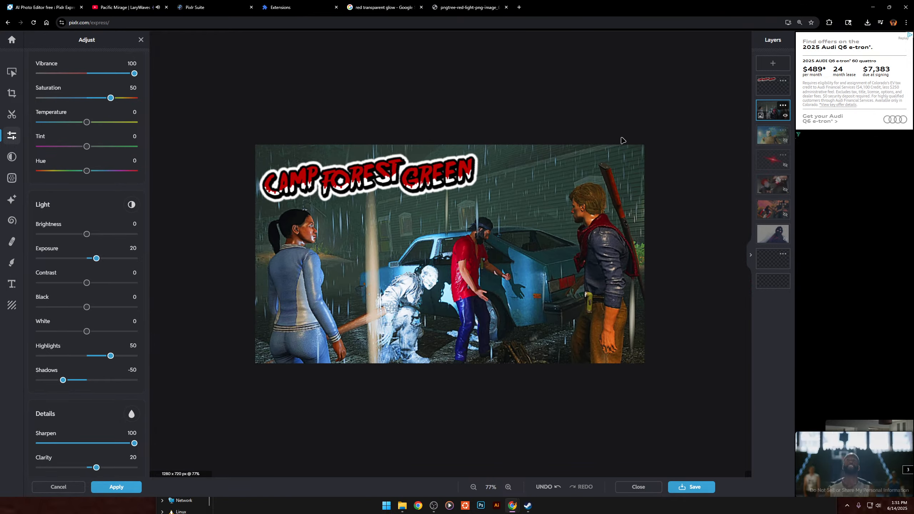
{"action": "scroll", "coordinate": [626, 323], "scroll_direction": "down", "scroll_amount": 3}
{"action": "scroll", "coordinate": [605, 304], "scroll_direction": "up", "scroll_amount": 3}
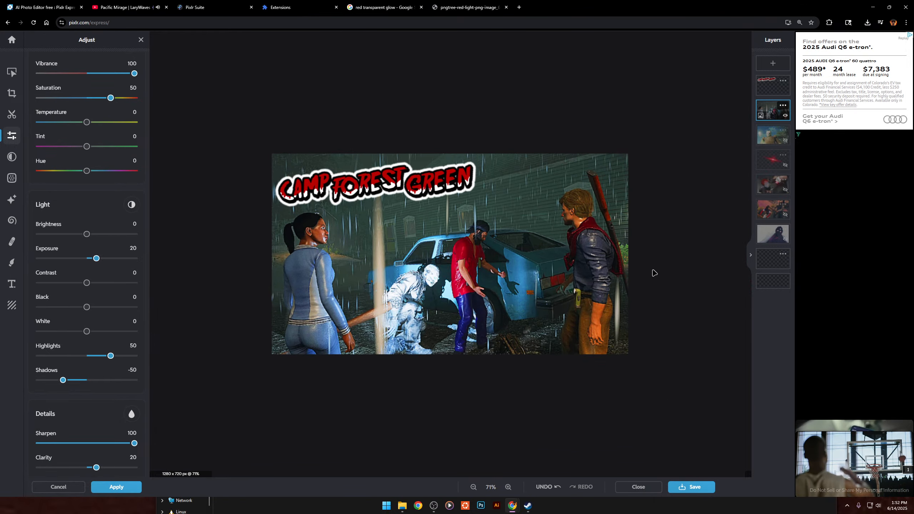
Export the thumbnail as a transparent-enabled PNG named Untitled(1) in the Downloads folder and dismiss the sign-up offer.
{"action": "left_click", "coordinate": [693, 487]}
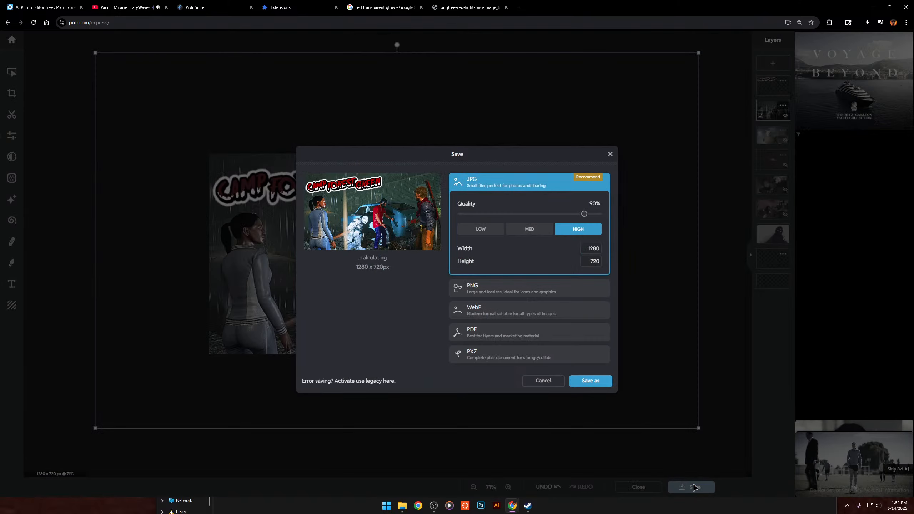
{"action": "left_click", "coordinate": [536, 288]}
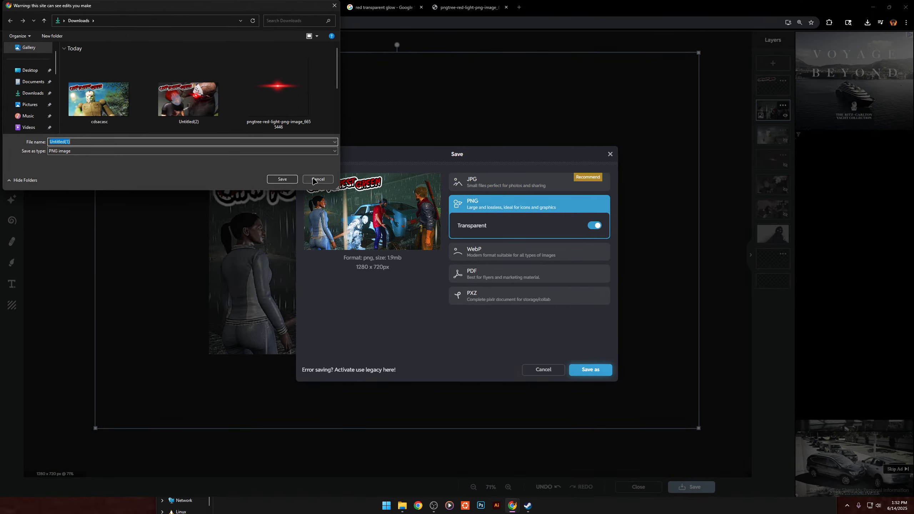
{"action": "left_click", "coordinate": [280, 179]}
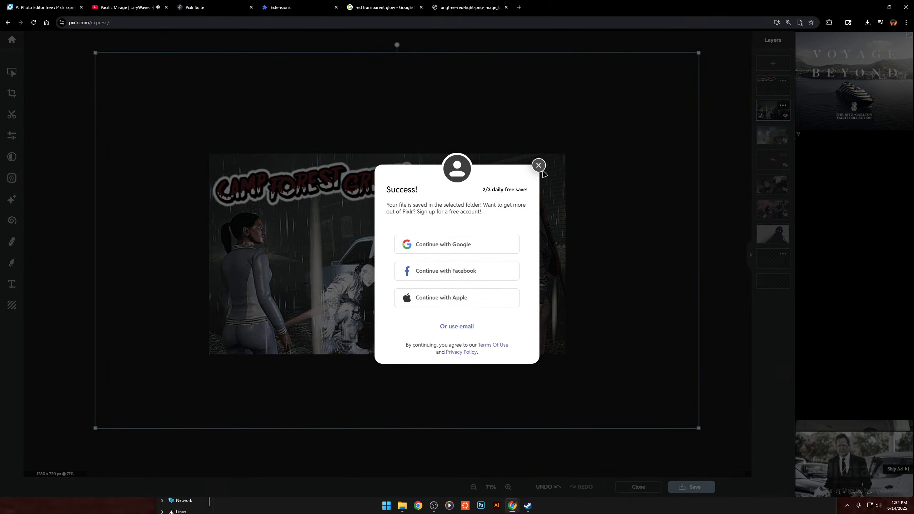
{"action": "left_click", "coordinate": [540, 168]}
{"action": "mouse_move", "coordinate": [403, 505]}
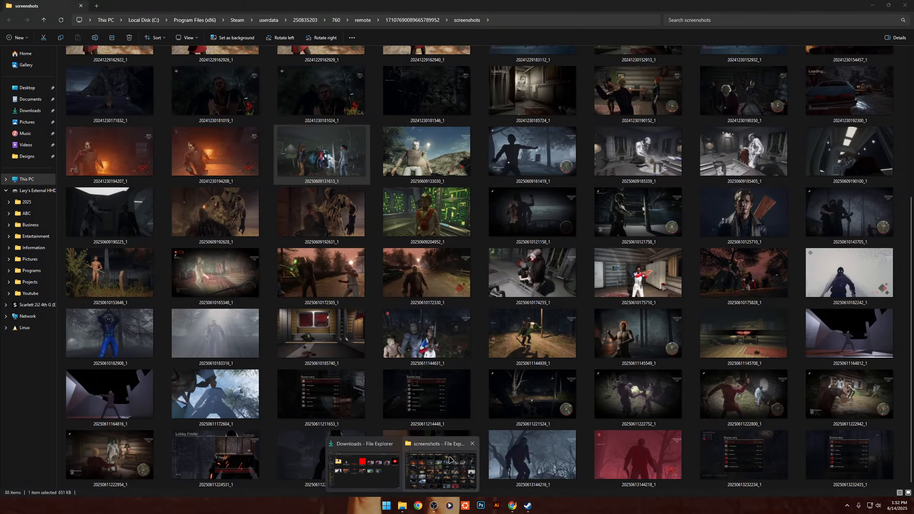
{"action": "left_click", "coordinate": [441, 470]}
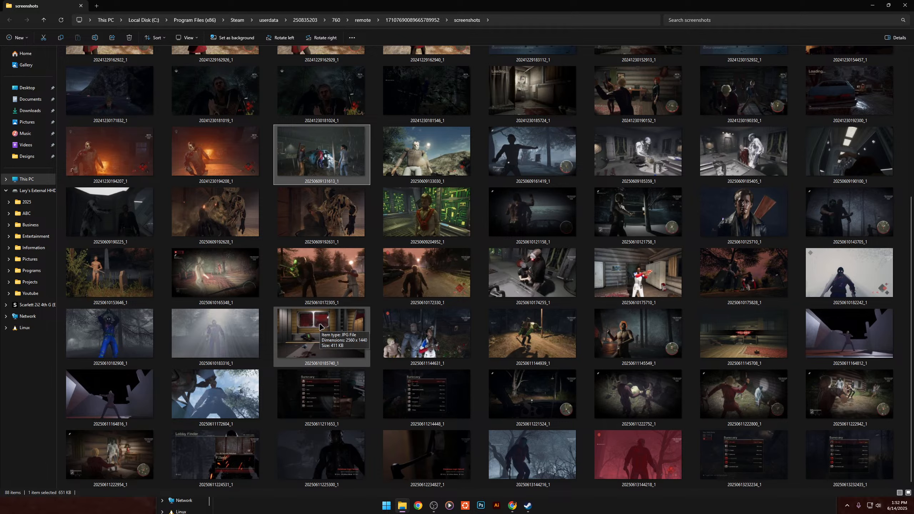
{"action": "double_click", "coordinate": [225, 400]}
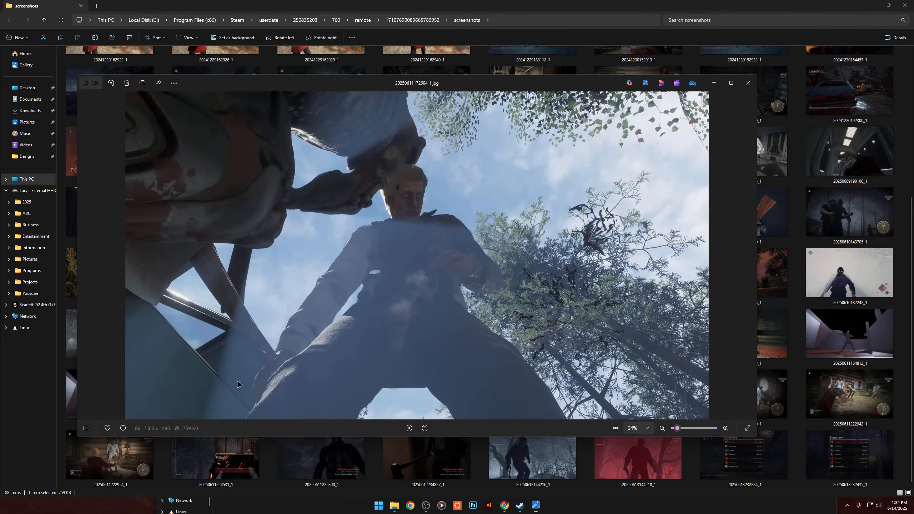
{"action": "scroll", "coordinate": [410, 175], "scroll_direction": "up", "scroll_amount": 5}
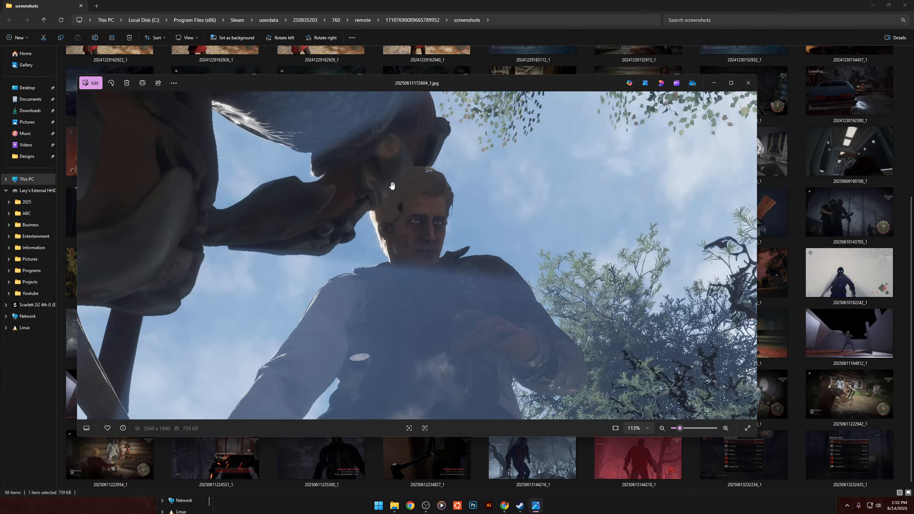
{"action": "scroll", "coordinate": [392, 188], "scroll_direction": "up", "scroll_amount": 1}
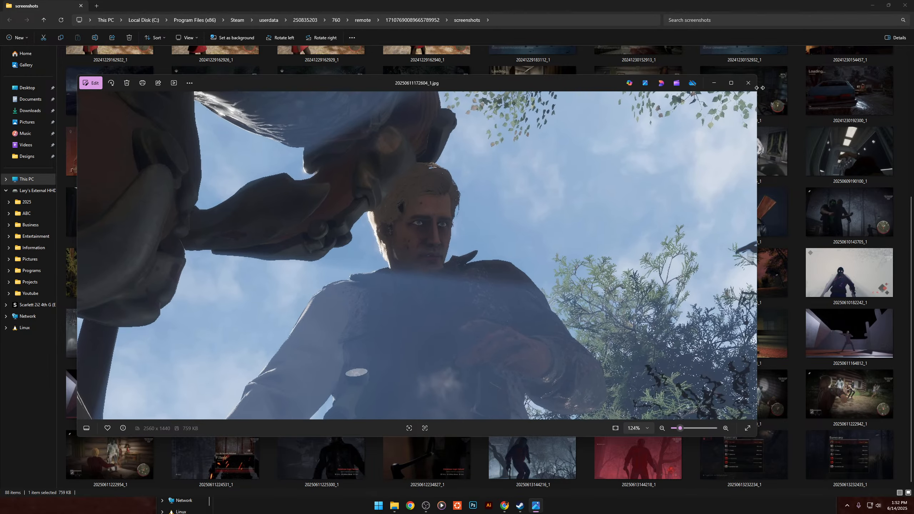
{"action": "left_click", "coordinate": [748, 82]}
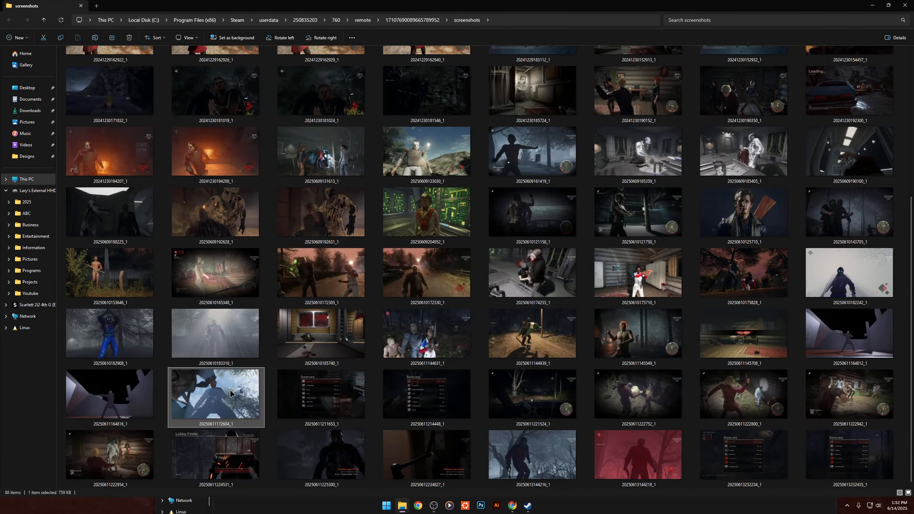
{"action": "left_click_drag", "start_coordinate": [230, 394], "coordinate": [450, 267]}
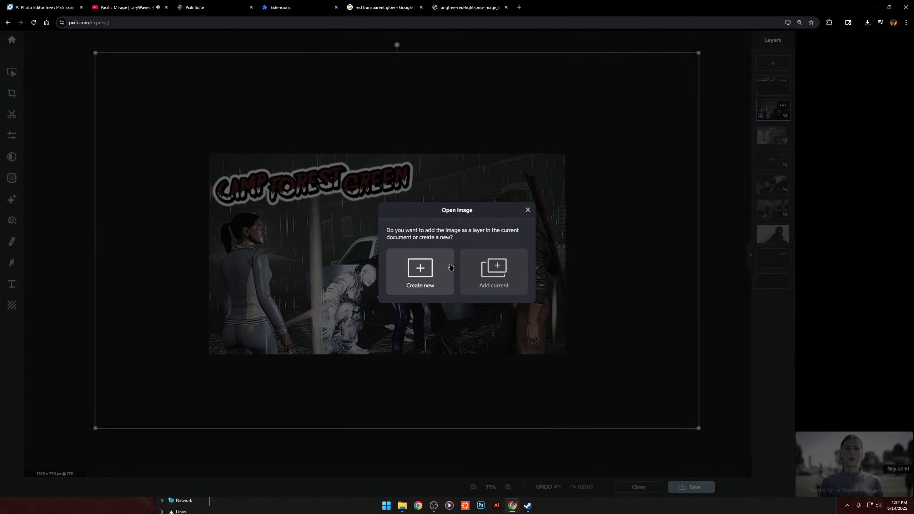
{"action": "left_click", "coordinate": [494, 270]}
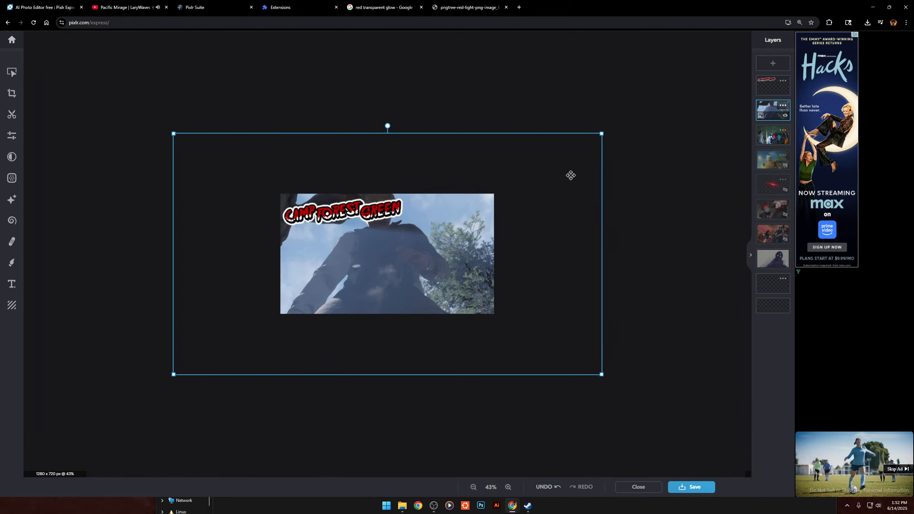
{"action": "left_click_drag", "start_coordinate": [570, 175], "coordinate": [627, 194]}
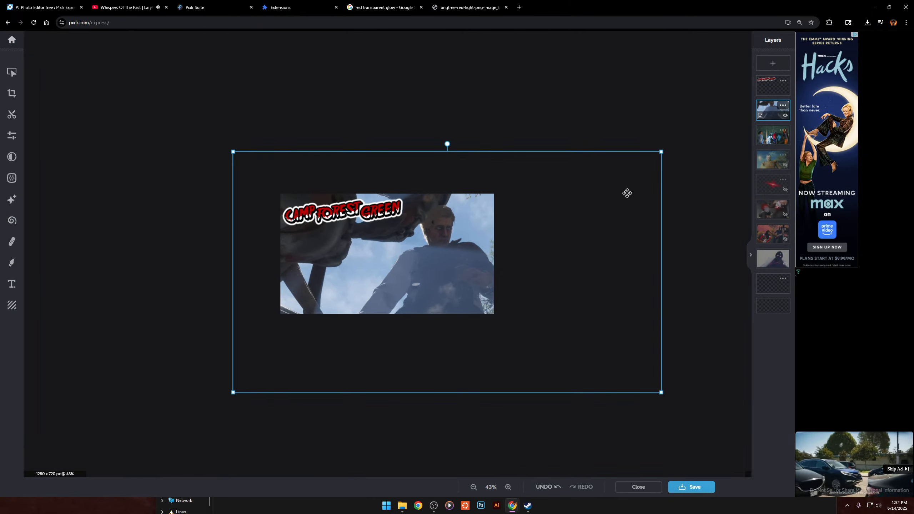
{"action": "scroll", "coordinate": [528, 196], "scroll_direction": "up", "scroll_amount": 3}
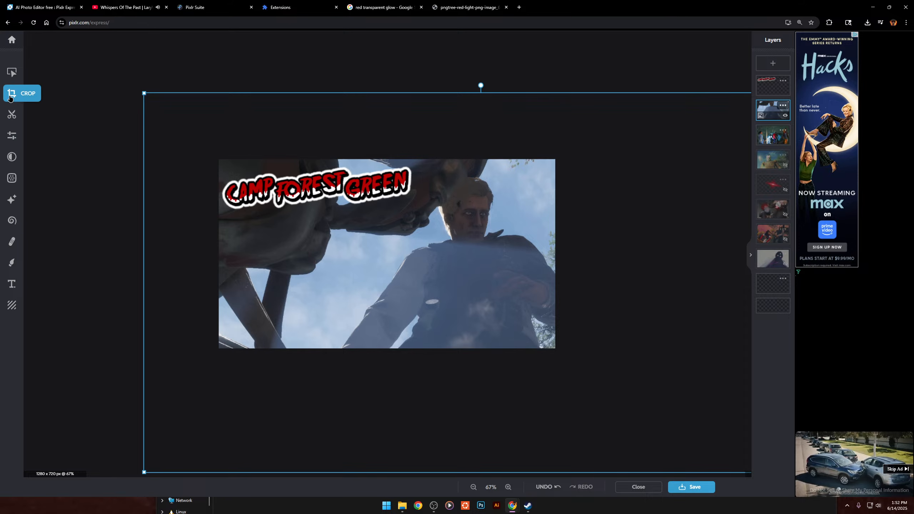
{"action": "left_click", "coordinate": [11, 94]}
{"action": "left_click", "coordinate": [13, 74]}
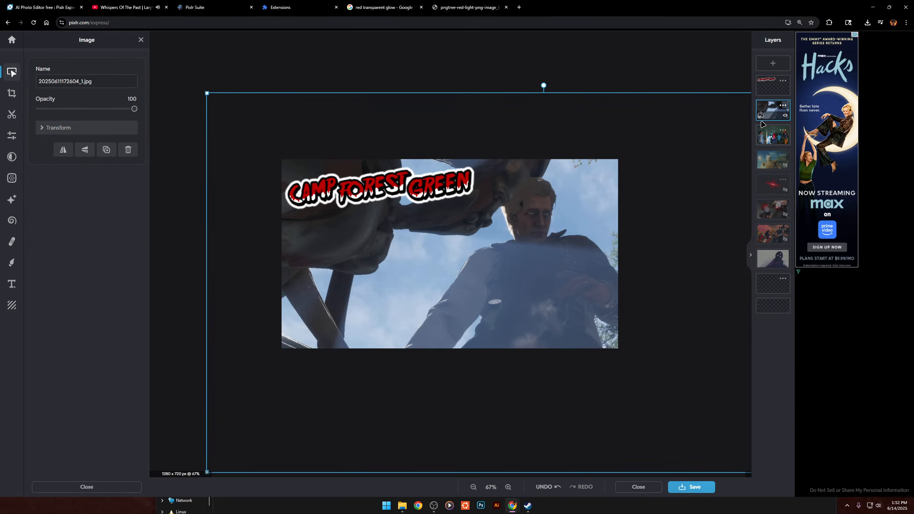
{"action": "left_click", "coordinate": [63, 150]}
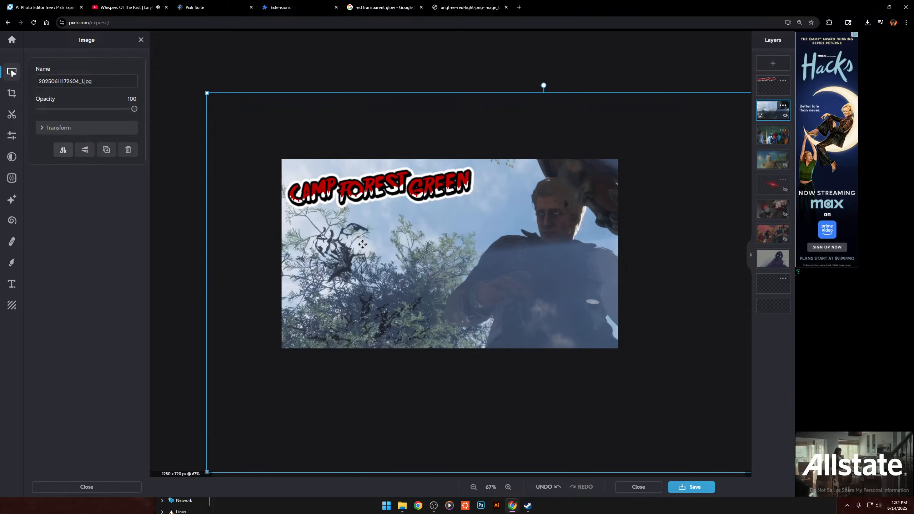
{"action": "left_click_drag", "start_coordinate": [342, 331], "coordinate": [306, 366]}
{"action": "scroll", "coordinate": [517, 135], "scroll_direction": "down", "scroll_amount": 3}
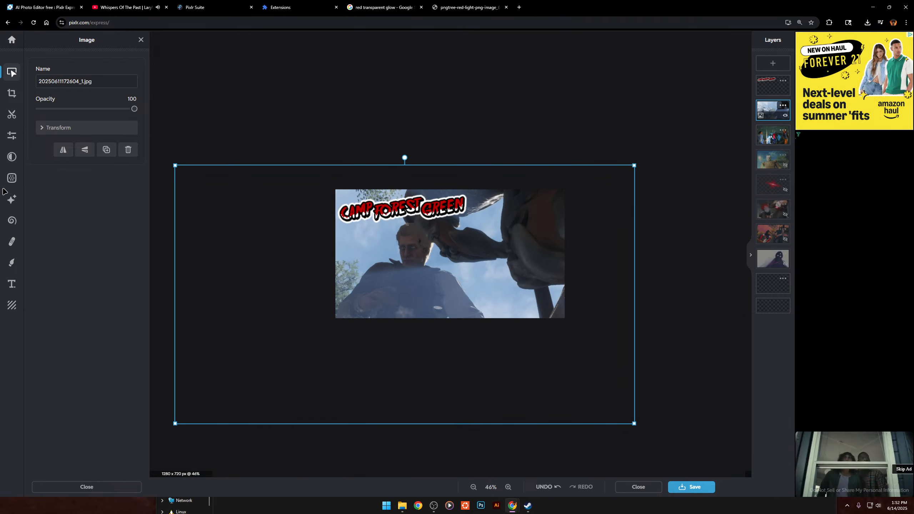
Compare the Auto and Pop adjustments on the sky scene layer and use Pop with Vibrance at 100.
{"action": "left_click", "coordinate": [11, 136]}
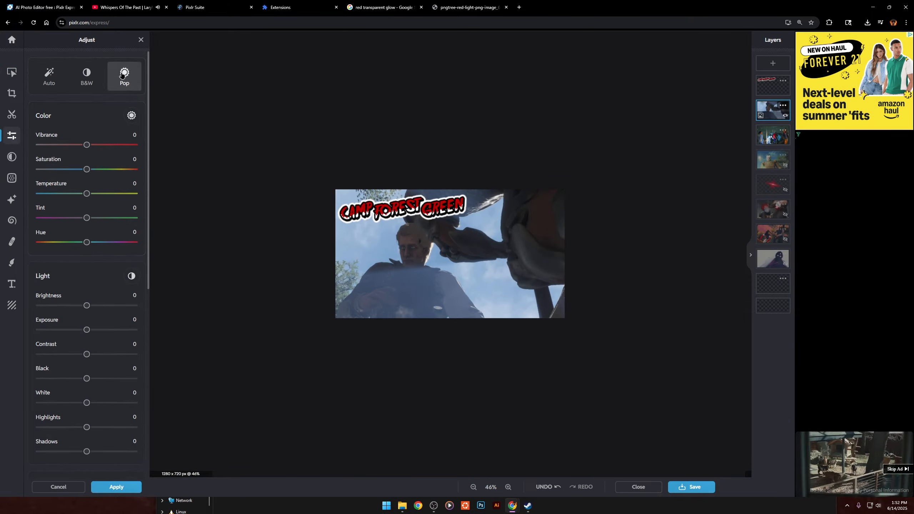
{"action": "left_click", "coordinate": [126, 78]}
{"action": "left_click", "coordinate": [56, 85]}
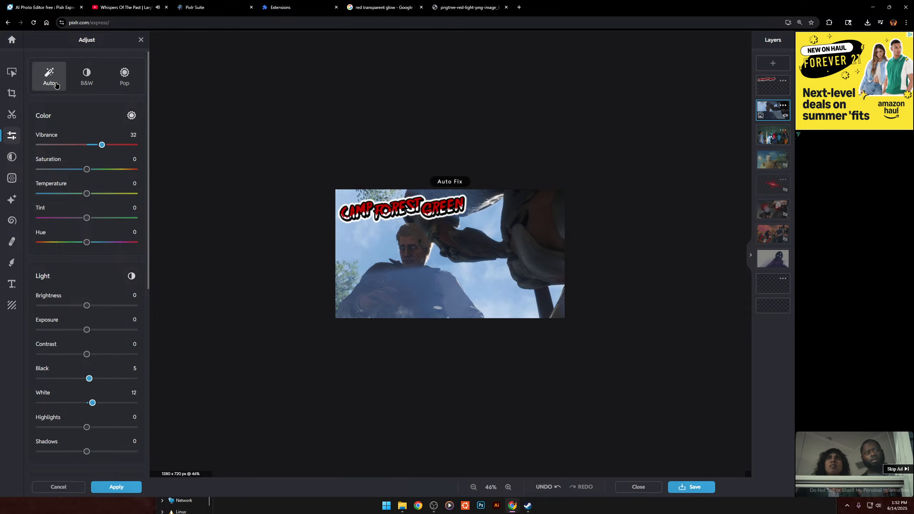
{"action": "left_click", "coordinate": [124, 77]}
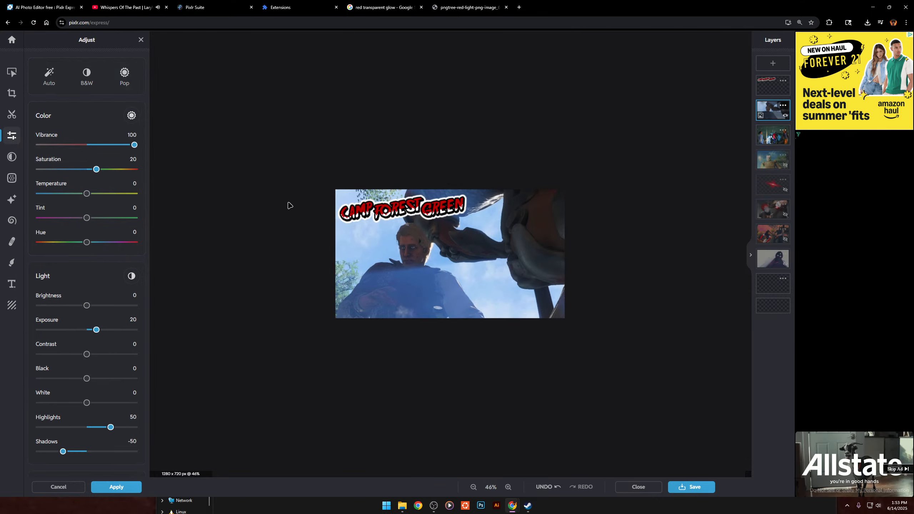
{"action": "scroll", "coordinate": [368, 186], "scroll_direction": "up", "scroll_amount": 4}
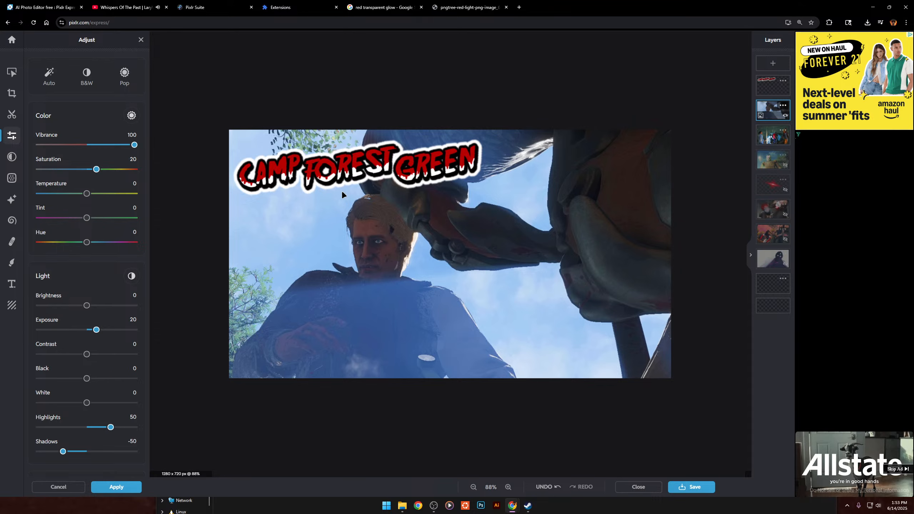
Tilt the sky scene layer counter-clockwise and reposition it so the man's face sits below the title.
{"action": "left_click", "coordinate": [11, 77]}
{"action": "left_click_drag", "start_coordinate": [363, 71], "coordinate": [489, 254]}
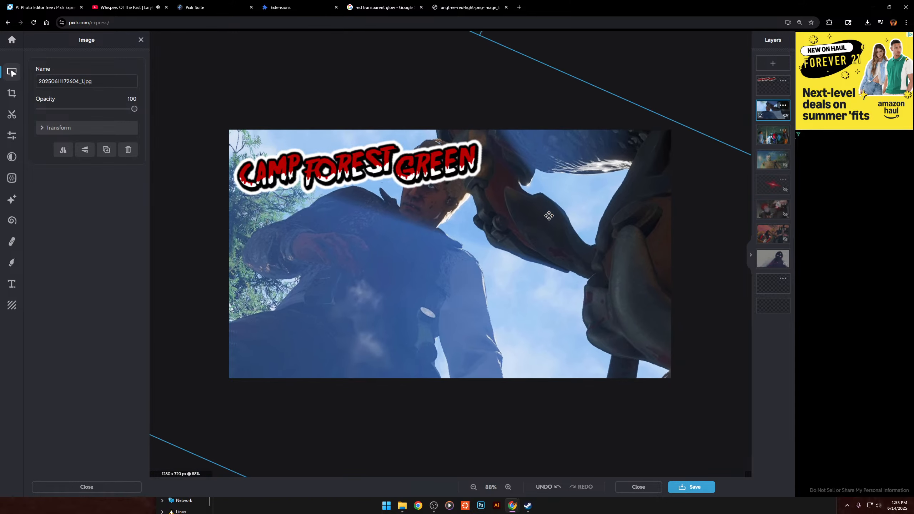
{"action": "scroll", "coordinate": [549, 215], "scroll_direction": "down", "scroll_amount": 5}
{"action": "left_click_drag", "start_coordinate": [466, 157], "coordinate": [388, 185]}
{"action": "left_click_drag", "start_coordinate": [350, 427], "coordinate": [330, 431]}
{"action": "scroll", "coordinate": [331, 430], "scroll_direction": "up", "scroll_amount": 5}
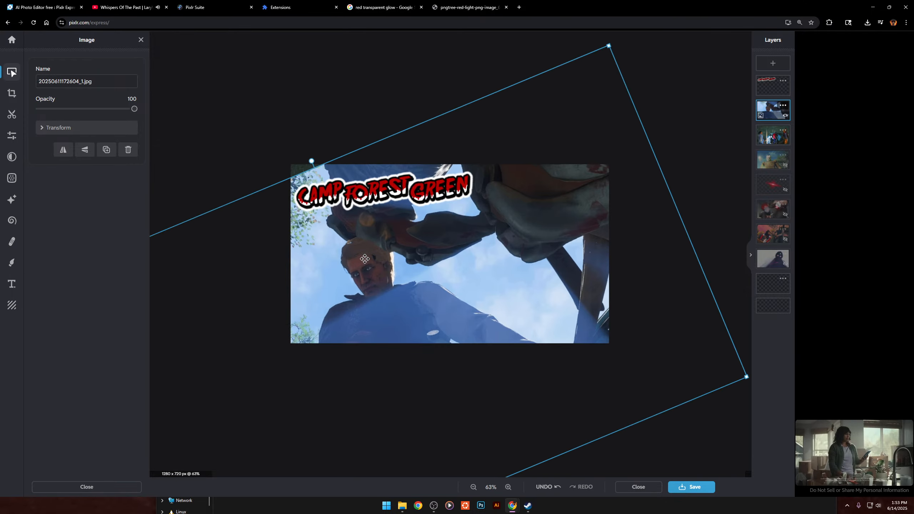
Enlarge the tilted layer in stages and move it until the man's face fills most of the canvas.
{"action": "scroll", "coordinate": [576, 97], "scroll_direction": "down", "scroll_amount": 4}
{"action": "left_click_drag", "start_coordinate": [567, 103], "coordinate": [761, 0]}
{"action": "left_click_drag", "start_coordinate": [588, 169], "coordinate": [527, 337]}
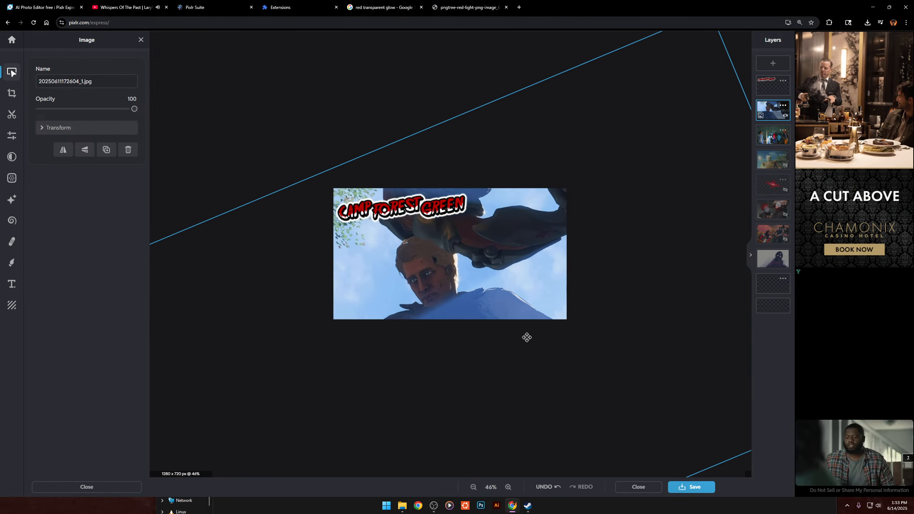
{"action": "scroll", "coordinate": [530, 334], "scroll_direction": "down", "scroll_amount": 5}
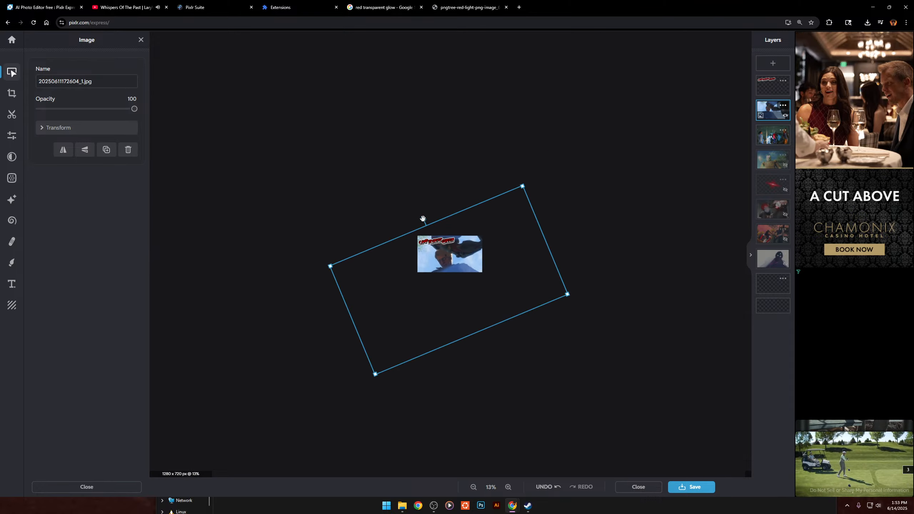
{"action": "left_click_drag", "start_coordinate": [521, 186], "coordinate": [913, 0]}
{"action": "left_click_drag", "start_coordinate": [414, 310], "coordinate": [231, 512]}
{"action": "left_click_drag", "start_coordinate": [488, 259], "coordinate": [539, 276]}
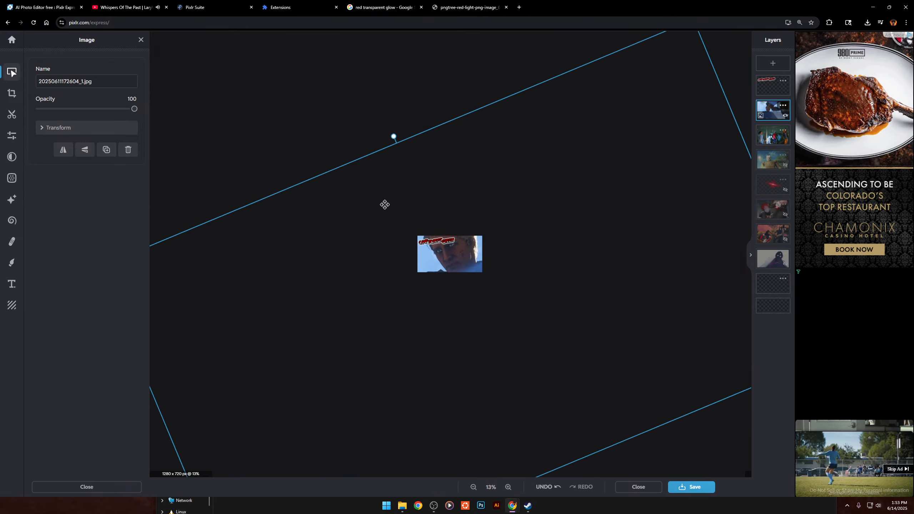
Fine-tune the enlarged layer's position so both of the man's eyes sit just below the title.
{"action": "scroll", "coordinate": [384, 206], "scroll_direction": "up", "scroll_amount": 7}
{"action": "mouse_move", "coordinate": [501, 103]}
{"action": "left_mouse_down"}
{"action": "mouse_move", "coordinate": [512, 111]}
{"action": "mouse_move", "coordinate": [506, 116]}
{"action": "left_mouse_up"}
{"action": "scroll", "coordinate": [520, 219], "scroll_direction": "up", "scroll_amount": 7}
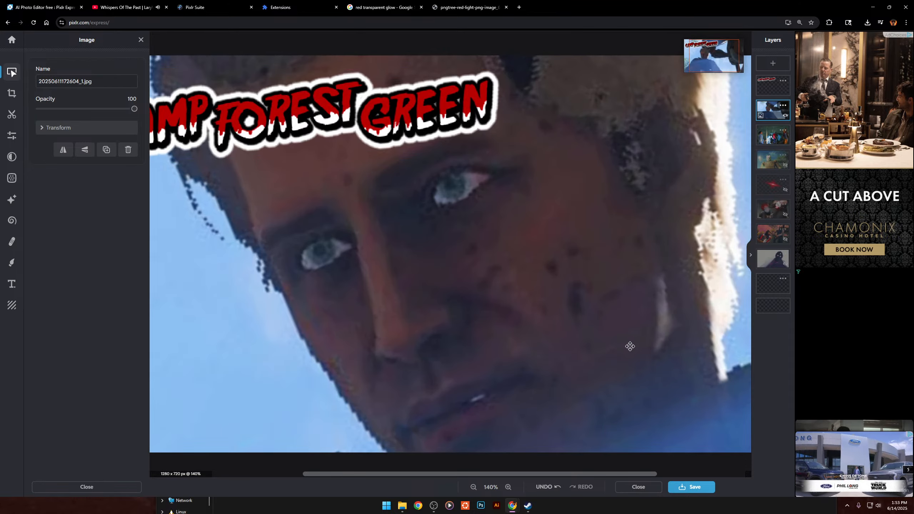
{"action": "scroll", "coordinate": [628, 345], "scroll_direction": "down", "scroll_amount": 4}
{"action": "left_click_drag", "start_coordinate": [604, 336], "coordinate": [580, 332]}
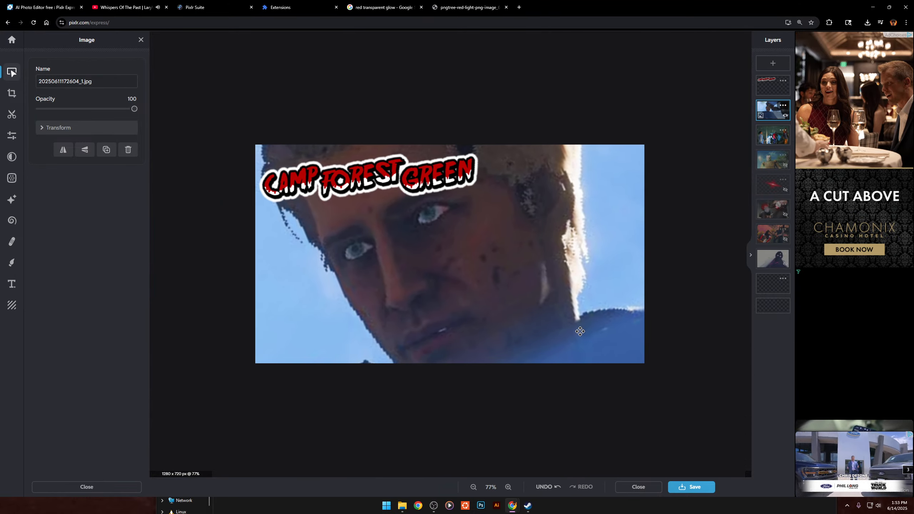
Try the Pop adjustment on the enlarged face layer and undo it.
{"action": "left_click", "coordinate": [11, 139]}
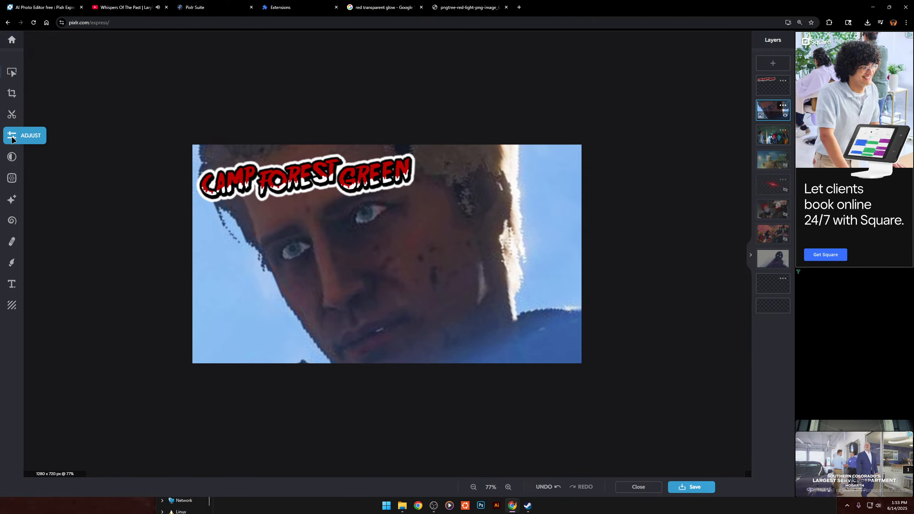
{"action": "left_click", "coordinate": [11, 139]}
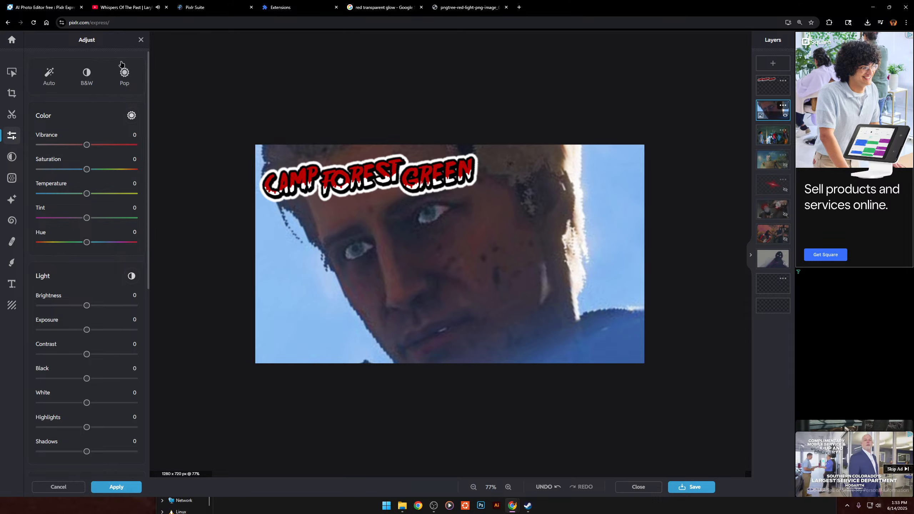
{"action": "left_click", "coordinate": [130, 80]}
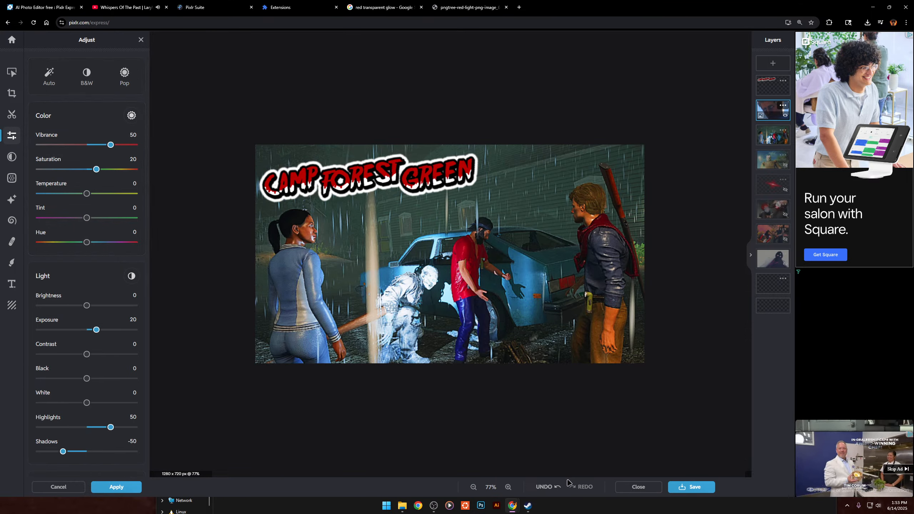
{"action": "left_click", "coordinate": [559, 488]}
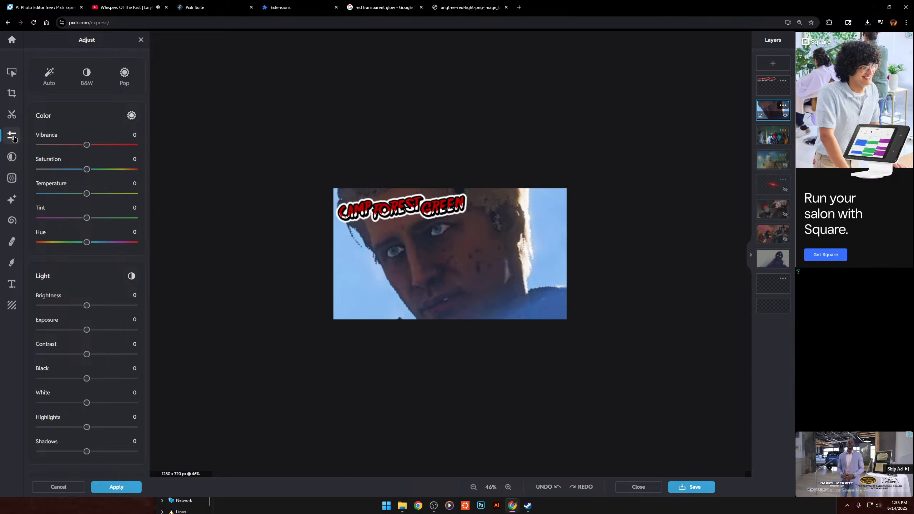
Shrink the face layer and position it so the man's shoulders and the large figure above him fit in the canvas.
{"action": "scroll", "coordinate": [561, 138], "scroll_direction": "down", "scroll_amount": 3}
{"action": "scroll", "coordinate": [554, 134], "scroll_direction": "up", "scroll_amount": 4}
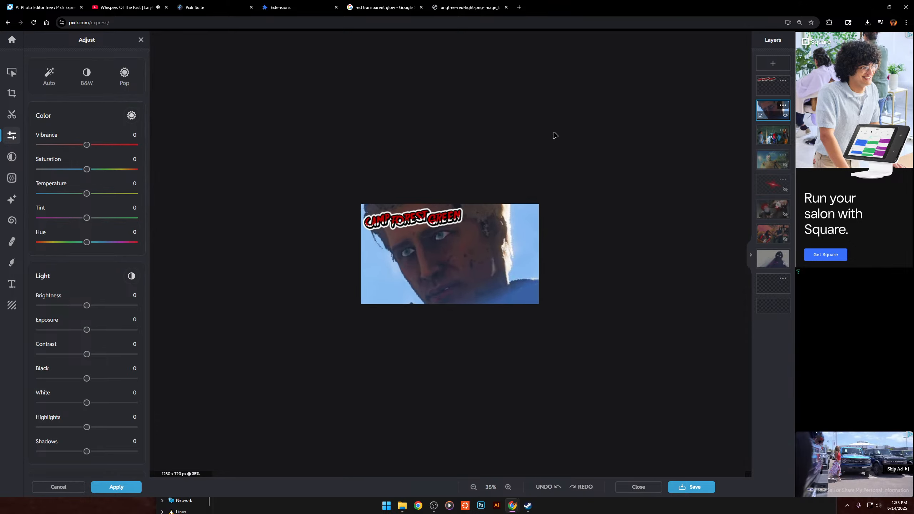
{"action": "scroll", "coordinate": [550, 135], "scroll_direction": "down", "scroll_amount": 4}
{"action": "scroll", "coordinate": [540, 149], "scroll_direction": "down", "scroll_amount": 4}
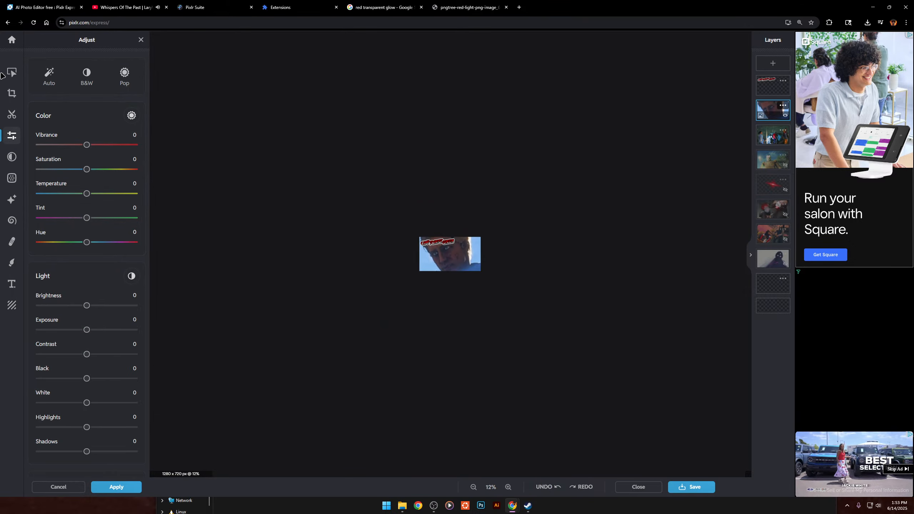
{"action": "left_click", "coordinate": [12, 70]}
{"action": "scroll", "coordinate": [627, 132], "scroll_direction": "down", "scroll_amount": 1}
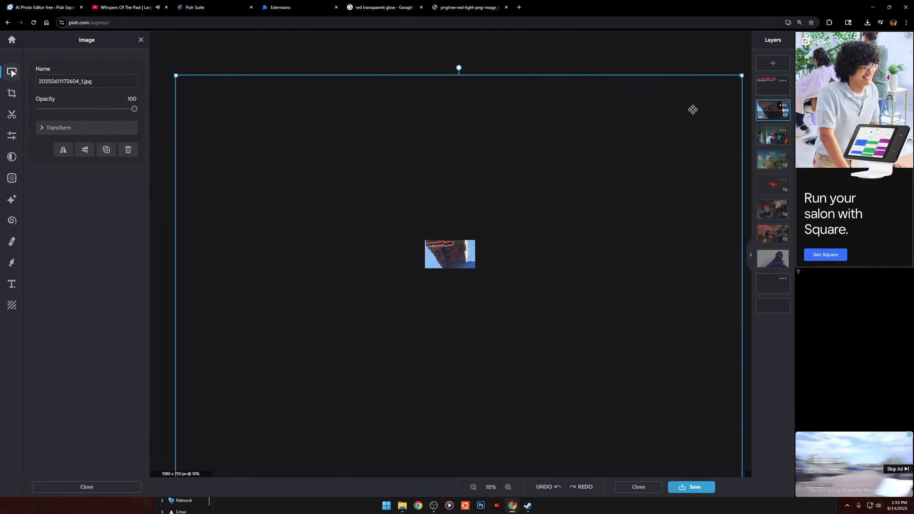
{"action": "left_click_drag", "start_coordinate": [741, 77], "coordinate": [471, 247]}
{"action": "scroll", "coordinate": [411, 274], "scroll_direction": "up", "scroll_amount": 5}
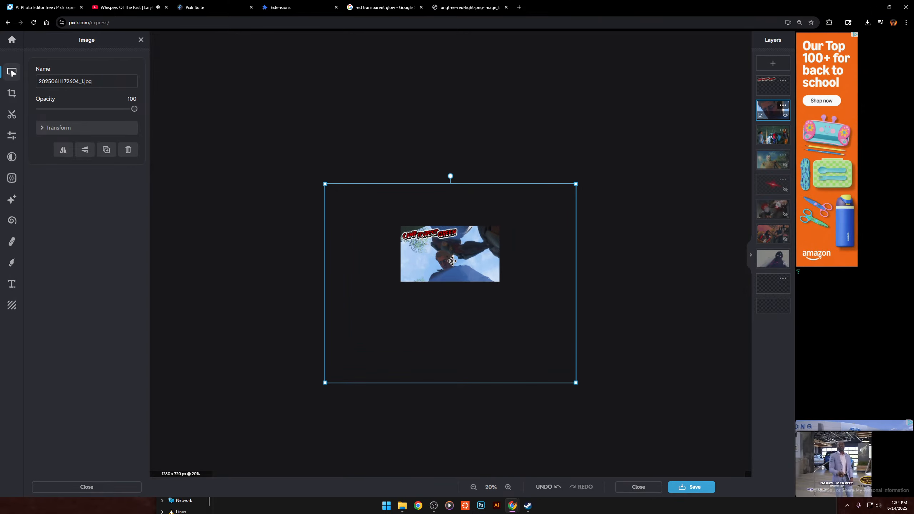
{"action": "scroll", "coordinate": [410, 275], "scroll_direction": "up", "scroll_amount": 6}
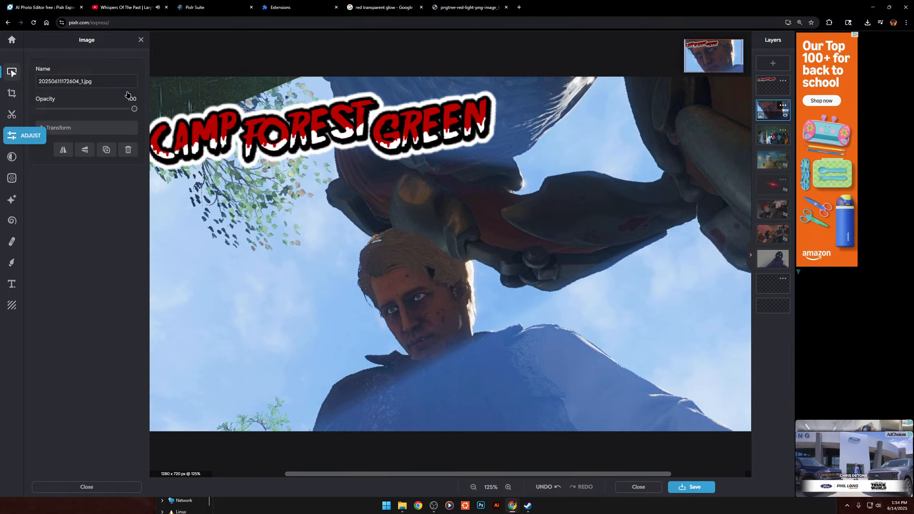
Apply the Auto adjustment to the sky scene layer and raise its Sharpen to 100 and Smooth to the maximum.
{"action": "left_click", "coordinate": [124, 74]}
{"action": "left_click", "coordinate": [58, 74]}
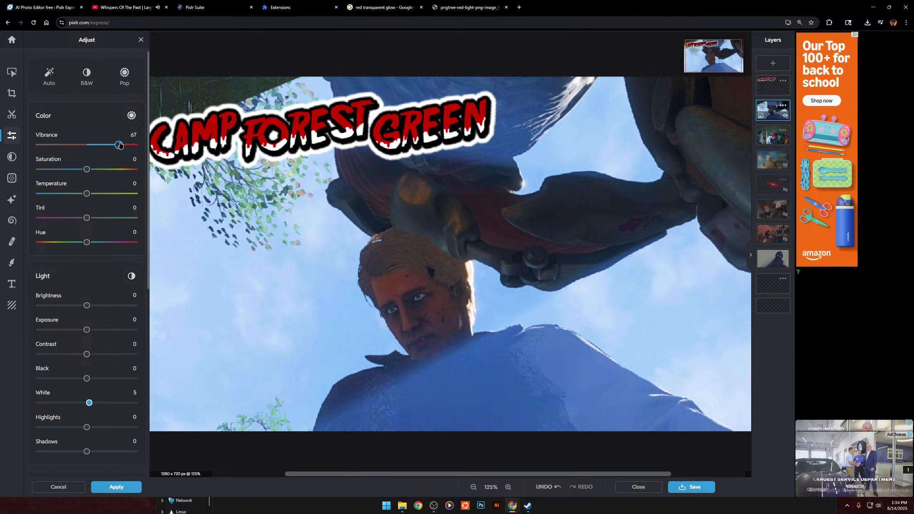
{"action": "scroll", "coordinate": [125, 145], "scroll_direction": "down", "scroll_amount": 5}
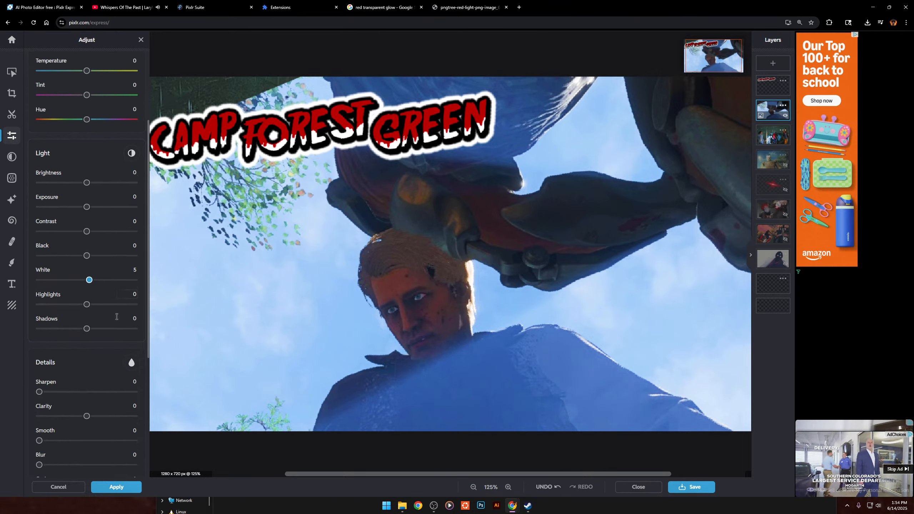
{"action": "left_click_drag", "start_coordinate": [39, 337], "coordinate": [182, 360]}
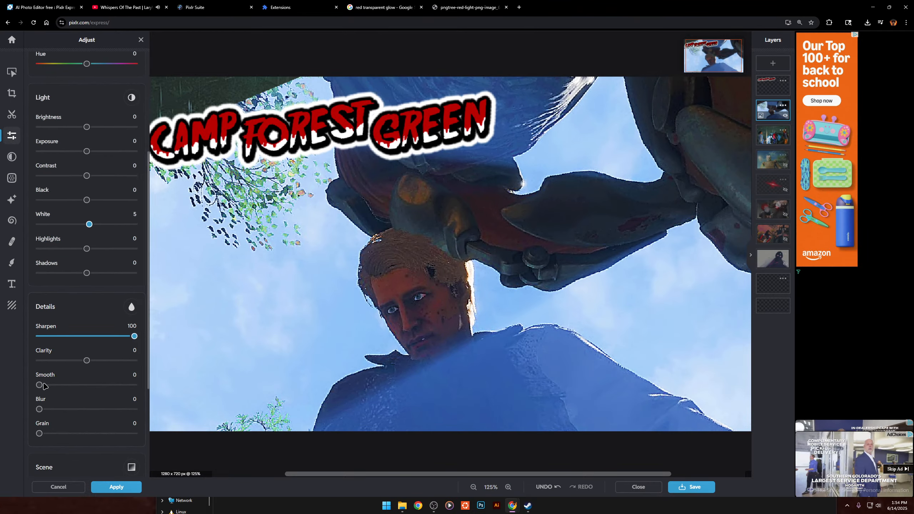
{"action": "left_click_drag", "start_coordinate": [40, 385], "coordinate": [248, 390]}
Set the sky scene layer's Vibrance to 80 and Saturation to 21 and keep the adjustments.
{"action": "scroll", "coordinate": [129, 234], "scroll_direction": "up", "scroll_amount": 5}
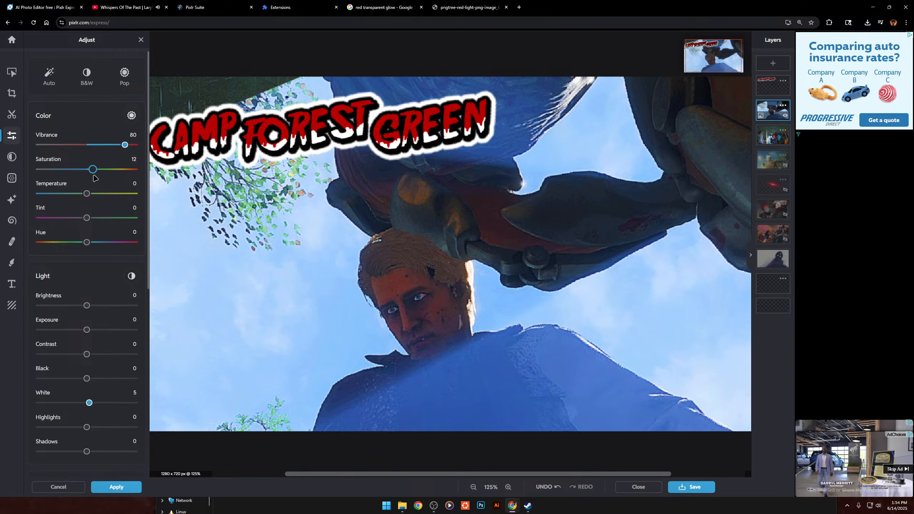
{"action": "key", "text": "Right"}
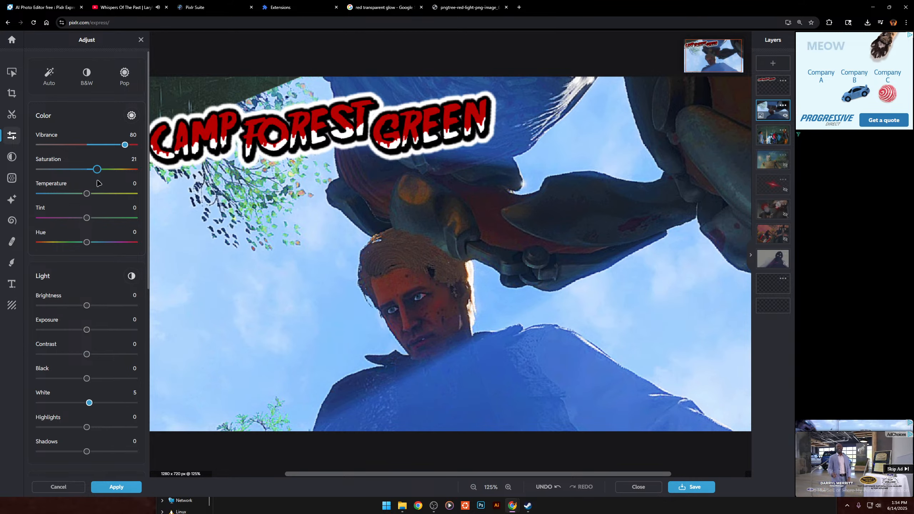
{"action": "left_click", "coordinate": [12, 73]}
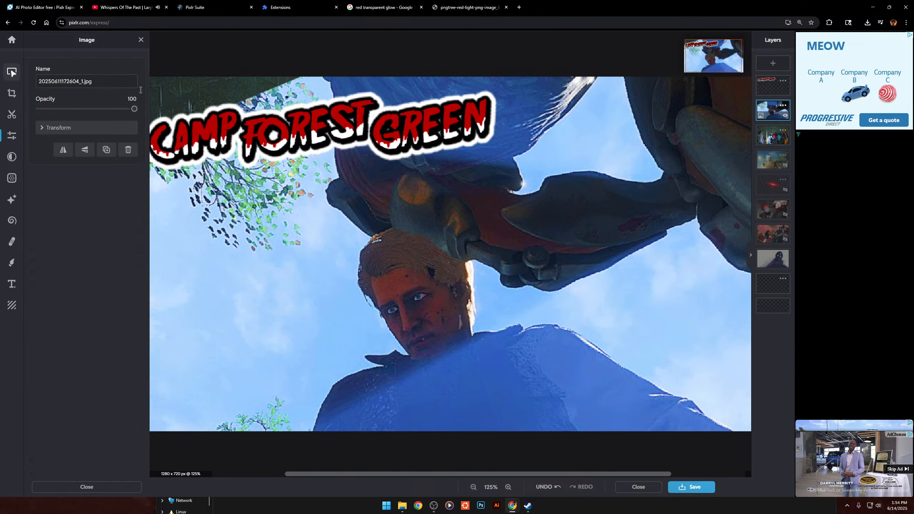
Enlarge the sky scene layer far beyond the canvas and shift it so the man's face fills the thumbnail.
{"action": "scroll", "coordinate": [423, 141], "scroll_direction": "down", "scroll_amount": 4}
{"action": "scroll", "coordinate": [423, 141], "scroll_direction": "down", "scroll_amount": 4}
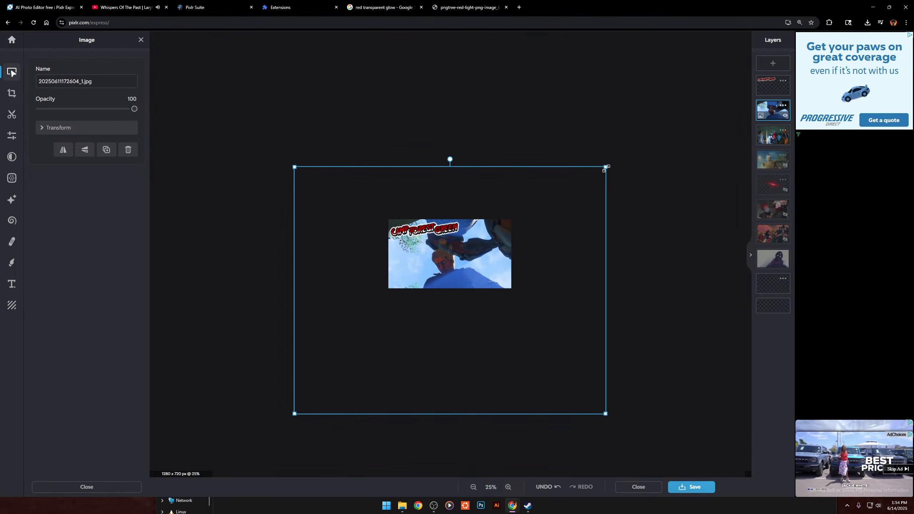
{"action": "left_click", "coordinate": [610, 169]}
{"action": "left_click", "coordinate": [563, 222]}
{"action": "scroll", "coordinate": [565, 218], "scroll_direction": "down", "scroll_amount": 3}
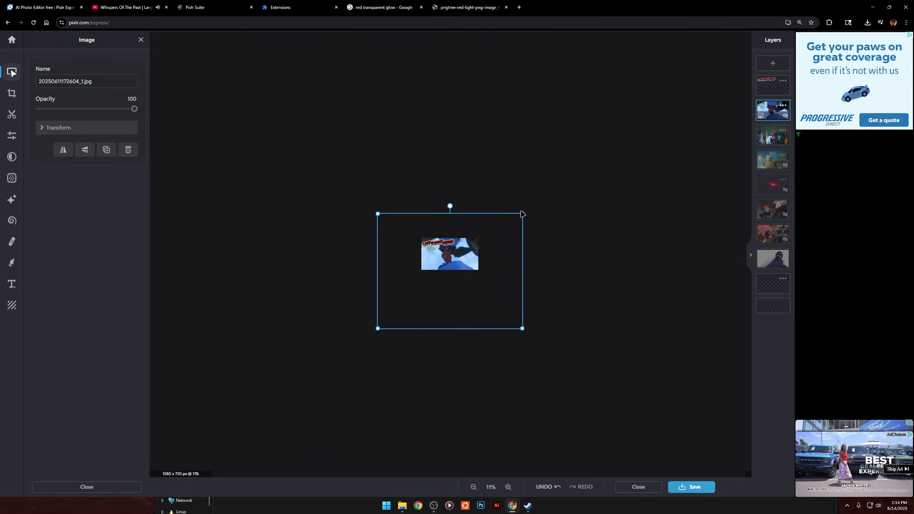
{"action": "left_click_drag", "start_coordinate": [523, 215], "coordinate": [910, 4]}
{"action": "left_click_drag", "start_coordinate": [645, 80], "coordinate": [451, 271]}
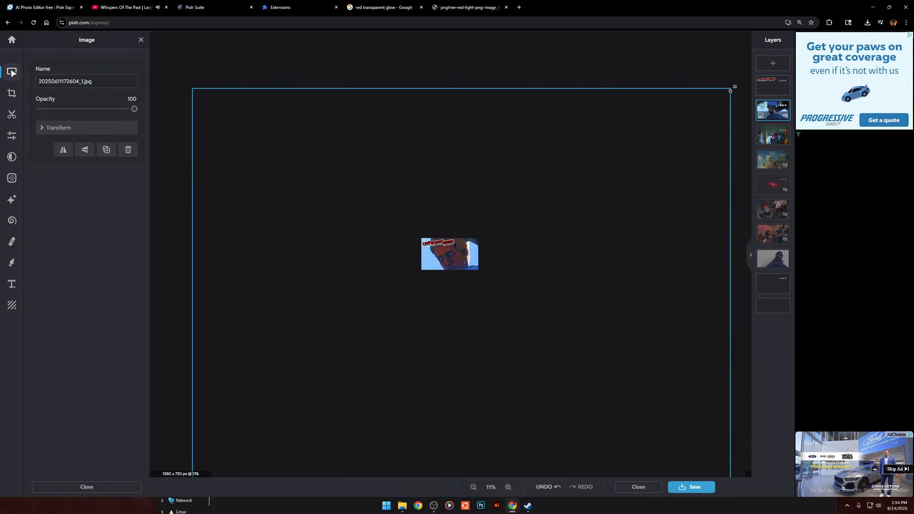
{"action": "left_click_drag", "start_coordinate": [733, 88], "coordinate": [499, 242]}
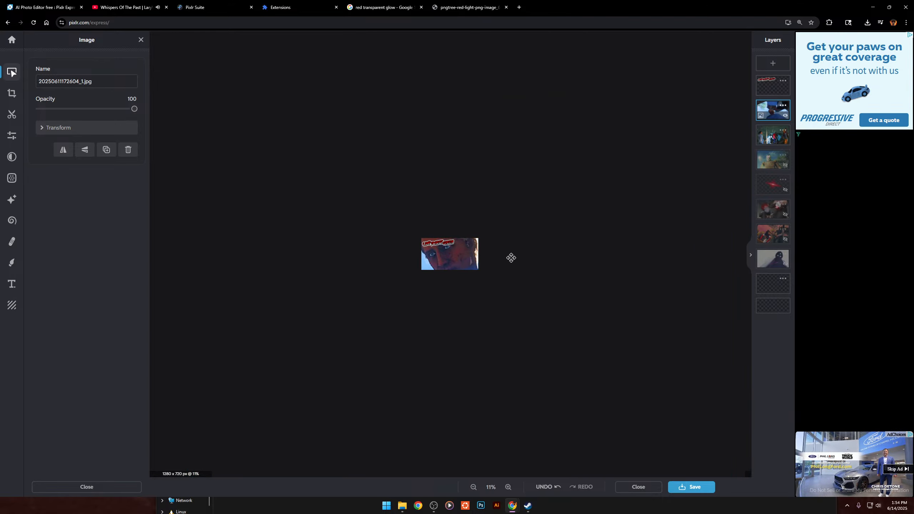
{"action": "left_click_drag", "start_coordinate": [583, 172], "coordinate": [510, 295]}
{"action": "left_click_drag", "start_coordinate": [718, 109], "coordinate": [610, 202]}
{"action": "left_click_drag", "start_coordinate": [561, 229], "coordinate": [794, 102]}
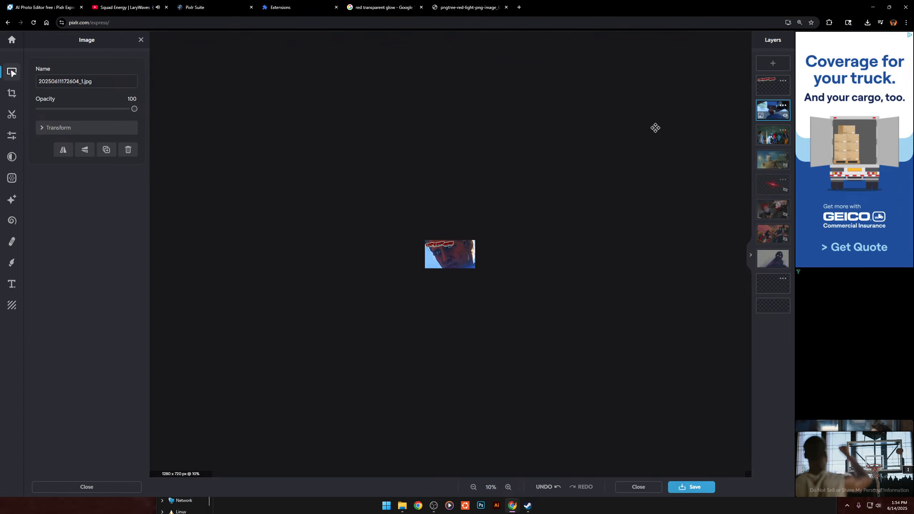
Fine-tune the enlarged layer's size and position so both of the man's eyes sit below the Camp Forest Green title.
{"action": "scroll", "coordinate": [468, 192], "scroll_direction": "up", "scroll_amount": 8}
{"action": "scroll", "coordinate": [482, 179], "scroll_direction": "down", "scroll_amount": 7}
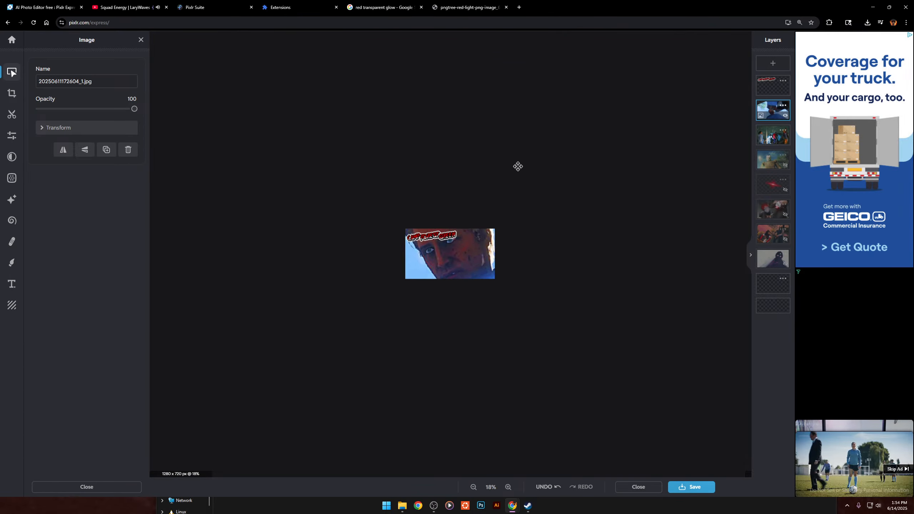
{"action": "scroll", "coordinate": [542, 149], "scroll_direction": "down", "scroll_amount": 1}
{"action": "left_click_drag", "start_coordinate": [543, 149], "coordinate": [93, 281]}
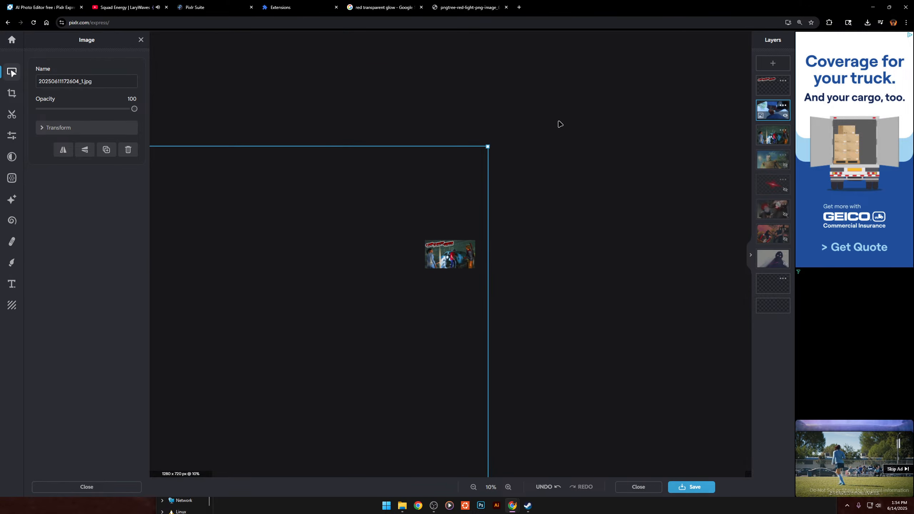
{"action": "left_click_drag", "start_coordinate": [488, 146], "coordinate": [421, 199]}
{"action": "left_click_drag", "start_coordinate": [331, 241], "coordinate": [546, 252]}
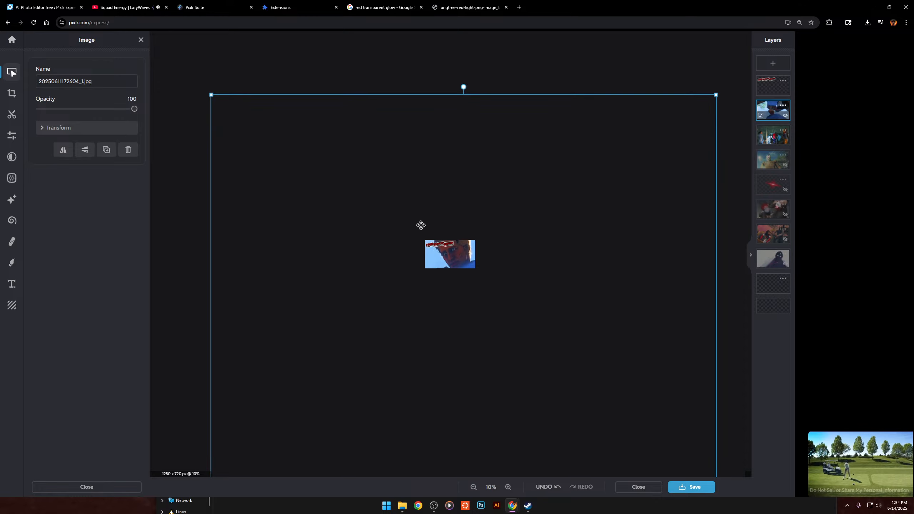
{"action": "scroll", "coordinate": [421, 225], "scroll_direction": "up", "scroll_amount": 5}
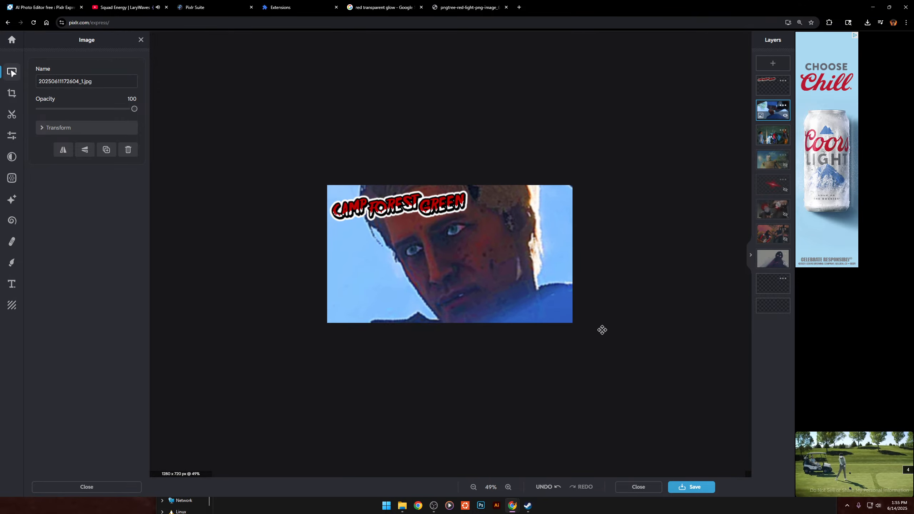
{"action": "left_click_drag", "start_coordinate": [602, 330], "coordinate": [595, 325]}
{"action": "scroll", "coordinate": [547, 268], "scroll_direction": "up", "scroll_amount": 3}
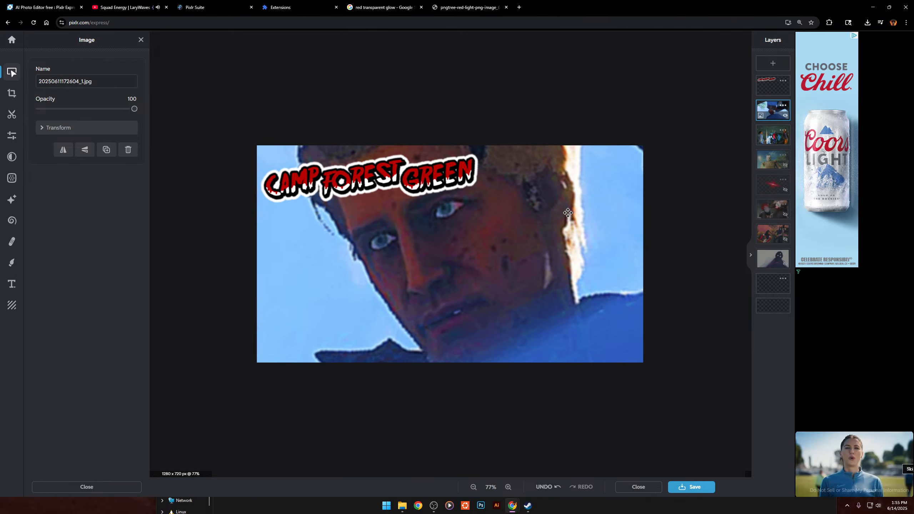
Export the face close-up thumbnail as a transparent PNG named vdfvdf in Downloads, without replacing Untitled(2), and dismiss the sign-up offer.
{"action": "left_click", "coordinate": [698, 487]}
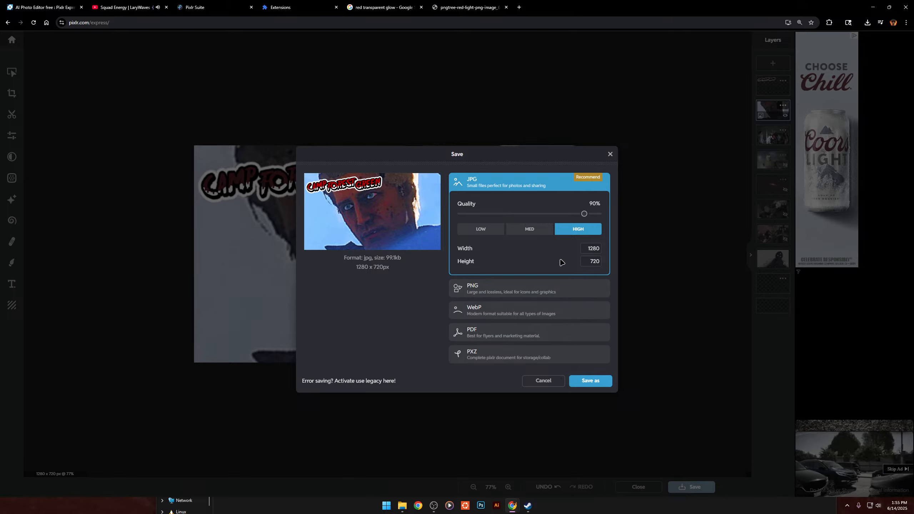
{"action": "left_click", "coordinate": [553, 297]}
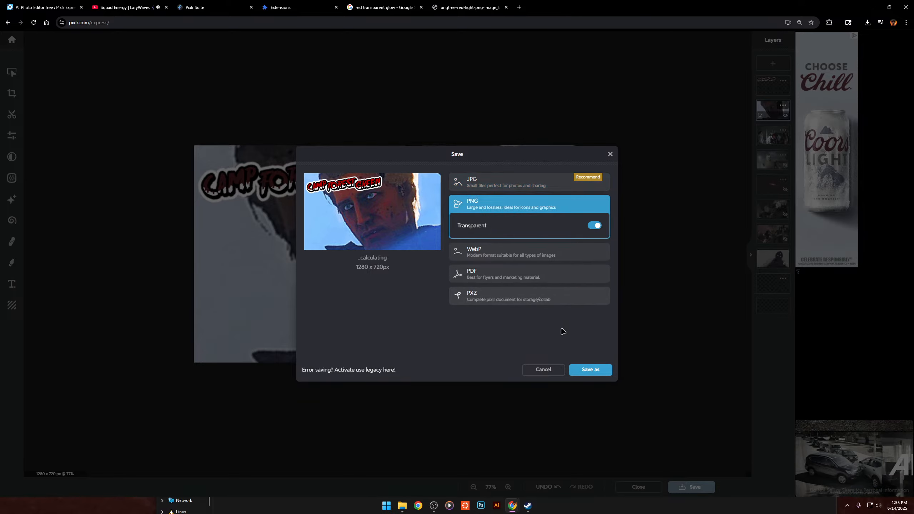
{"action": "left_click", "coordinate": [582, 370]}
{"action": "left_click", "coordinate": [282, 180]}
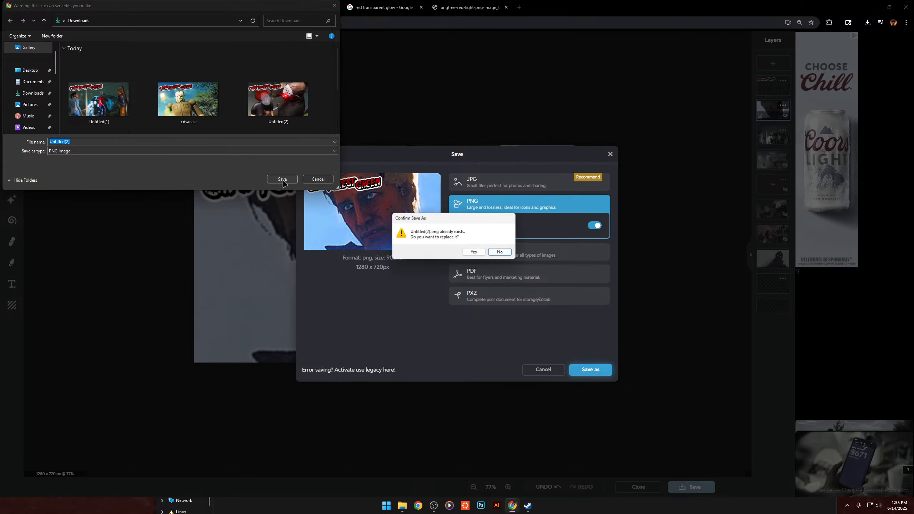
{"action": "left_click", "coordinate": [499, 252]}
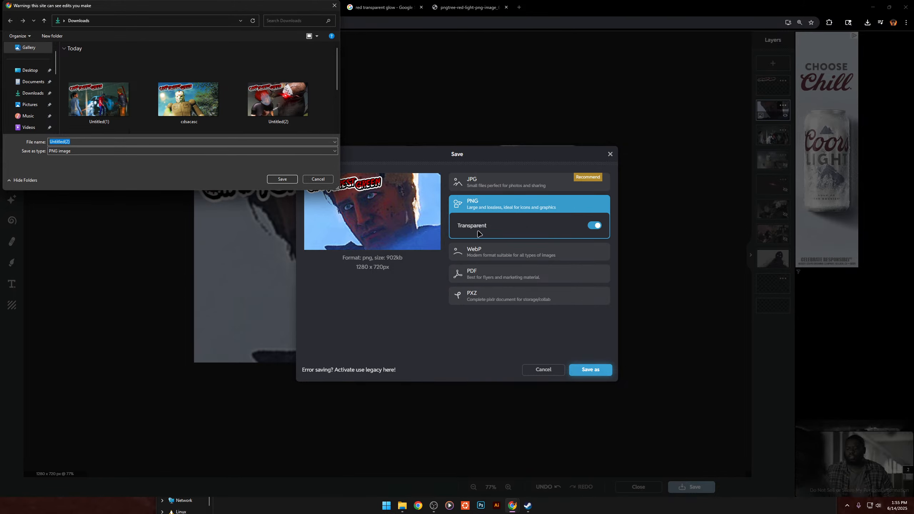
{"action": "type", "text": "vdfvdf"}
{"action": "left_click", "coordinate": [288, 180]}
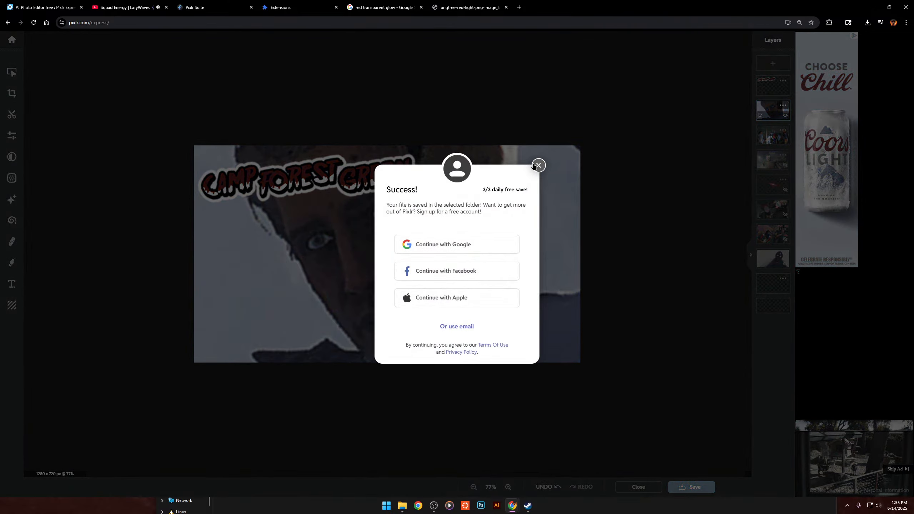
{"action": "left_click", "coordinate": [538, 165]}
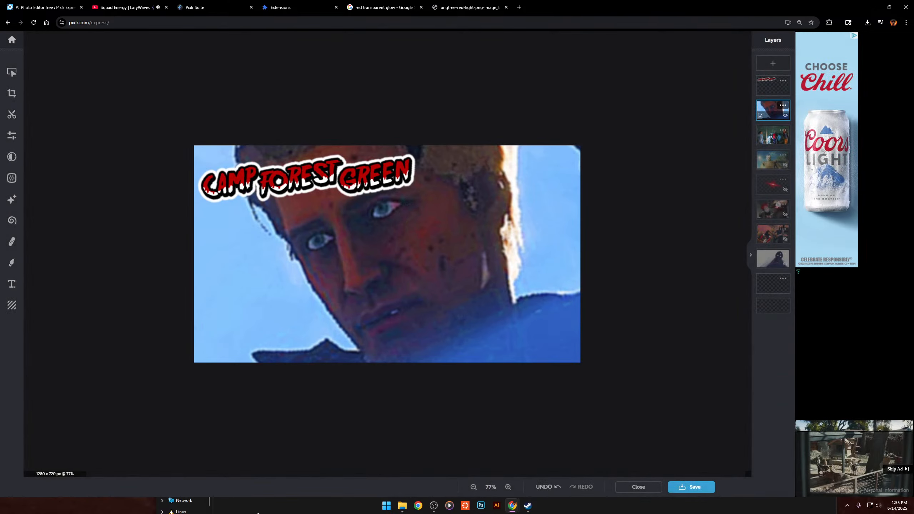
{"action": "mouse_move", "coordinate": [402, 505]}
{"action": "left_click", "coordinate": [441, 468]}
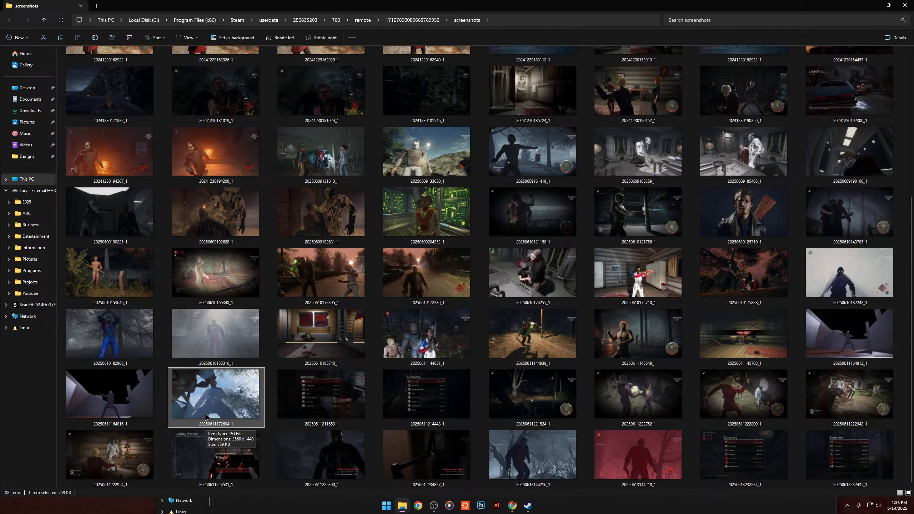
{"action": "scroll", "coordinate": [224, 407], "scroll_direction": "up", "scroll_amount": 5}
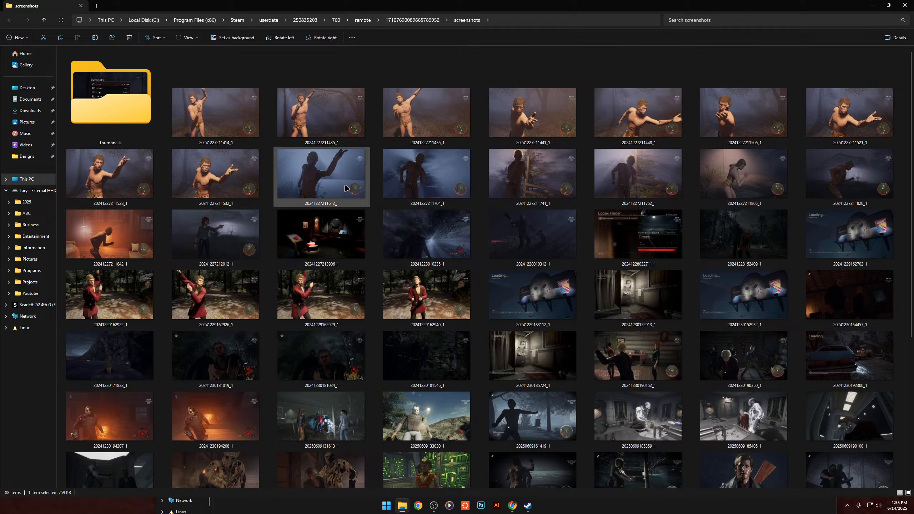
{"action": "double_click", "coordinate": [743, 113]}
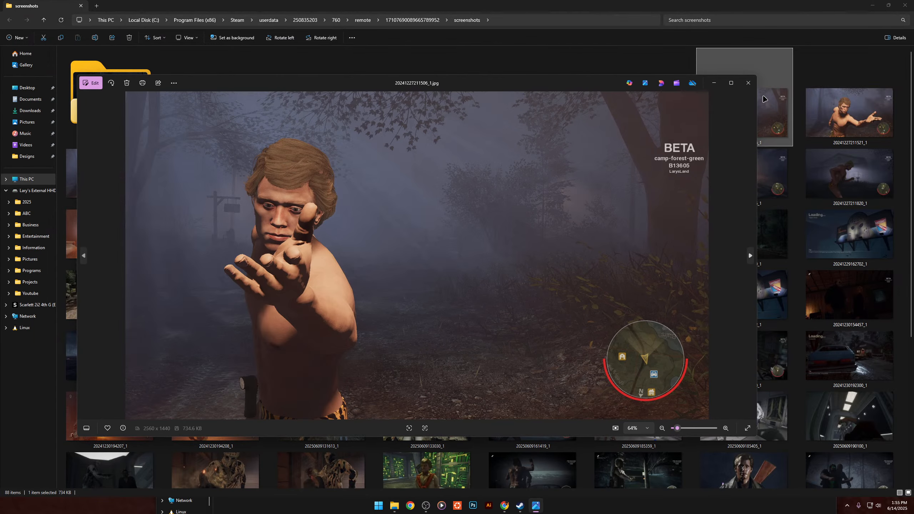
{"action": "left_click", "coordinate": [748, 83]}
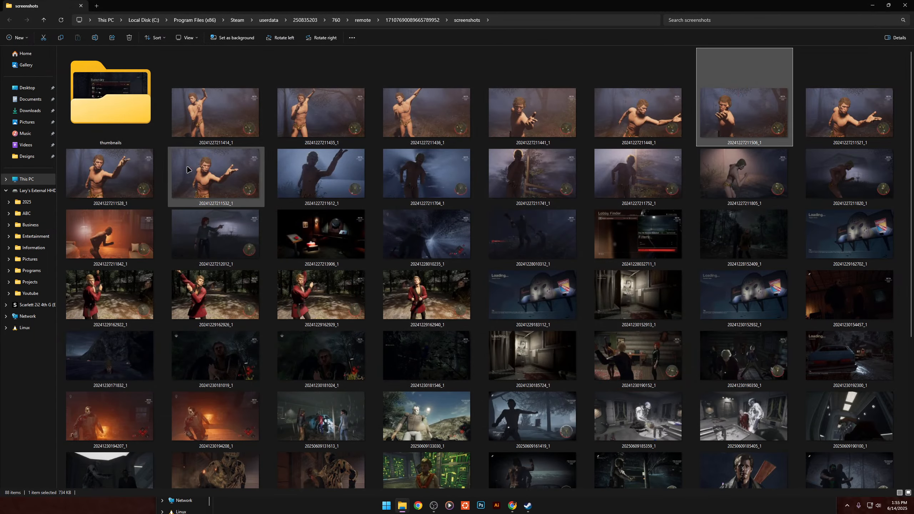
{"action": "double_click", "coordinate": [233, 176]}
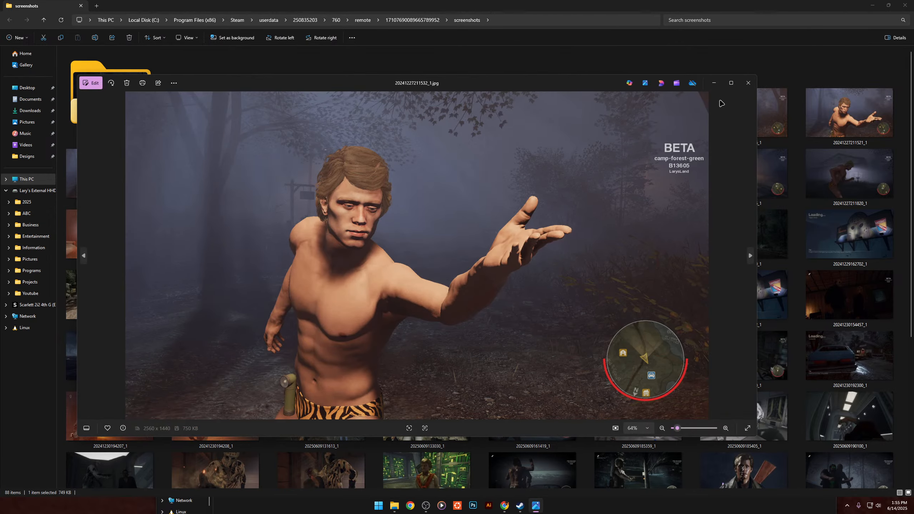
{"action": "left_click", "coordinate": [748, 83]}
{"action": "double_click", "coordinate": [141, 172]}
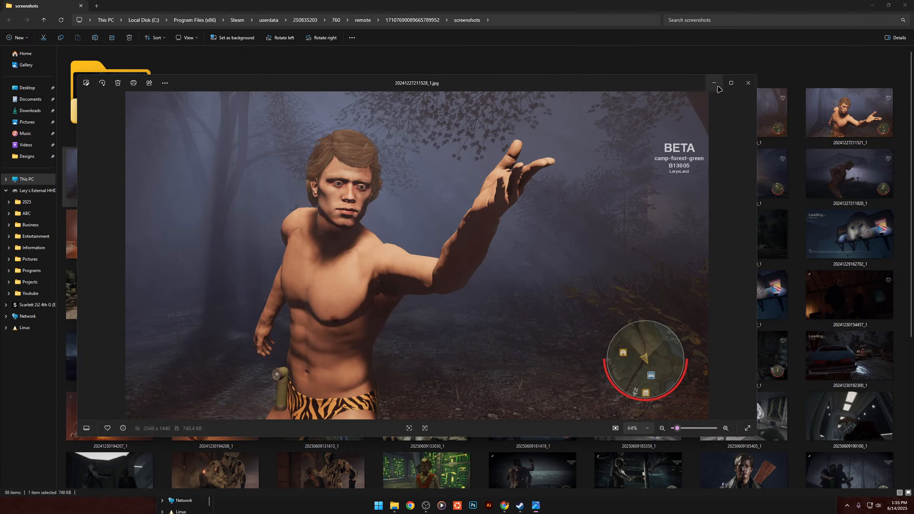
{"action": "left_click", "coordinate": [748, 83]}
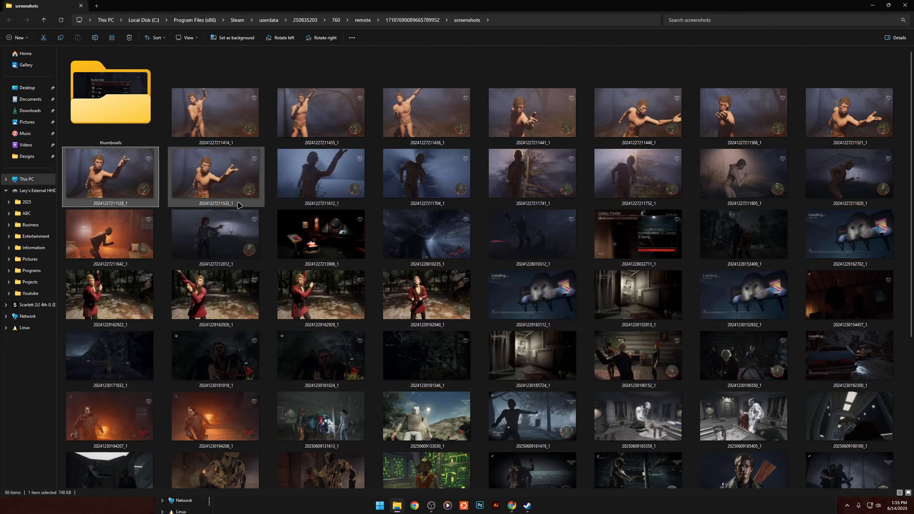
{"action": "double_click", "coordinate": [133, 183]}
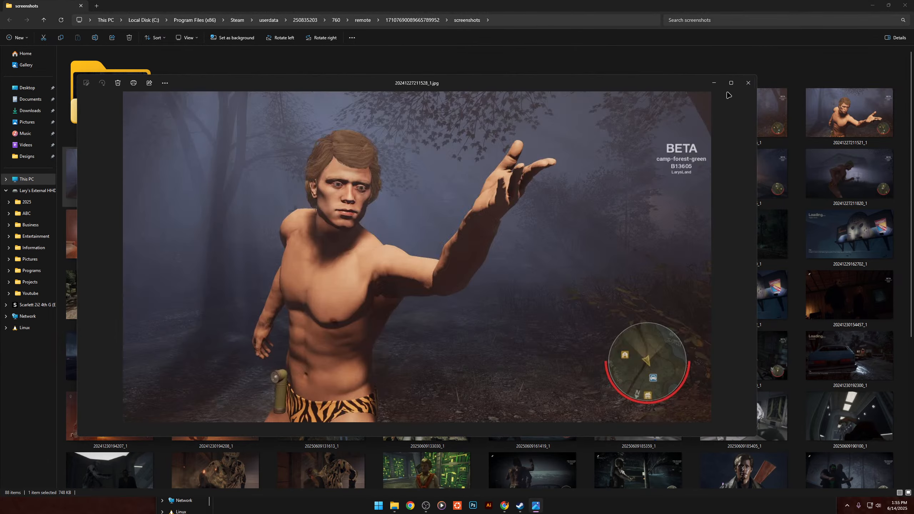
{"action": "left_click", "coordinate": [748, 83]}
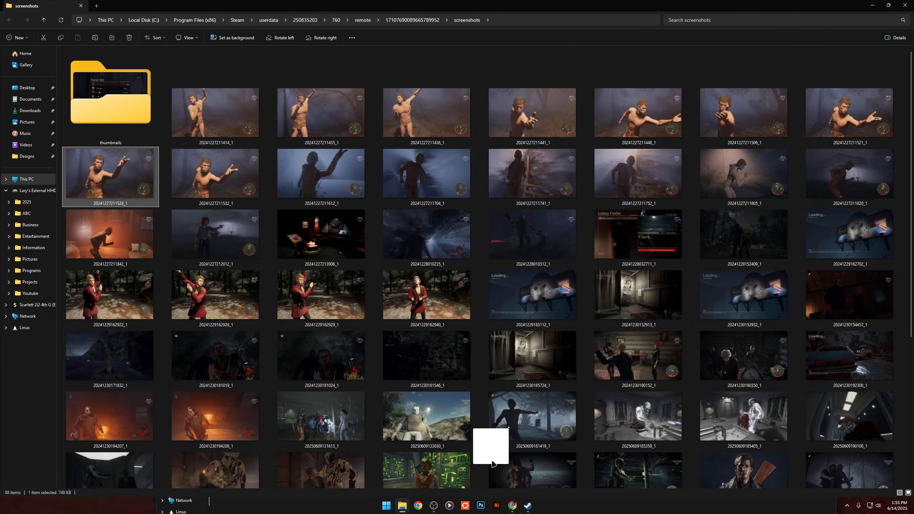
{"action": "mouse_move", "coordinate": [512, 506]}
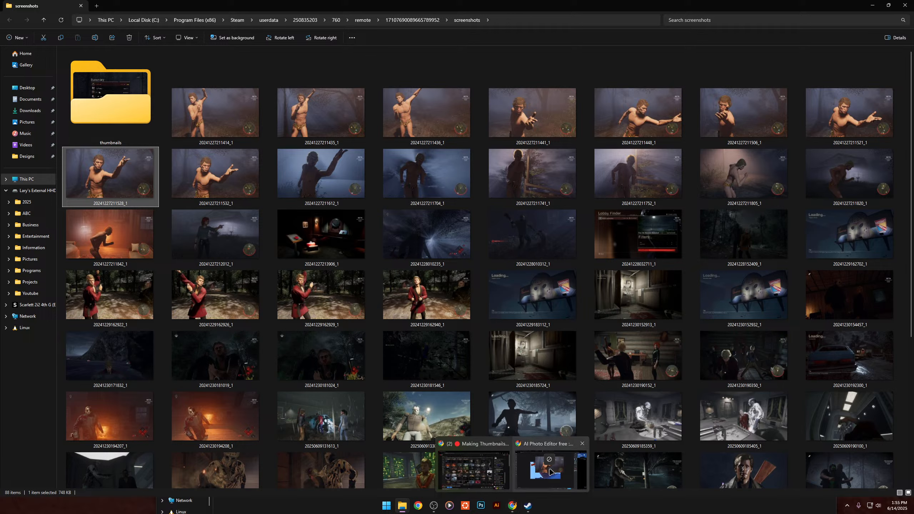
{"action": "left_click_drag", "start_coordinate": [549, 472], "coordinate": [495, 278]}
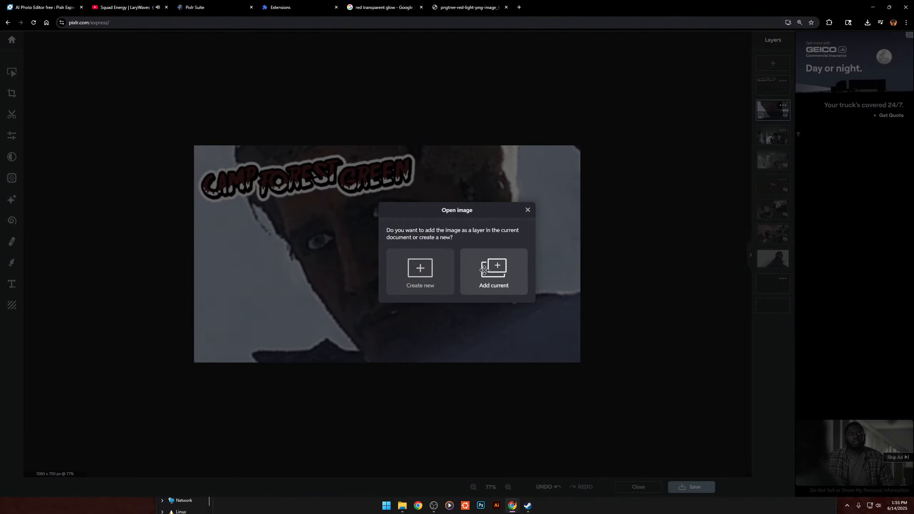
{"action": "left_click", "coordinate": [484, 270]}
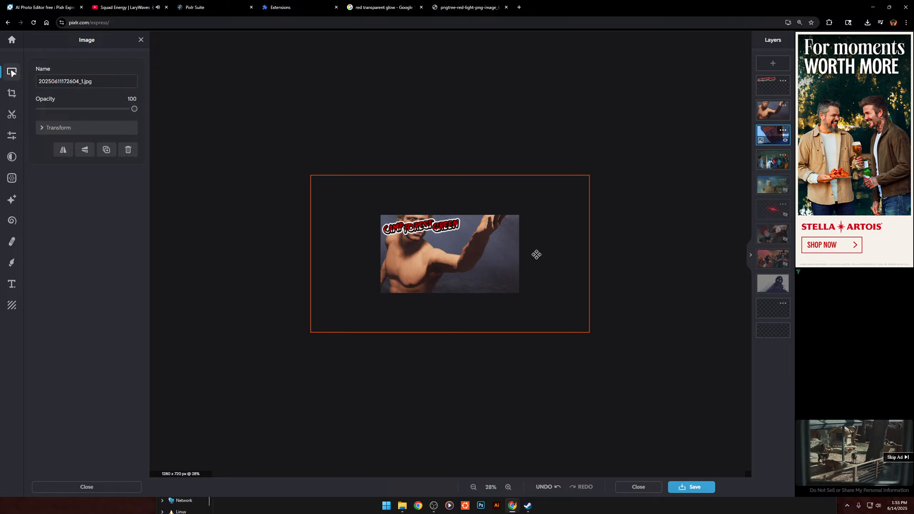
Flip the new screenshot layer horizontally and position it with the raised hand under the title and the man's face opposite.
{"action": "left_click", "coordinate": [572, 288]}
{"action": "left_click_drag", "start_coordinate": [561, 280], "coordinate": [570, 311]}
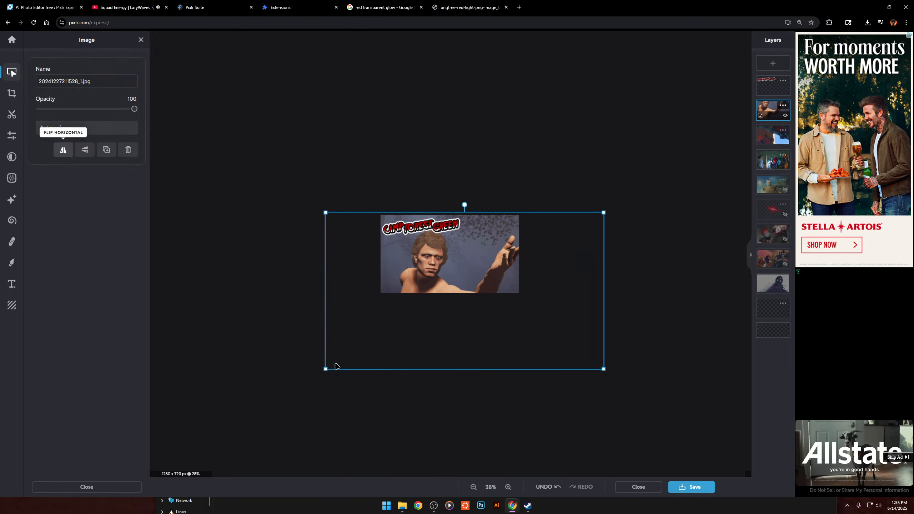
{"action": "scroll", "coordinate": [464, 346], "scroll_direction": "up", "scroll_amount": 5}
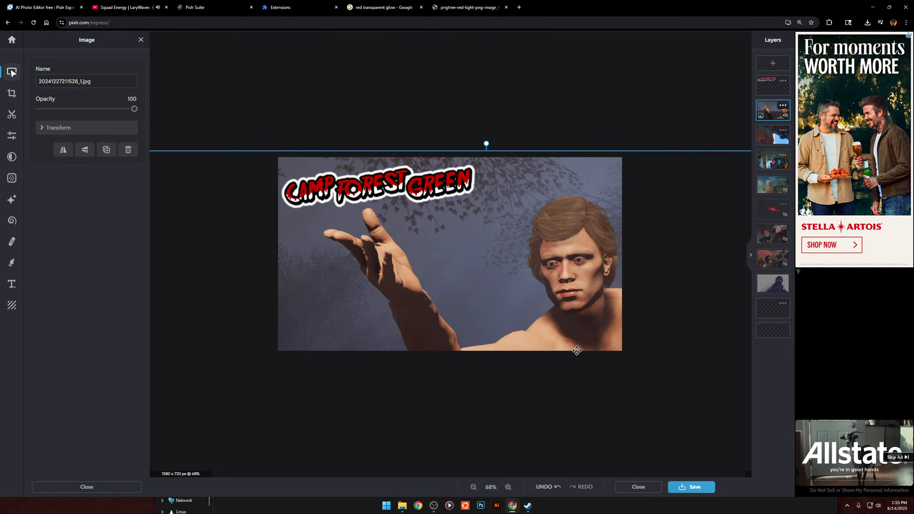
{"action": "left_click_drag", "start_coordinate": [560, 351], "coordinate": [550, 350]}
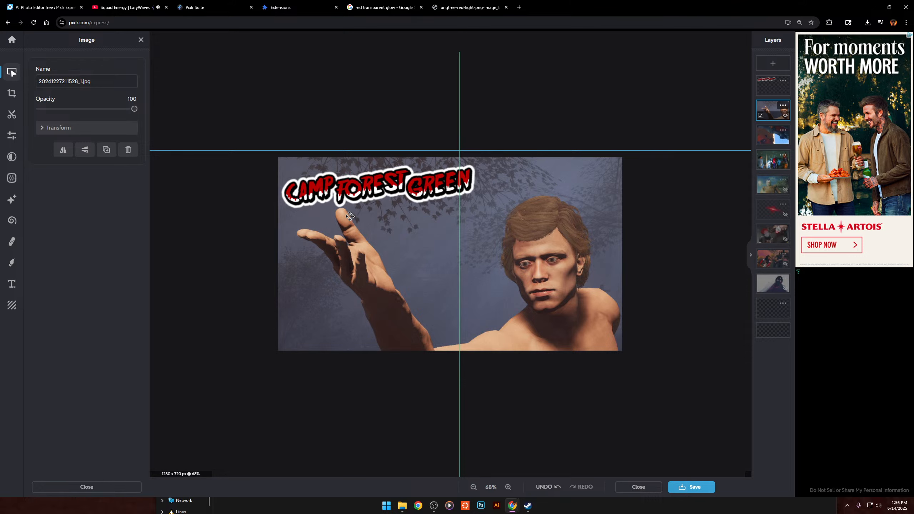
{"action": "scroll", "coordinate": [308, 211], "scroll_direction": "up", "scroll_amount": 3}
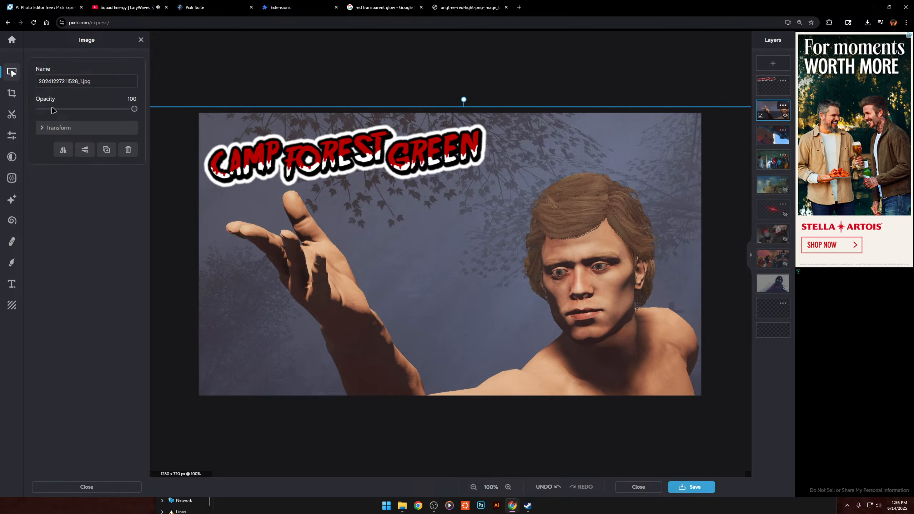
{"action": "left_click", "coordinate": [11, 137]}
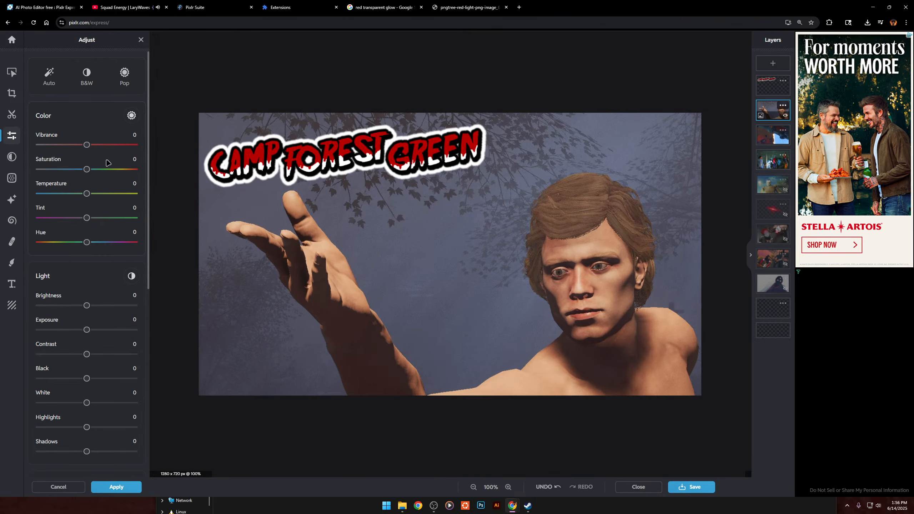
{"action": "left_click", "coordinate": [124, 78]}
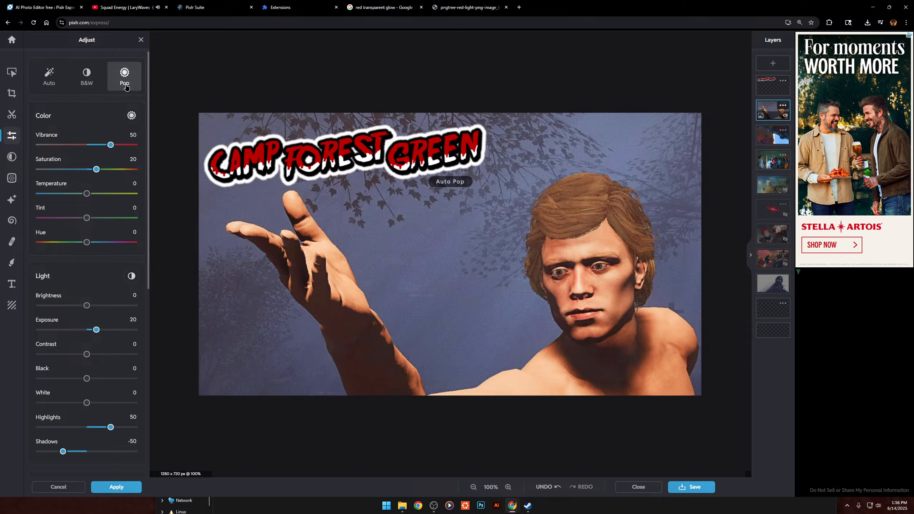
{"action": "left_click", "coordinate": [48, 76]}
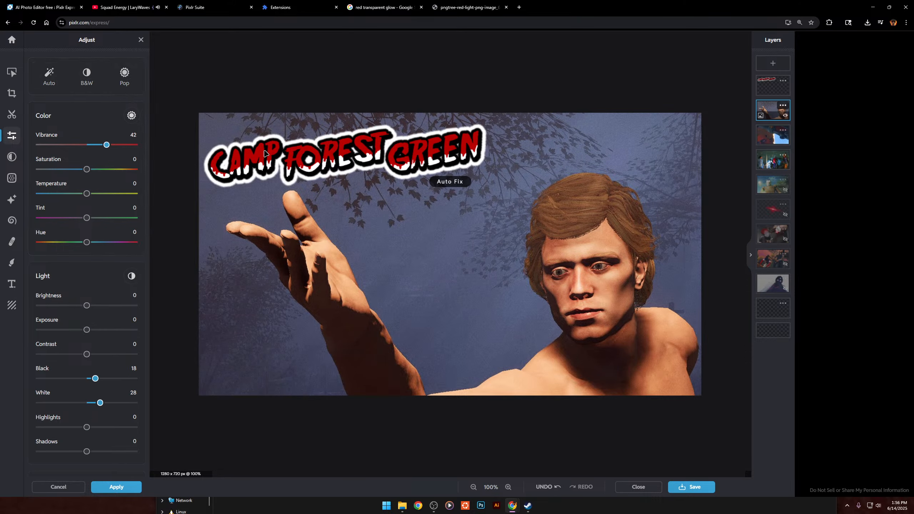
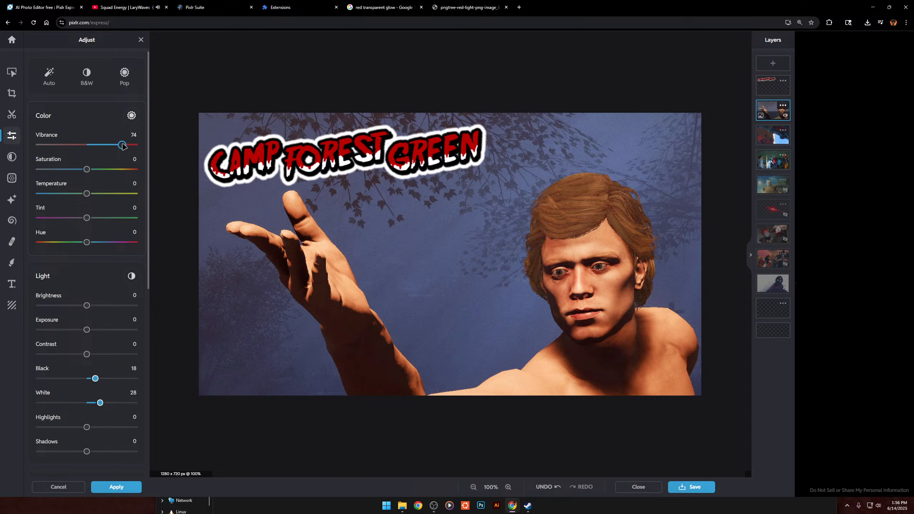
{"action": "left_click_drag", "start_coordinate": [121, 145], "coordinate": [121, 145]}
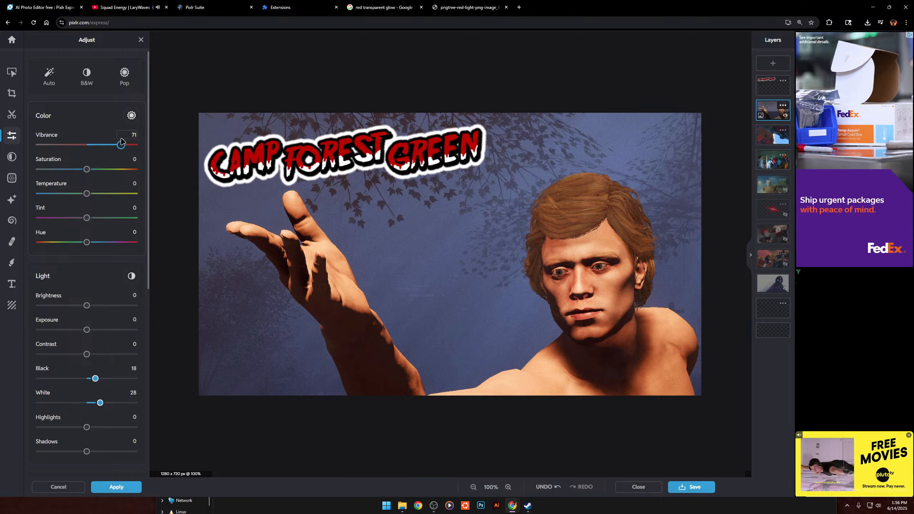
{"action": "left_click", "coordinate": [130, 134]}
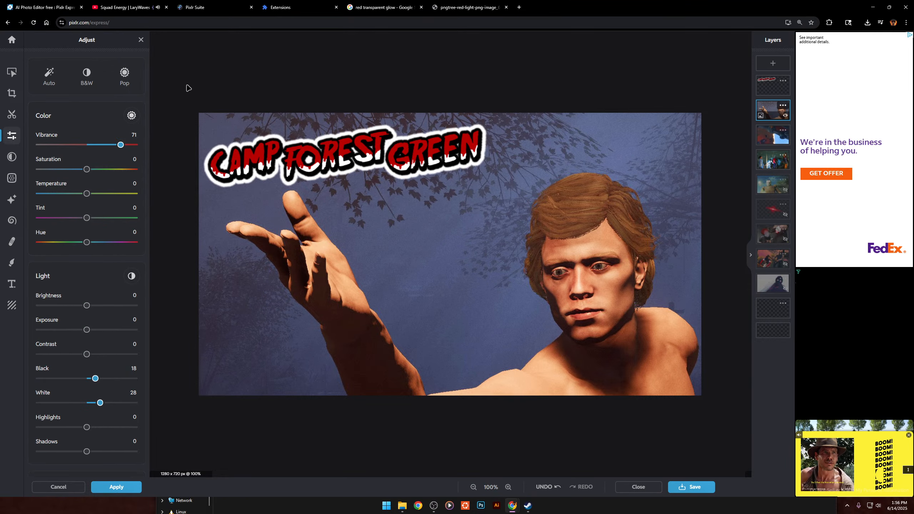
Try Sharpen 100 and Smooth 100 on the screenshot layer, inspect the hair and face, and reset both to 0.
{"action": "scroll", "coordinate": [49, 283], "scroll_direction": "down", "scroll_amount": 8}
{"action": "left_click_drag", "start_coordinate": [39, 194], "coordinate": [140, 194]}
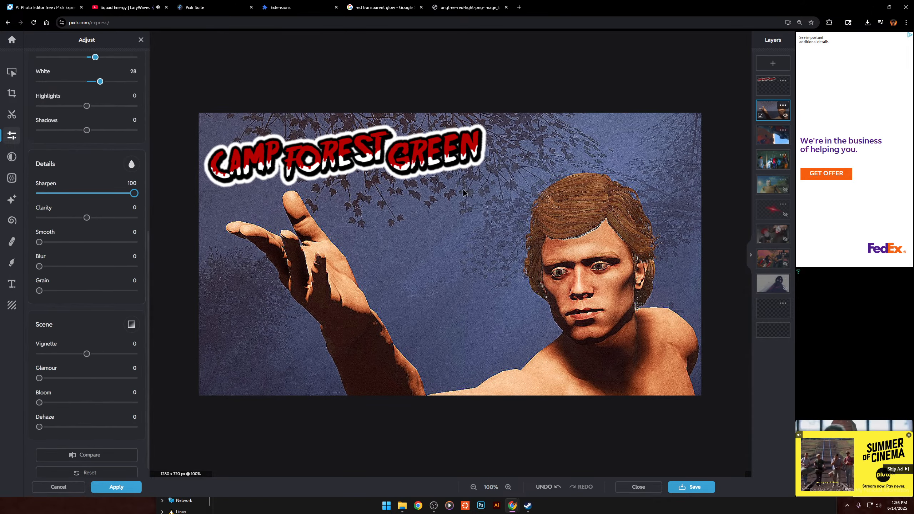
{"action": "left_click_drag", "start_coordinate": [38, 243], "coordinate": [144, 243]}
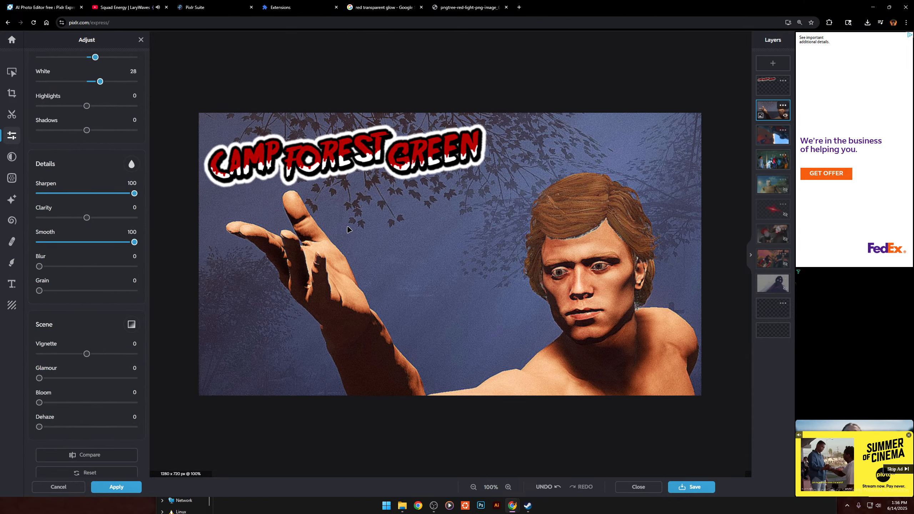
{"action": "scroll", "coordinate": [598, 222], "scroll_direction": "up", "scroll_amount": 10}
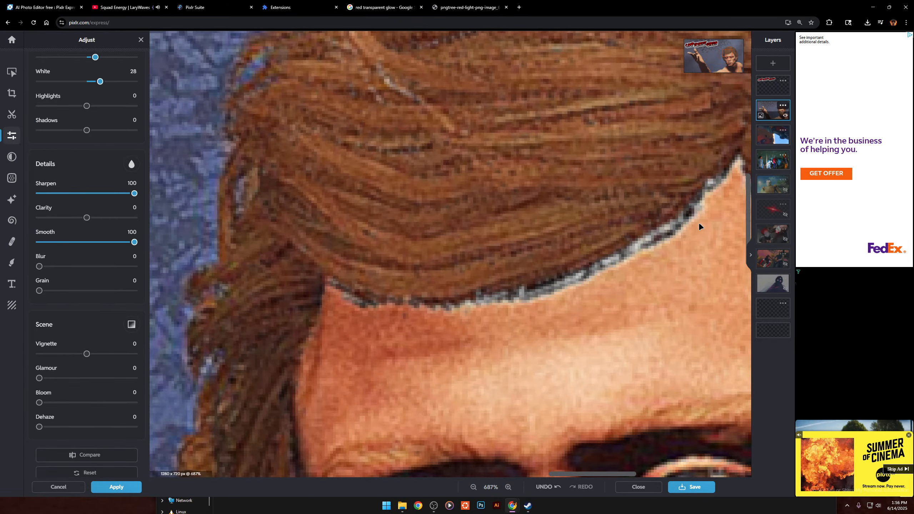
{"action": "scroll", "coordinate": [661, 232], "scroll_direction": "down", "scroll_amount": 8}
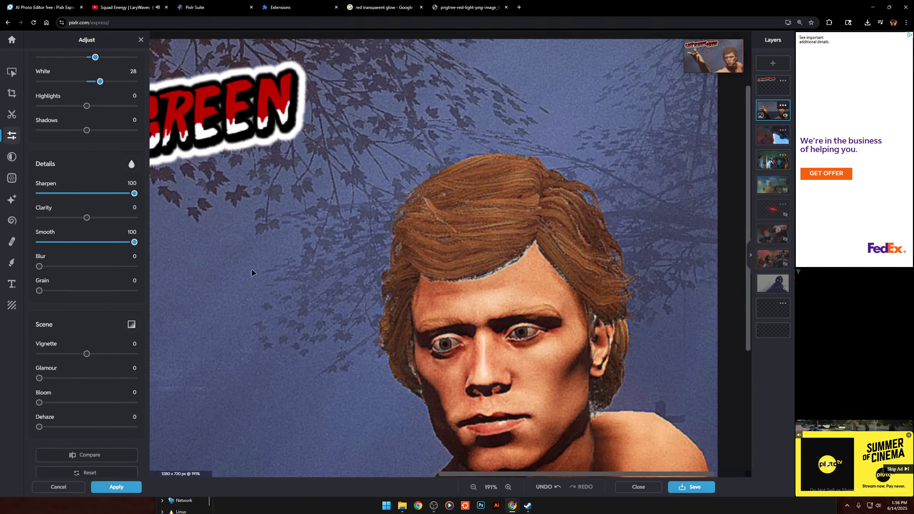
{"action": "left_click_drag", "start_coordinate": [133, 242], "coordinate": [38, 242]}
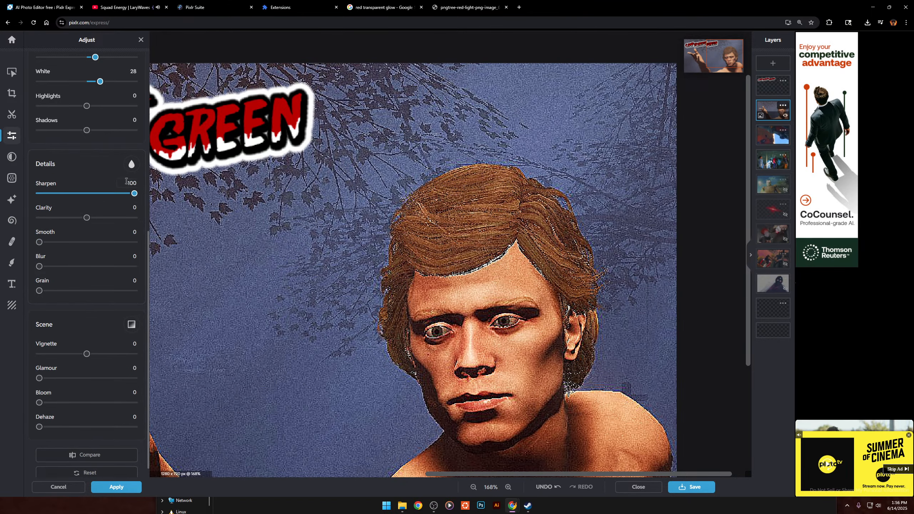
{"action": "left_click_drag", "start_coordinate": [133, 195], "coordinate": [2, 213]}
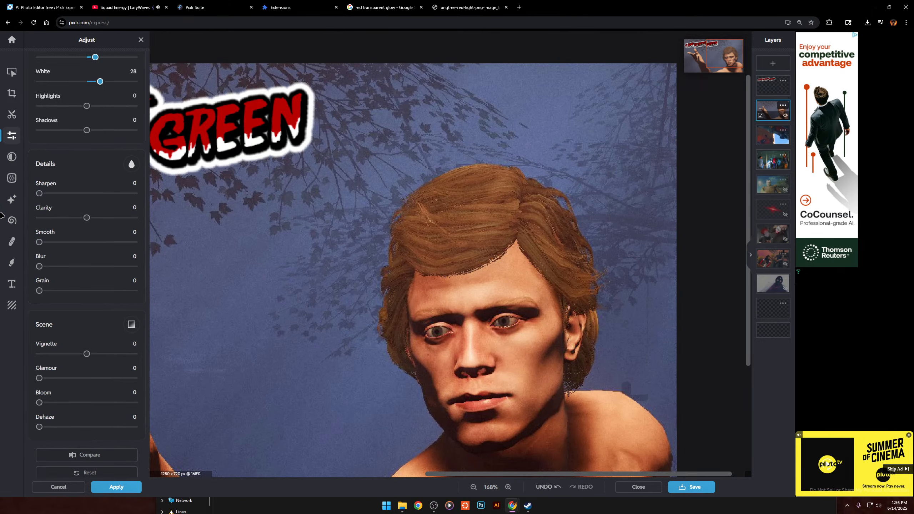
{"action": "scroll", "coordinate": [498, 263], "scroll_direction": "up", "scroll_amount": 4}
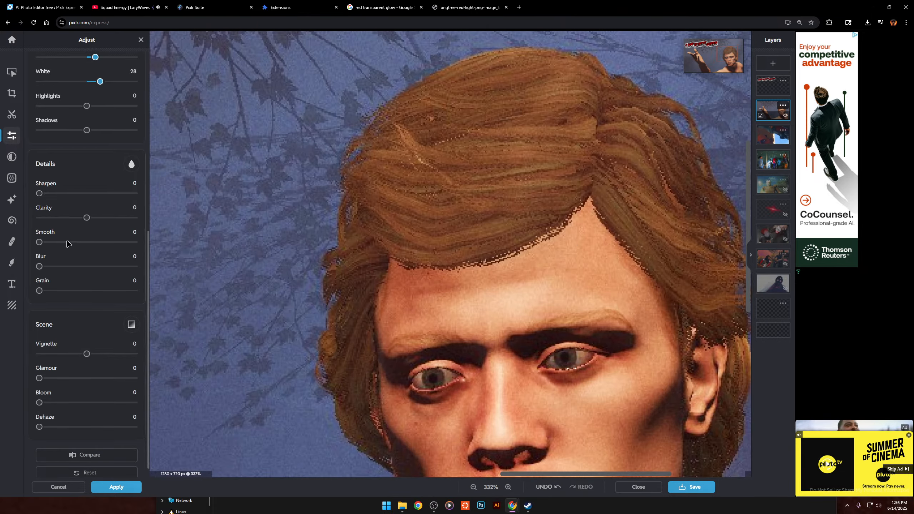
{"action": "left_click_drag", "start_coordinate": [54, 247], "coordinate": [0, 281]}
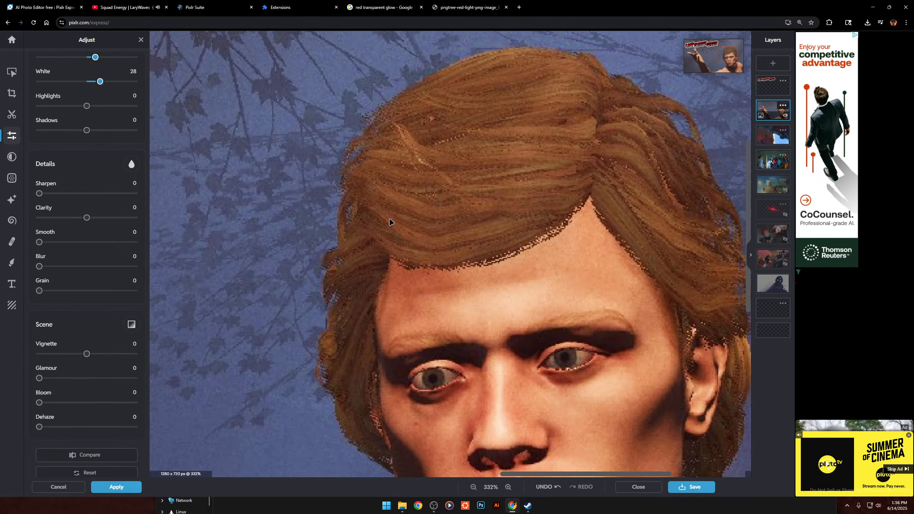
{"action": "scroll", "coordinate": [467, 198], "scroll_direction": "down", "scroll_amount": 8}
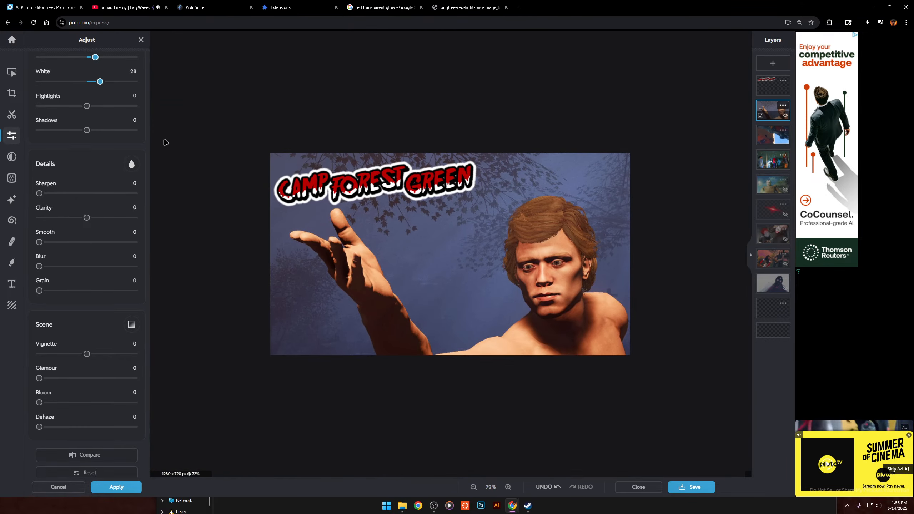
Set the screenshot layer's brightness to 10 and its contrast to 10.
{"action": "scroll", "coordinate": [89, 238], "scroll_direction": "up", "scroll_amount": 8}
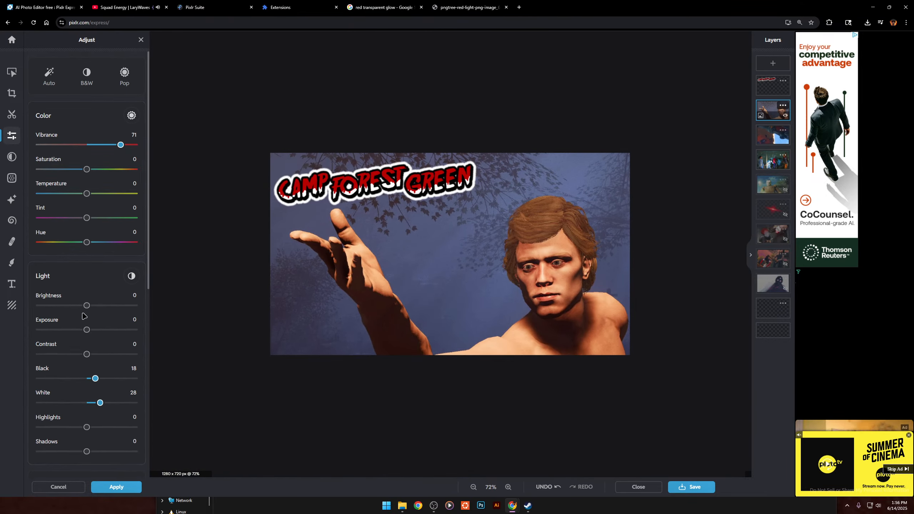
{"action": "mouse_move", "coordinate": [92, 306]}
{"action": "left_mouse_down"}
{"action": "mouse_move", "coordinate": [107, 306]}
{"action": "mouse_move", "coordinate": [99, 305]}
{"action": "left_mouse_up"}
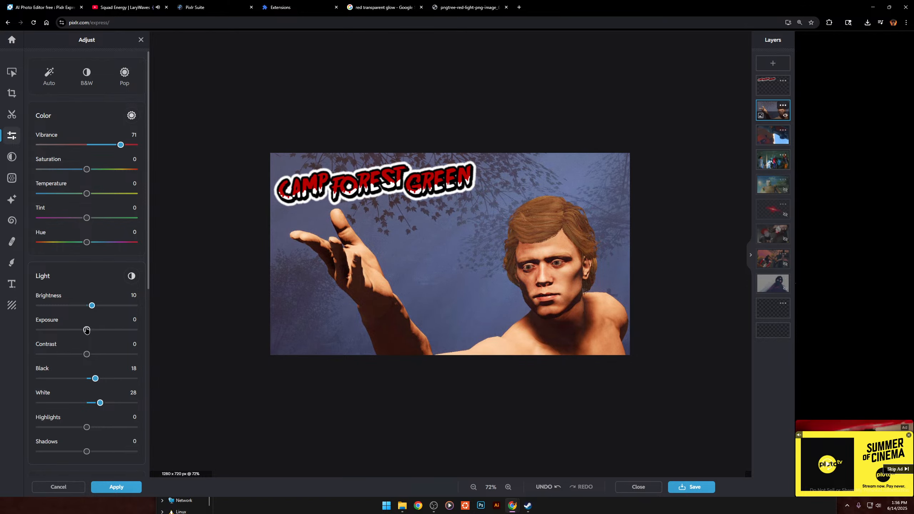
{"action": "mouse_move", "coordinate": [86, 330]}
{"action": "left_mouse_down"}
{"action": "mouse_move", "coordinate": [112, 330]}
{"action": "mouse_move", "coordinate": [85, 329]}
{"action": "left_mouse_up"}
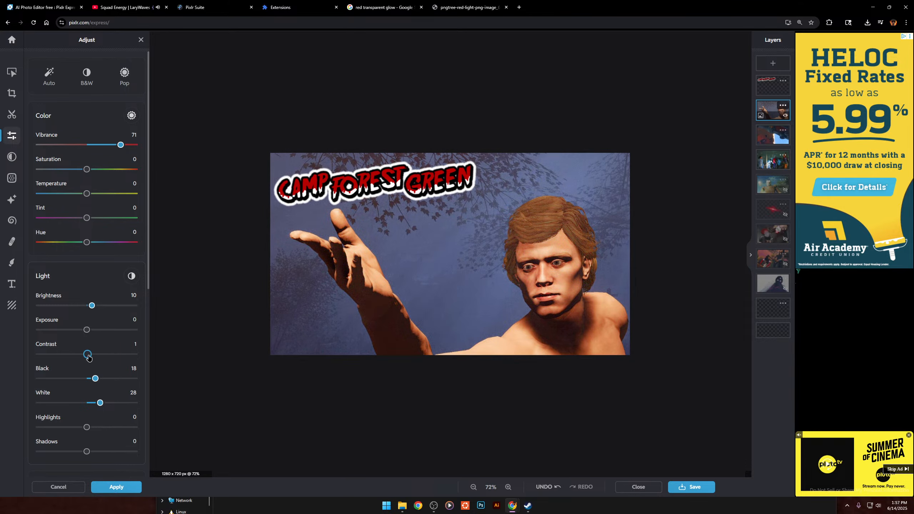
{"action": "left_click_drag", "start_coordinate": [88, 356], "coordinate": [92, 356]}
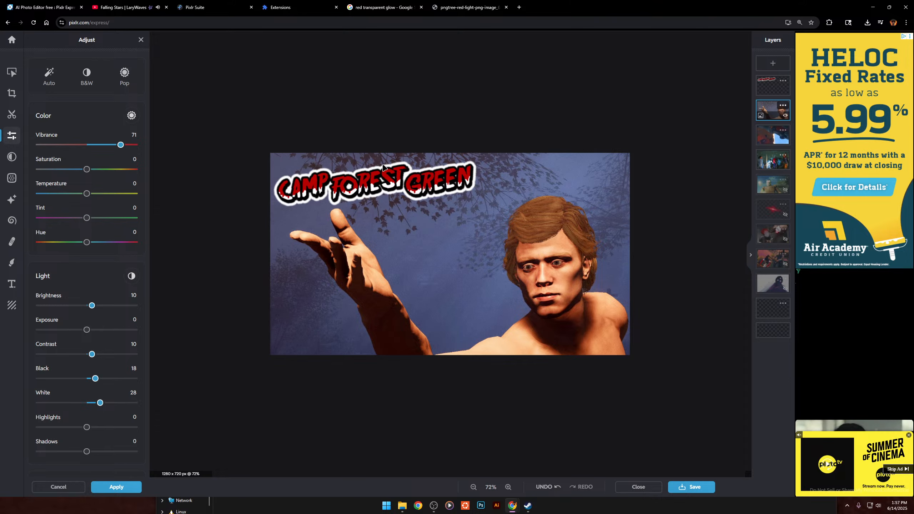
Rotate the screenshot layer slightly counterclockwise and reposition it so the raised hand sits just under the title.
{"action": "scroll", "coordinate": [77, 94], "scroll_direction": "down", "scroll_amount": 1}
{"action": "left_click", "coordinate": [12, 72]}
{"action": "scroll", "coordinate": [536, 143], "scroll_direction": "down", "scroll_amount": 2}
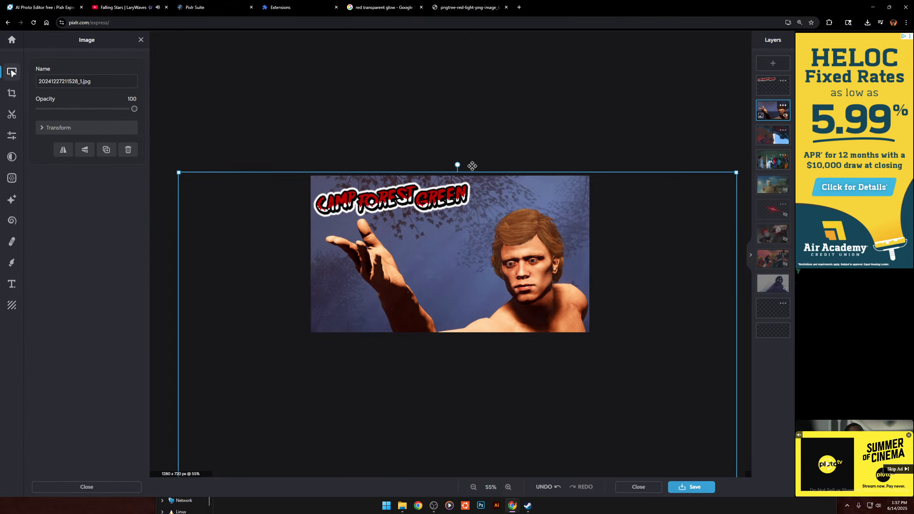
{"action": "left_click_drag", "start_coordinate": [458, 165], "coordinate": [439, 166]}
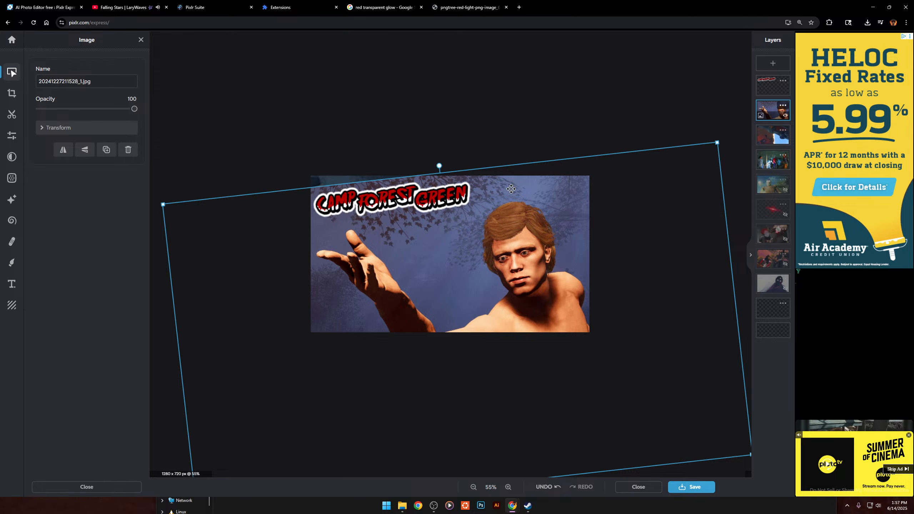
{"action": "mouse_move", "coordinate": [604, 182]}
{"action": "left_mouse_down"}
{"action": "mouse_move", "coordinate": [616, 167]}
{"action": "mouse_move", "coordinate": [610, 177]}
{"action": "left_mouse_up"}
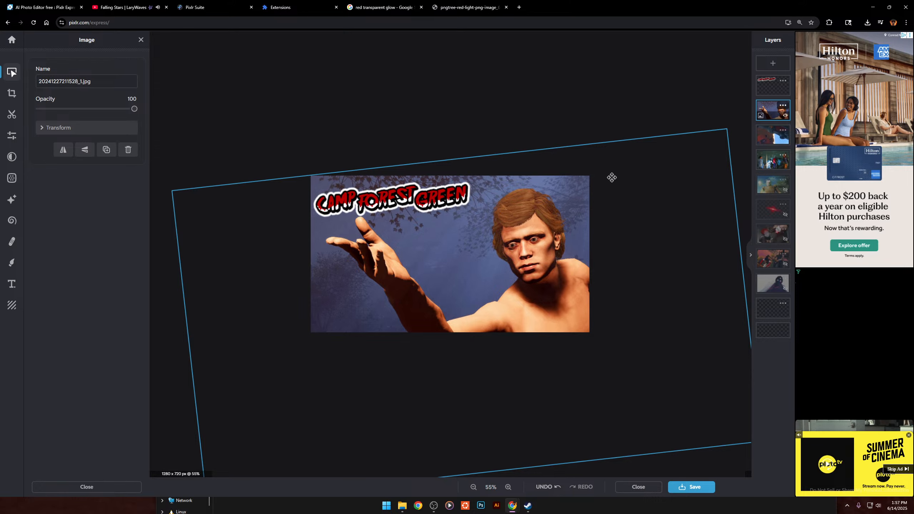
Examine the canvas's upper-left corner closely to check whether the rotated screenshot layer covers it completely.
{"action": "scroll", "coordinate": [272, 144], "scroll_direction": "up", "scroll_amount": 3}
{"action": "scroll", "coordinate": [245, 121], "scroll_direction": "up", "scroll_amount": 6}
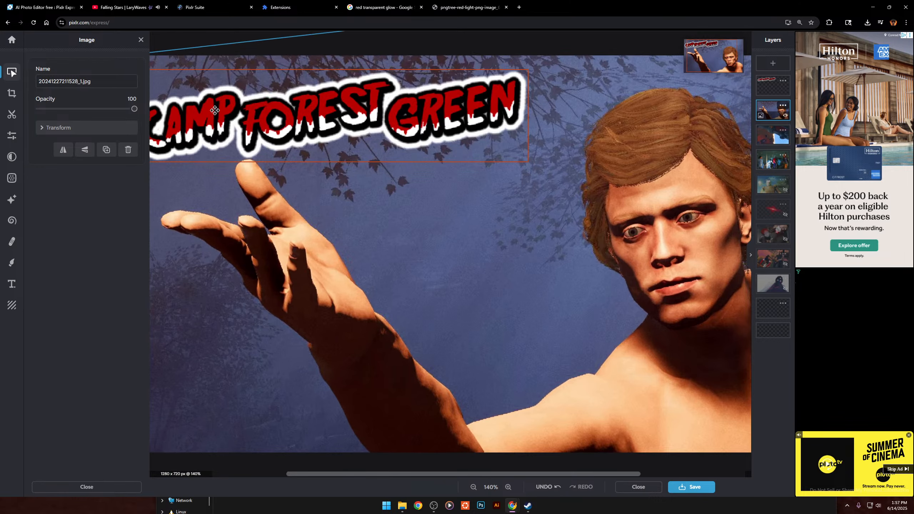
{"action": "left_click_drag", "start_coordinate": [746, 320], "coordinate": [747, 246]}
{"action": "left_click_drag", "start_coordinate": [401, 476], "coordinate": [265, 475]}
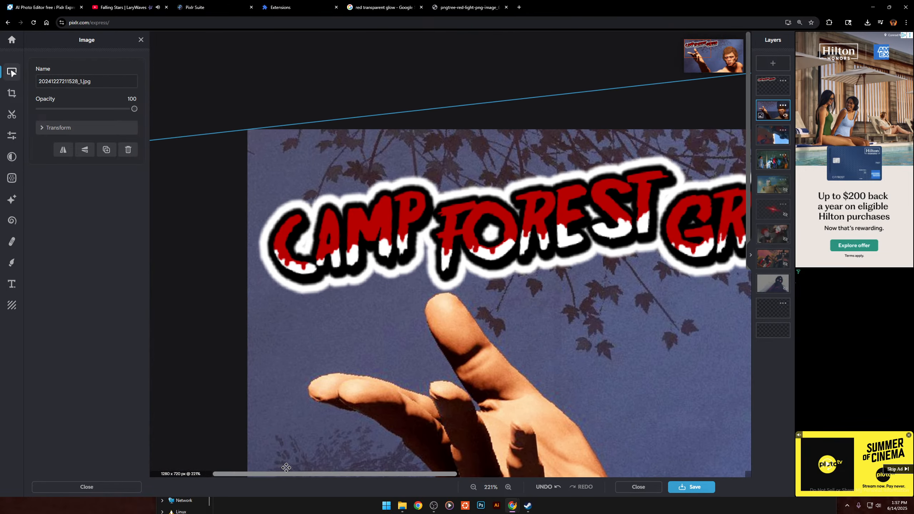
{"action": "scroll", "coordinate": [250, 129], "scroll_direction": "up", "scroll_amount": 7}
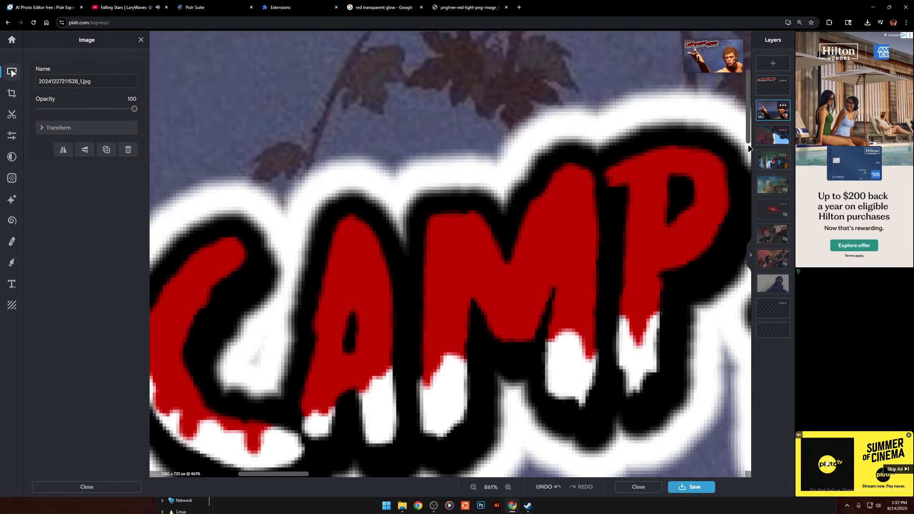
{"action": "left_click_drag", "start_coordinate": [750, 108], "coordinate": [750, 69]}
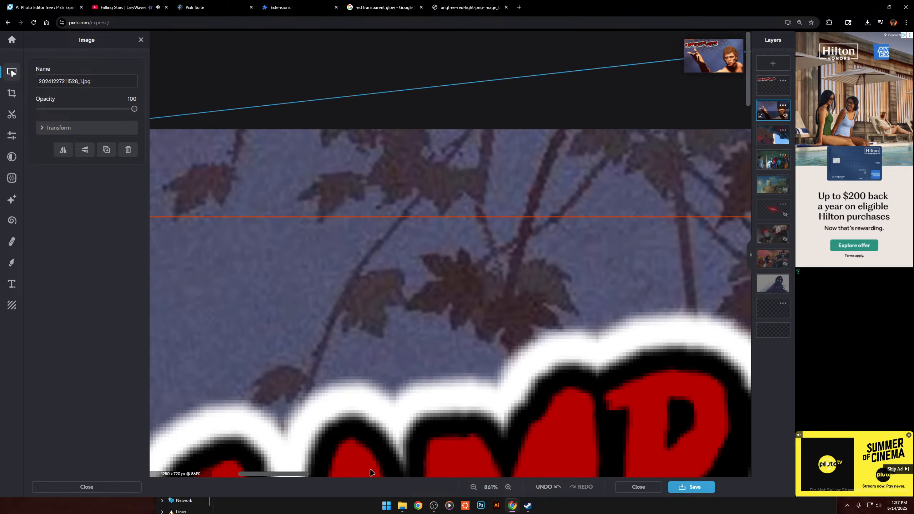
{"action": "left_click_drag", "start_coordinate": [298, 475], "coordinate": [184, 456]}
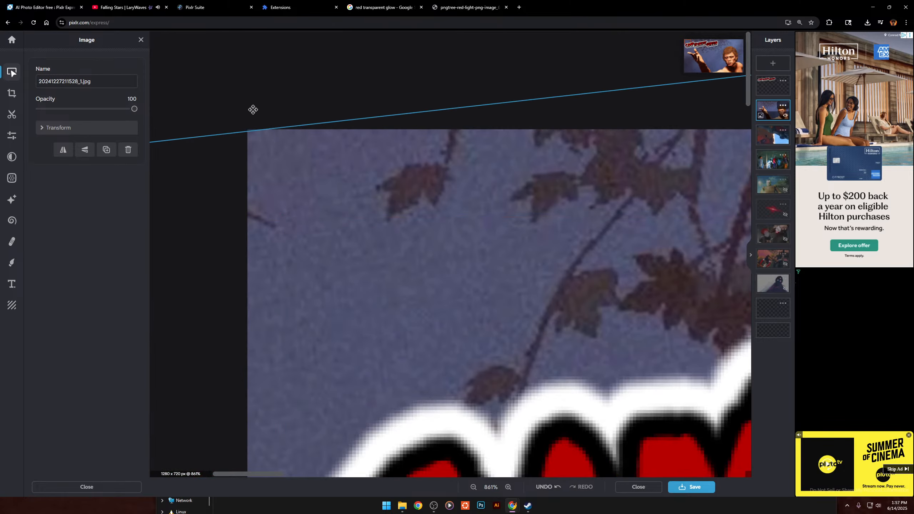
{"action": "scroll", "coordinate": [253, 109], "scroll_direction": "down", "scroll_amount": 3}
{"action": "scroll", "coordinate": [311, 86], "scroll_direction": "down", "scroll_amount": 12}
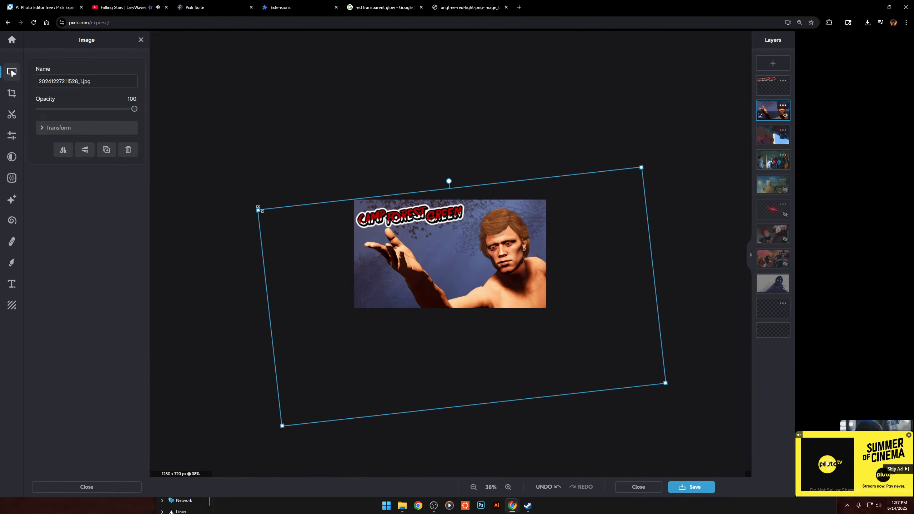
Enlarge the screenshot layer slightly, reduce its tilt a little, and reposition it to cover the whole canvas.
{"action": "left_click_drag", "start_coordinate": [254, 207], "coordinate": [254, 206]}
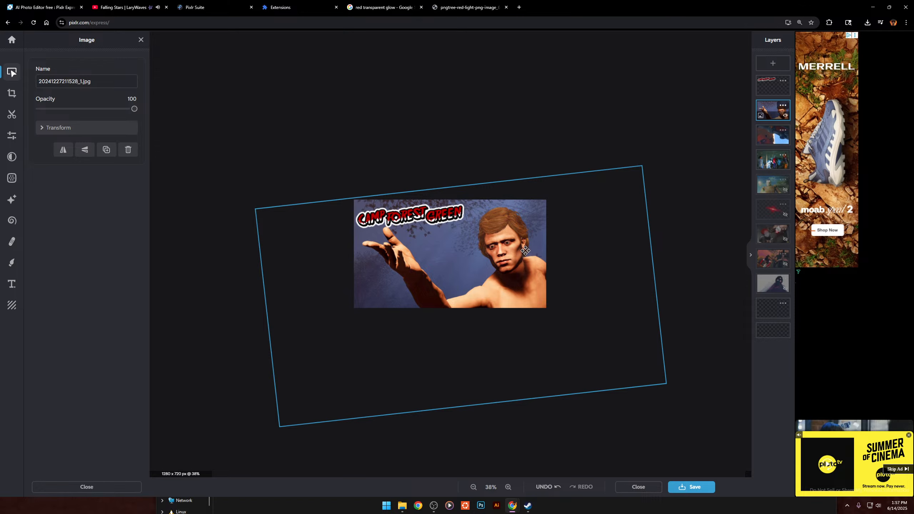
{"action": "left_click_drag", "start_coordinate": [525, 251], "coordinate": [524, 253]}
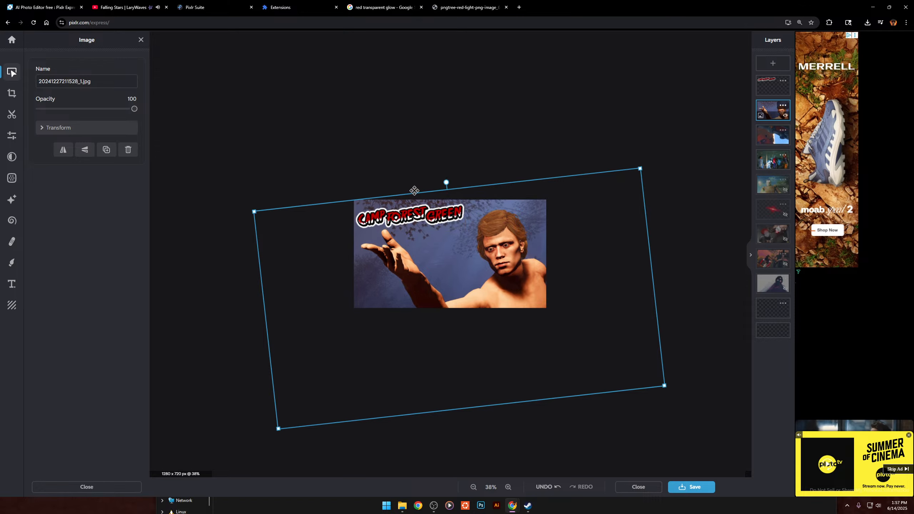
{"action": "scroll", "coordinate": [332, 151], "scroll_direction": "up", "scroll_amount": 5}
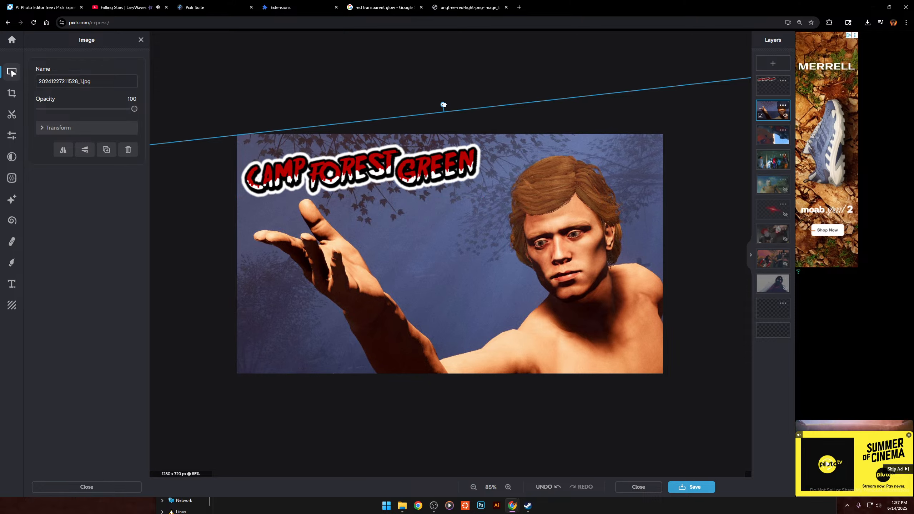
{"action": "left_click_drag", "start_coordinate": [443, 105], "coordinate": [447, 104]}
{"action": "left_click_drag", "start_coordinate": [445, 224], "coordinate": [453, 229]}
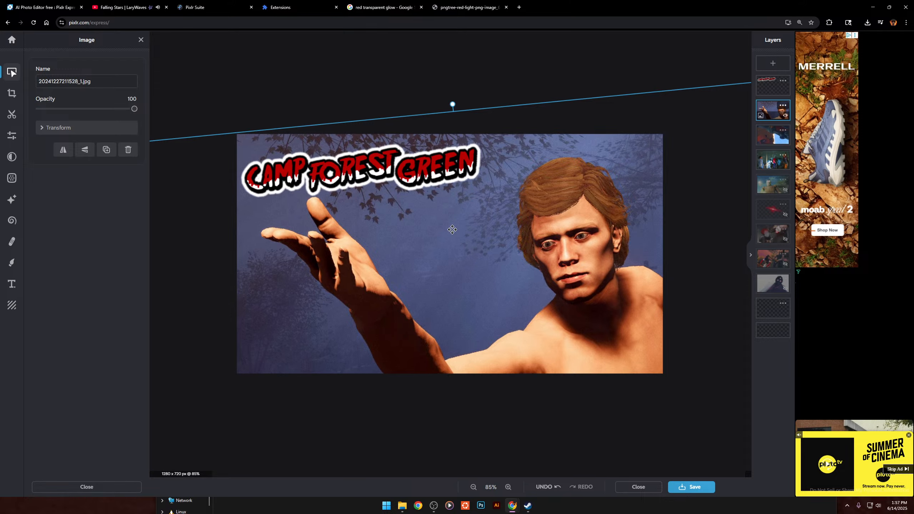
Check the whole thumbnail composition, try to save it, and dismiss the subscription offer.
{"action": "left_click", "coordinate": [319, 56]}
{"action": "scroll", "coordinate": [381, 66], "scroll_direction": "down", "scroll_amount": 8}
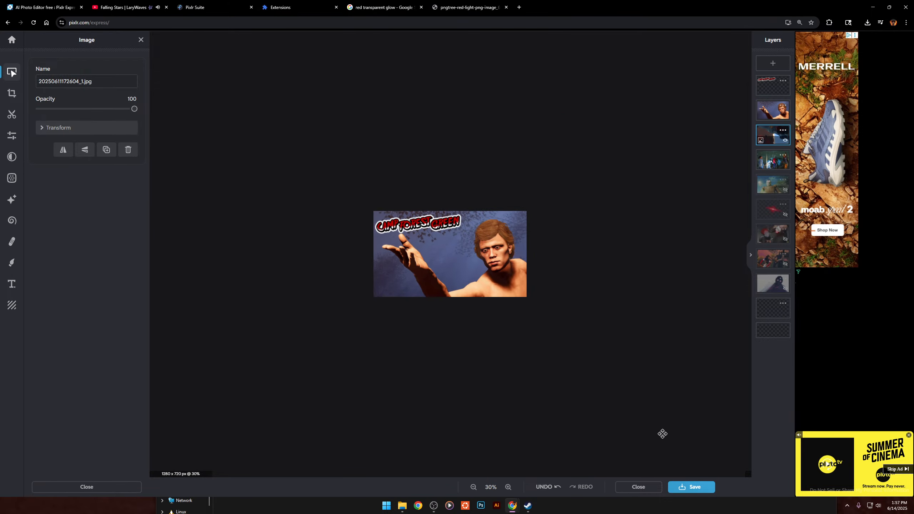
{"action": "scroll", "coordinate": [721, 442], "scroll_direction": "up", "scroll_amount": 4}
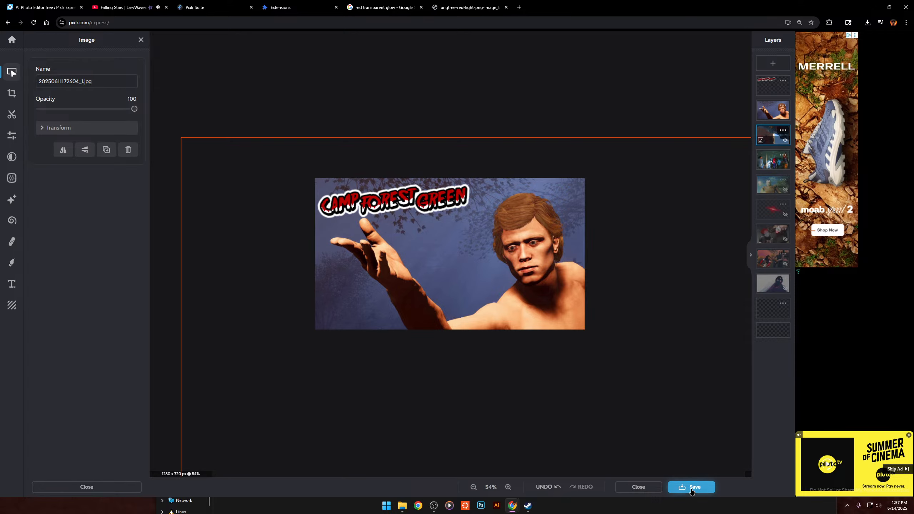
{"action": "left_click", "coordinate": [691, 492]}
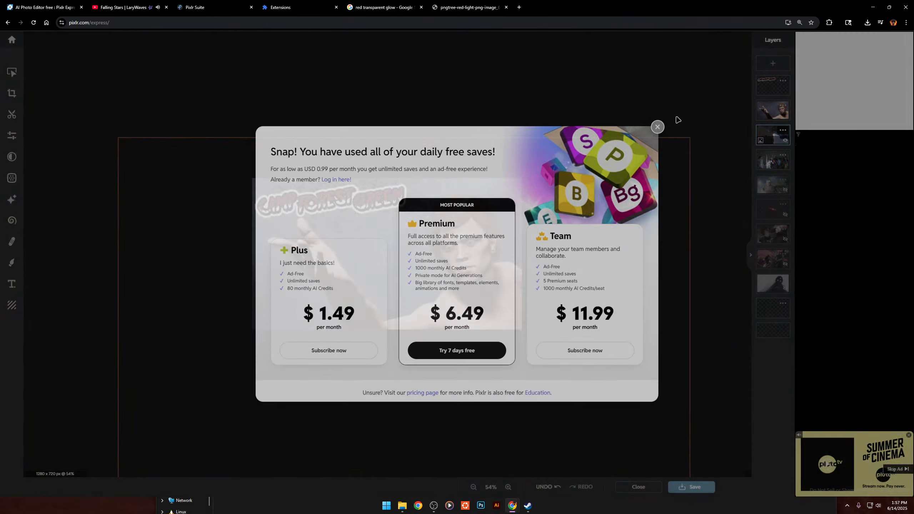
{"action": "left_click", "coordinate": [668, 119]}
Reset the daily save limit with the Pixlr.com Reset Limit extension and reopen the thumbnail project.
{"action": "left_click", "coordinate": [829, 23]}
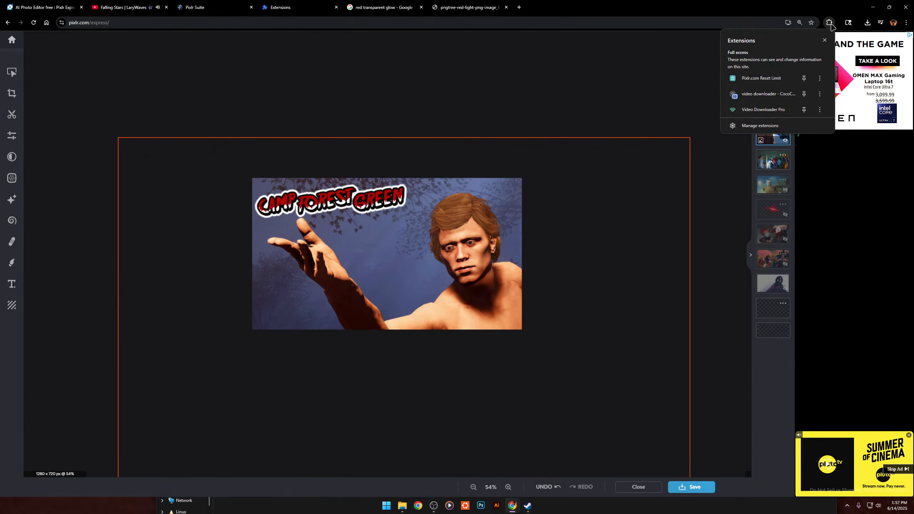
{"action": "left_click", "coordinate": [761, 79]}
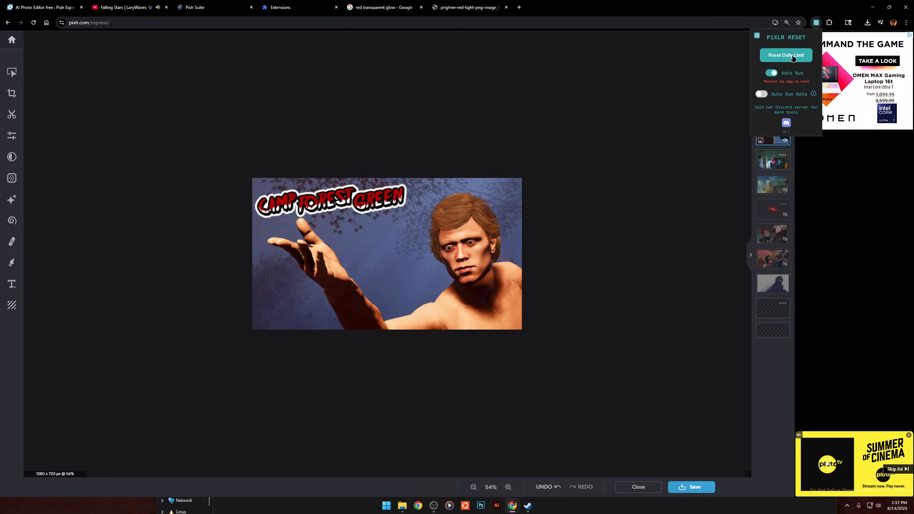
{"action": "left_click", "coordinate": [792, 55]}
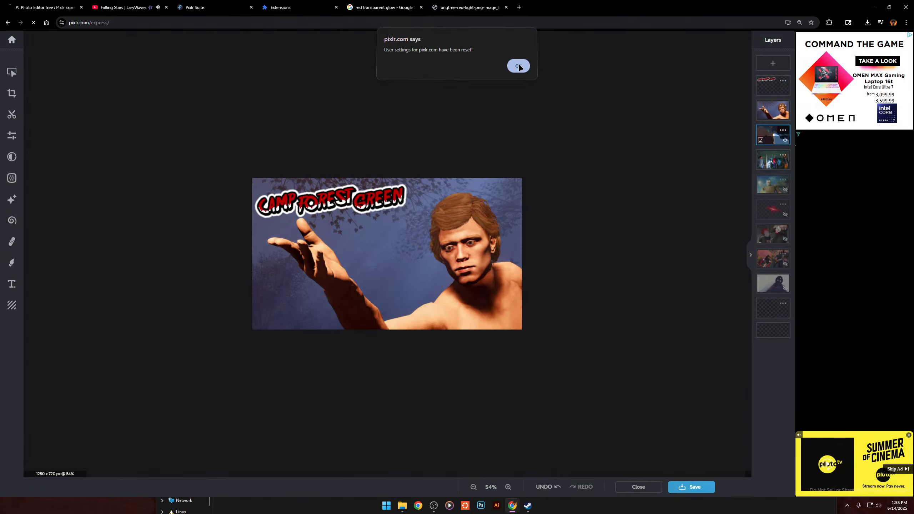
{"action": "left_click", "coordinate": [518, 68]}
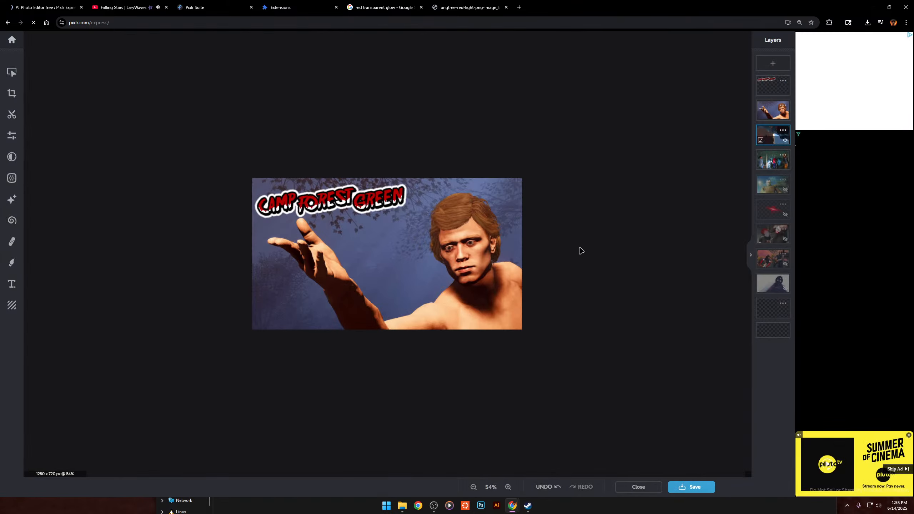
{"action": "left_click", "coordinate": [161, 245]}
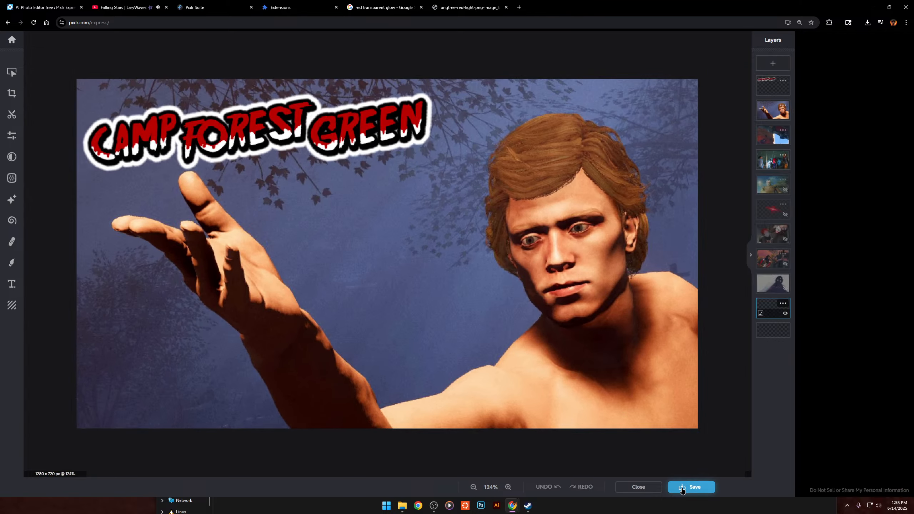
Save the thumbnail as a transparent PNG named nfgnfgn in the Downloads folder, without overwriting the existing Untitled file.
{"action": "left_click", "coordinate": [681, 488]}
{"action": "left_click", "coordinate": [571, 290]}
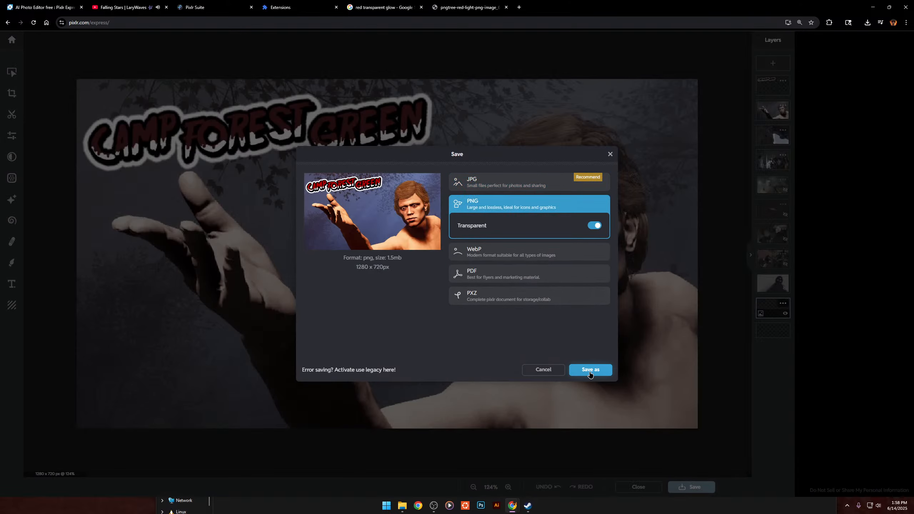
{"action": "left_click", "coordinate": [595, 371]}
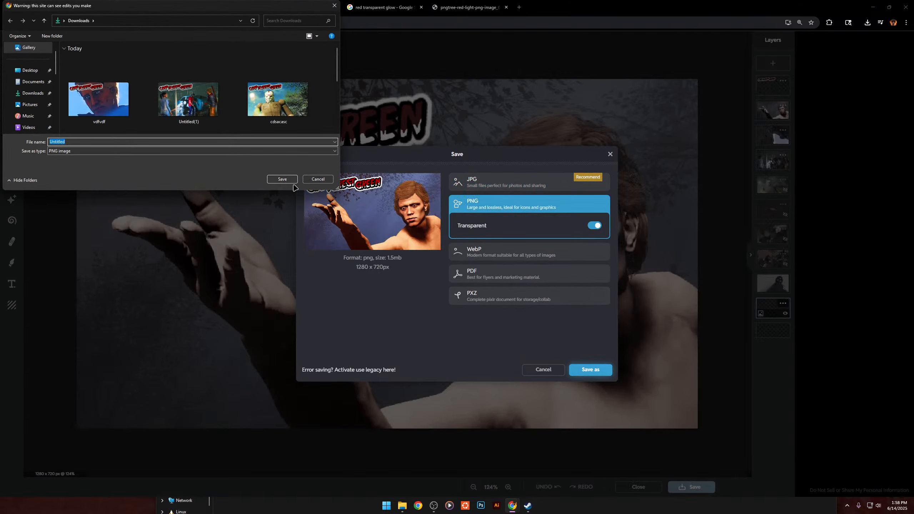
{"action": "left_click", "coordinate": [292, 180]}
{"action": "left_click", "coordinate": [494, 253]}
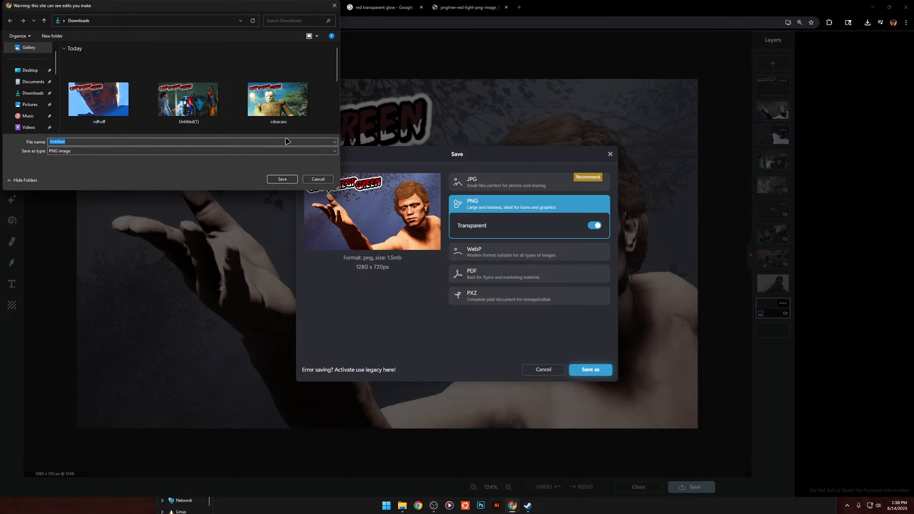
{"action": "left_click", "coordinate": [245, 148]}
{"action": "left_click", "coordinate": [245, 146]}
{"action": "type", "text": "cdscdsc"}
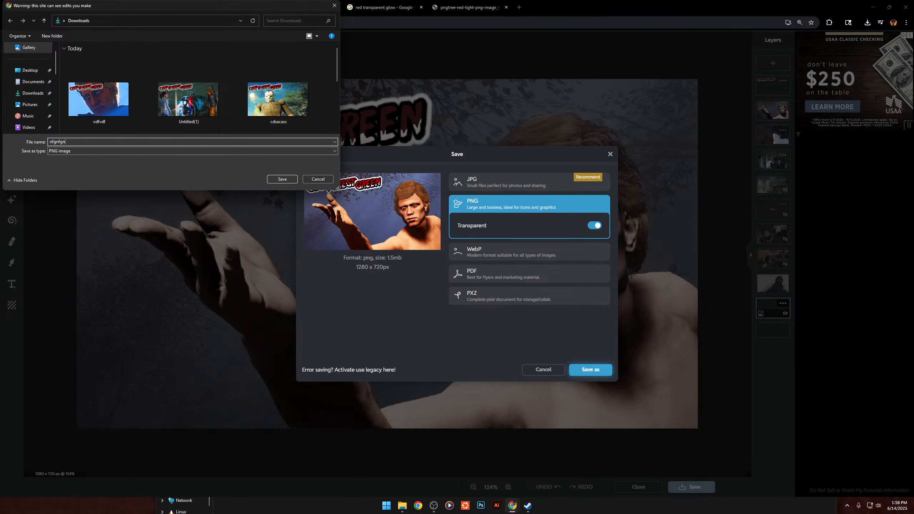
{"action": "left_click", "coordinate": [282, 179]}
{"action": "left_click", "coordinate": [538, 166]}
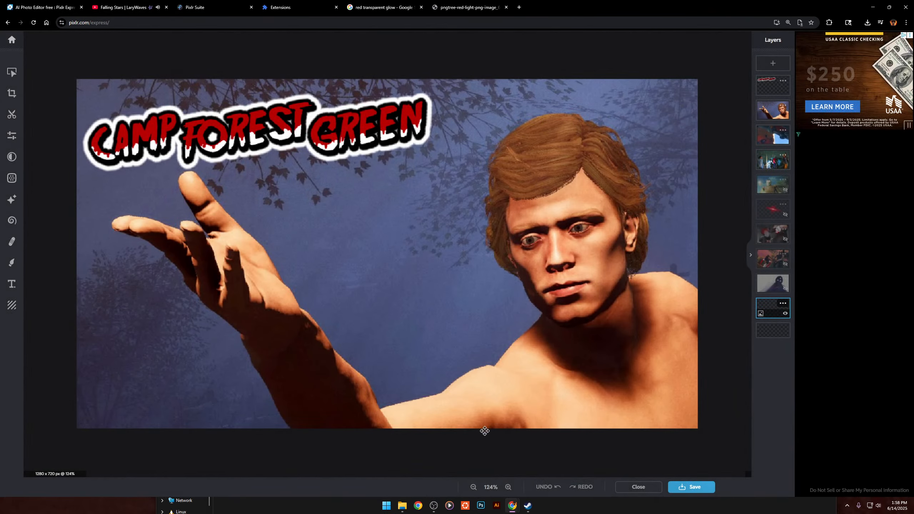
{"action": "mouse_move", "coordinate": [402, 506]}
{"action": "left_click", "coordinate": [363, 467]}
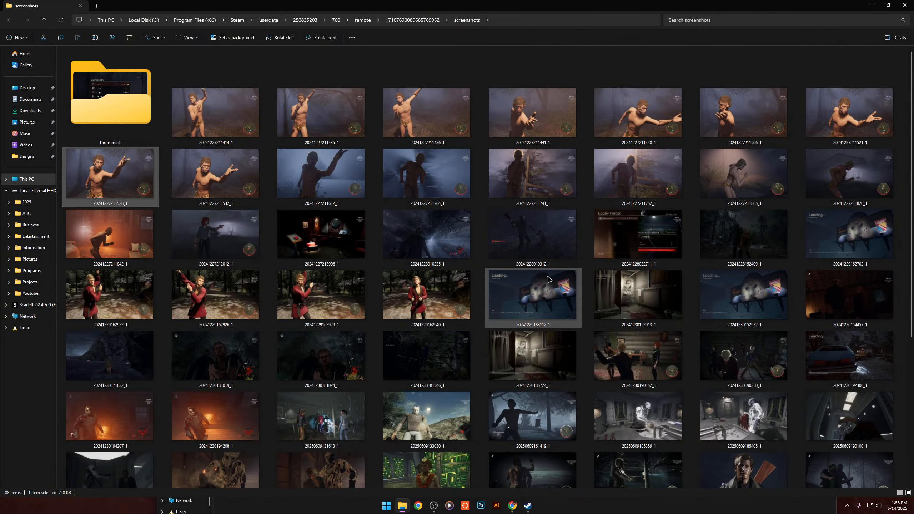
{"action": "double_click", "coordinate": [215, 112]}
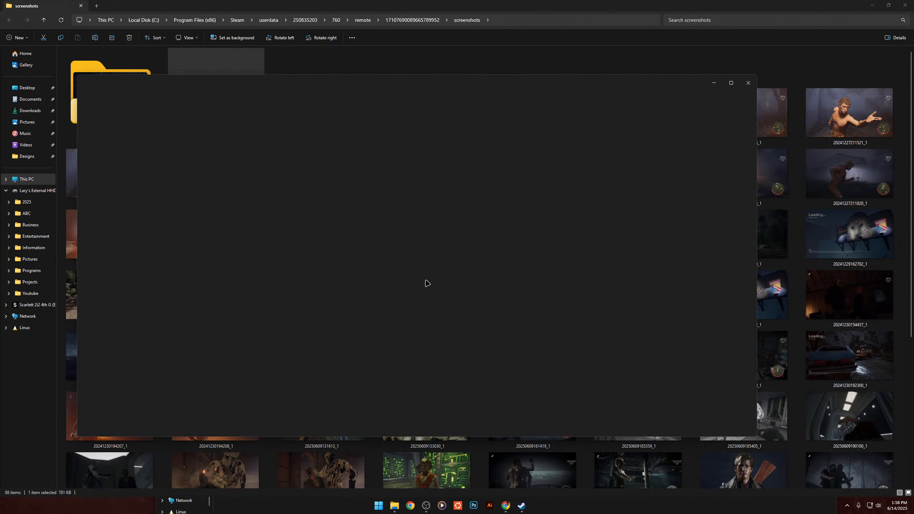
{"action": "key", "text": "Right"}
{"action": "key", "text": "Right"}
{"action": "key", "text": "Right"}
{"action": "key", "text": "Right"}
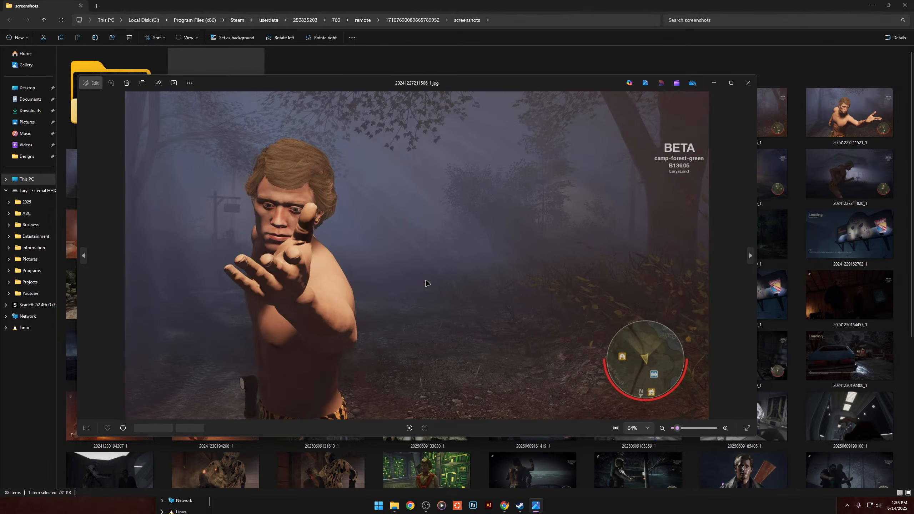
{"action": "key", "text": "Right"}
{"action": "key", "text": "Right"}
{"action": "key", "text": "Right"}
{"action": "key", "text": "Right"}
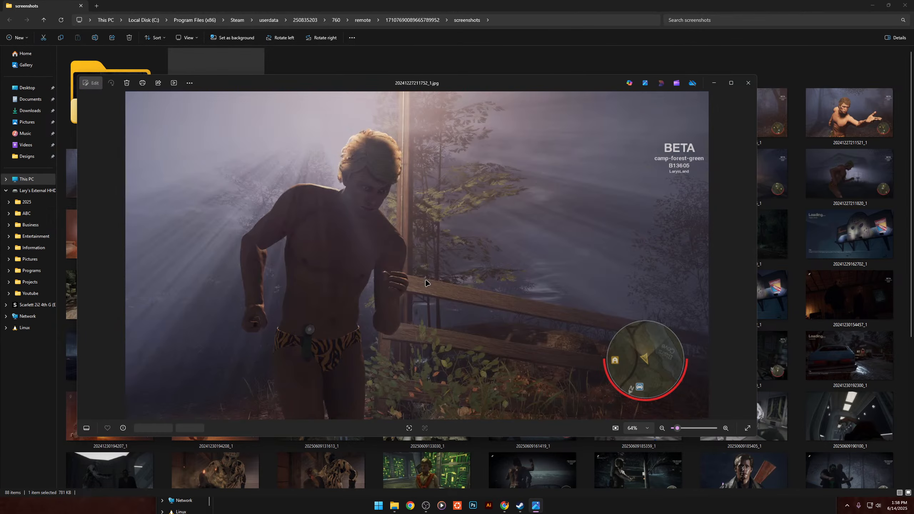
{"action": "key", "text": "Right"}
{"action": "key", "text": "Right"}
Compare the neighbouring screenshots of the blond character in the forest, outside the house and by the fireplace as thumbnail candidates.
{"action": "key", "text": "Left"}
{"action": "key", "text": "Left"}
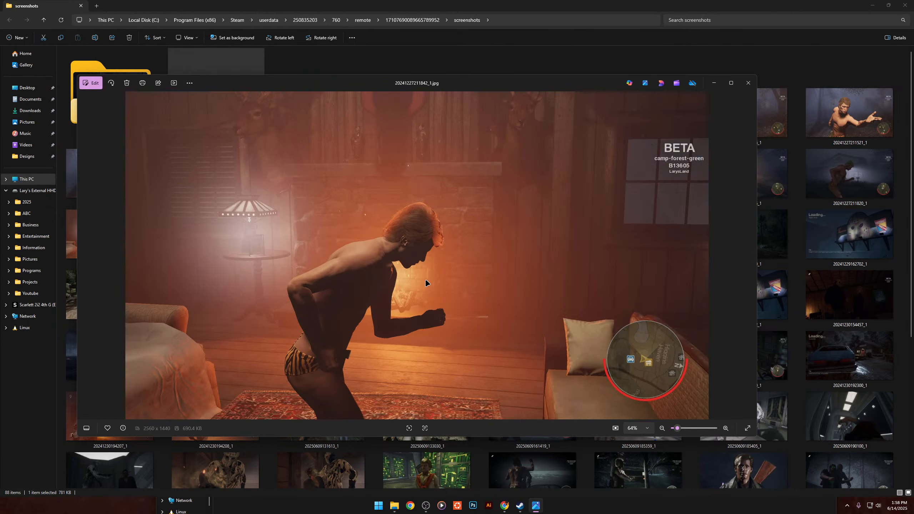
{"action": "key", "text": "Right"}
{"action": "key", "text": "Left"}
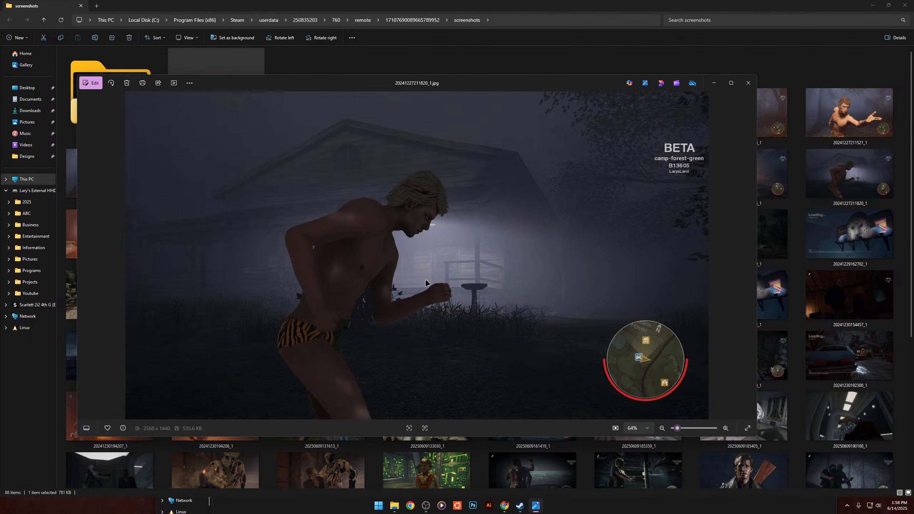
{"action": "key", "text": "Right"}
{"action": "key", "text": "Left"}
{"action": "key", "text": "Right"}
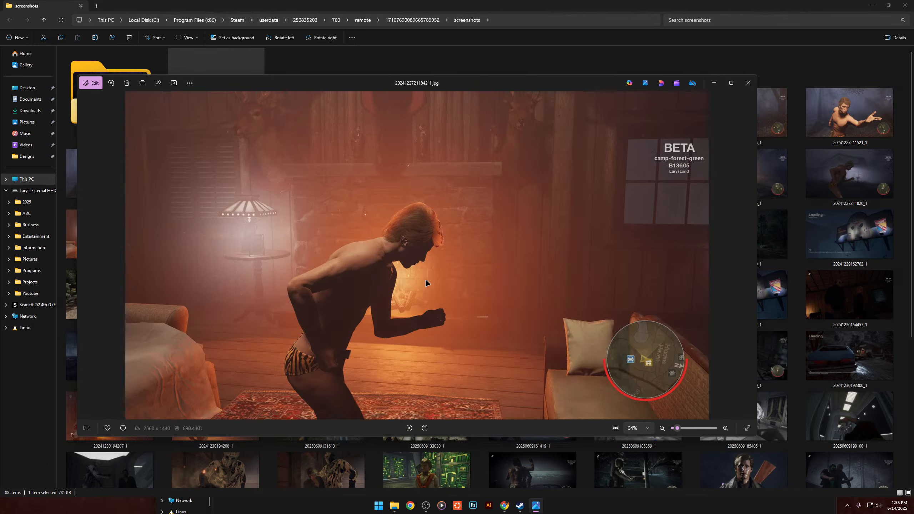
{"action": "key", "text": "Left"}
{"action": "key", "text": "Left"}
{"action": "key", "text": "Right"}
{"action": "key", "text": "Right"}
{"action": "key", "text": "Left"}
{"action": "key", "text": "Left"}
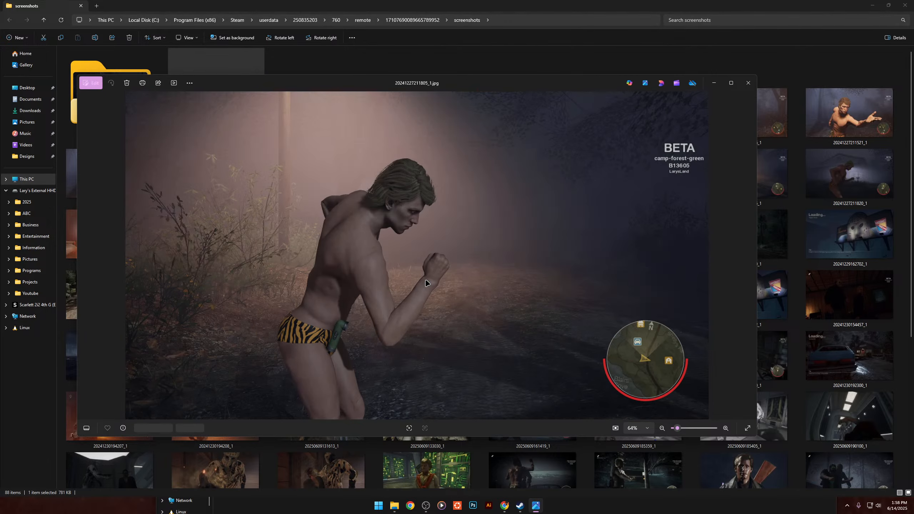
{"action": "key", "text": "Left"}
{"action": "key", "text": "Left"}
{"action": "key", "text": "Right"}
{"action": "key", "text": "Right"}
{"action": "key", "text": "Right"}
{"action": "key", "text": "Left"}
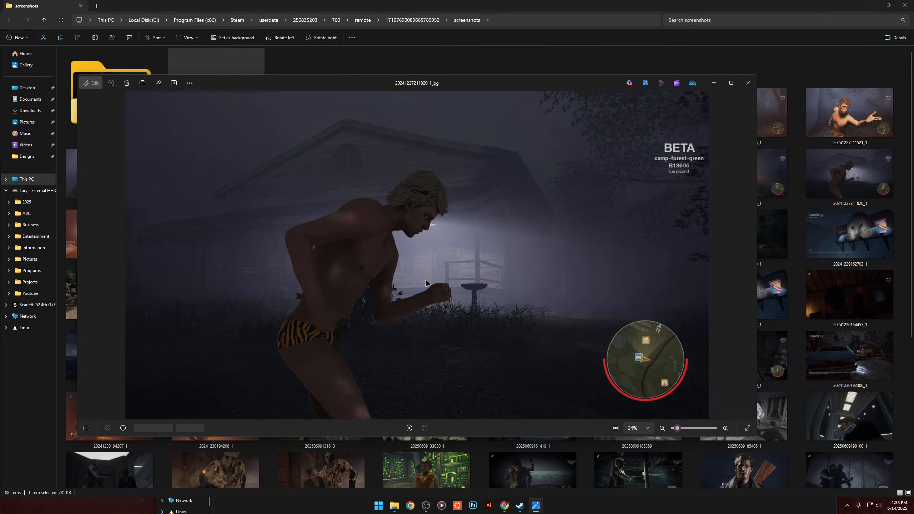
{"action": "key", "text": "Left"}
{"action": "key", "text": "Left"}
{"action": "key", "text": "Right"}
{"action": "key", "text": "Right"}
{"action": "key", "text": "Right"}
{"action": "key", "text": "Right"}
{"action": "key", "text": "Left"}
{"action": "key", "text": "Left"}
{"action": "key", "text": "Left"}
{"action": "key", "text": "Left"}
{"action": "key", "text": "Left"}
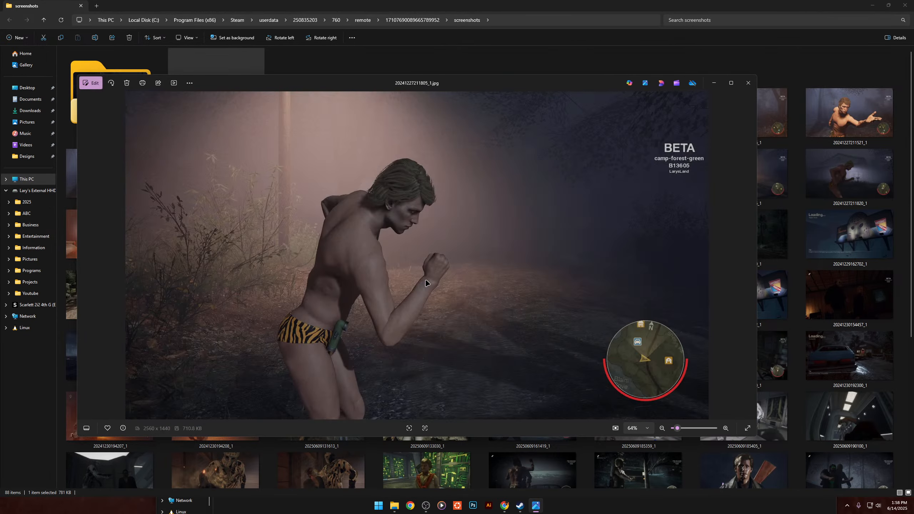
{"action": "key", "text": "Right"}
{"action": "key", "text": "Right"}
{"action": "key", "text": "Left"}
{"action": "key", "text": "Left"}
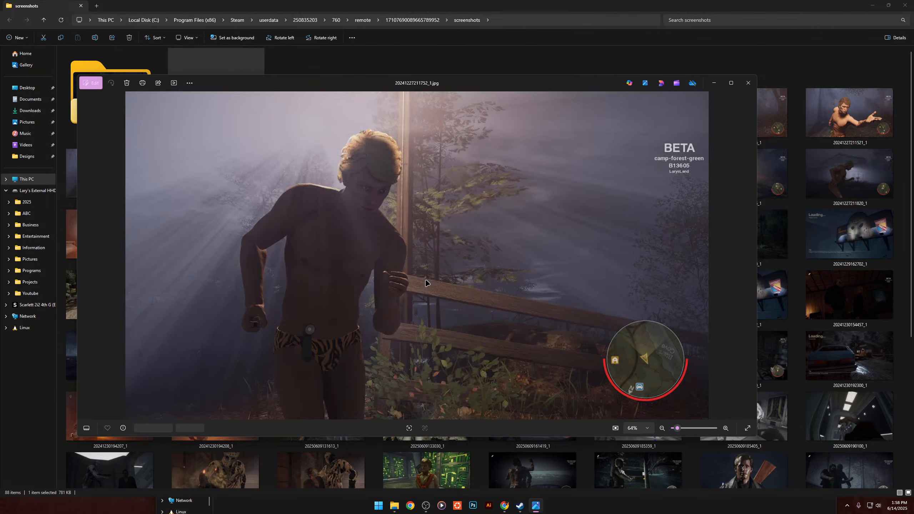
{"action": "key", "text": "Right"}
{"action": "key", "text": "Right"}
{"action": "key", "text": "Left"}
{"action": "key", "text": "Left"}
{"action": "key", "text": "Right"}
{"action": "key", "text": "Right"}
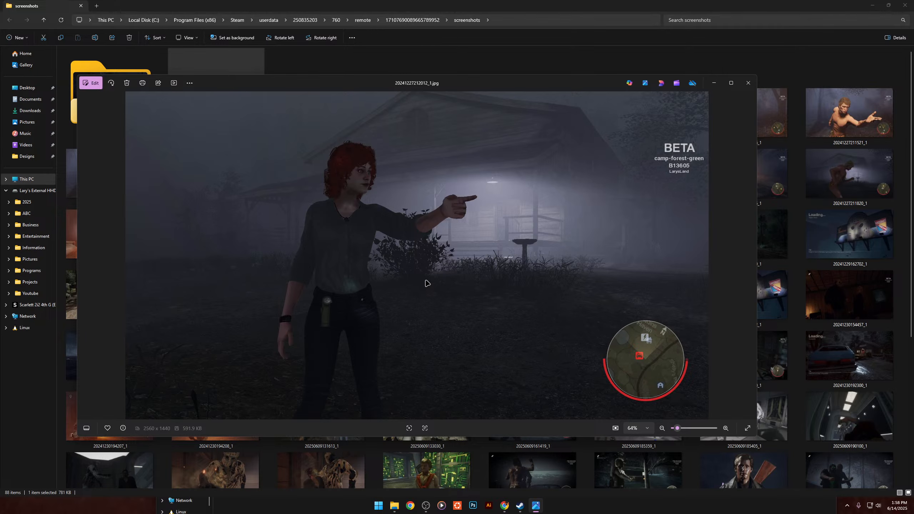
Examine the screenshot of the red-haired character pointing in front of the house up close and close the viewer.
{"action": "key", "text": "Right"}
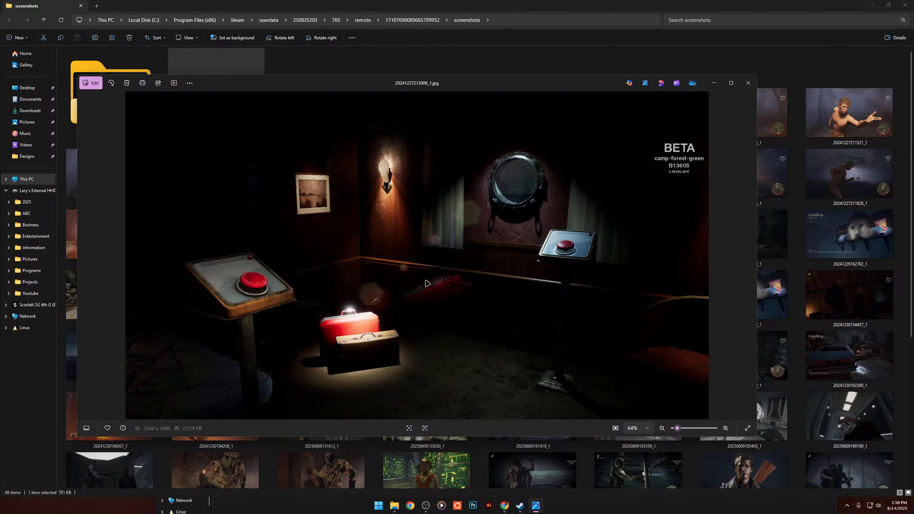
{"action": "key", "text": "Left"}
{"action": "scroll", "coordinate": [461, 136], "scroll_direction": "up", "scroll_amount": 5}
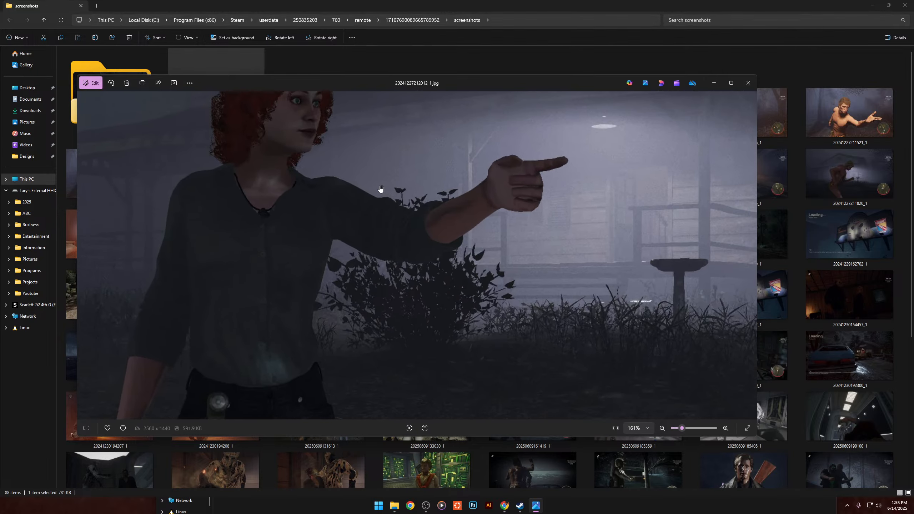
{"action": "left_click", "coordinate": [751, 86]}
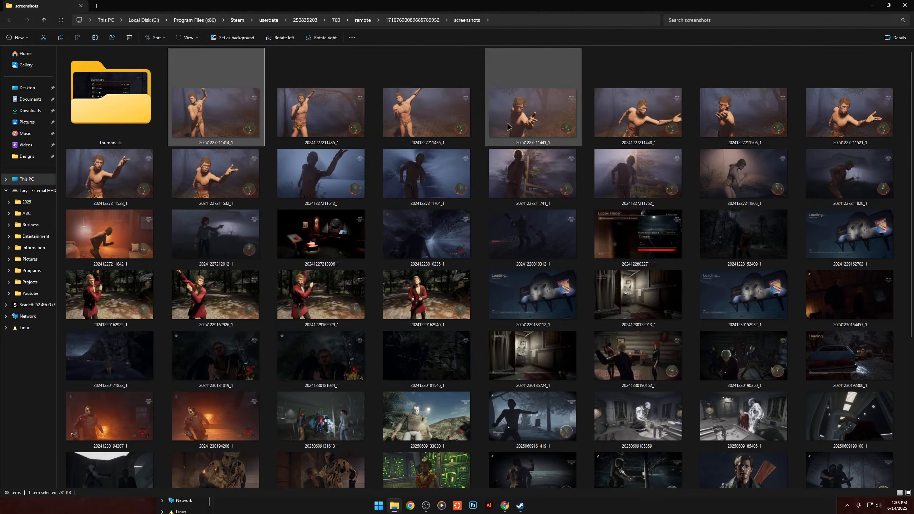
{"action": "left_click", "coordinate": [264, 229]}
{"action": "left_click_drag", "start_coordinate": [516, 511], "coordinate": [511, 360]}
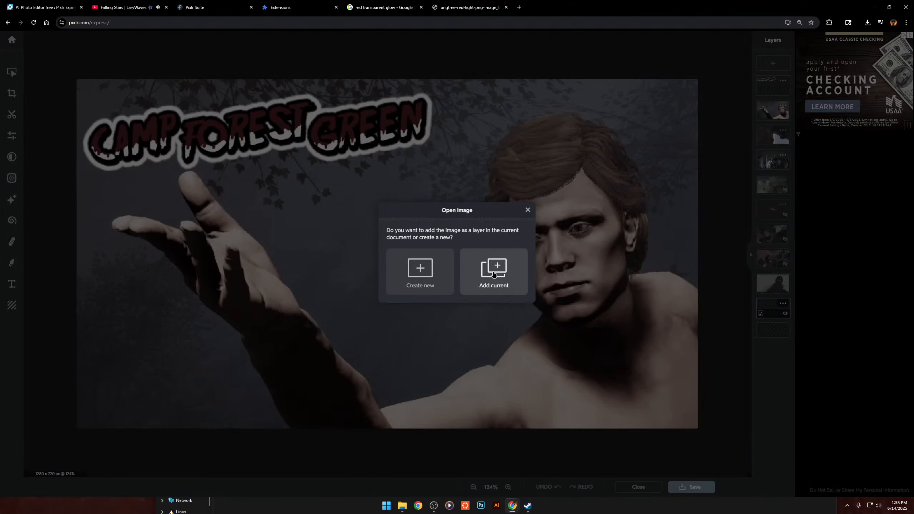
{"action": "left_click", "coordinate": [495, 272]}
{"action": "left_click_drag", "start_coordinate": [773, 307], "coordinate": [789, 113]}
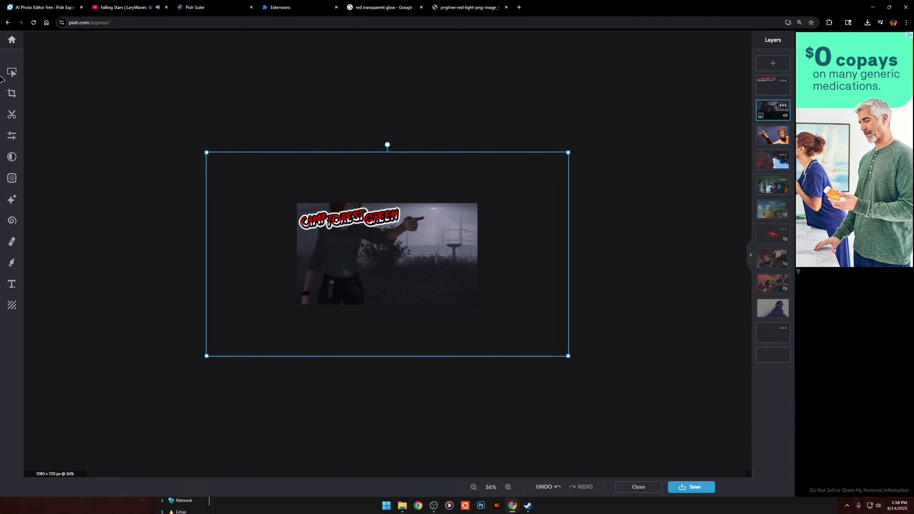
Flip the red-haired character's screenshot layer horizontally and reposition it so she points from the canvas's right half toward the left.
{"action": "left_click", "coordinate": [11, 72]}
{"action": "left_click_drag", "start_coordinate": [472, 176], "coordinate": [554, 215]}
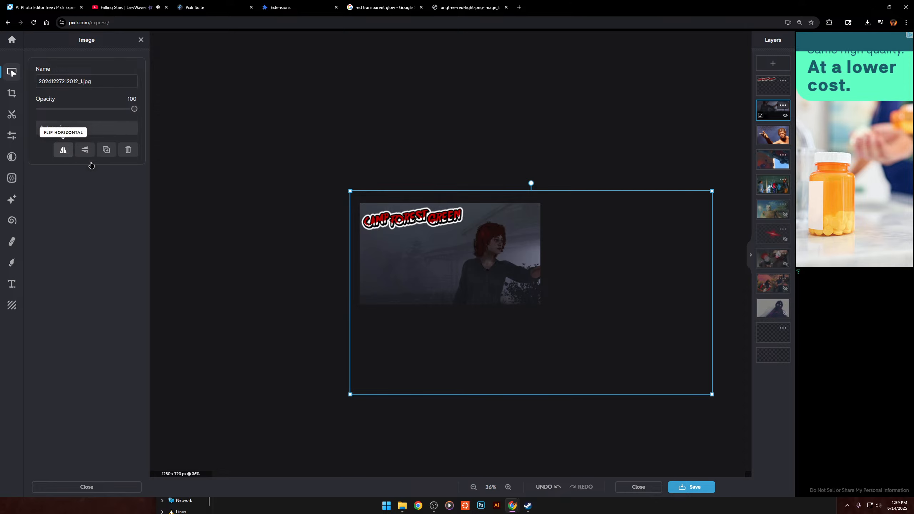
{"action": "left_click", "coordinate": [84, 151]}
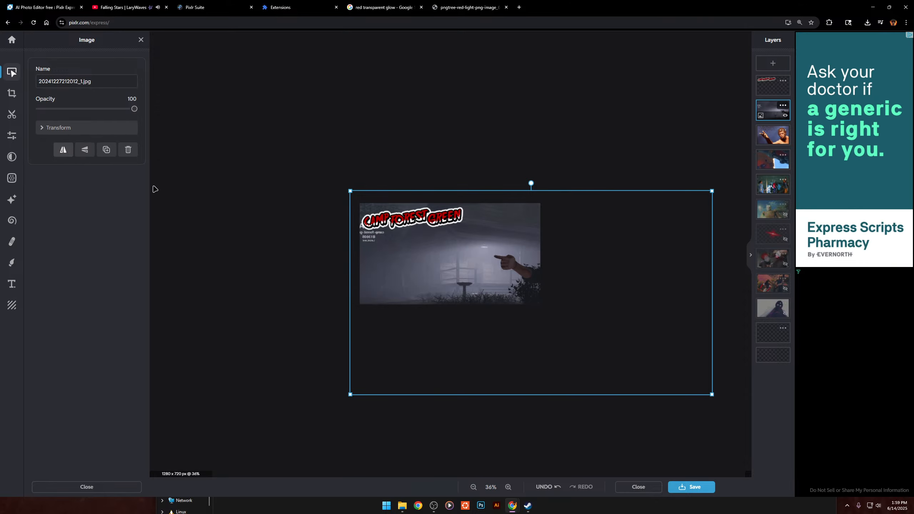
{"action": "left_click_drag", "start_coordinate": [634, 271], "coordinate": [539, 268]}
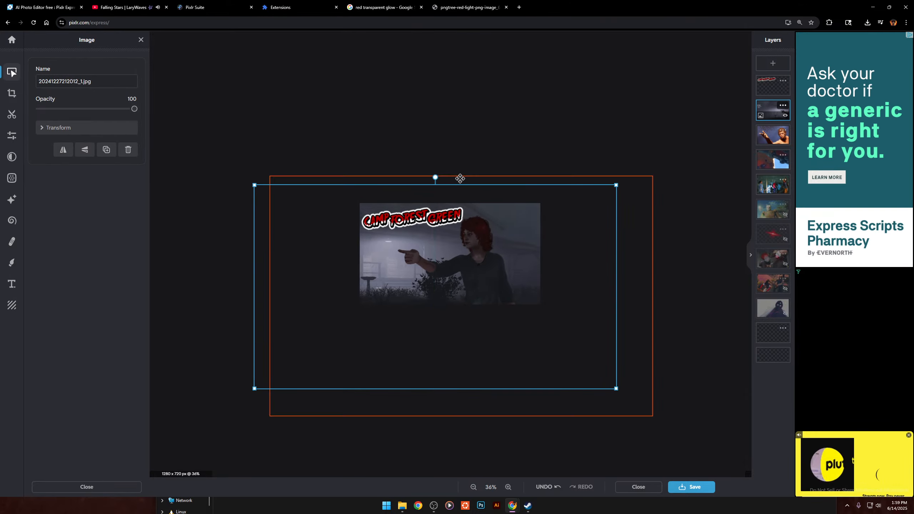
Tilt the screenshot layer slightly clockwise and reposition it so the pointing hand sits just under the title.
{"action": "left_click_drag", "start_coordinate": [435, 178], "coordinate": [479, 200]}
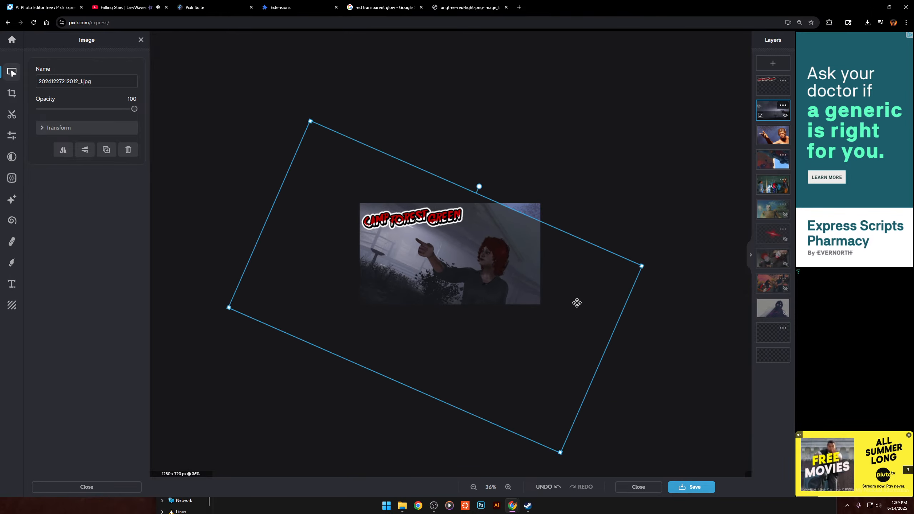
{"action": "left_click_drag", "start_coordinate": [575, 302], "coordinate": [598, 292]}
{"action": "left_click_drag", "start_coordinate": [496, 167], "coordinate": [472, 163]}
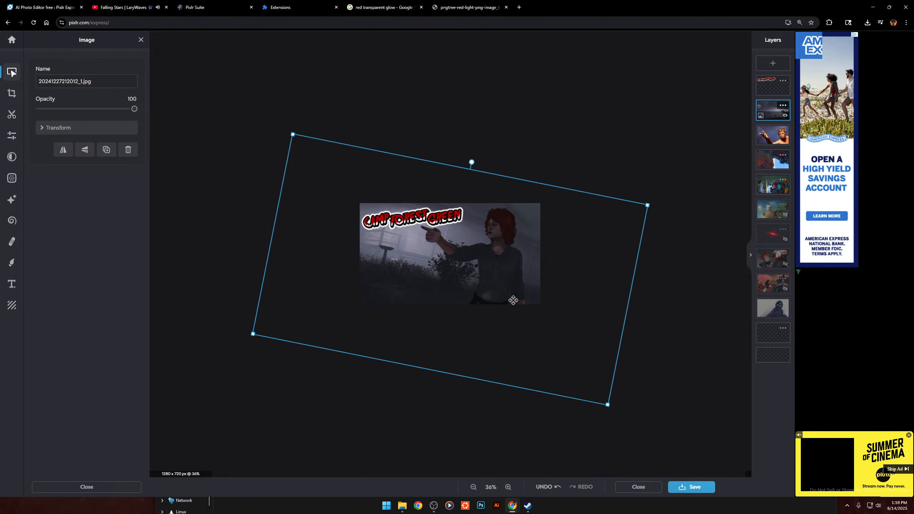
Nudge the red-haired character's screenshot layer slightly lower and give it the Pop preset adjustment.
{"action": "left_click_drag", "start_coordinate": [513, 300], "coordinate": [514, 304]}
{"action": "scroll", "coordinate": [570, 245], "scroll_direction": "up", "scroll_amount": 5}
{"action": "scroll", "coordinate": [570, 245], "scroll_direction": "up", "scroll_amount": 2}
{"action": "scroll", "coordinate": [384, 122], "scroll_direction": "down", "scroll_amount": 3}
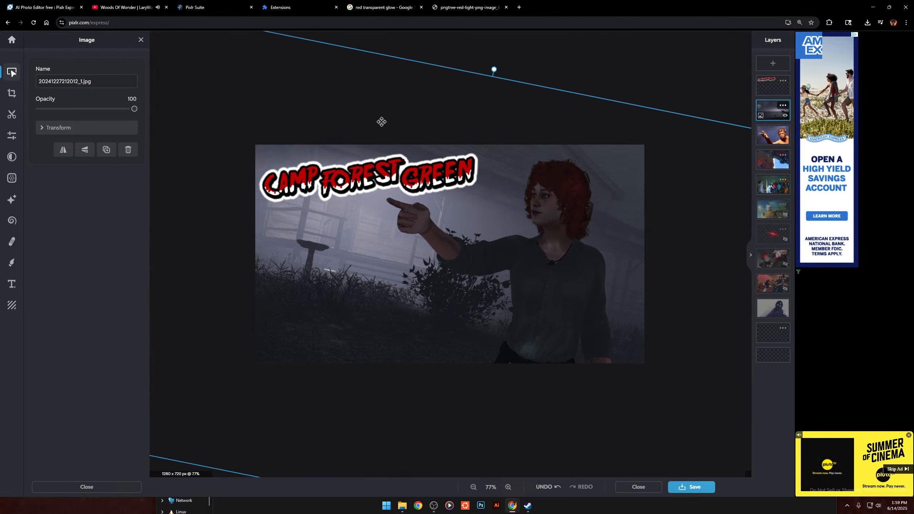
{"action": "scroll", "coordinate": [358, 199], "scroll_direction": "up", "scroll_amount": 1}
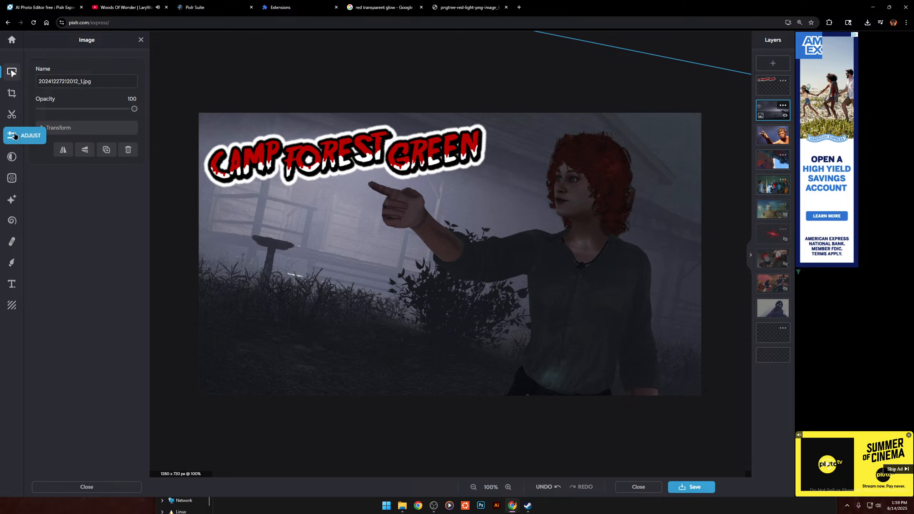
{"action": "left_click", "coordinate": [35, 139]}
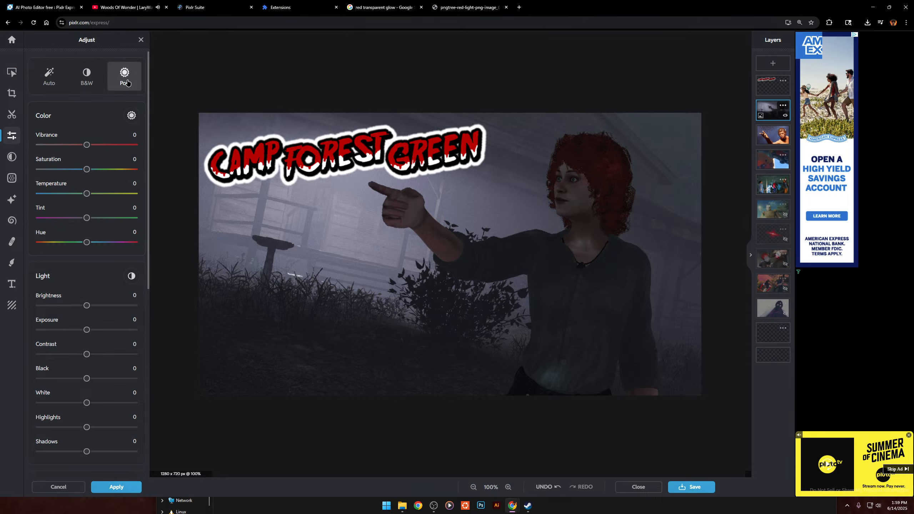
{"action": "left_click", "coordinate": [126, 80]}
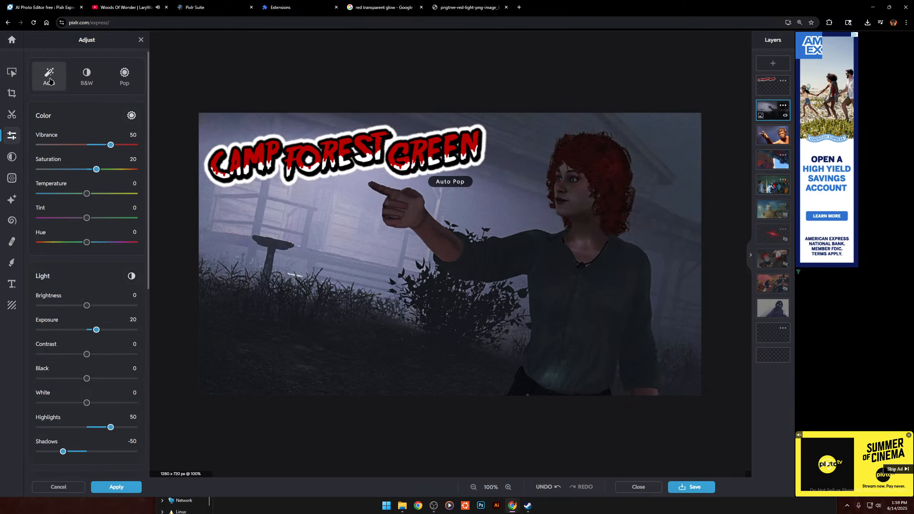
{"action": "left_click", "coordinate": [49, 76]}
{"action": "left_click", "coordinate": [124, 77]}
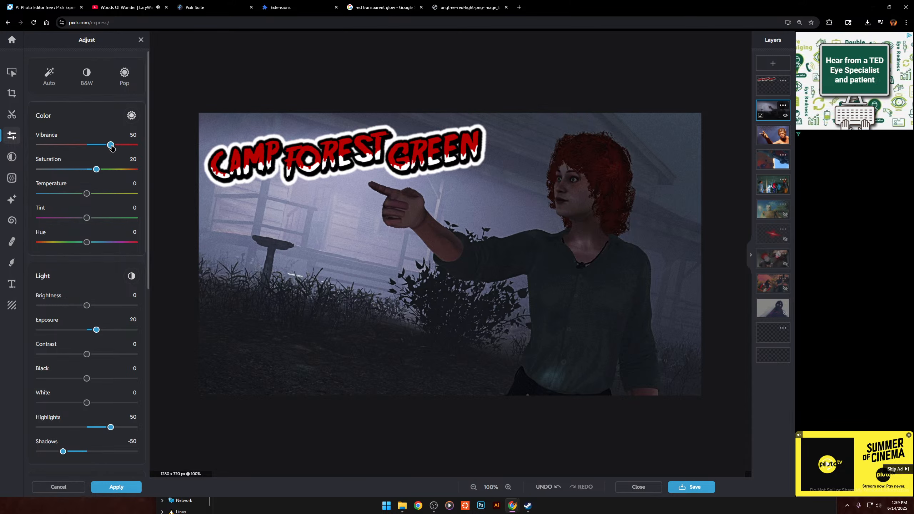
Adjust the red-haired character's layer to vibrance 100, saturation 41, brightness 20 and contrast 5.
{"action": "left_click_drag", "start_coordinate": [110, 145], "coordinate": [137, 145]}
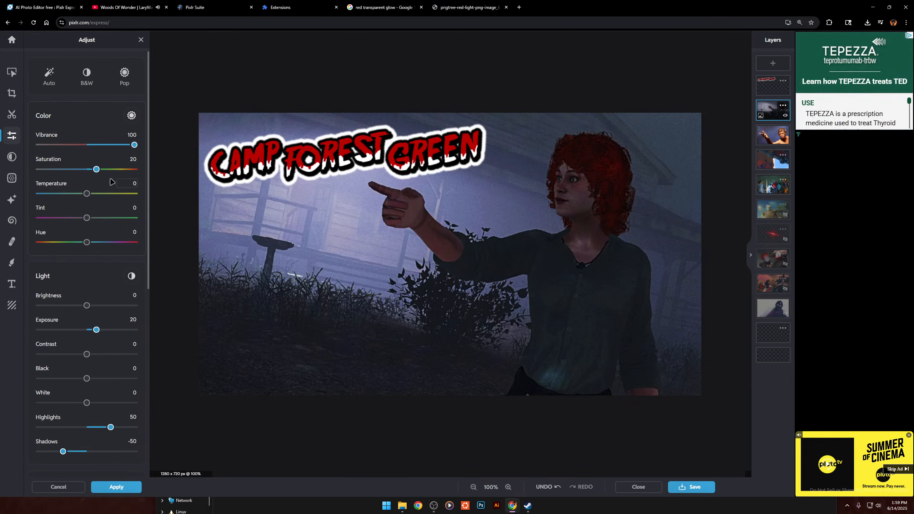
{"action": "left_click_drag", "start_coordinate": [95, 171], "coordinate": [105, 170]}
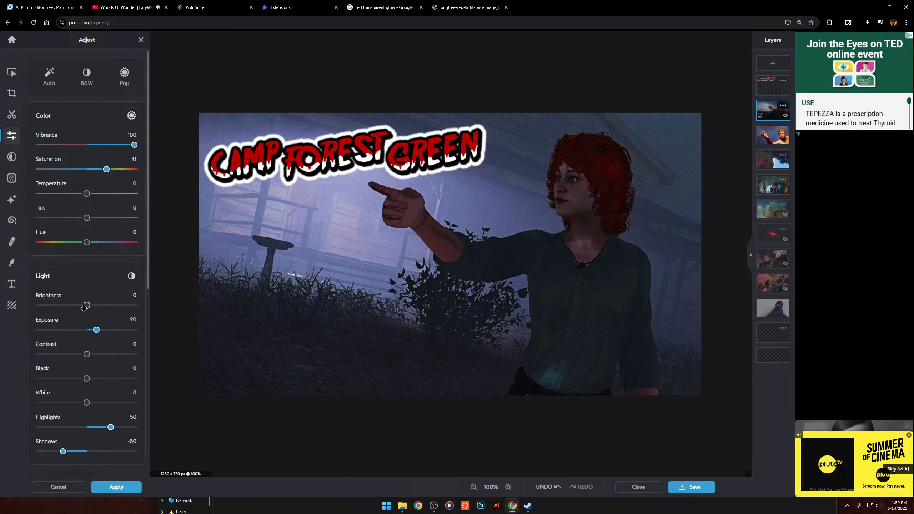
{"action": "left_click_drag", "start_coordinate": [83, 306], "coordinate": [97, 310]}
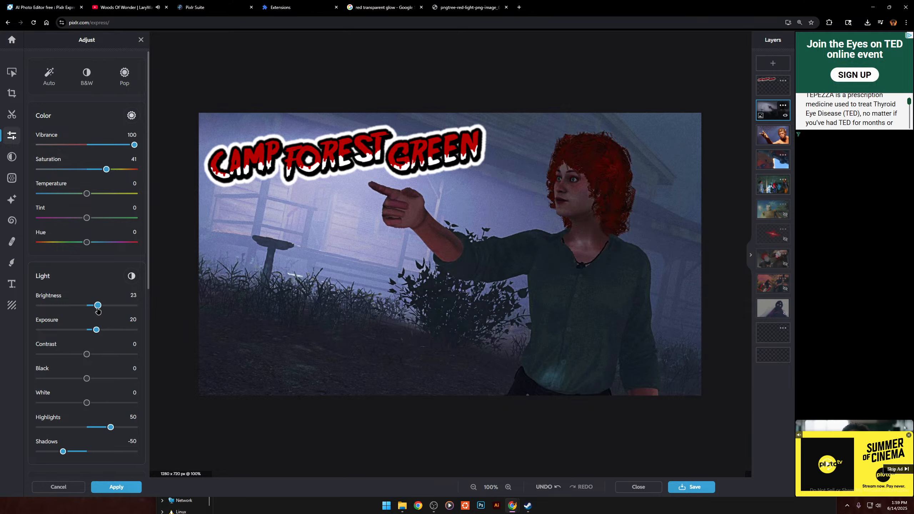
{"action": "scroll", "coordinate": [99, 310], "scroll_direction": "down", "scroll_amount": 2}
{"action": "left_click", "coordinate": [132, 233]}
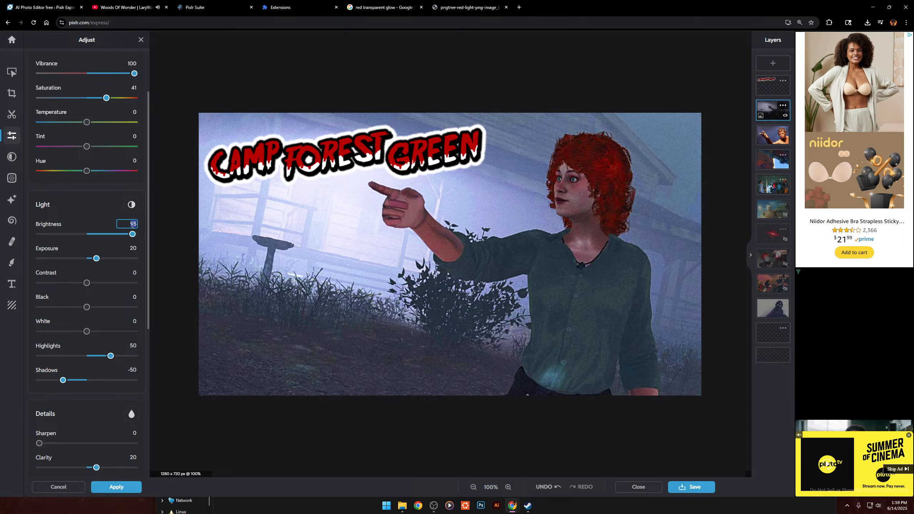
{"action": "left_click", "coordinate": [132, 224]}
{"action": "type", "text": "20"}
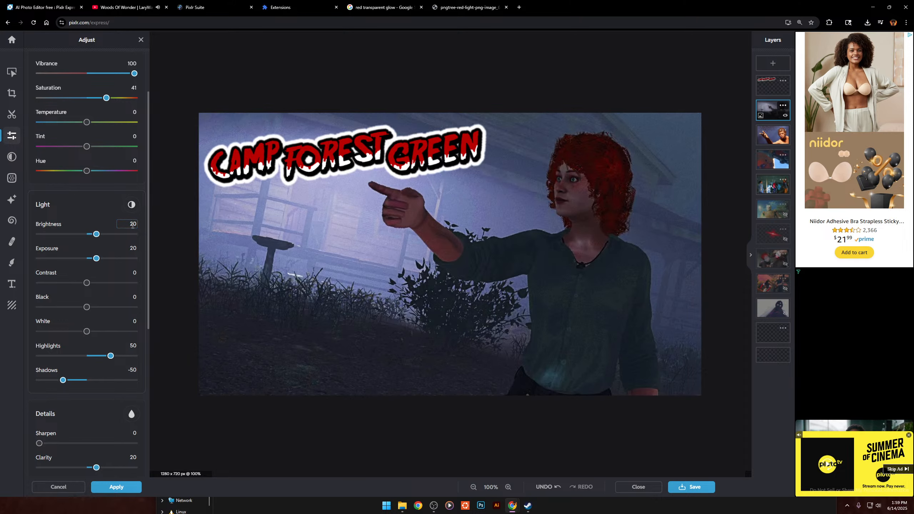
{"action": "left_click_drag", "start_coordinate": [87, 283], "coordinate": [90, 292]}
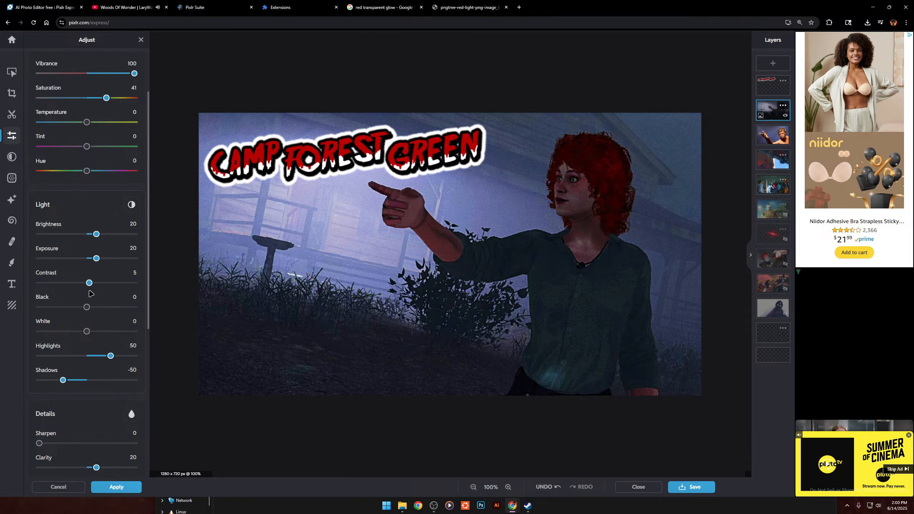
Try sharpen and smooth at 100 on the layer and reset both to 0.
{"action": "scroll", "coordinate": [54, 306], "scroll_direction": "down", "scroll_amount": 4}
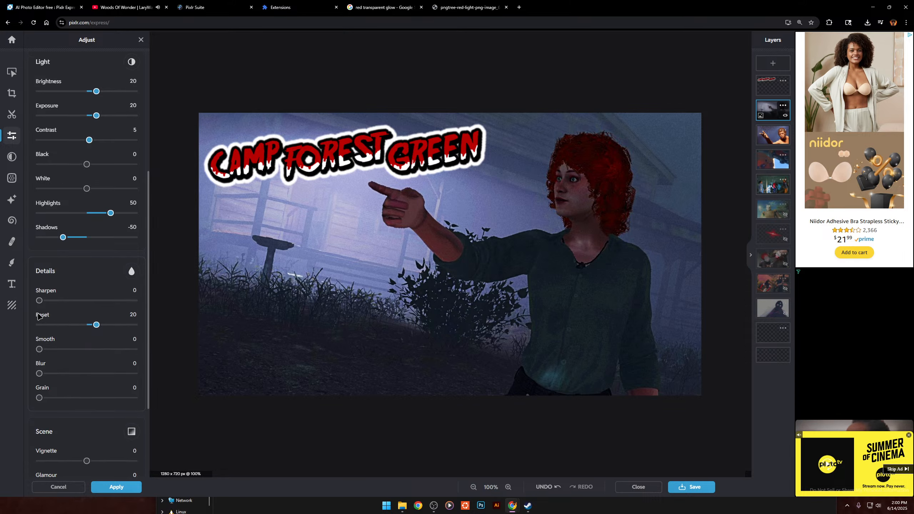
{"action": "left_click_drag", "start_coordinate": [39, 300], "coordinate": [206, 305]}
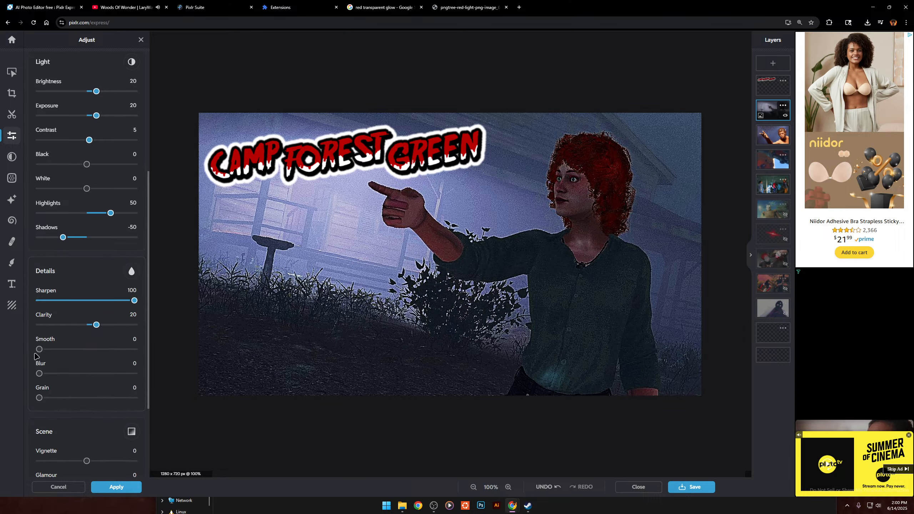
{"action": "left_click_drag", "start_coordinate": [115, 354], "coordinate": [566, 313]}
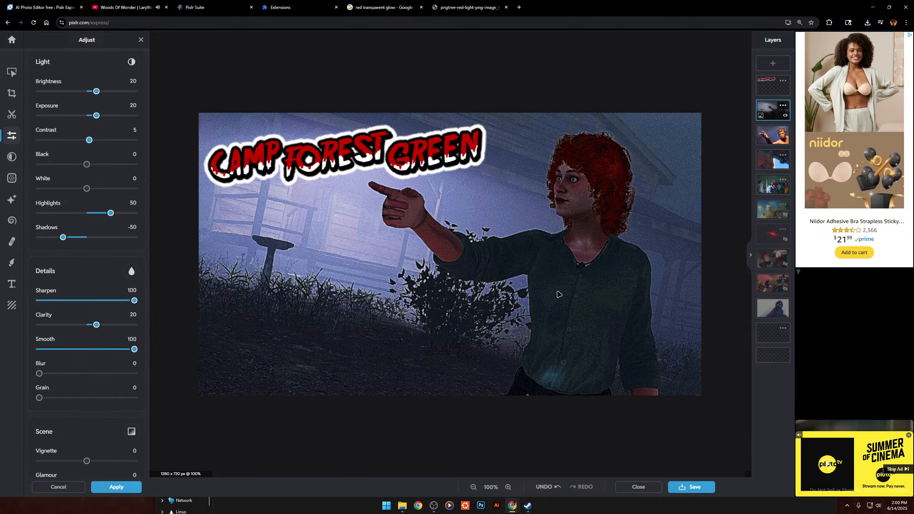
{"action": "left_click_drag", "start_coordinate": [131, 302], "coordinate": [2, 285]}
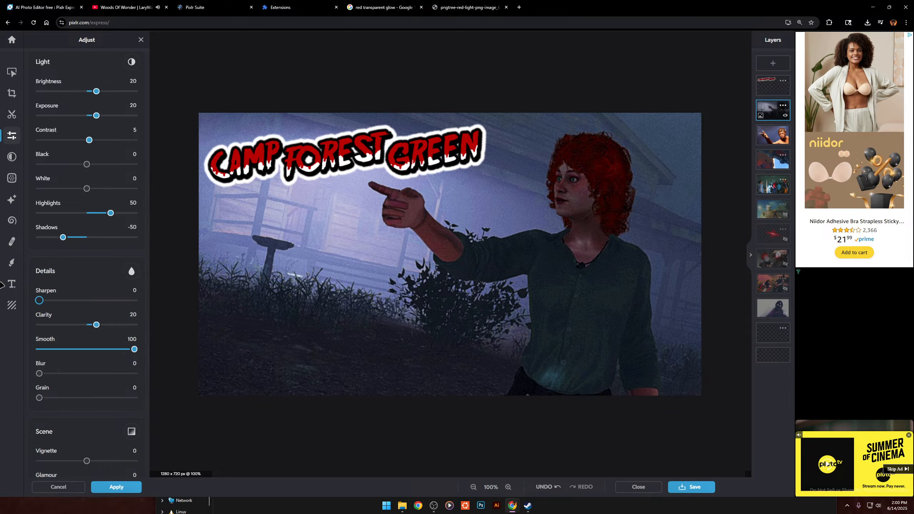
{"action": "left_click_drag", "start_coordinate": [84, 308], "coordinate": [2, 304]}
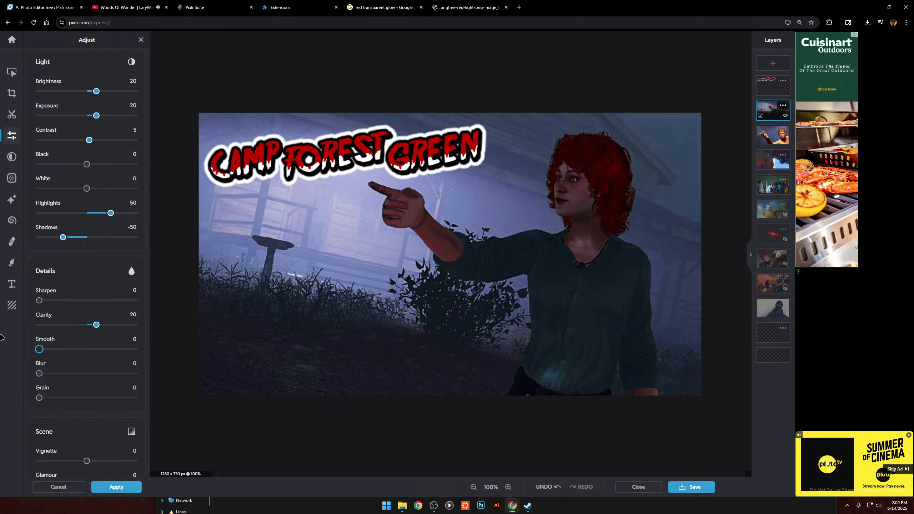
Export the pointing-character thumbnail as a transparent PNG to the Downloads folder and dismiss the sign-up prompt.
{"action": "scroll", "coordinate": [78, 342], "scroll_direction": "down", "scroll_amount": 3}
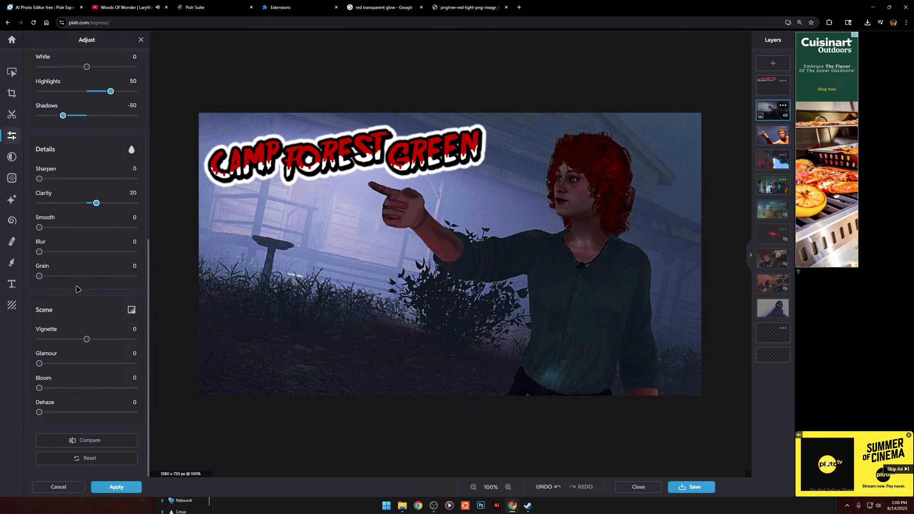
{"action": "scroll", "coordinate": [77, 289], "scroll_direction": "up", "scroll_amount": 8}
{"action": "scroll", "coordinate": [347, 213], "scroll_direction": "down", "scroll_amount": 3}
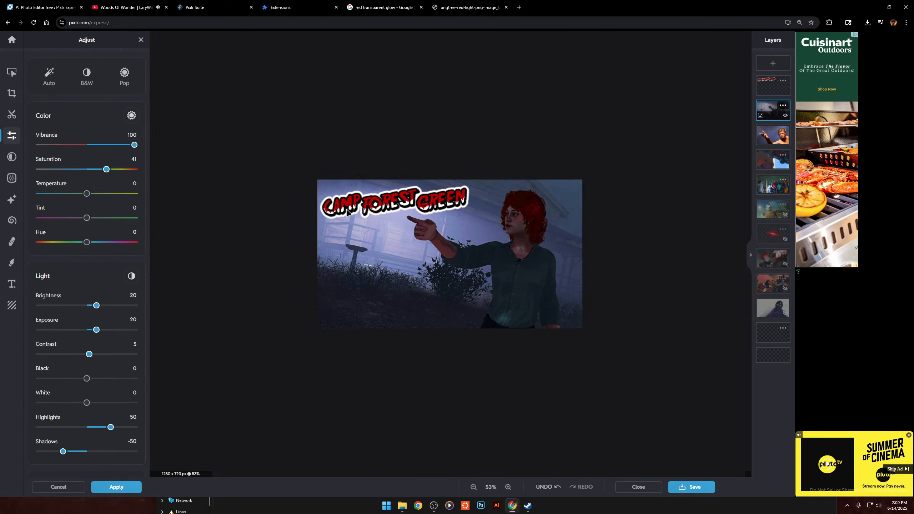
{"action": "scroll", "coordinate": [347, 213], "scroll_direction": "down", "scroll_amount": 2}
{"action": "scroll", "coordinate": [393, 119], "scroll_direction": "up", "scroll_amount": 5}
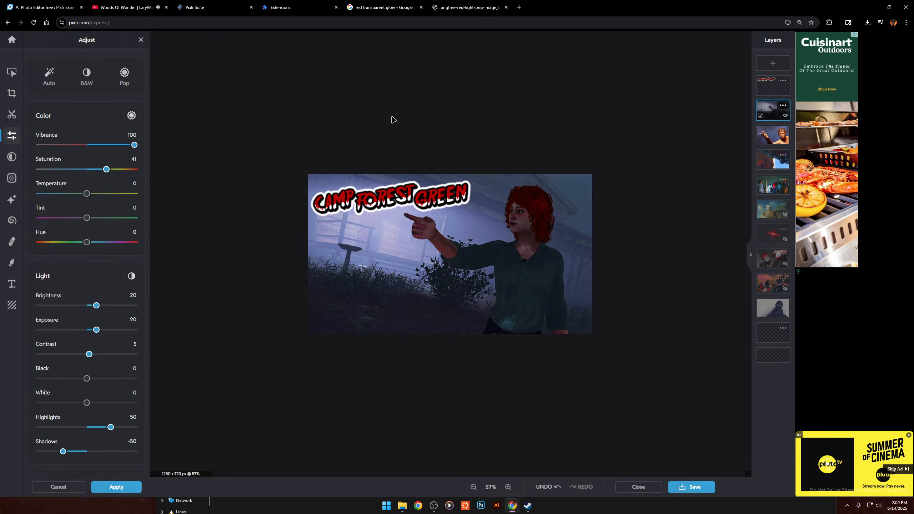
{"action": "left_click", "coordinate": [691, 491]}
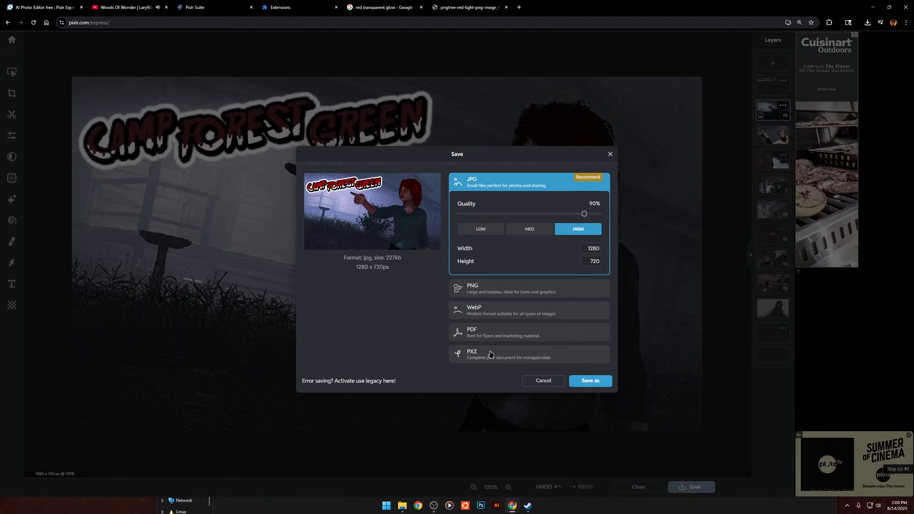
{"action": "left_click", "coordinate": [520, 287]}
{"action": "left_click", "coordinate": [596, 372]}
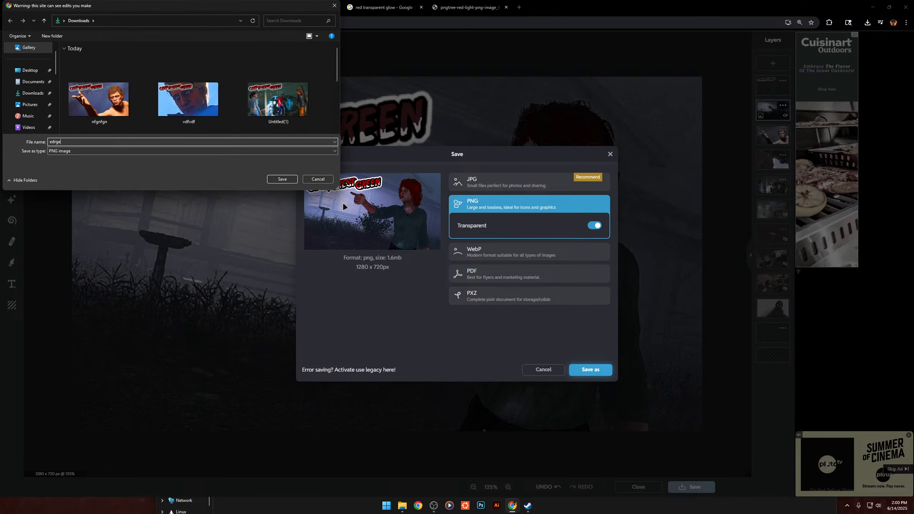
{"action": "left_click", "coordinate": [292, 178]}
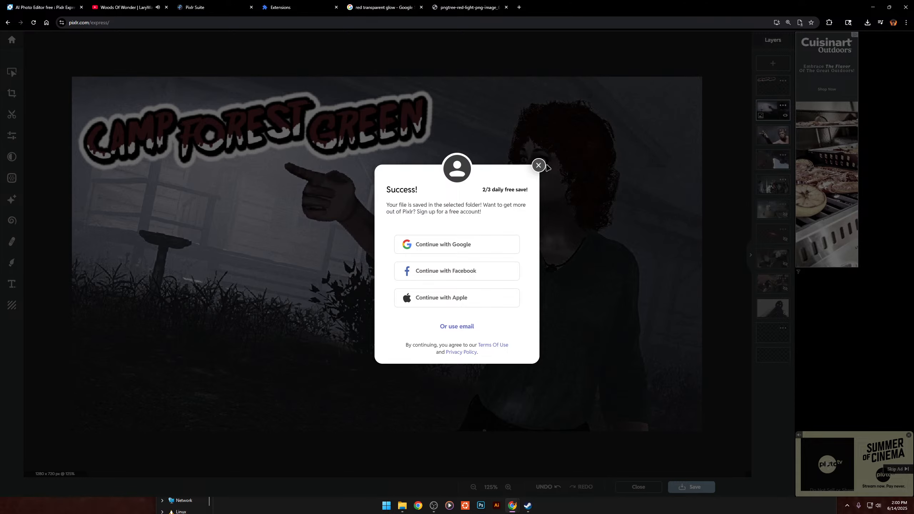
{"action": "left_click", "coordinate": [539, 166]}
{"action": "left_click", "coordinate": [403, 506]}
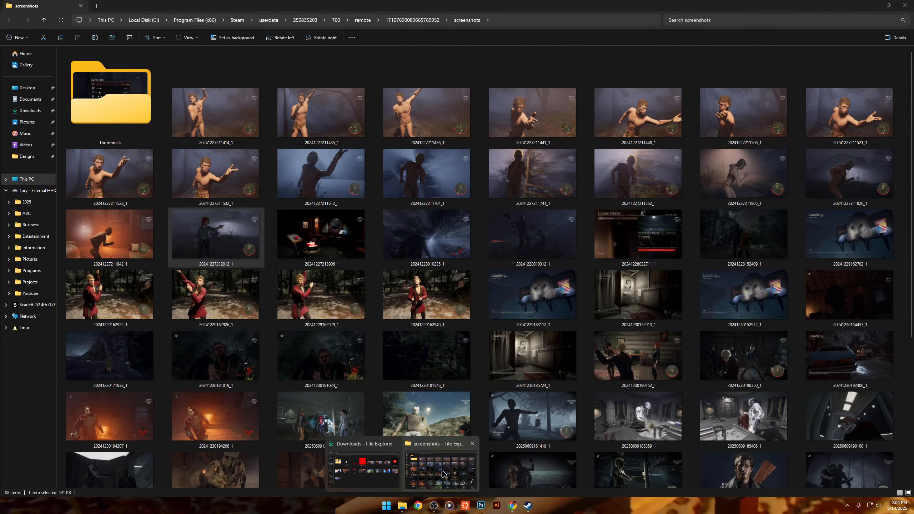
{"action": "left_click", "coordinate": [441, 474]}
{"action": "double_click", "coordinate": [304, 238]}
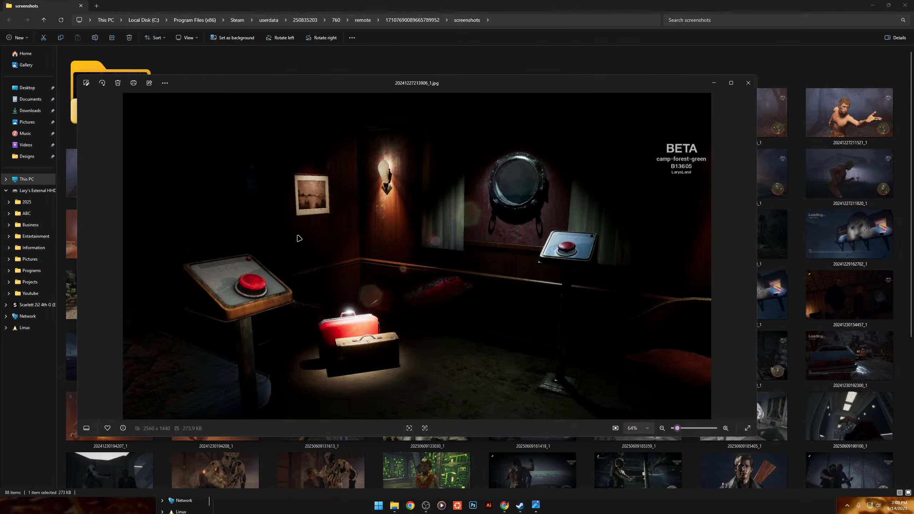
{"action": "key", "text": "Right"}
{"action": "key", "text": "Right"}
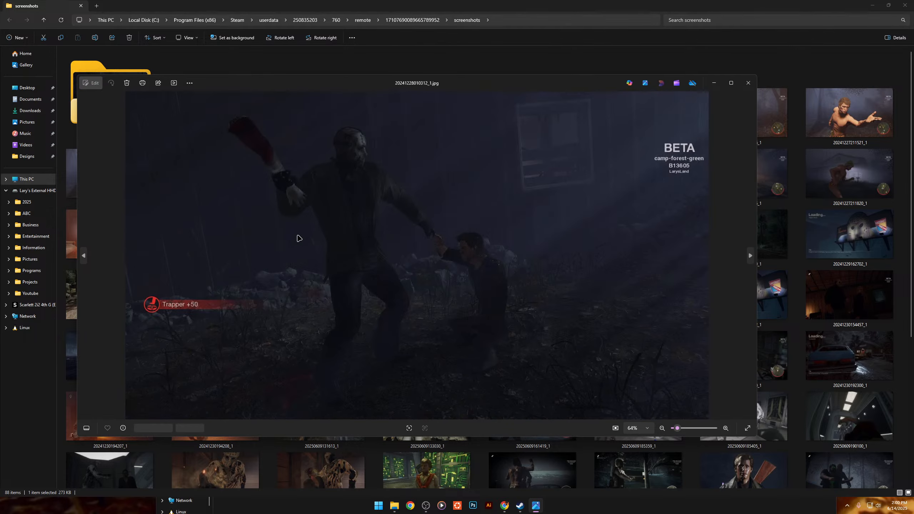
{"action": "key", "text": "Left"}
{"action": "scroll", "coordinate": [454, 272], "scroll_direction": "up", "scroll_amount": 6}
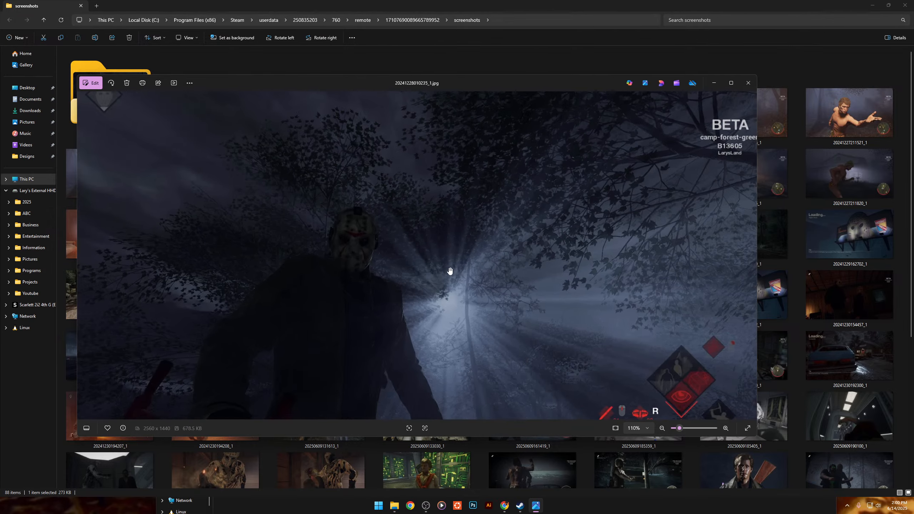
{"action": "left_click_drag", "start_coordinate": [475, 300], "coordinate": [534, 308]}
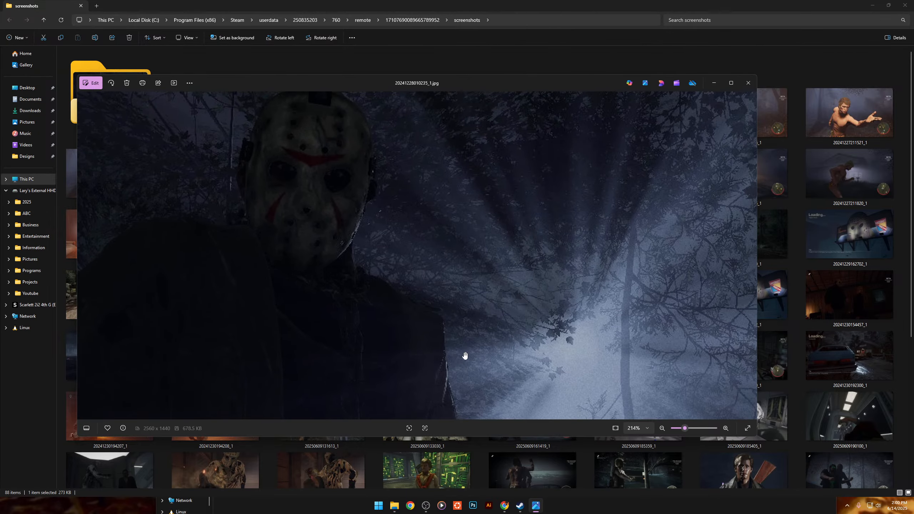
{"action": "left_click", "coordinate": [748, 83]}
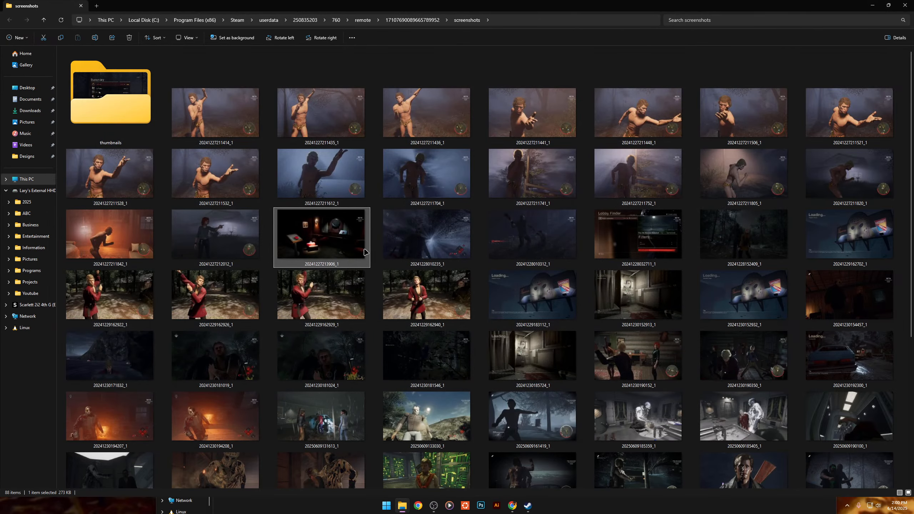
{"action": "left_click_drag", "start_coordinate": [408, 240], "coordinate": [524, 300]}
{"action": "left_click", "coordinate": [501, 260]}
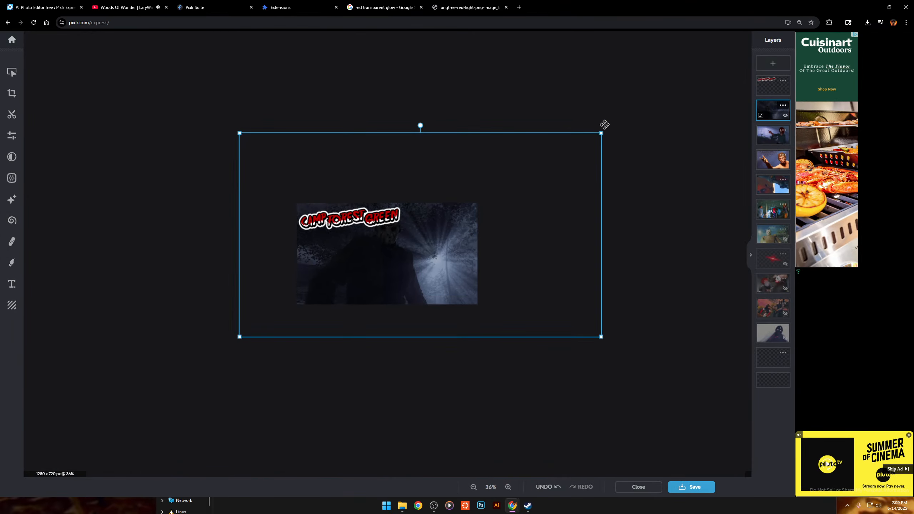
{"action": "left_click_drag", "start_coordinate": [605, 134], "coordinate": [749, 50]}
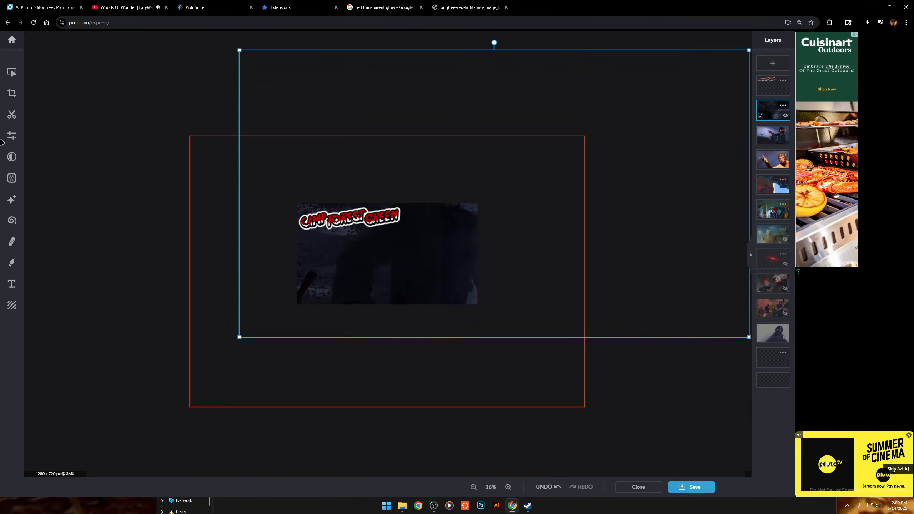
Flip the masked killer's screenshot layer horizontally and move it back over the canvas.
{"action": "left_click", "coordinate": [17, 91]}
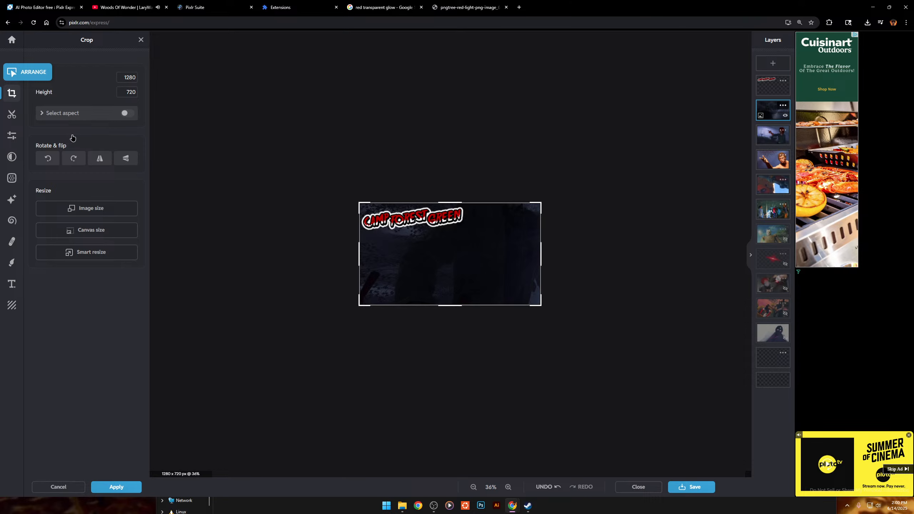
{"action": "key", "text": "Escape"}
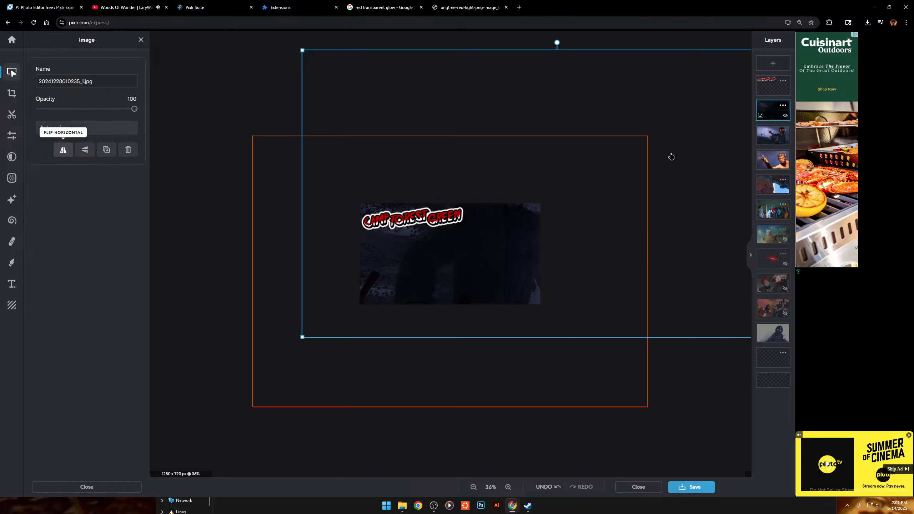
{"action": "left_click_drag", "start_coordinate": [663, 96], "coordinate": [538, 157]}
Tilt the masked killer's layer clockwise and enlarge it, placing the masked face at the canvas's right edge beside the title.
{"action": "left_click_drag", "start_coordinate": [433, 105], "coordinate": [471, 135]}
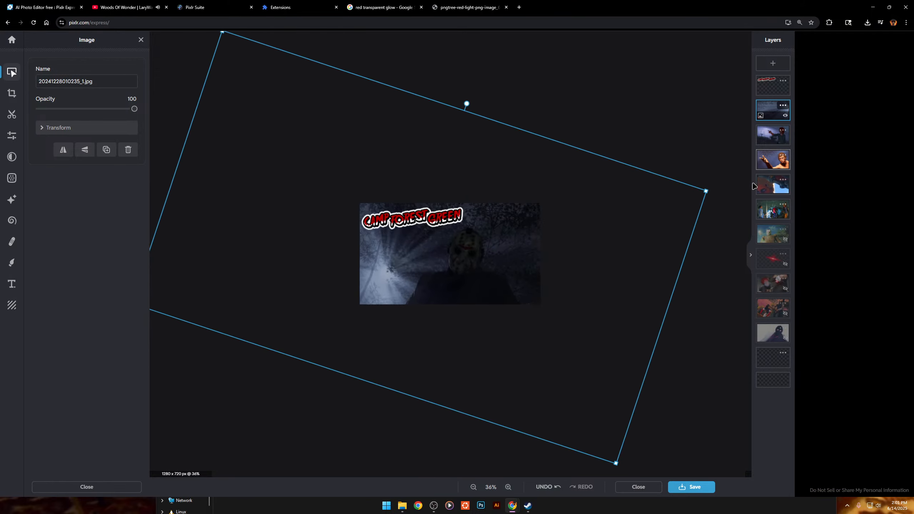
{"action": "left_click_drag", "start_coordinate": [706, 190], "coordinate": [871, 136]}
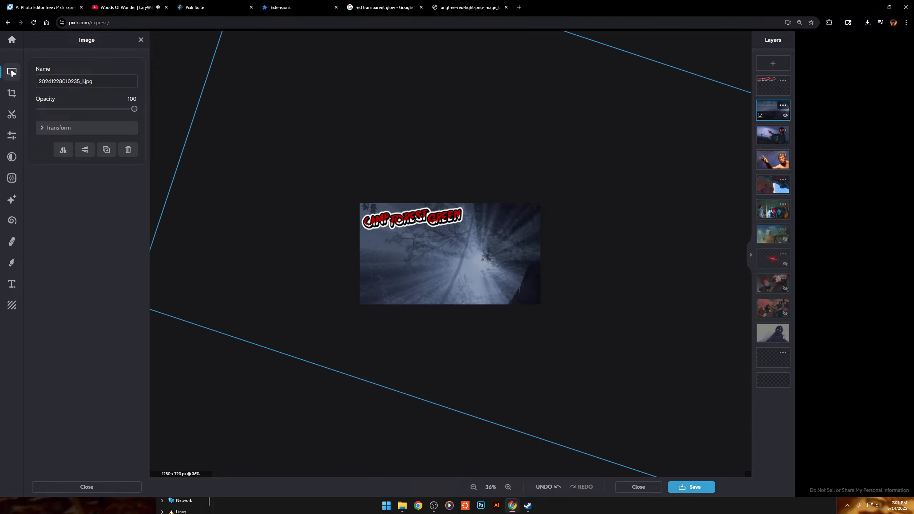
{"action": "mouse_move", "coordinate": [410, 132]}
{"action": "left_mouse_down"}
{"action": "mouse_move", "coordinate": [371, 141]}
{"action": "mouse_move", "coordinate": [431, 141]}
{"action": "mouse_move", "coordinate": [415, 140]}
{"action": "left_mouse_up"}
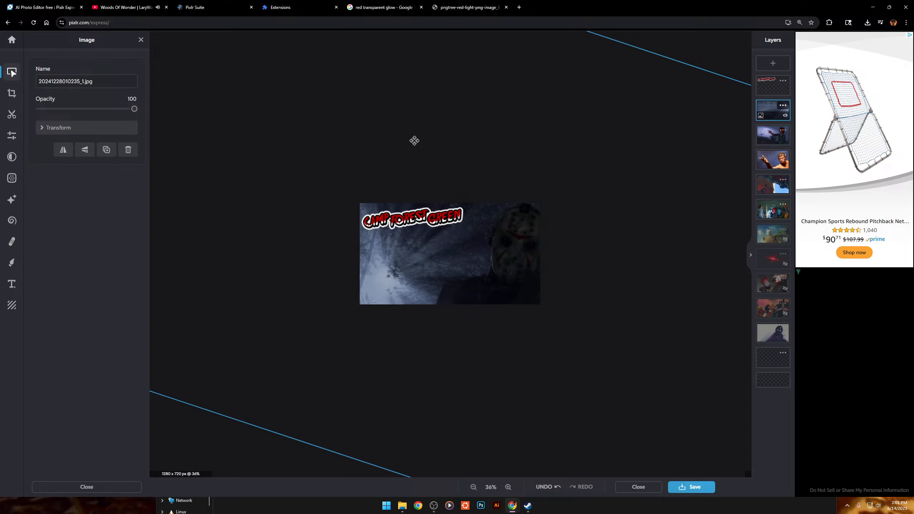
Shrink the masked killer's layer and reposition it so the whole mask sits inside the canvas's right half.
{"action": "scroll", "coordinate": [396, 157], "scroll_direction": "down", "scroll_amount": 5}
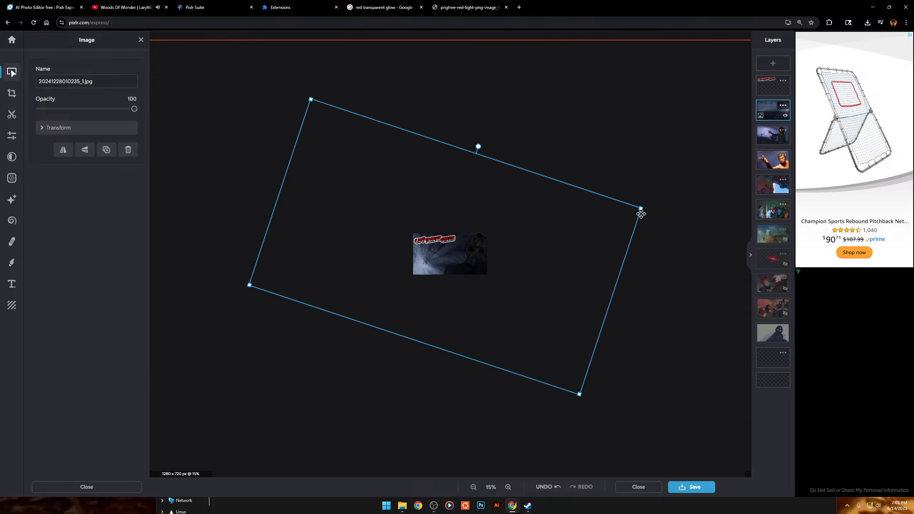
{"action": "left_click_drag", "start_coordinate": [640, 208], "coordinate": [584, 239]}
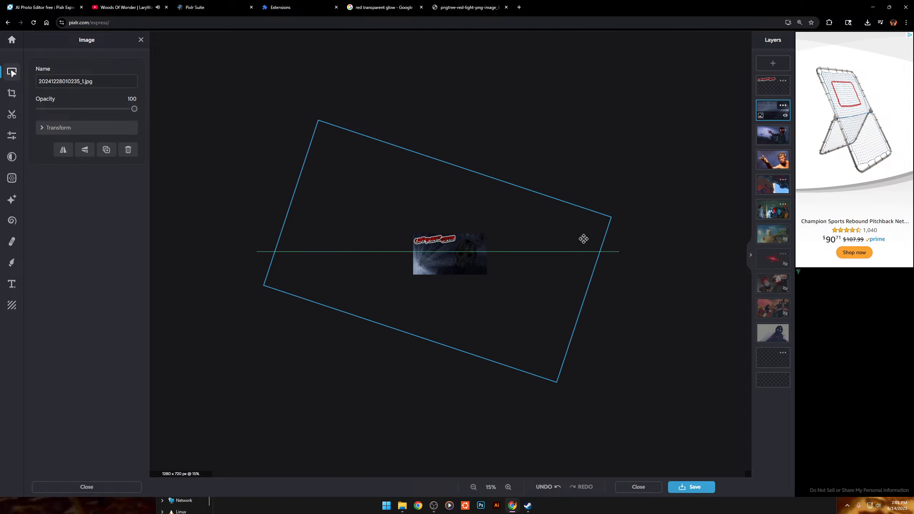
{"action": "scroll", "coordinate": [402, 197], "scroll_direction": "up", "scroll_amount": 10}
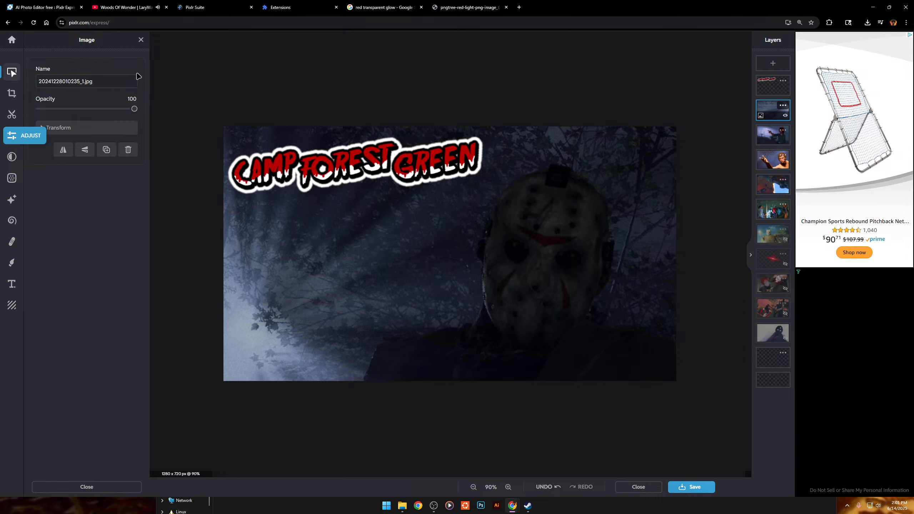
Apply the Auto adjustment to the masked killer's layer, then set Vibrance to 100 and Saturation to 61.
{"action": "left_click", "coordinate": [128, 81]}
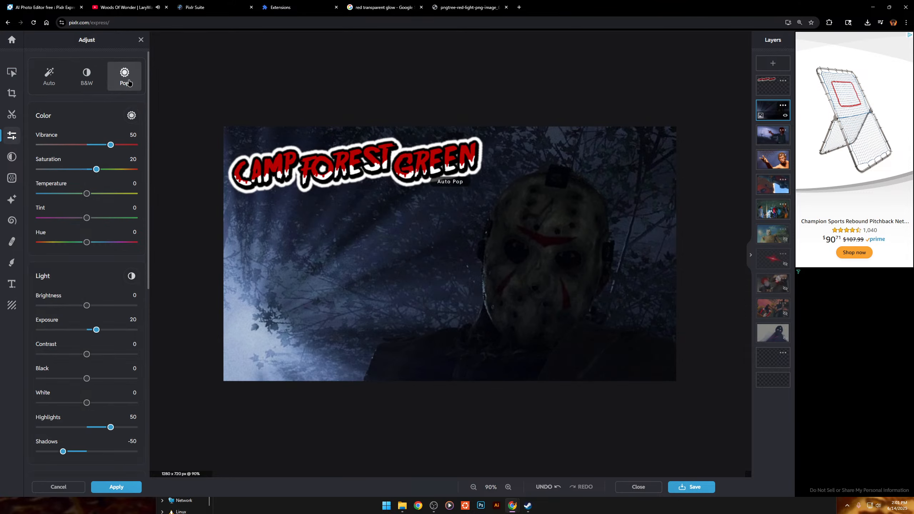
{"action": "left_click", "coordinate": [51, 84]}
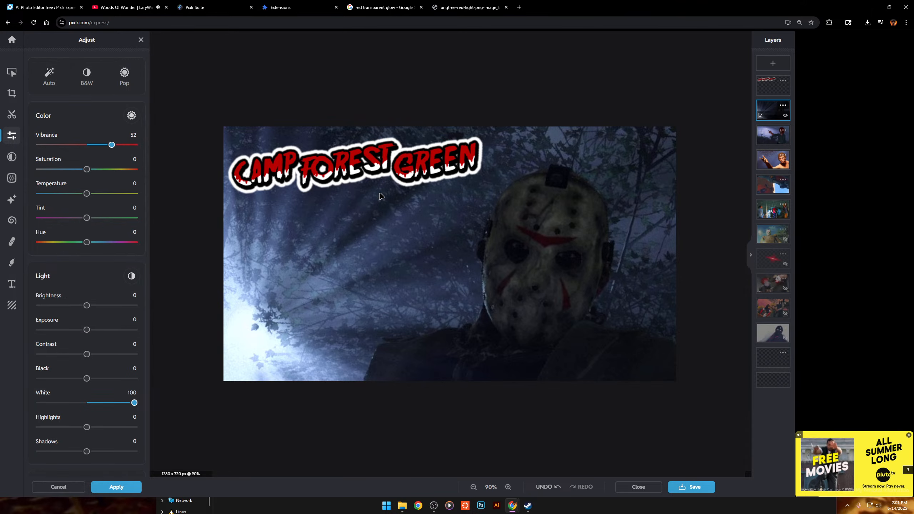
{"action": "left_click_drag", "start_coordinate": [111, 144], "coordinate": [139, 144]}
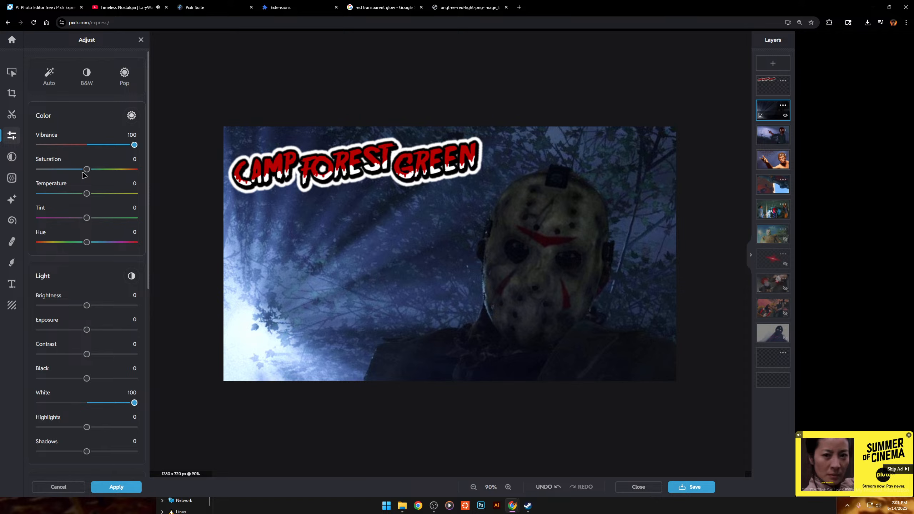
{"action": "left_click_drag", "start_coordinate": [96, 170], "coordinate": [112, 169]}
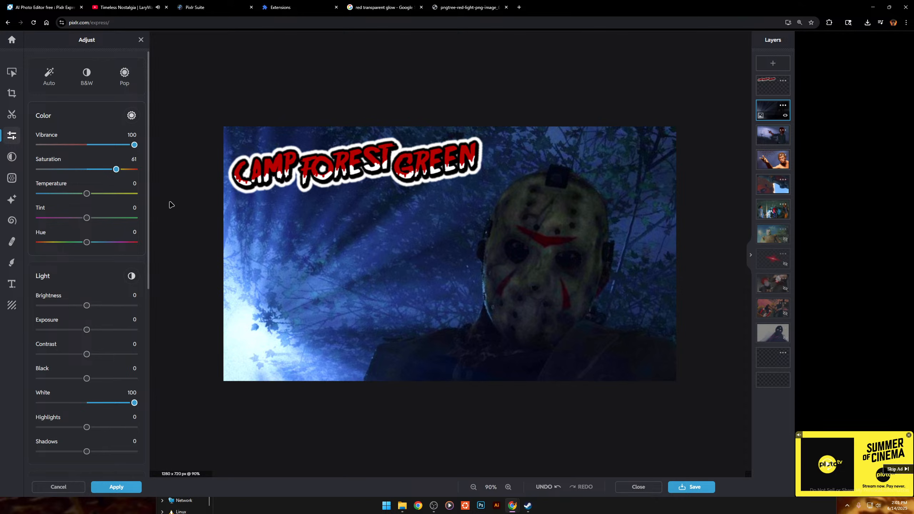
Switch to the YouTube tab, adjust the playing song's volume and return to the Pixlr editor.
{"action": "left_click", "coordinate": [108, 3]}
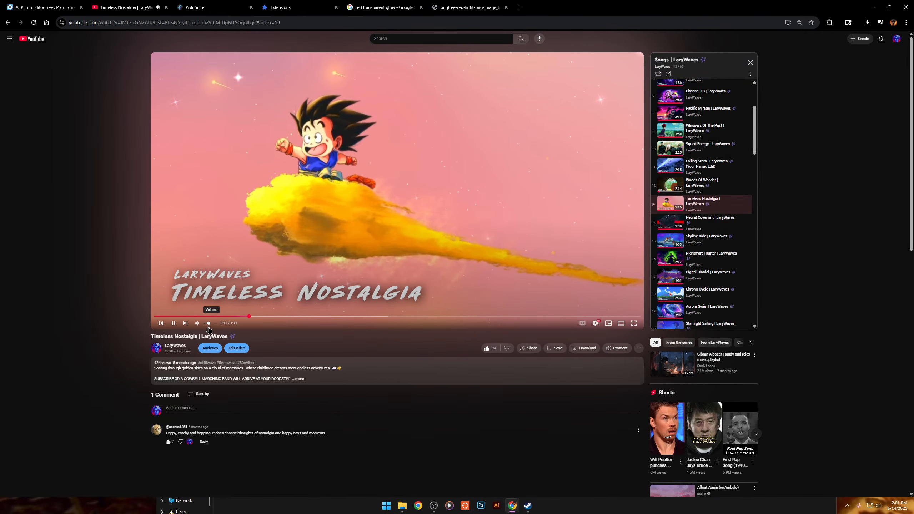
{"action": "left_click", "coordinate": [50, 3]}
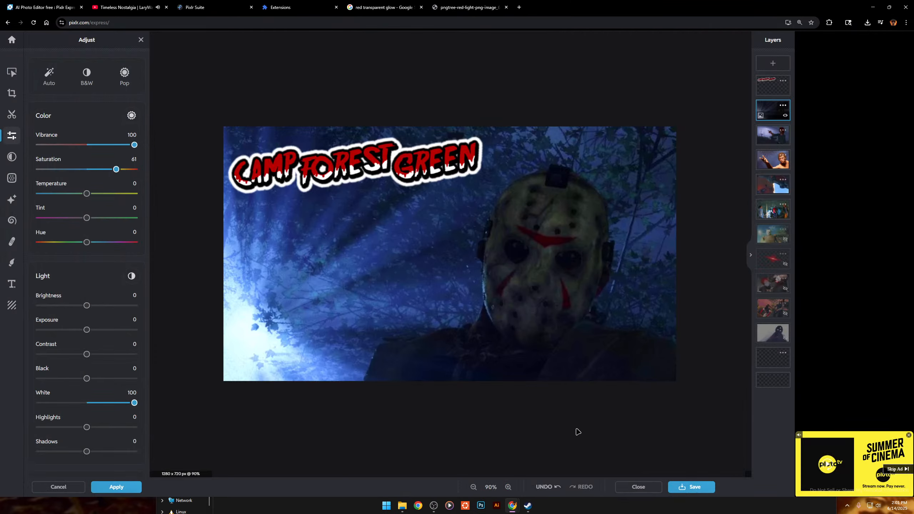
Set Sharpen and Smooth to 100 for the masked killer's layer and check the thumbnail at a smaller size.
{"action": "scroll", "coordinate": [39, 258], "scroll_direction": "down", "scroll_amount": 4}
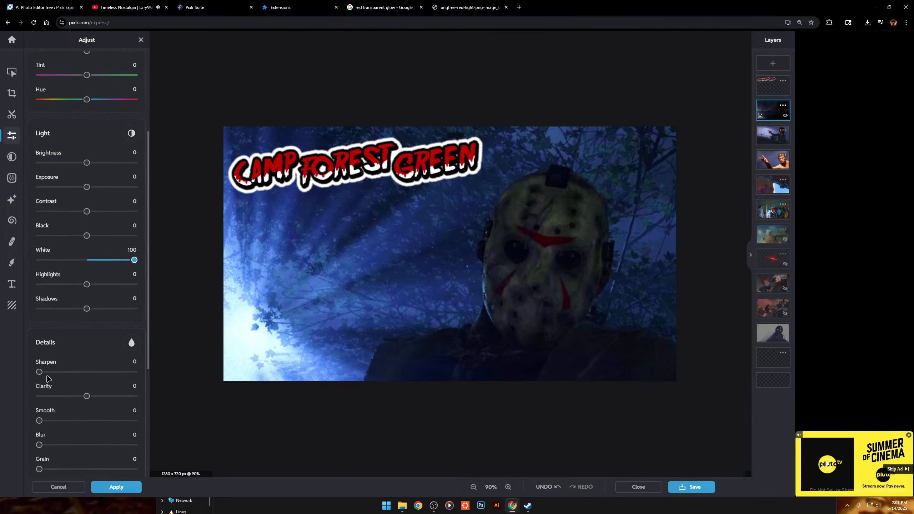
{"action": "left_click_drag", "start_coordinate": [44, 425], "coordinate": [138, 422]}
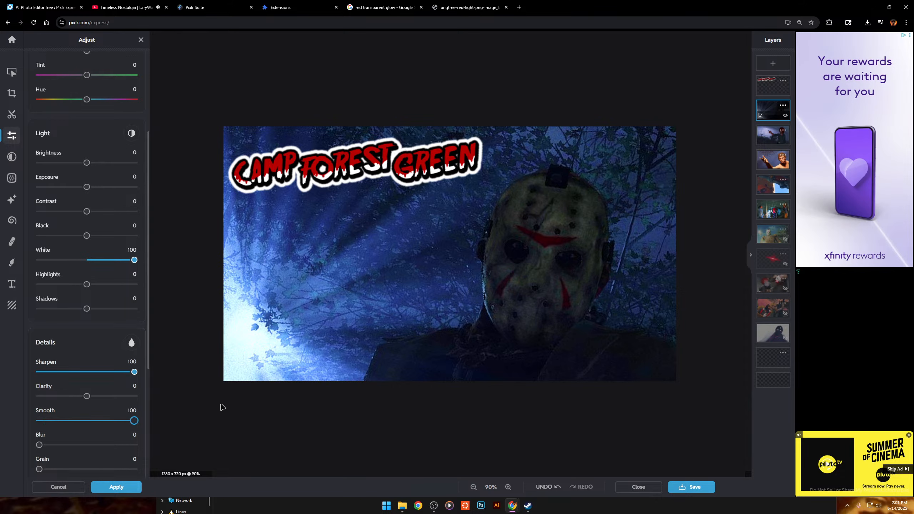
{"action": "scroll", "coordinate": [411, 327], "scroll_direction": "down", "scroll_amount": 5}
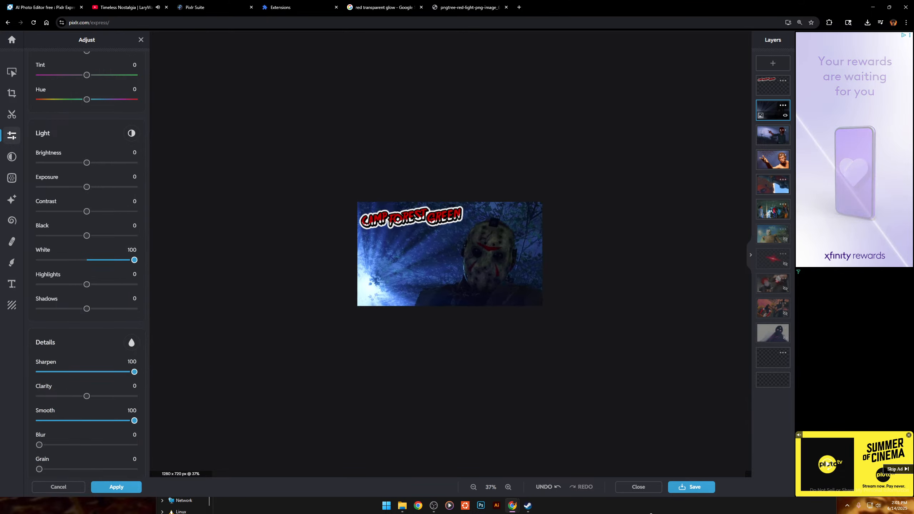
{"action": "scroll", "coordinate": [450, 279], "scroll_direction": "up", "scroll_amount": 5}
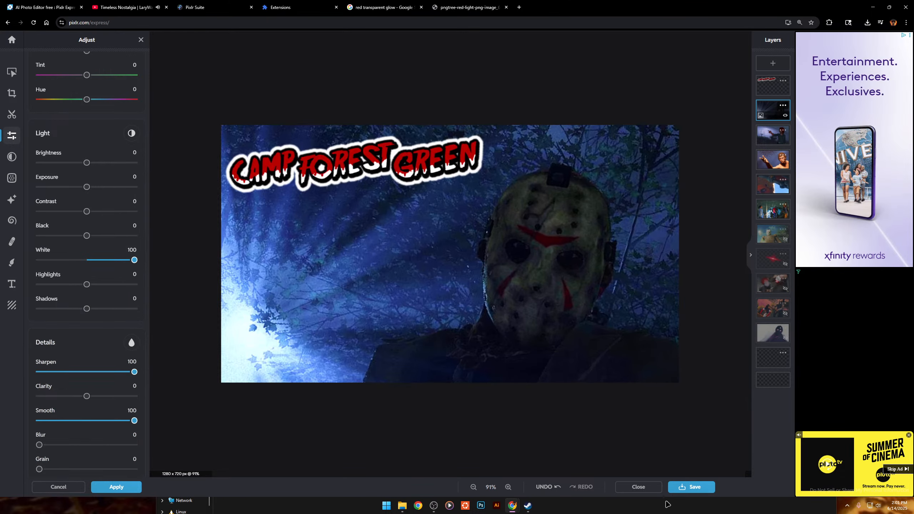
Export the masked killer thumbnail as a transparent PNG in the Downloads folder and dismiss the sign-up prompt.
{"action": "left_click", "coordinate": [689, 486]}
{"action": "left_click", "coordinate": [504, 289]}
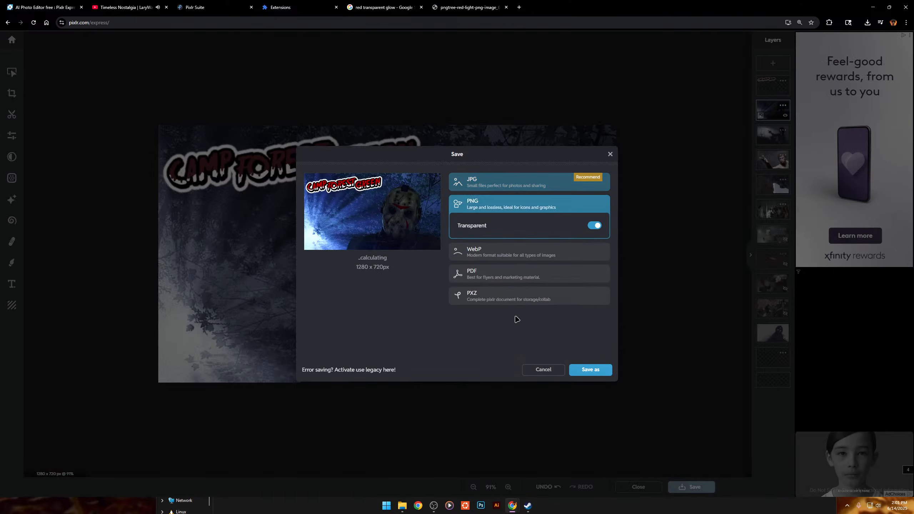
{"action": "left_click", "coordinate": [601, 374]}
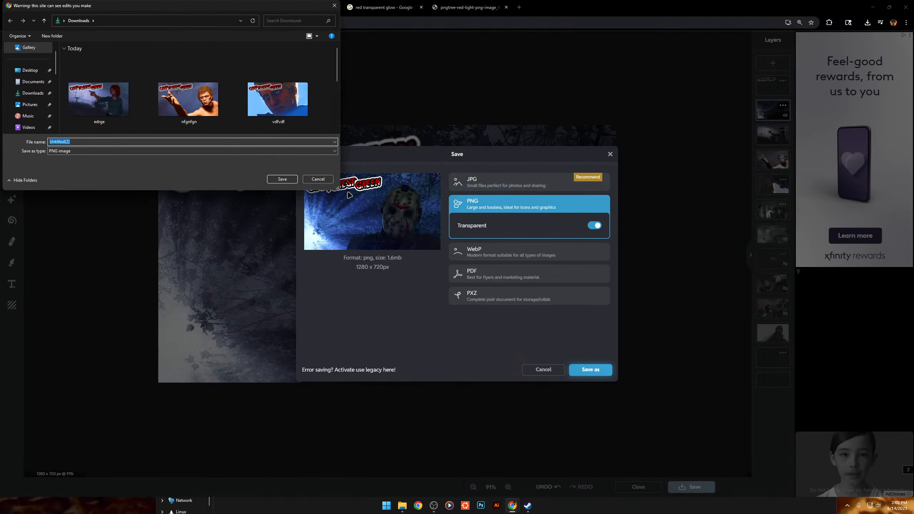
{"action": "left_click", "coordinate": [282, 178]}
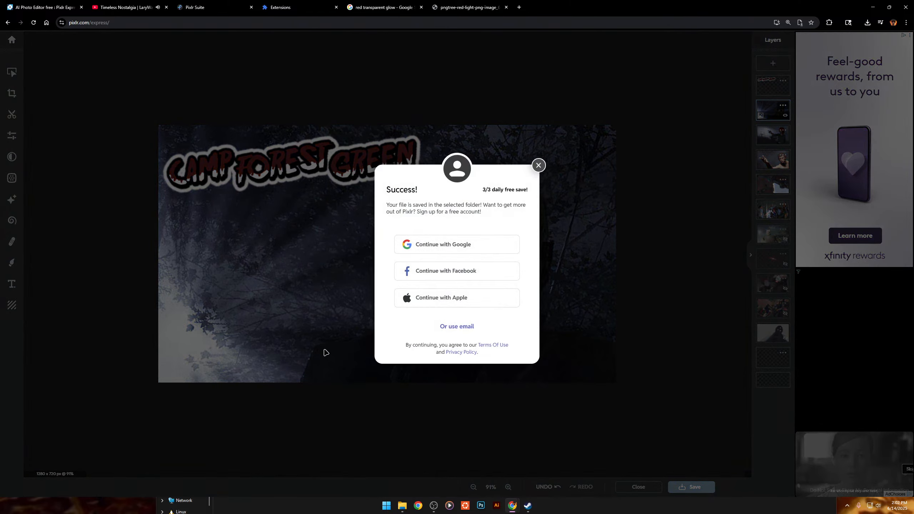
{"action": "left_click", "coordinate": [538, 166]}
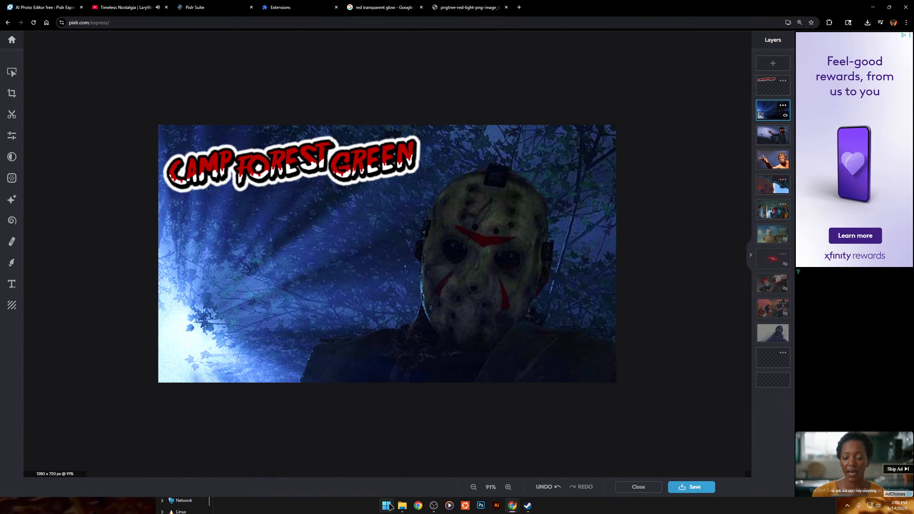
{"action": "left_click", "coordinate": [402, 506]}
{"action": "left_click", "coordinate": [441, 479]}
{"action": "scroll", "coordinate": [481, 393], "scroll_direction": "down", "scroll_amount": 5}
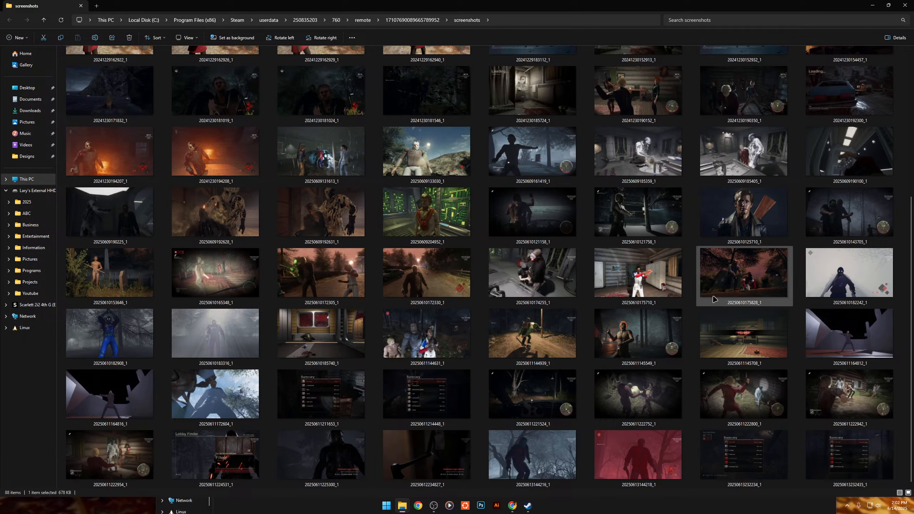
{"action": "left_click", "coordinate": [407, 334]}
{"action": "double_click", "coordinate": [408, 333]}
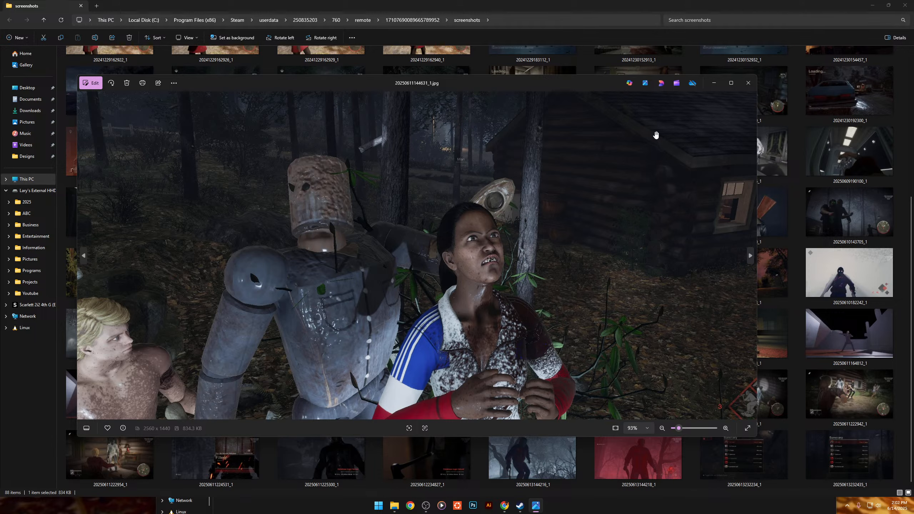
{"action": "scroll", "coordinate": [477, 320], "scroll_direction": "up", "scroll_amount": 10}
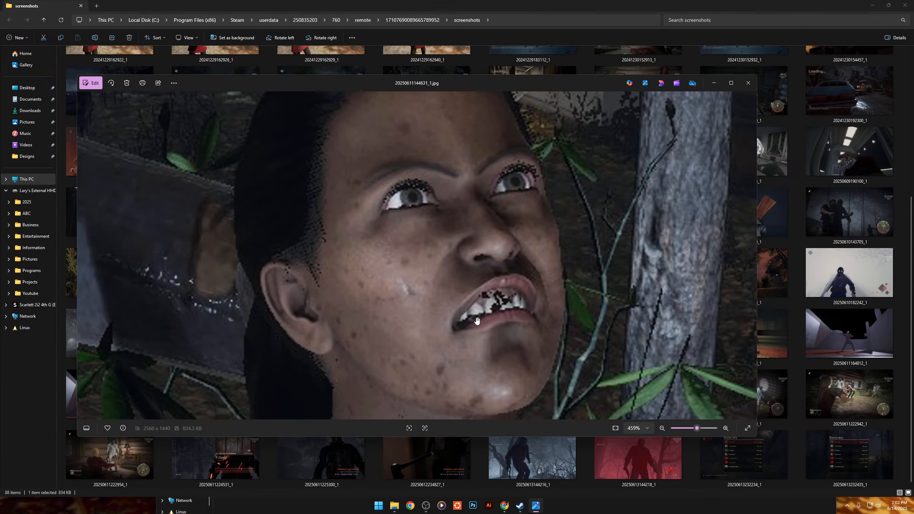
{"action": "scroll", "coordinate": [654, 226], "scroll_direction": "down", "scroll_amount": 5}
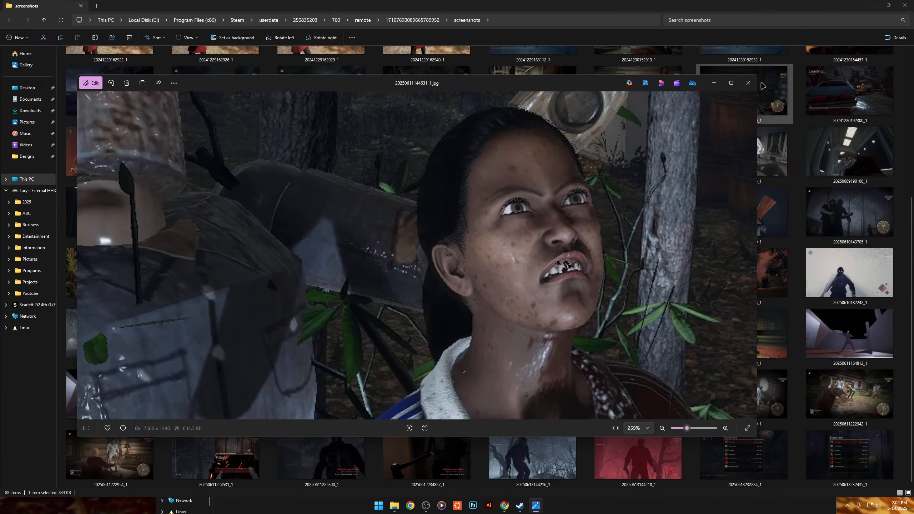
{"action": "left_click", "coordinate": [748, 82]}
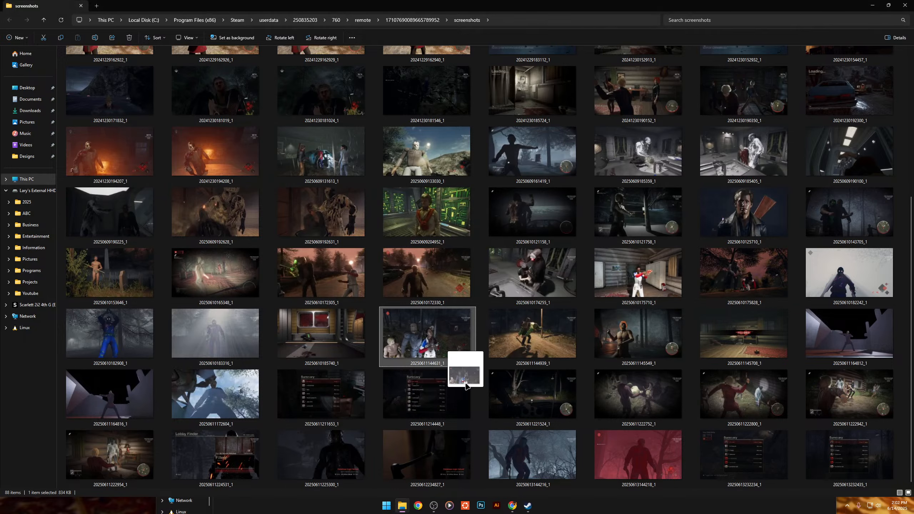
{"action": "left_click_drag", "start_coordinate": [512, 503], "coordinate": [509, 289]}
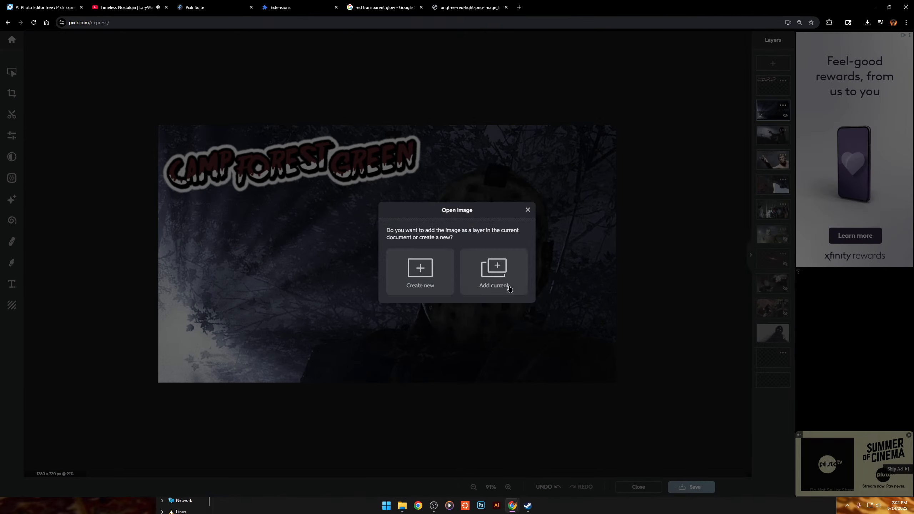
{"action": "left_click", "coordinate": [505, 260]}
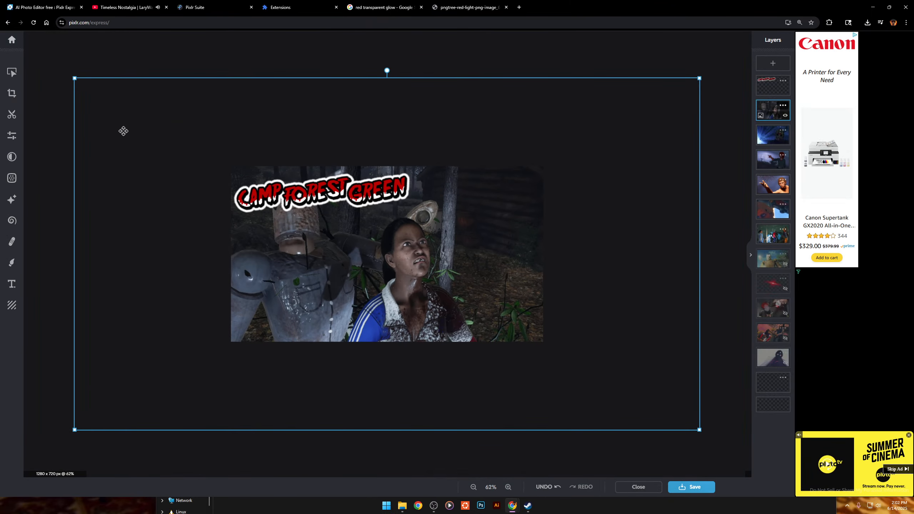
{"action": "left_click", "coordinate": [13, 70]}
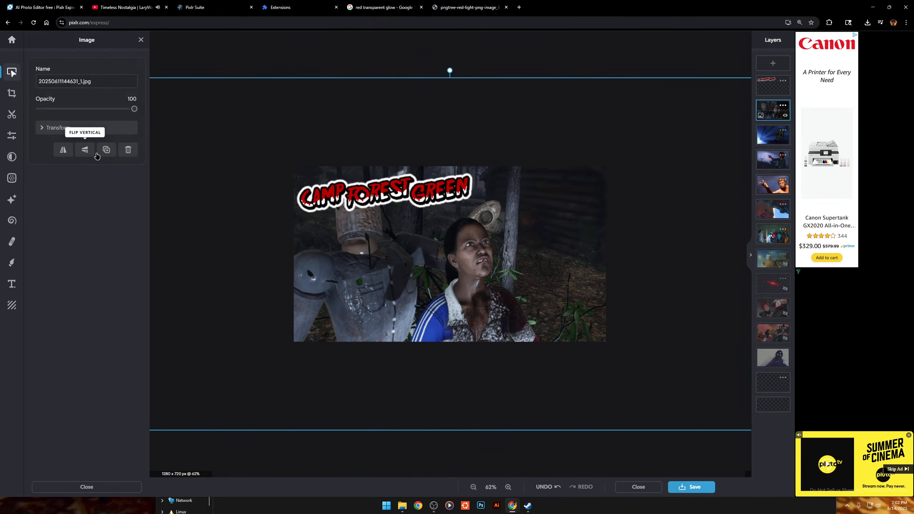
{"action": "left_click", "coordinate": [63, 152]}
Enlarge the flipped screenshot's layer well beyond the canvas and reposition it around the woman and the bucket-headed figure.
{"action": "left_click_drag", "start_coordinate": [347, 291], "coordinate": [320, 298]}
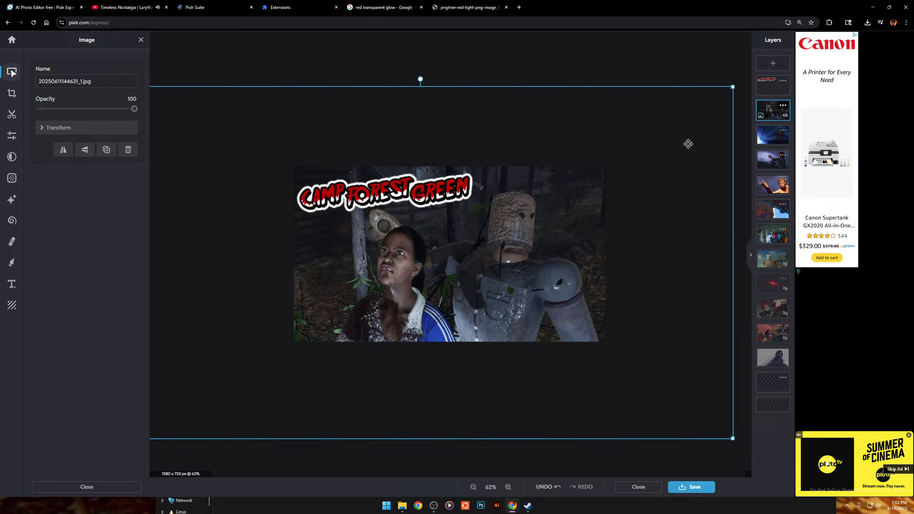
{"action": "left_click_drag", "start_coordinate": [734, 87], "coordinate": [913, 36]}
{"action": "left_click_drag", "start_coordinate": [262, 261], "coordinate": [201, 296]}
{"action": "scroll", "coordinate": [201, 297], "scroll_direction": "down", "scroll_amount": 6}
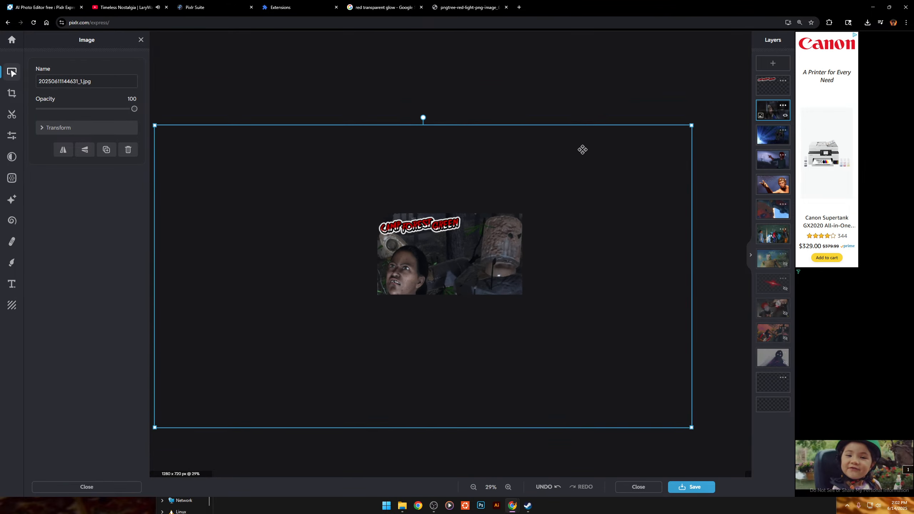
{"action": "left_click_drag", "start_coordinate": [638, 154], "coordinate": [575, 200]}
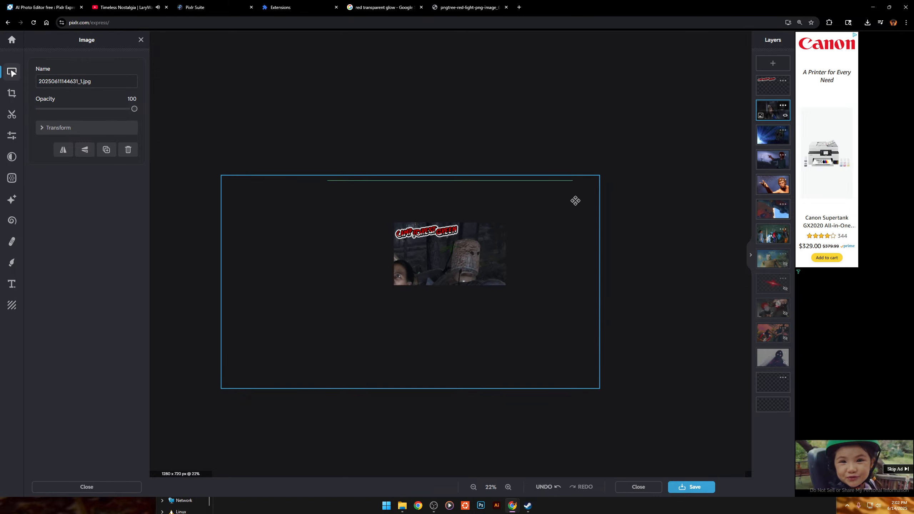
Tilt the screenshot's layer clockwise, placing the woman's face beneath the title and the bucket-headed figure at the canvas's right.
{"action": "left_click_drag", "start_coordinate": [428, 156], "coordinate": [543, 189]}
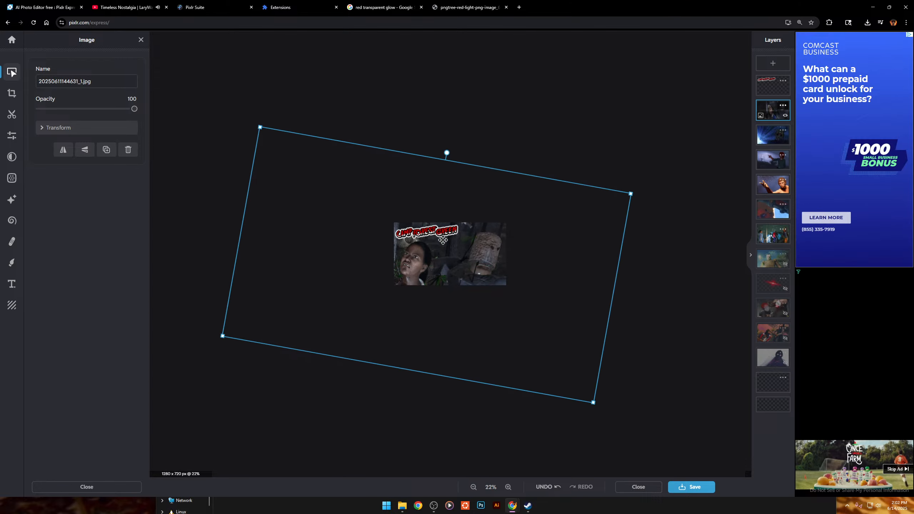
{"action": "scroll", "coordinate": [390, 241], "scroll_direction": "up", "scroll_amount": 3}
{"action": "scroll", "coordinate": [253, 219], "scroll_direction": "up", "scroll_amount": 10}
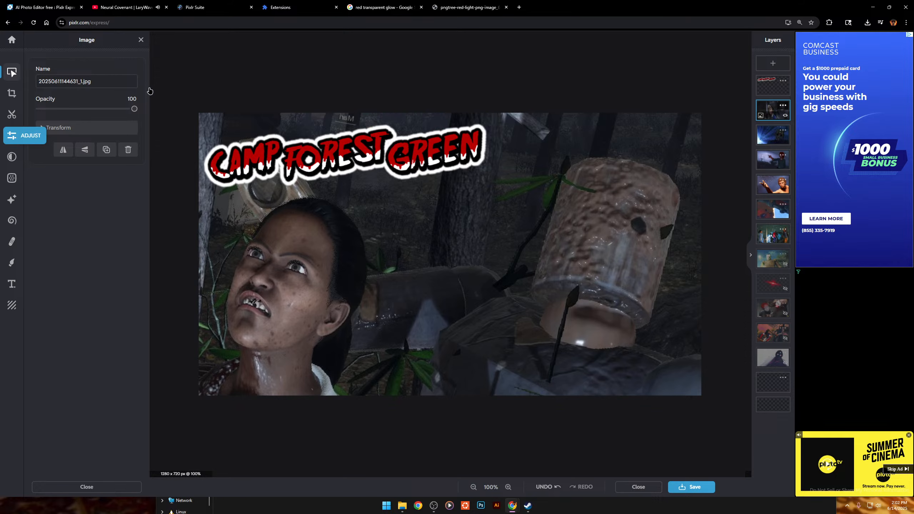
Apply the Pop adjustment to the layer showing the woman and the bucket-headed figure.
{"action": "left_click", "coordinate": [12, 135]}
{"action": "left_click", "coordinate": [123, 75]}
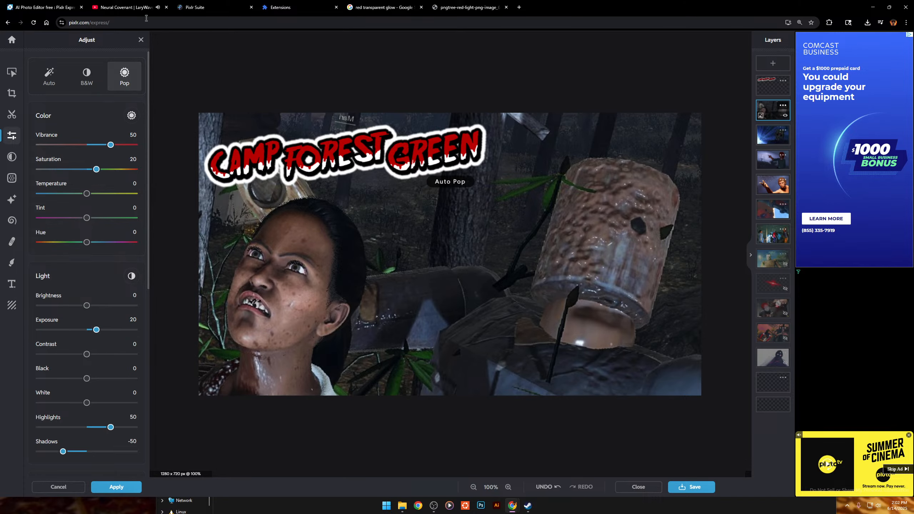
Adjust the volume of the song in the YouTube tab and return to the Pixlr layer adjustments.
{"action": "key", "text": "ctrl+Tab"}
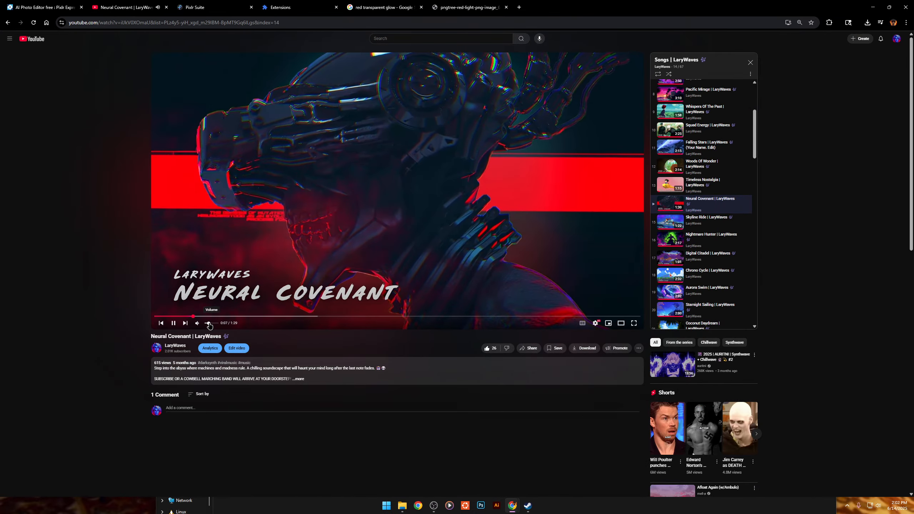
{"action": "left_click", "coordinate": [207, 323]}
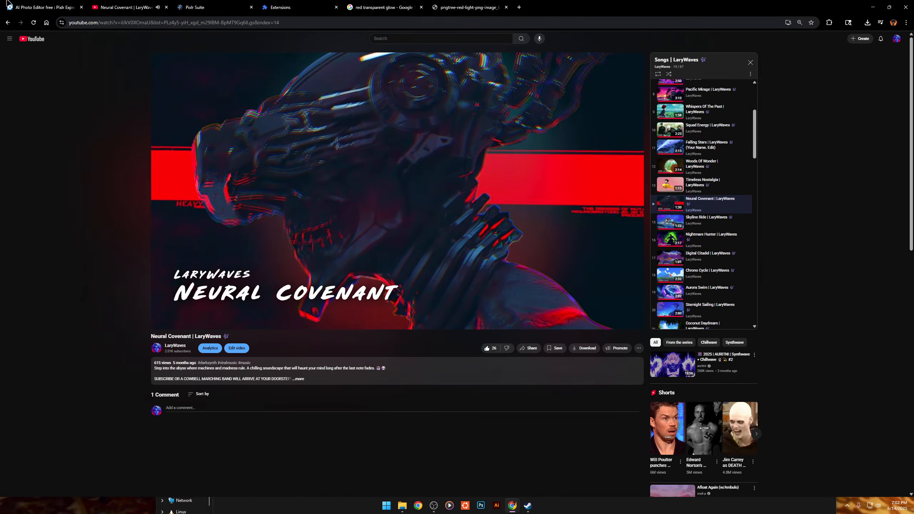
{"action": "key", "text": "ctrl+shift+Tab"}
{"action": "scroll", "coordinate": [125, 214], "scroll_direction": "down", "scroll_amount": 10}
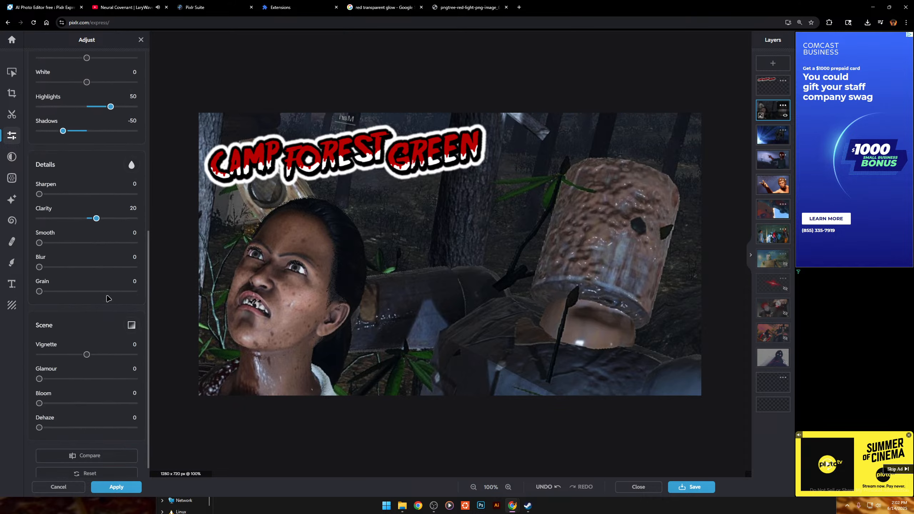
{"action": "scroll", "coordinate": [130, 180], "scroll_direction": "up", "scroll_amount": 10}
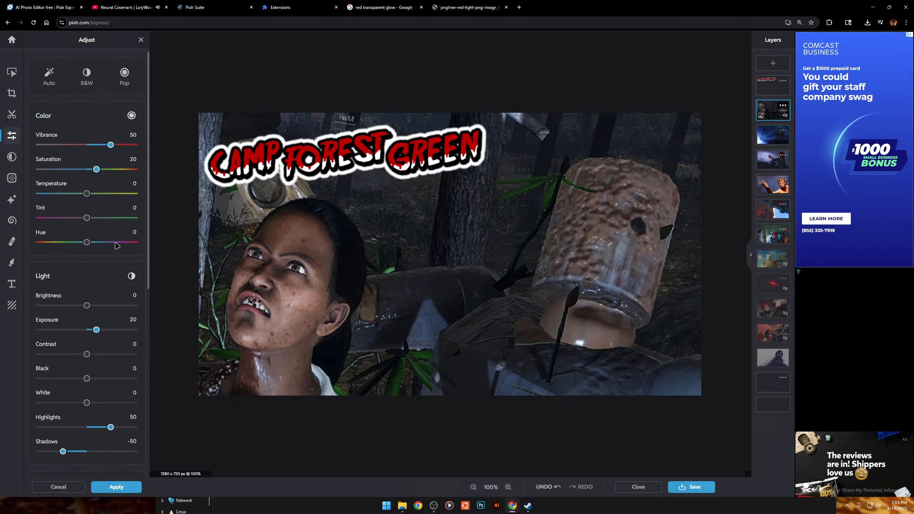
Set the close-up layer's vibrance to 100, saturation to 40, and both sharpen and smooth to 100.
{"action": "left_click_drag", "start_coordinate": [111, 145], "coordinate": [136, 144]}
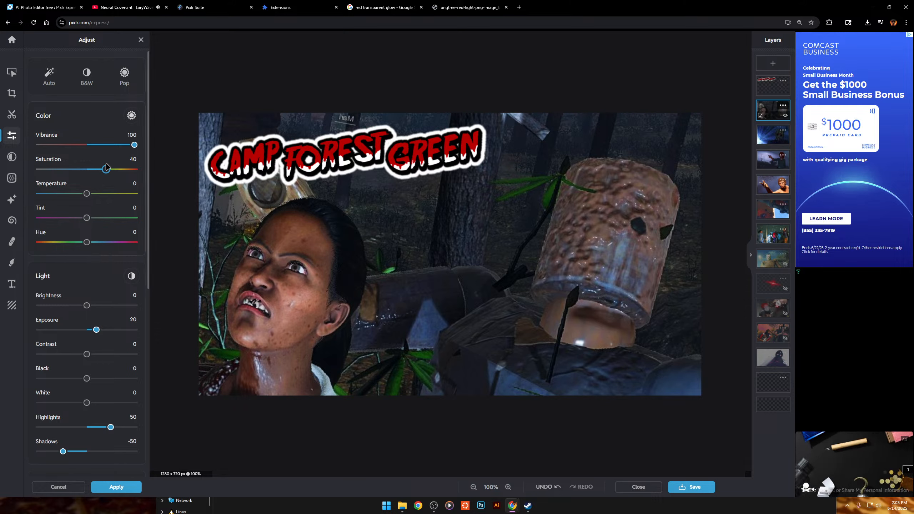
{"action": "scroll", "coordinate": [101, 192], "scroll_direction": "down", "scroll_amount": 7}
{"action": "left_click_drag", "start_coordinate": [40, 265], "coordinate": [294, 281]}
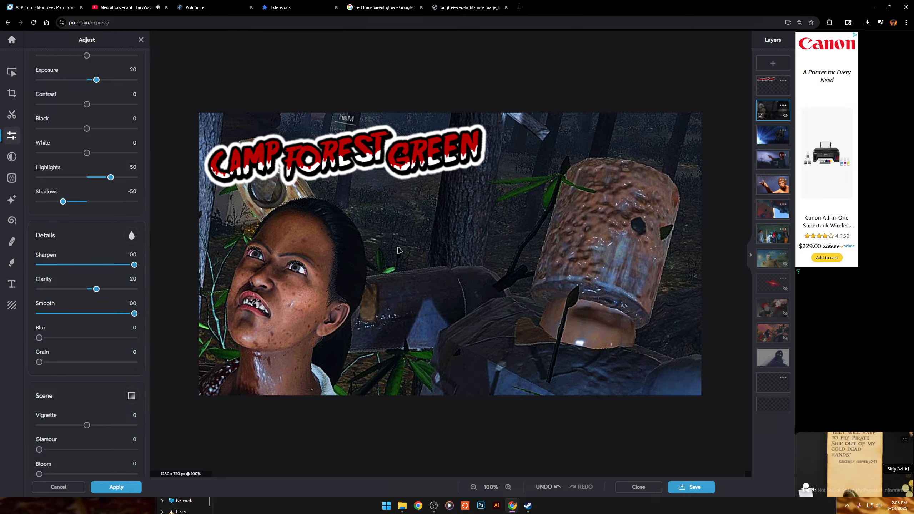
{"action": "scroll", "coordinate": [399, 250], "scroll_direction": "down", "scroll_amount": 3}
{"action": "scroll", "coordinate": [489, 259], "scroll_direction": "down", "scroll_amount": 5}
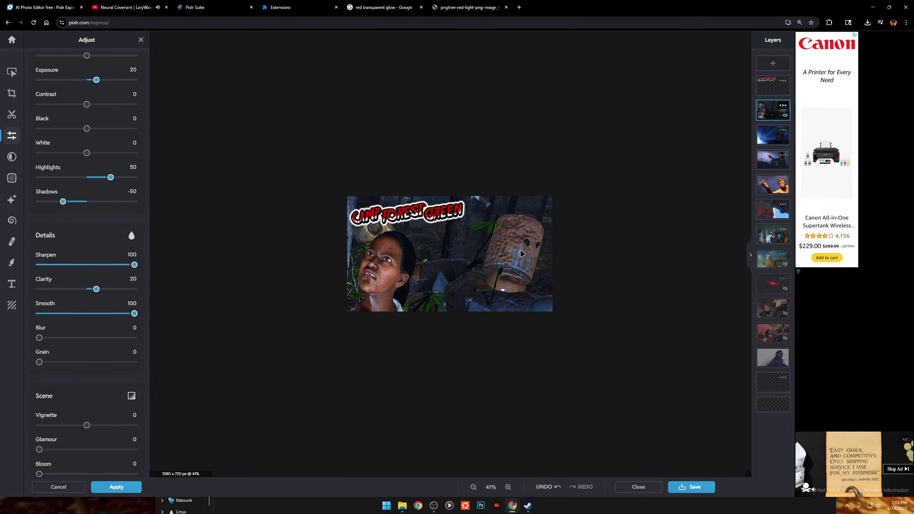
{"action": "scroll", "coordinate": [466, 195], "scroll_direction": "up", "scroll_amount": 5}
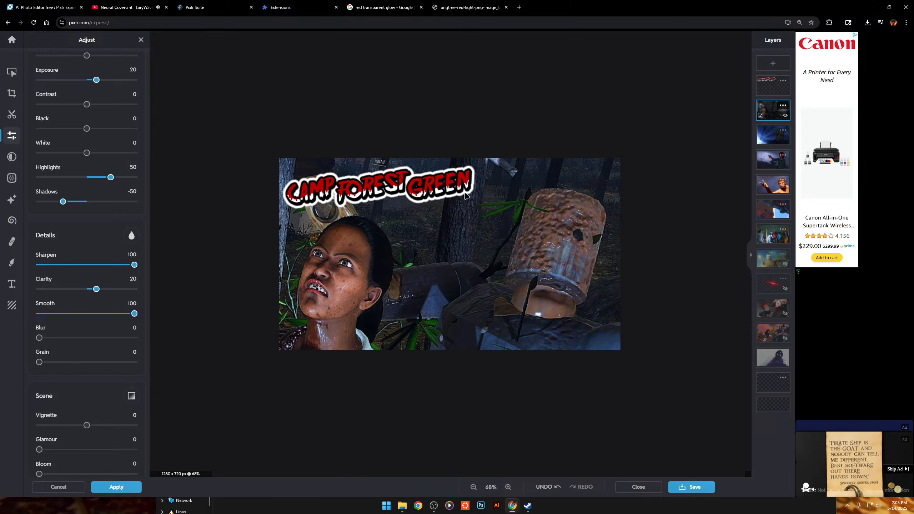
{"action": "scroll", "coordinate": [488, 195], "scroll_direction": "down", "scroll_amount": 4}
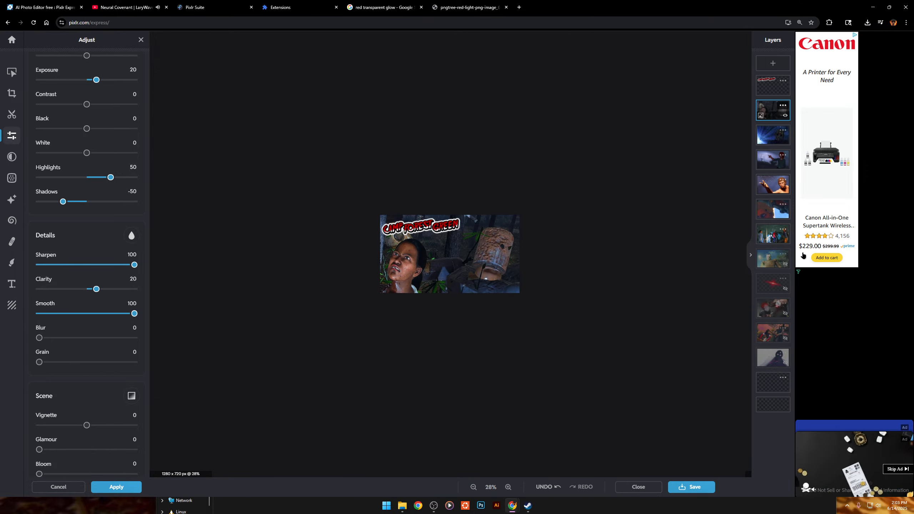
{"action": "left_click", "coordinate": [783, 105]}
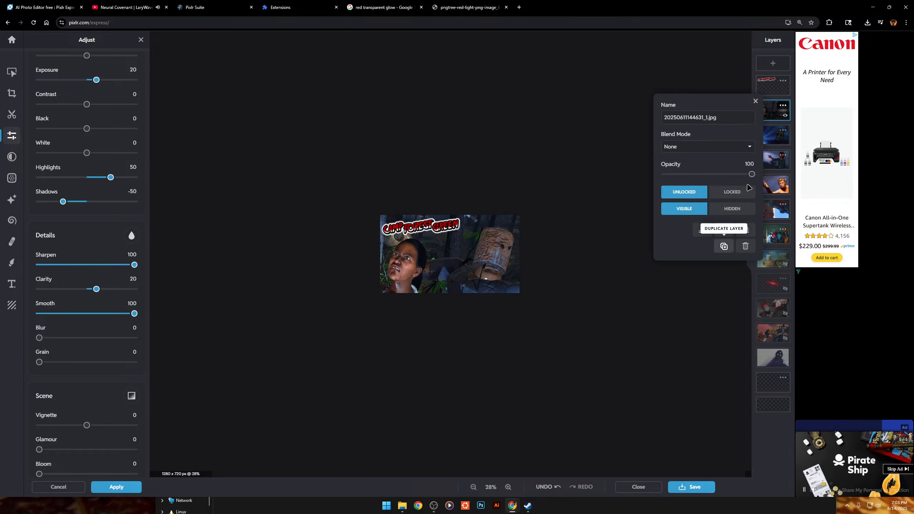
{"action": "left_click", "coordinate": [724, 247]}
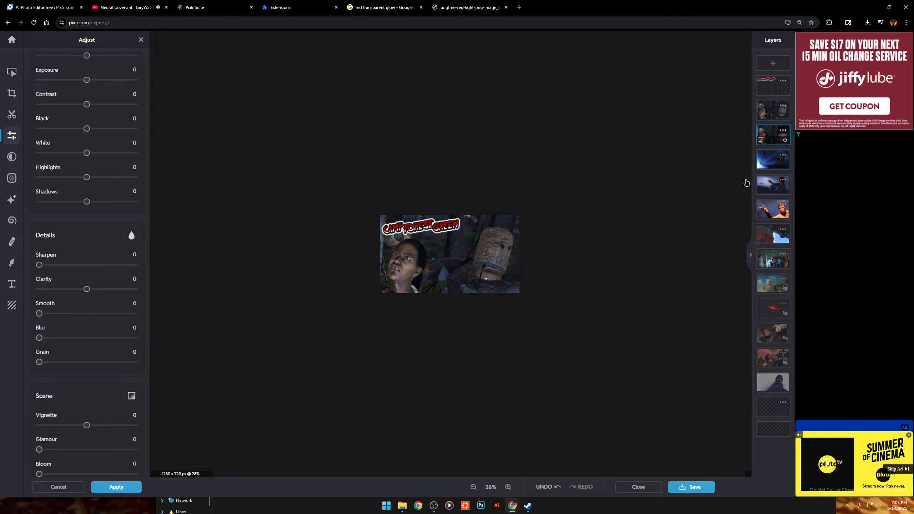
{"action": "scroll", "coordinate": [437, 247], "scroll_direction": "up", "scroll_amount": 5}
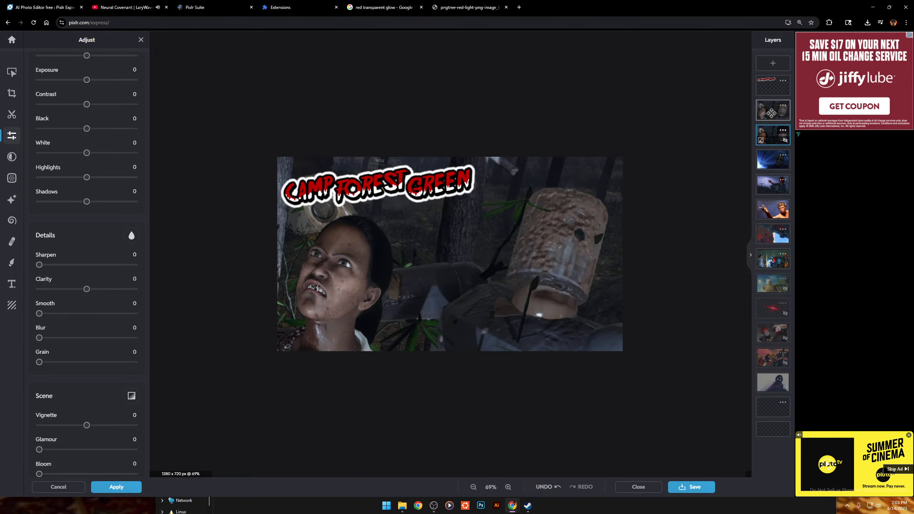
{"action": "left_click", "coordinate": [771, 114]}
{"action": "scroll", "coordinate": [482, 250], "scroll_direction": "down", "scroll_amount": 7}
{"action": "left_click", "coordinate": [6, 74]}
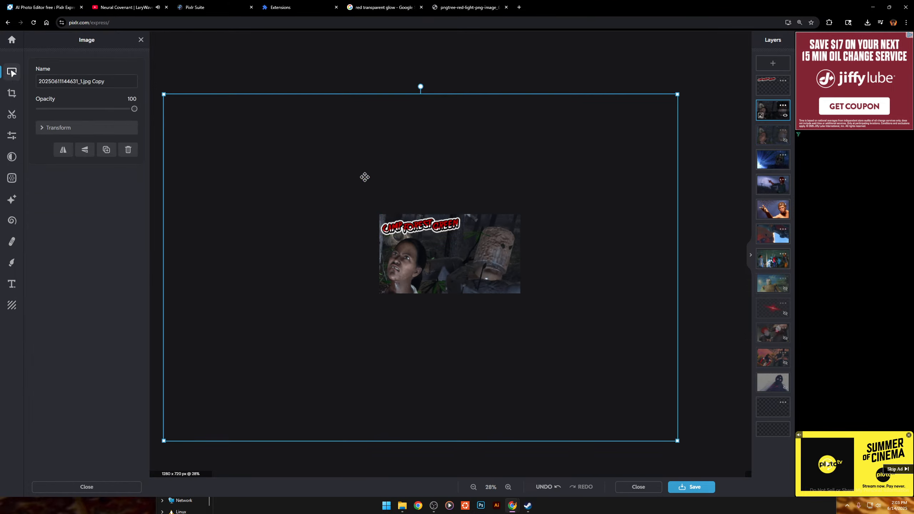
Shrink the duplicated screenshot and reposition it so the woman, the bucket-headed figure and the blond man fit the canvas.
{"action": "left_click_drag", "start_coordinate": [163, 94], "coordinate": [454, 290]}
{"action": "left_click_drag", "start_coordinate": [577, 372], "coordinate": [432, 240]}
{"action": "scroll", "coordinate": [433, 240], "scroll_direction": "up", "scroll_amount": 7}
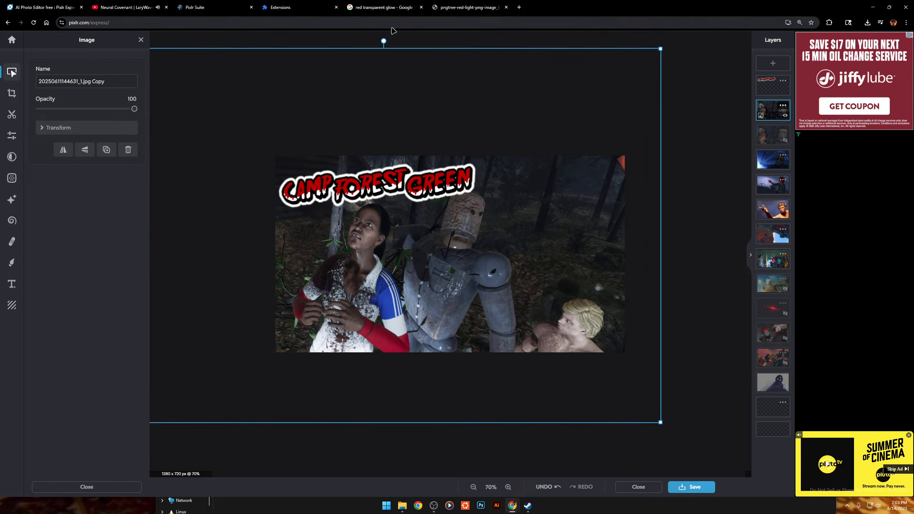
Try tilting the duplicated screenshot counterclockwise and enlarging it around the three figures.
{"action": "left_click_drag", "start_coordinate": [373, 36], "coordinate": [387, 161]}
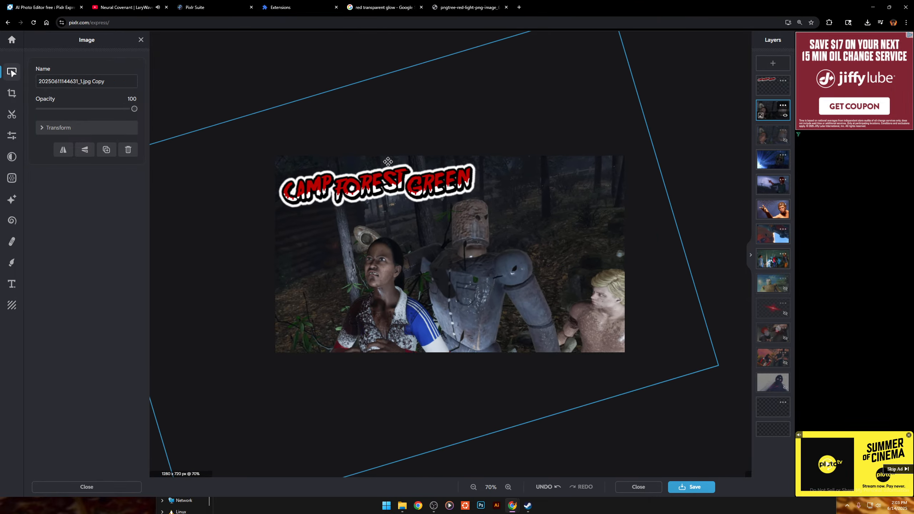
{"action": "scroll", "coordinate": [318, 168], "scroll_direction": "down", "scroll_amount": 3}
{"action": "left_click_drag", "start_coordinate": [198, 193], "coordinate": [145, 188]}
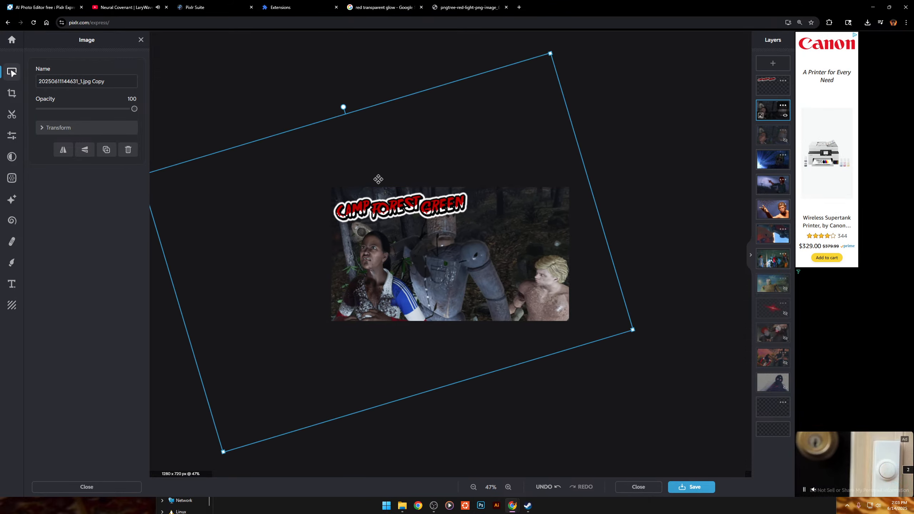
Straighten the duplicated screenshot and shrink it, keeping the woman at the canvas's left and the blond man at its lower right.
{"action": "scroll", "coordinate": [380, 180], "scroll_direction": "up", "scroll_amount": 4}
{"action": "scroll", "coordinate": [414, 133], "scroll_direction": "down", "scroll_amount": 4}
{"action": "left_click_drag", "start_coordinate": [338, 99], "coordinate": [381, 134]}
{"action": "left_click", "coordinate": [493, 82]}
{"action": "left_click", "coordinate": [368, 174]}
{"action": "mouse_move", "coordinate": [509, 147]}
{"action": "left_mouse_down"}
{"action": "mouse_move", "coordinate": [498, 145]}
{"action": "mouse_move", "coordinate": [513, 152]}
{"action": "left_mouse_up"}
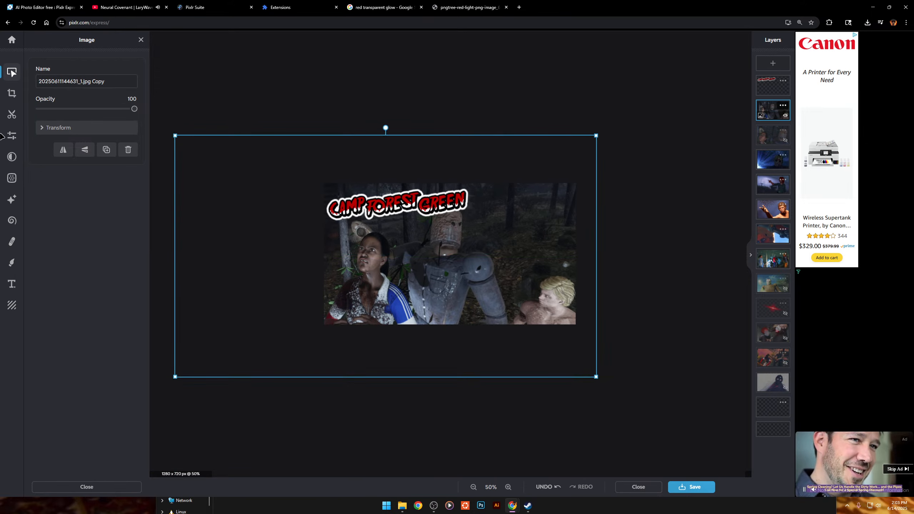
Apply the Pop adjustment to the duplicated screenshot and set its vibrance to 100 and saturation to 32.
{"action": "left_click", "coordinate": [14, 122]}
{"action": "left_click", "coordinate": [12, 135]}
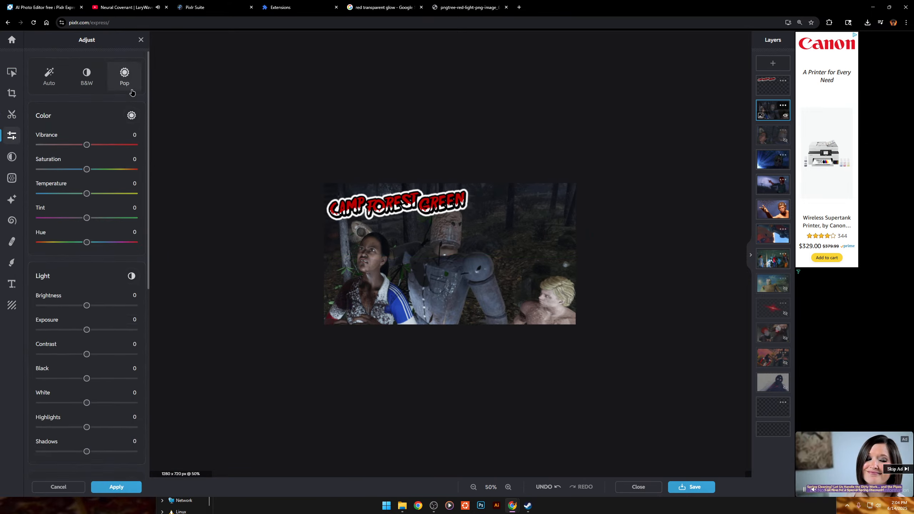
{"action": "left_click", "coordinate": [109, 87]}
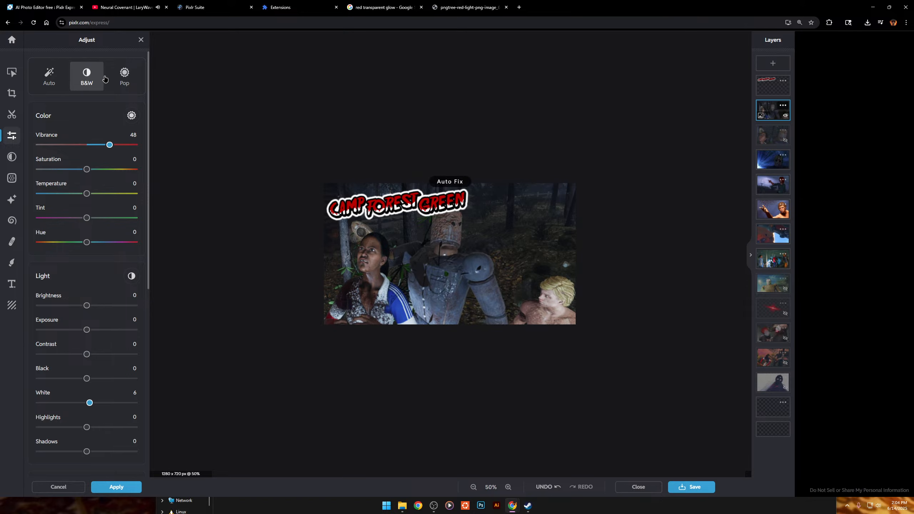
{"action": "left_click", "coordinate": [126, 85]}
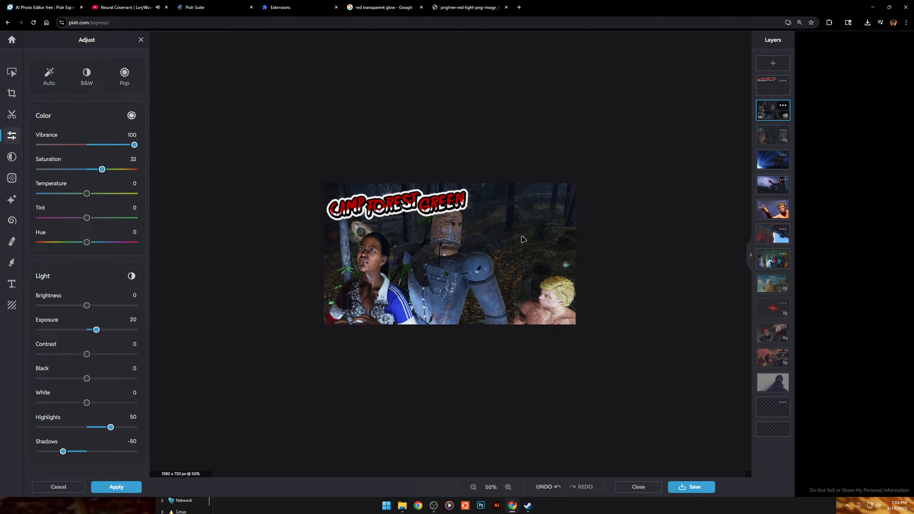
{"action": "scroll", "coordinate": [522, 237], "scroll_direction": "up", "scroll_amount": 3}
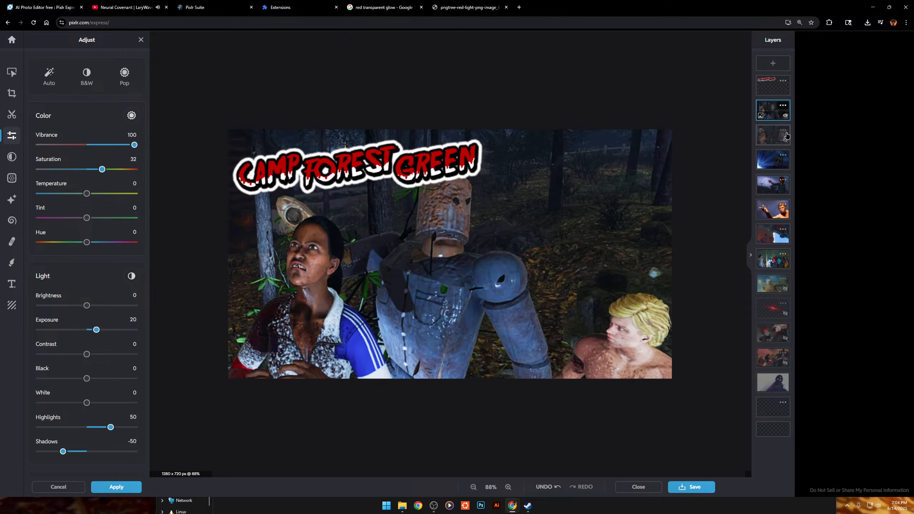
Compare the wide and close-up compositions by toggling the duplicate's visibility, leaving the duplicate hidden and the close-up layer shown.
{"action": "left_click", "coordinate": [786, 116]}
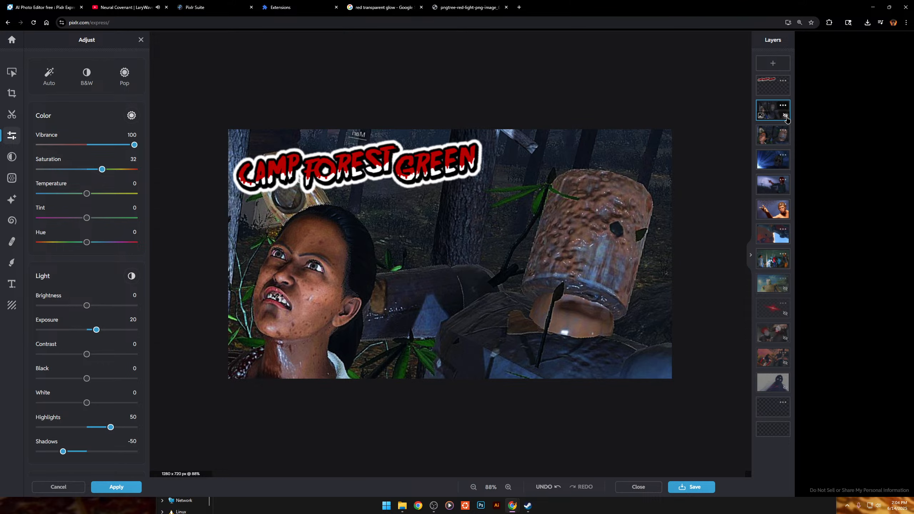
{"action": "left_click", "coordinate": [786, 117]}
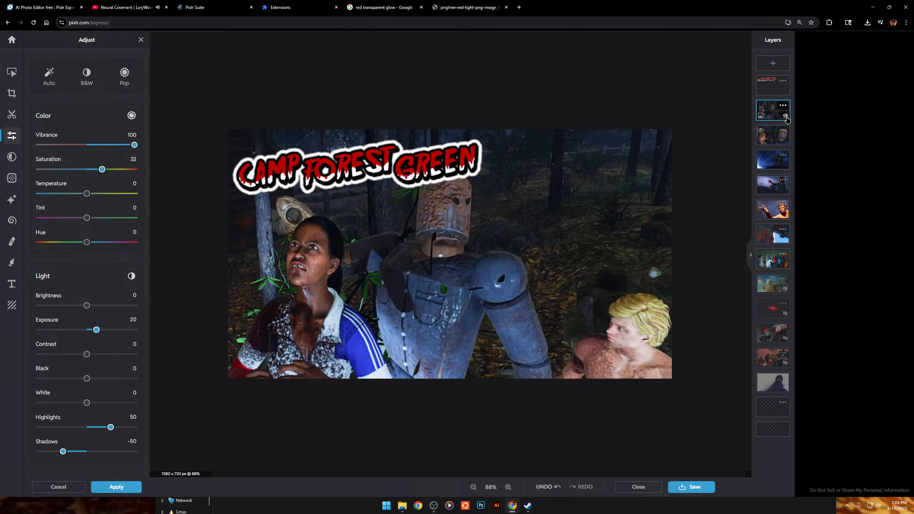
{"action": "left_click", "coordinate": [787, 119]}
{"action": "left_click", "coordinate": [787, 119]}
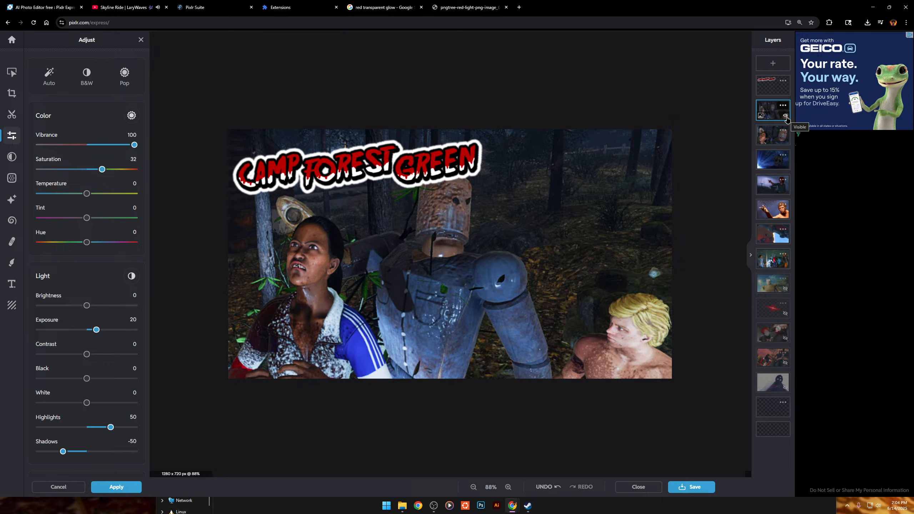
{"action": "left_click", "coordinate": [787, 119]}
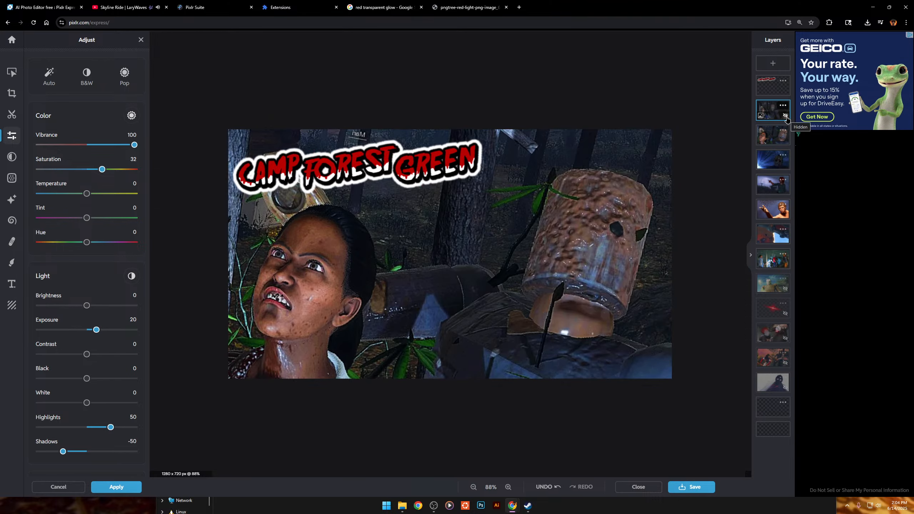
{"action": "left_click", "coordinate": [787, 120]}
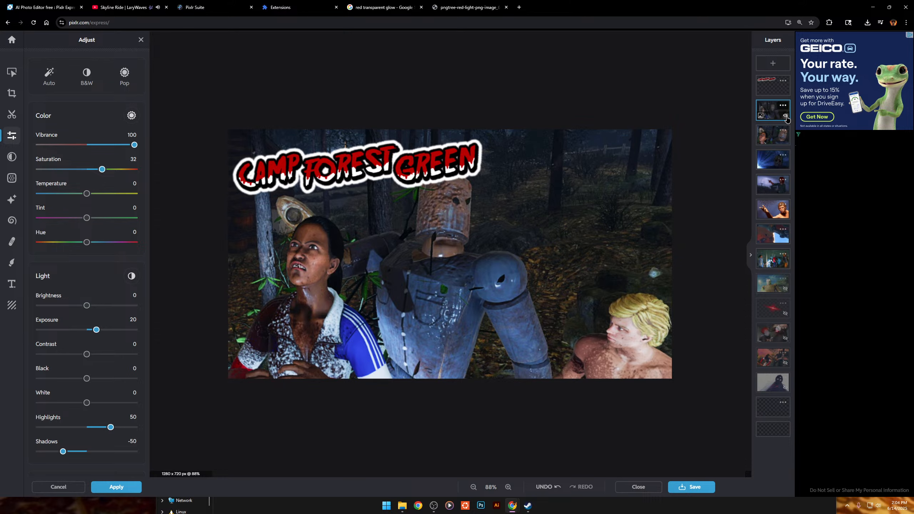
{"action": "left_click", "coordinate": [786, 119]}
{"action": "scroll", "coordinate": [588, 182], "scroll_direction": "down", "scroll_amount": 3}
{"action": "scroll", "coordinate": [588, 183], "scroll_direction": "up", "scroll_amount": 6}
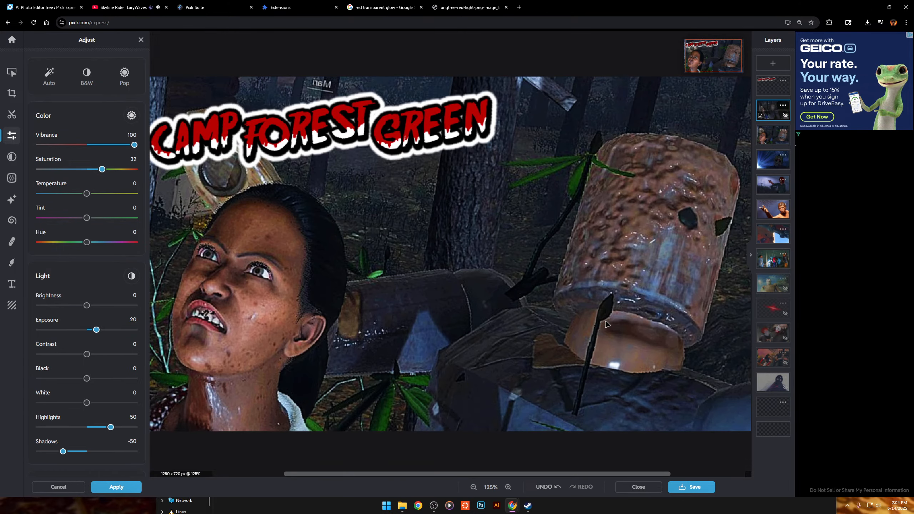
{"action": "scroll", "coordinate": [604, 328], "scroll_direction": "down", "scroll_amount": 3}
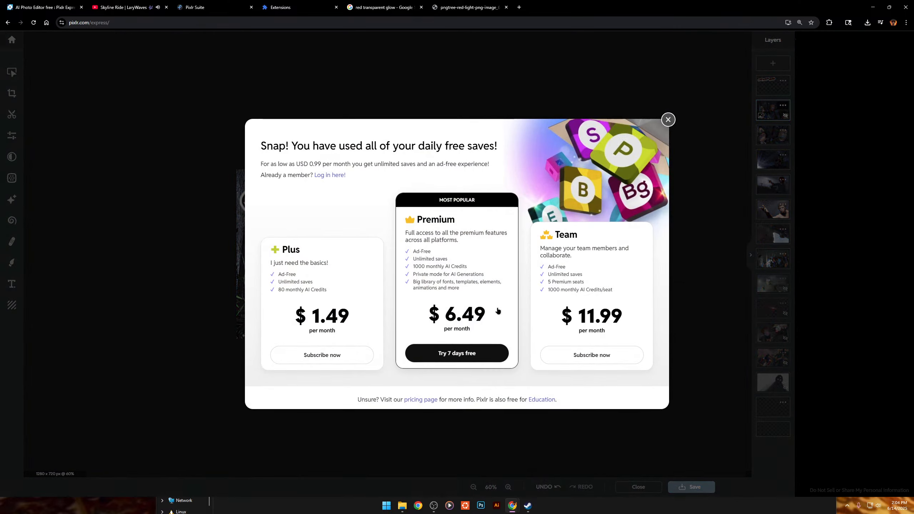
Dismiss the subscription offer and reset the pixlr.com user settings with the browser extension.
{"action": "left_click", "coordinate": [667, 119]}
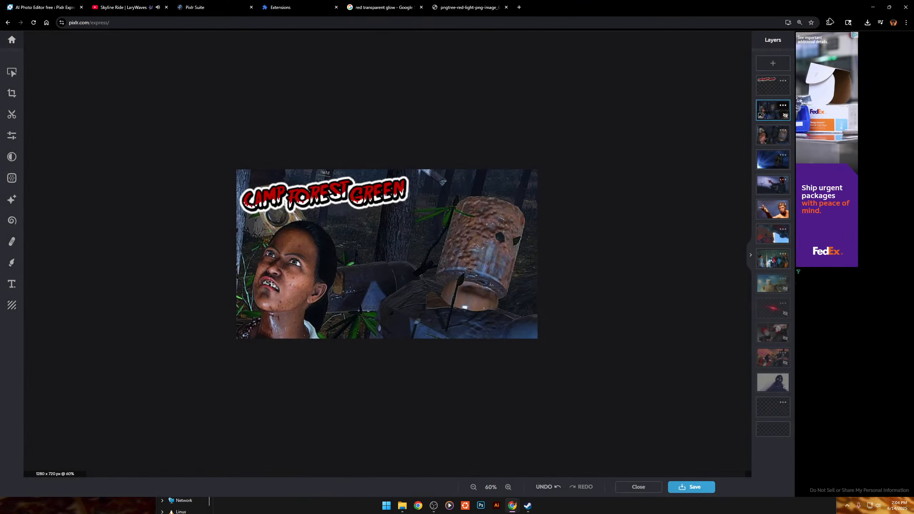
{"action": "left_click", "coordinate": [830, 22]}
{"action": "left_click", "coordinate": [774, 77]}
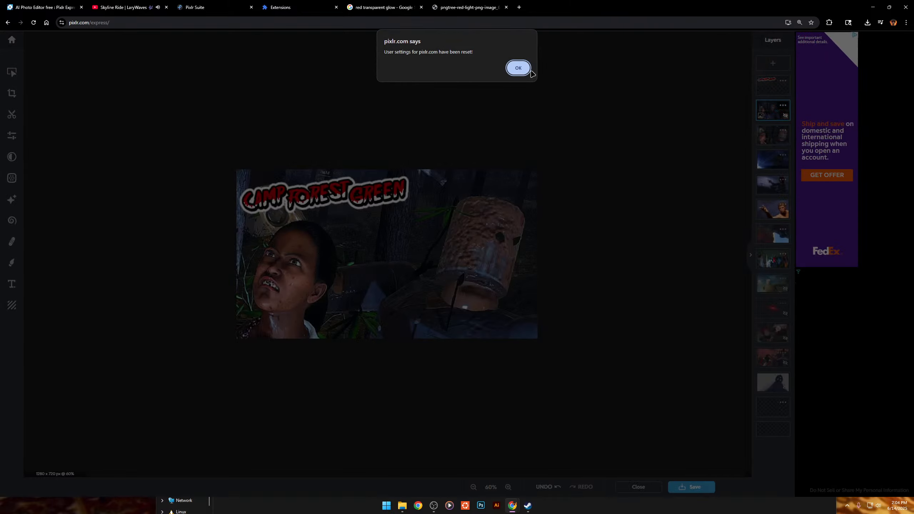
{"action": "left_click", "coordinate": [524, 65]}
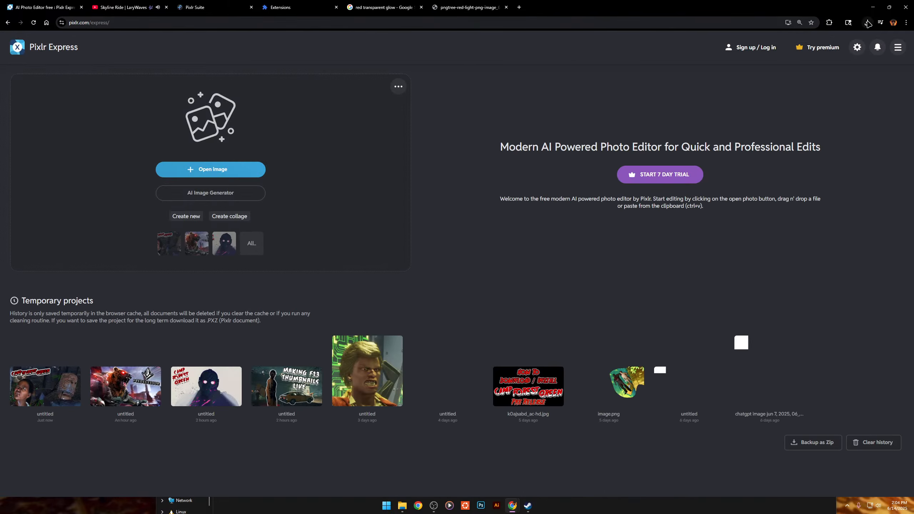
Skip to the next song in the YouTube tab's playlist and return to the Pixlr Express tab.
{"action": "left_click", "coordinate": [134, 4]}
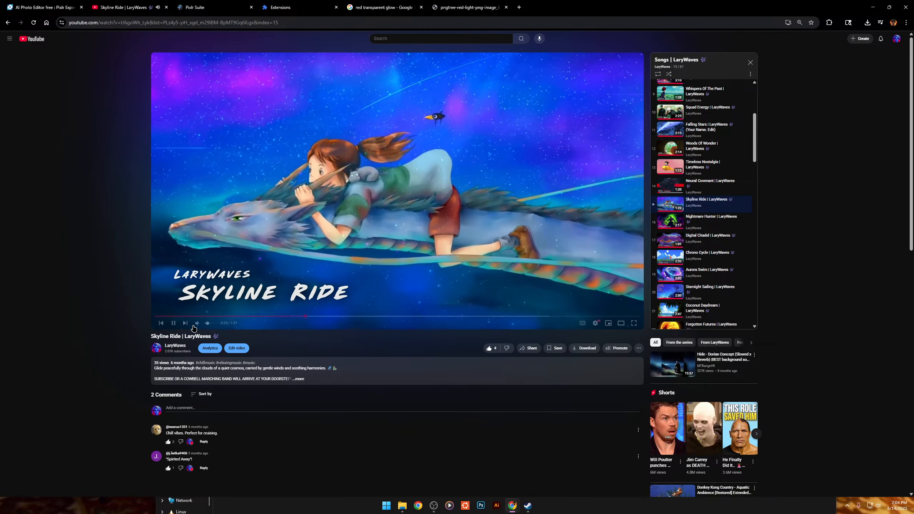
{"action": "left_click", "coordinate": [41, 3]}
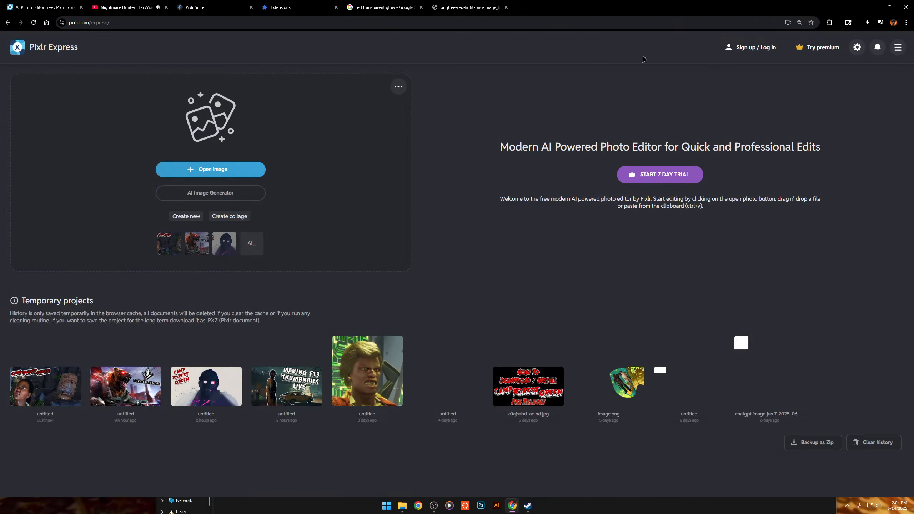
Reset the pixlr.com user settings again from the start page and reopen the most recent Camp Forest Green project.
{"action": "left_click", "coordinate": [830, 22]}
{"action": "left_click", "coordinate": [777, 77]}
{"action": "left_click", "coordinate": [786, 56]}
{"action": "left_click", "coordinate": [515, 67]}
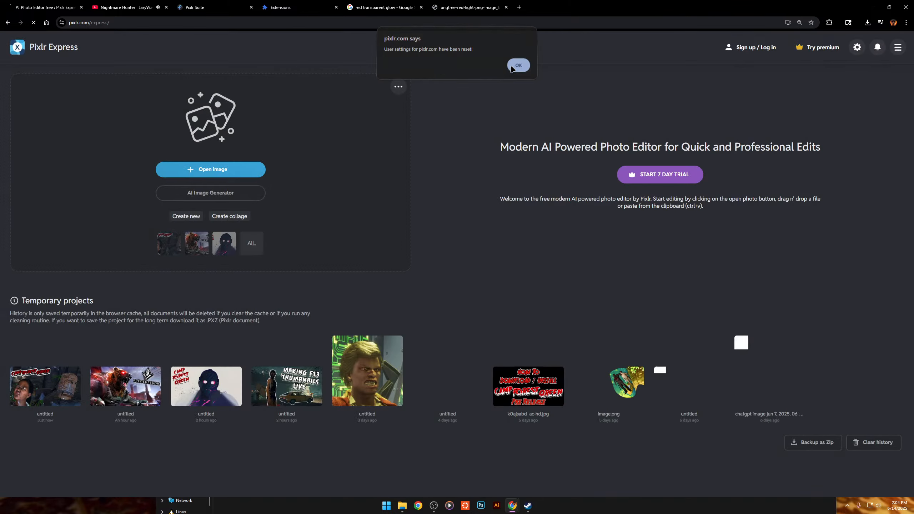
{"action": "left_click", "coordinate": [168, 250]}
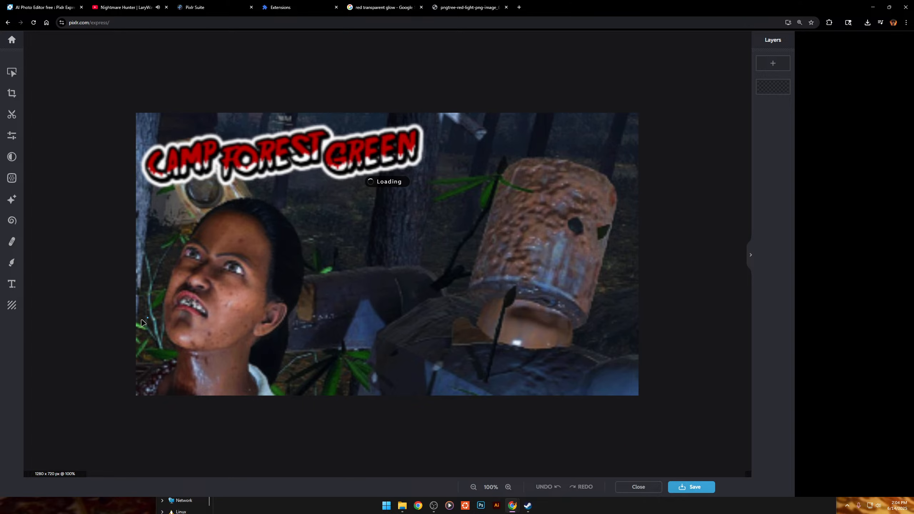
Export the close-up thumbnail to Downloads as a transparent PNG named sdvsdvsdv, without overwriting the existing fgbfgb file.
{"action": "left_click", "coordinate": [680, 491]}
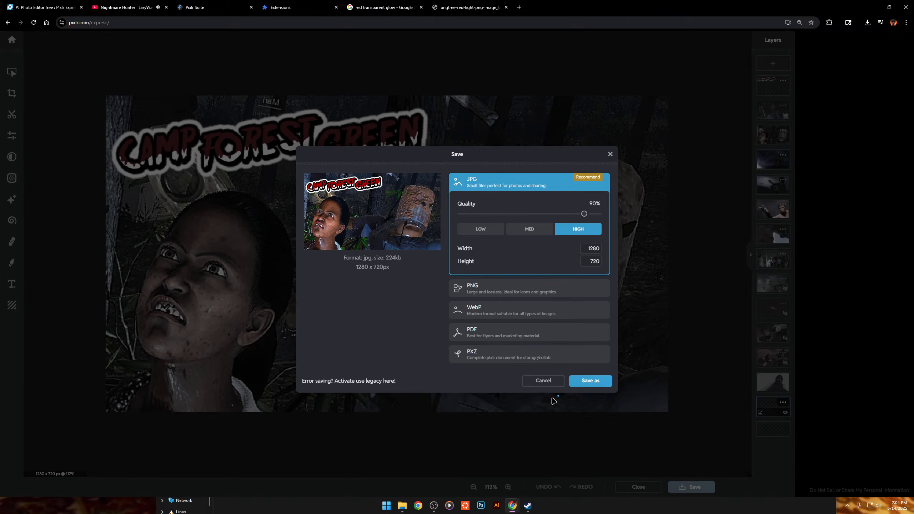
{"action": "left_click", "coordinate": [511, 288]}
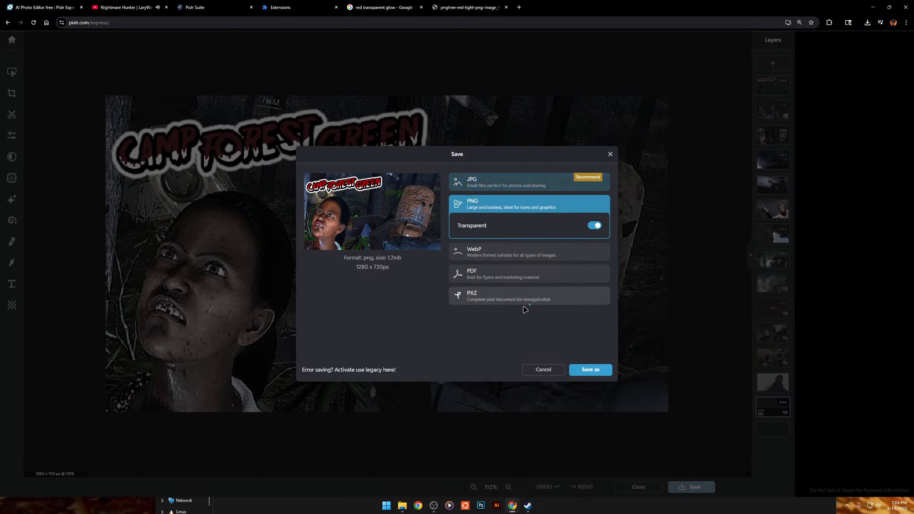
{"action": "left_click", "coordinate": [602, 372]}
{"action": "type", "text": "fgbfgb"}
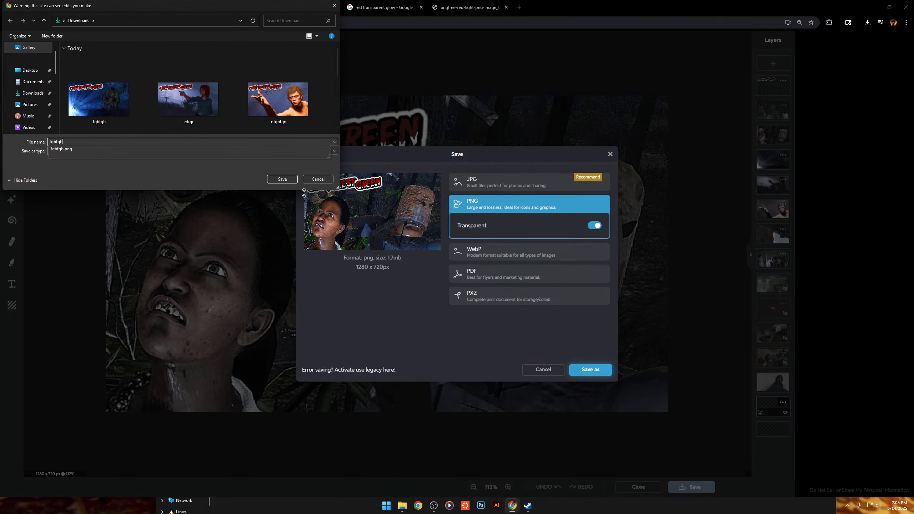
{"action": "key", "text": "Return"}
{"action": "left_click", "coordinate": [500, 252]}
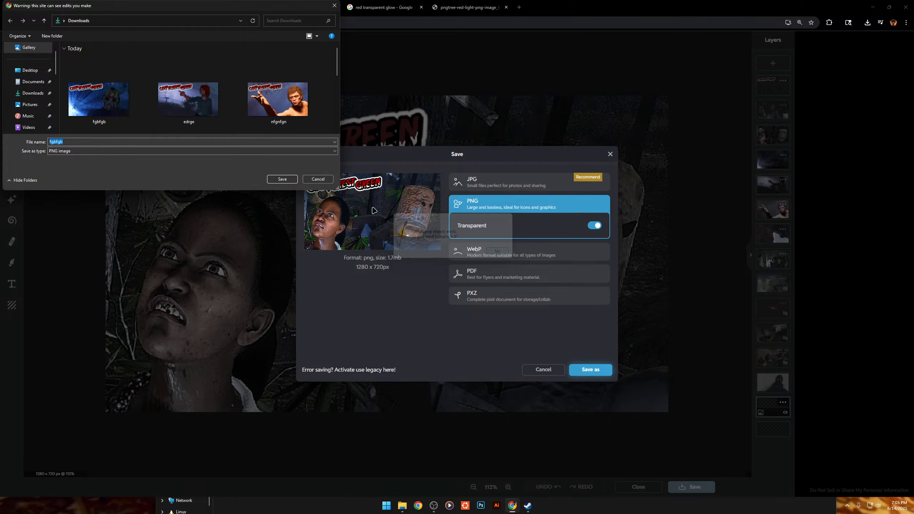
{"action": "type", "text": "sdvsdvsdv"}
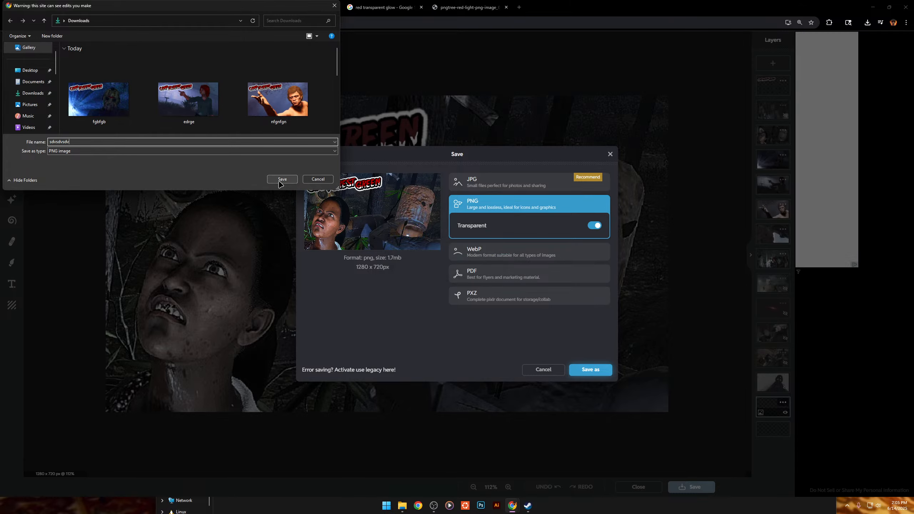
{"action": "left_click", "coordinate": [279, 181]}
{"action": "left_click", "coordinate": [537, 165]}
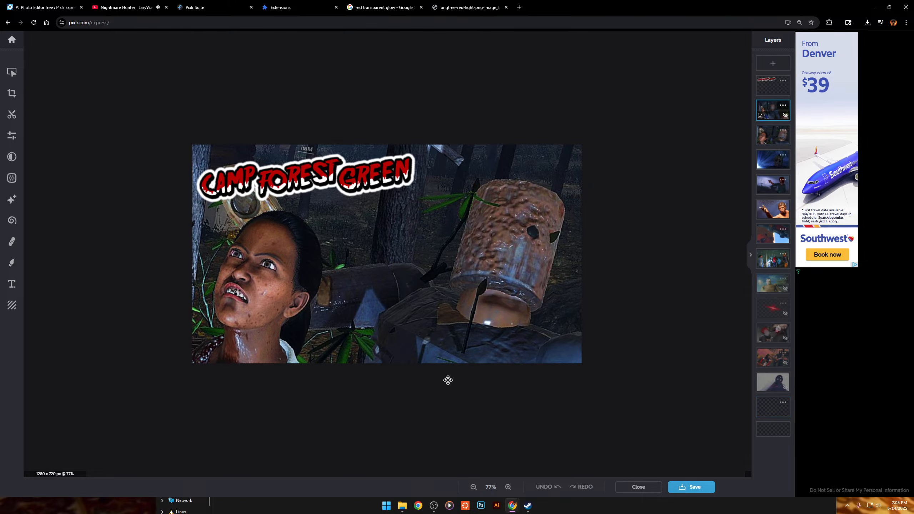
{"action": "mouse_move", "coordinate": [402, 506]}
{"action": "left_click", "coordinate": [441, 464]}
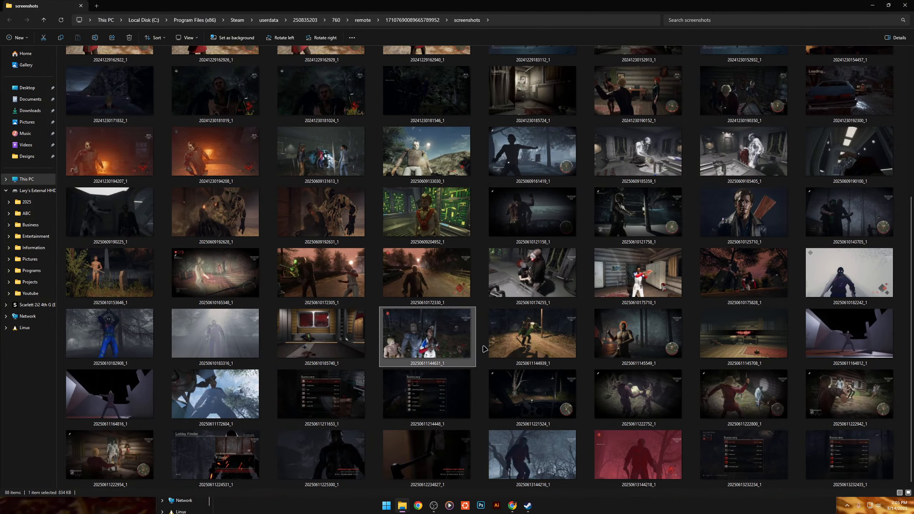
{"action": "double_click", "coordinate": [220, 329]}
{"action": "scroll", "coordinate": [400, 161], "scroll_direction": "up", "scroll_amount": 5}
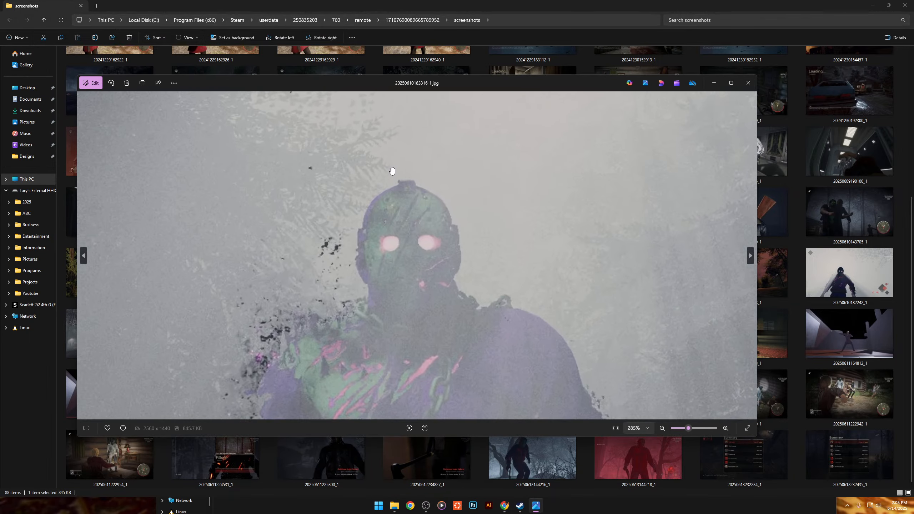
{"action": "left_click", "coordinate": [748, 83]}
{"action": "double_click", "coordinate": [109, 335]}
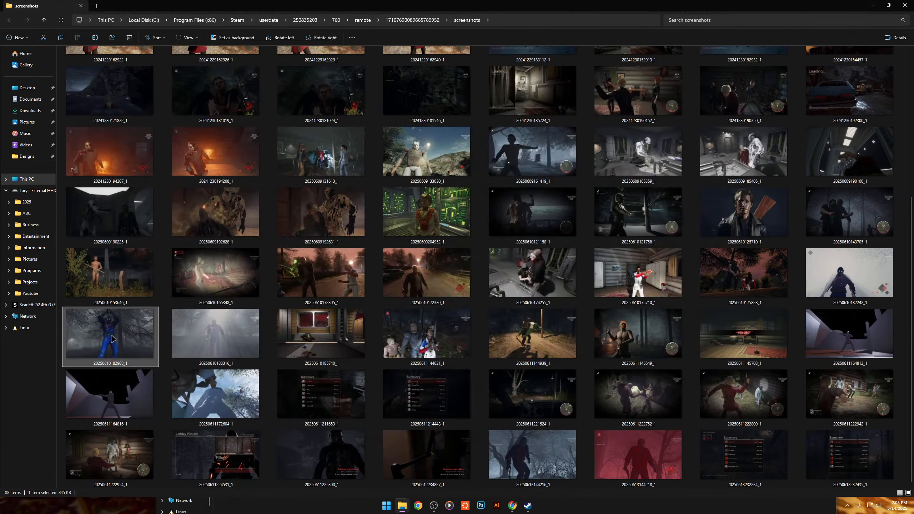
{"action": "scroll", "coordinate": [682, 158], "scroll_direction": "up", "scroll_amount": 2}
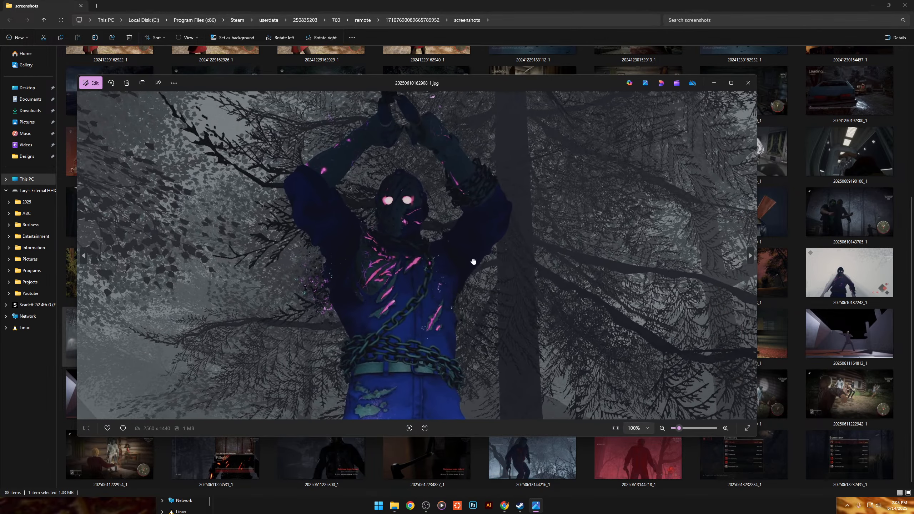
{"action": "left_click", "coordinate": [748, 83]}
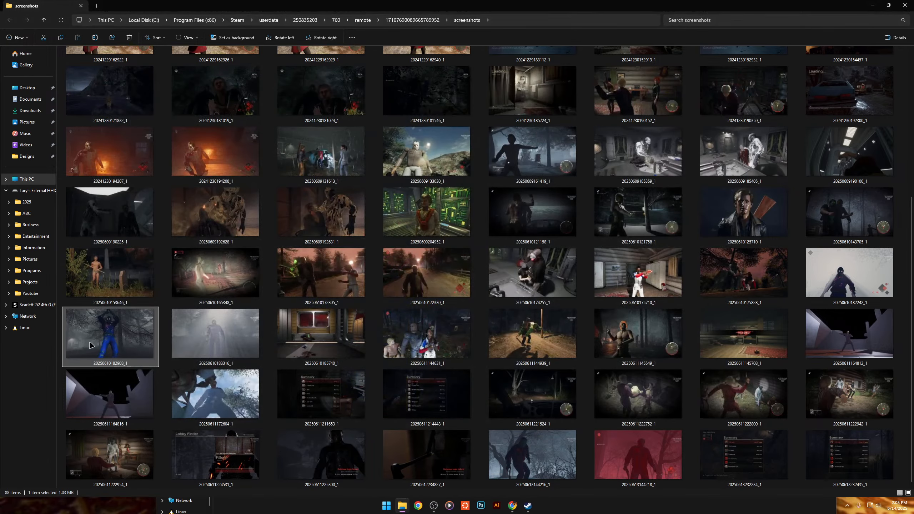
{"action": "left_click_drag", "start_coordinate": [92, 346], "coordinate": [505, 385]}
Play Aurora Swim from the LaryWaves songs playlist on YouTube and return to the Pixlr Express thumbnail.
{"action": "left_click", "coordinate": [138, 14]}
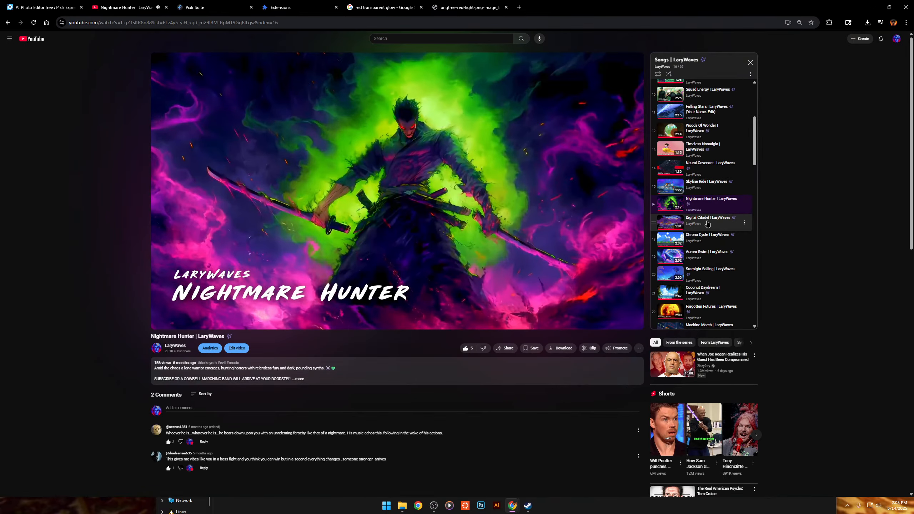
{"action": "left_click", "coordinate": [724, 255]}
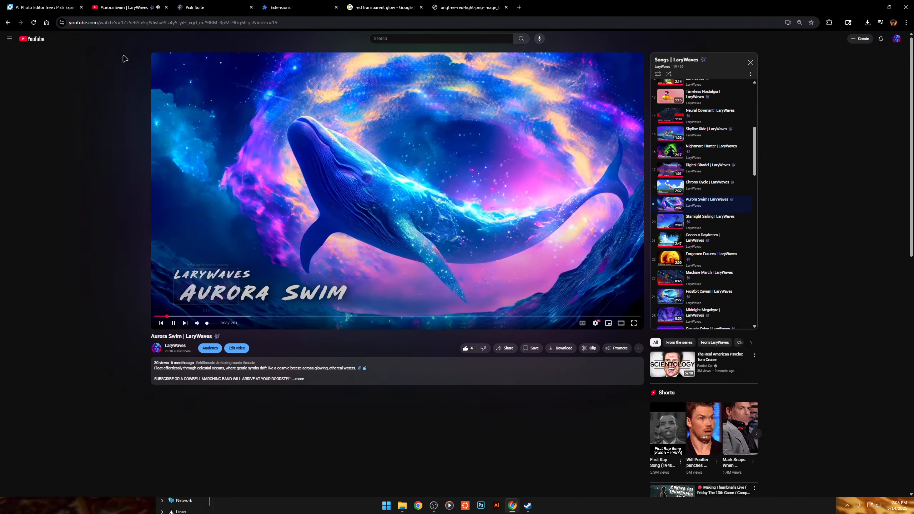
{"action": "left_click", "coordinate": [75, 3]}
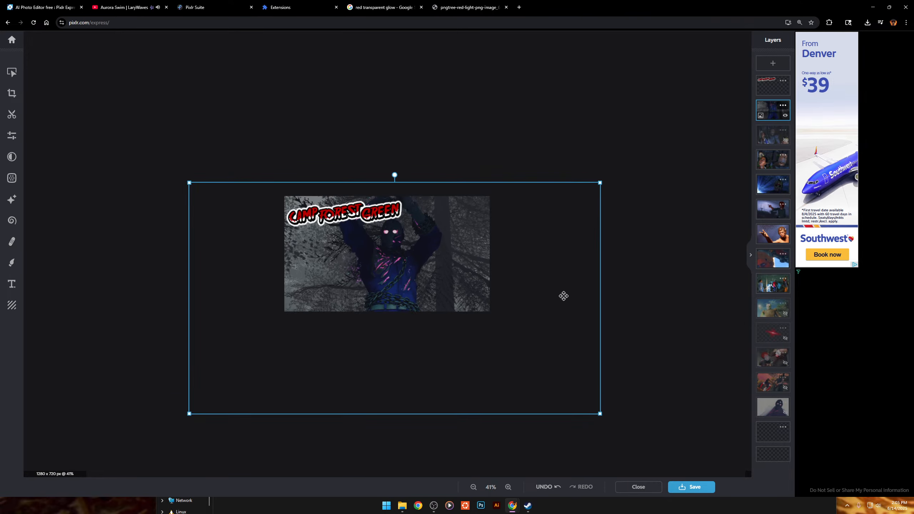
Move the new screenshot layer so the masked figure stands beside the title, with the image's upper edge meeting the canvas edge.
{"action": "left_click_drag", "start_coordinate": [563, 296], "coordinate": [587, 289]}
{"action": "scroll", "coordinate": [395, 212], "scroll_direction": "up", "scroll_amount": 4}
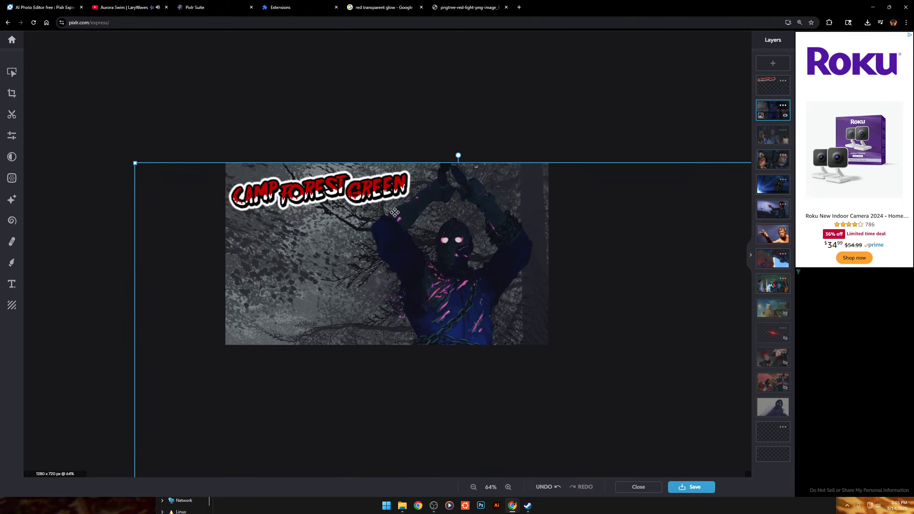
{"action": "scroll", "coordinate": [394, 212], "scroll_direction": "up", "scroll_amount": 4}
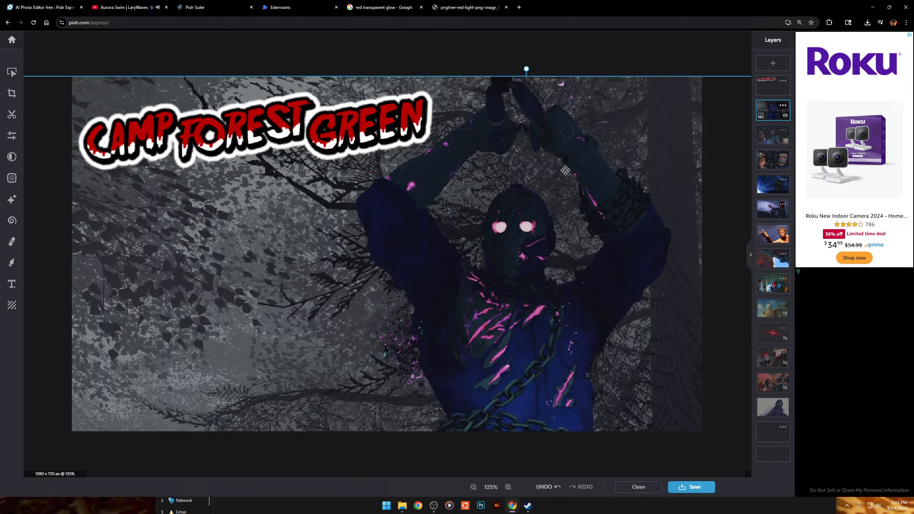
Try the Auto and Pop adjustment presets on the masked figure layer and settle on the Auto fix.
{"action": "left_click", "coordinate": [12, 134]}
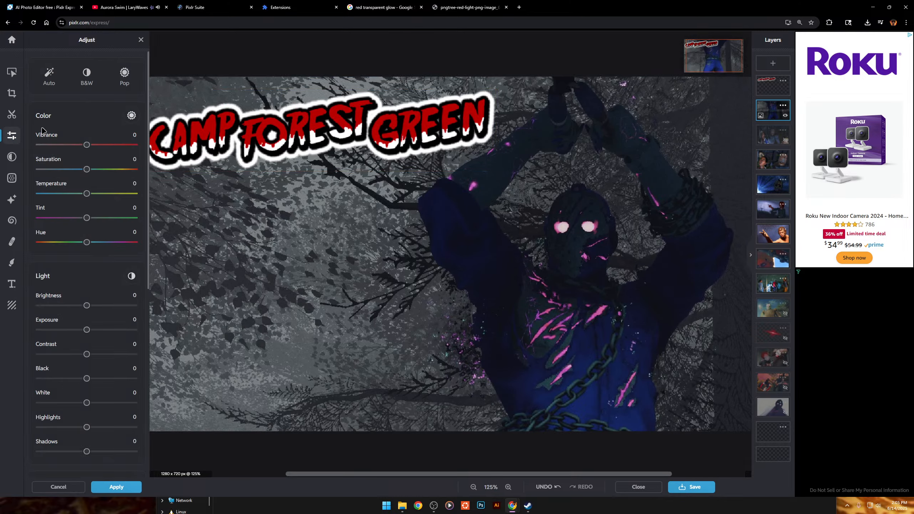
{"action": "left_click", "coordinate": [125, 76]}
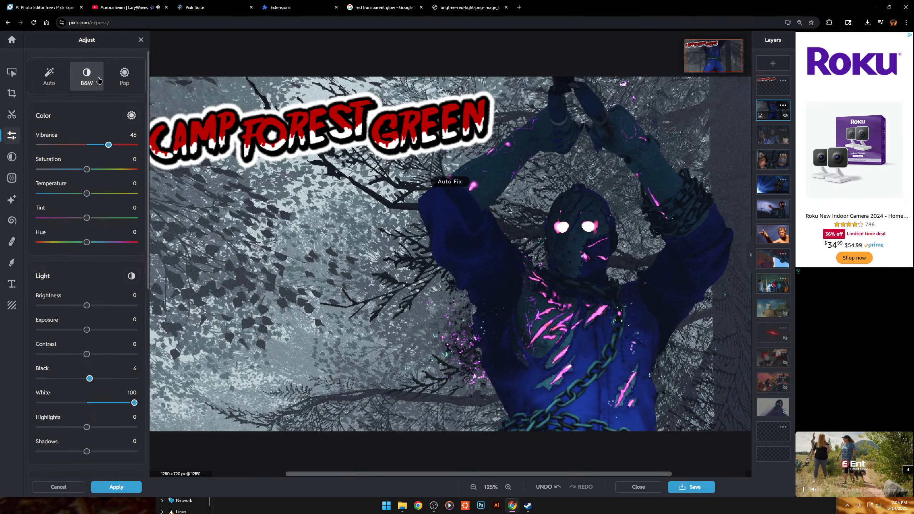
{"action": "left_click", "coordinate": [125, 75]}
{"action": "left_click", "coordinate": [125, 74]}
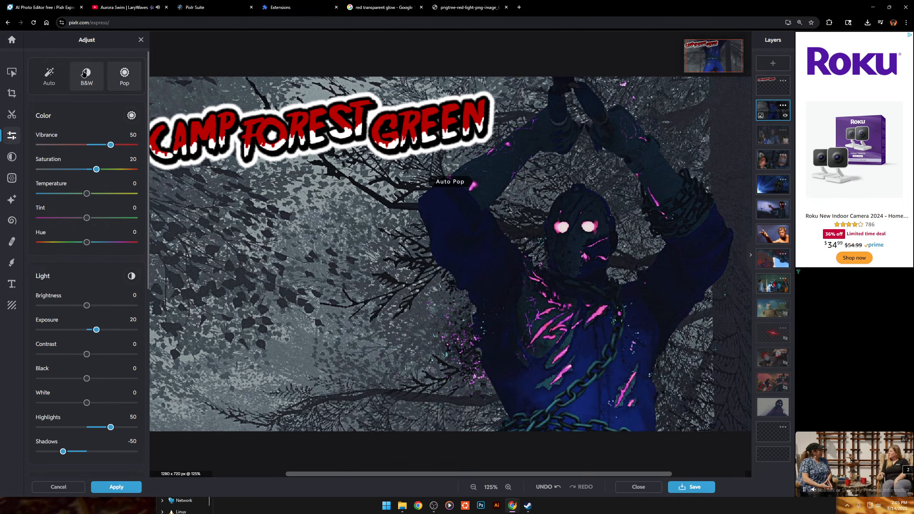
{"action": "left_click", "coordinate": [53, 75]}
Set the masked figure layer's vibrance to 100 and its saturation to 28.
{"action": "left_click_drag", "start_coordinate": [109, 145], "coordinate": [135, 146]}
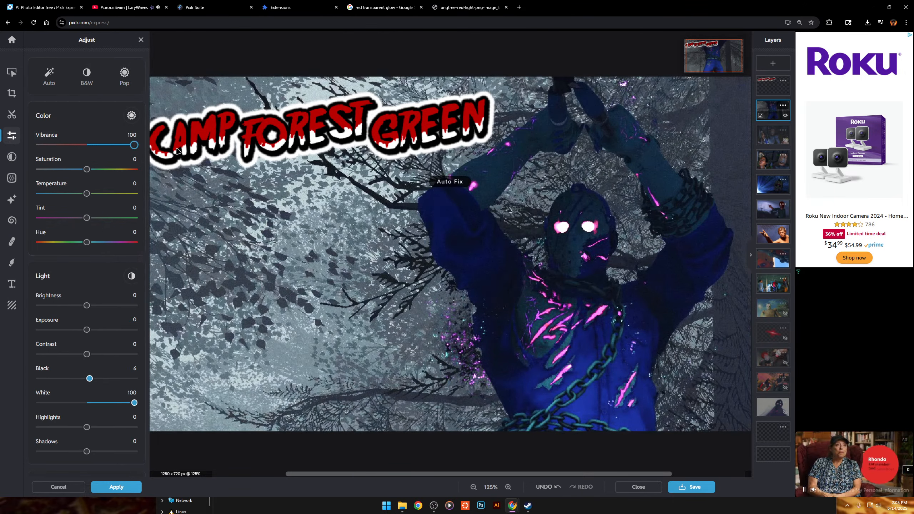
{"action": "left_click_drag", "start_coordinate": [86, 170], "coordinate": [100, 170]}
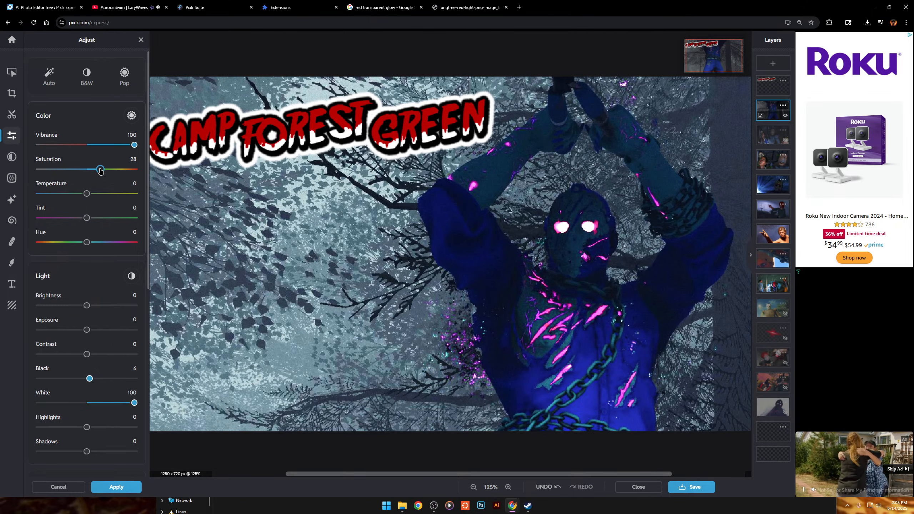
{"action": "scroll", "coordinate": [393, 170], "scroll_direction": "down", "scroll_amount": 4}
{"action": "scroll", "coordinate": [394, 170], "scroll_direction": "up", "scroll_amount": 4}
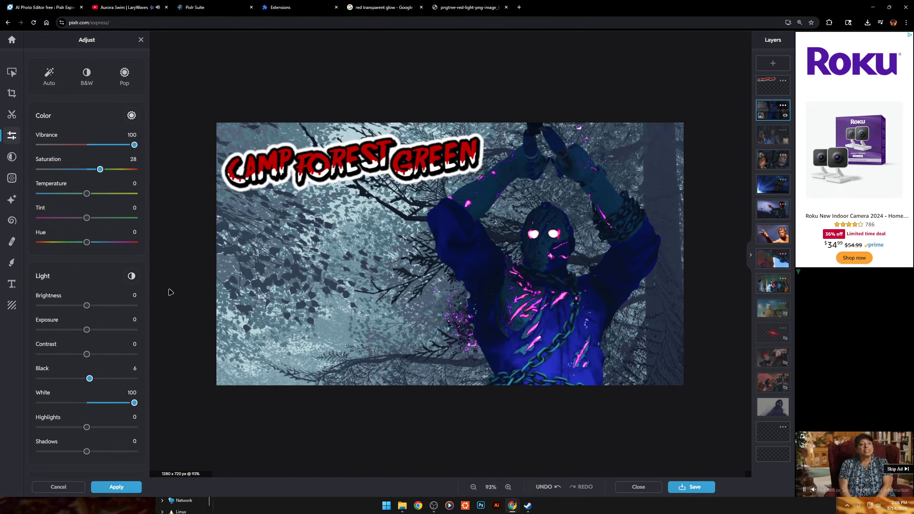
Set Smooth to 100 for the masked figure layer and apply the adjustments.
{"action": "scroll", "coordinate": [72, 324], "scroll_direction": "down", "scroll_amount": 8}
{"action": "left_click_drag", "start_coordinate": [39, 229], "coordinate": [227, 225]}
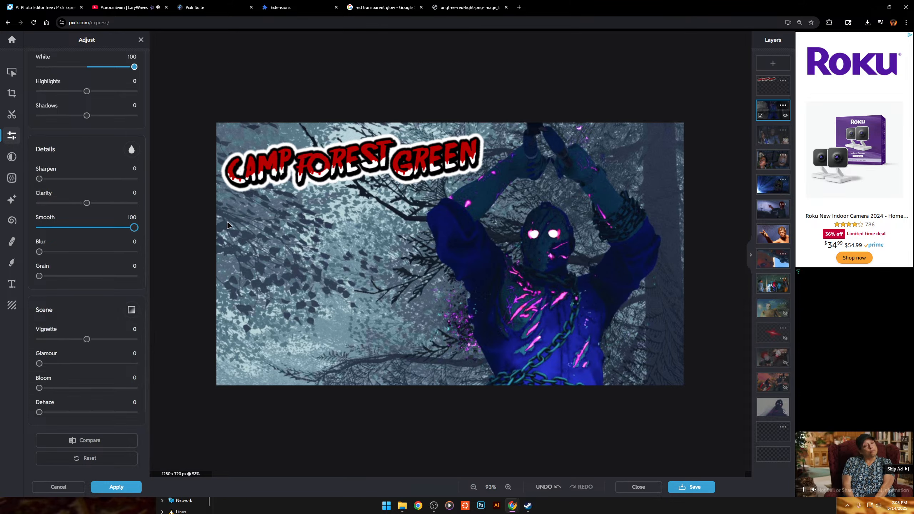
{"action": "mouse_move", "coordinate": [39, 179]}
{"action": "left_mouse_down"}
{"action": "mouse_move", "coordinate": [175, 190]}
{"action": "mouse_move", "coordinate": [36, 182]}
{"action": "left_mouse_up"}
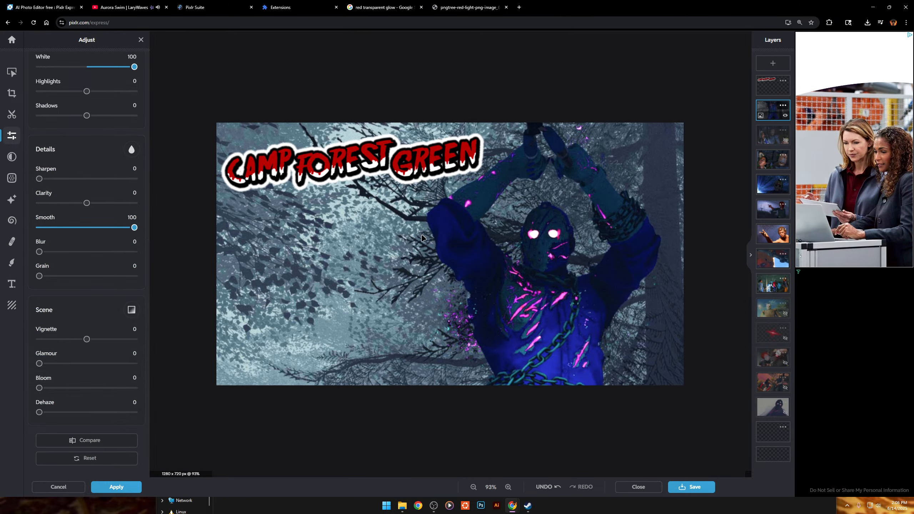
{"action": "scroll", "coordinate": [486, 233], "scroll_direction": "down", "scroll_amount": 2}
{"action": "scroll", "coordinate": [486, 233], "scroll_direction": "down", "scroll_amount": 2}
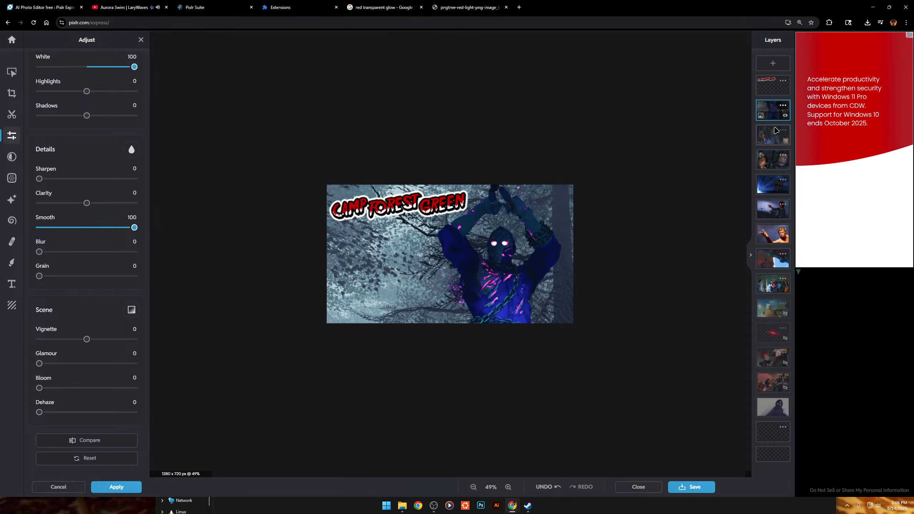
{"action": "scroll", "coordinate": [522, 164], "scroll_direction": "down", "scroll_amount": 4}
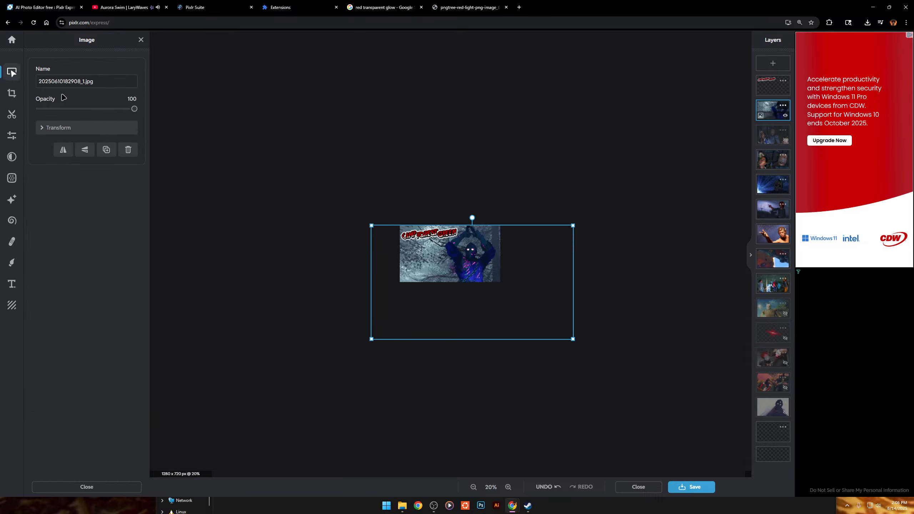
Rotate the masked figure layer slightly clockwise, then enlarge and reposition it to fill the canvas beside the title.
{"action": "scroll", "coordinate": [494, 196], "scroll_direction": "up", "scroll_amount": 3}
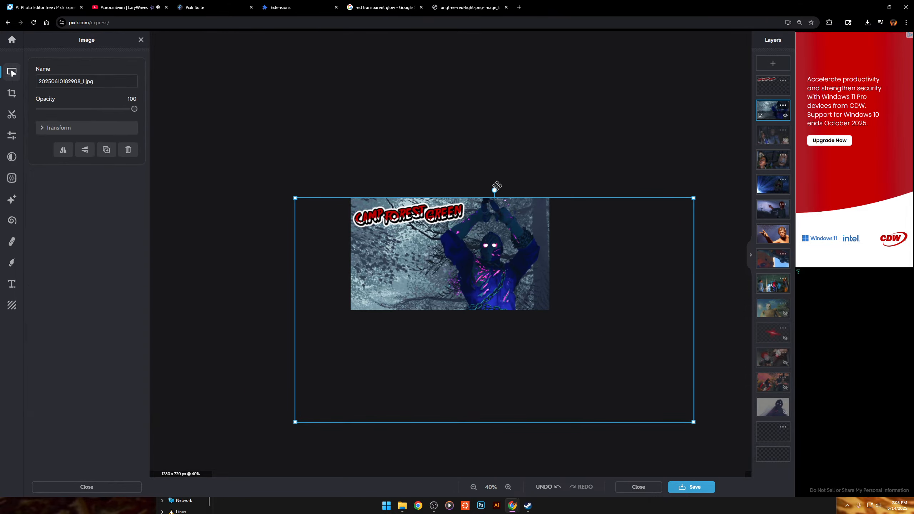
{"action": "left_click_drag", "start_coordinate": [496, 186], "coordinate": [521, 206]}
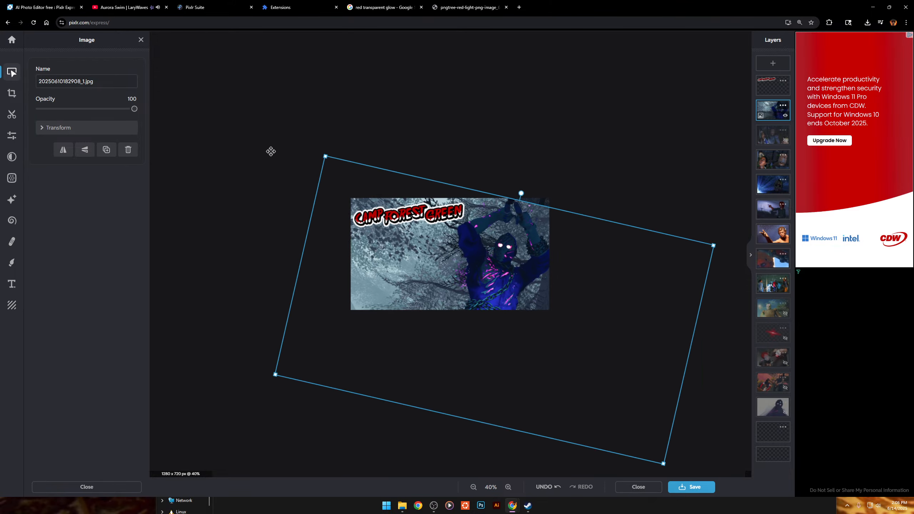
{"action": "left_click_drag", "start_coordinate": [329, 143], "coordinate": [291, 145]}
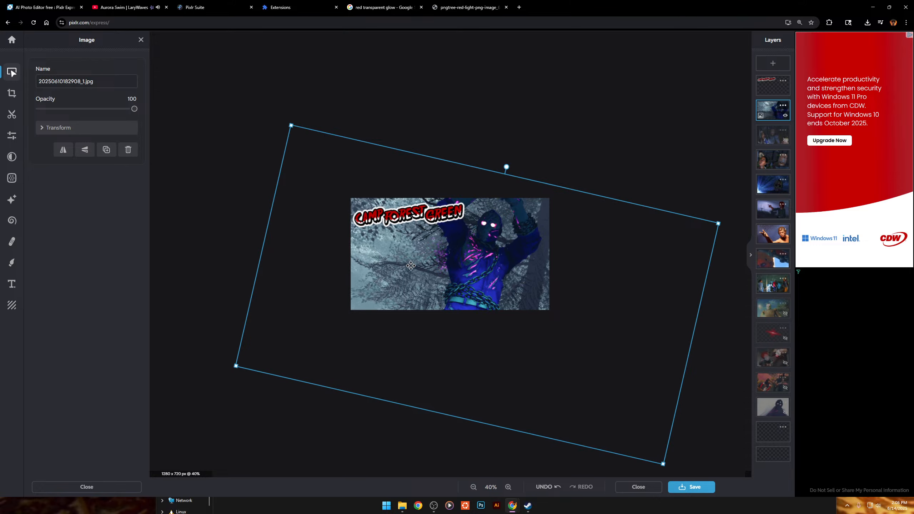
{"action": "mouse_move", "coordinate": [425, 301]}
{"action": "left_mouse_down"}
{"action": "mouse_move", "coordinate": [435, 310]}
{"action": "mouse_move", "coordinate": [427, 320]}
{"action": "mouse_move", "coordinate": [423, 308]}
{"action": "left_mouse_up"}
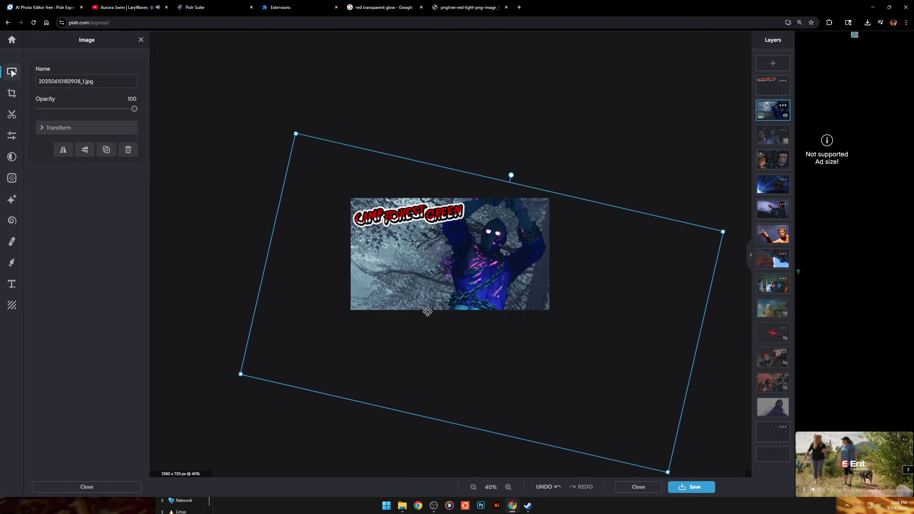
{"action": "scroll", "coordinate": [428, 311], "scroll_direction": "up", "scroll_amount": 6}
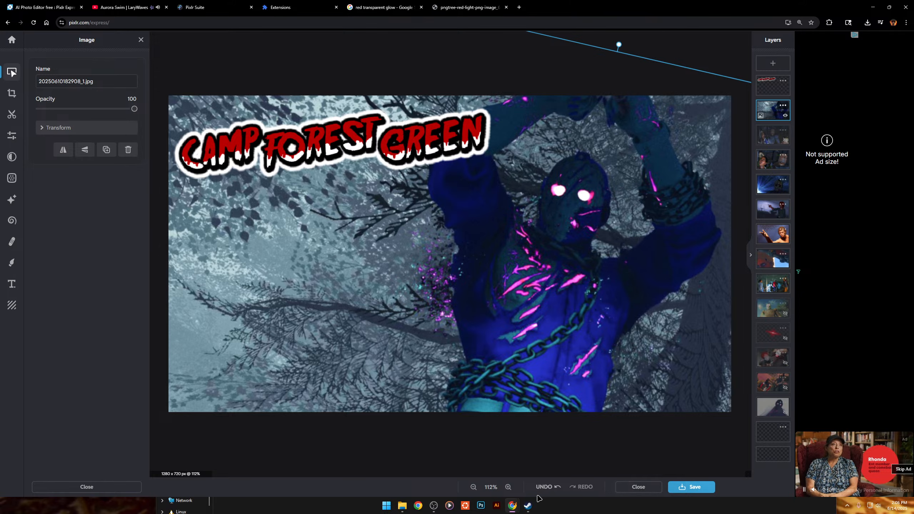
Compare the upright and tilted placements of the masked figure by undoing and redoing, keeping the tilted, enlarged version without its last shift.
{"action": "left_click", "coordinate": [548, 491]}
{"action": "left_click", "coordinate": [545, 488]}
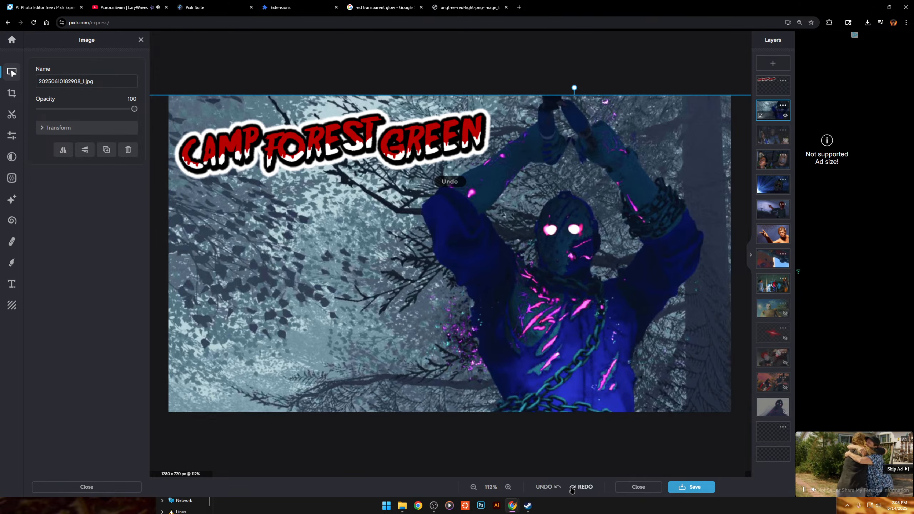
{"action": "left_click", "coordinate": [580, 488]}
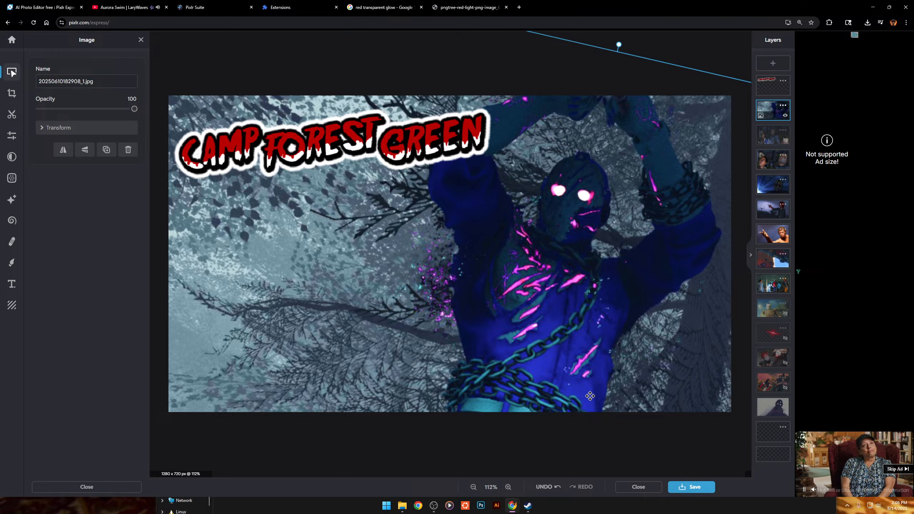
{"action": "scroll", "coordinate": [645, 259], "scroll_direction": "down", "scroll_amount": 5}
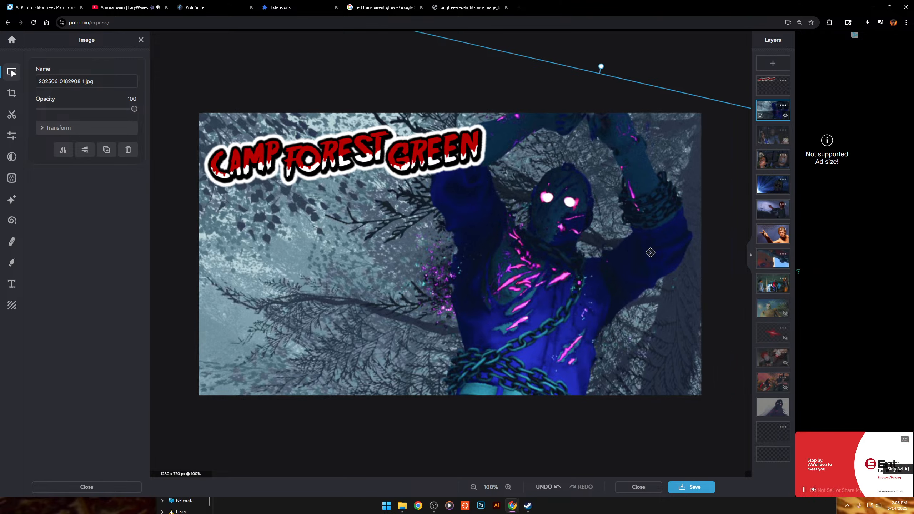
{"action": "scroll", "coordinate": [539, 186], "scroll_direction": "up", "scroll_amount": 2}
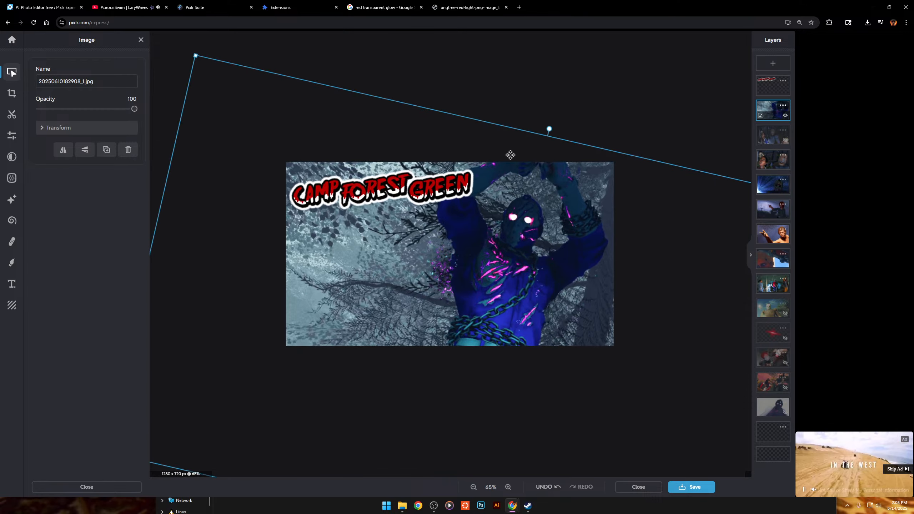
{"action": "left_click", "coordinate": [548, 488]}
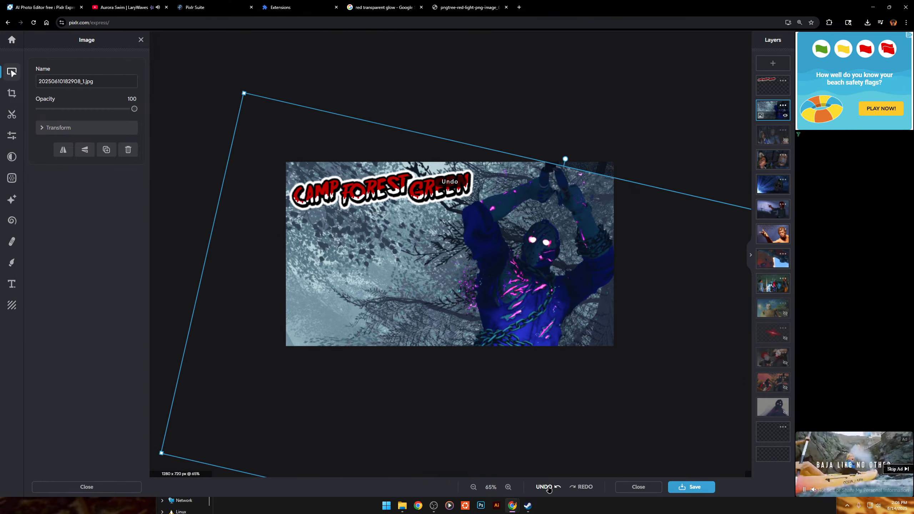
{"action": "left_click", "coordinate": [548, 487]}
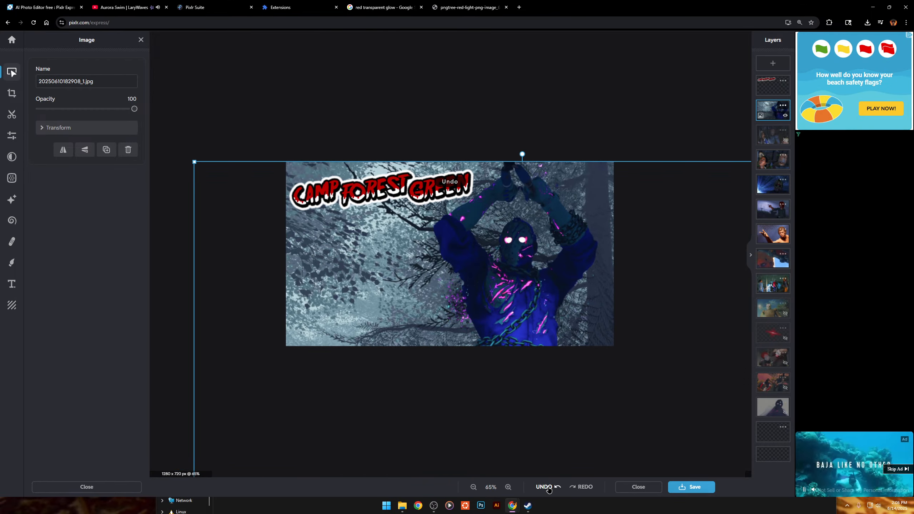
{"action": "left_click", "coordinate": [585, 490]}
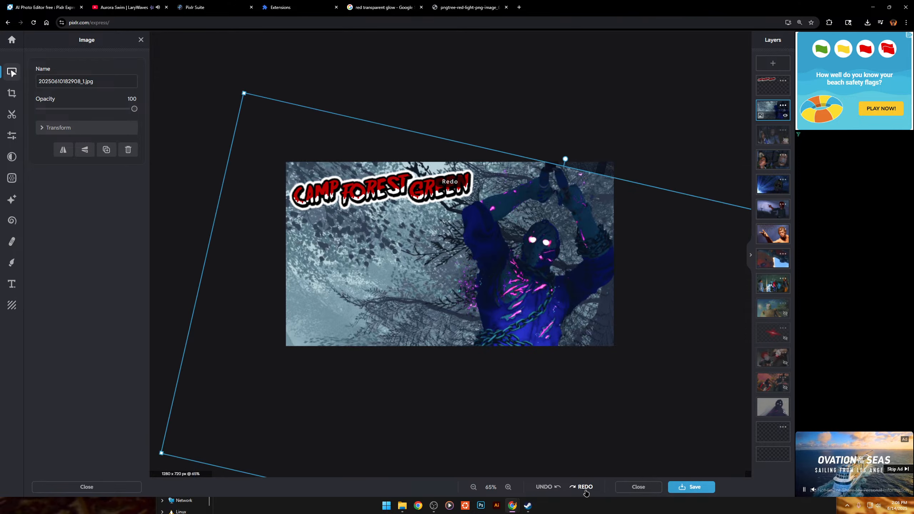
{"action": "left_click", "coordinate": [585, 490]}
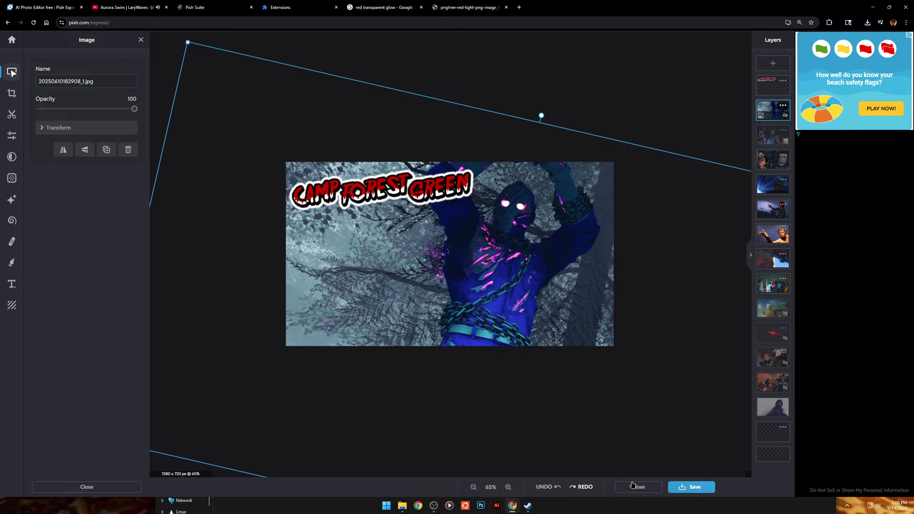
Export the Camp Forest Green thumbnail as a PNG named v1 to the Downloads folder.
{"action": "left_click", "coordinate": [691, 488]}
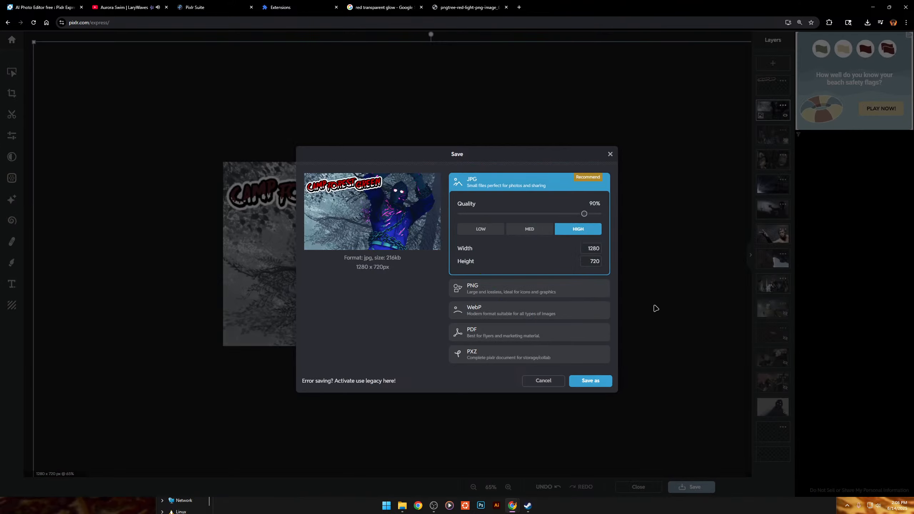
{"action": "left_click", "coordinate": [590, 290]}
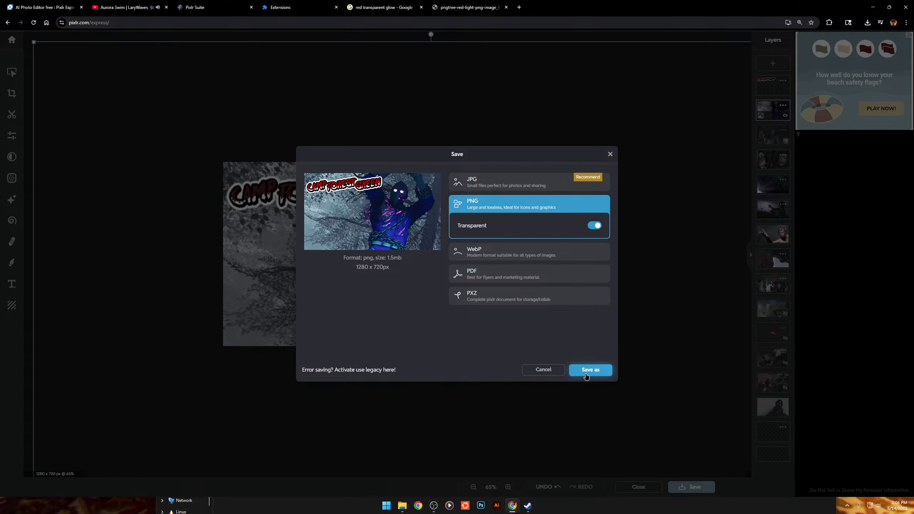
{"action": "left_click", "coordinate": [586, 377]}
{"action": "type", "text": "v1"}
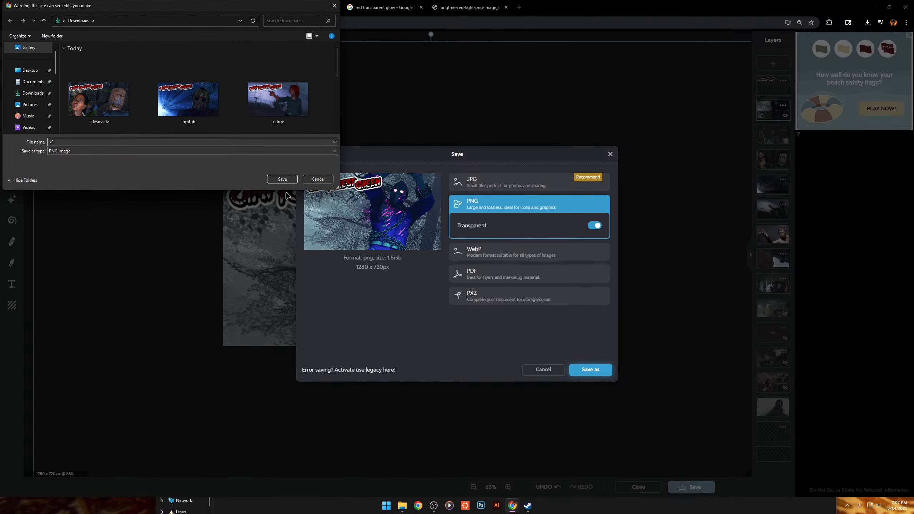
{"action": "left_click", "coordinate": [282, 179]}
Remove the tilted masked figure layer from the project and open the screenshots folder in File Explorer.
{"action": "left_click", "coordinate": [539, 166]}
{"action": "scroll", "coordinate": [558, 174], "scroll_direction": "down", "scroll_amount": 5}
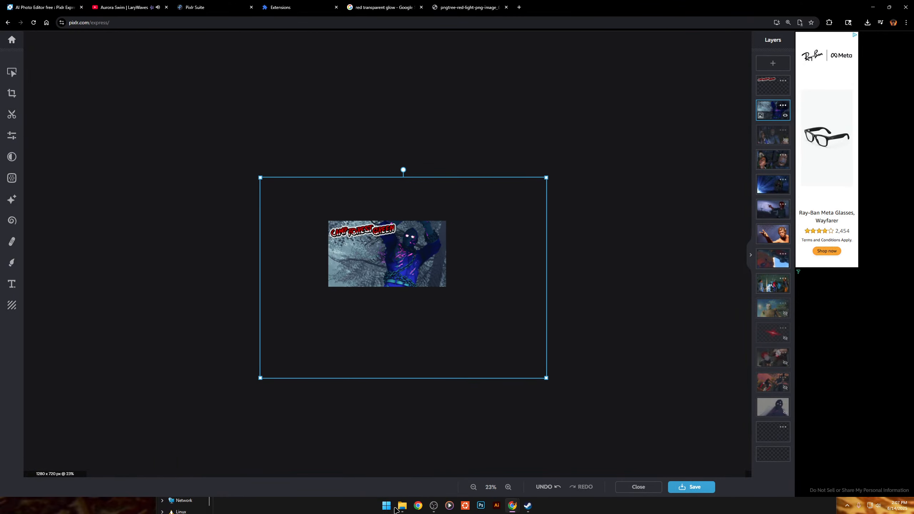
{"action": "left_click", "coordinate": [392, 507]}
{"action": "mouse_move", "coordinate": [407, 506]}
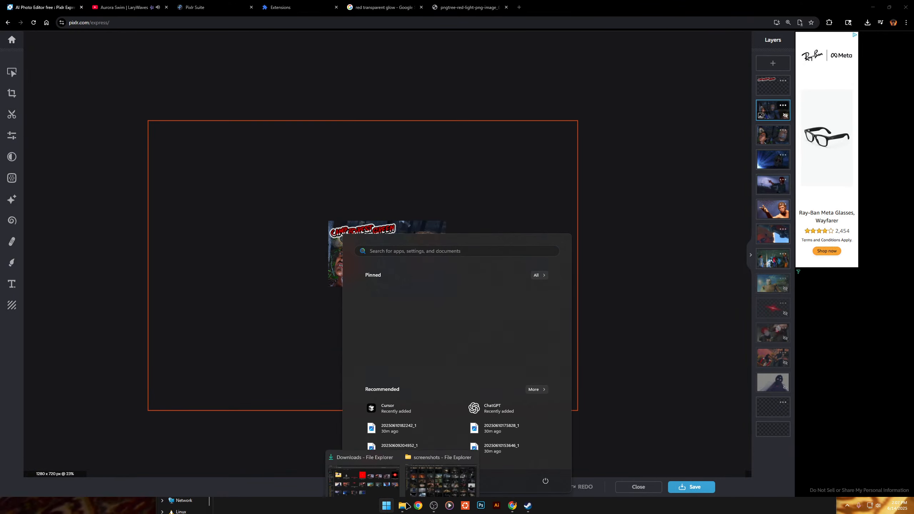
{"action": "left_click", "coordinate": [441, 481]}
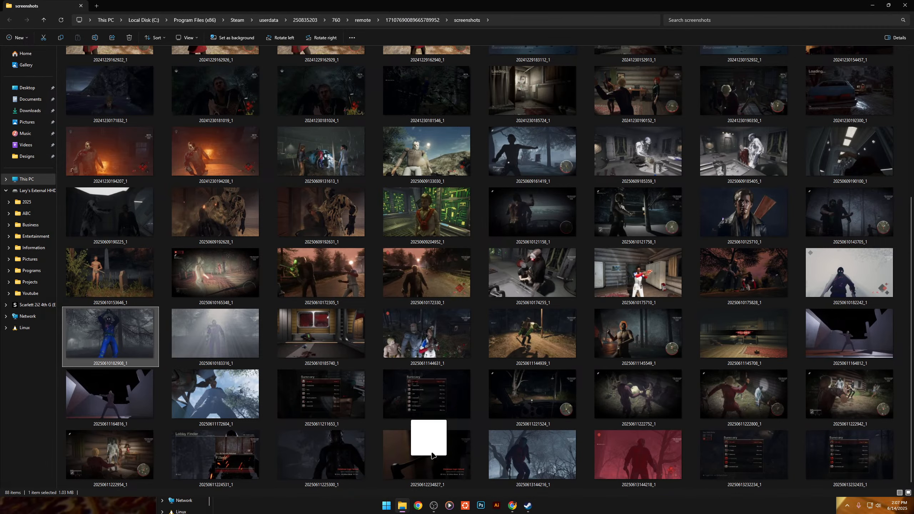
{"action": "left_click_drag", "start_coordinate": [432, 456], "coordinate": [539, 468]}
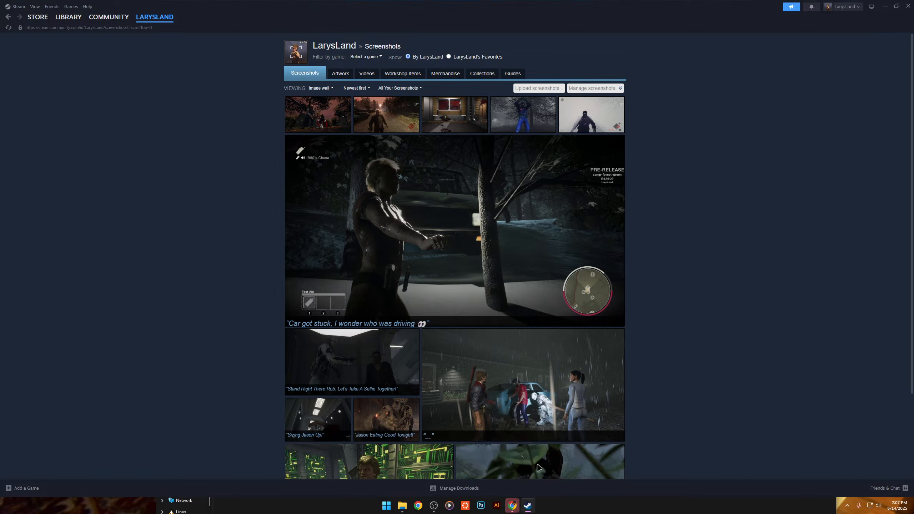
{"action": "left_click", "coordinate": [886, 6]}
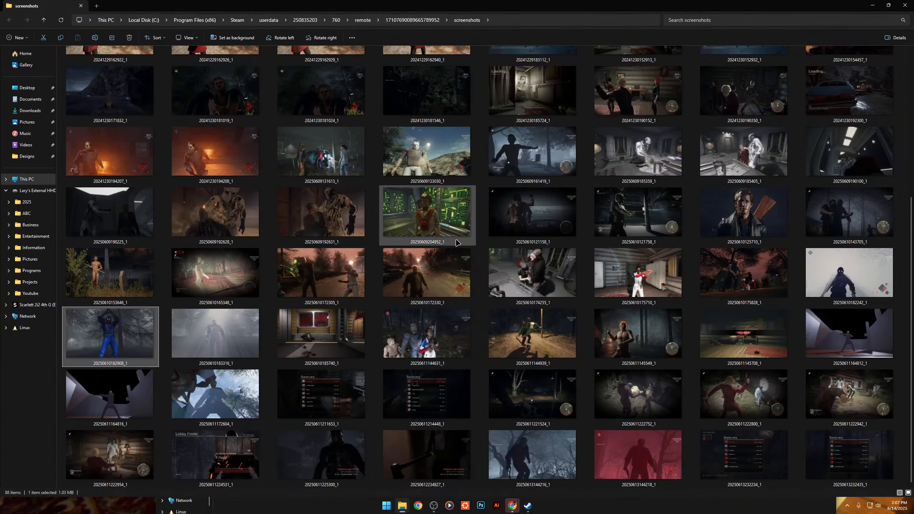
{"action": "left_click", "coordinate": [511, 506]}
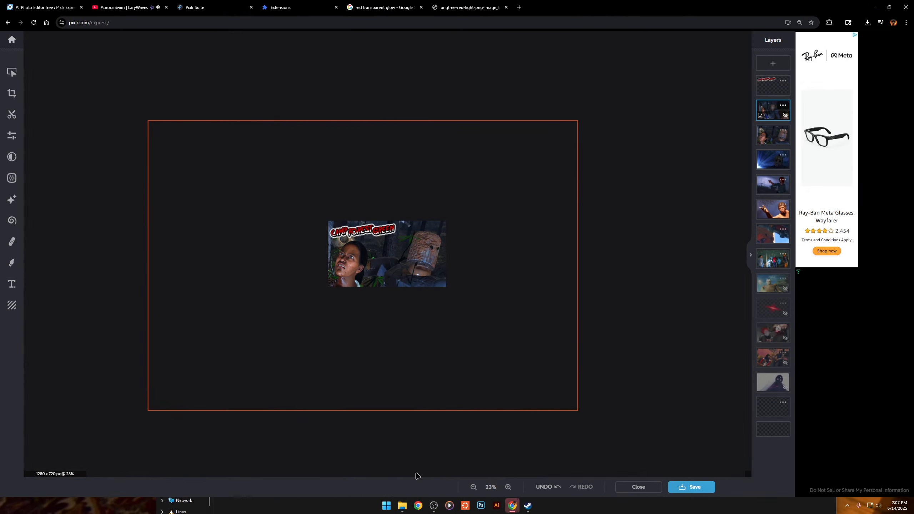
{"action": "left_click", "coordinate": [404, 506]}
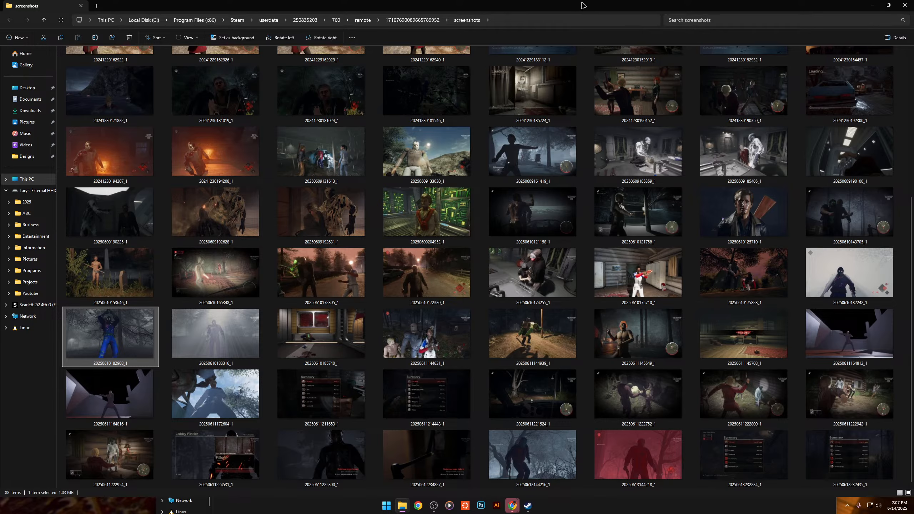
{"action": "left_click_drag", "start_coordinate": [584, 6], "coordinate": [644, 67]}
{"action": "scroll", "coordinate": [553, 199], "scroll_direction": "up", "scroll_amount": 5}
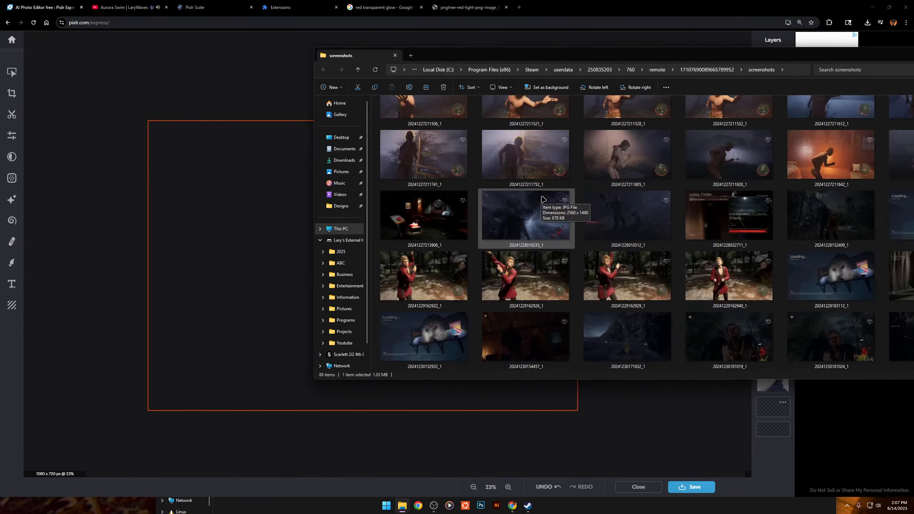
{"action": "scroll", "coordinate": [553, 199], "scroll_direction": "down", "scroll_amount": 5}
{"action": "scroll", "coordinate": [580, 198], "scroll_direction": "up", "scroll_amount": 4}
{"action": "left_click_drag", "start_coordinate": [822, 247], "coordinate": [246, 288]}
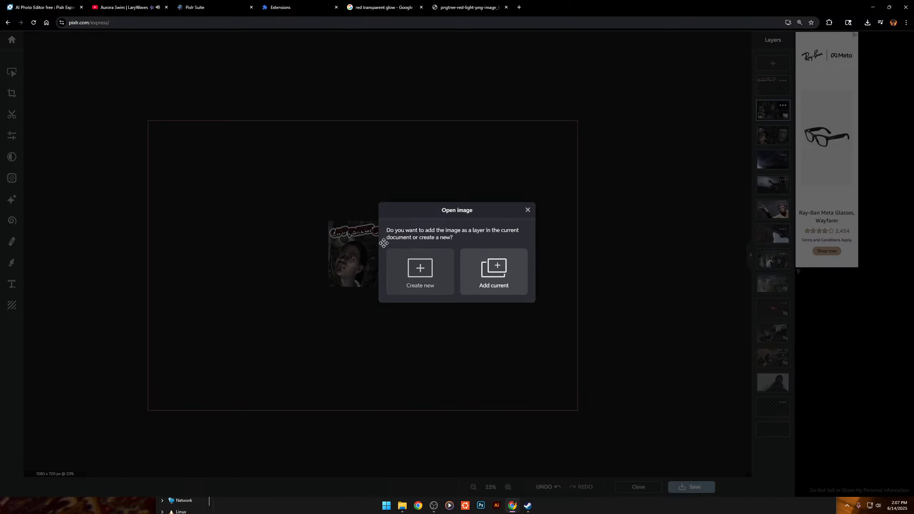
{"action": "left_click", "coordinate": [494, 272]}
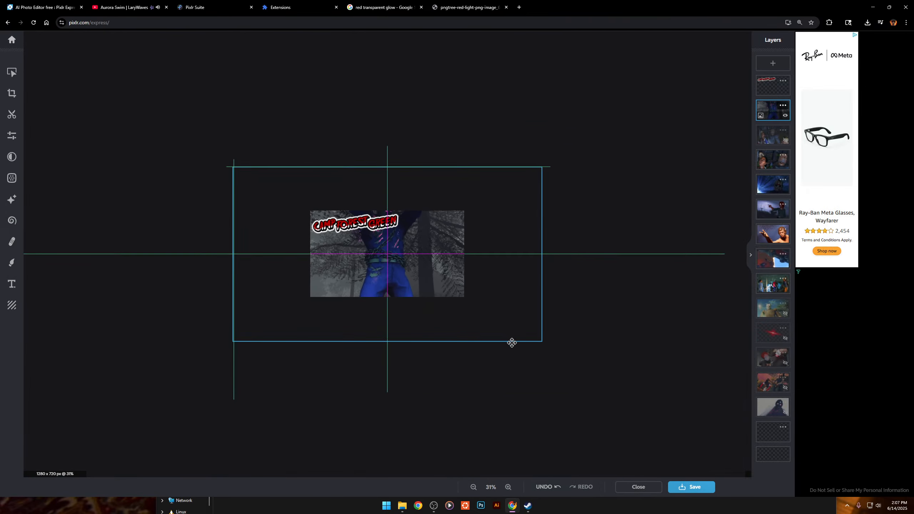
Scale the new screenshot layer down to roughly the canvas size and shift it so the masked figure stands to the right of the title.
{"action": "left_click_drag", "start_coordinate": [512, 342], "coordinate": [582, 385]}
{"action": "left_click_drag", "start_coordinate": [581, 382], "coordinate": [465, 282]}
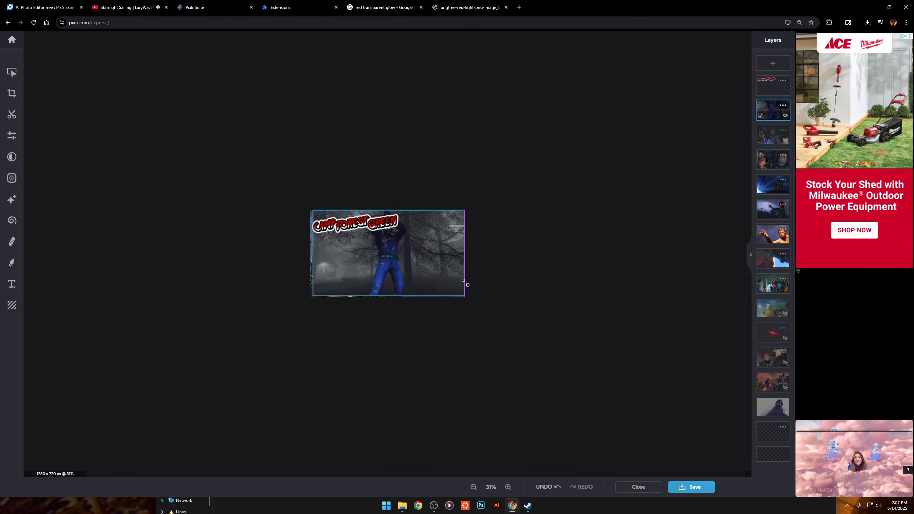
{"action": "scroll", "coordinate": [362, 246], "scroll_direction": "up", "scroll_amount": 9}
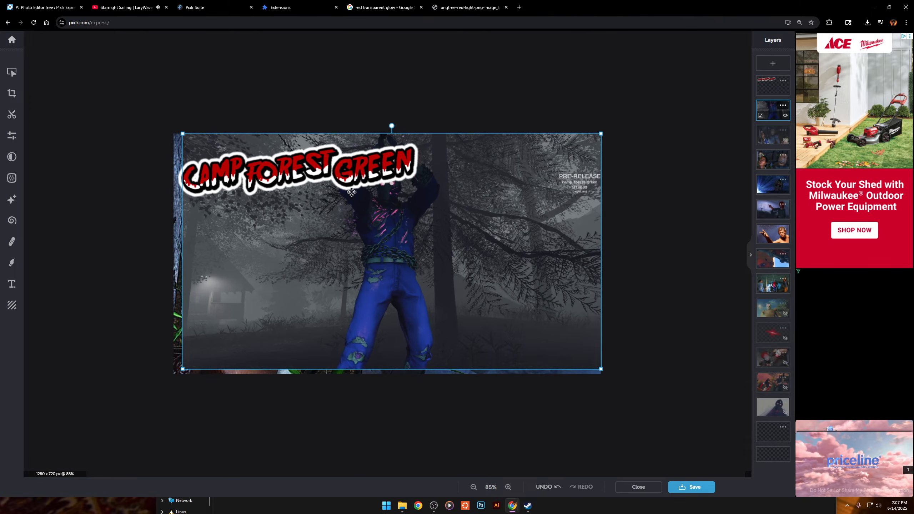
{"action": "left_click_drag", "start_coordinate": [427, 198], "coordinate": [596, 224]}
Cut the masked figure out of its foggy forest background with AI Cutout.
{"action": "left_click", "coordinate": [12, 115]}
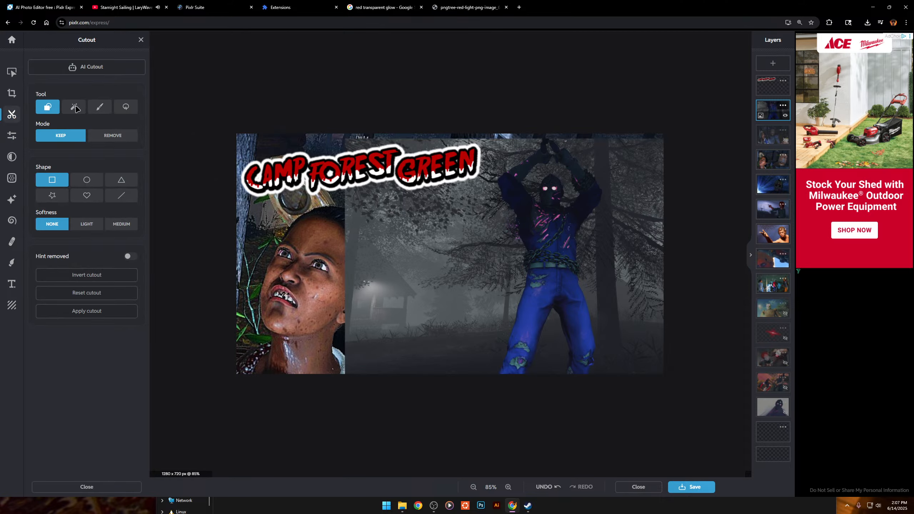
{"action": "left_click", "coordinate": [135, 69]}
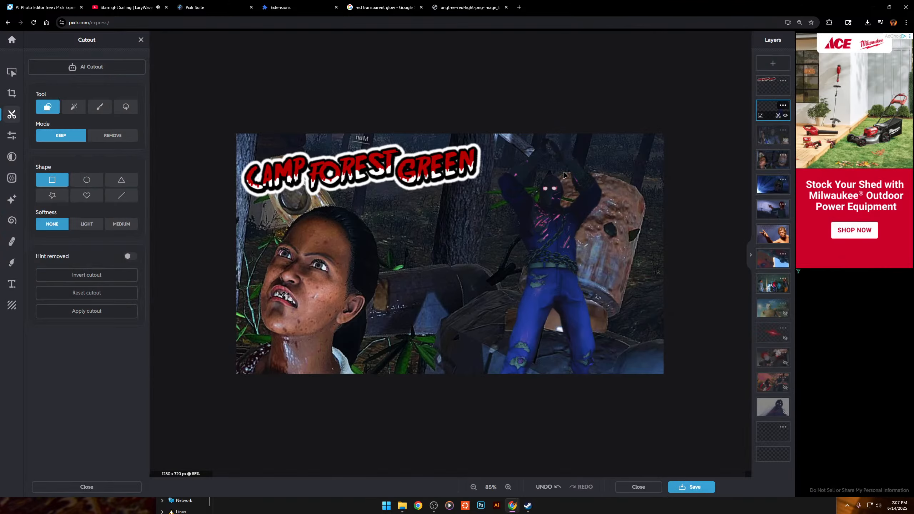
{"action": "scroll", "coordinate": [575, 152], "scroll_direction": "up", "scroll_amount": 5}
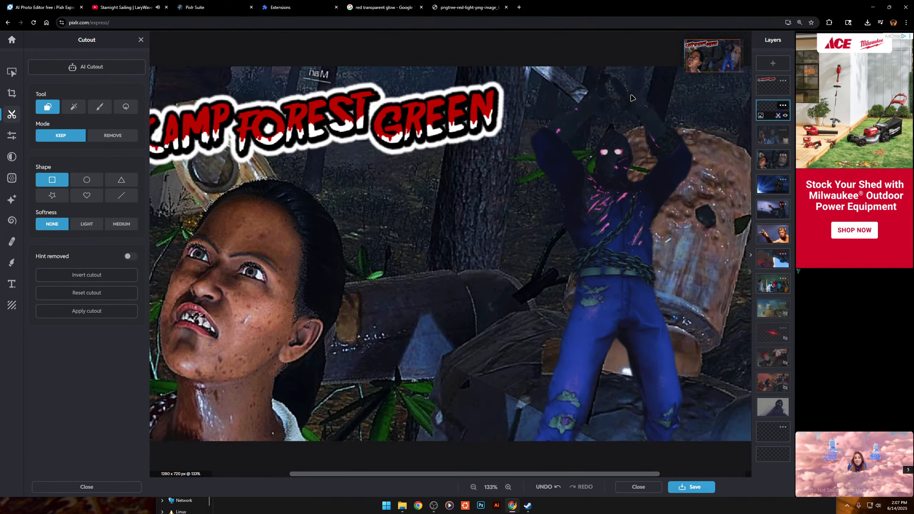
{"action": "scroll", "coordinate": [633, 97], "scroll_direction": "up", "scroll_amount": 1}
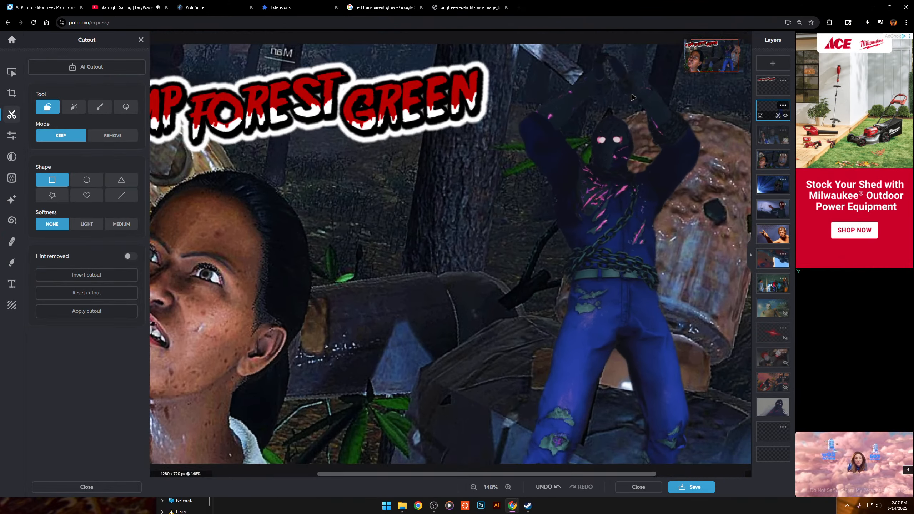
Hide the six visible scene layers beneath the cut-out figure, starting with the woman's close-up and ending with the rainy car scene.
{"action": "left_click", "coordinate": [785, 165]}
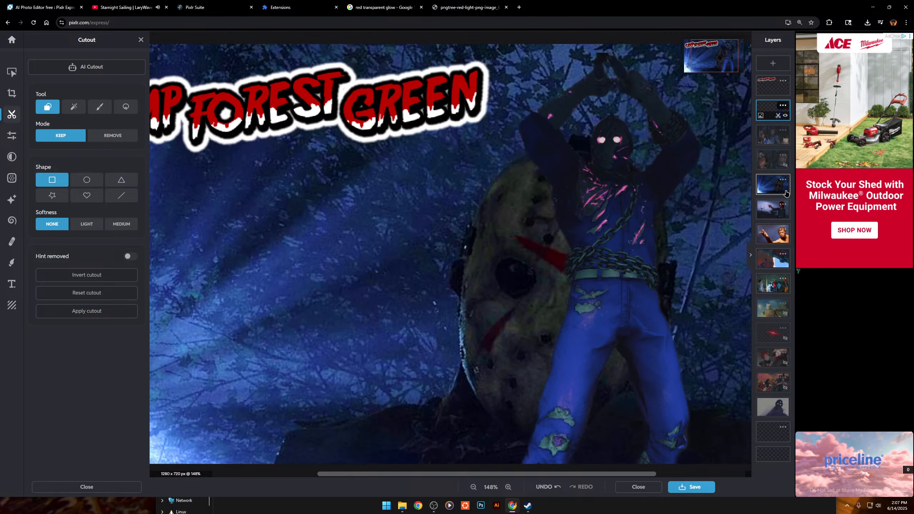
{"action": "left_click", "coordinate": [786, 190]}
{"action": "left_click", "coordinate": [785, 215]}
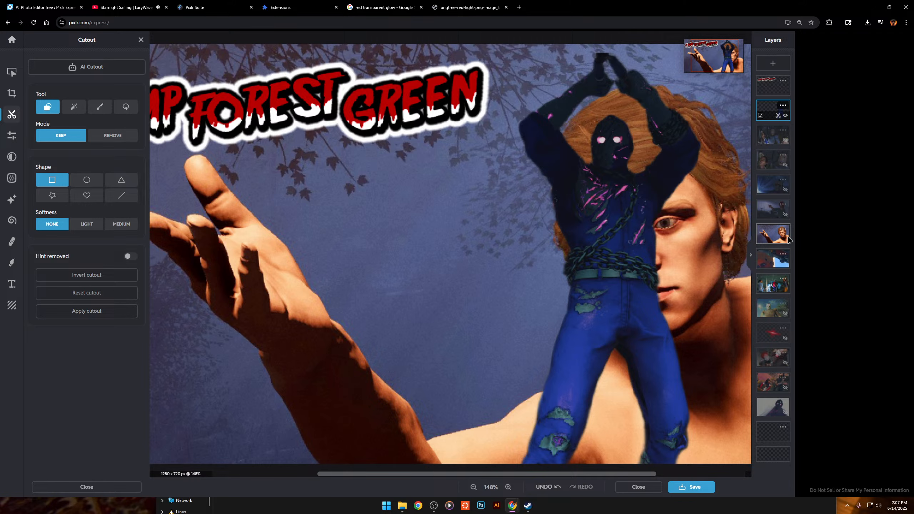
{"action": "left_click", "coordinate": [785, 239]}
{"action": "left_click", "coordinate": [785, 265]}
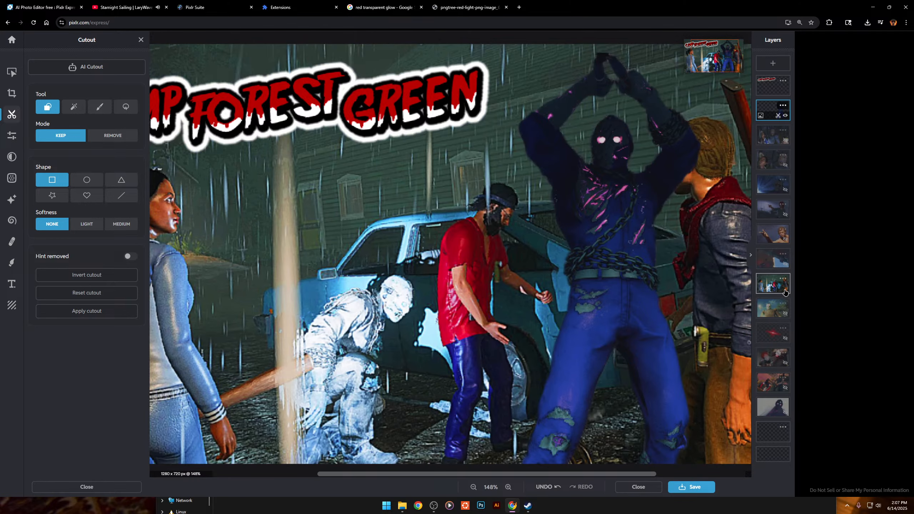
{"action": "left_click", "coordinate": [785, 290]}
{"action": "scroll", "coordinate": [675, 239], "scroll_direction": "down", "scroll_amount": 3}
{"action": "scroll", "coordinate": [676, 239], "scroll_direction": "up", "scroll_amount": 5}
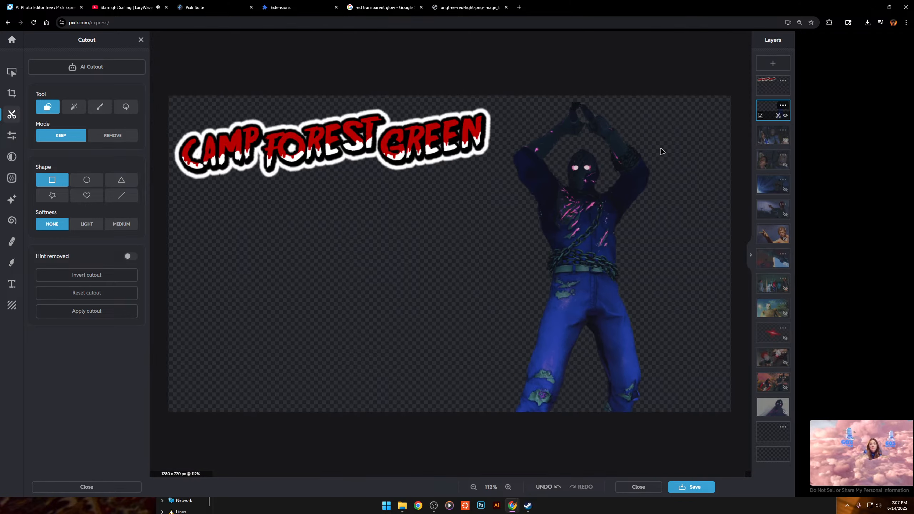
{"action": "scroll", "coordinate": [694, 118], "scroll_direction": "down", "scroll_amount": 3}
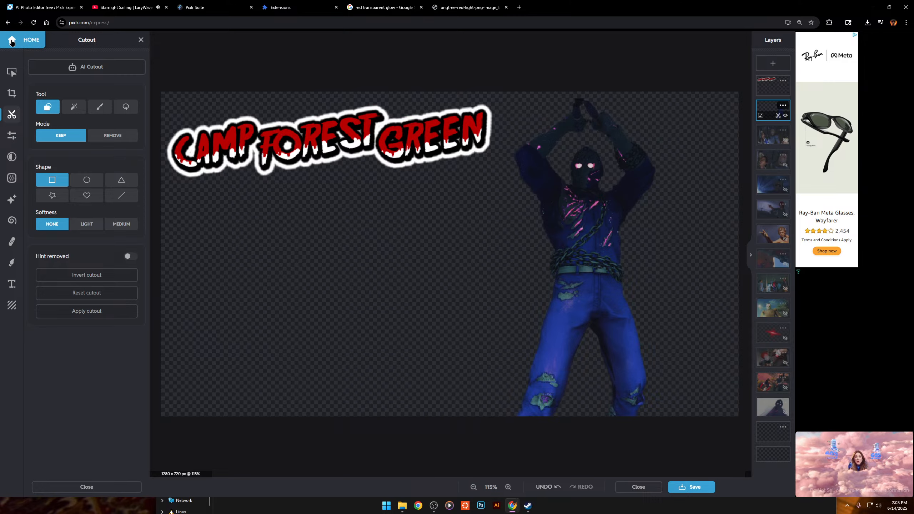
Switch from Pixlr Express to Pixlr Editor and open the most recent temporary project, the Camp Forest Green thumbnail.
{"action": "left_click", "coordinate": [12, 41]}
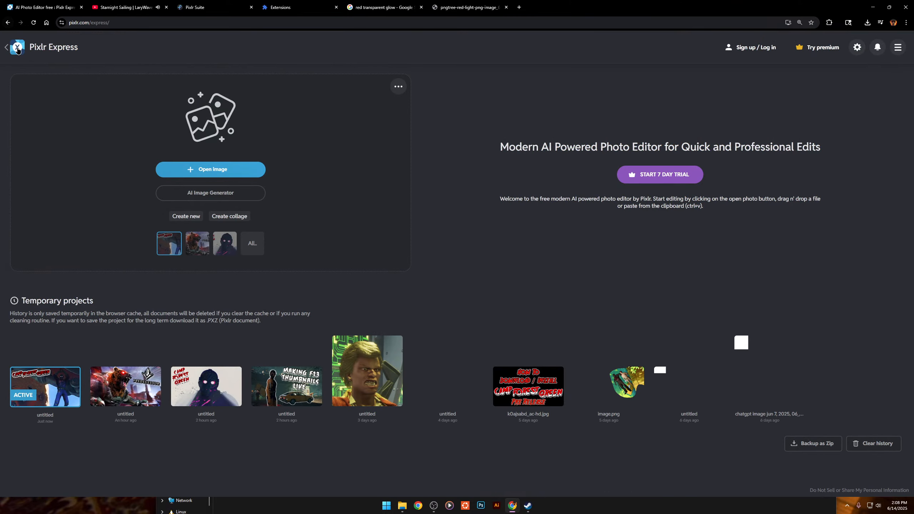
{"action": "left_click", "coordinate": [18, 49]}
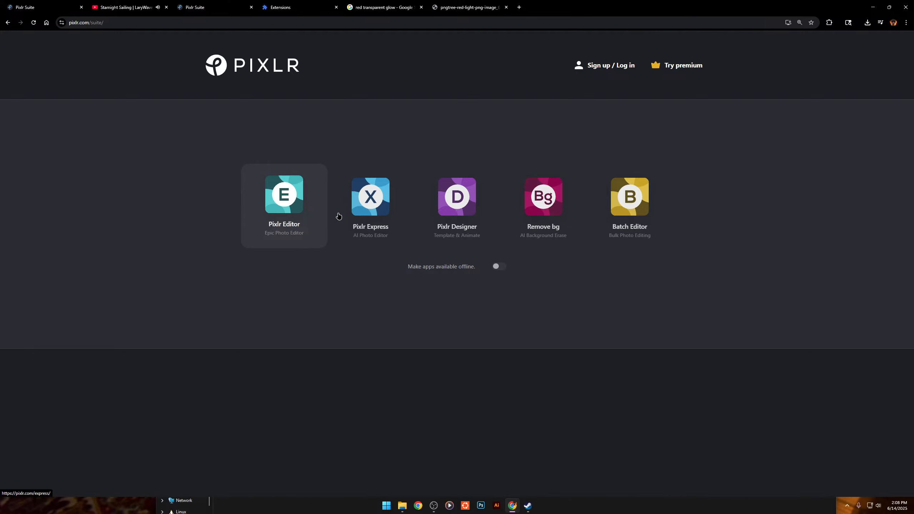
{"action": "left_click", "coordinate": [274, 208]}
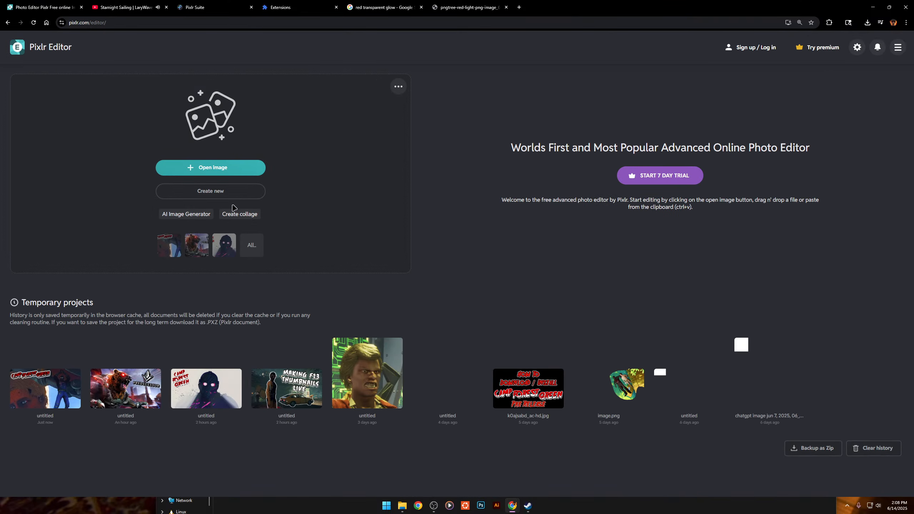
{"action": "left_click", "coordinate": [179, 241]}
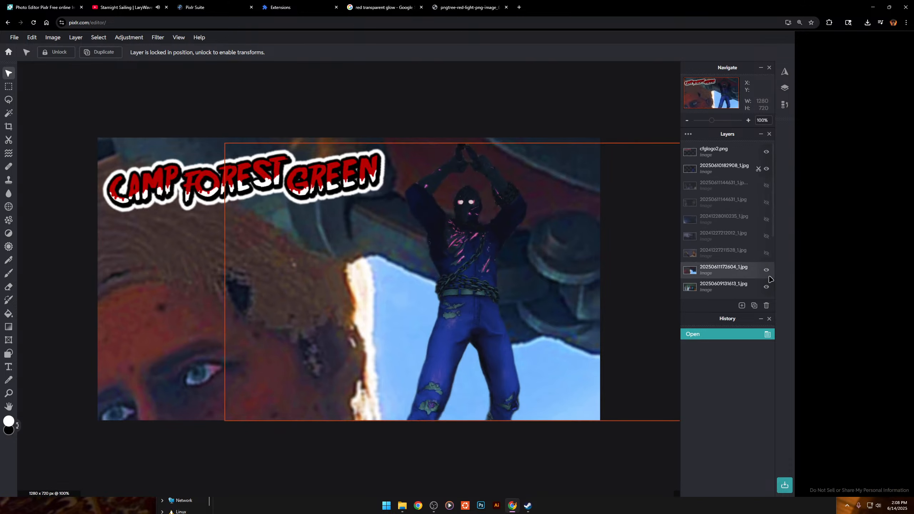
{"action": "left_click", "coordinate": [766, 270]}
{"action": "left_click", "coordinate": [766, 288]}
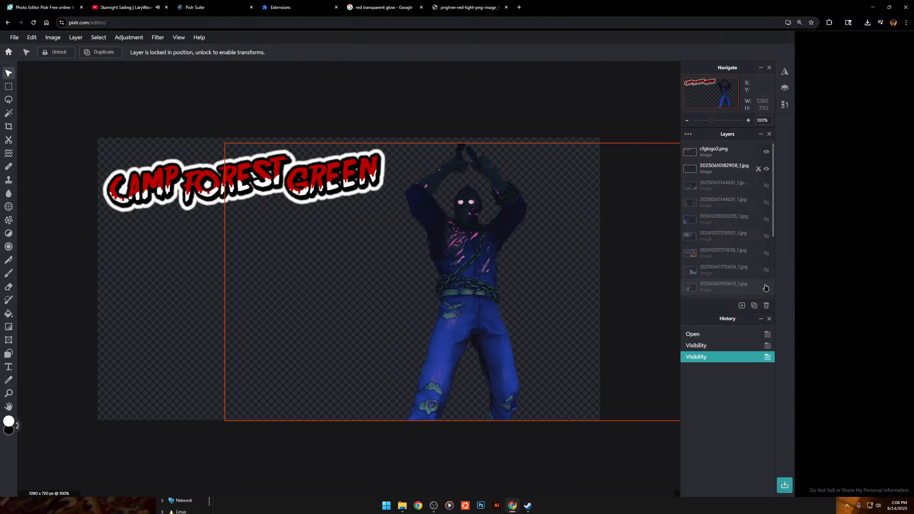
{"action": "scroll", "coordinate": [425, 153], "scroll_direction": "up", "scroll_amount": 5}
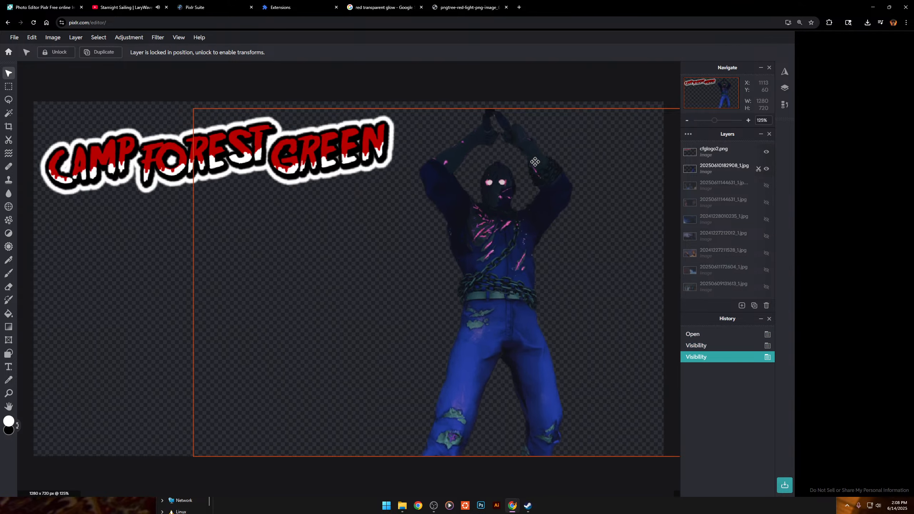
{"action": "scroll", "coordinate": [425, 153], "scroll_direction": "down", "scroll_amount": 4}
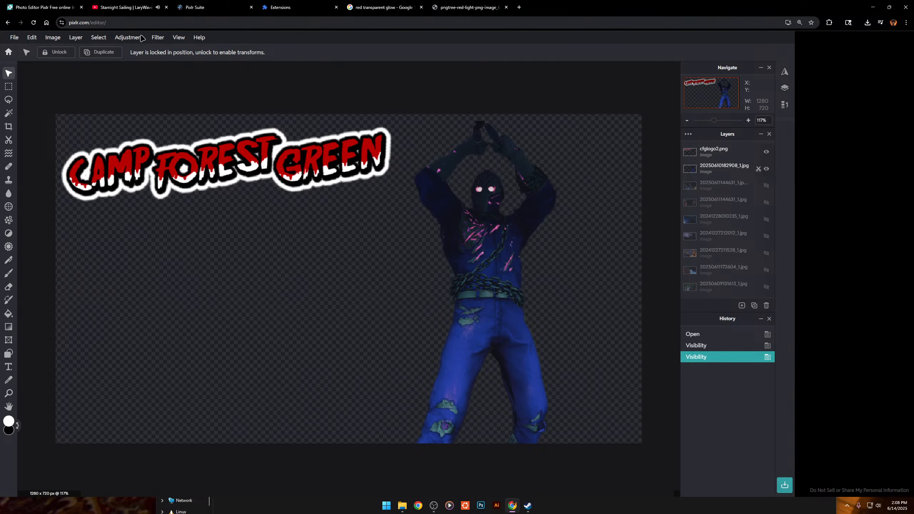
{"action": "left_click", "coordinate": [157, 37]}
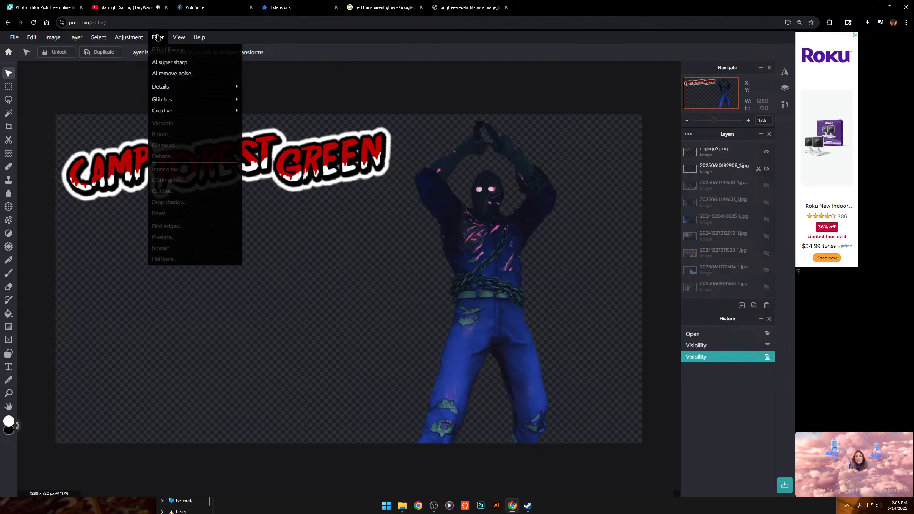
{"action": "left_click", "coordinate": [643, 100]}
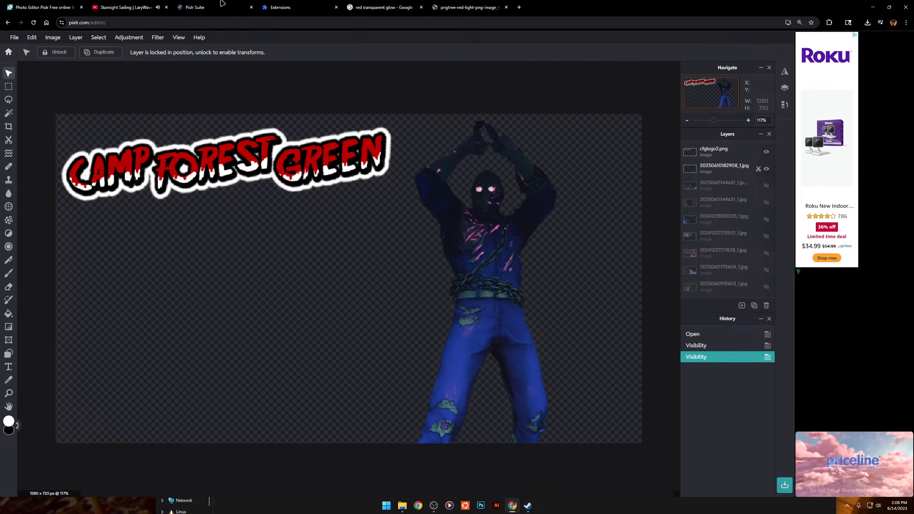
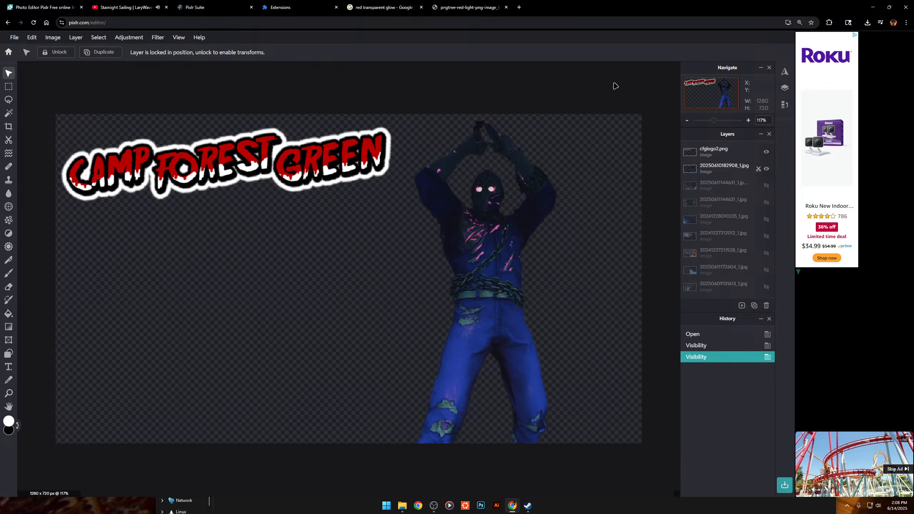
{"action": "left_click", "coordinate": [759, 169]}
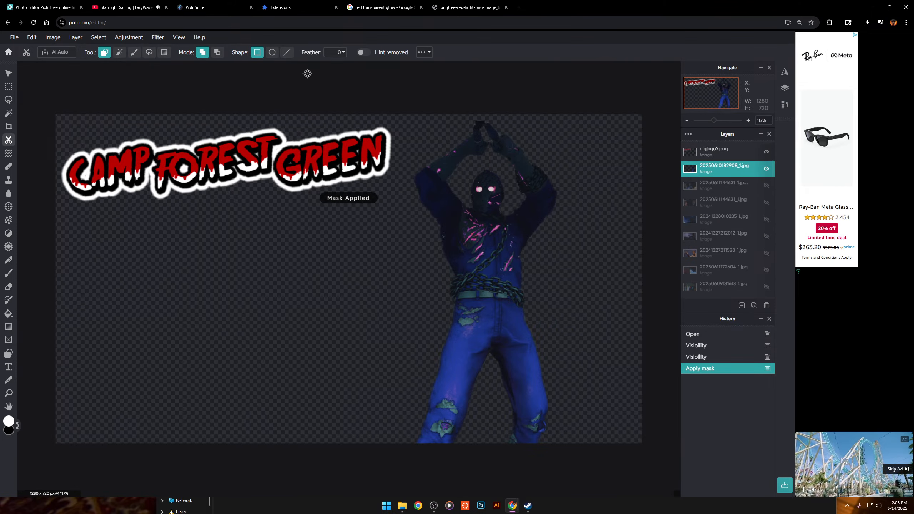
Add a white 3 px outer glow with 50% feather and 100% opacity to the masked figure layer.
{"action": "left_click", "coordinate": [149, 42]}
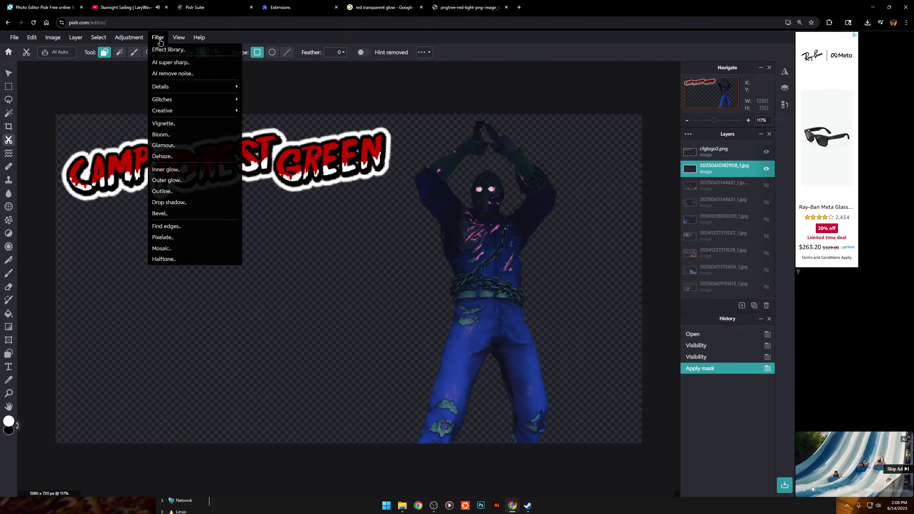
{"action": "left_click", "coordinate": [180, 180]}
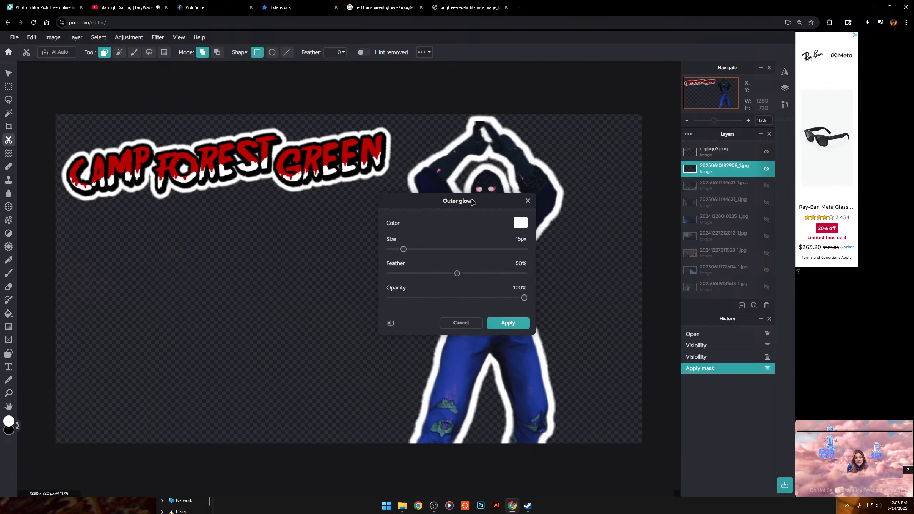
{"action": "left_click_drag", "start_coordinate": [484, 199], "coordinate": [292, 228]}
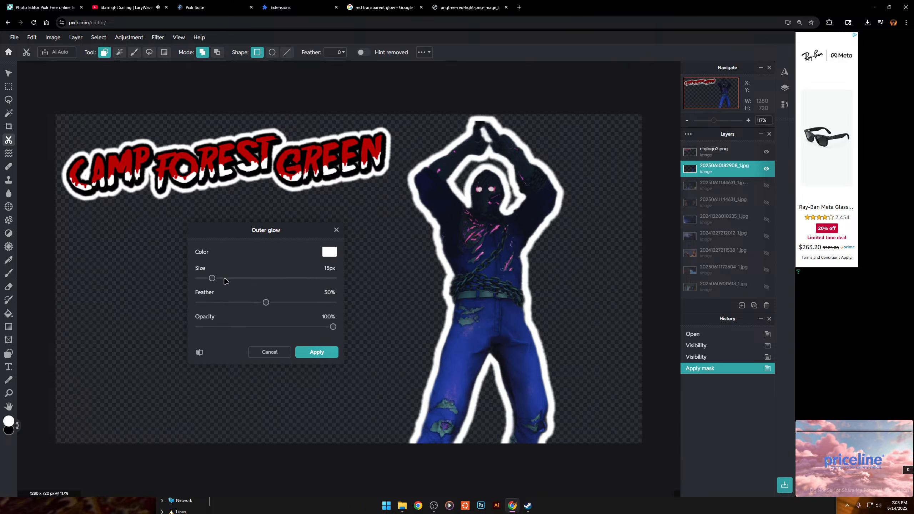
{"action": "left_click_drag", "start_coordinate": [213, 278], "coordinate": [202, 288]}
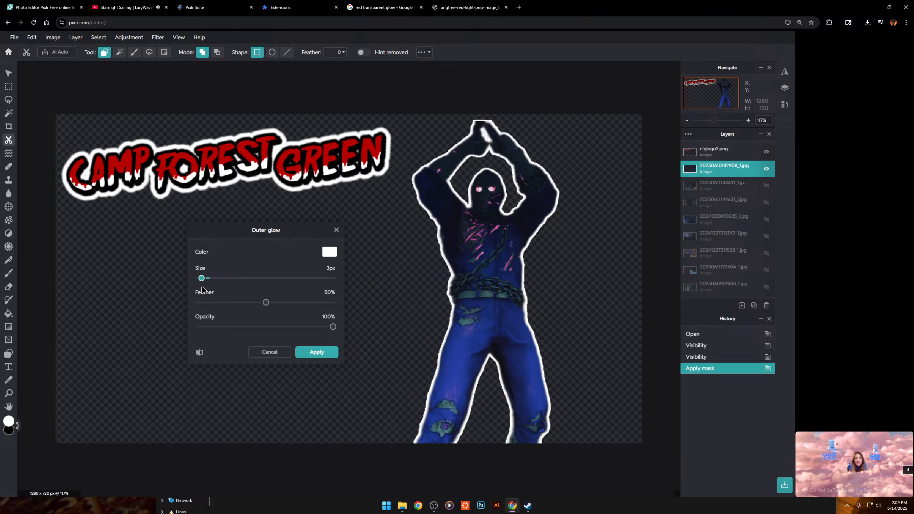
{"action": "left_click", "coordinate": [333, 355]}
{"action": "scroll", "coordinate": [543, 143], "scroll_direction": "down", "scroll_amount": 5}
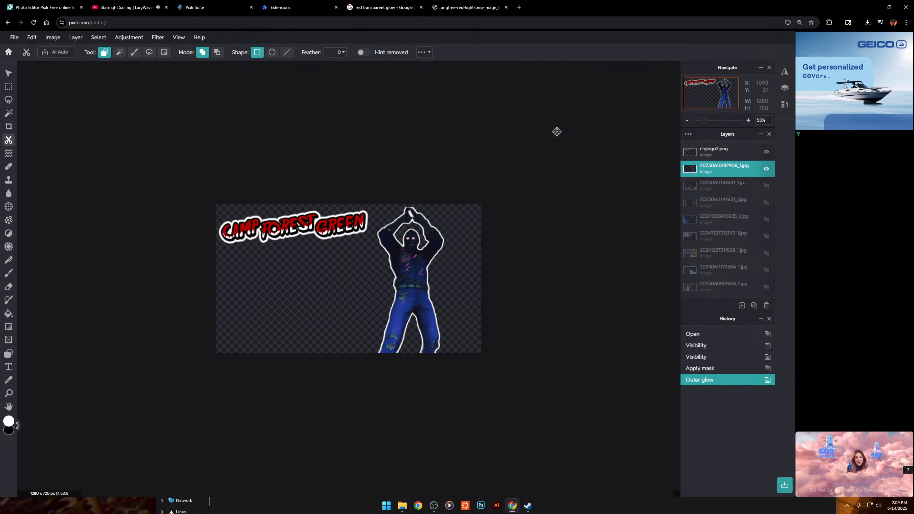
{"action": "scroll", "coordinate": [439, 151], "scroll_direction": "up", "scroll_amount": 4}
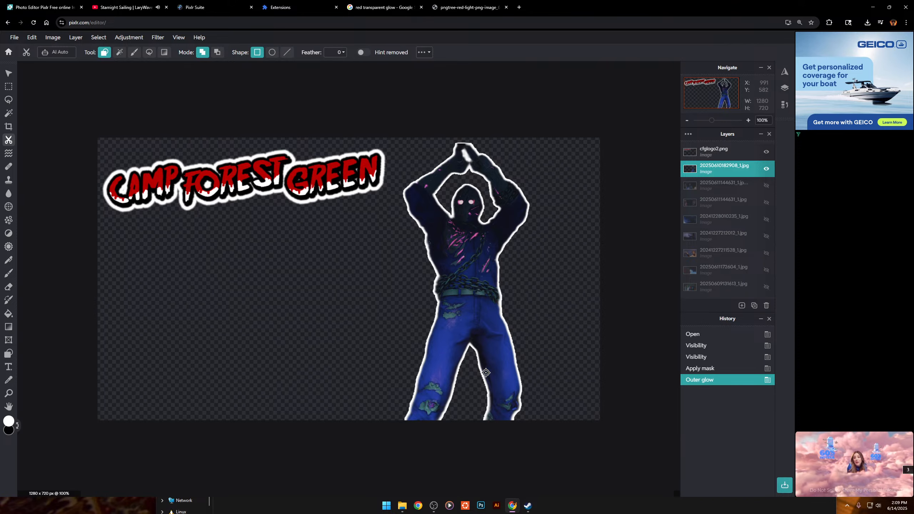
Bring the screenshots folder in front of the editor and browse its thumbnails for a background scene.
{"action": "mouse_move", "coordinate": [404, 508]}
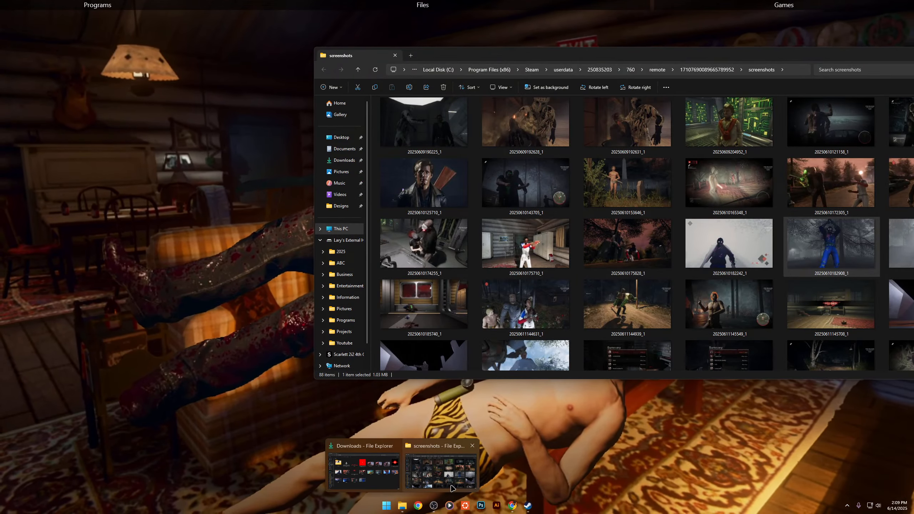
{"action": "left_click", "coordinate": [441, 469]}
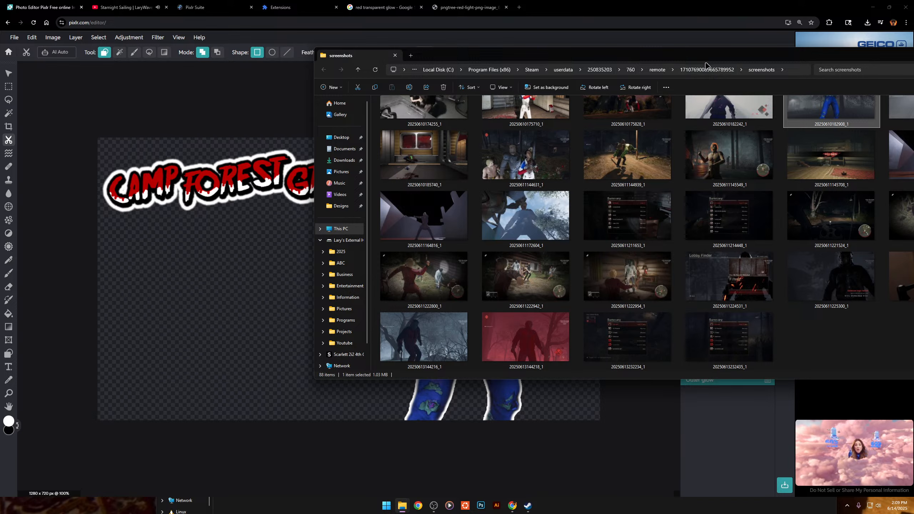
{"action": "left_click_drag", "start_coordinate": [708, 57], "coordinate": [662, 95]}
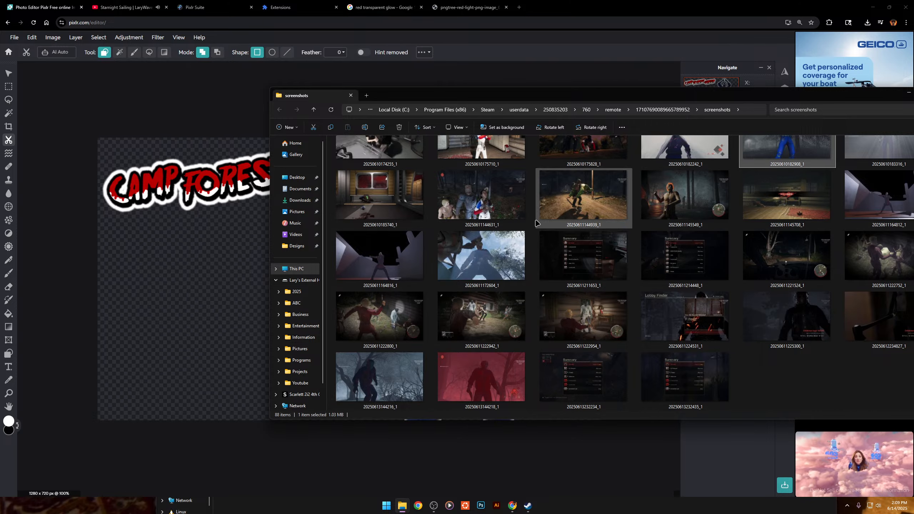
{"action": "scroll", "coordinate": [605, 187], "scroll_direction": "up", "scroll_amount": 3}
{"action": "left_click_drag", "start_coordinate": [701, 94], "coordinate": [587, 92]}
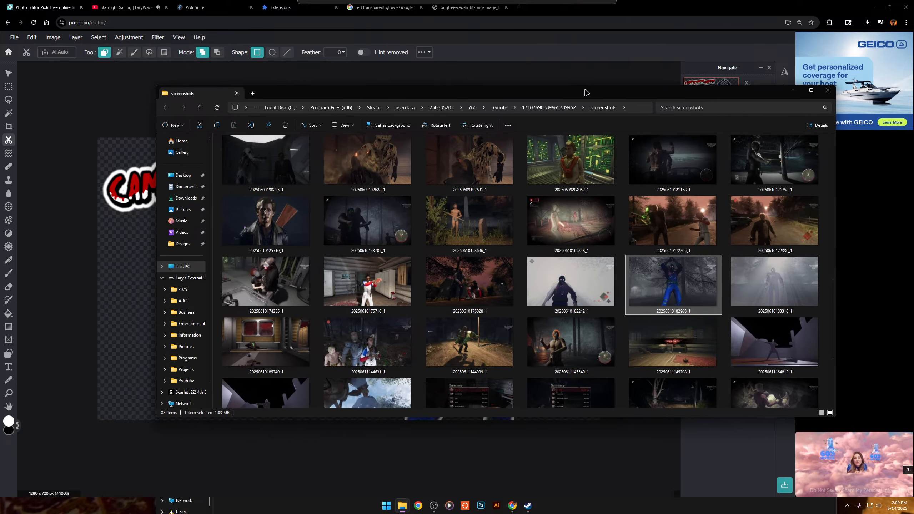
{"action": "scroll", "coordinate": [786, 225], "scroll_direction": "down", "scroll_amount": 3}
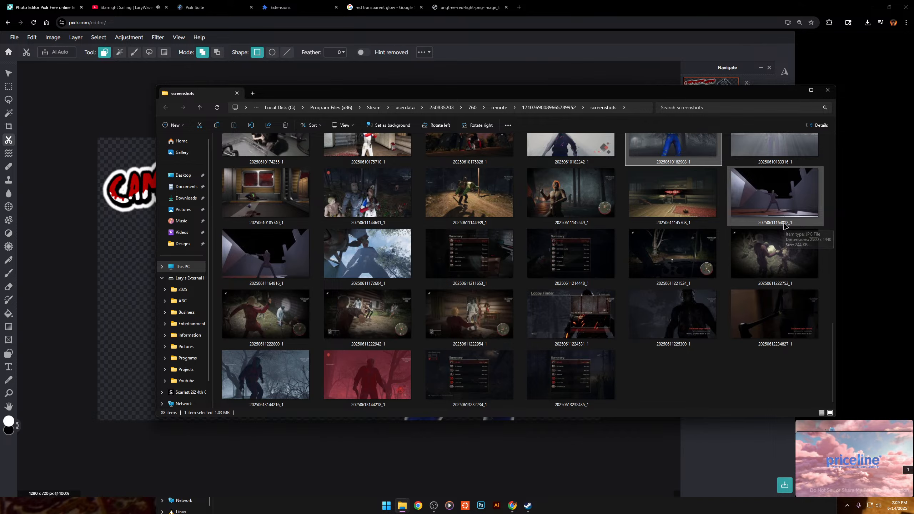
{"action": "scroll", "coordinate": [787, 252], "scroll_direction": "up", "scroll_amount": 3}
{"action": "left_click", "coordinate": [793, 339]}
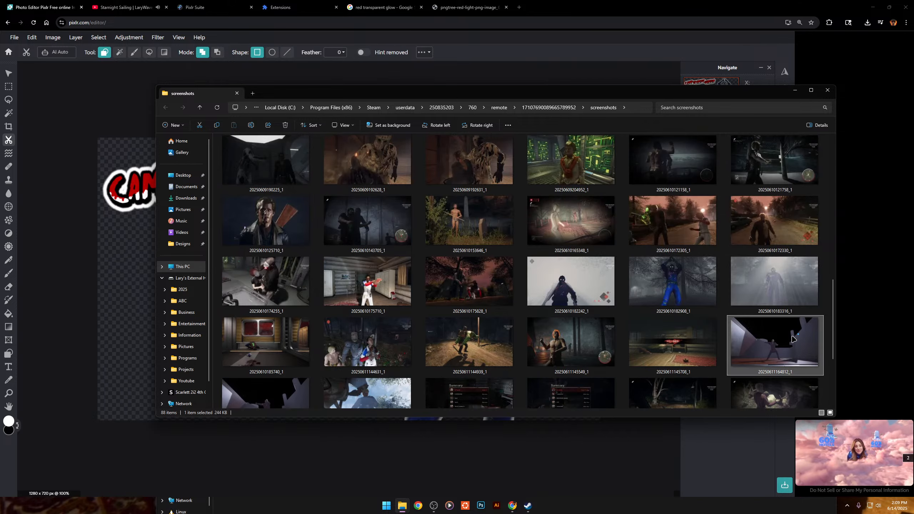
{"action": "double_click", "coordinate": [794, 339]}
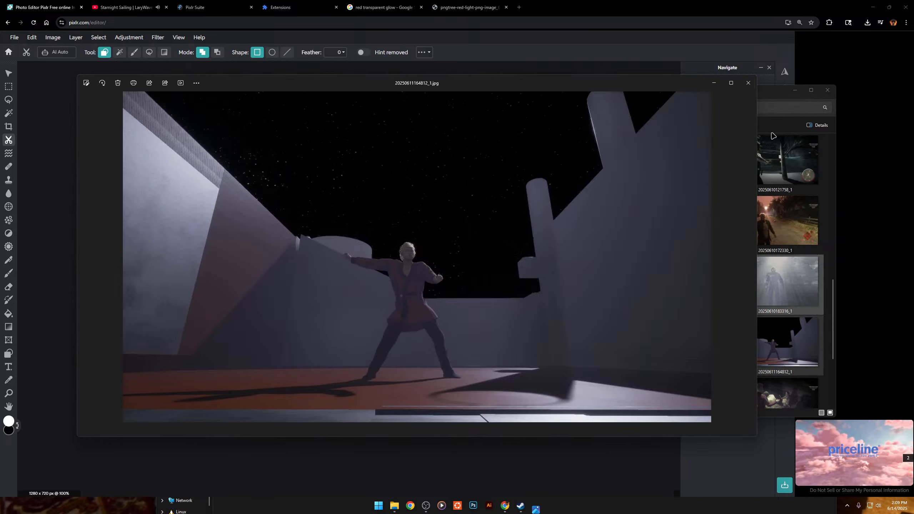
{"action": "left_click", "coordinate": [749, 82]}
{"action": "scroll", "coordinate": [563, 217], "scroll_direction": "down", "scroll_amount": 1}
{"action": "double_click", "coordinate": [563, 201]}
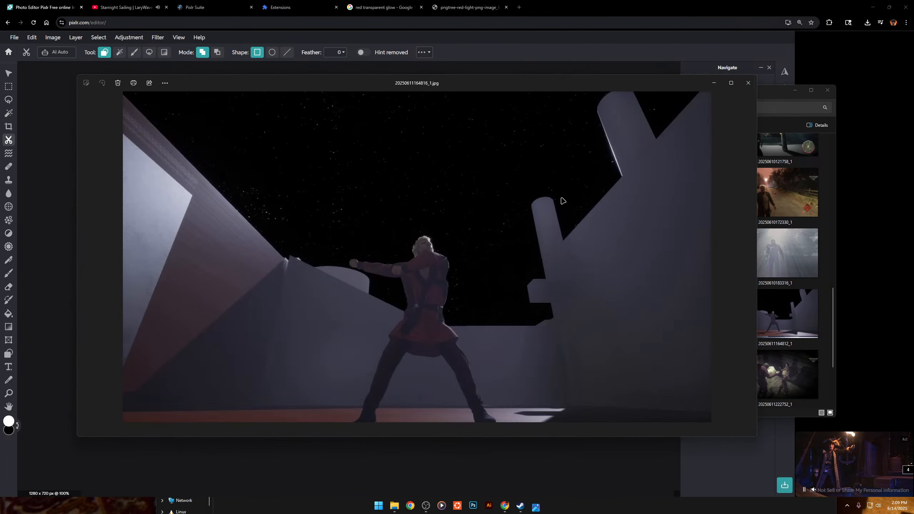
{"action": "left_click", "coordinate": [748, 83]}
{"action": "left_click_drag", "start_coordinate": [759, 335], "coordinate": [167, 317]}
{"action": "left_click", "coordinate": [302, 299]}
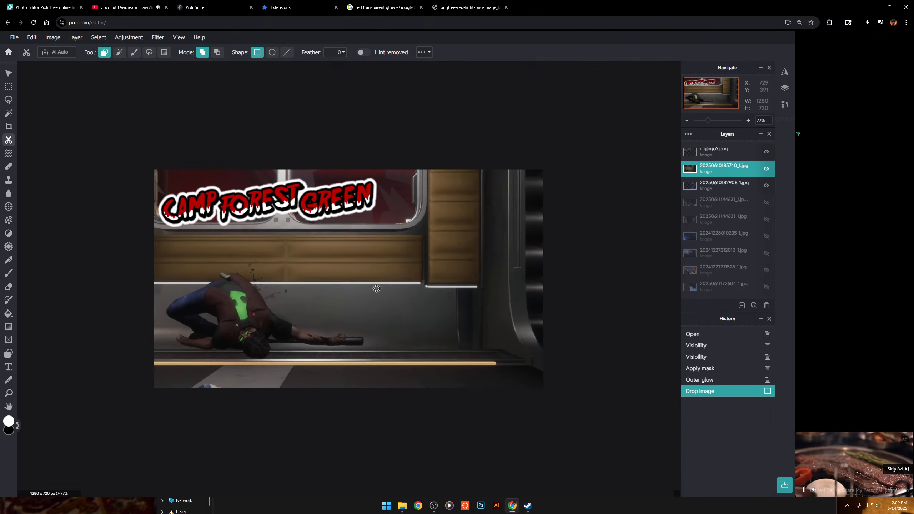
{"action": "left_click_drag", "start_coordinate": [720, 170], "coordinate": [720, 186]}
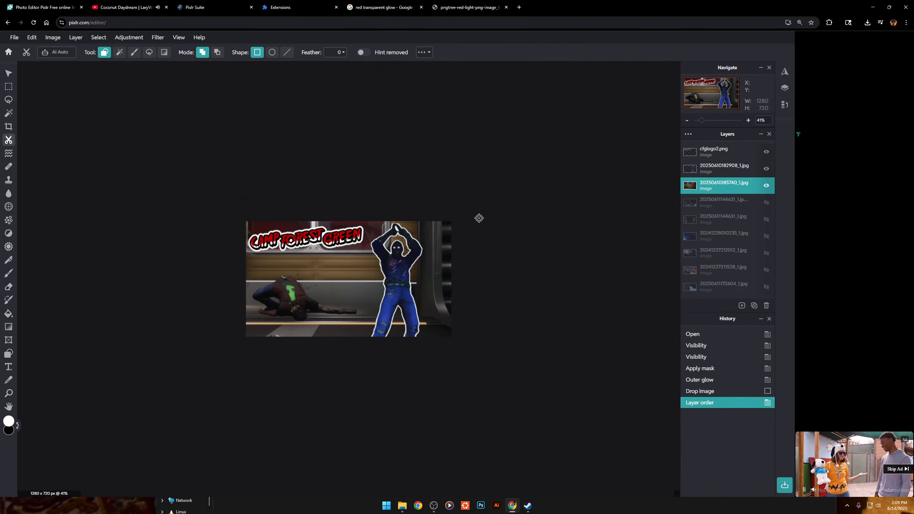
{"action": "key", "text": "v"}
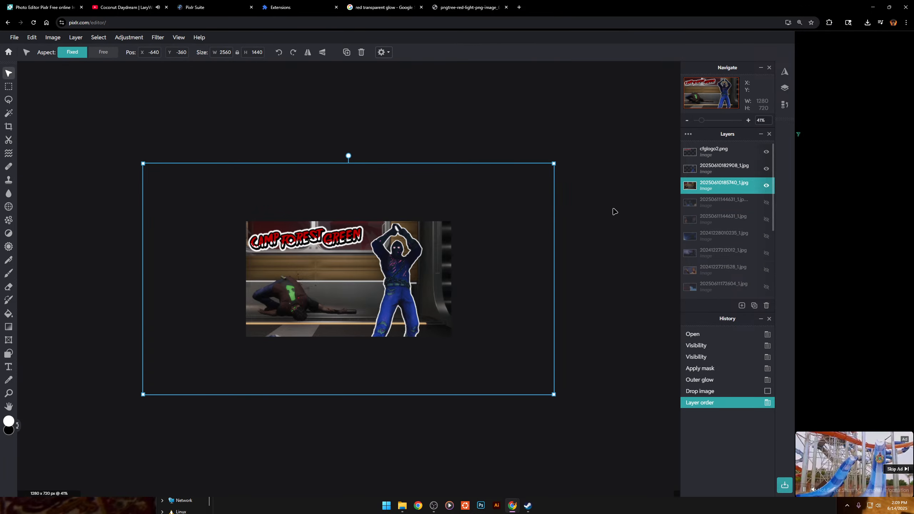
Try the train interior background at about 3792 × 2133, then about 2415 × 1358, repositioning it behind the figure.
{"action": "left_click_drag", "start_coordinate": [532, 201], "coordinate": [545, 212]}
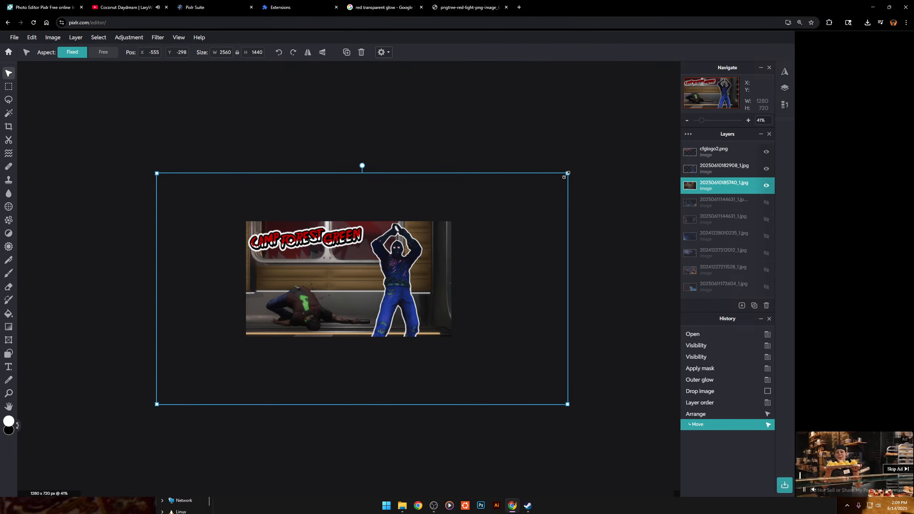
{"action": "left_click_drag", "start_coordinate": [564, 177], "coordinate": [531, 137]}
{"action": "scroll", "coordinate": [543, 132], "scroll_direction": "down", "scroll_amount": 4}
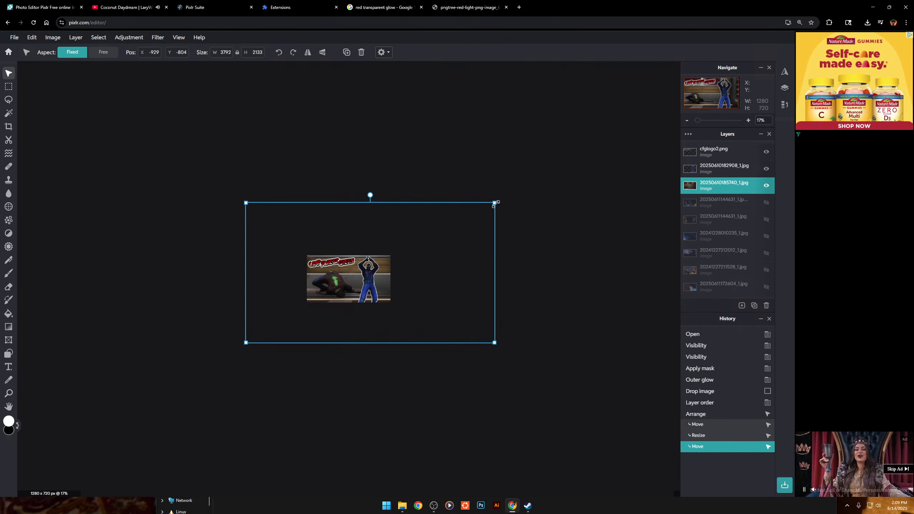
{"action": "left_click_drag", "start_coordinate": [494, 203], "coordinate": [431, 247]}
{"action": "scroll", "coordinate": [428, 245], "scroll_direction": "up", "scroll_amount": 4}
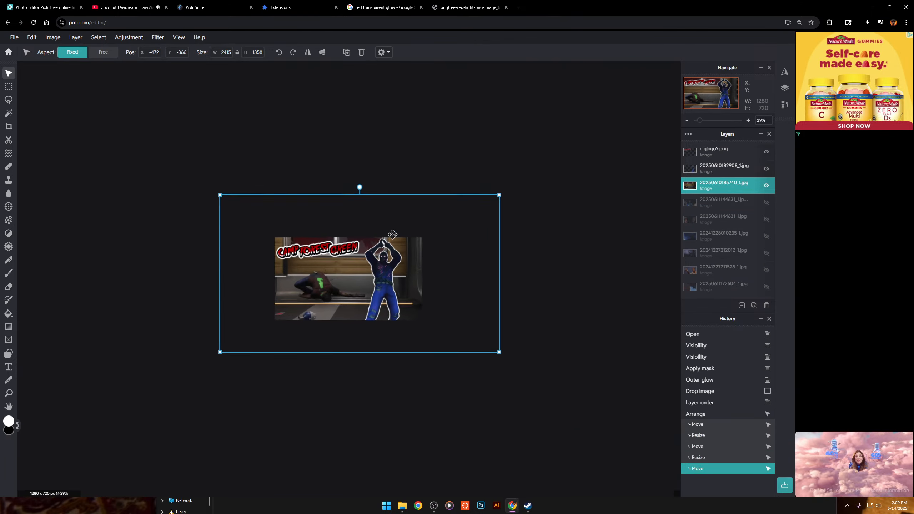
{"action": "left_click_drag", "start_coordinate": [578, 202], "coordinate": [578, 222]}
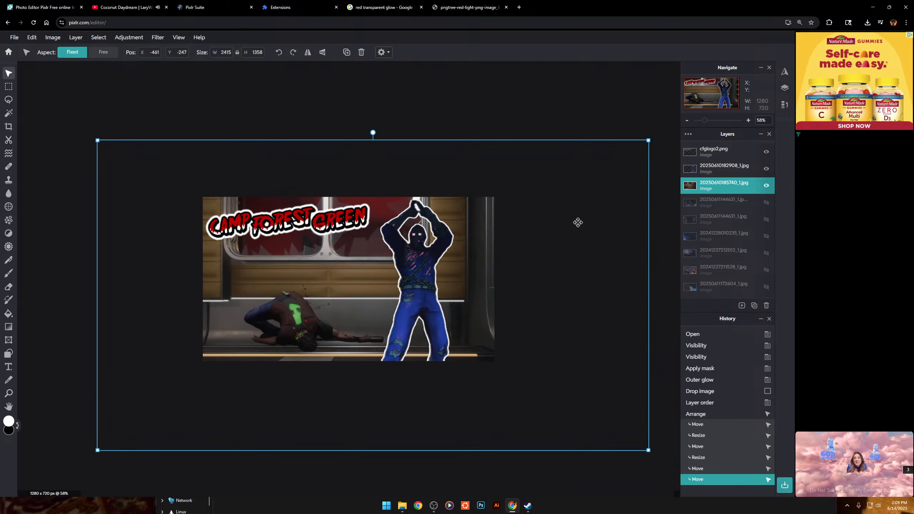
Align the train interior background with the canvas's lower-left corner and shrink it to 1280 × 720.
{"action": "left_click_drag", "start_coordinate": [643, 145], "coordinate": [753, 56]}
{"action": "scroll", "coordinate": [574, 178], "scroll_direction": "down", "scroll_amount": 3}
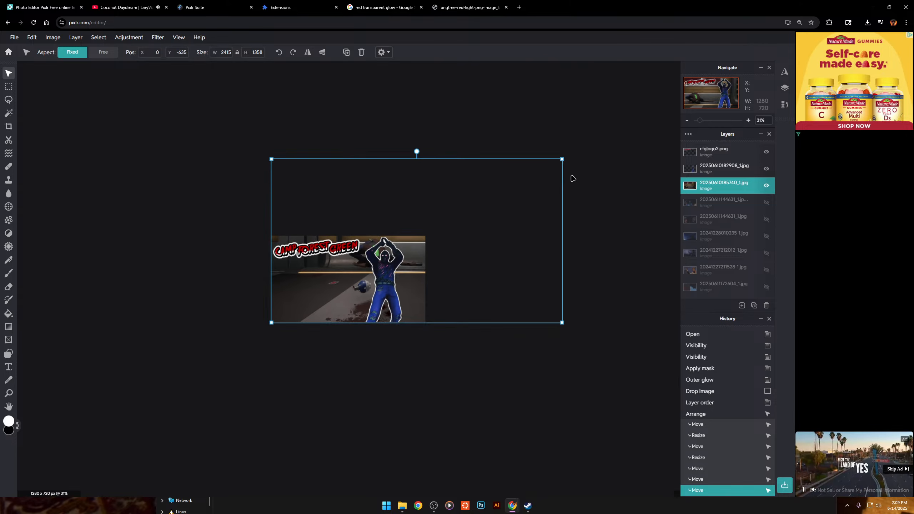
{"action": "left_click_drag", "start_coordinate": [567, 154], "coordinate": [478, 223]}
{"action": "left_click_drag", "start_coordinate": [429, 249], "coordinate": [428, 249]}
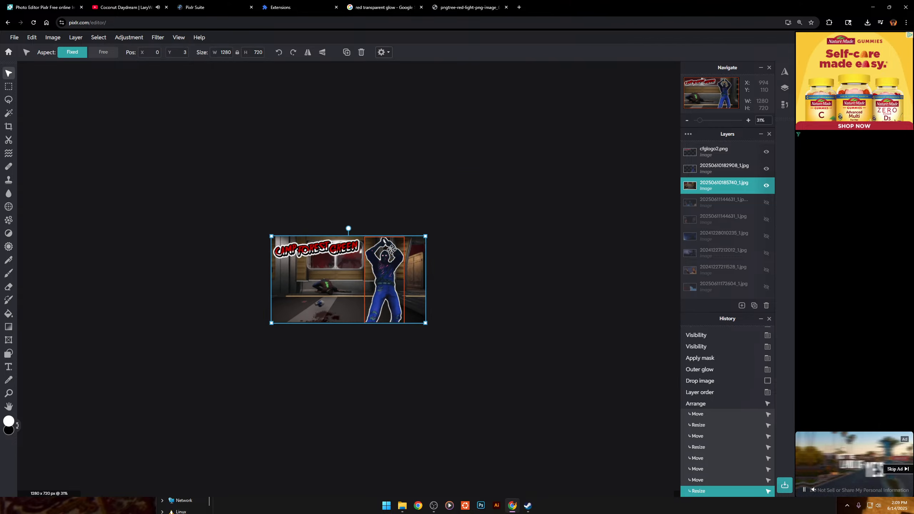
Enlarge the train interior background to about 1679 × 944 and position it at about X -131, Y -149.
{"action": "scroll", "coordinate": [428, 252], "scroll_direction": "up", "scroll_amount": 6}
{"action": "scroll", "coordinate": [428, 254], "scroll_direction": "down", "scroll_amount": 2}
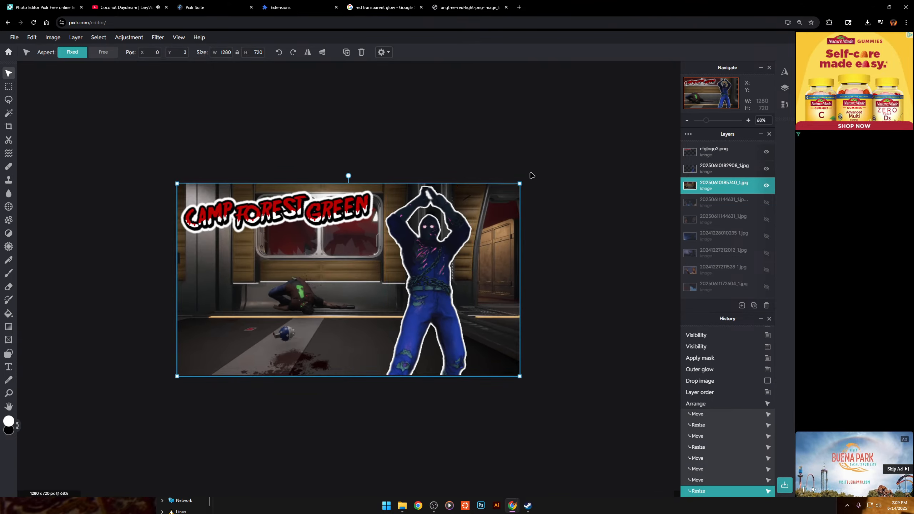
{"action": "left_click_drag", "start_coordinate": [523, 180], "coordinate": [552, 154]}
{"action": "scroll", "coordinate": [468, 158], "scroll_direction": "up", "scroll_amount": 3}
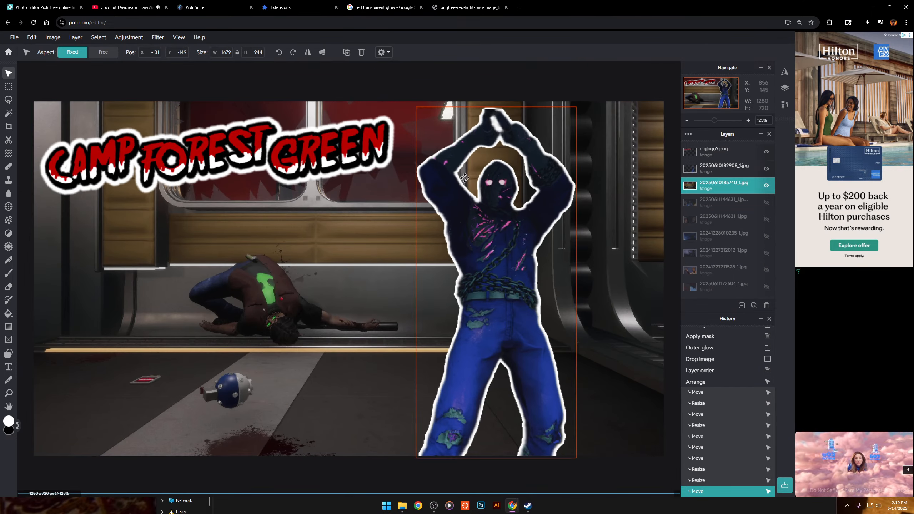
{"action": "scroll", "coordinate": [526, 288], "scroll_direction": "down", "scroll_amount": 4}
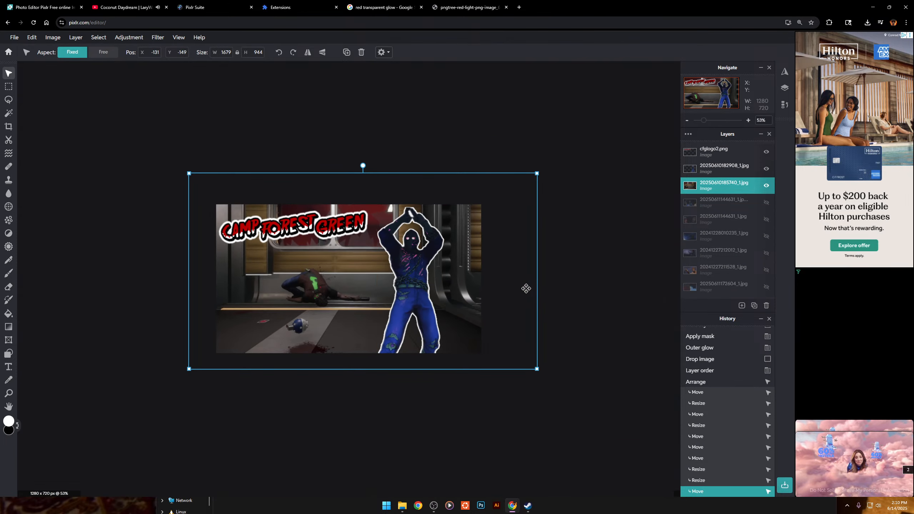
{"action": "scroll", "coordinate": [427, 276], "scroll_direction": "up", "scroll_amount": 4}
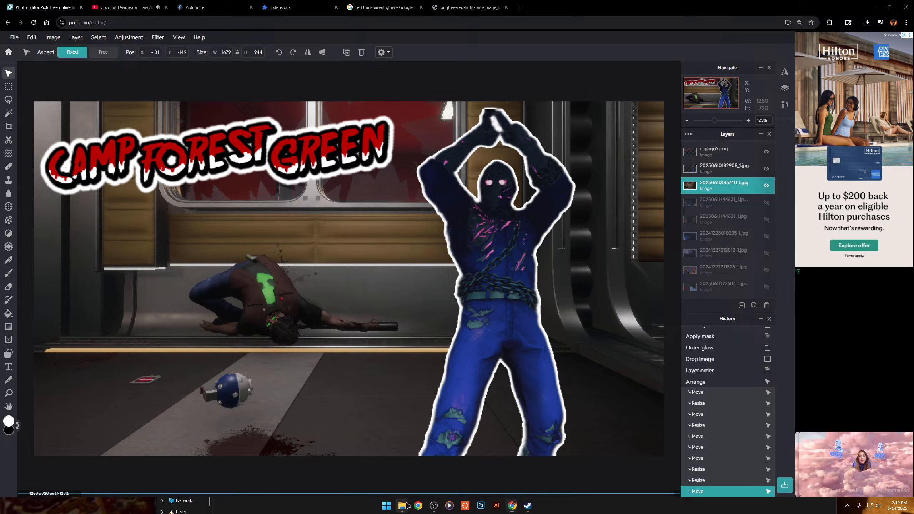
In File Explorer, open the Chad Cut Outs folder under Youtube, LarysLand, Youtube (Friday The 13th), Chad Cut Out Assets.
{"action": "mouse_move", "coordinate": [407, 506]}
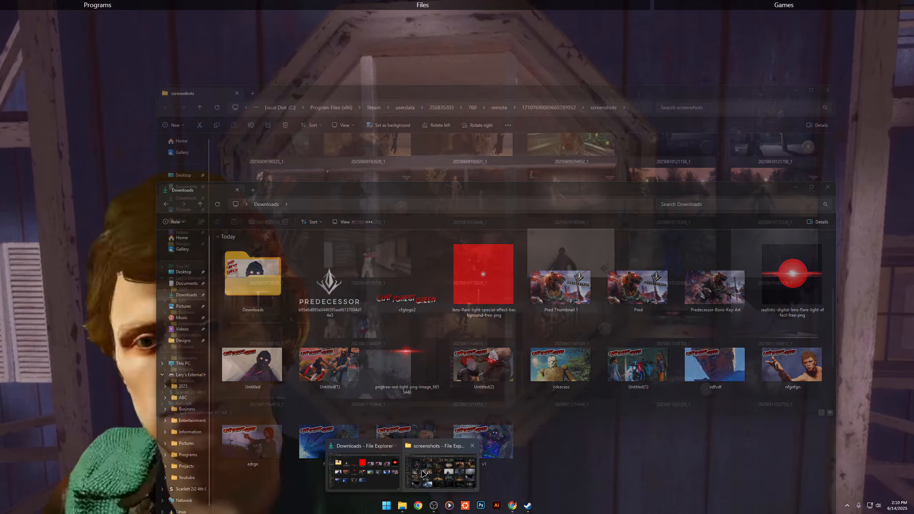
{"action": "left_click", "coordinate": [424, 474]}
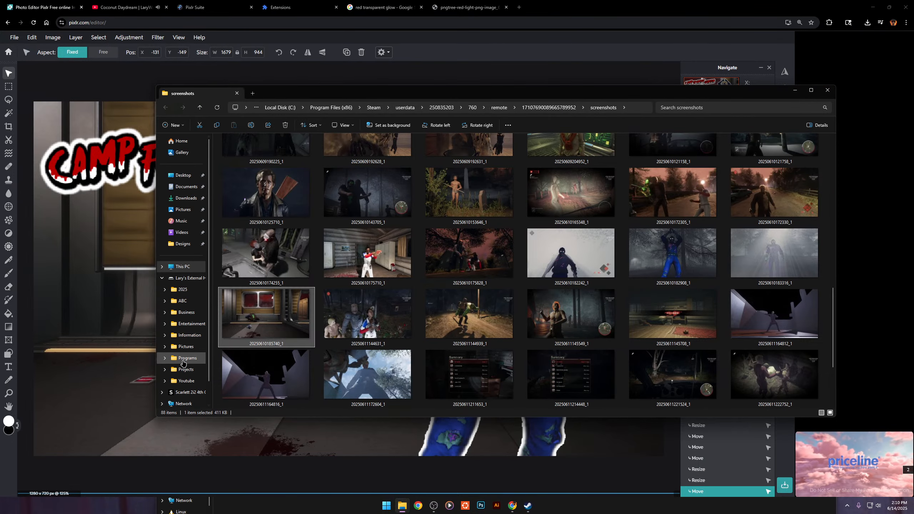
{"action": "left_click", "coordinate": [186, 381]}
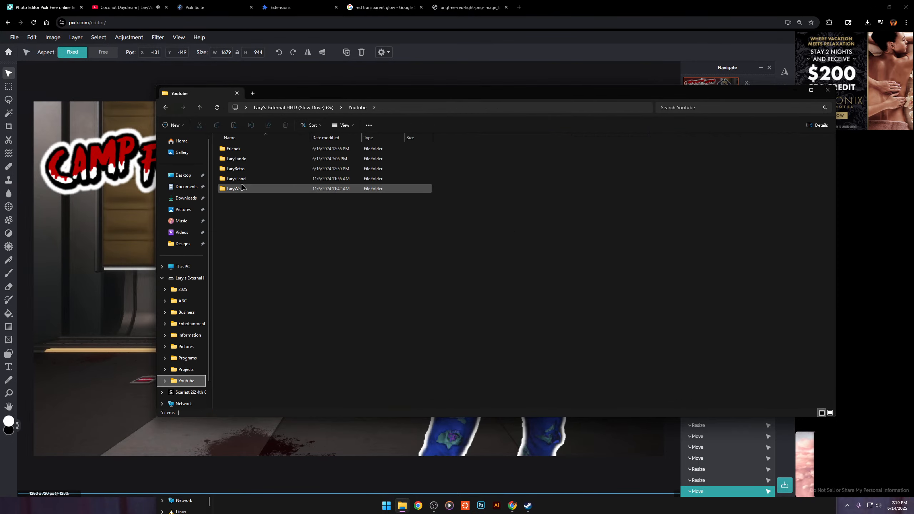
{"action": "double_click", "coordinate": [237, 179]}
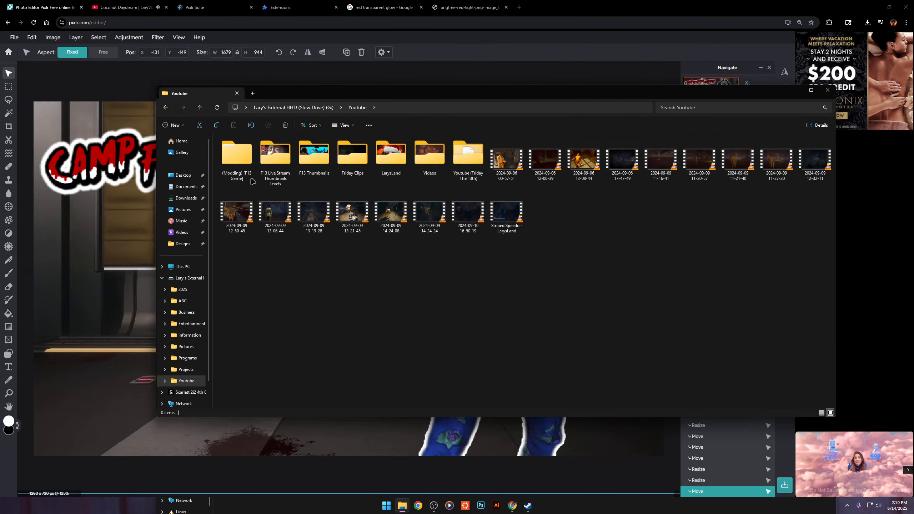
{"action": "double_click", "coordinate": [476, 162]}
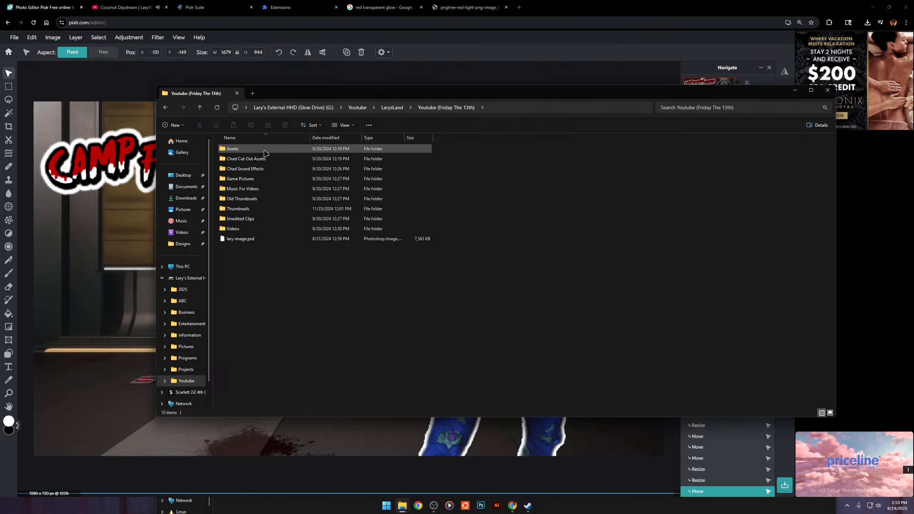
{"action": "double_click", "coordinate": [265, 152]}
{"action": "left_click", "coordinate": [166, 108]}
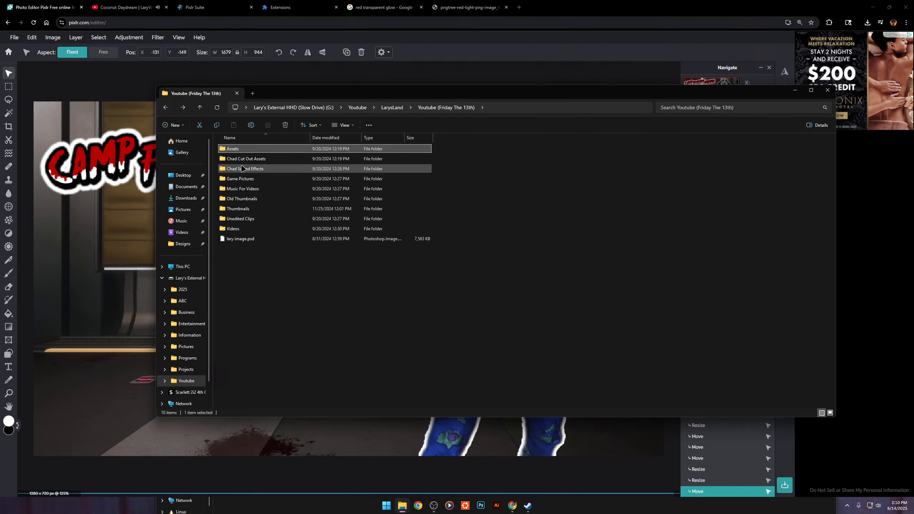
{"action": "double_click", "coordinate": [252, 158]}
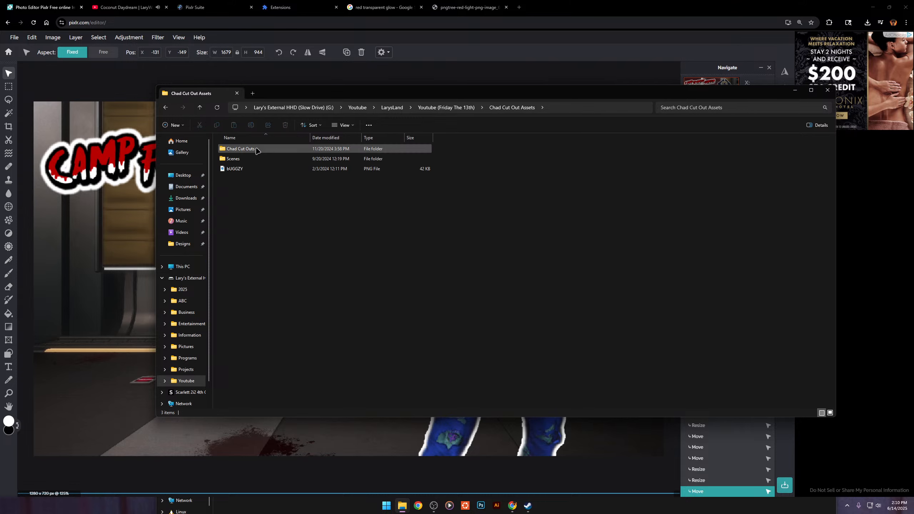
{"action": "double_click", "coordinate": [258, 151]}
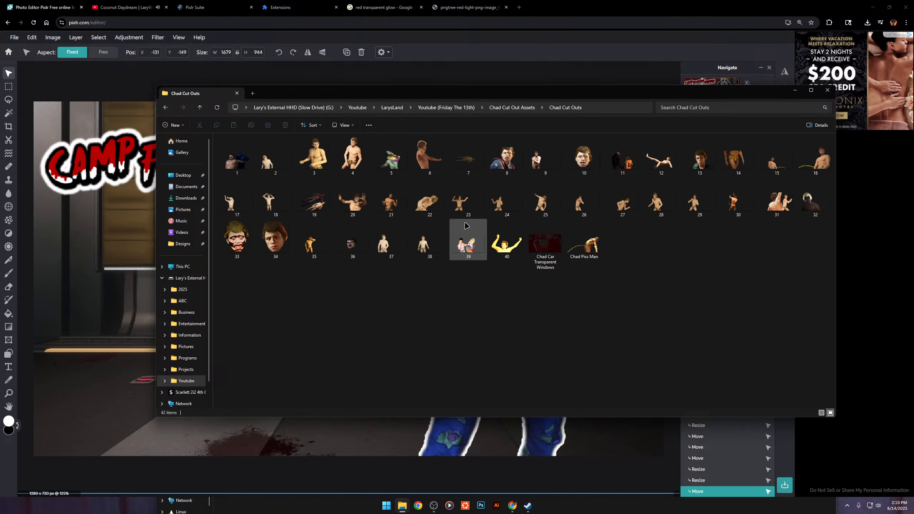
Add the Chad Piss Man cut-out to the current document as a layer and hide the masked figure layer.
{"action": "scroll", "coordinate": [466, 226], "scroll_direction": "up", "scroll_amount": 4, "text": "ctrl"}
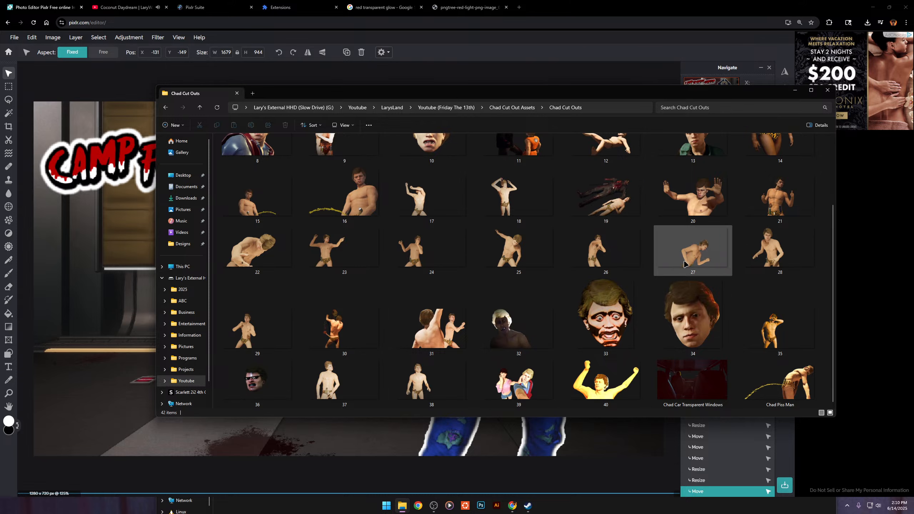
{"action": "left_click_drag", "start_coordinate": [780, 382], "coordinate": [267, 356]}
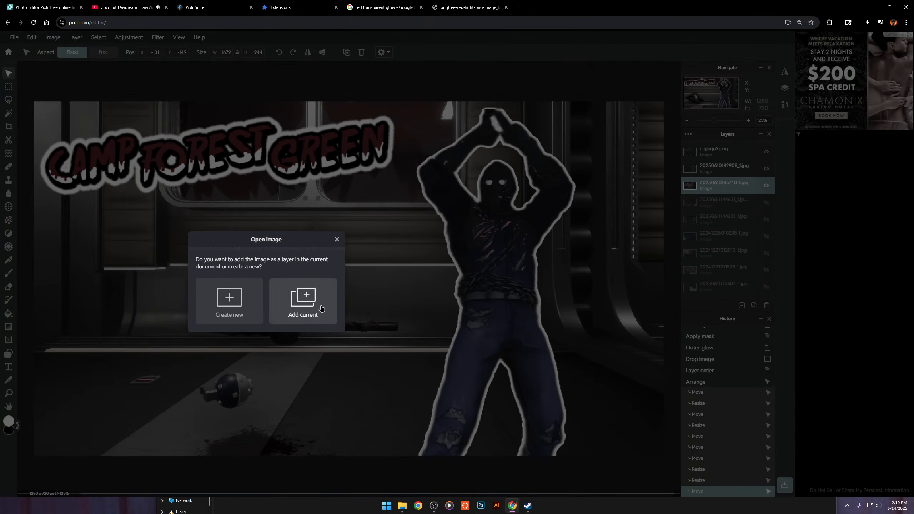
{"action": "scroll", "coordinate": [515, 233], "scroll_direction": "down", "scroll_amount": 3}
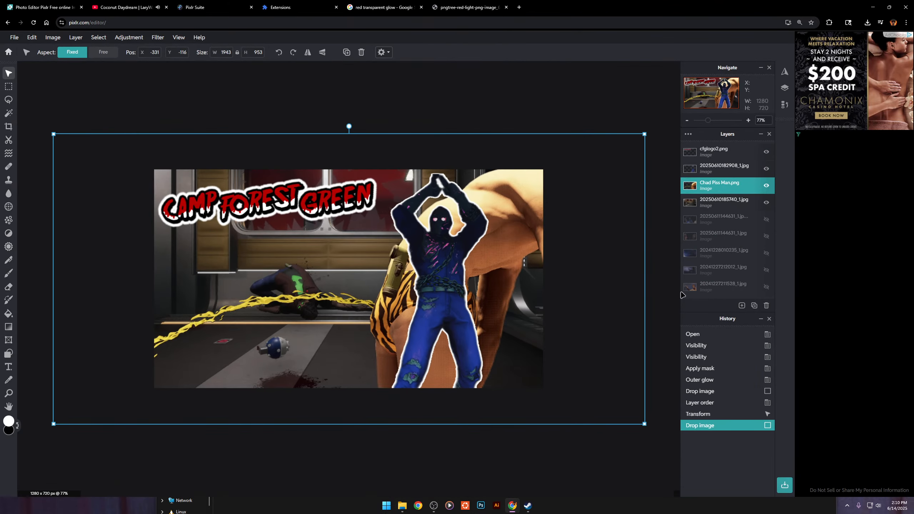
{"action": "left_click", "coordinate": [767, 169]}
{"action": "scroll", "coordinate": [473, 269], "scroll_direction": "down", "scroll_amount": 3}
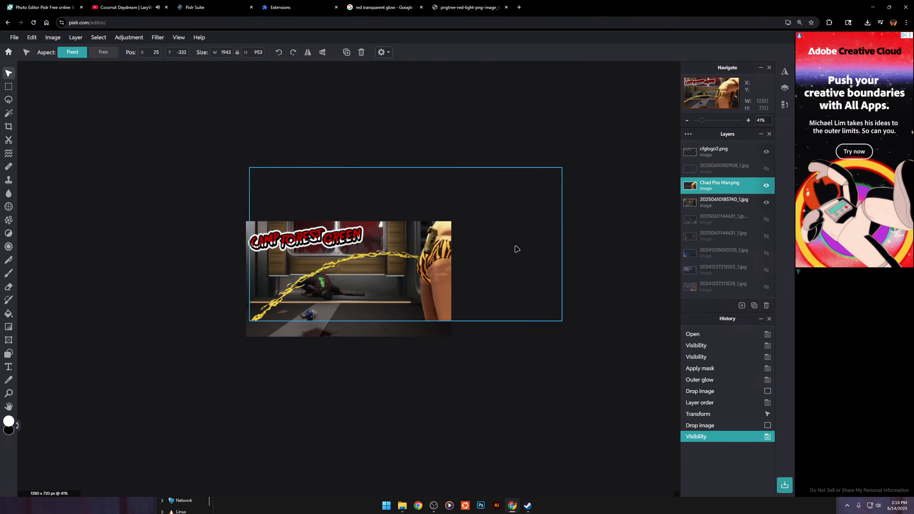
Scale the Chad Piss Man cut-out to about 1198 × 588 and position it at about X 82, Y 132.
{"action": "left_click_drag", "start_coordinate": [517, 249], "coordinate": [468, 281]}
{"action": "left_click_drag", "start_coordinate": [516, 201], "coordinate": [419, 277]}
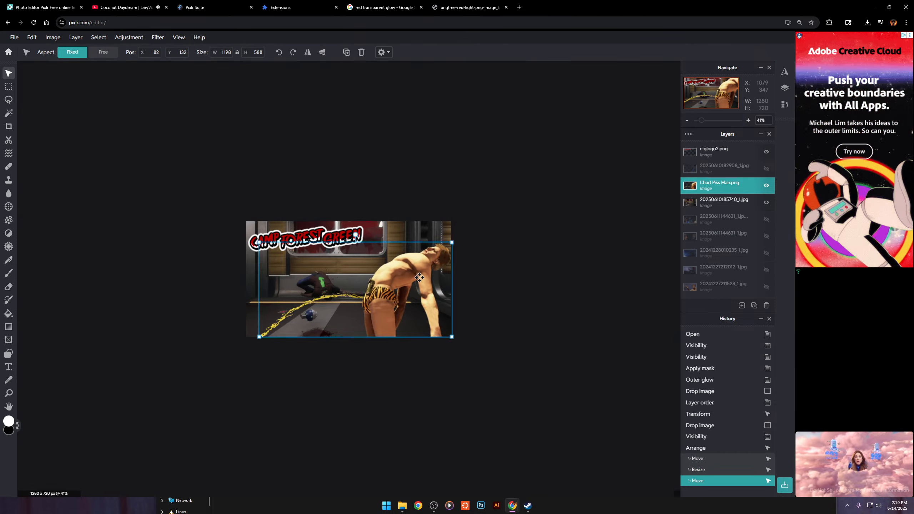
{"action": "scroll", "coordinate": [419, 277], "scroll_direction": "up", "scroll_amount": 9}
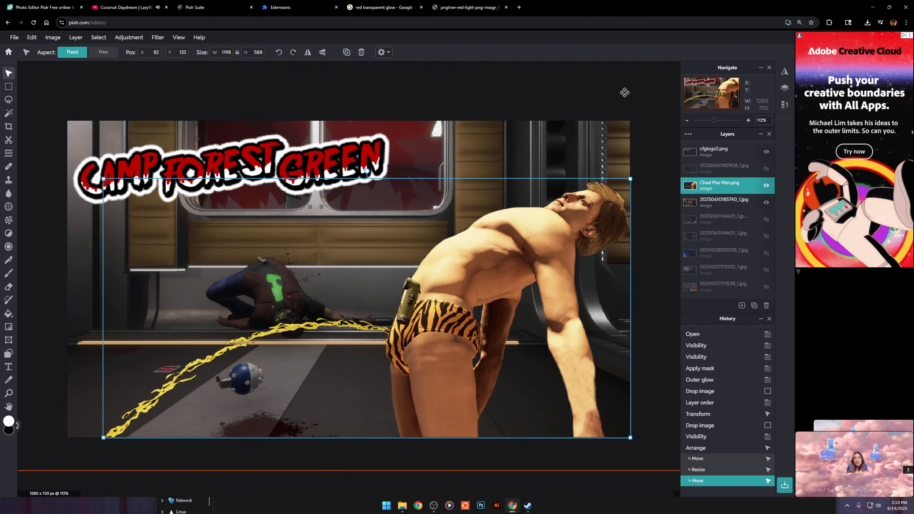
{"action": "left_click", "coordinate": [625, 92]}
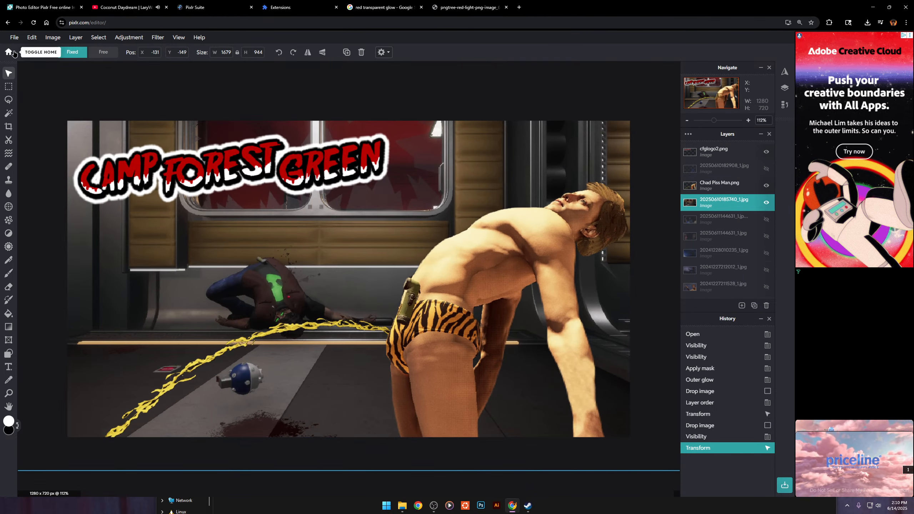
{"action": "left_click", "coordinate": [157, 37]}
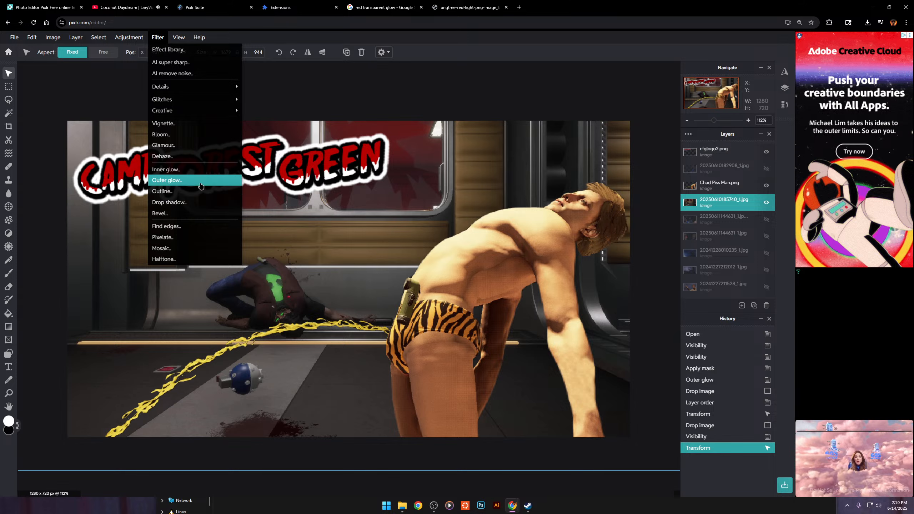
{"action": "left_click", "coordinate": [213, 180]}
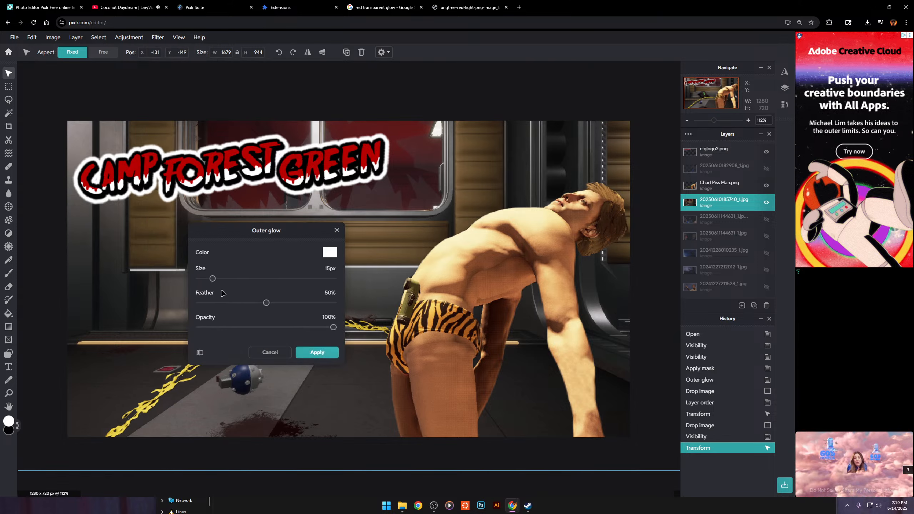
{"action": "left_click", "coordinate": [269, 353]}
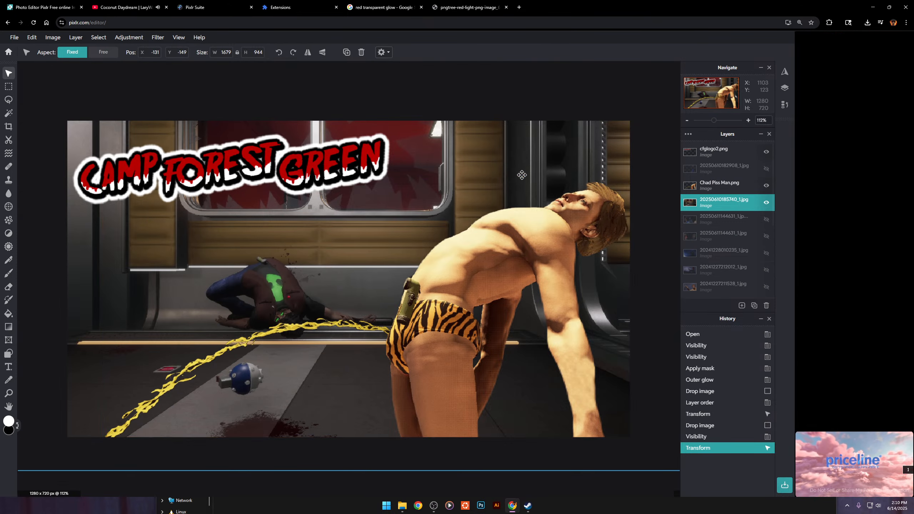
Try an outer glow of about 89 px on the train interior background layer and undo it.
{"action": "left_click", "coordinate": [158, 37]}
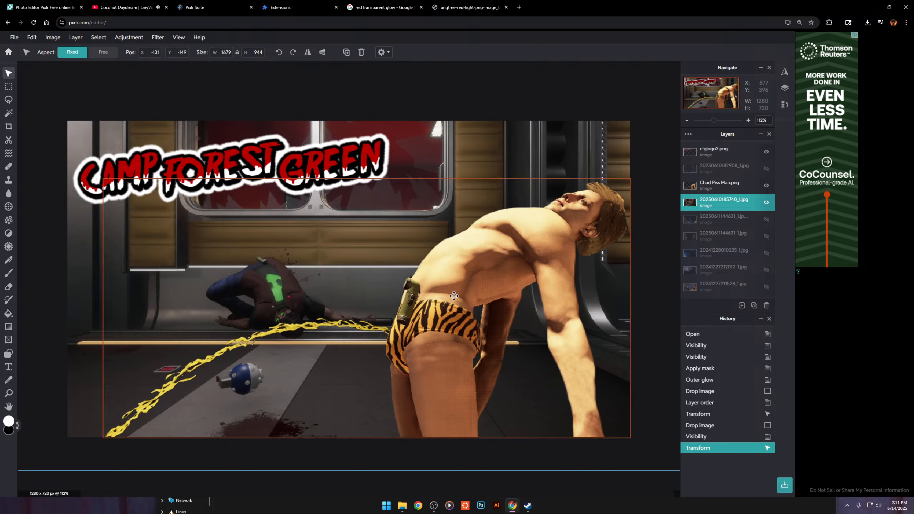
{"action": "left_click", "coordinate": [159, 37]}
{"action": "left_click", "coordinate": [170, 182]}
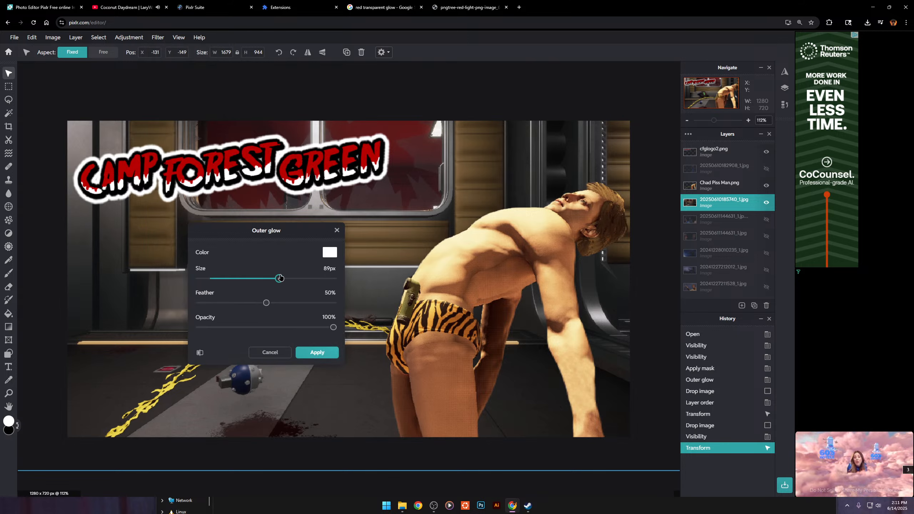
{"action": "left_click", "coordinate": [315, 351]}
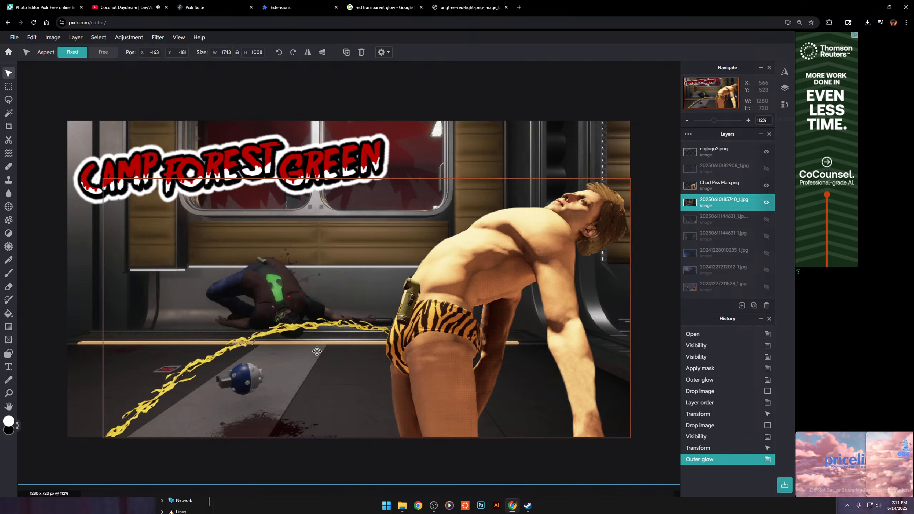
{"action": "key", "text": "ctrl+z"}
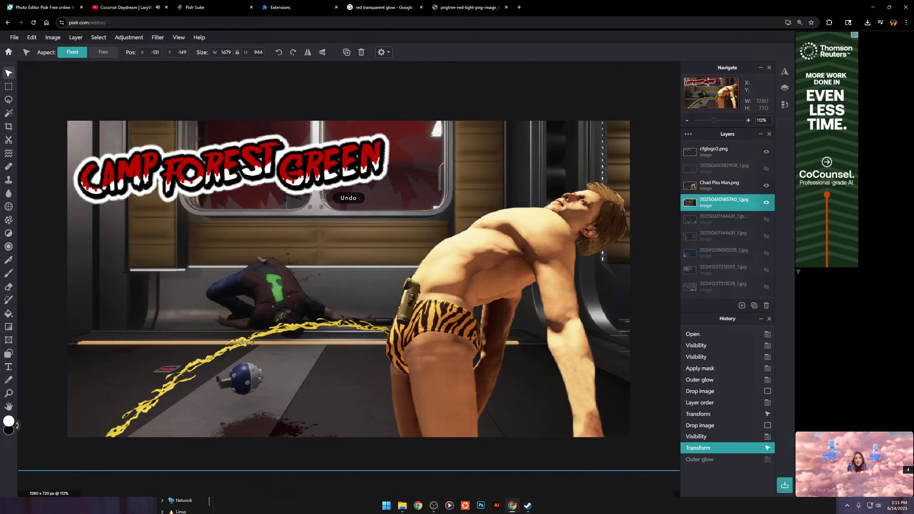
Delete the Chad Piss Man cut-out layer from the composition.
{"action": "key", "text": "ctrl+minus"}
{"action": "scroll", "coordinate": [503, 208], "scroll_direction": "down", "scroll_amount": 2}
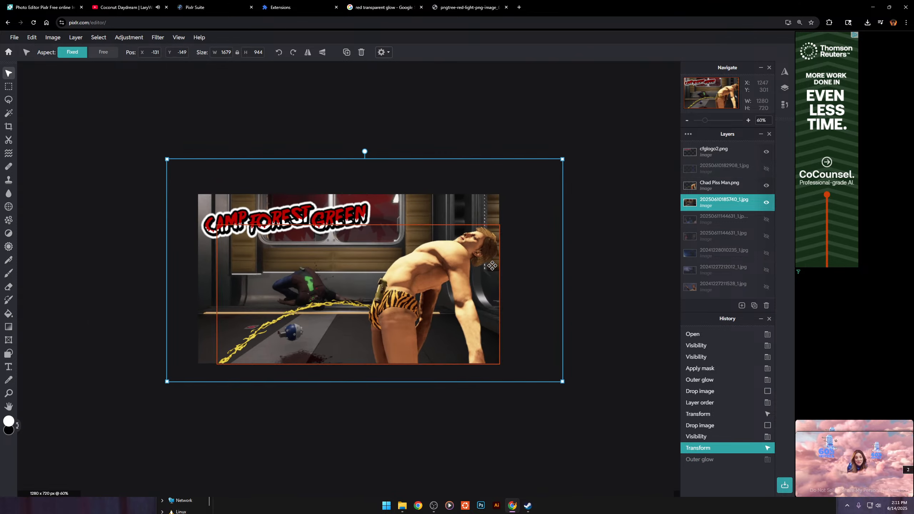
{"action": "key", "text": "F12"}
{"action": "left_click", "coordinate": [294, 299]}
{"action": "key", "text": "Delete"}
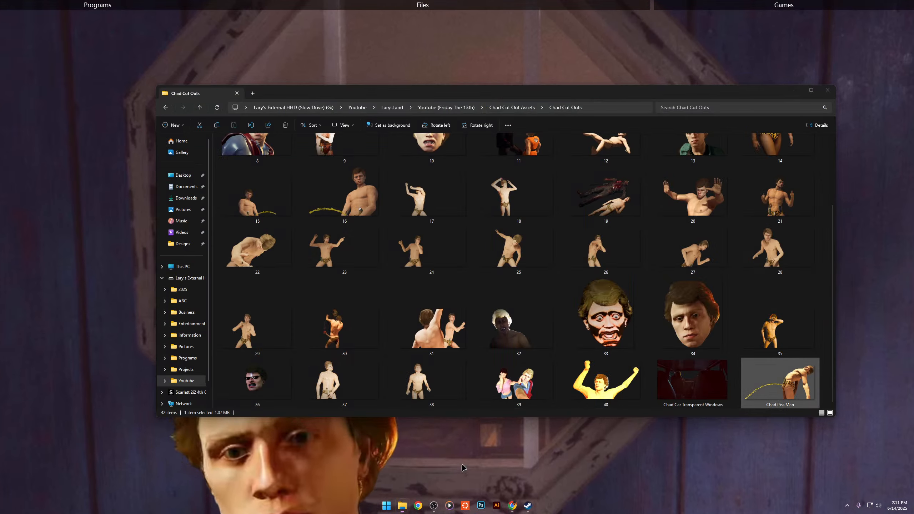
Add the face cut-out 33.png from the Chad Cut Outs folder to the current document as a layer.
{"action": "left_click", "coordinate": [365, 468]}
{"action": "left_click_drag", "start_coordinate": [608, 317], "coordinate": [182, 310]}
{"action": "left_click", "coordinate": [204, 302]}
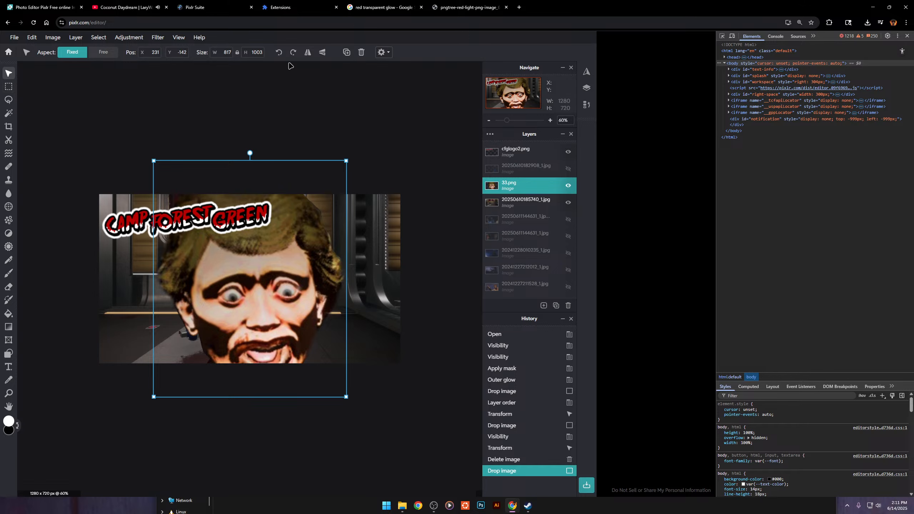
Flip the 33.png face cut-out horizontally and move it to about X 751, Y -178.
{"action": "left_click_drag", "start_coordinate": [305, 346], "coordinate": [428, 333]}
{"action": "left_click", "coordinate": [386, 417]}
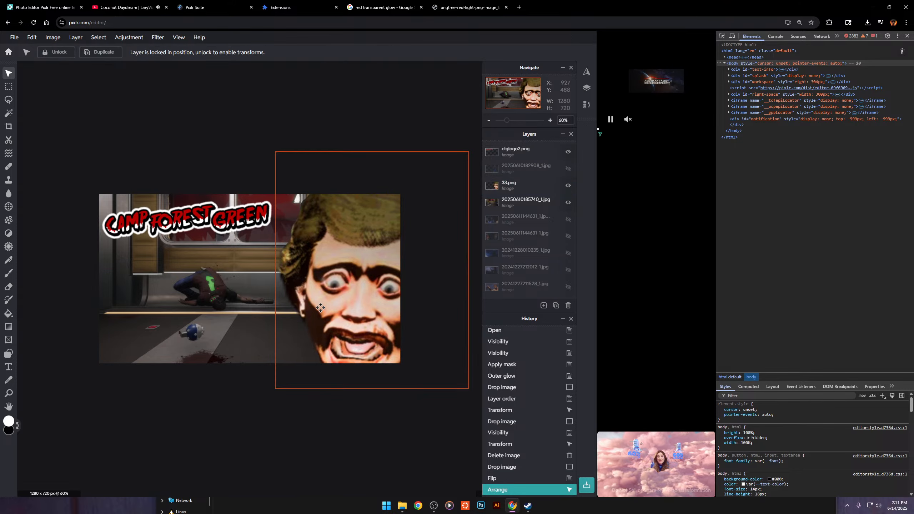
{"action": "scroll", "coordinate": [320, 308], "scroll_direction": "up", "scroll_amount": 3}
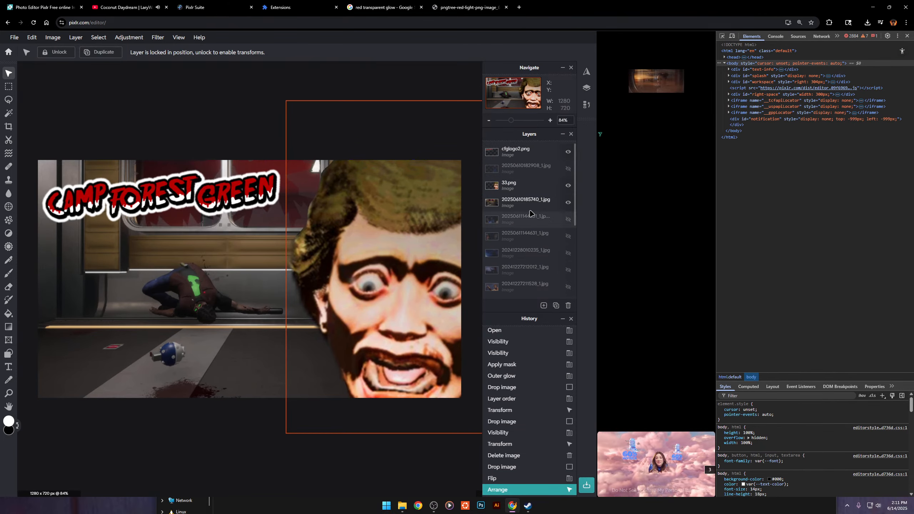
Apply a white outer glow to the 33.png face layer with size 14 px, feather 50% and opacity 100%.
{"action": "left_click", "coordinate": [518, 186]}
{"action": "left_click", "coordinate": [158, 38]}
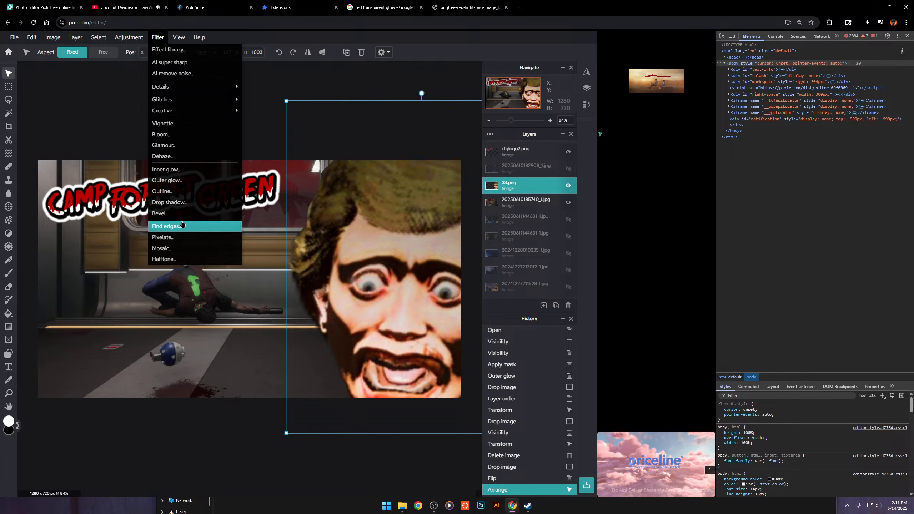
{"action": "left_click", "coordinate": [167, 180]}
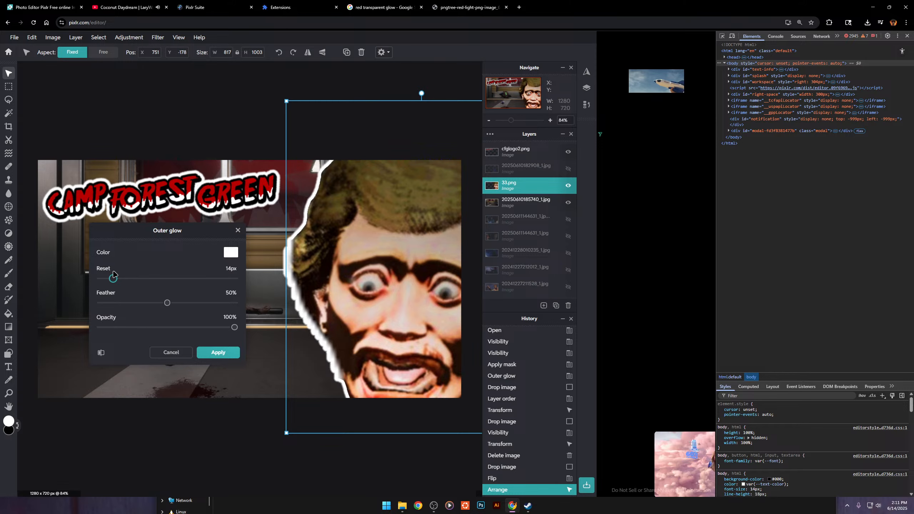
{"action": "left_click", "coordinate": [219, 353]}
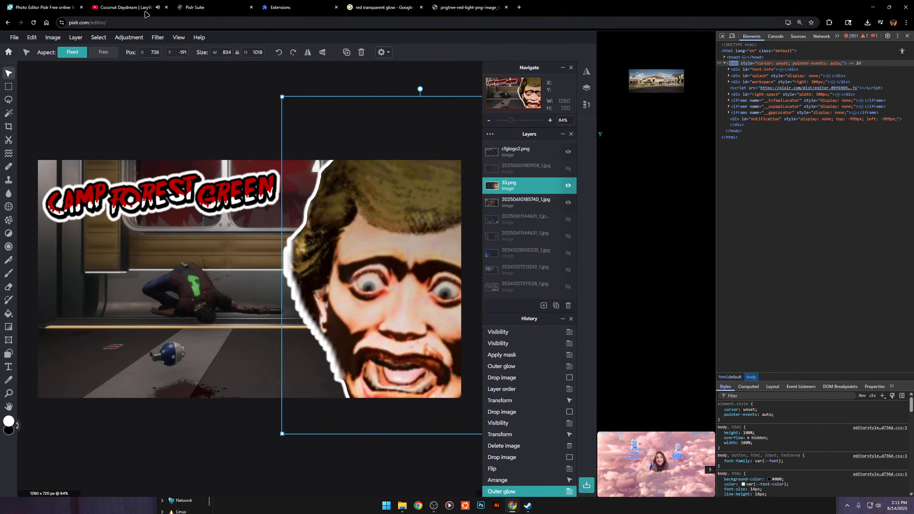
Inspect the glow along the face cut-out's edge up close and undo the outer glow.
{"action": "left_click", "coordinate": [158, 37]}
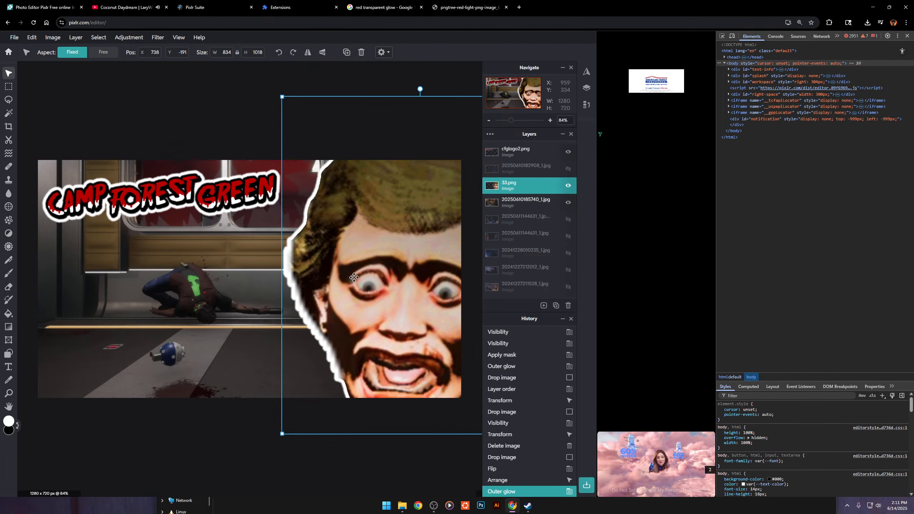
{"action": "left_click", "coordinate": [300, 481]}
{"action": "scroll", "coordinate": [318, 331], "scroll_direction": "up", "scroll_amount": 3}
{"action": "scroll", "coordinate": [336, 388], "scroll_direction": "up", "scroll_amount": 5}
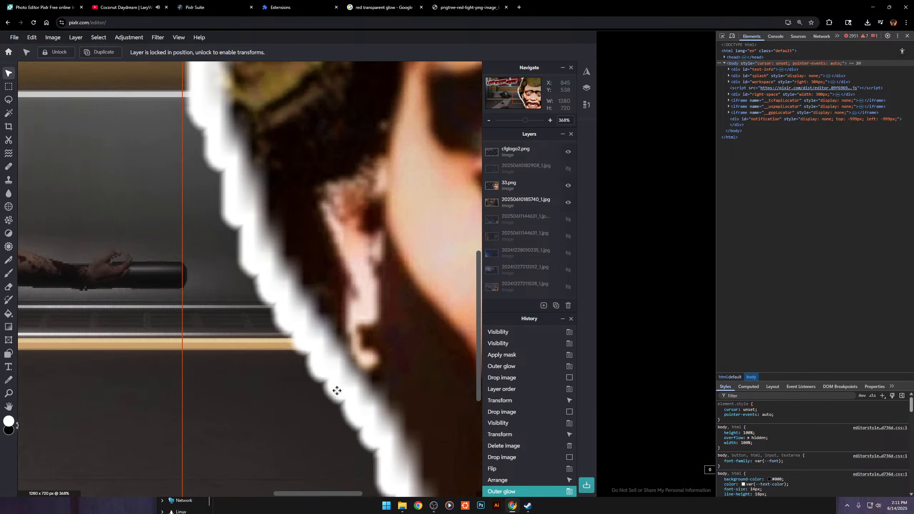
{"action": "key", "text": "ctrl+z"}
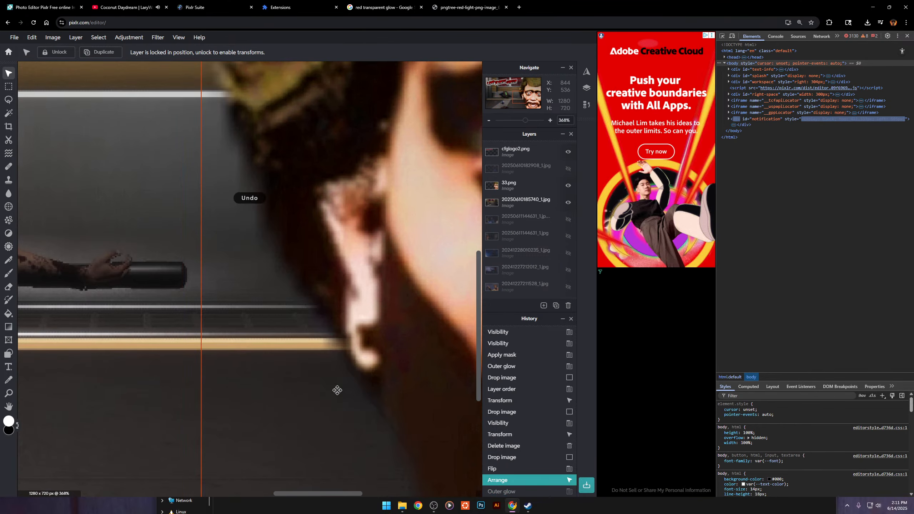
{"action": "scroll", "coordinate": [342, 357], "scroll_direction": "down", "scroll_amount": 4}
{"action": "scroll", "coordinate": [349, 323], "scroll_direction": "down", "scroll_amount": 3}
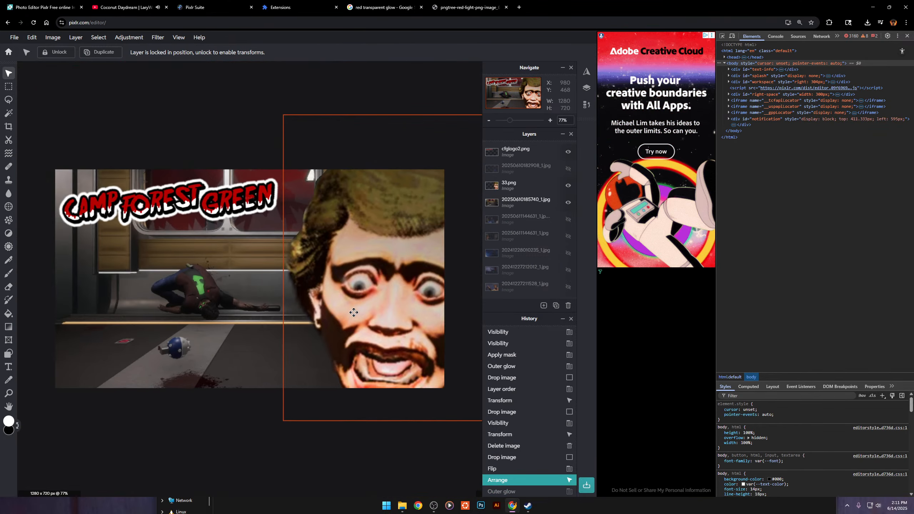
Apply a black drop shadow to the 33.png face layer with 79% opacity, 21 px blur, X offset -26 px and Y offset 20 px.
{"action": "left_click", "coordinate": [152, 39]}
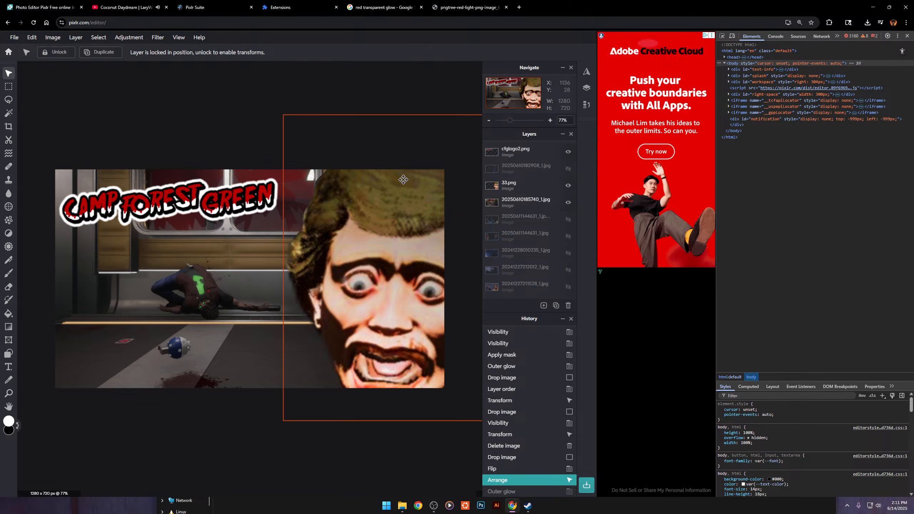
{"action": "left_click", "coordinate": [514, 185]}
{"action": "left_click", "coordinate": [159, 38]}
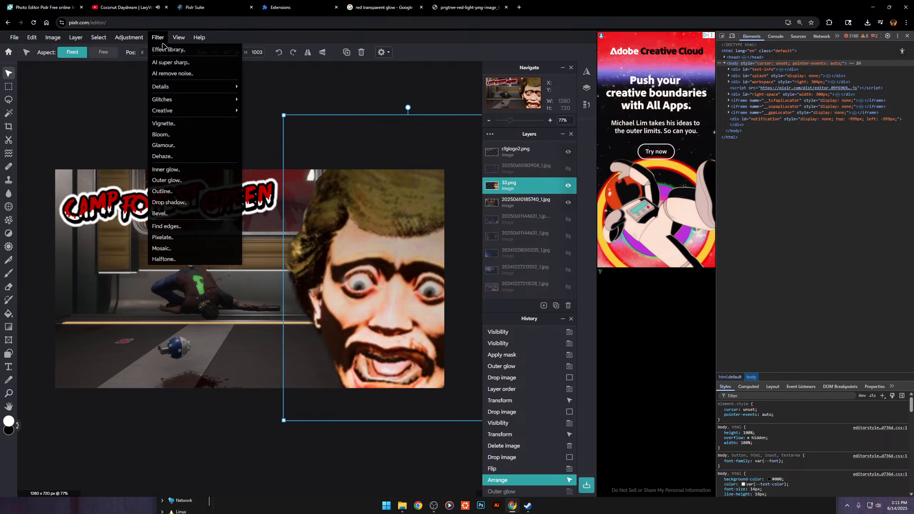
{"action": "left_click", "coordinate": [187, 201]}
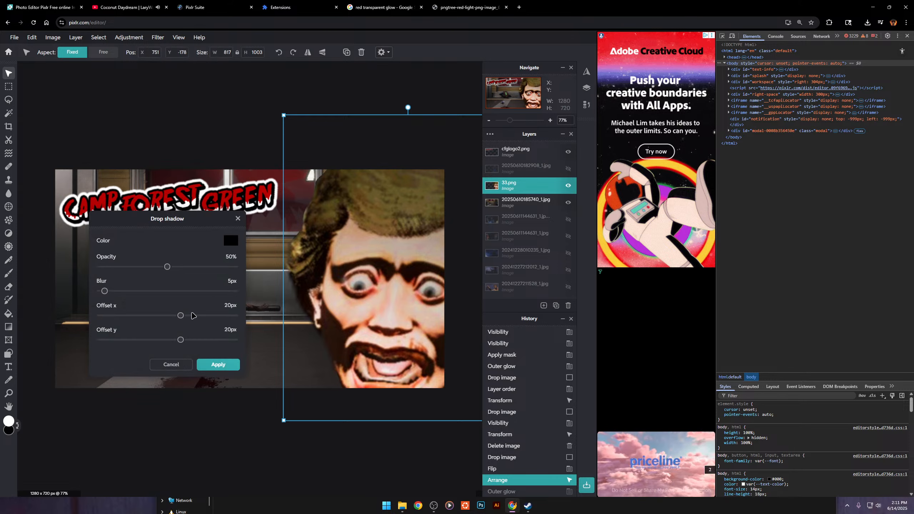
{"action": "left_click_drag", "start_coordinate": [181, 315], "coordinate": [149, 312]}
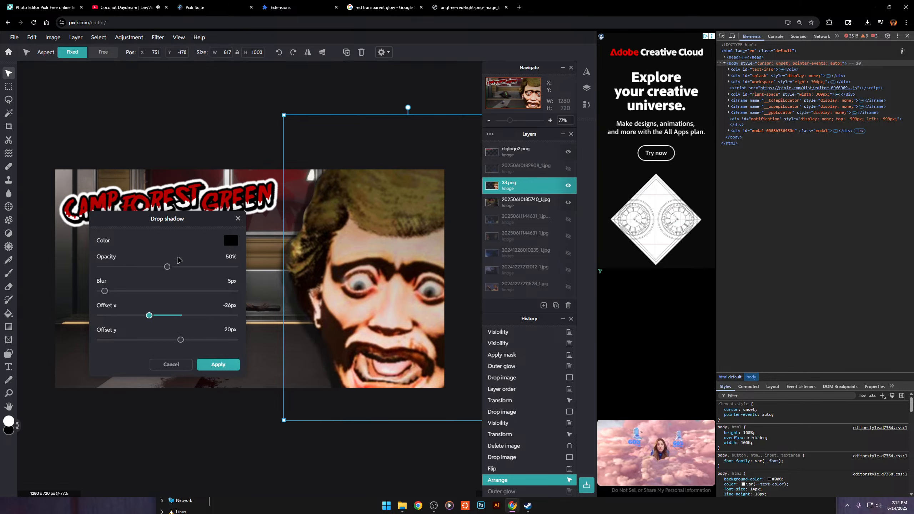
{"action": "left_click_drag", "start_coordinate": [167, 266], "coordinate": [208, 276]}
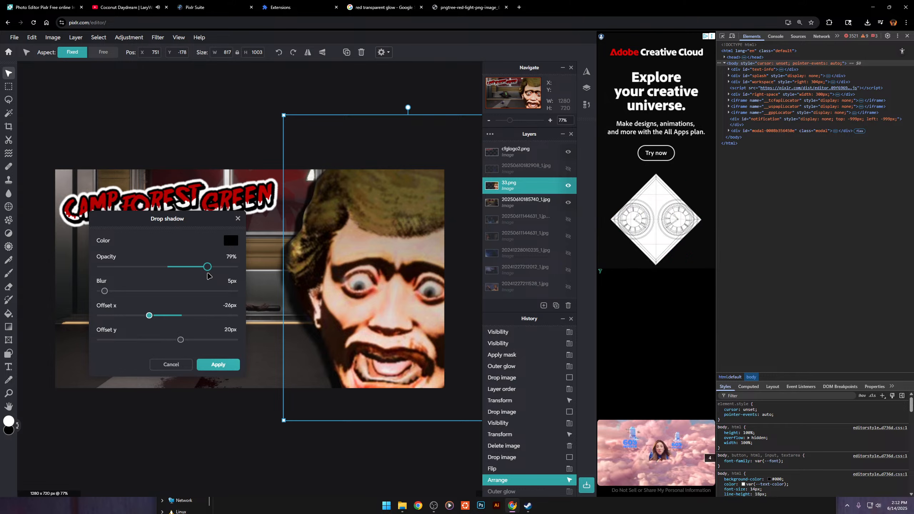
{"action": "left_click_drag", "start_coordinate": [105, 291], "coordinate": [125, 294]}
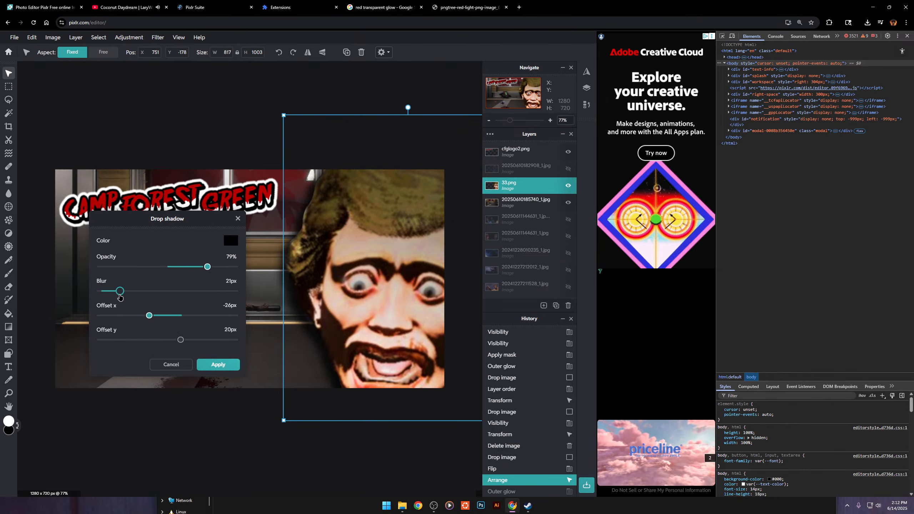
{"action": "left_click", "coordinate": [216, 365]}
{"action": "scroll", "coordinate": [339, 451], "scroll_direction": "down", "scroll_amount": 5}
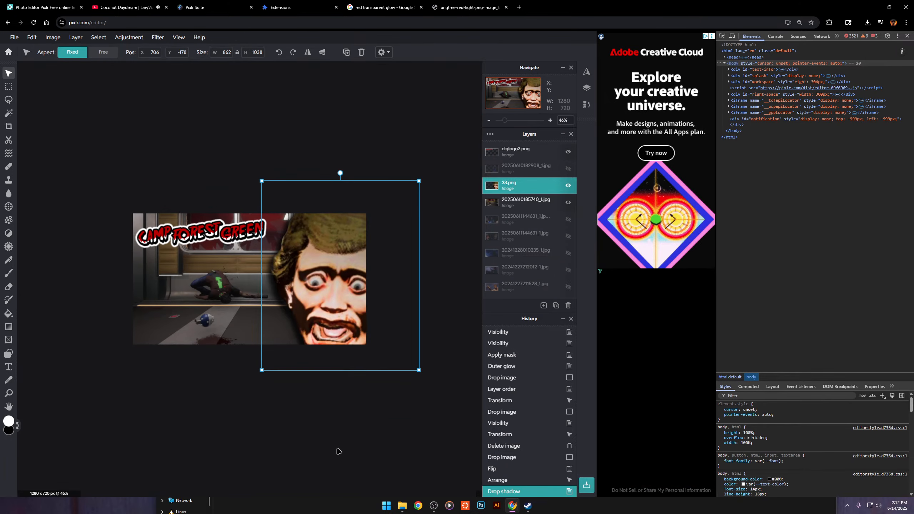
{"action": "left_click", "coordinate": [339, 451]}
{"action": "scroll", "coordinate": [327, 295], "scroll_direction": "up", "scroll_amount": 6}
{"action": "scroll", "coordinate": [328, 295], "scroll_direction": "up", "scroll_amount": 5}
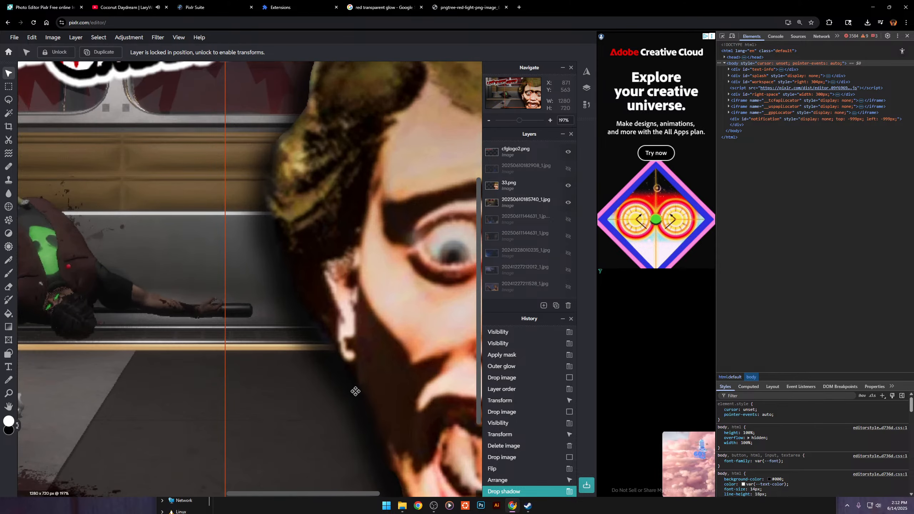
{"action": "scroll", "coordinate": [355, 390], "scroll_direction": "down", "scroll_amount": 5}
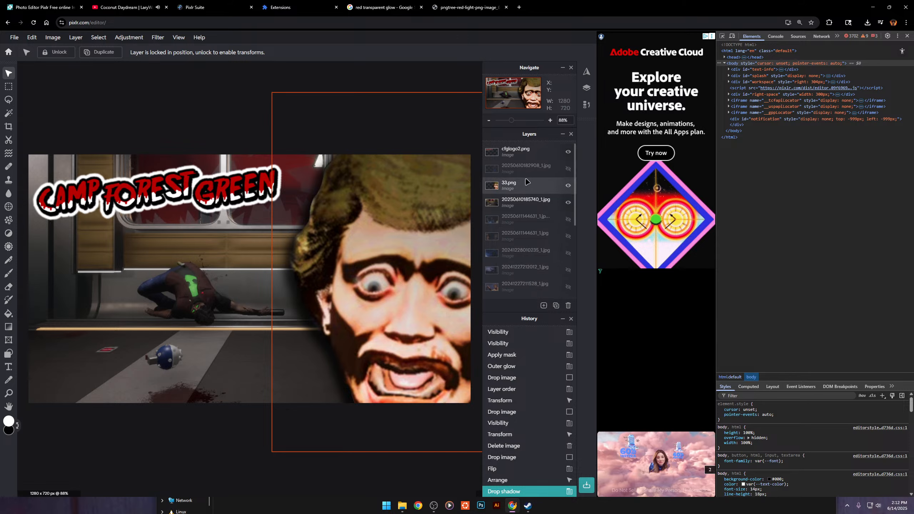
Select the 33.png face layer and rasterize it.
{"action": "double_click", "coordinate": [512, 190]}
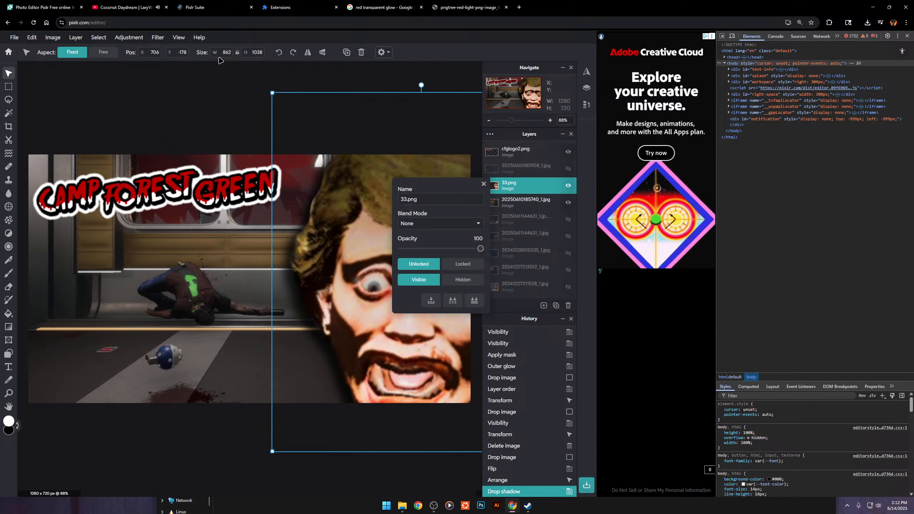
{"action": "left_click", "coordinate": [53, 37]}
{"action": "left_click", "coordinate": [76, 37]}
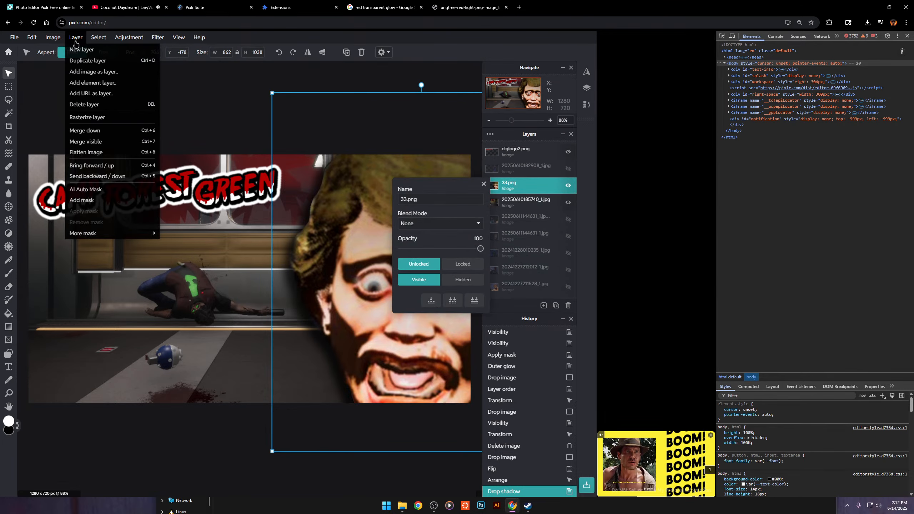
{"action": "left_click", "coordinate": [100, 117]}
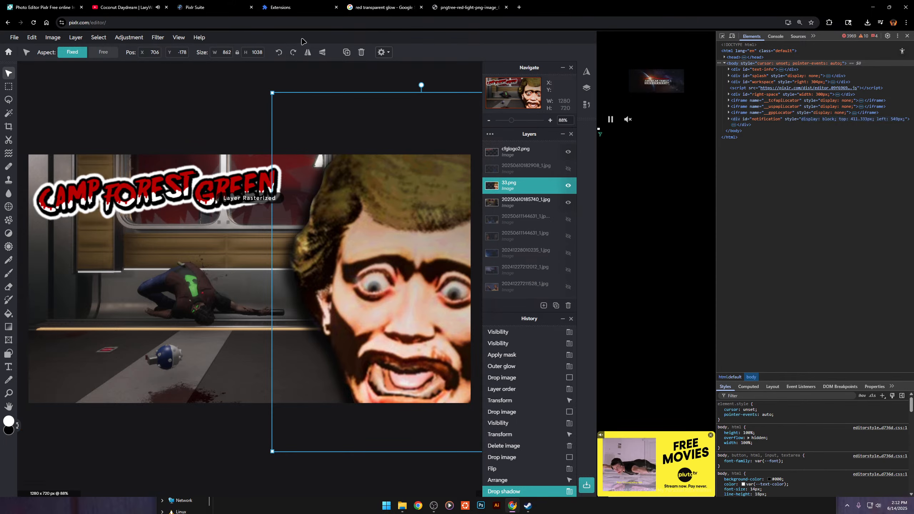
Apply a white drop shadow to the 33.png face layer with 21% opacity, 33 px blur, X offset 9 px and Y offset 20 px.
{"action": "left_click", "coordinate": [179, 37]}
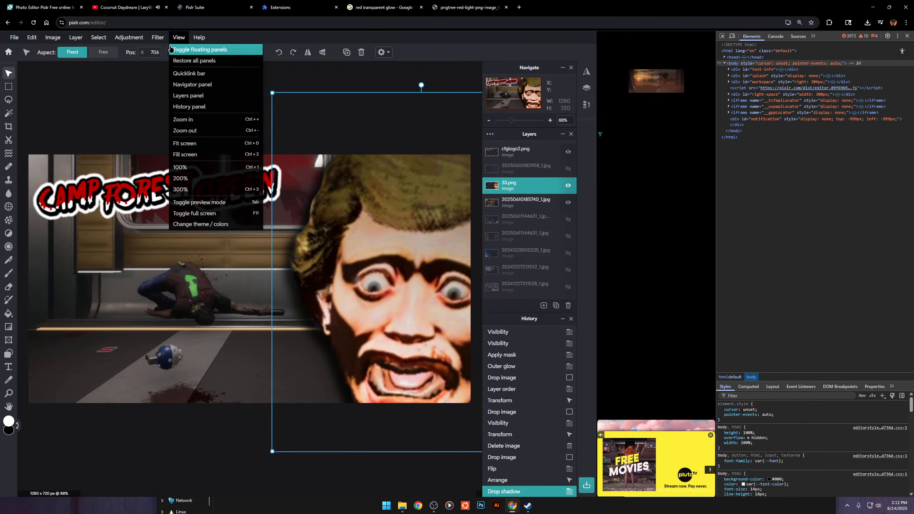
{"action": "left_click", "coordinate": [157, 37]}
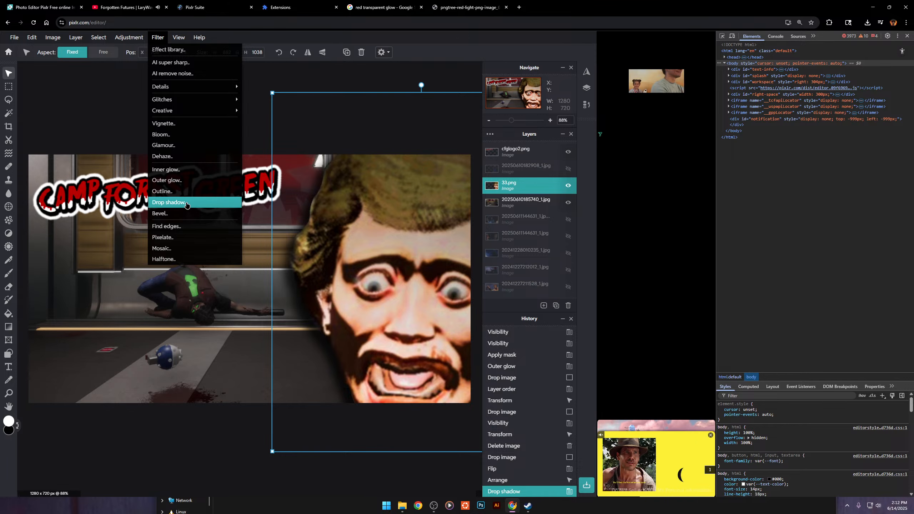
{"action": "left_click", "coordinate": [172, 203]}
{"action": "left_click", "coordinate": [233, 244]}
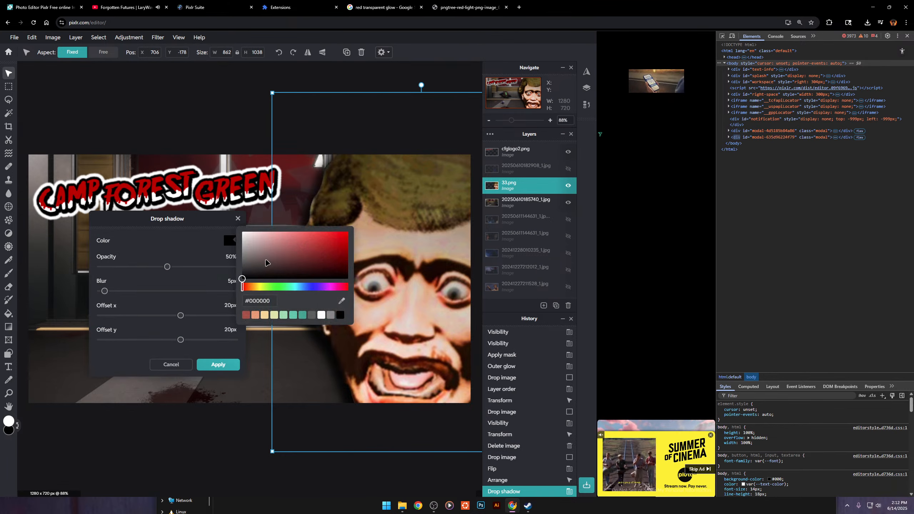
{"action": "left_click", "coordinate": [321, 315]}
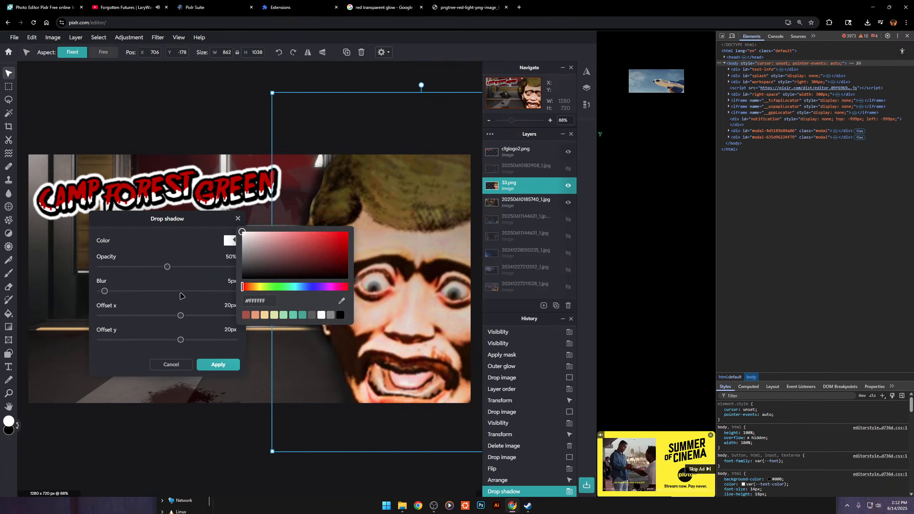
{"action": "left_click", "coordinate": [149, 249]}
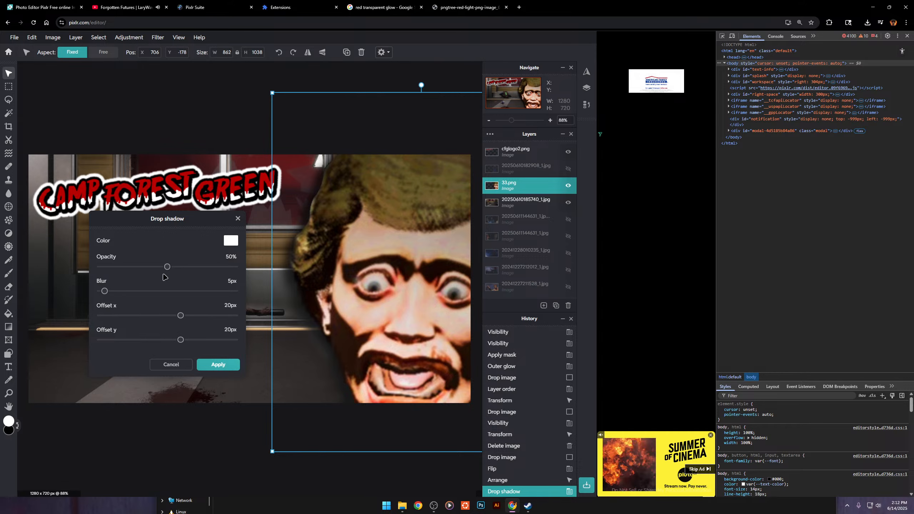
{"action": "left_click_drag", "start_coordinate": [182, 272], "coordinate": [205, 268]}
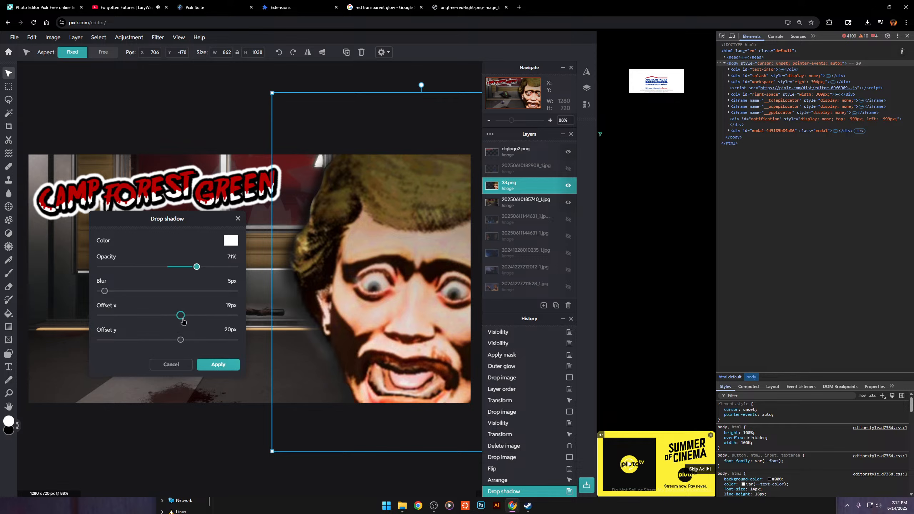
{"action": "mouse_move", "coordinate": [183, 321]}
{"action": "left_mouse_down"}
{"action": "mouse_move", "coordinate": [215, 322]}
{"action": "mouse_move", "coordinate": [90, 326]}
{"action": "mouse_move", "coordinate": [173, 318]}
{"action": "left_mouse_up"}
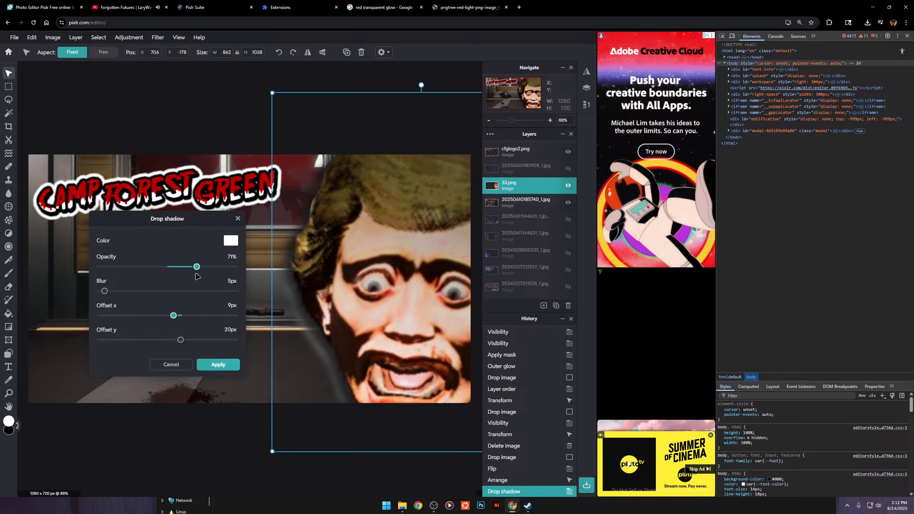
{"action": "left_click_drag", "start_coordinate": [197, 267], "coordinate": [140, 292]}
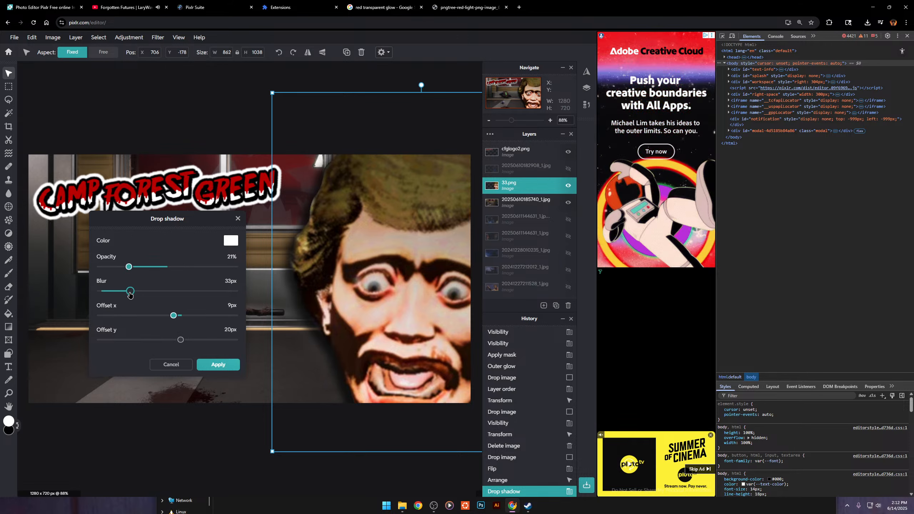
{"action": "left_click", "coordinate": [207, 365]}
{"action": "scroll", "coordinate": [340, 396], "scroll_direction": "up", "scroll_amount": 8}
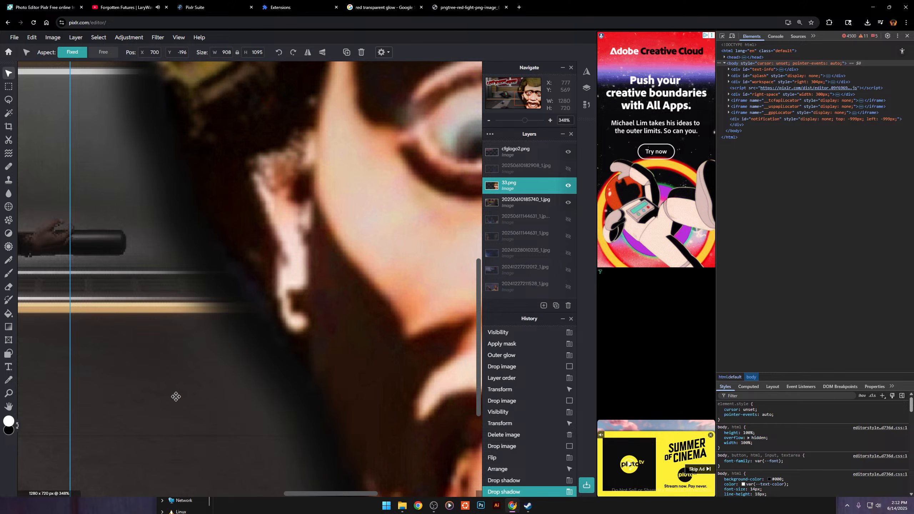
{"action": "scroll", "coordinate": [176, 396], "scroll_direction": "down", "scroll_amount": 10}
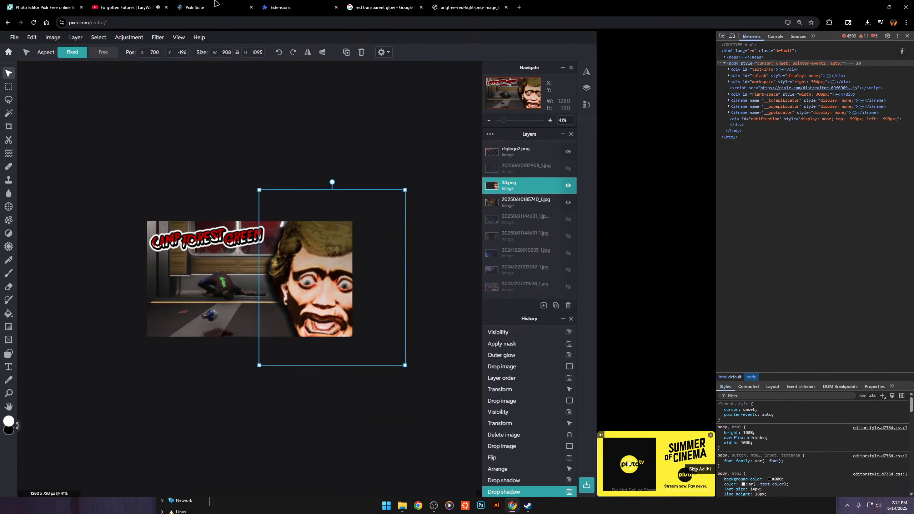
Switch to Pixlr Express and reopen the layered train interior thumbnail project there.
{"action": "left_click", "coordinate": [246, 132]}
{"action": "left_click", "coordinate": [231, 293]}
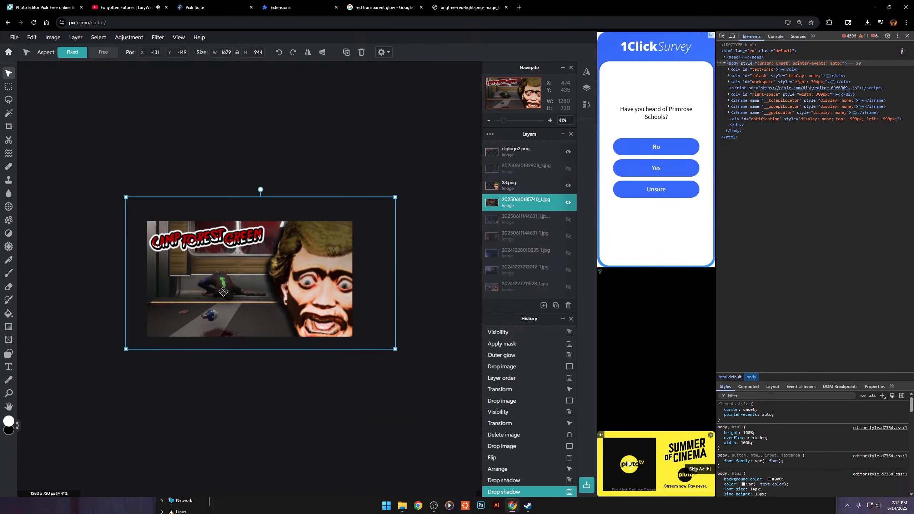
{"action": "scroll", "coordinate": [117, 252], "scroll_direction": "up", "scroll_amount": 5}
{"action": "scroll", "coordinate": [117, 252], "scroll_direction": "down", "scroll_amount": 2}
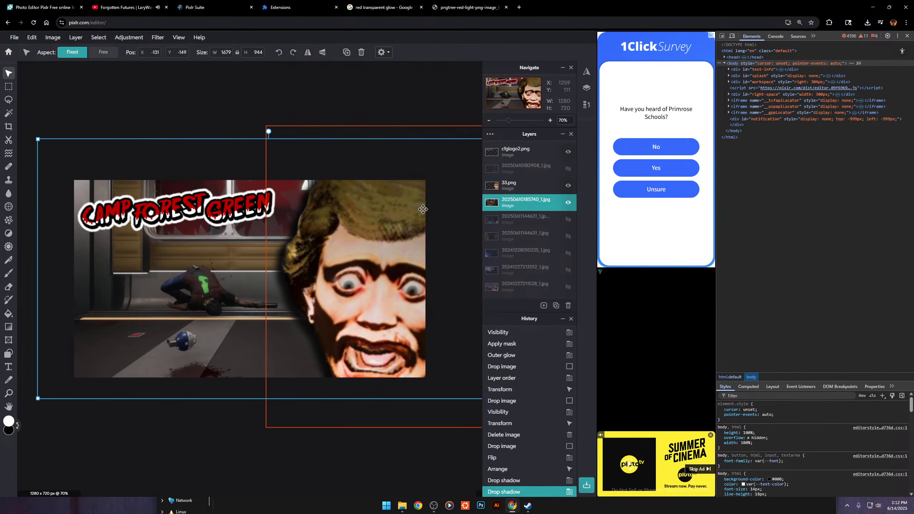
{"action": "left_click", "coordinate": [7, 52]}
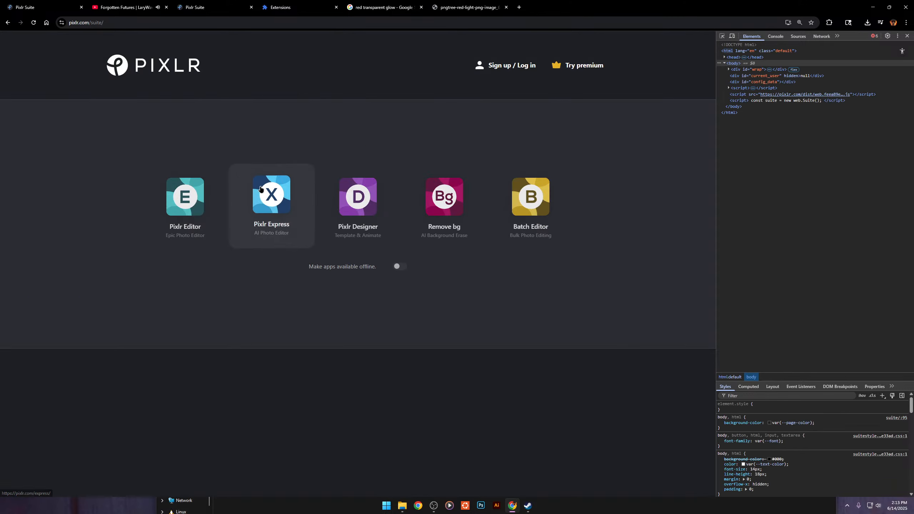
{"action": "left_click", "coordinate": [267, 193]}
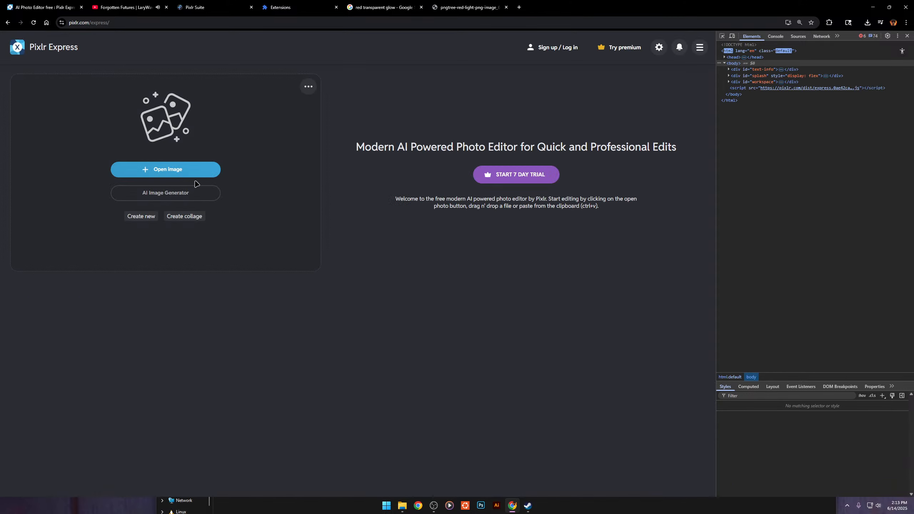
{"action": "left_click", "coordinate": [126, 246]}
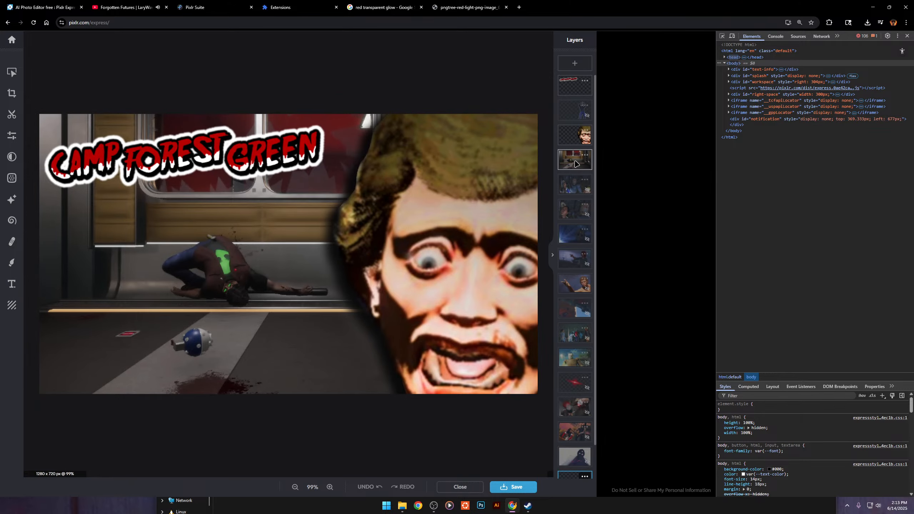
Apply the Pop adjustment to the train interior screenshot layer, with vibrance raised to 100 and saturation to 72.
{"action": "left_click", "coordinate": [575, 164]}
{"action": "left_click", "coordinate": [6, 140]}
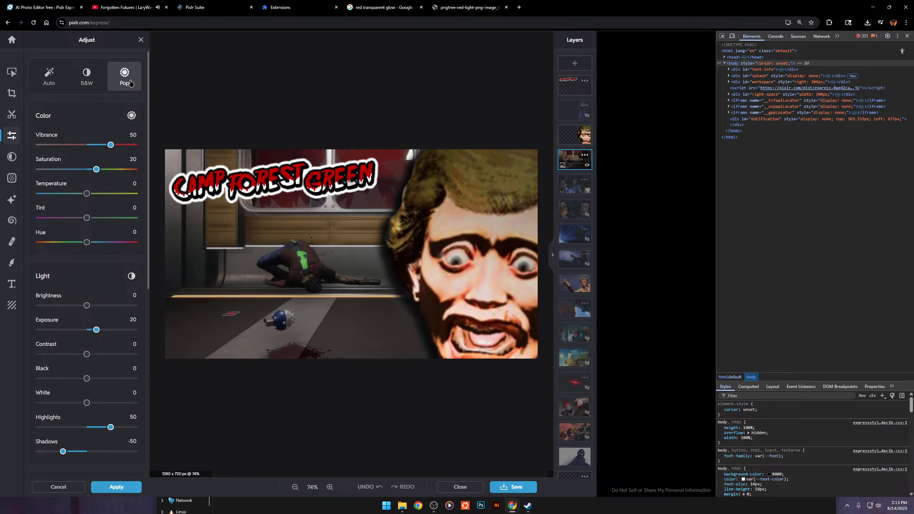
{"action": "left_click", "coordinate": [49, 75]}
{"action": "left_click", "coordinate": [124, 75]}
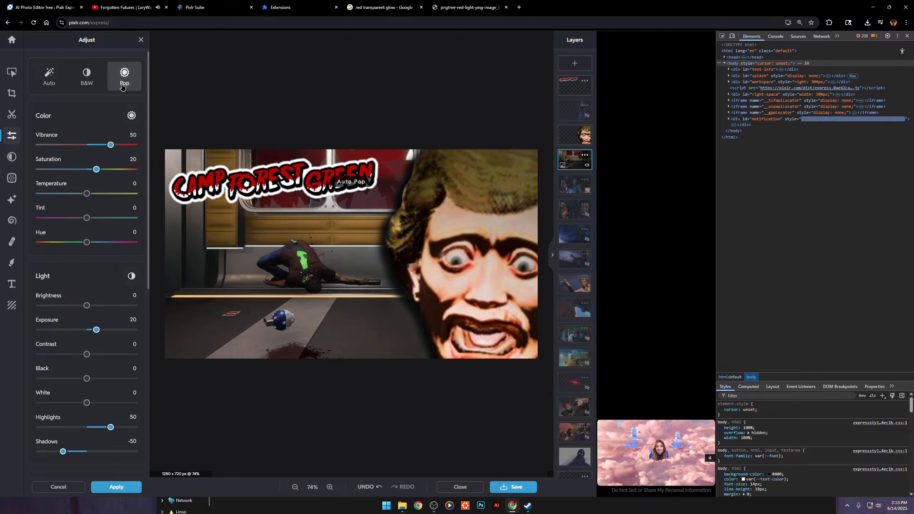
{"action": "left_click_drag", "start_coordinate": [110, 145], "coordinate": [236, 137]}
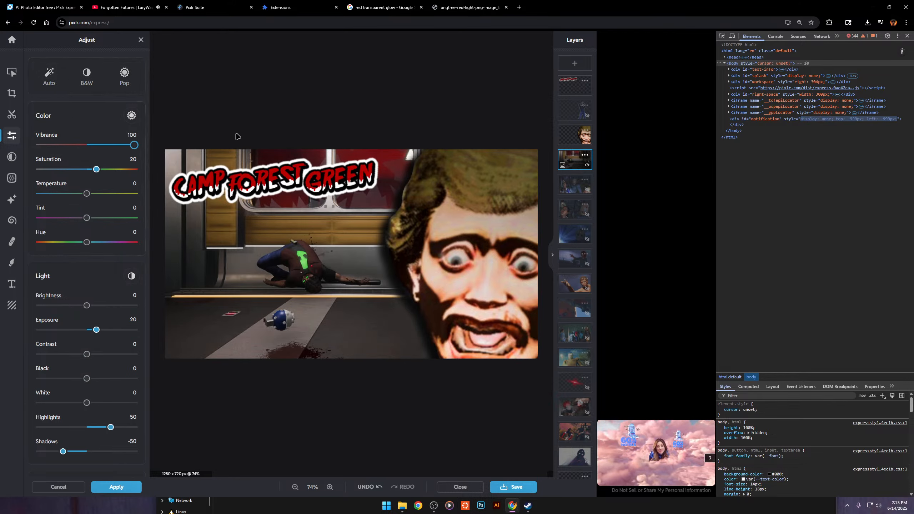
{"action": "left_click_drag", "start_coordinate": [98, 174], "coordinate": [116, 168]}
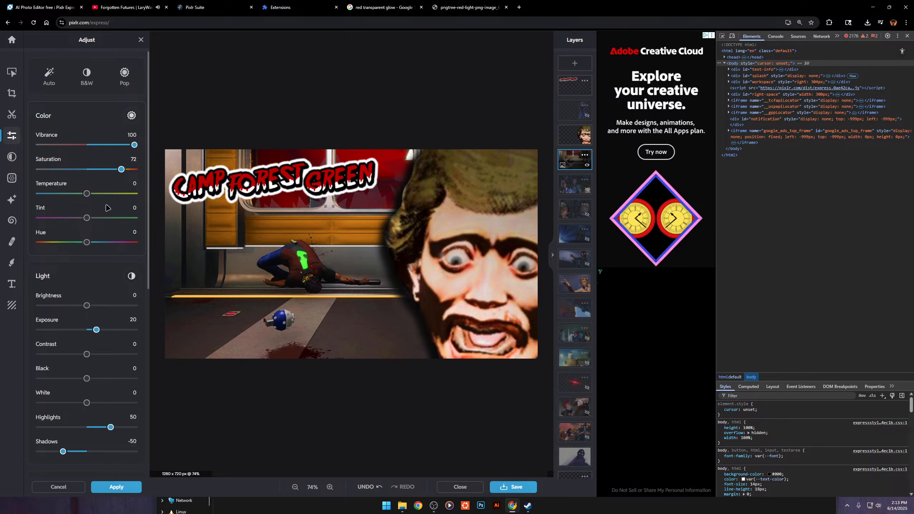
Set sharpen and smooth to 100 for the train interior layer and check the overall composition.
{"action": "scroll", "coordinate": [56, 265], "scroll_direction": "down", "scroll_amount": 7}
{"action": "left_click_drag", "start_coordinate": [40, 265], "coordinate": [136, 268]}
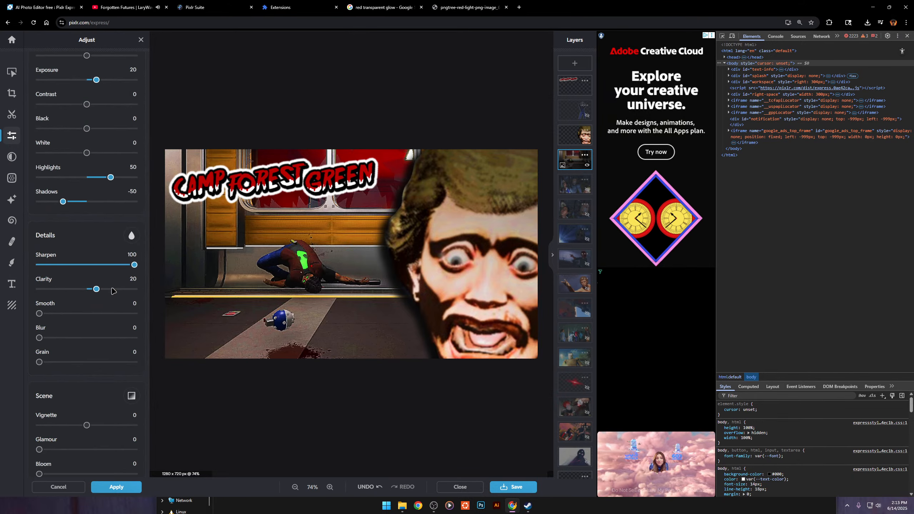
{"action": "left_click_drag", "start_coordinate": [38, 313], "coordinate": [137, 314]}
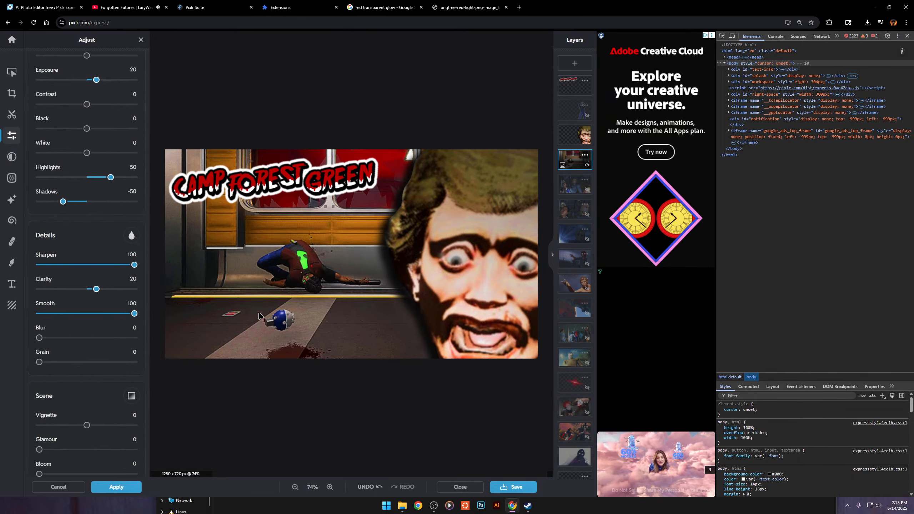
{"action": "scroll", "coordinate": [349, 266], "scroll_direction": "down", "scroll_amount": 3}
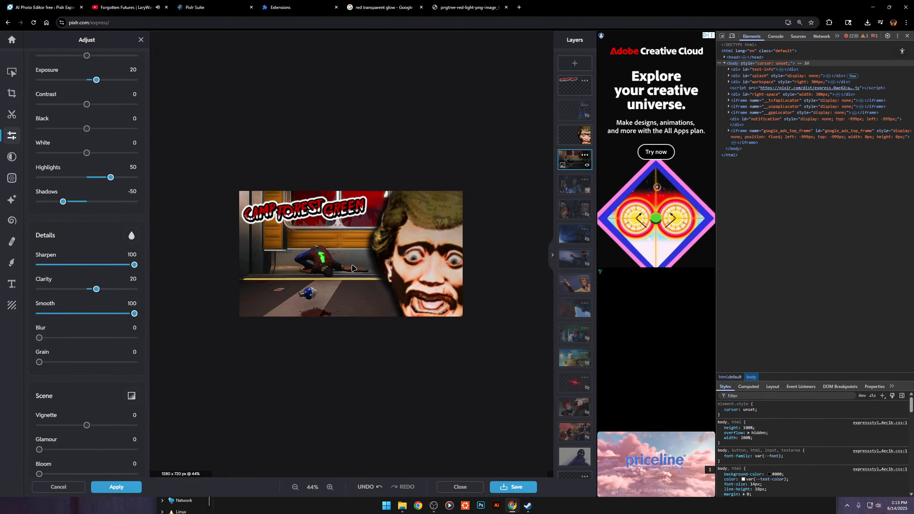
{"action": "scroll", "coordinate": [342, 265], "scroll_direction": "up", "scroll_amount": 4}
{"action": "scroll", "coordinate": [340, 265], "scroll_direction": "down", "scroll_amount": 2}
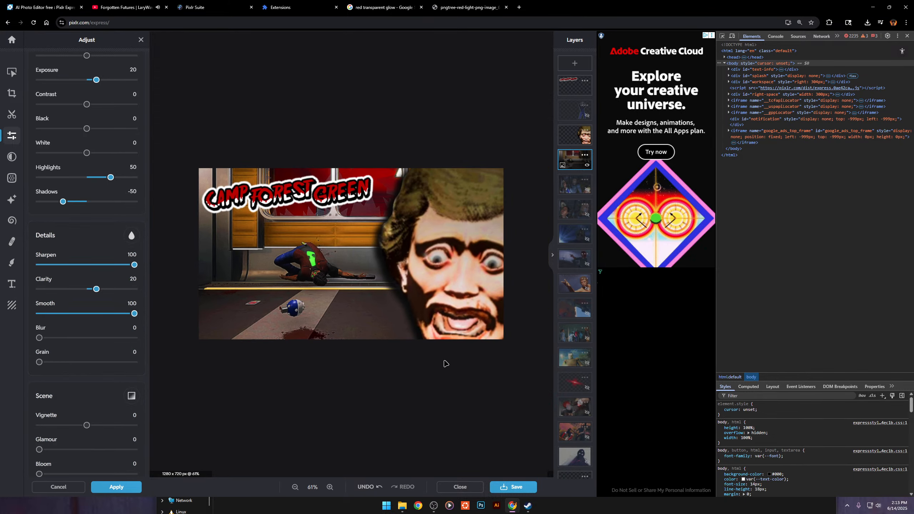
Save the finished thumbnail as a transparent PNG in the Downloads folder and dismiss the sign-up offer.
{"action": "left_click", "coordinate": [515, 488]}
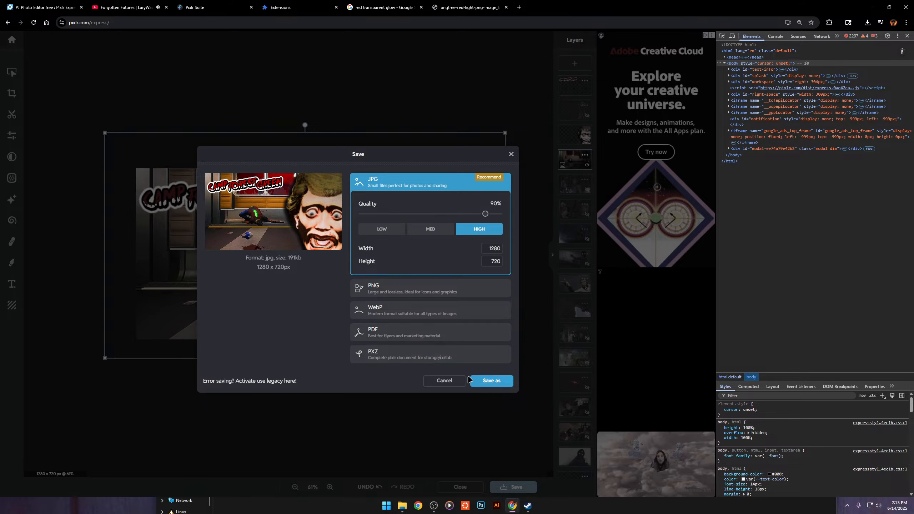
{"action": "left_click", "coordinate": [455, 289]}
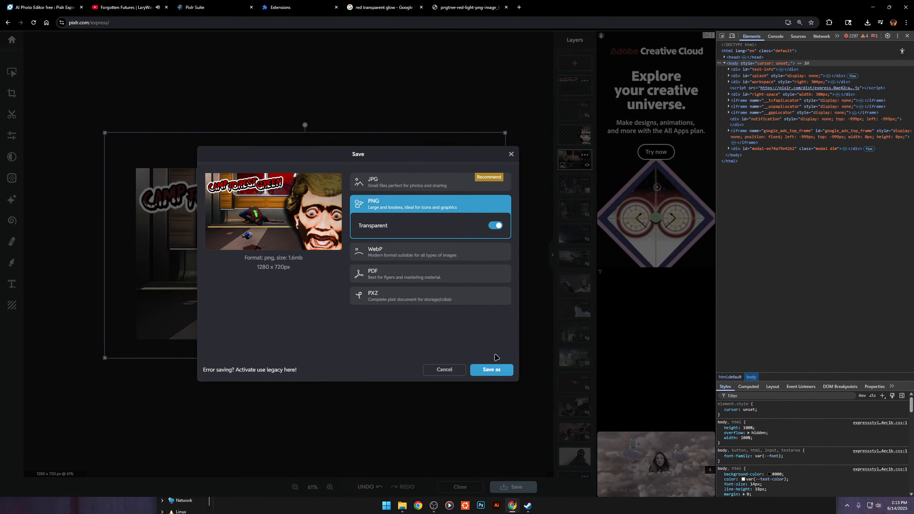
{"action": "left_click", "coordinate": [493, 371]}
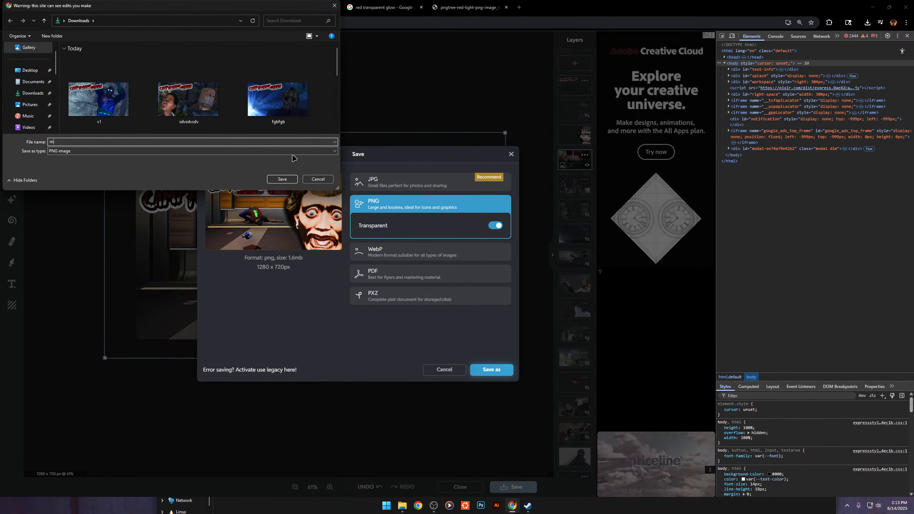
{"action": "left_click", "coordinate": [282, 179]}
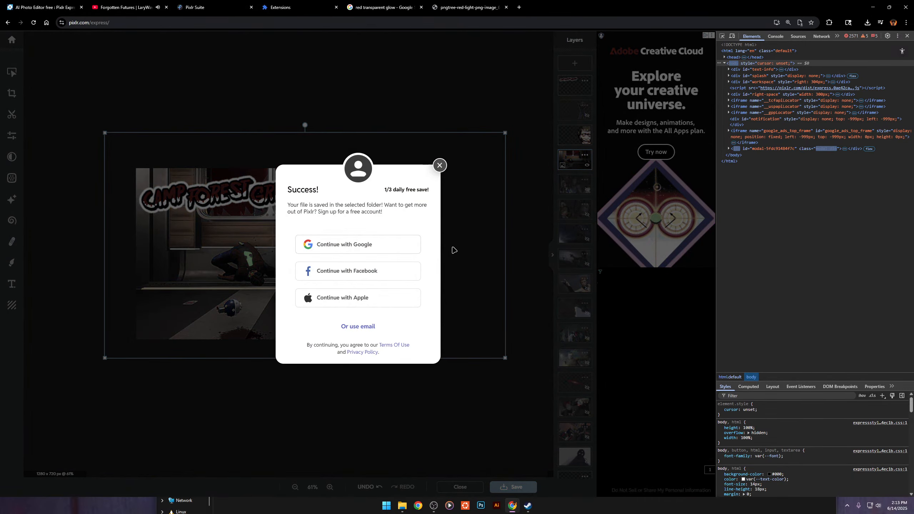
{"action": "left_click", "coordinate": [439, 166]}
{"action": "mouse_move", "coordinate": [402, 506]}
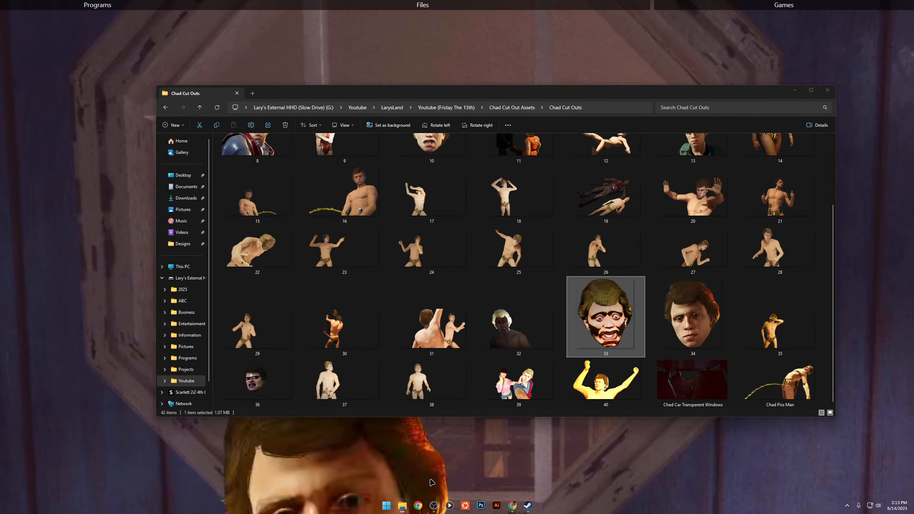
{"action": "left_click", "coordinate": [430, 484]}
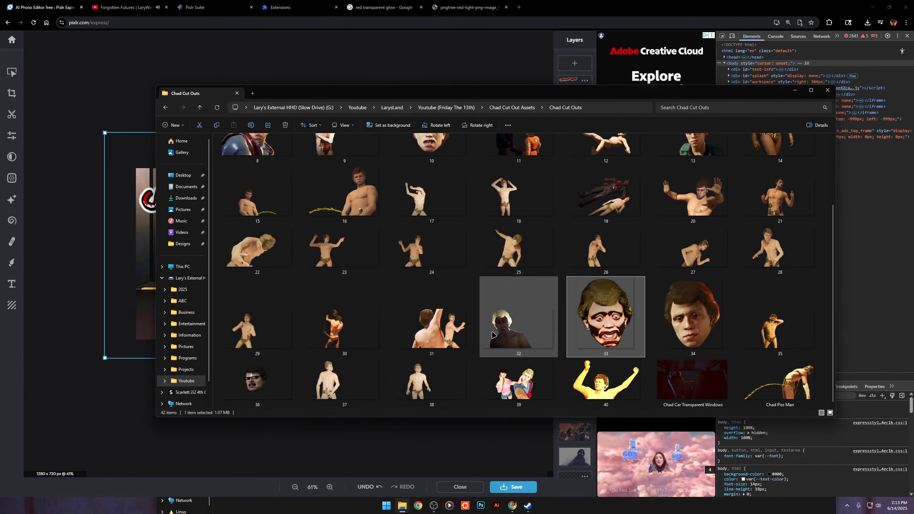
{"action": "left_click", "coordinate": [165, 108]}
{"action": "left_click", "coordinate": [166, 108]}
{"action": "left_click", "coordinate": [166, 108]}
{"action": "left_click", "coordinate": [166, 108]}
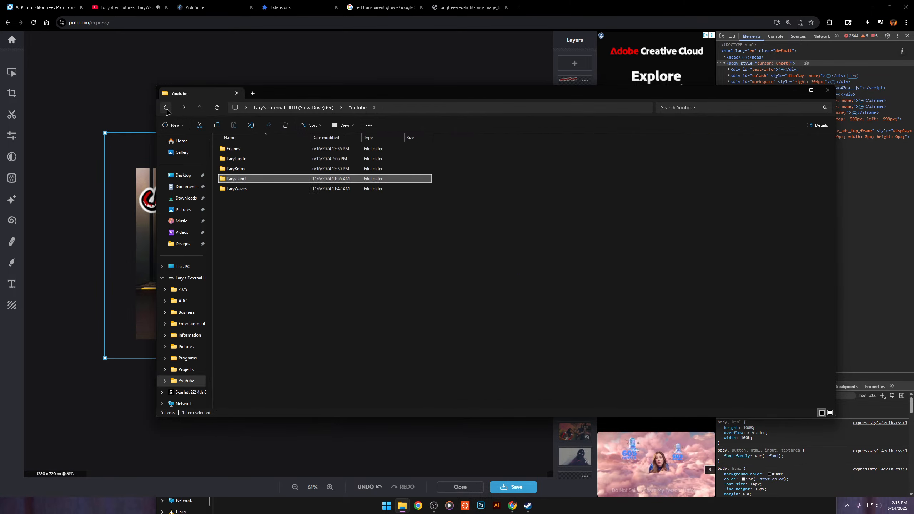
{"action": "left_click", "coordinate": [166, 108]}
{"action": "scroll", "coordinate": [478, 279], "scroll_direction": "down", "scroll_amount": 2}
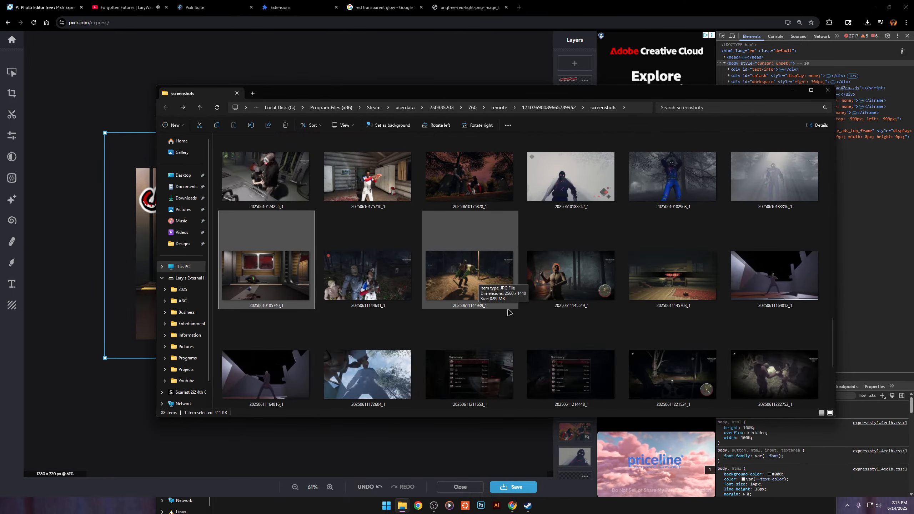
{"action": "double_click", "coordinate": [444, 281]}
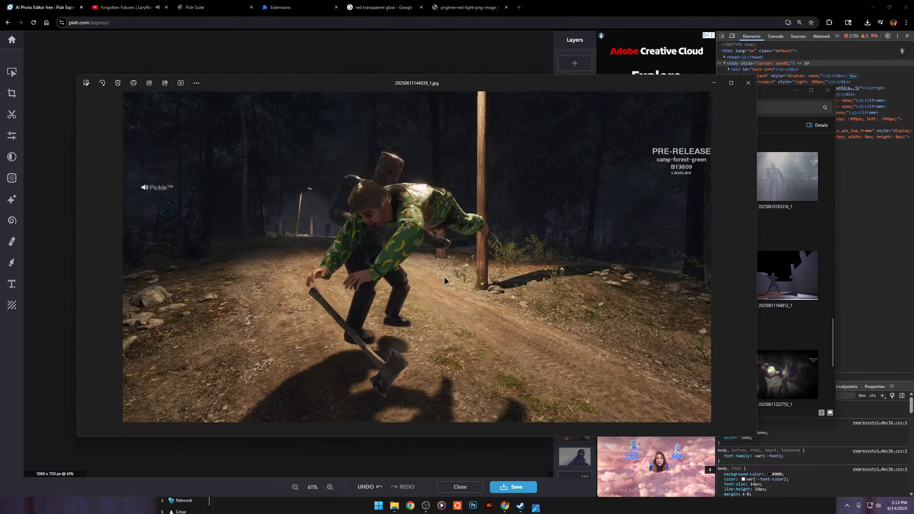
{"action": "scroll", "coordinate": [385, 216], "scroll_direction": "up", "scroll_amount": 4}
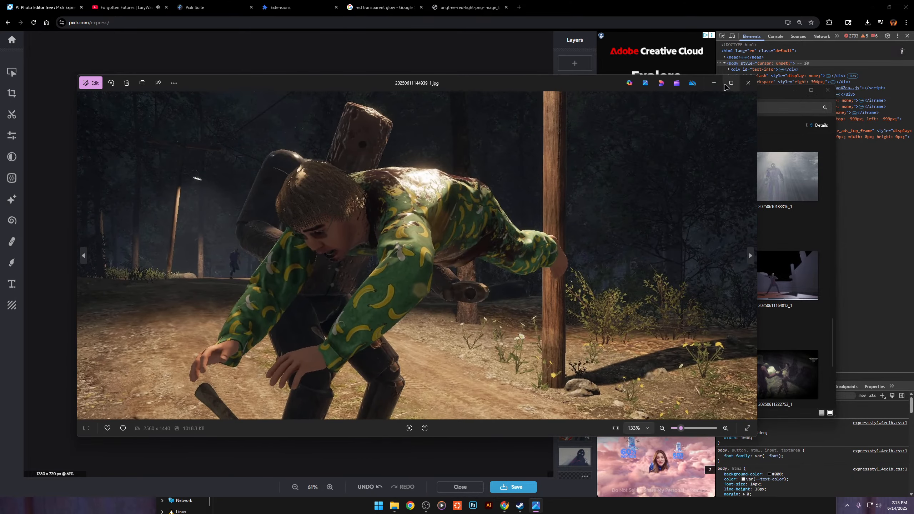
{"action": "left_click", "coordinate": [748, 83]}
{"action": "left_click_drag", "start_coordinate": [473, 262], "coordinate": [144, 301]}
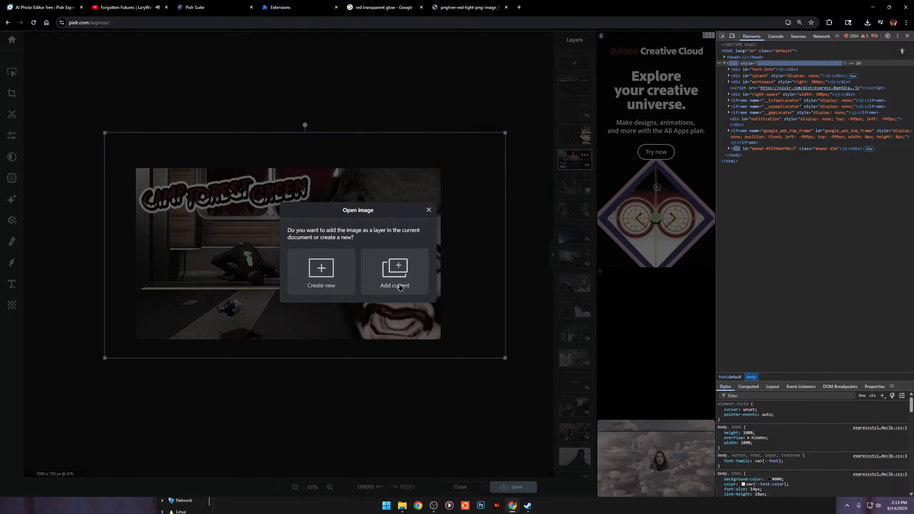
{"action": "left_click", "coordinate": [399, 287]}
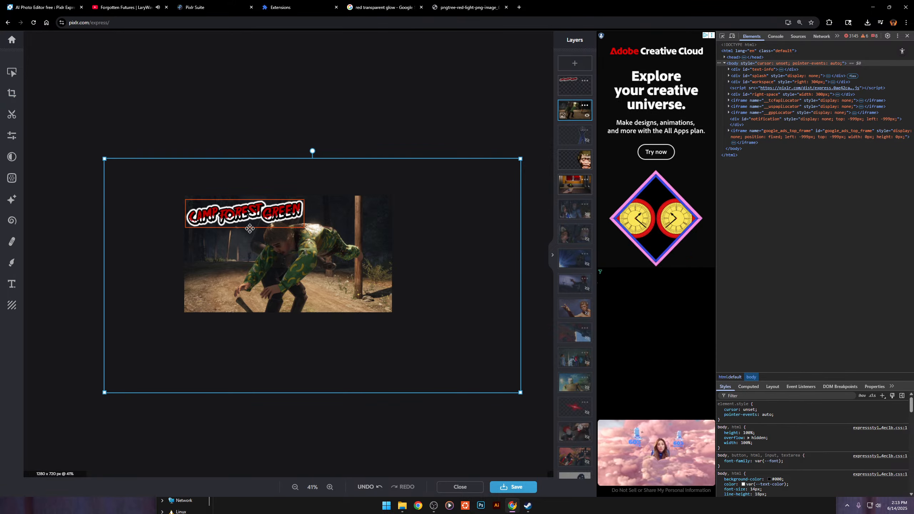
{"action": "left_click_drag", "start_coordinate": [250, 229], "coordinate": [323, 225]}
{"action": "scroll", "coordinate": [342, 228], "scroll_direction": "up", "scroll_amount": 2}
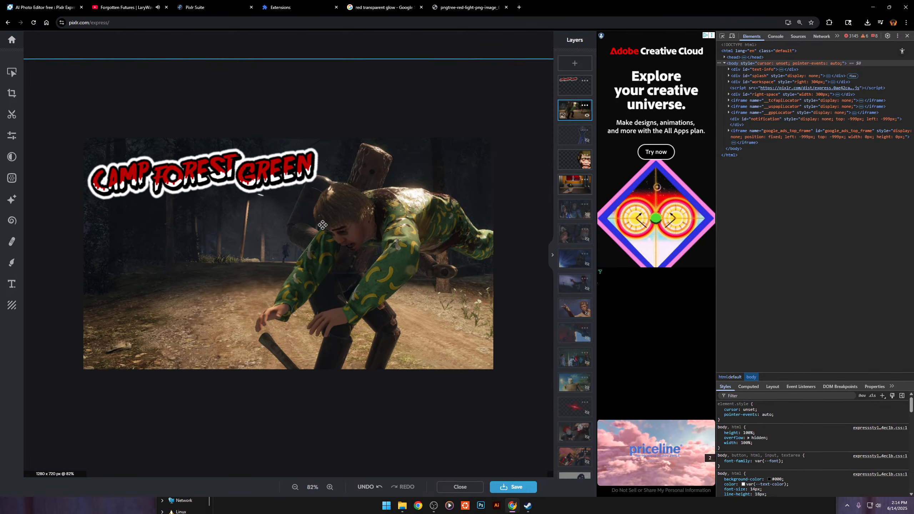
Flip the carried-figure screenshot layer horizontally, tilt it clockwise, enlarge it and reposition the figures to fill the canvas beneath the logo.
{"action": "left_click", "coordinate": [11, 72]}
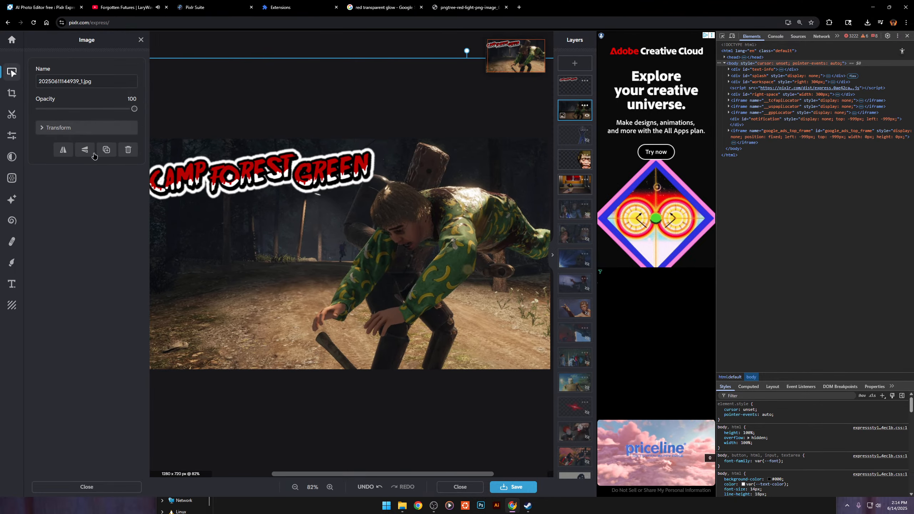
{"action": "left_click", "coordinate": [63, 150]}
{"action": "left_click_drag", "start_coordinate": [426, 333], "coordinate": [320, 346]}
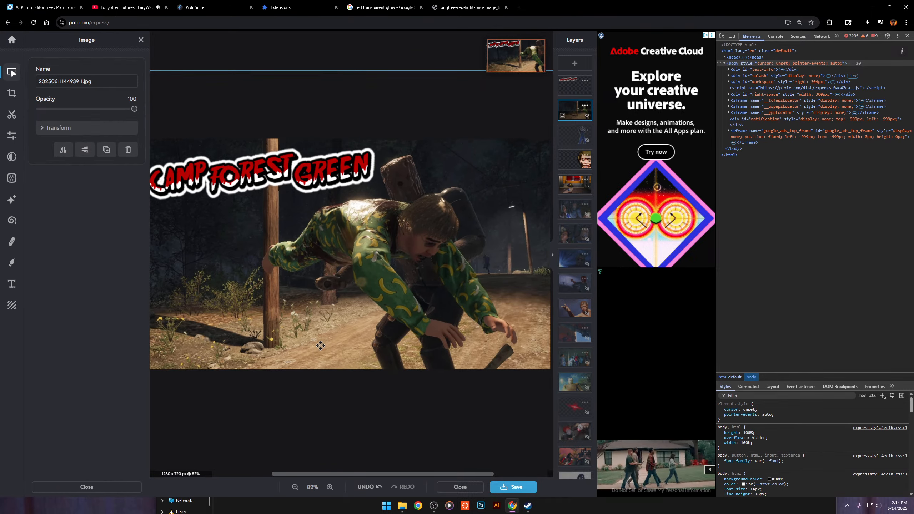
{"action": "scroll", "coordinate": [320, 345], "scroll_direction": "down", "scroll_amount": 4}
{"action": "mouse_move", "coordinate": [356, 170]}
{"action": "left_mouse_down"}
{"action": "mouse_move", "coordinate": [381, 173]}
{"action": "mouse_move", "coordinate": [366, 184]}
{"action": "left_mouse_up"}
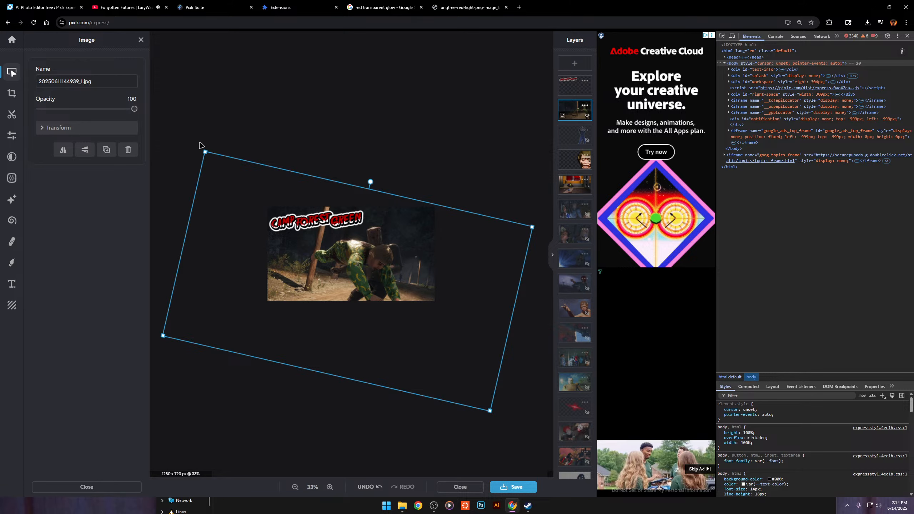
{"action": "left_click_drag", "start_coordinate": [205, 152], "coordinate": [86, 43]}
{"action": "left_click_drag", "start_coordinate": [253, 147], "coordinate": [311, 210]}
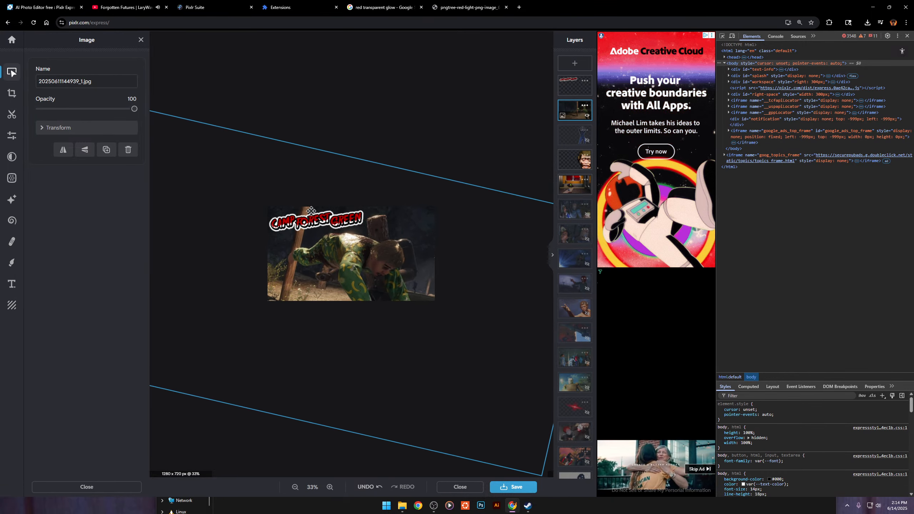
{"action": "scroll", "coordinate": [309, 220], "scroll_direction": "up", "scroll_amount": 5}
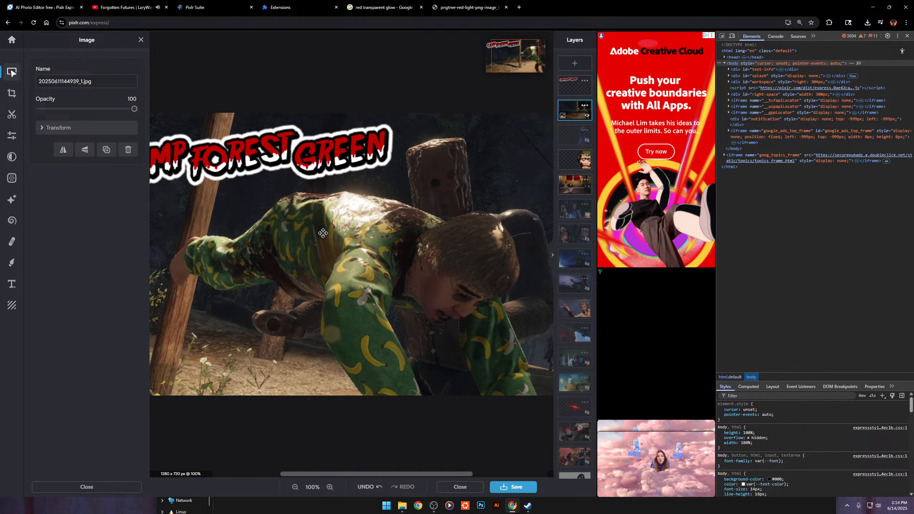
Close the developer tools and apply the Pop adjustment to the flipped screenshot layer, with vibrance raised to 100 and saturation to 35.
{"action": "left_click", "coordinate": [12, 136]}
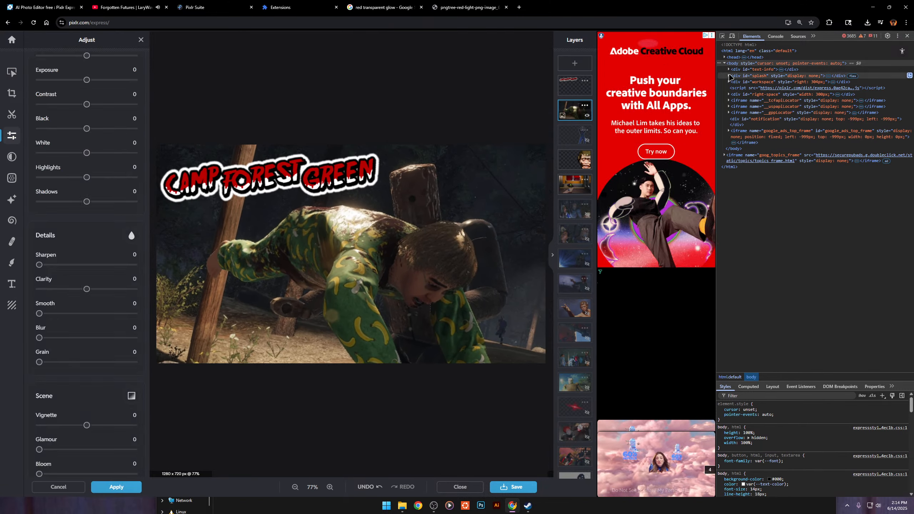
{"action": "left_click", "coordinate": [907, 36]}
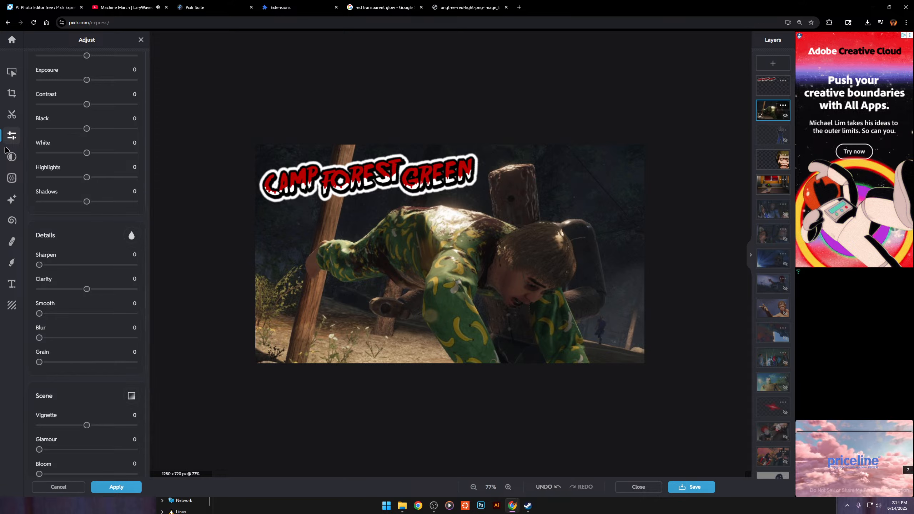
{"action": "scroll", "coordinate": [57, 196], "scroll_direction": "up", "scroll_amount": 6}
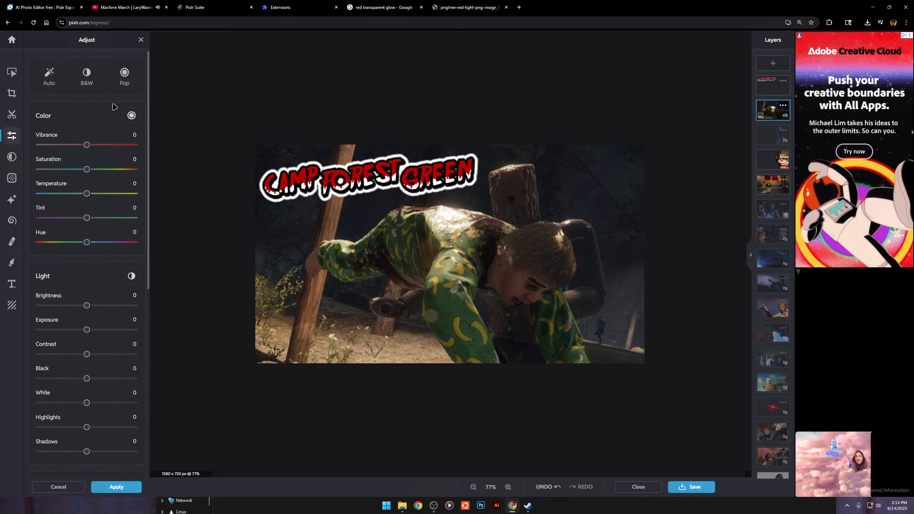
{"action": "left_click", "coordinate": [124, 76]}
{"action": "left_click", "coordinate": [49, 76]}
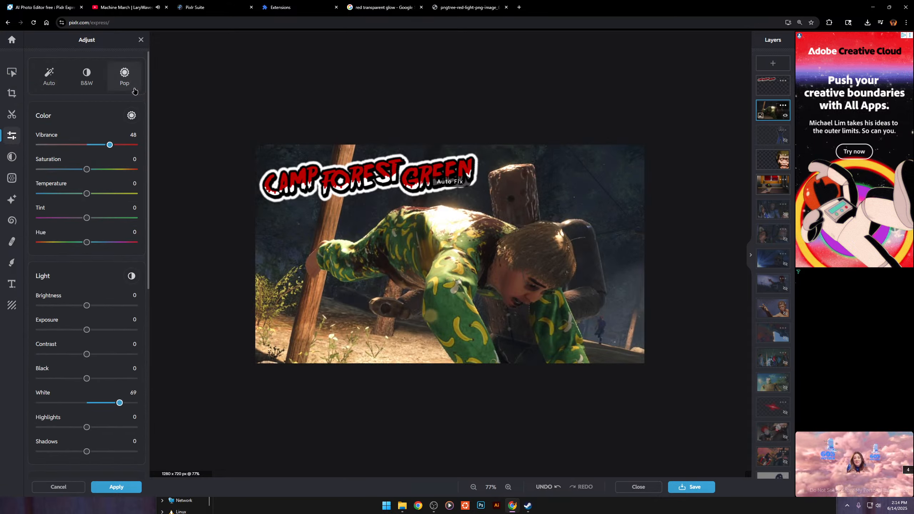
{"action": "left_click", "coordinate": [122, 83]}
{"action": "left_click_drag", "start_coordinate": [110, 145], "coordinate": [196, 151]}
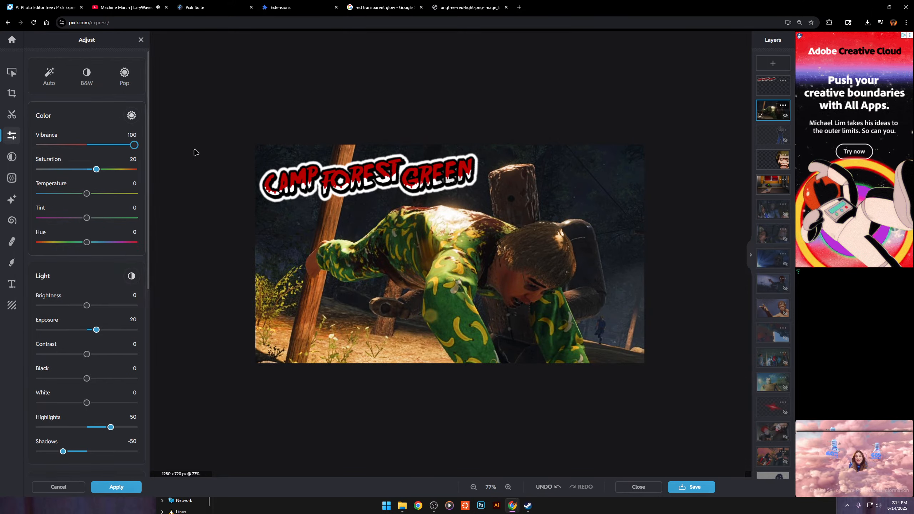
Switch to the YouTube tab, play Sunset Skyline from the Songs playlist, and return to Pixlr.
{"action": "left_click", "coordinate": [122, 8]}
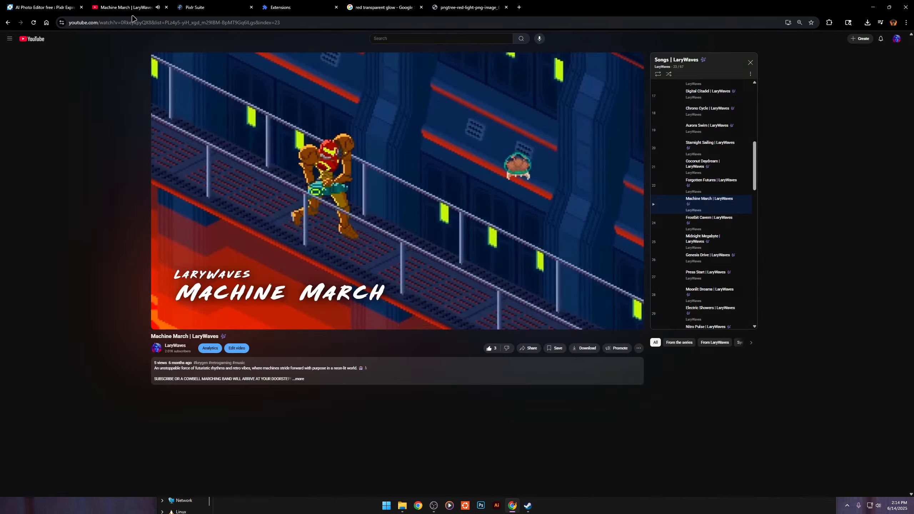
{"action": "left_click", "coordinate": [185, 323]}
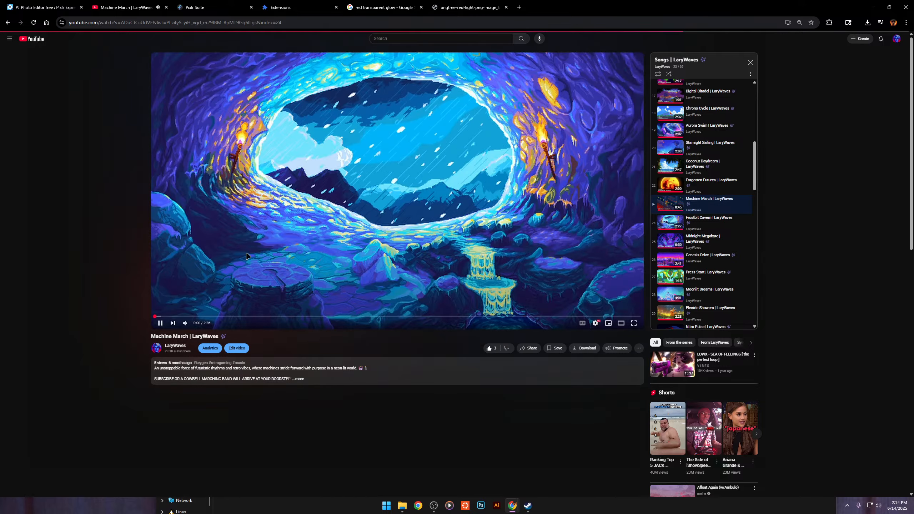
{"action": "scroll", "coordinate": [706, 216], "scroll_direction": "down", "scroll_amount": 7}
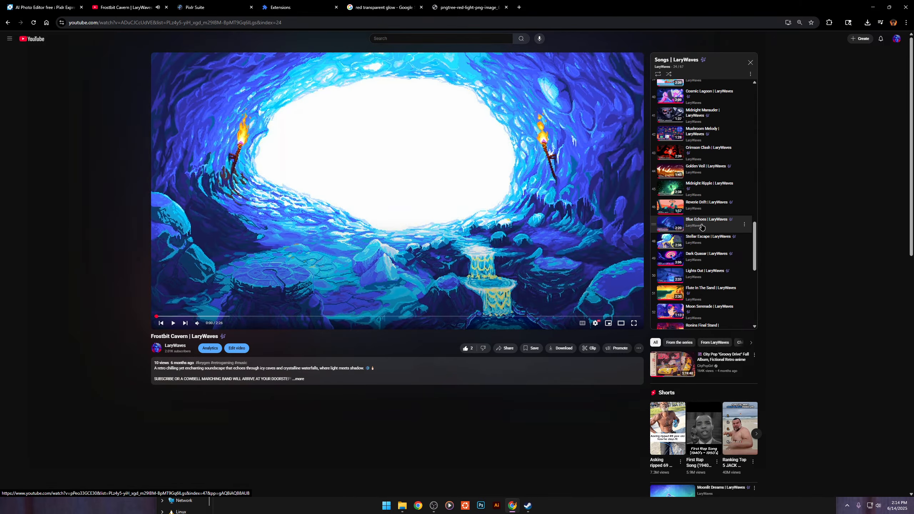
{"action": "scroll", "coordinate": [700, 166], "scroll_direction": "down", "scroll_amount": 11}
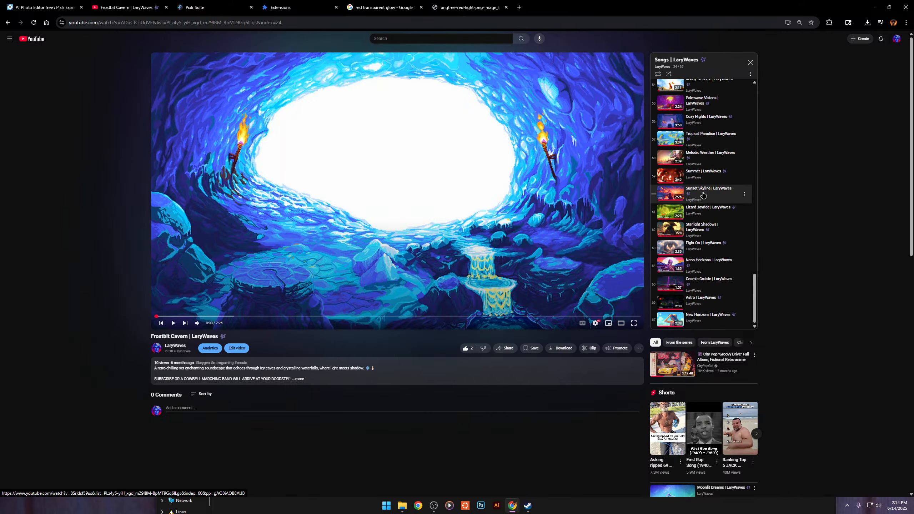
{"action": "left_click", "coordinate": [706, 191]}
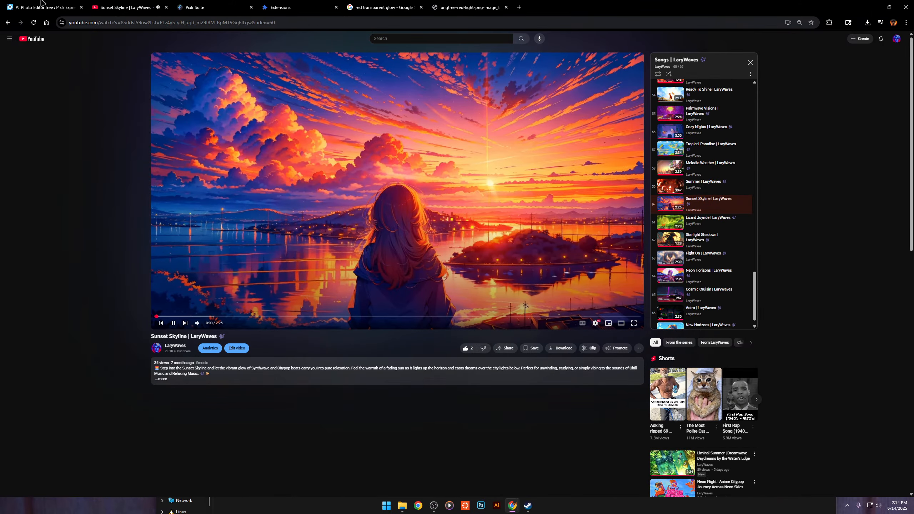
{"action": "left_click", "coordinate": [11, 4]}
Set sharpen and smooth to 100 for the flipped screenshot layer.
{"action": "scroll", "coordinate": [525, 306], "scroll_direction": "up", "scroll_amount": 1}
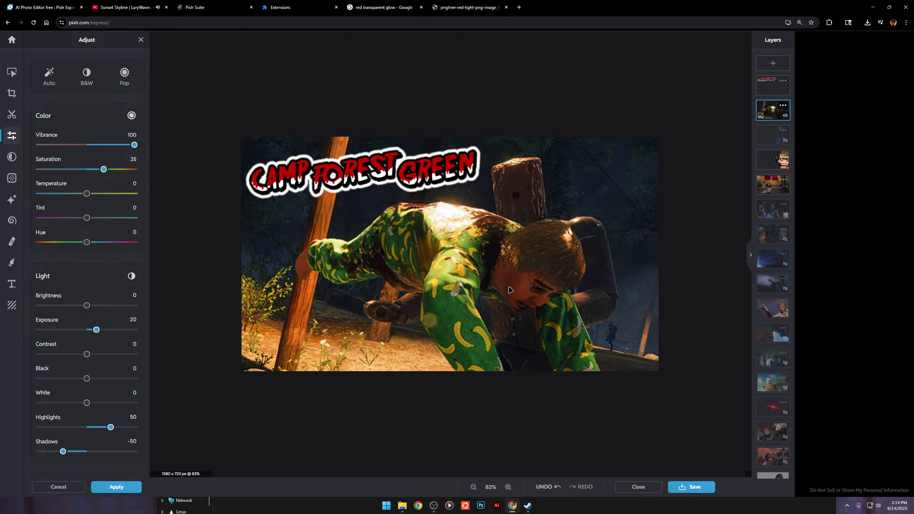
{"action": "scroll", "coordinate": [61, 360], "scroll_direction": "down", "scroll_amount": 3}
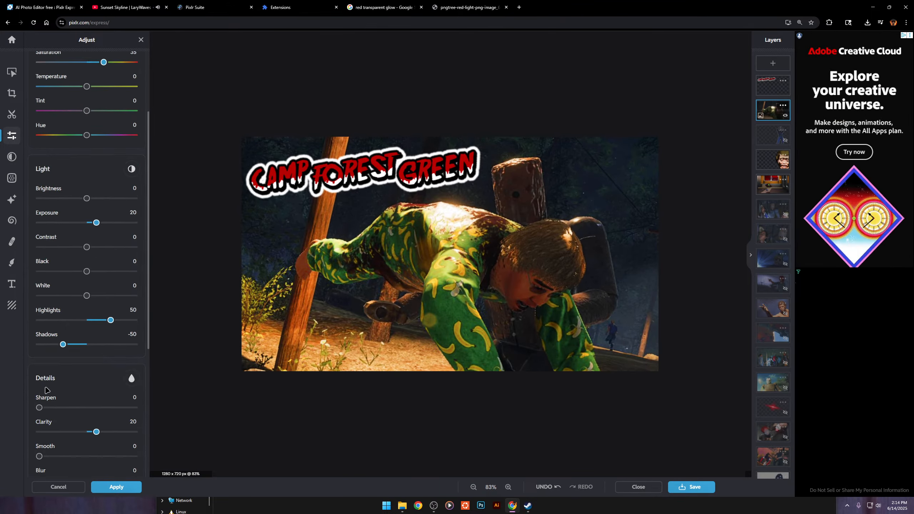
{"action": "left_click_drag", "start_coordinate": [40, 408], "coordinate": [238, 426]}
{"action": "left_click_drag", "start_coordinate": [39, 456], "coordinate": [151, 457]}
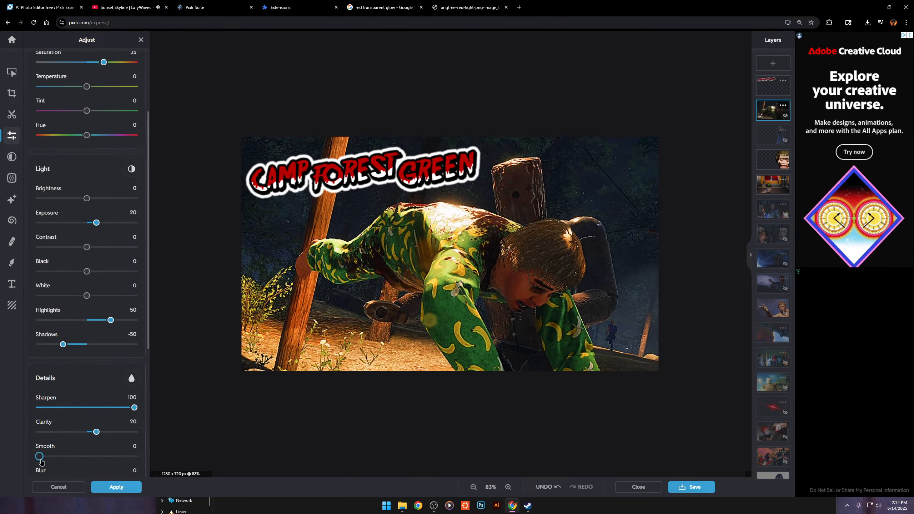
Check the song's volume in the YouTube tab, then return to Pixlr and examine the thumbnail's overall composition.
{"action": "left_click", "coordinate": [144, 3]}
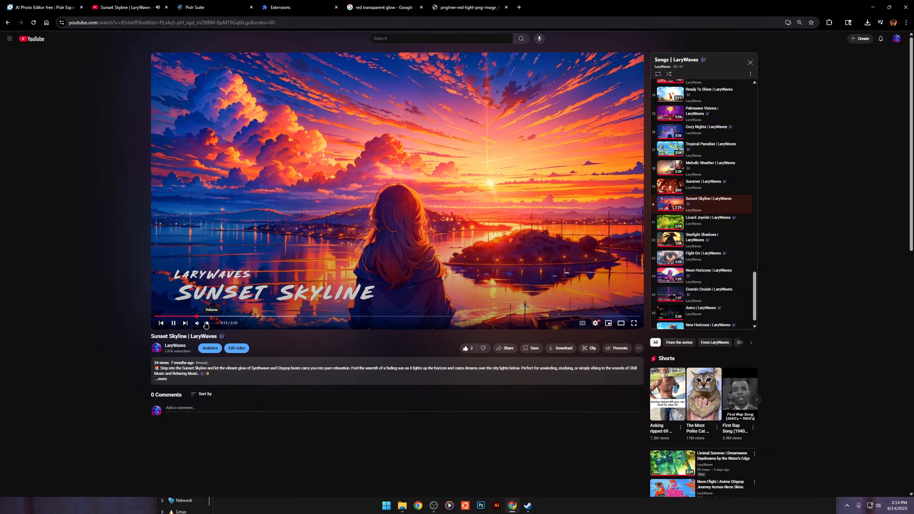
{"action": "left_click", "coordinate": [45, 6]}
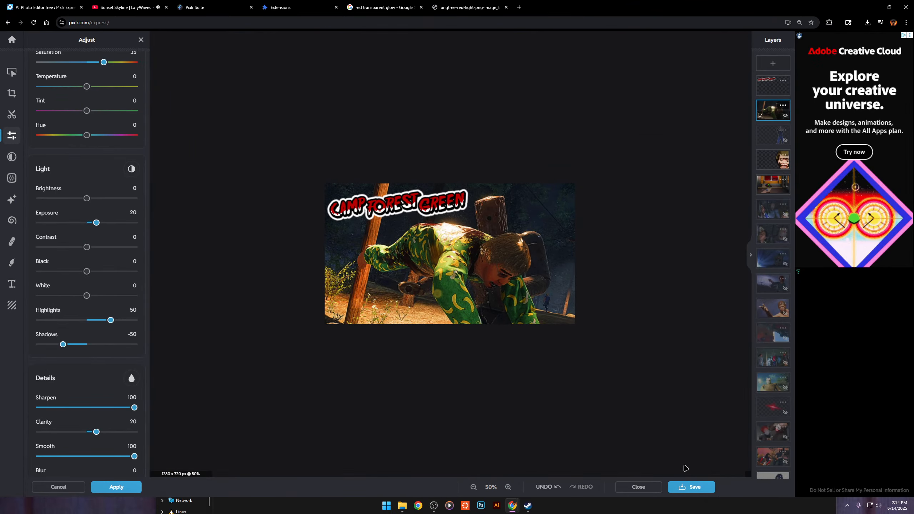
{"action": "scroll", "coordinate": [428, 111], "scroll_direction": "up", "scroll_amount": 3}
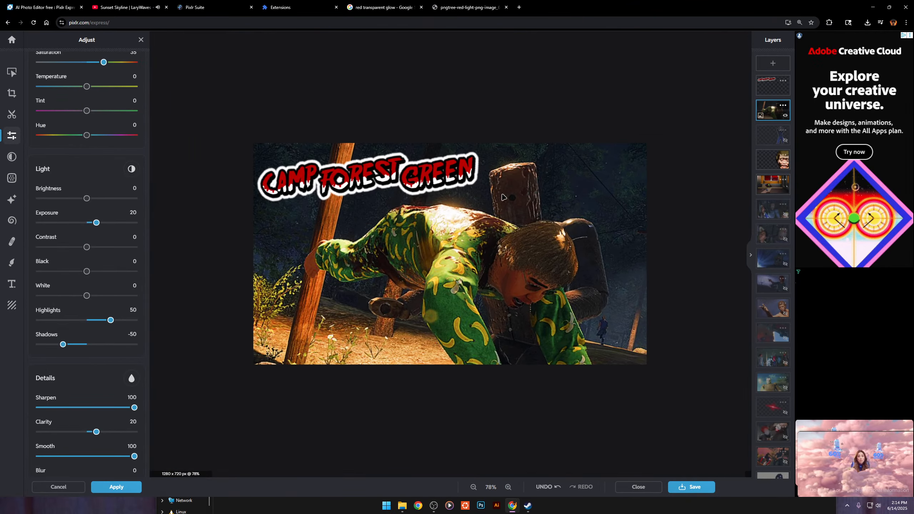
{"action": "scroll", "coordinate": [503, 201], "scroll_direction": "up", "scroll_amount": 2}
{"action": "scroll", "coordinate": [496, 236], "scroll_direction": "down", "scroll_amount": 2}
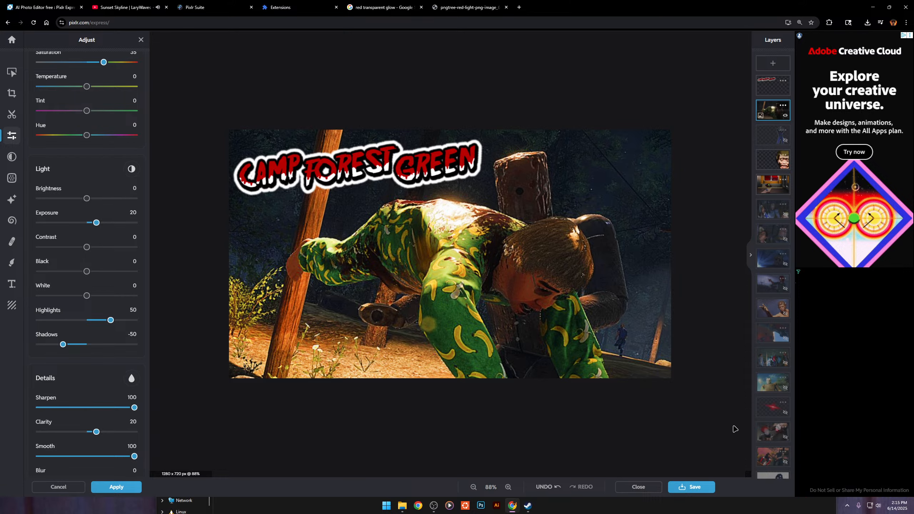
Check the adjusted thumbnail once more, save it as a transparent PNG in the Downloads folder and dismiss the sign-up offer.
{"action": "left_click", "coordinate": [691, 487]}
{"action": "left_click", "coordinate": [610, 154]}
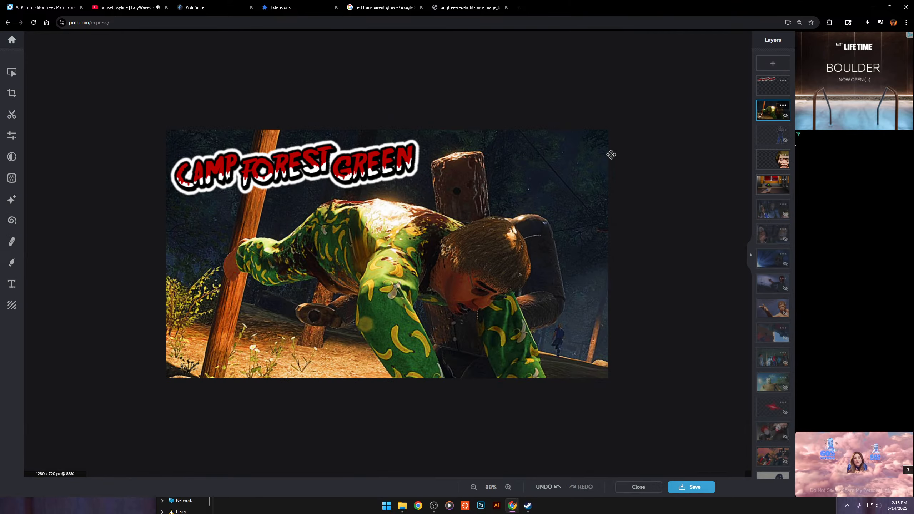
{"action": "scroll", "coordinate": [652, 412], "scroll_direction": "up", "scroll_amount": 3}
{"action": "scroll", "coordinate": [653, 371], "scroll_direction": "down", "scroll_amount": 3}
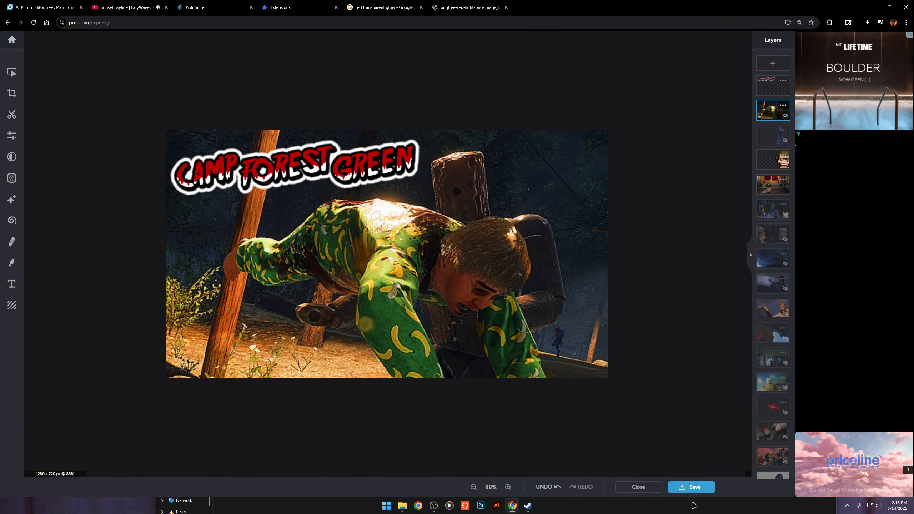
{"action": "left_click", "coordinate": [687, 487]}
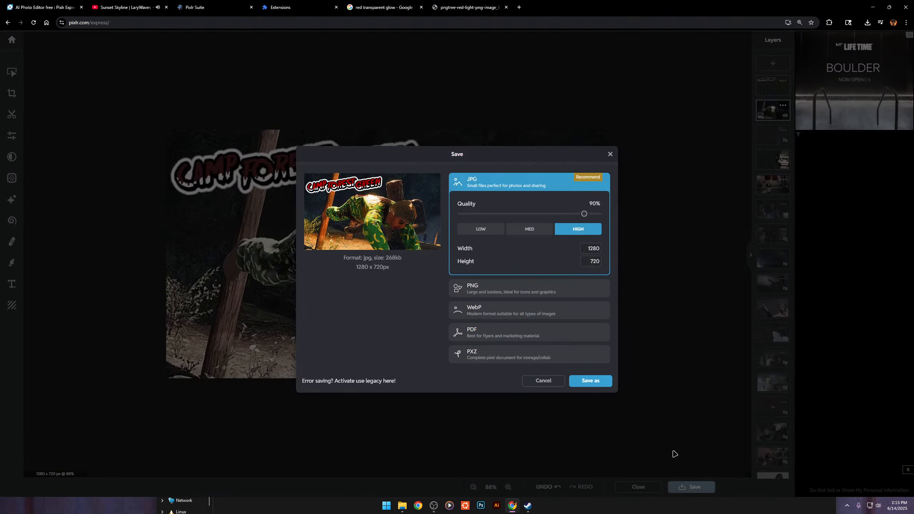
{"action": "left_click", "coordinate": [521, 296]}
{"action": "left_click", "coordinate": [596, 375]}
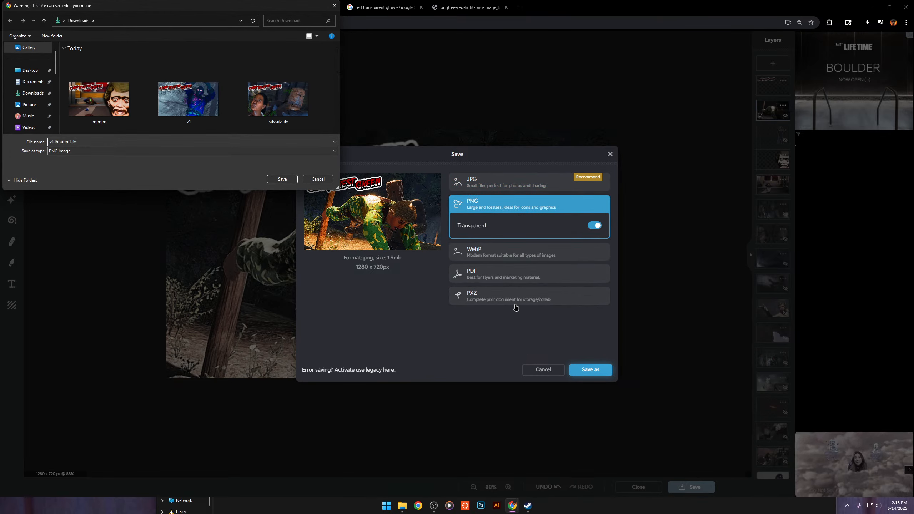
{"action": "left_click", "coordinate": [281, 180]}
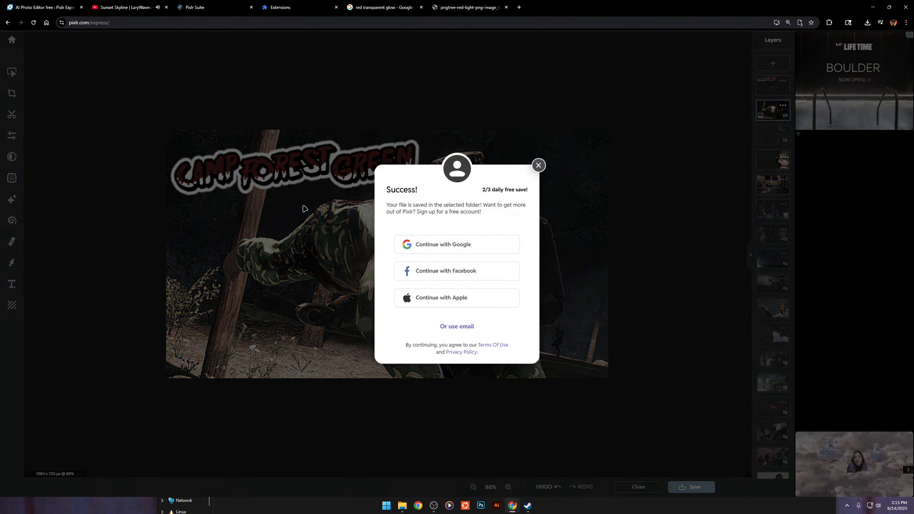
{"action": "left_click", "coordinate": [539, 166]}
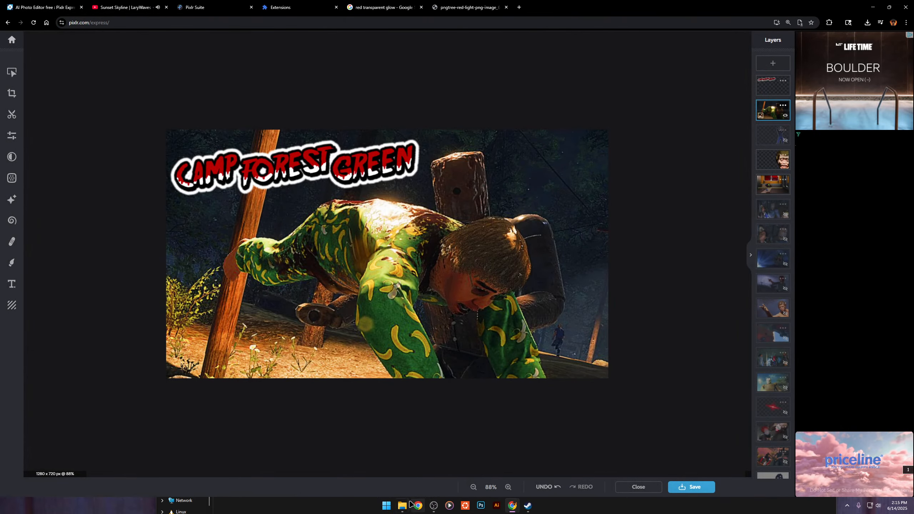
{"action": "left_click", "coordinate": [364, 470]}
{"action": "scroll", "coordinate": [419, 352], "scroll_direction": "down", "scroll_amount": 5}
{"action": "left_click", "coordinate": [560, 350]}
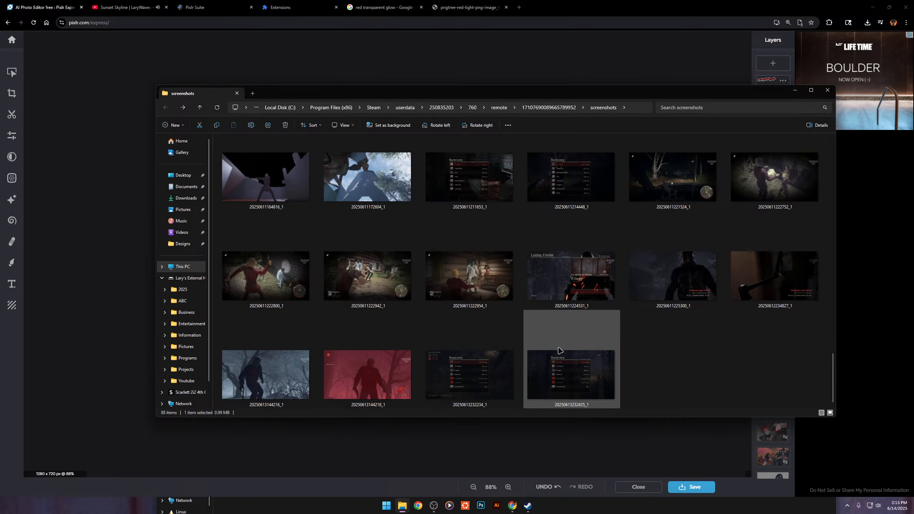
{"action": "scroll", "coordinate": [730, 331], "scroll_direction": "up", "scroll_amount": 4}
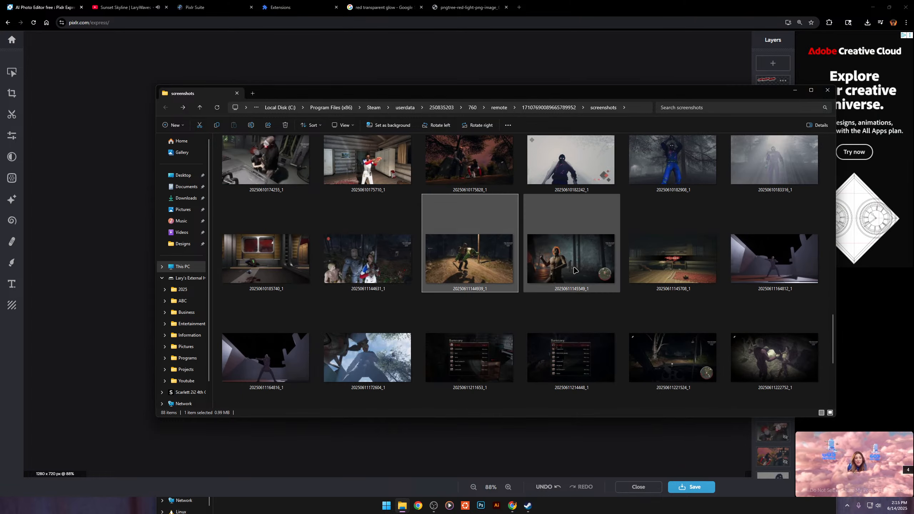
{"action": "left_click_drag", "start_coordinate": [574, 266], "coordinate": [257, 326]}
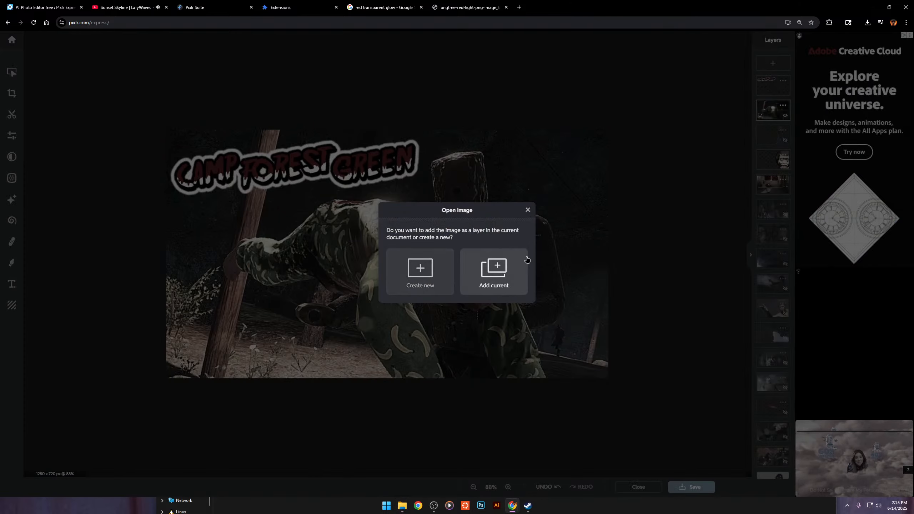
{"action": "left_click", "coordinate": [497, 267]}
{"action": "left_click_drag", "start_coordinate": [467, 282], "coordinate": [508, 329]}
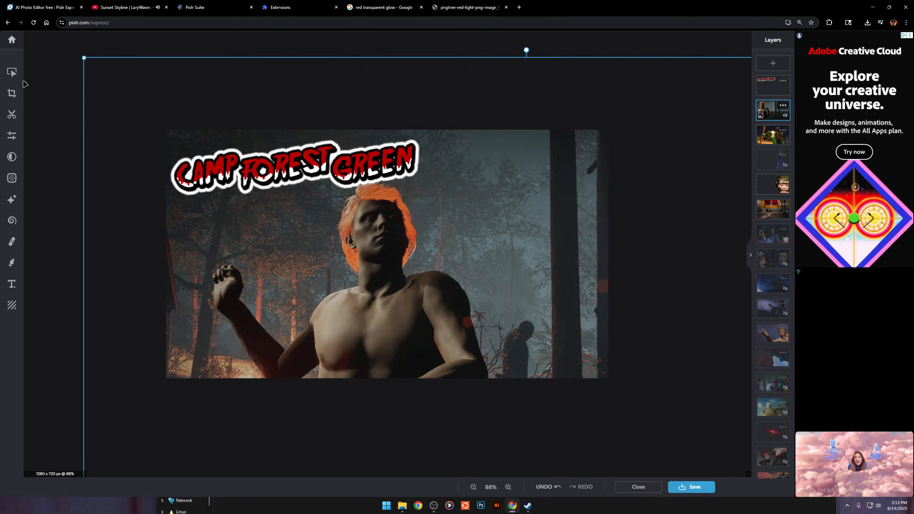
Flip the orange-haired man's screenshot layer horizontally and reposition it so the man stands near the middle of the canvas.
{"action": "left_click", "coordinate": [11, 73]}
{"action": "left_click", "coordinate": [62, 149]}
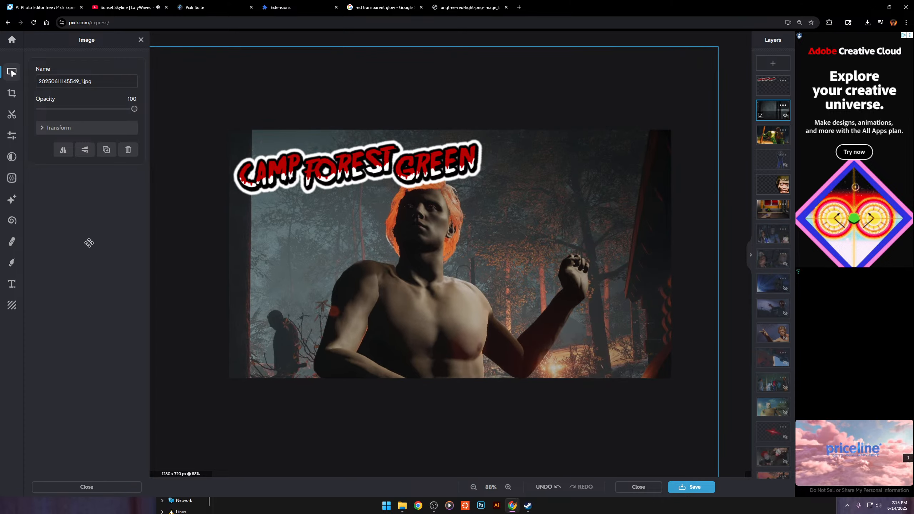
{"action": "left_click_drag", "start_coordinate": [276, 41], "coordinate": [248, 39]}
{"action": "scroll", "coordinate": [324, 101], "scroll_direction": "down", "scroll_amount": 3}
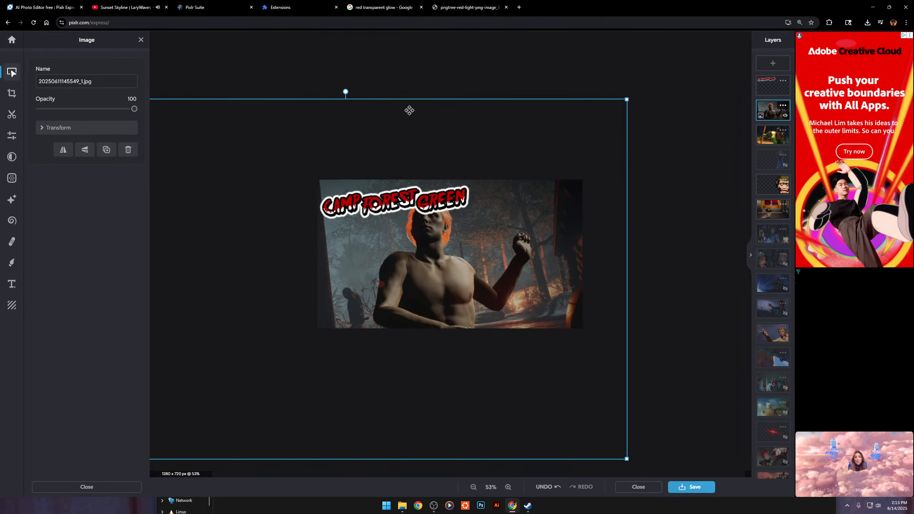
Tilt the flipped forest screenshot layer slightly clockwise, keeping it over the whole canvas.
{"action": "mouse_move", "coordinate": [346, 90]}
{"action": "left_mouse_down"}
{"action": "mouse_move", "coordinate": [382, 108]}
{"action": "mouse_move", "coordinate": [364, 92]}
{"action": "left_mouse_up"}
{"action": "left_click", "coordinate": [365, 93]}
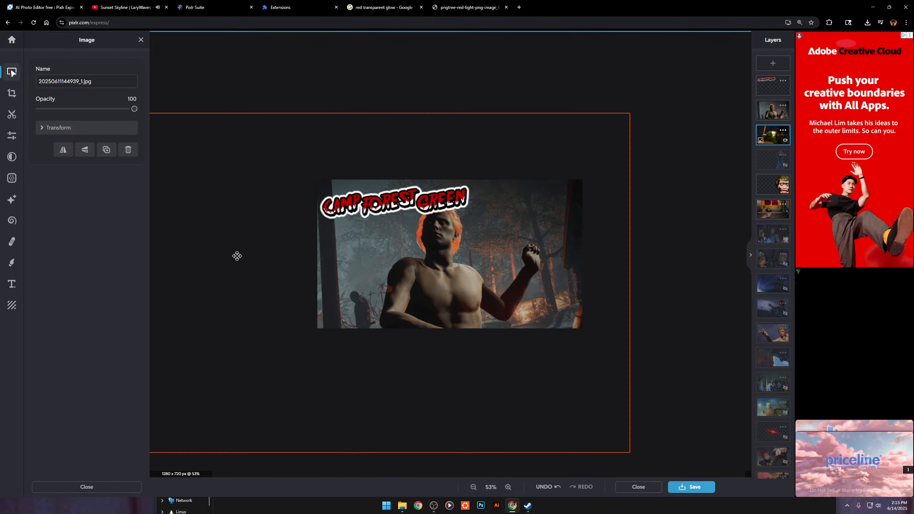
{"action": "scroll", "coordinate": [239, 273], "scroll_direction": "up", "scroll_amount": 2}
{"action": "left_click", "coordinate": [281, 326]}
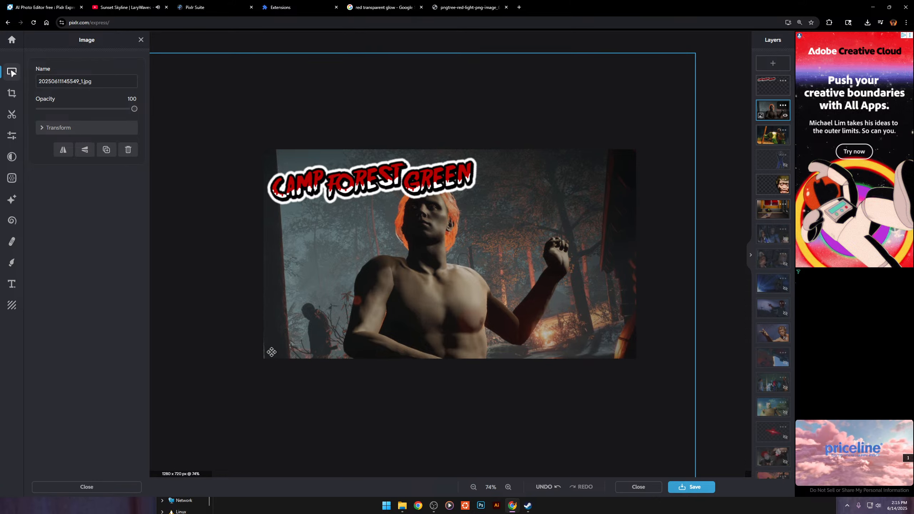
{"action": "left_click_drag", "start_coordinate": [306, 47], "coordinate": [315, 50]}
{"action": "left_click_drag", "start_coordinate": [309, 105], "coordinate": [311, 104]}
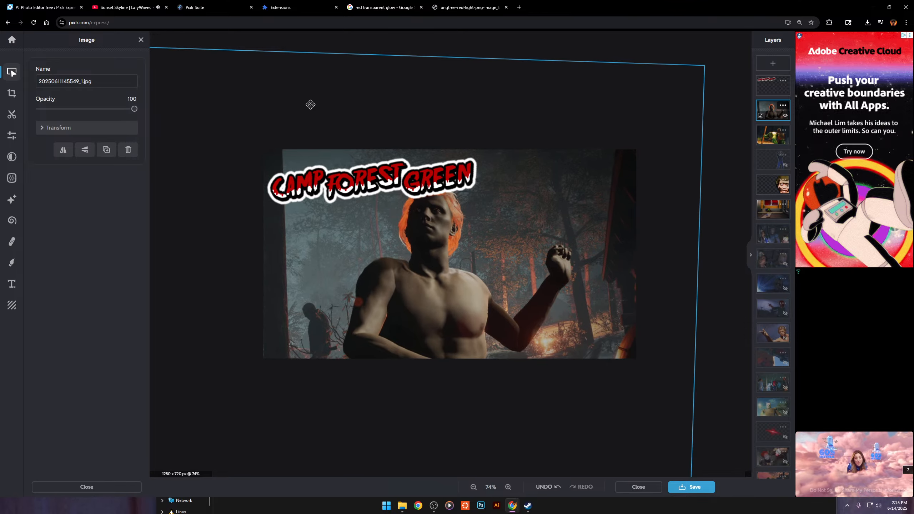
Nudge the tilted forest screenshot layer and scale it down slightly so the man's head sits clear of the logo.
{"action": "scroll", "coordinate": [224, 271], "scroll_direction": "up", "scroll_amount": 4}
{"action": "scroll", "coordinate": [312, 340], "scroll_direction": "down", "scroll_amount": 2}
{"action": "scroll", "coordinate": [312, 341], "scroll_direction": "up", "scroll_amount": 1}
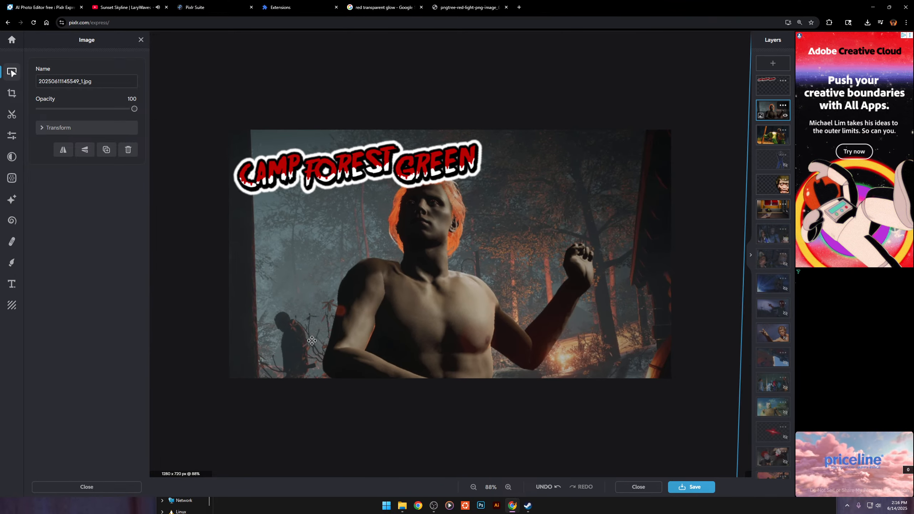
{"action": "mouse_move", "coordinate": [339, 343]}
{"action": "left_mouse_down"}
{"action": "mouse_move", "coordinate": [346, 373]}
{"action": "mouse_move", "coordinate": [348, 333]}
{"action": "left_mouse_up"}
{"action": "scroll", "coordinate": [428, 244], "scroll_direction": "down", "scroll_amount": 6}
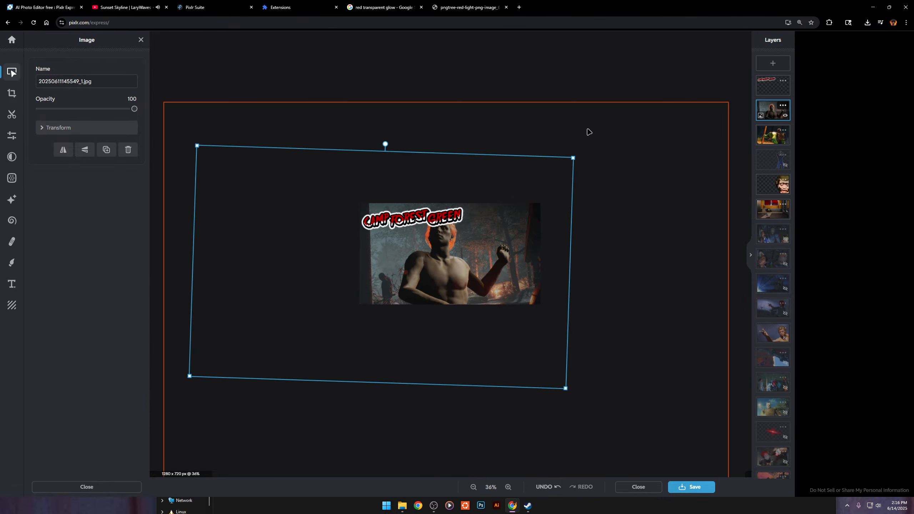
{"action": "left_click_drag", "start_coordinate": [574, 157], "coordinate": [557, 198]}
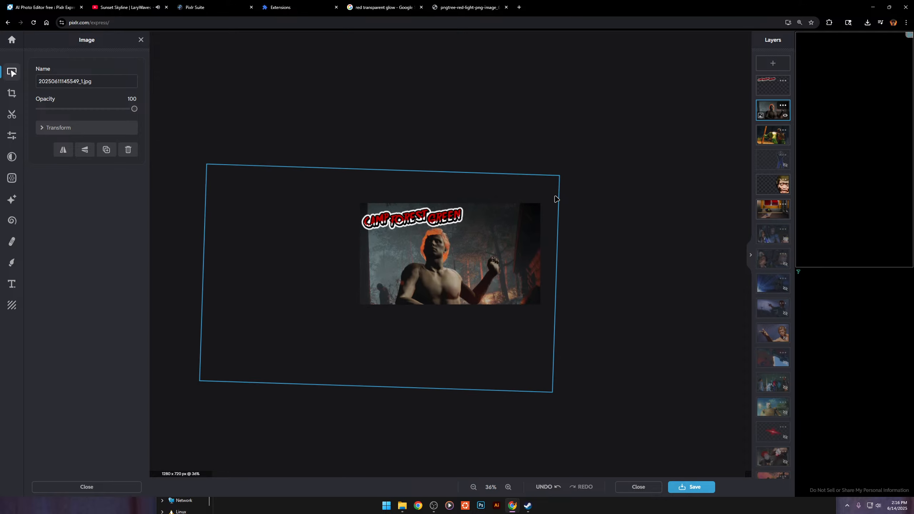
{"action": "scroll", "coordinate": [496, 202], "scroll_direction": "up", "scroll_amount": 5}
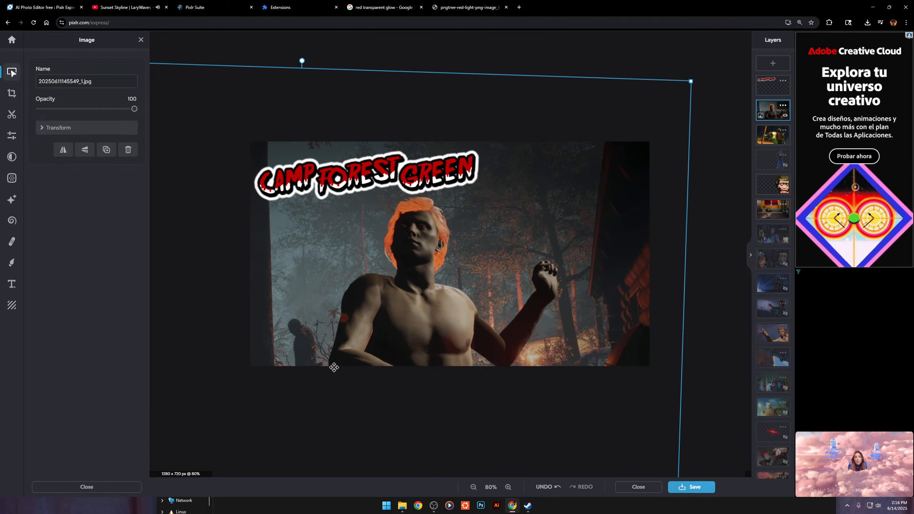
{"action": "scroll", "coordinate": [300, 389], "scroll_direction": "up", "scroll_amount": 2}
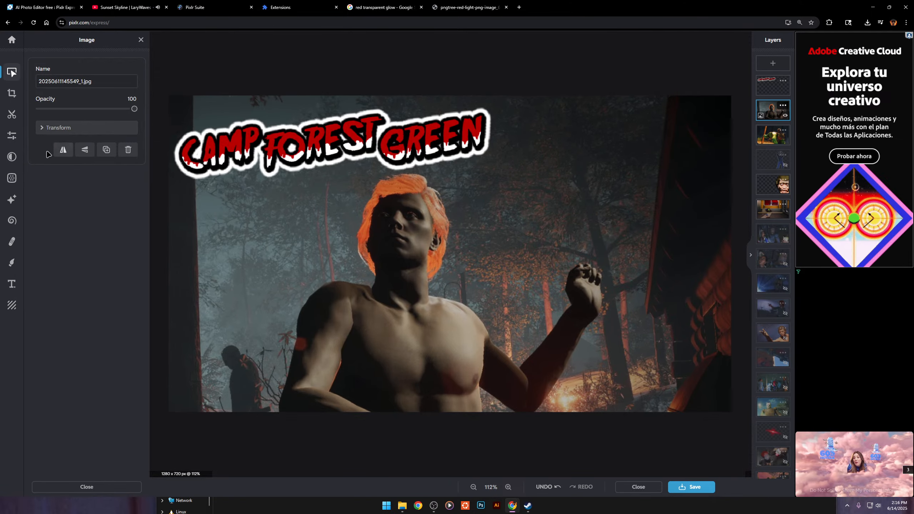
Compare the Auto and Pop adjustments on the forest screenshot layer and leave Pop selected.
{"action": "left_click", "coordinate": [12, 135]}
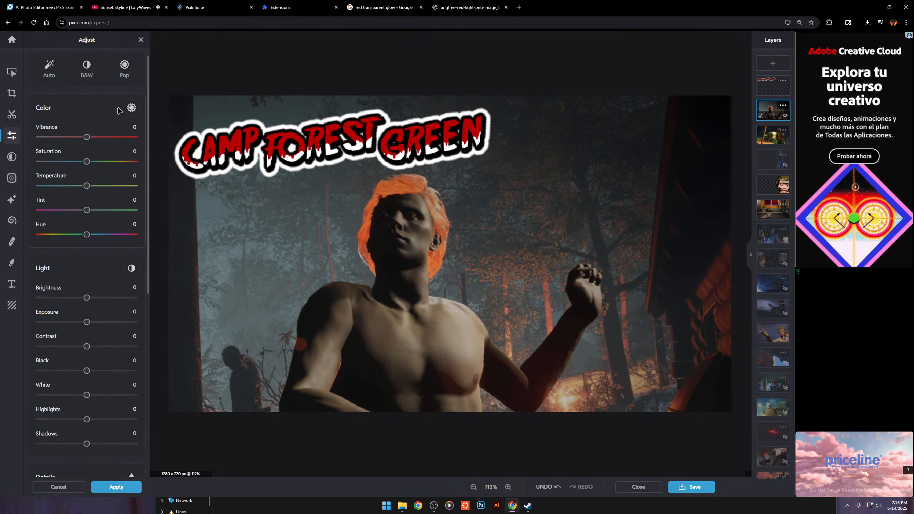
{"action": "scroll", "coordinate": [120, 111], "scroll_direction": "up", "scroll_amount": 1}
{"action": "left_click", "coordinate": [123, 81]}
{"action": "left_click", "coordinate": [51, 82]}
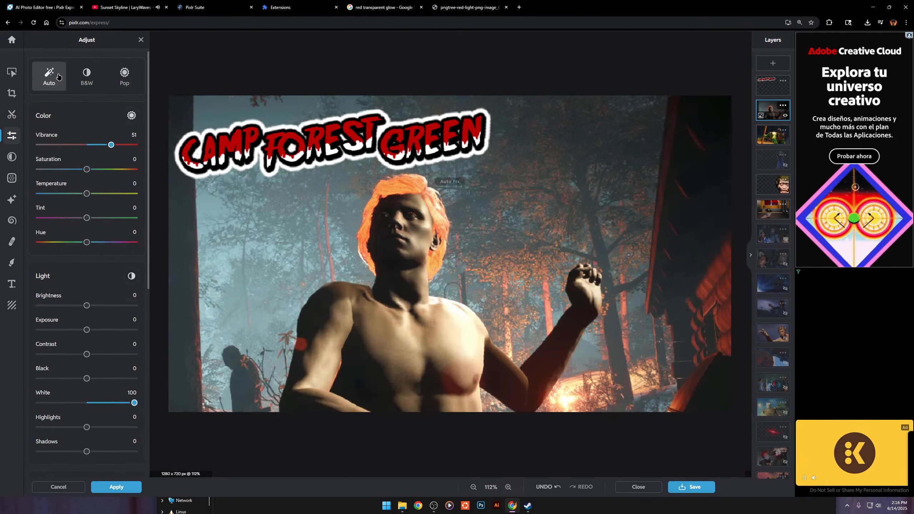
{"action": "left_click", "coordinate": [119, 87]}
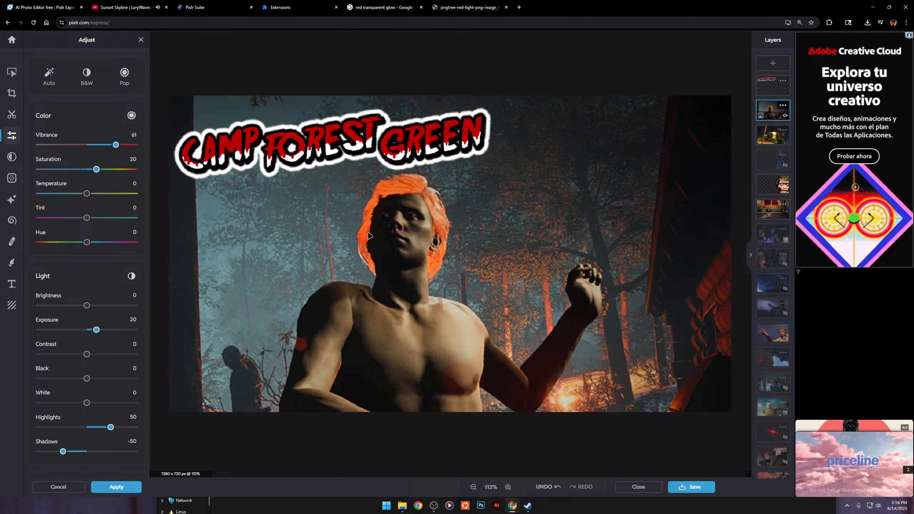
{"action": "scroll", "coordinate": [211, 217], "scroll_direction": "down", "scroll_amount": 2}
{"action": "scroll", "coordinate": [210, 217], "scroll_direction": "up", "scroll_amount": 2}
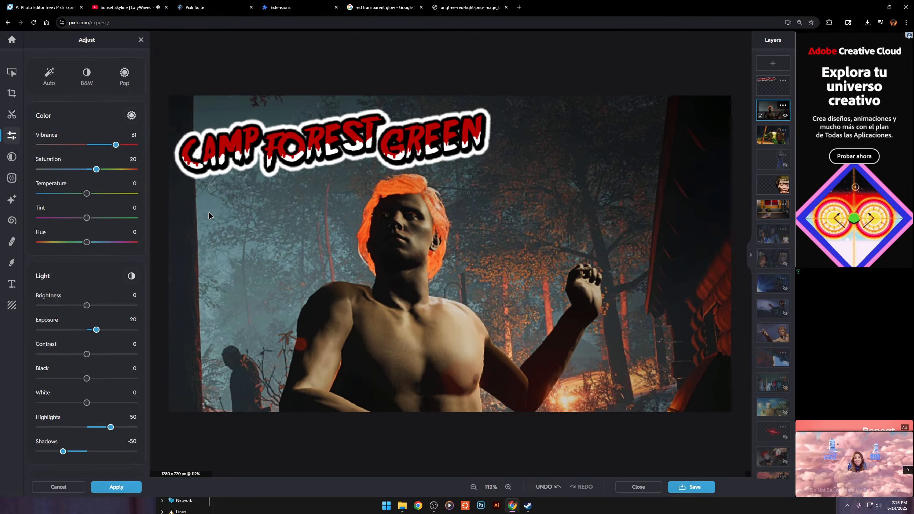
Set sharpen and smooth to 100 on the forest screenshot layer, review the composition and delete the layer.
{"action": "scroll", "coordinate": [84, 336], "scroll_direction": "down", "scroll_amount": 5}
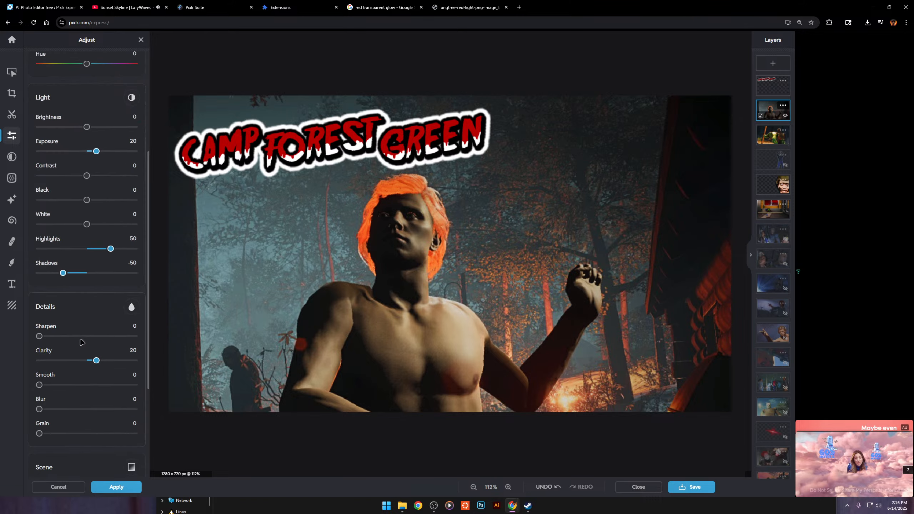
{"action": "left_click_drag", "start_coordinate": [44, 336], "coordinate": [598, 390]}
{"action": "left_click_drag", "start_coordinate": [39, 385], "coordinate": [561, 437]}
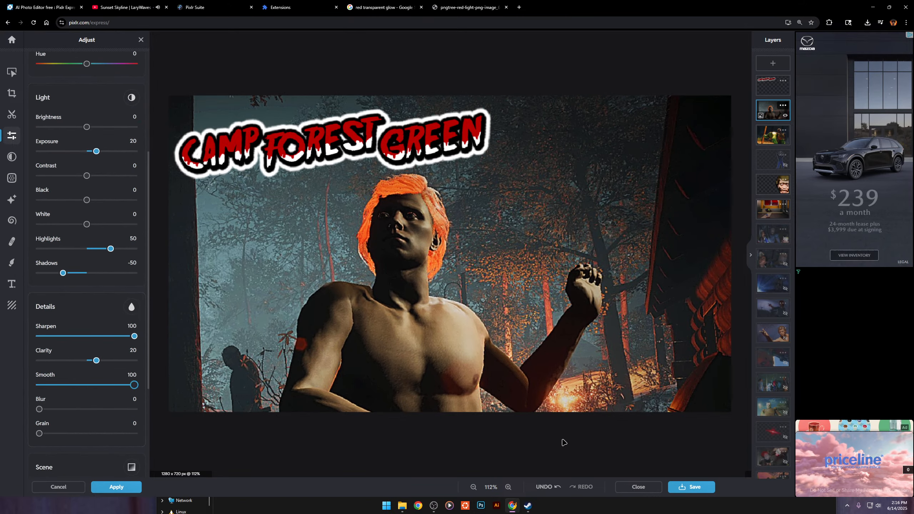
{"action": "scroll", "coordinate": [492, 396], "scroll_direction": "down", "scroll_amount": 3}
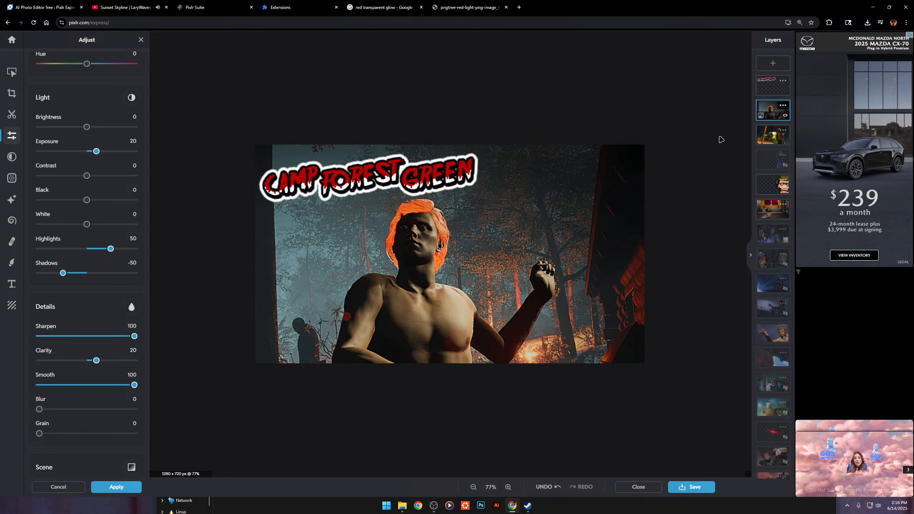
{"action": "key", "text": "Delete"}
{"action": "left_click", "coordinate": [403, 506]}
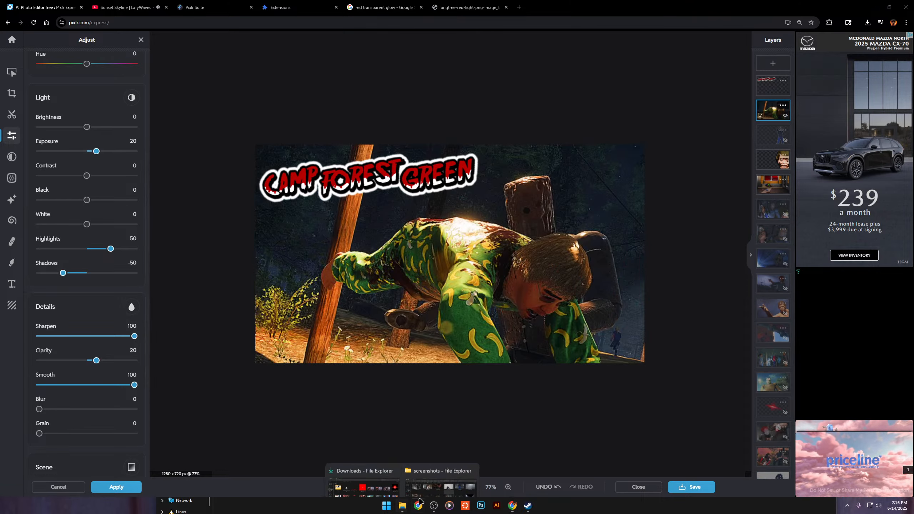
{"action": "left_click", "coordinate": [459, 468]}
{"action": "scroll", "coordinate": [467, 336], "scroll_direction": "down", "scroll_amount": 4}
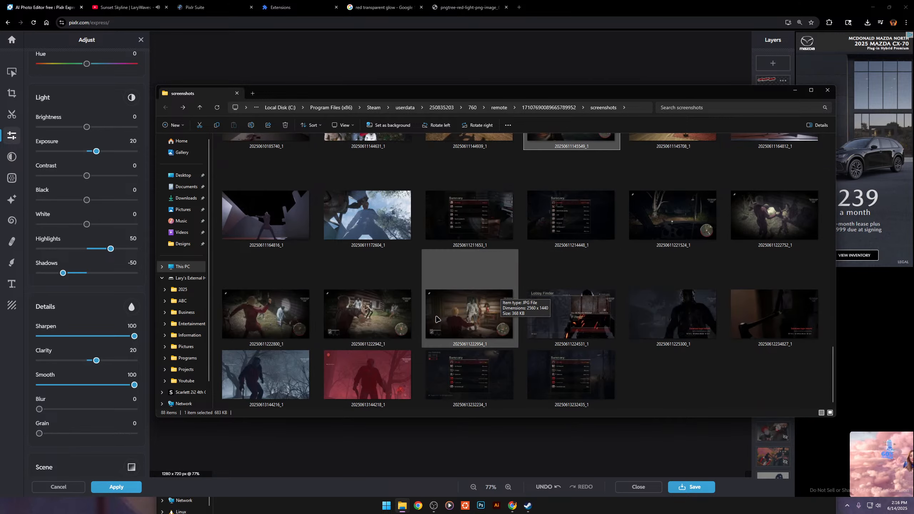
{"action": "scroll", "coordinate": [715, 374], "scroll_direction": "up", "scroll_amount": 5}
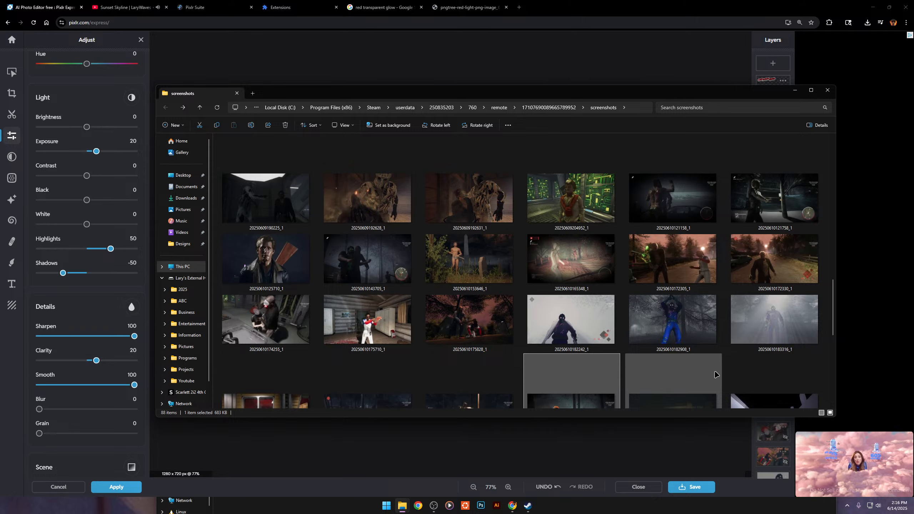
{"action": "scroll", "coordinate": [420, 319], "scroll_direction": "up", "scroll_amount": 4}
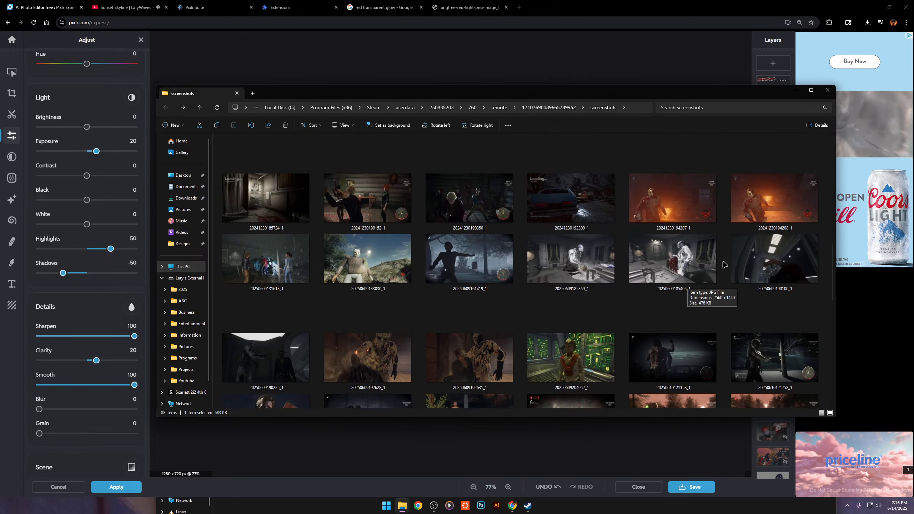
{"action": "scroll", "coordinate": [774, 204], "scroll_direction": "up", "scroll_amount": 4}
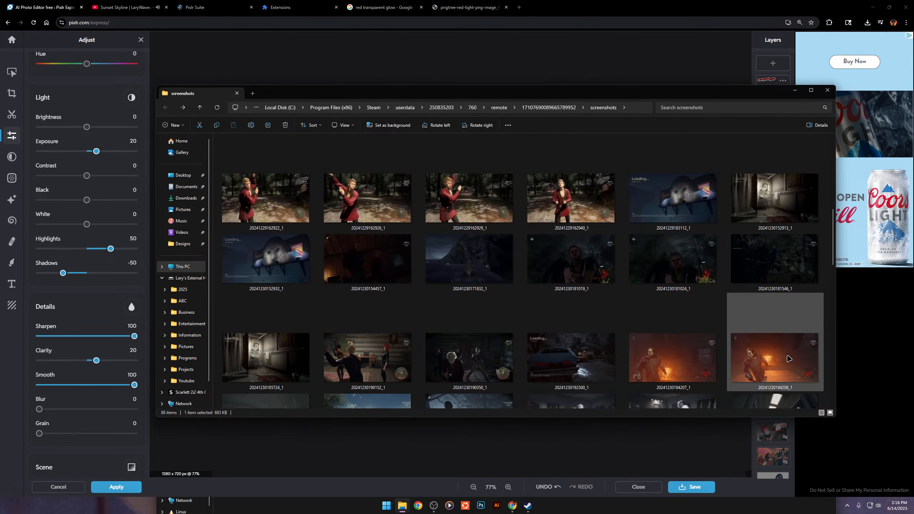
{"action": "left_click_drag", "start_coordinate": [468, 264], "coordinate": [521, 274]}
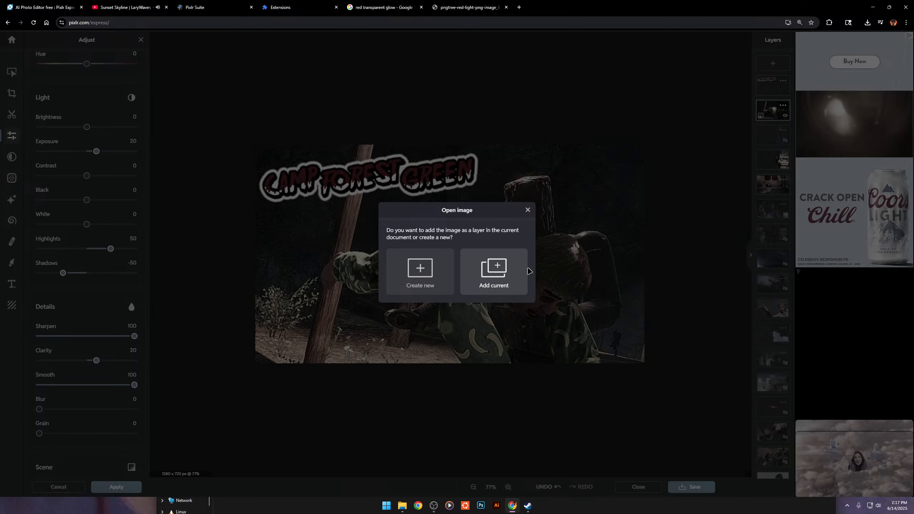
{"action": "left_click", "coordinate": [515, 274]}
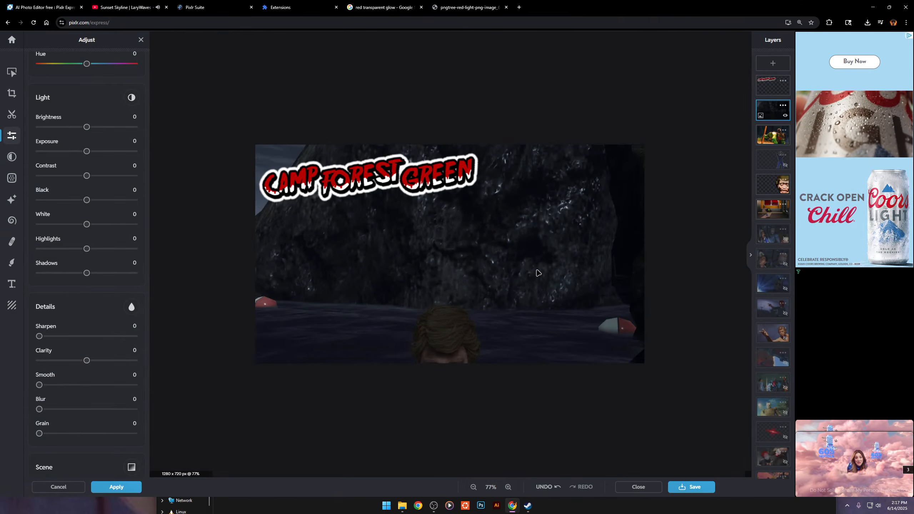
Try a larger size for the dark water screenshot, scale it back to about twice the canvas width and centre the man's face below the logo.
{"action": "left_click", "coordinate": [12, 72]}
{"action": "left_click_drag", "start_coordinate": [363, 285], "coordinate": [357, 210]}
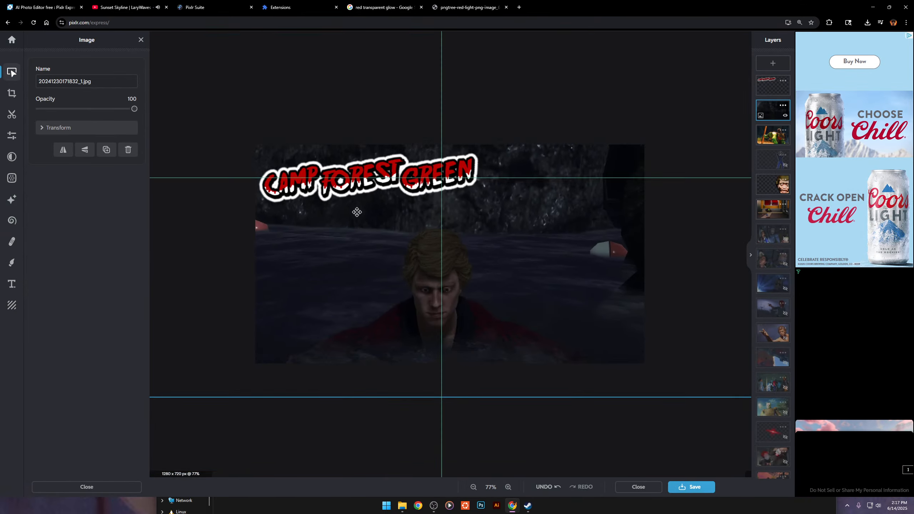
{"action": "scroll", "coordinate": [355, 213], "scroll_direction": "down", "scroll_amount": 5}
{"action": "left_click_drag", "start_coordinate": [587, 148], "coordinate": [774, 44]}
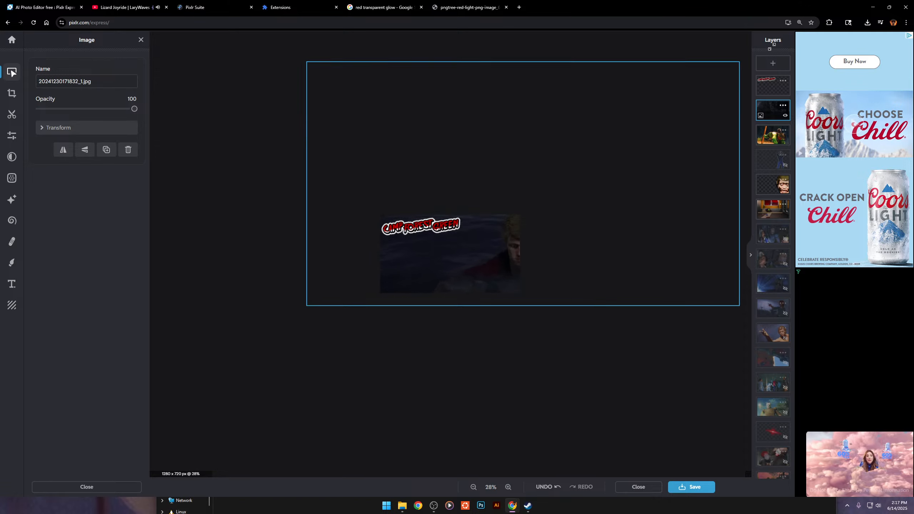
{"action": "left_click_drag", "start_coordinate": [679, 57], "coordinate": [585, 84]}
{"action": "scroll", "coordinate": [586, 84], "scroll_direction": "down", "scroll_amount": 4}
{"action": "left_click_drag", "start_coordinate": [569, 154], "coordinate": [467, 216]}
{"action": "left_click_drag", "start_coordinate": [403, 216], "coordinate": [446, 212]}
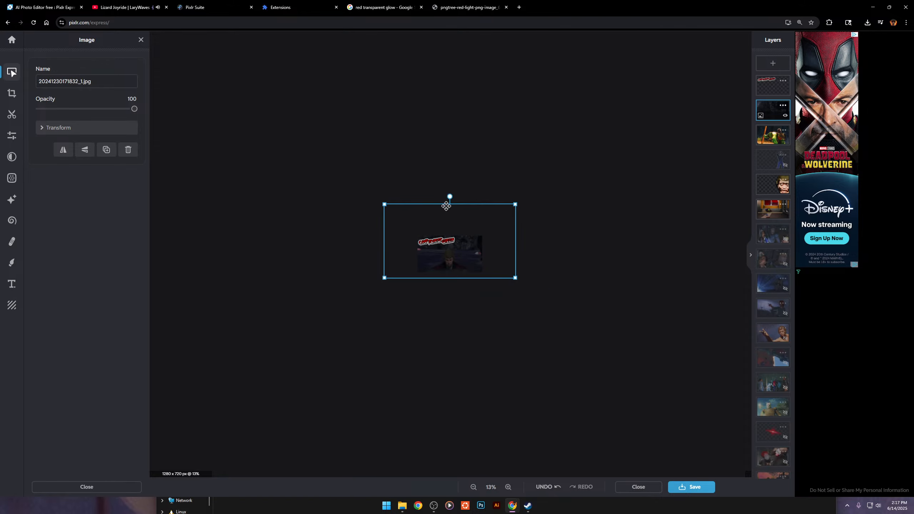
{"action": "scroll", "coordinate": [582, 184], "scroll_direction": "up", "scroll_amount": 5}
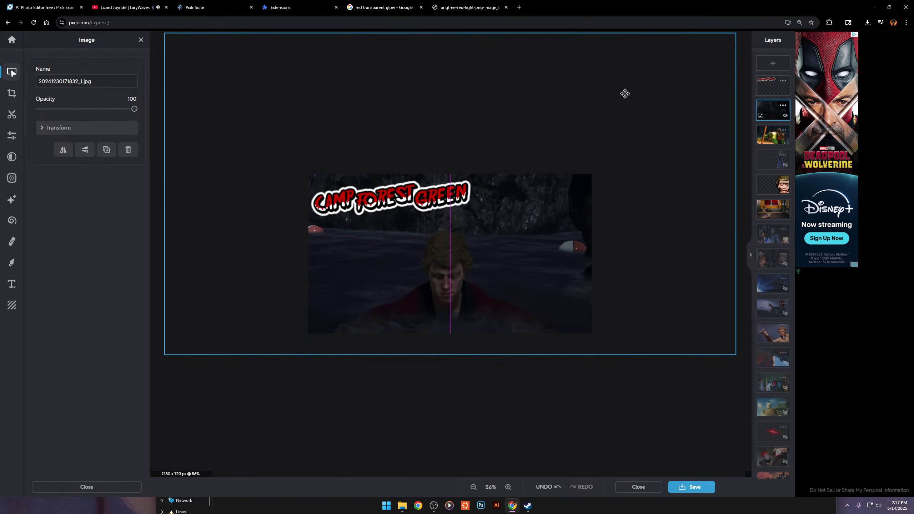
{"action": "left_click_drag", "start_coordinate": [625, 93], "coordinate": [627, 95]}
Compare the Pop and Auto adjustments on the dark water screenshot layer and leave Auto applied.
{"action": "scroll", "coordinate": [547, 161], "scroll_direction": "up", "scroll_amount": 3}
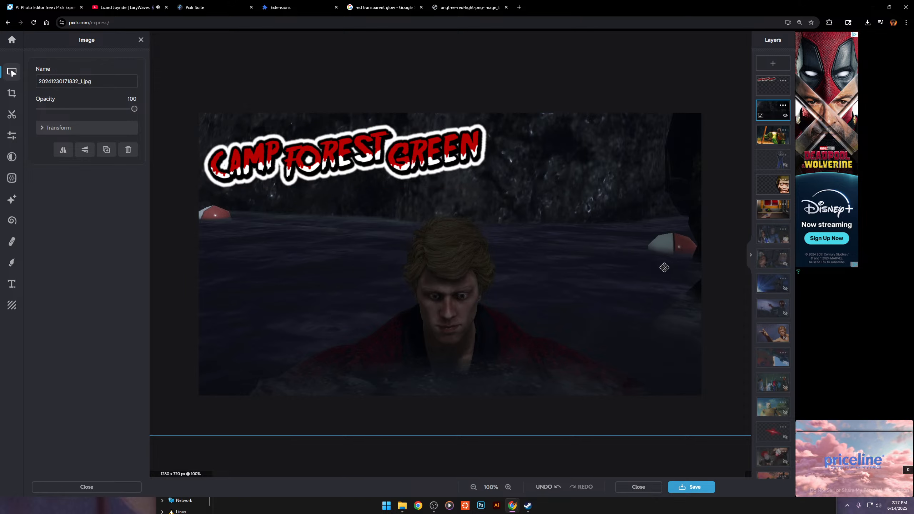
{"action": "scroll", "coordinate": [679, 246], "scroll_direction": "up", "scroll_amount": 5}
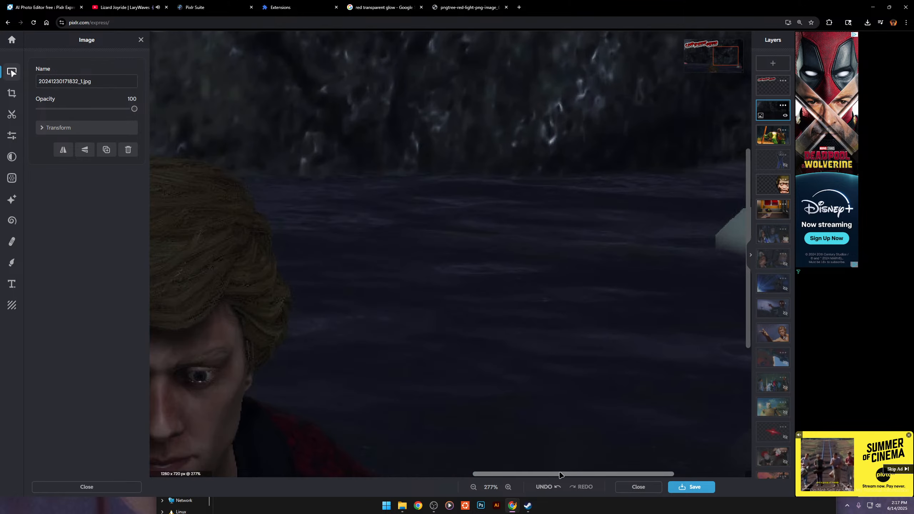
{"action": "left_click_drag", "start_coordinate": [559, 476], "coordinate": [354, 393]}
{"action": "scroll", "coordinate": [712, 239], "scroll_direction": "up", "scroll_amount": 5}
{"action": "scroll", "coordinate": [228, 362], "scroll_direction": "down", "scroll_amount": 6}
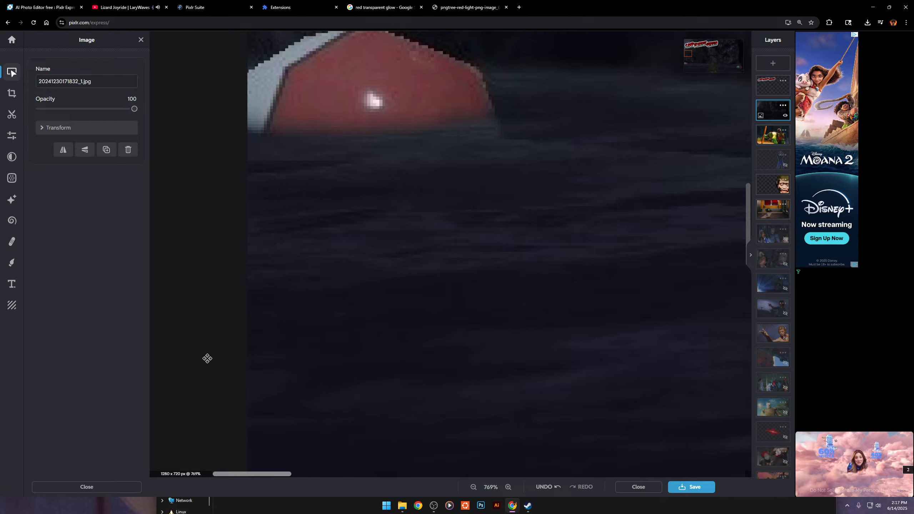
{"action": "scroll", "coordinate": [463, 311], "scroll_direction": "down", "scroll_amount": 9}
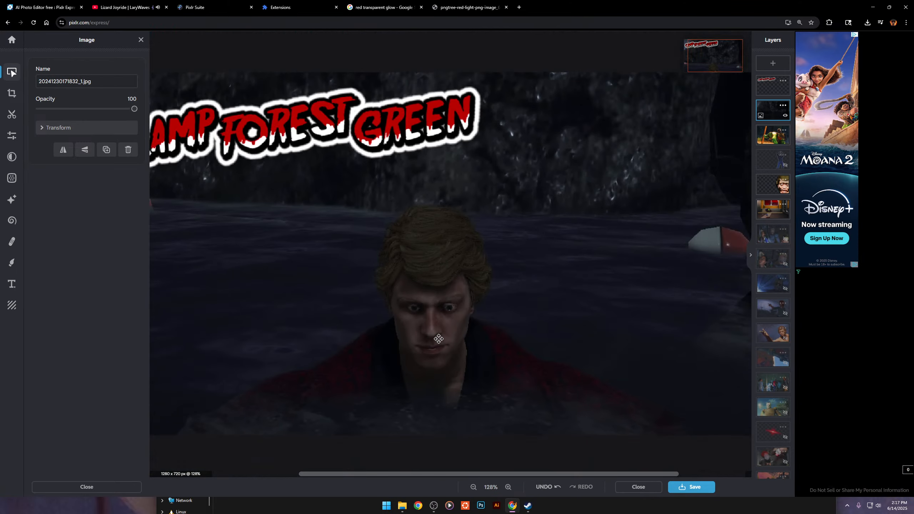
{"action": "left_click", "coordinate": [11, 144]}
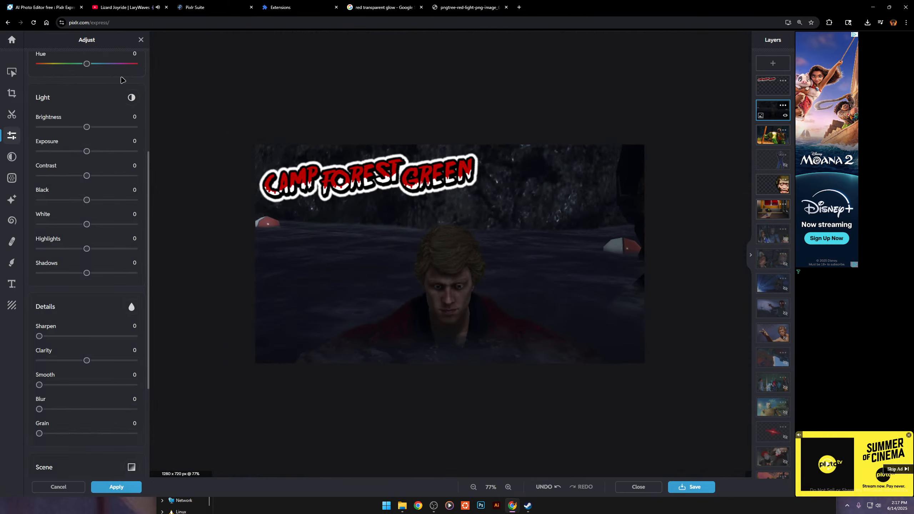
{"action": "left_click", "coordinate": [124, 74]}
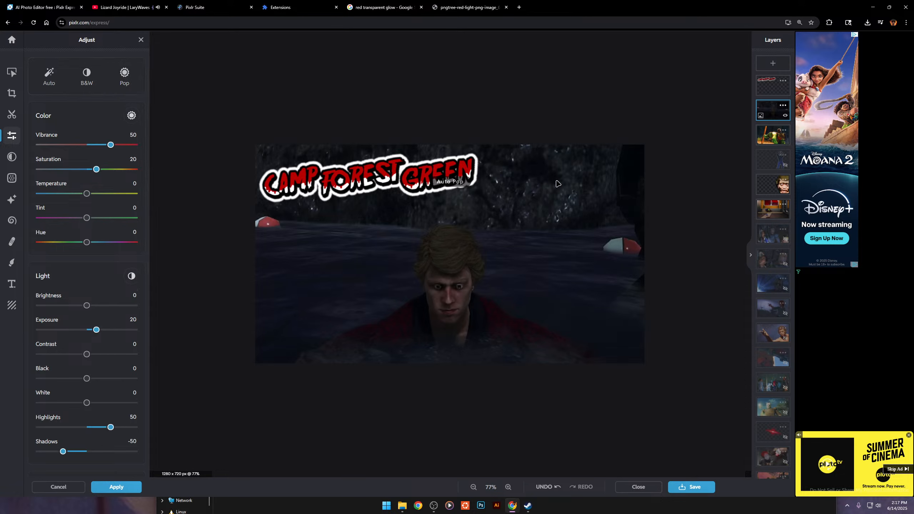
{"action": "left_click", "coordinate": [49, 77]}
{"action": "left_click", "coordinate": [132, 76]}
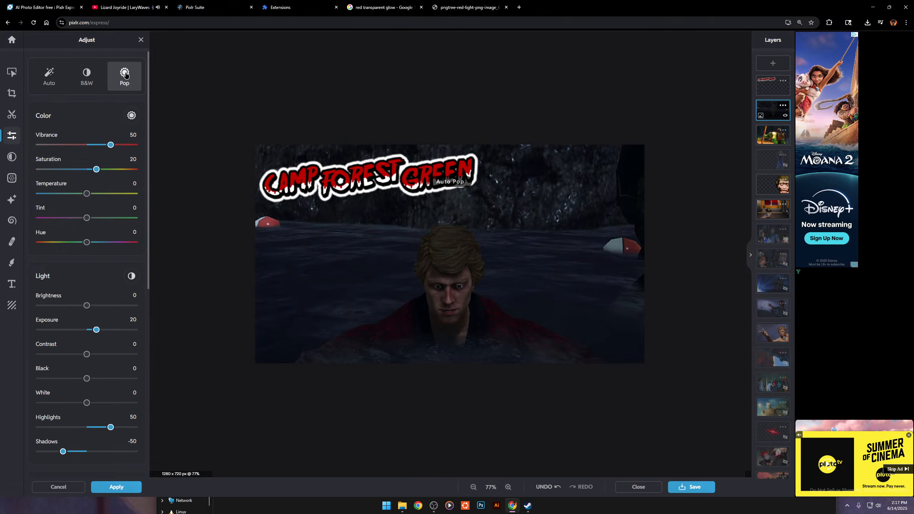
{"action": "left_click", "coordinate": [48, 79]}
Raise the dark water screenshot's vibrance to 100 and its saturation to 54.
{"action": "scroll", "coordinate": [87, 246], "scroll_direction": "down", "scroll_amount": 1}
{"action": "scroll", "coordinate": [86, 246], "scroll_direction": "down", "scroll_amount": 5}
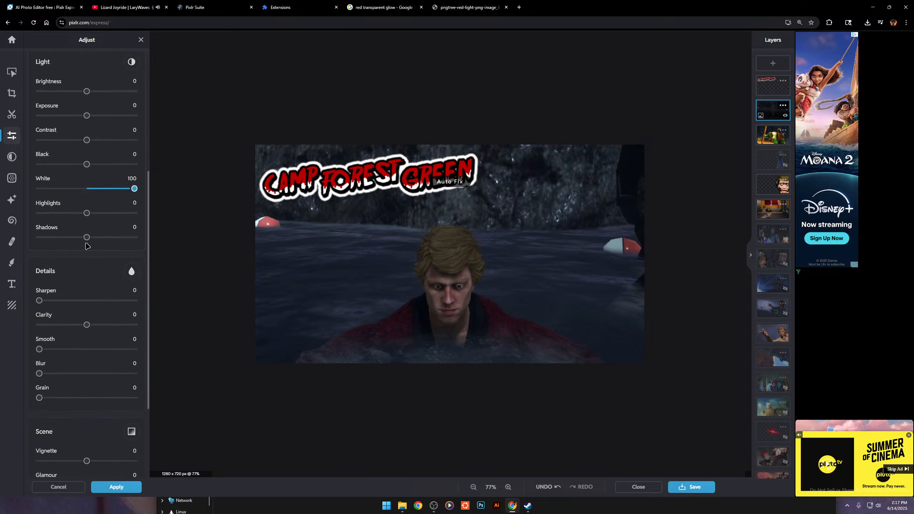
{"action": "scroll", "coordinate": [87, 245], "scroll_direction": "up", "scroll_amount": 6}
{"action": "left_click_drag", "start_coordinate": [106, 145], "coordinate": [138, 145]}
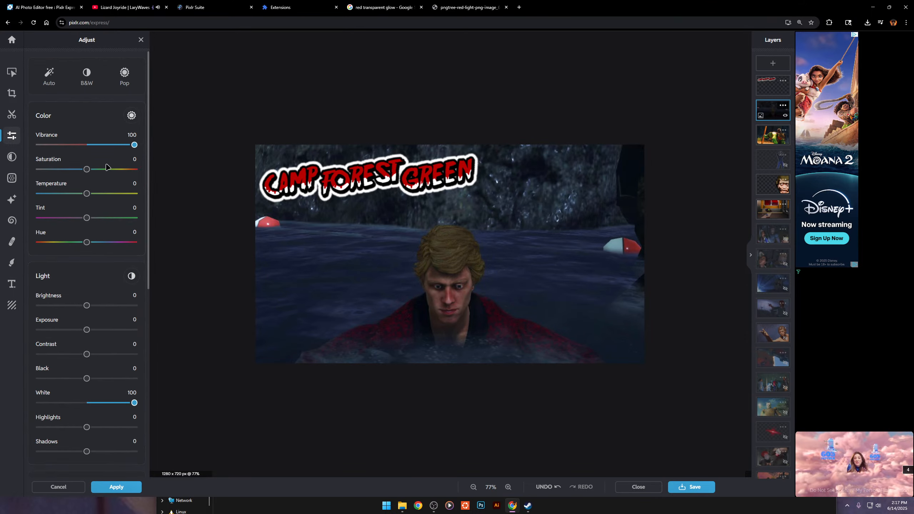
{"action": "left_click_drag", "start_coordinate": [87, 169], "coordinate": [110, 170]}
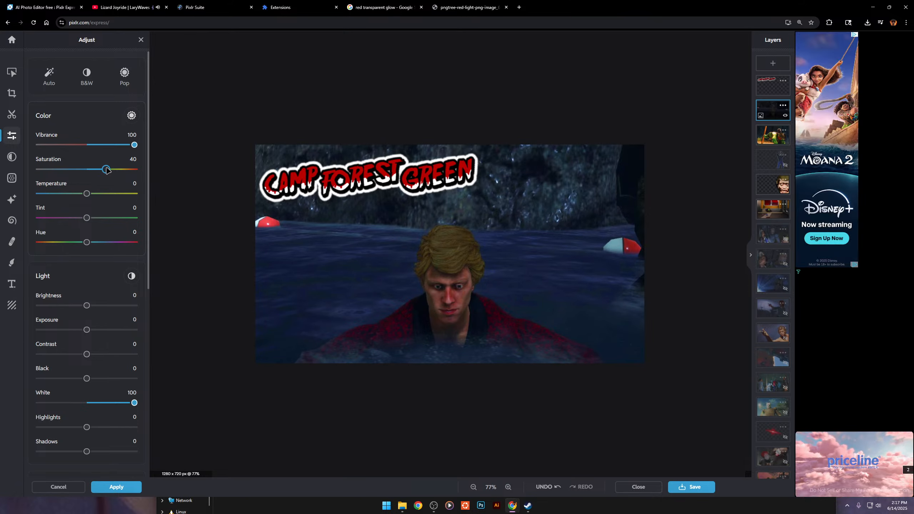
Set sharpen and smooth to 100 on the dark water screenshot and return to arranging the layer.
{"action": "scroll", "coordinate": [66, 342], "scroll_direction": "down", "scroll_amount": 5}
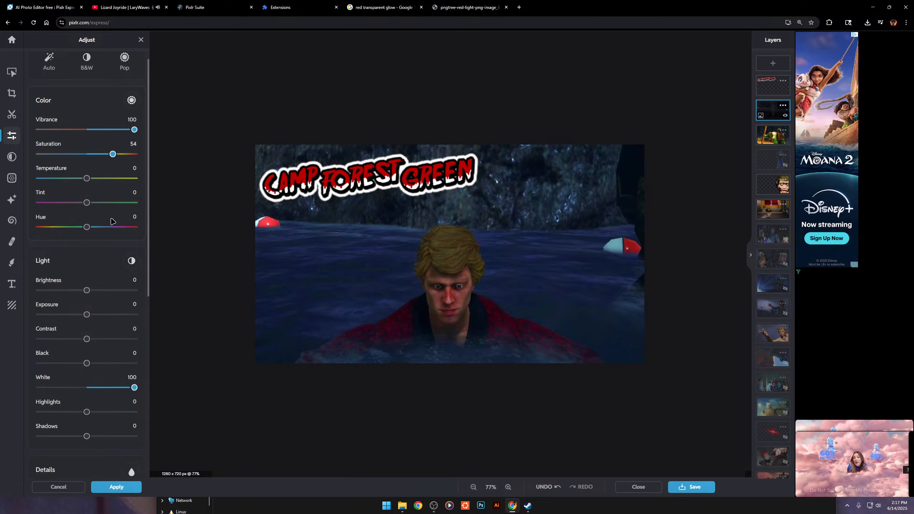
{"action": "left_click_drag", "start_coordinate": [39, 336], "coordinate": [137, 336]}
{"action": "left_click_drag", "start_coordinate": [39, 385], "coordinate": [137, 385]}
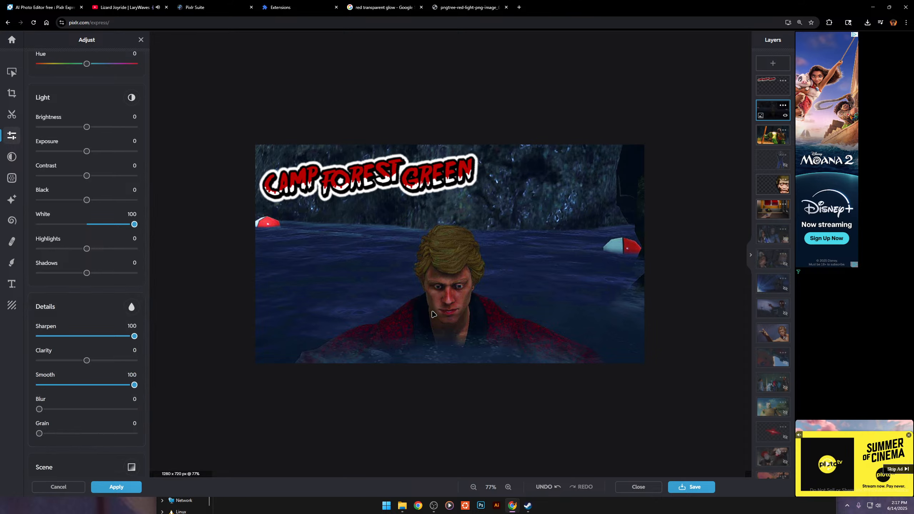
{"action": "scroll", "coordinate": [433, 314], "scroll_direction": "up", "scroll_amount": 2}
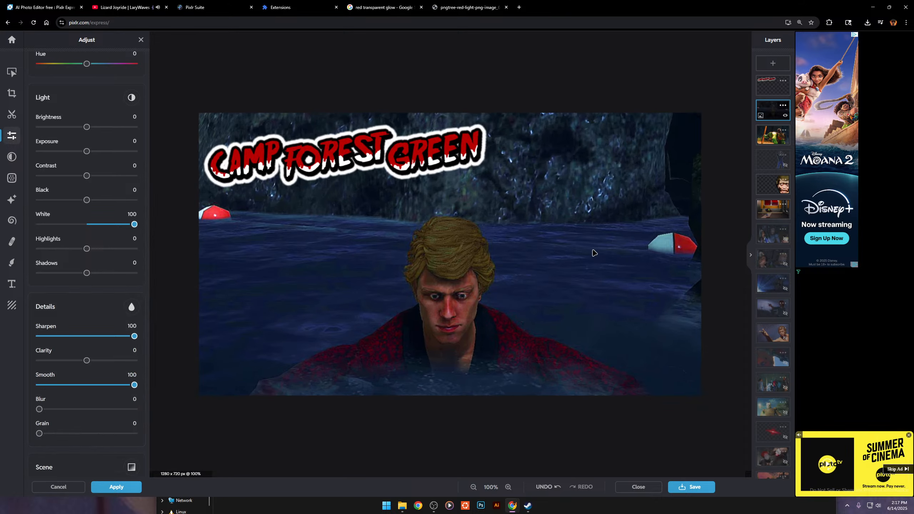
{"action": "left_click", "coordinate": [12, 72]}
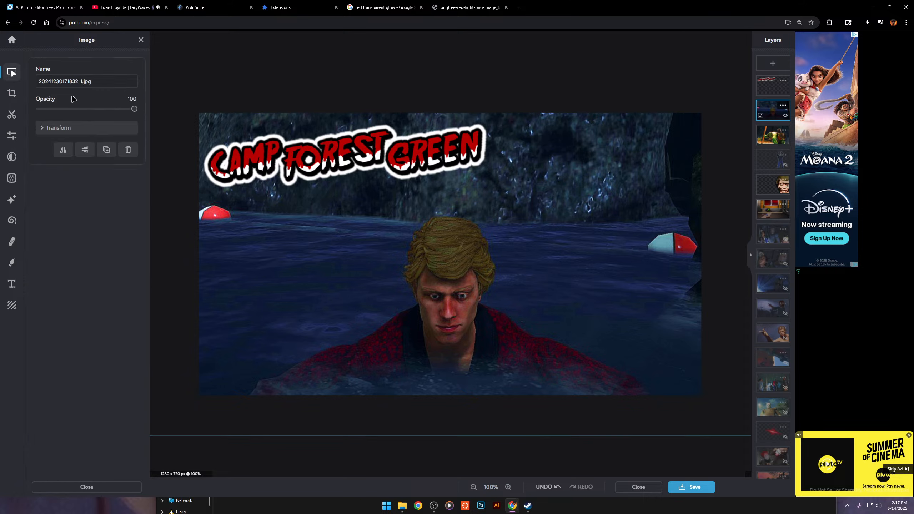
Try flipping the dark water screenshot horizontally and flip it back.
{"action": "left_click", "coordinate": [64, 151]}
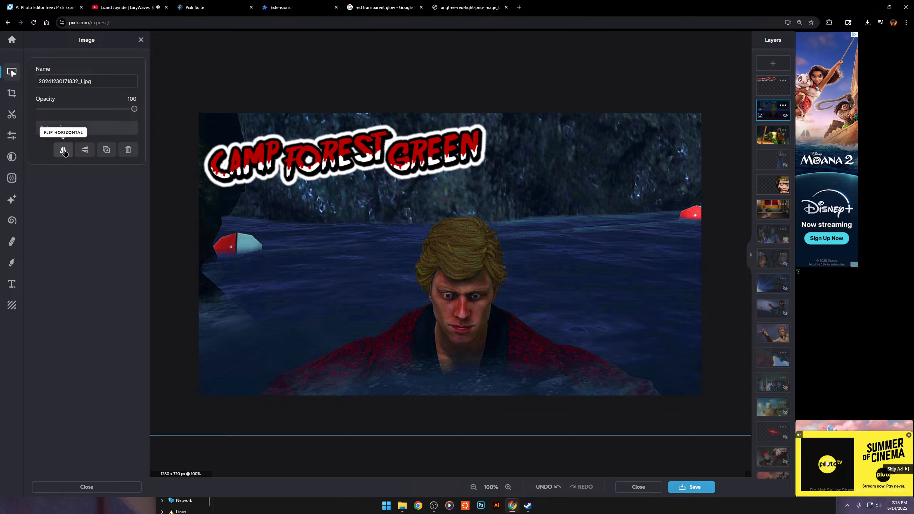
{"action": "left_click", "coordinate": [62, 160]}
{"action": "scroll", "coordinate": [378, 231], "scroll_direction": "down", "scroll_amount": 5}
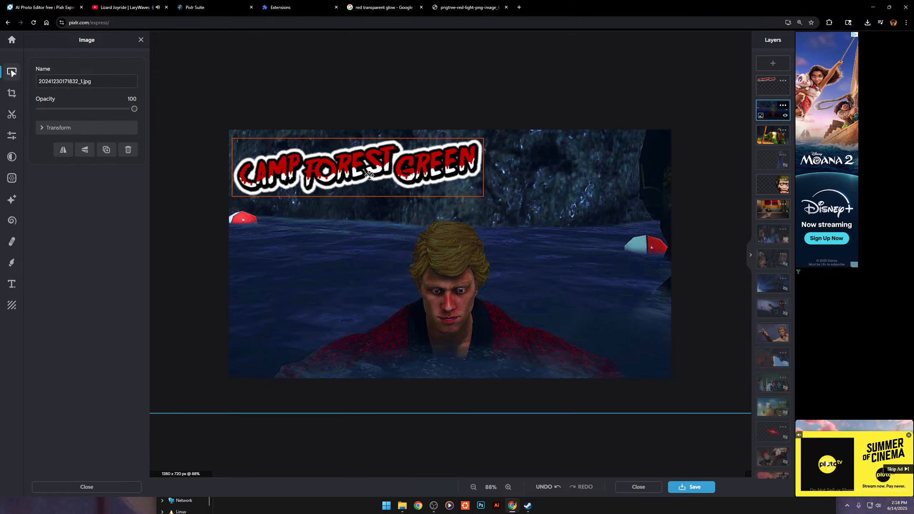
Save the dark water thumbnail as a transparent PNG named "m kj," in the Downloads folder and dismiss the sign-up offer.
{"action": "left_click", "coordinate": [558, 394]}
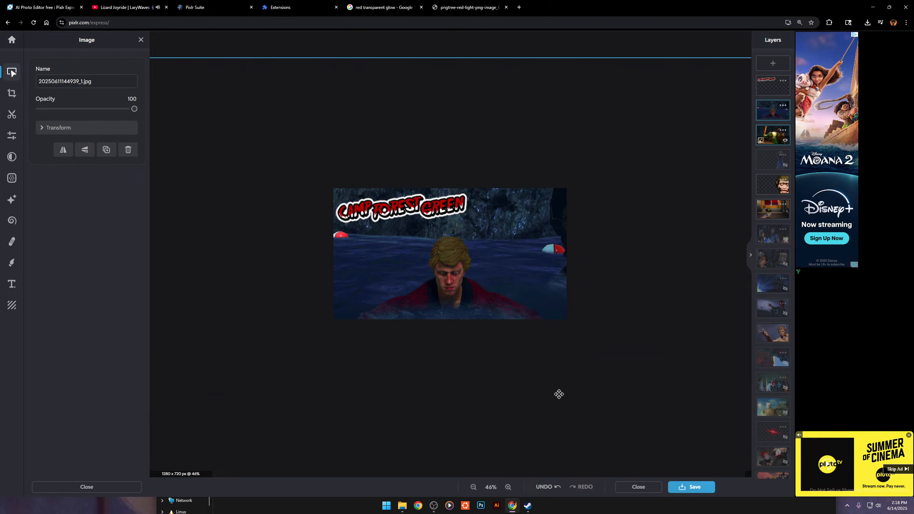
{"action": "scroll", "coordinate": [475, 403], "scroll_direction": "down", "scroll_amount": 1}
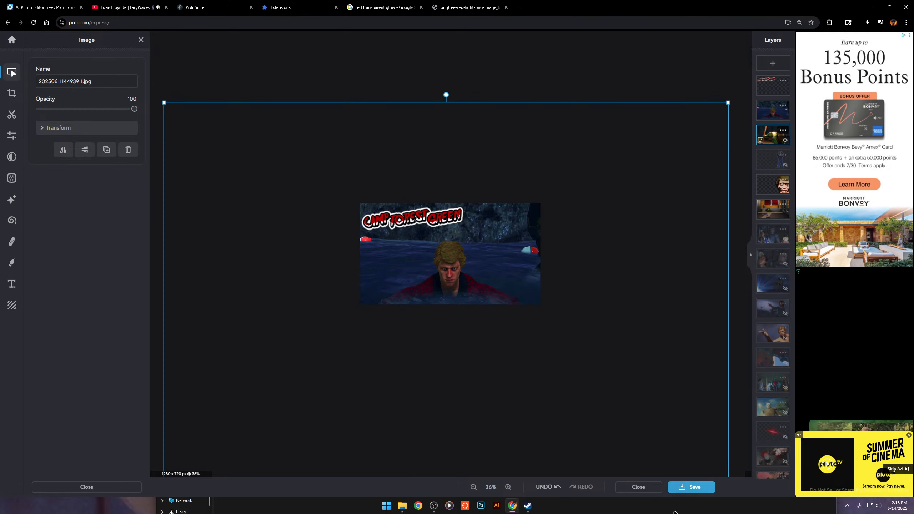
{"action": "left_click", "coordinate": [685, 490]}
{"action": "left_click", "coordinate": [502, 287]}
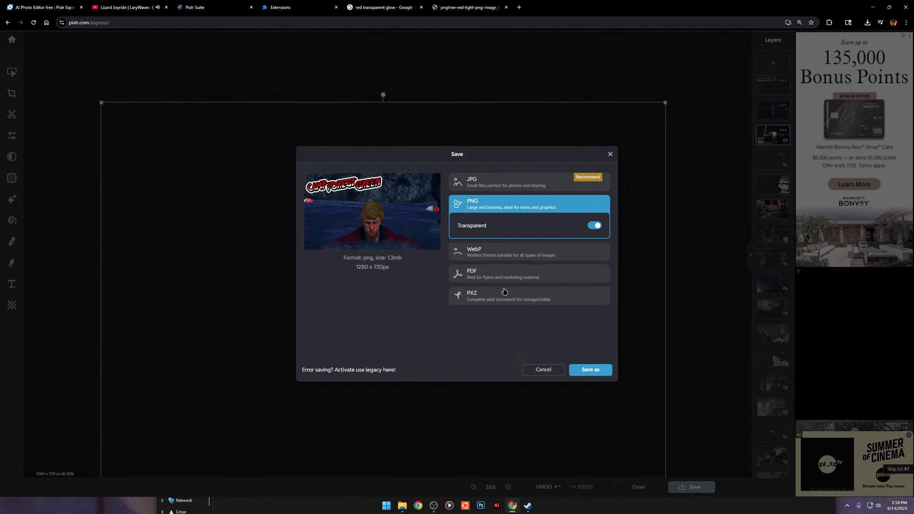
{"action": "left_click", "coordinate": [588, 371]}
{"action": "type", "text": "m kj,"}
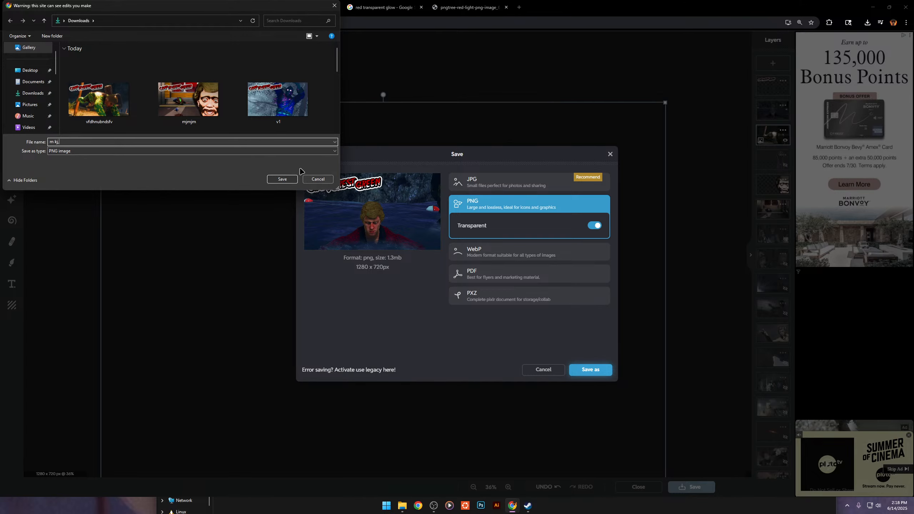
{"action": "left_click", "coordinate": [282, 179]}
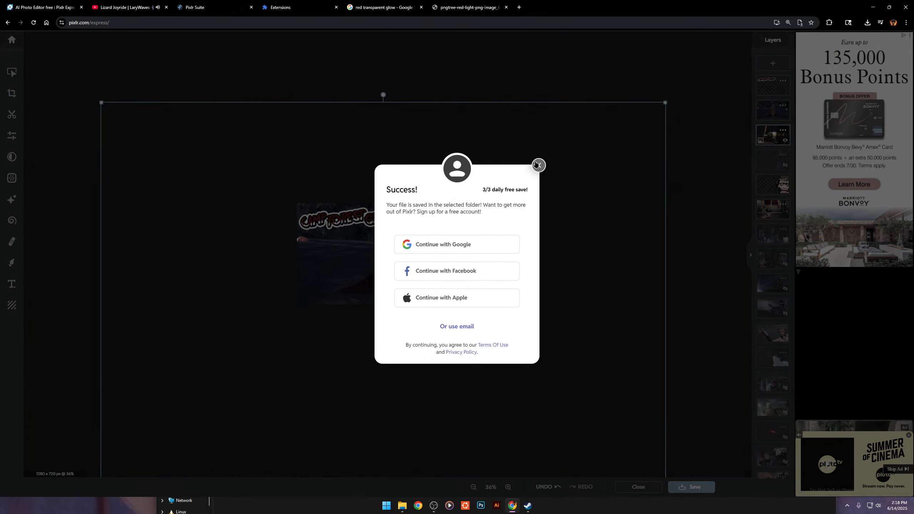
{"action": "left_click", "coordinate": [539, 165]}
Switch to the Downloads folder in File Explorer and maximize its window.
{"action": "left_click", "coordinate": [829, 22]}
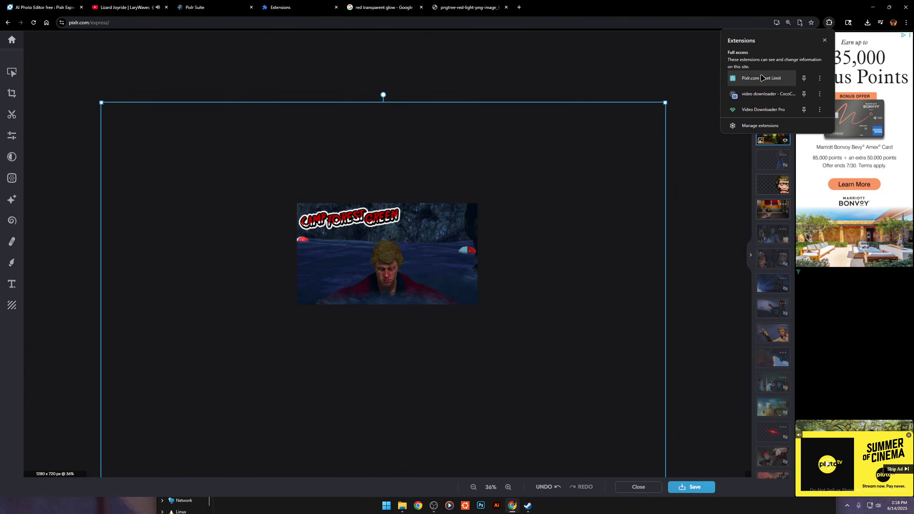
{"action": "left_click", "coordinate": [402, 506]}
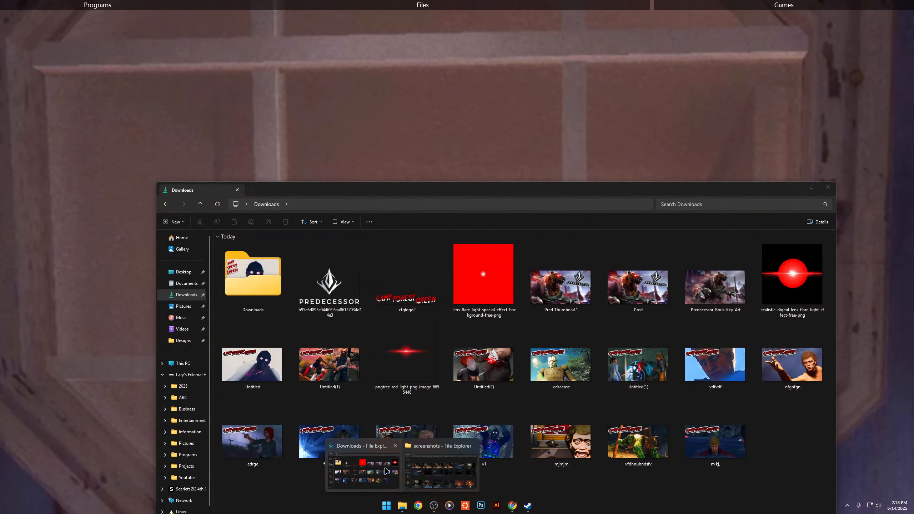
{"action": "left_click", "coordinate": [386, 471]}
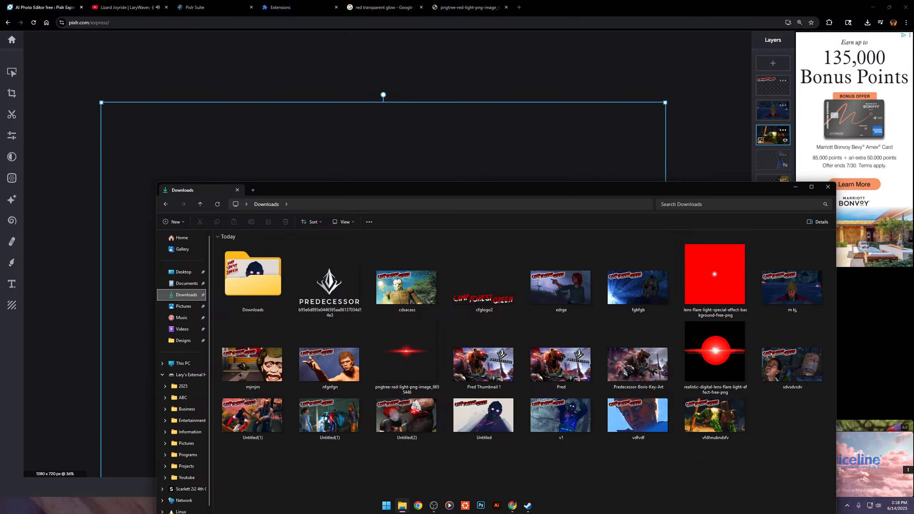
{"action": "left_click_drag", "start_coordinate": [822, 192], "coordinate": [730, 1]}
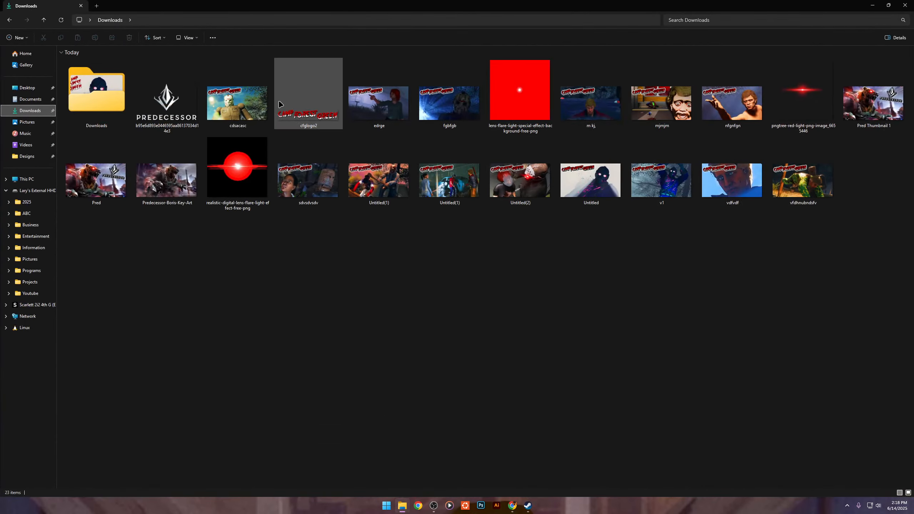
Move the Predecessor images, the cfglogo2 logo and the red light flare images into the Downloads subfolder, leaving only the Camp Forest Green thumbnails.
{"action": "left_click_drag", "start_coordinate": [170, 88], "coordinate": [106, 104]}
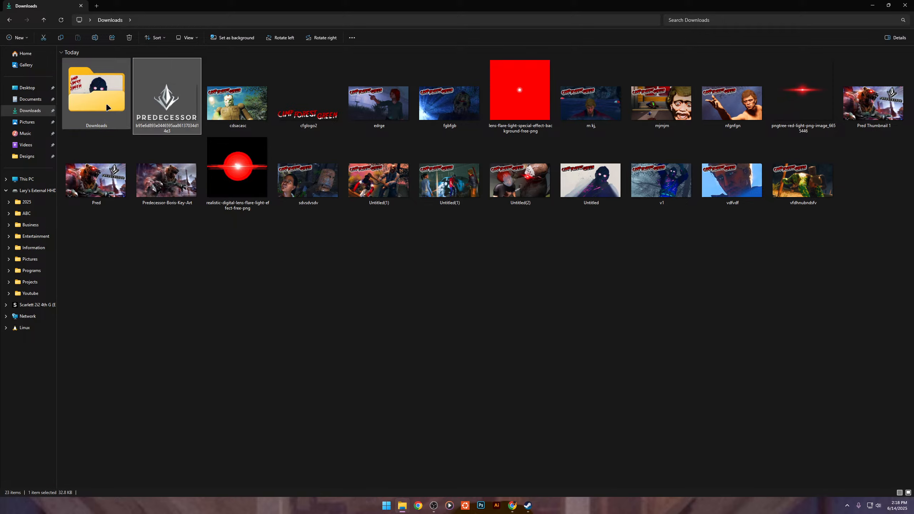
{"action": "left_click_drag", "start_coordinate": [253, 103], "coordinate": [116, 97]}
{"action": "left_click", "coordinate": [250, 114]}
{"action": "left_click_drag", "start_coordinate": [364, 68], "coordinate": [105, 88]}
{"action": "left_click_drag", "start_coordinate": [568, 93], "coordinate": [97, 91]}
{"action": "left_click", "coordinate": [600, 103]}
{"action": "left_click", "coordinate": [802, 90], "text": "shift"}
{"action": "left_click_drag", "start_coordinate": [802, 90], "coordinate": [96, 90]}
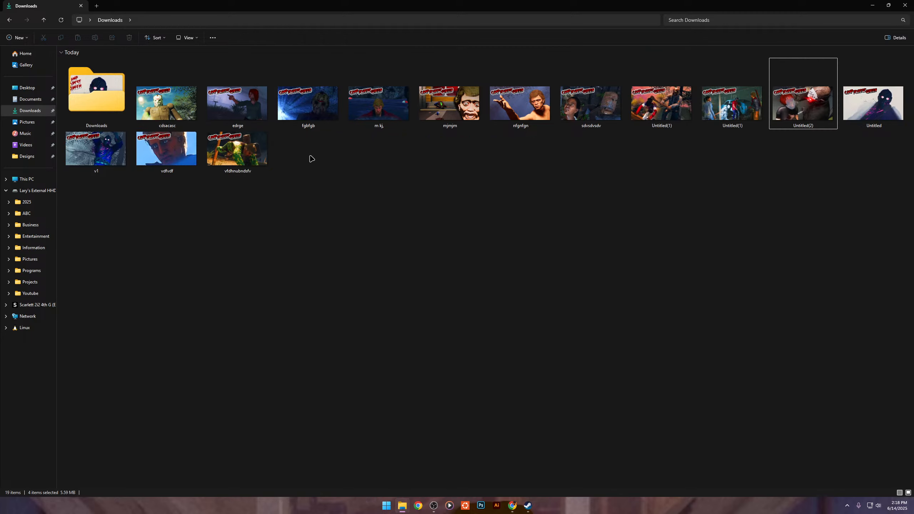
View the saved thumbnail cdsacasc full screen, close the viewer and minimize the Downloads folder.
{"action": "double_click", "coordinate": [185, 94]}
{"action": "key", "text": "F11"}
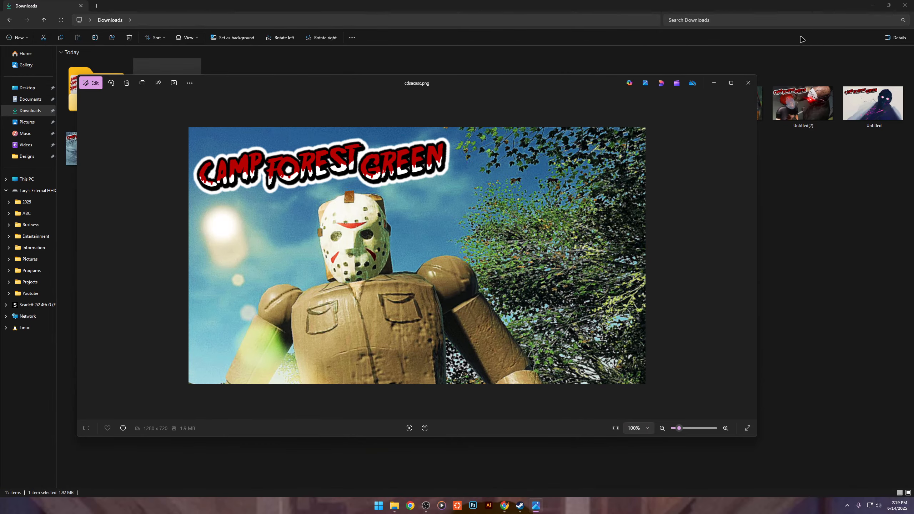
{"action": "left_click", "coordinate": [750, 83]}
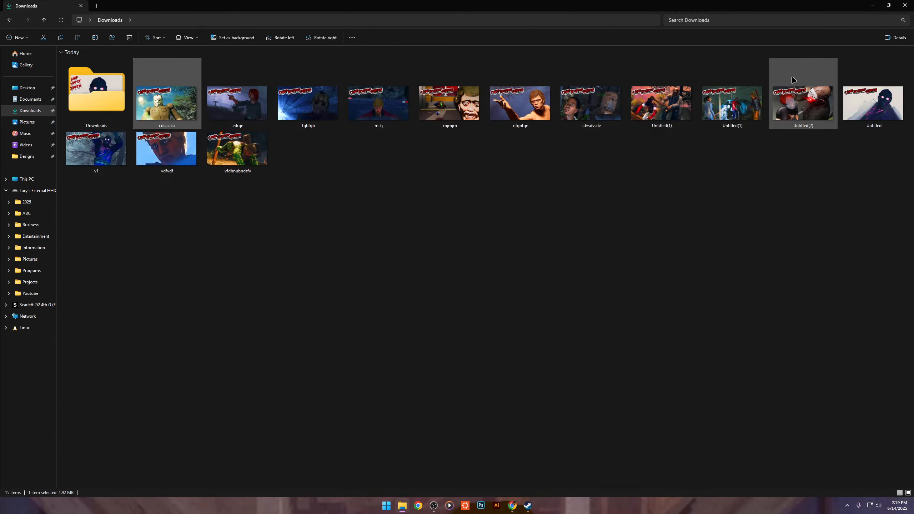
{"action": "left_click", "coordinate": [871, 5]}
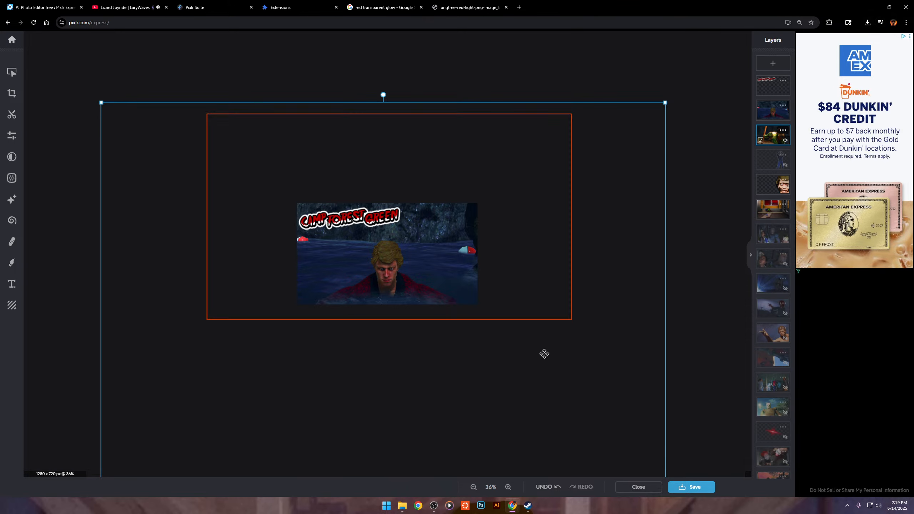
Look over the saved thumbnails in the Downloads folder again and return to Pixlr.
{"action": "mouse_move", "coordinate": [402, 505]}
{"action": "mouse_move", "coordinate": [435, 479]}
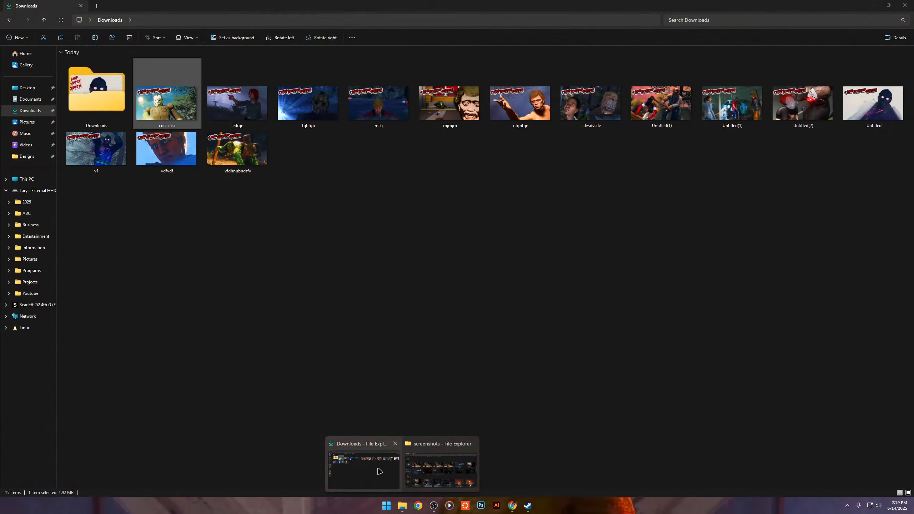
{"action": "left_click", "coordinate": [364, 470]}
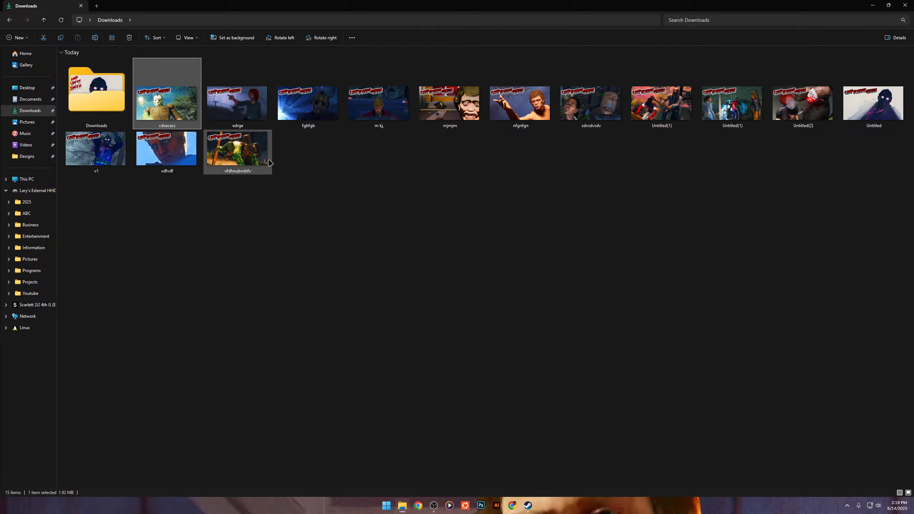
{"action": "left_click", "coordinate": [870, 4]}
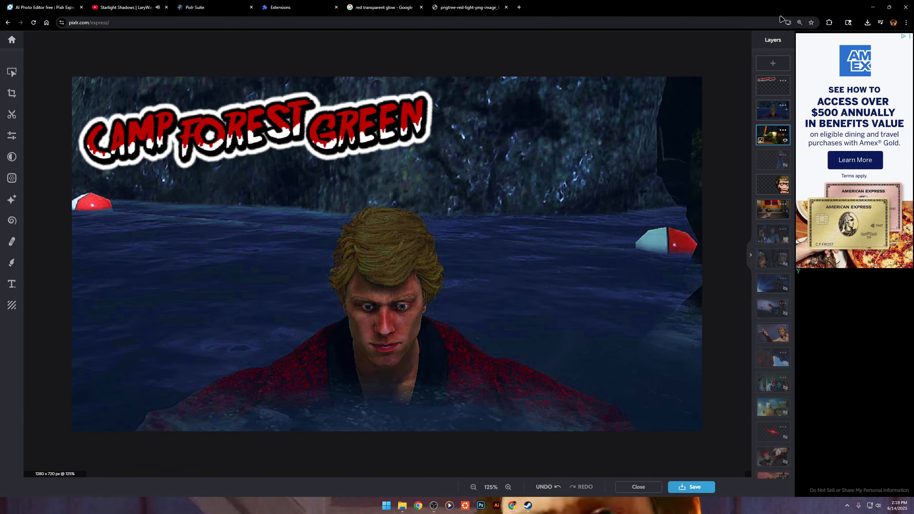
Open and close the Pixlr.com Reset Limit extension, and shift the dark water screenshot so the man sits left of the canvas centre.
{"action": "left_click", "coordinate": [833, 24]}
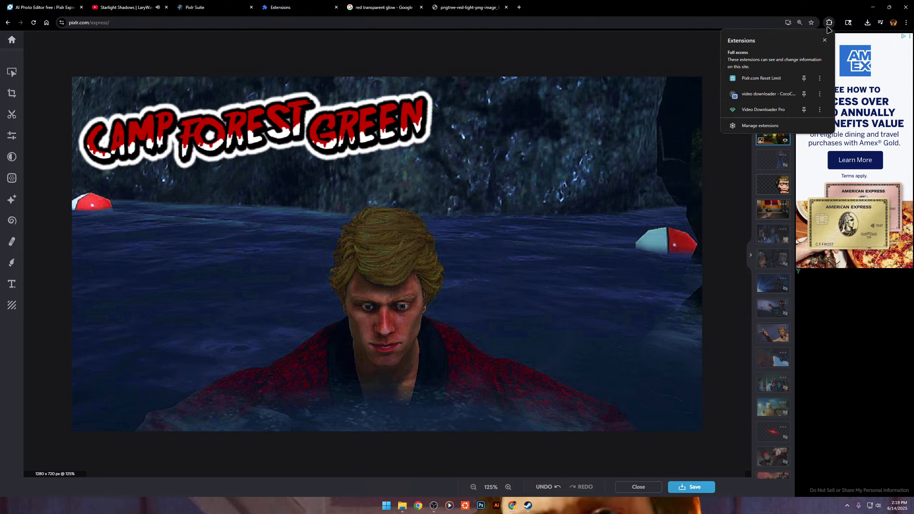
{"action": "left_click", "coordinate": [775, 77]}
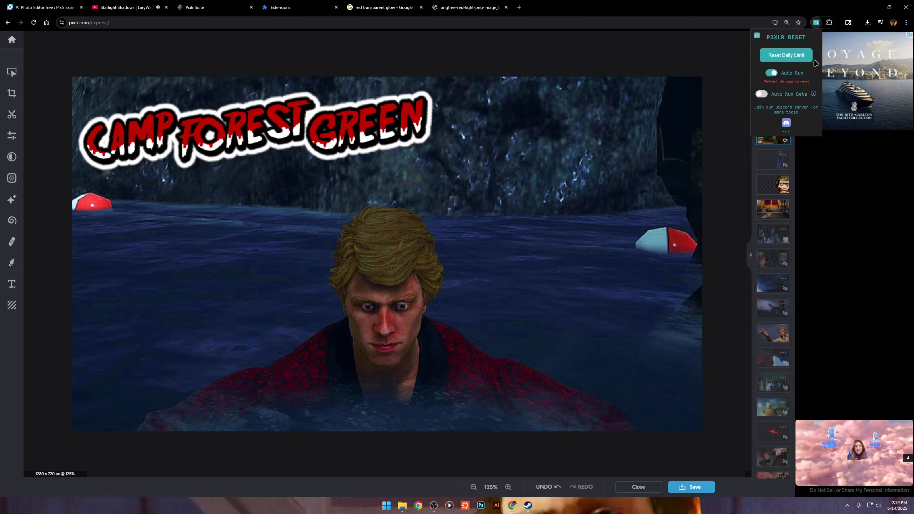
{"action": "left_click", "coordinate": [647, 59]}
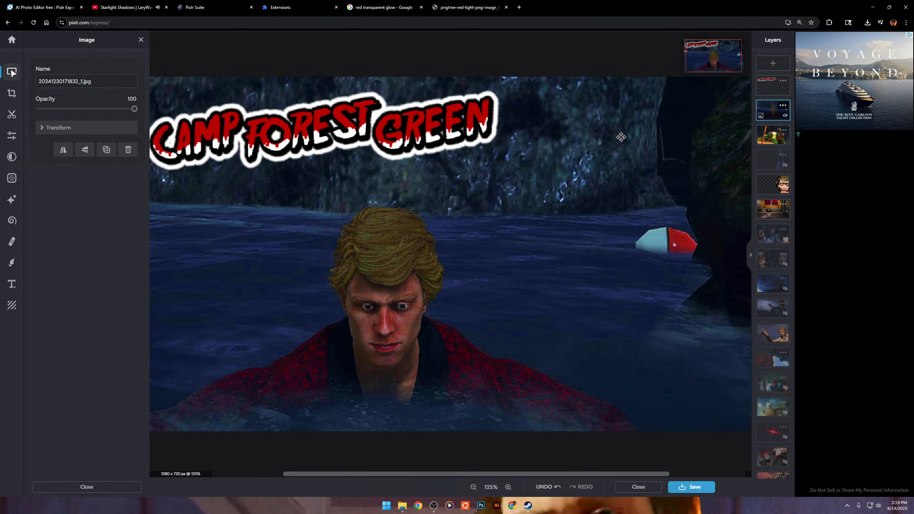
{"action": "scroll", "coordinate": [513, 172], "scroll_direction": "down", "scroll_amount": 3}
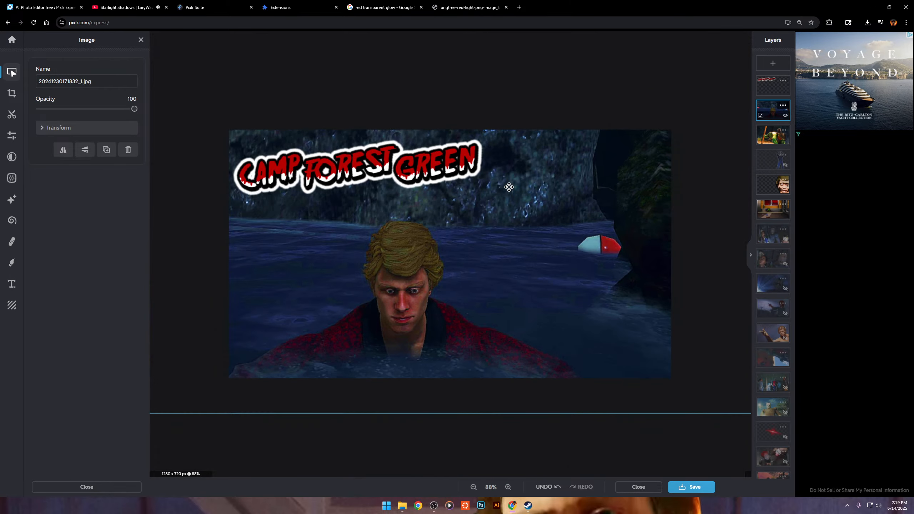